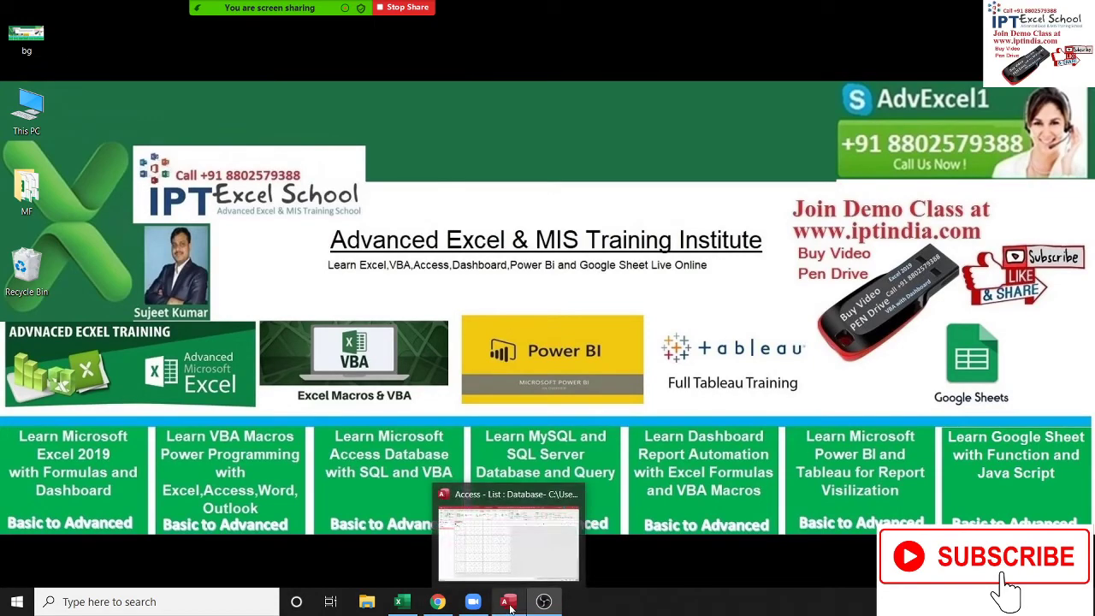
Open the Data table, scroll through its 67 records, then close it to return to Form1
{"action": "left_click", "coordinate": [510, 603]}
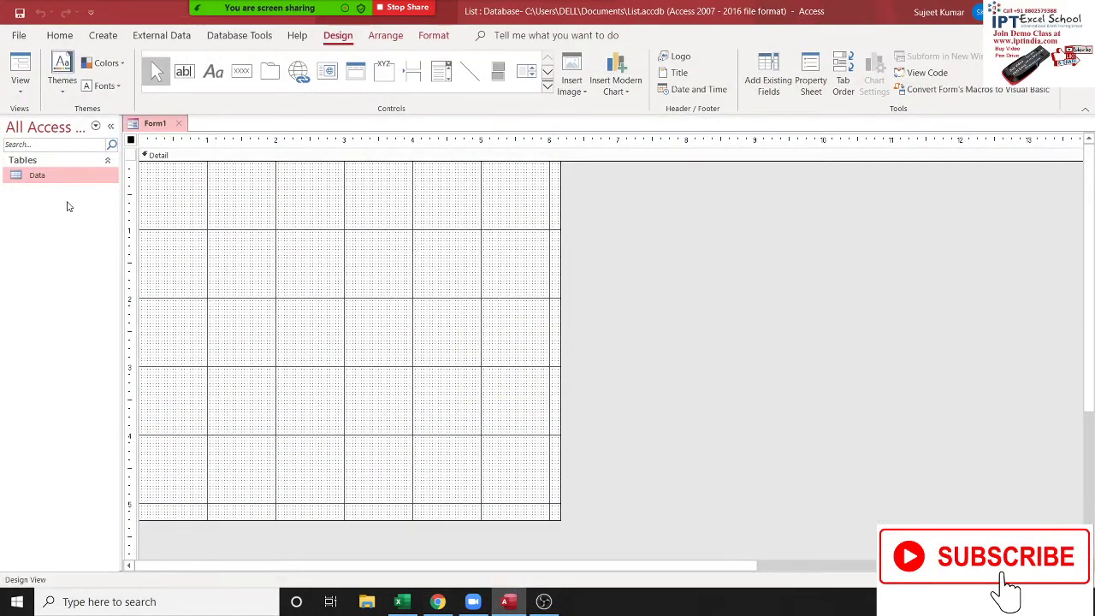
{"action": "double_click", "coordinate": [65, 176]}
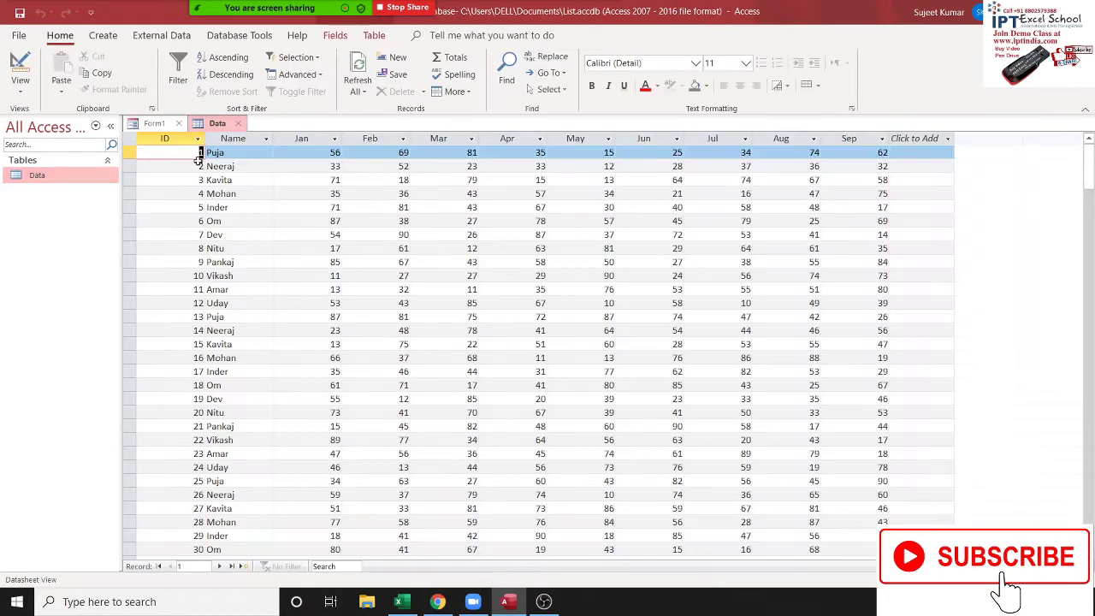
{"action": "scroll", "coordinate": [373, 403], "scroll_direction": "down", "scroll_amount": 7}
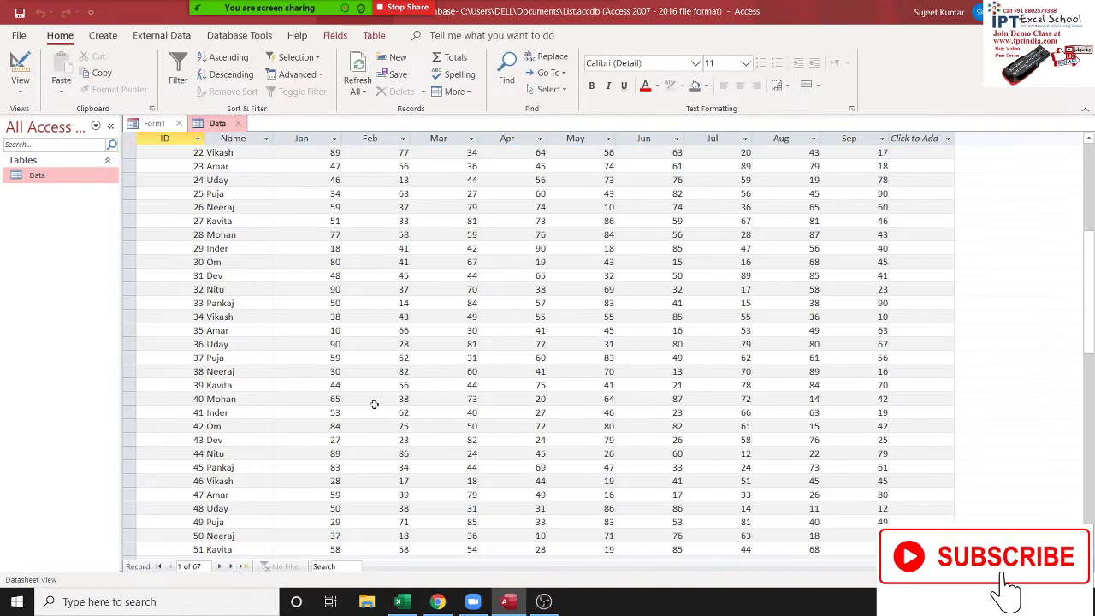
{"action": "scroll", "coordinate": [374, 404], "scroll_direction": "down", "scroll_amount": 10}
{"action": "scroll", "coordinate": [362, 399], "scroll_direction": "up", "scroll_amount": 12}
{"action": "scroll", "coordinate": [332, 314], "scroll_direction": "up", "scroll_amount": 6}
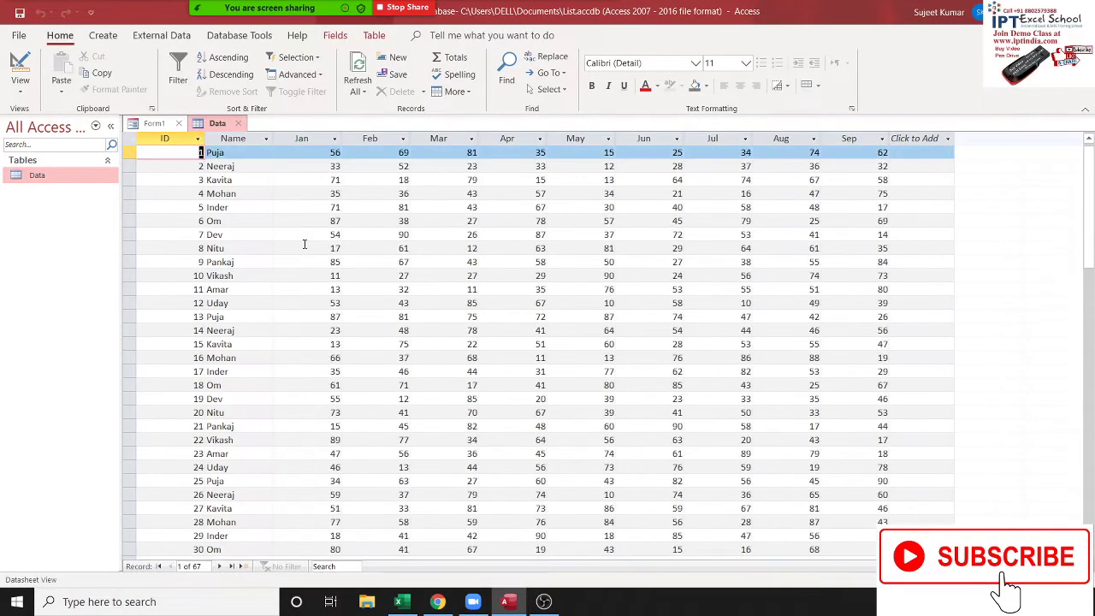
{"action": "left_click", "coordinate": [238, 124]}
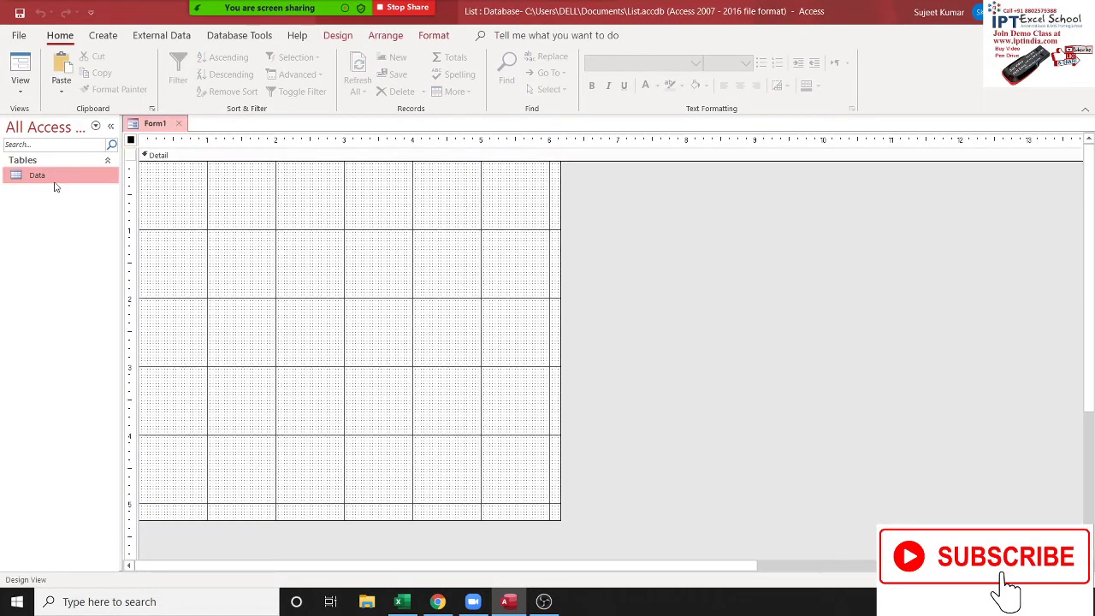
Start a Crosstab Query Wizard on the Data table with Name as the row heading
{"action": "left_click", "coordinate": [104, 37]}
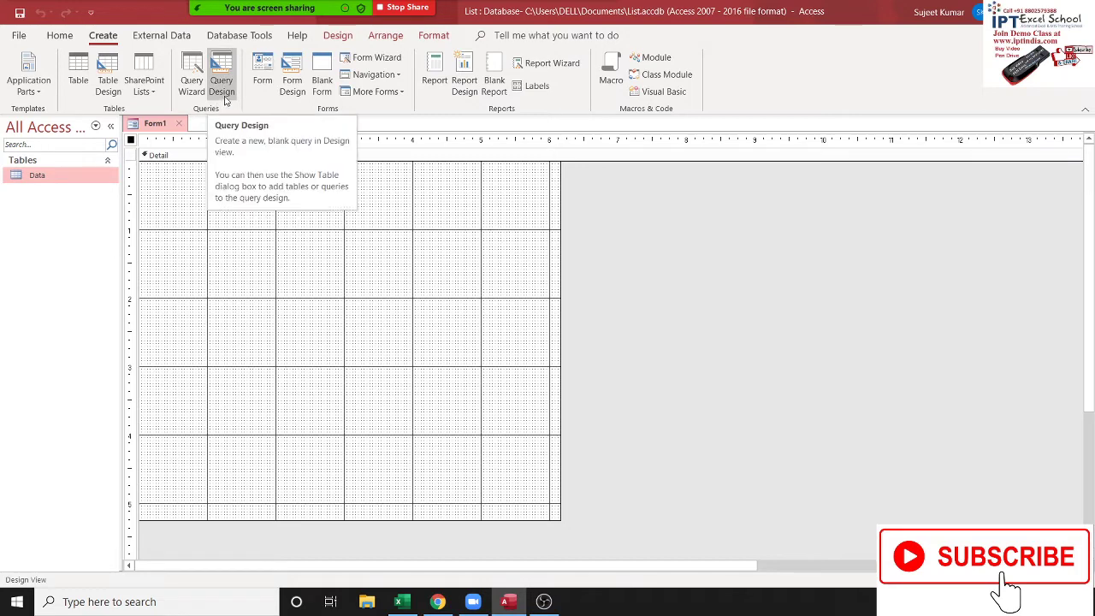
{"action": "left_click", "coordinate": [191, 82]}
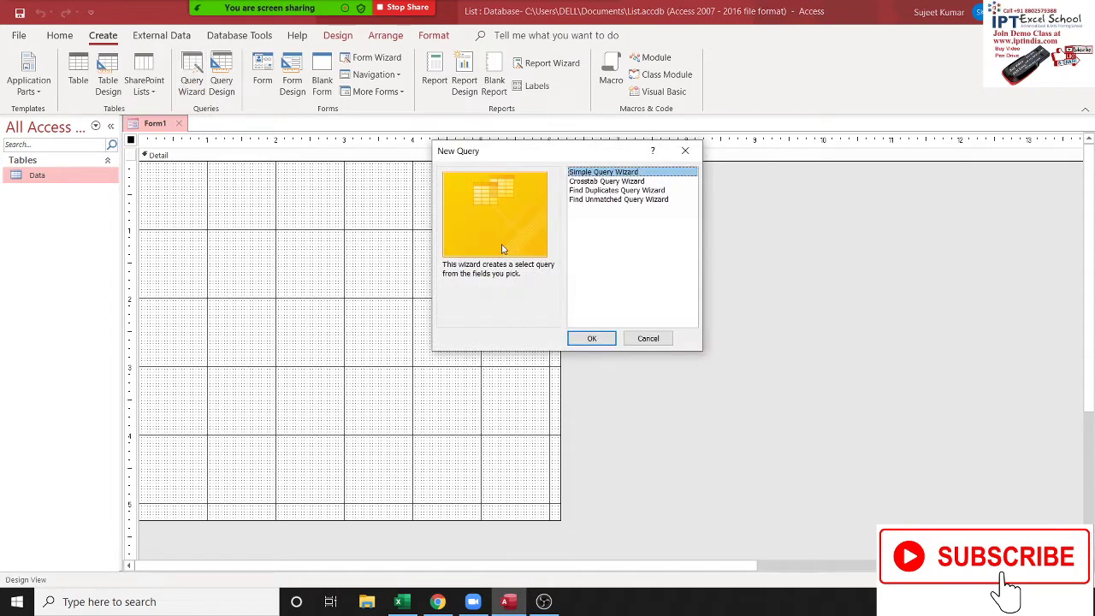
{"action": "left_click", "coordinate": [605, 181]}
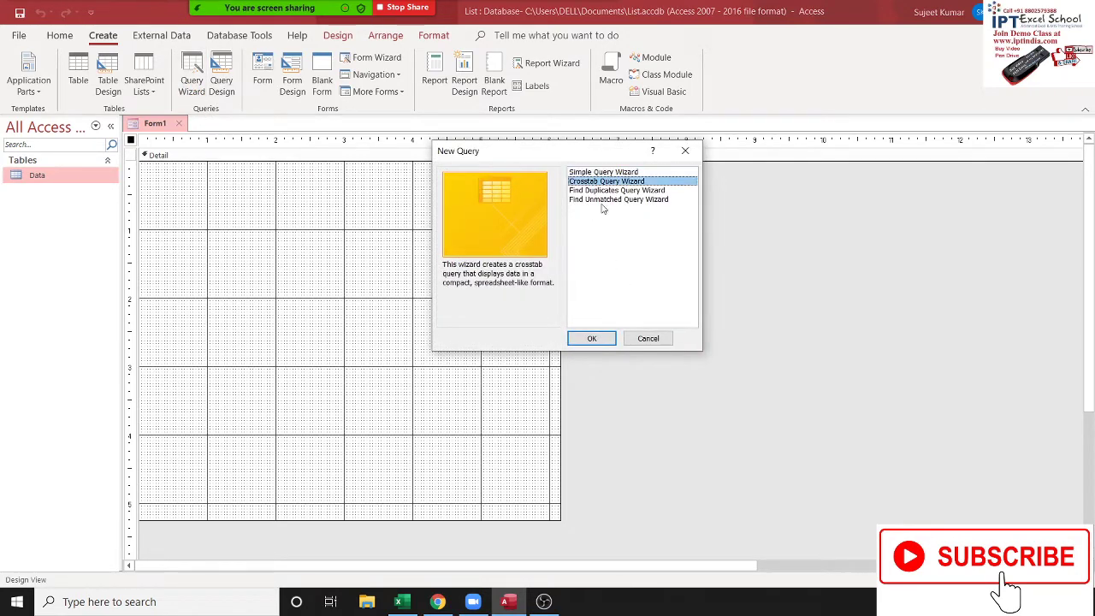
{"action": "left_click", "coordinate": [592, 337]}
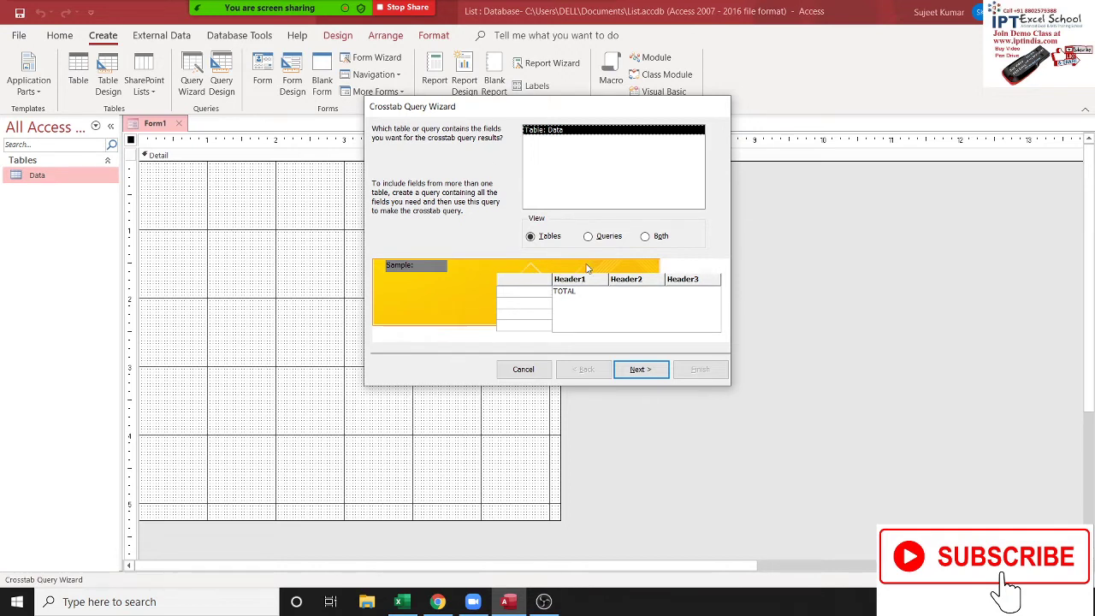
{"action": "left_click", "coordinate": [640, 370]}
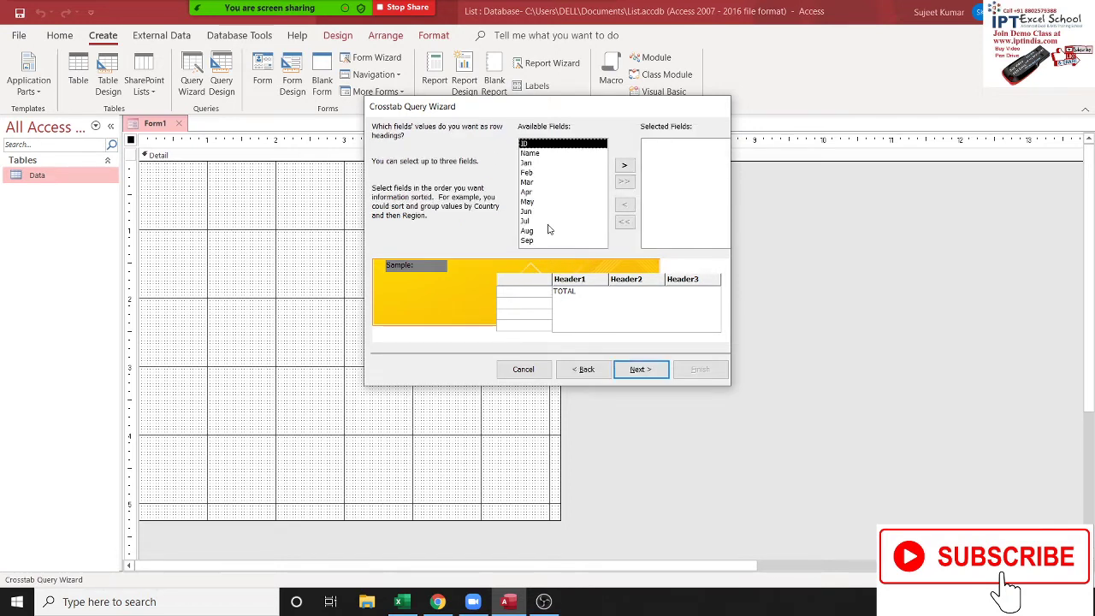
{"action": "left_click", "coordinate": [541, 153]}
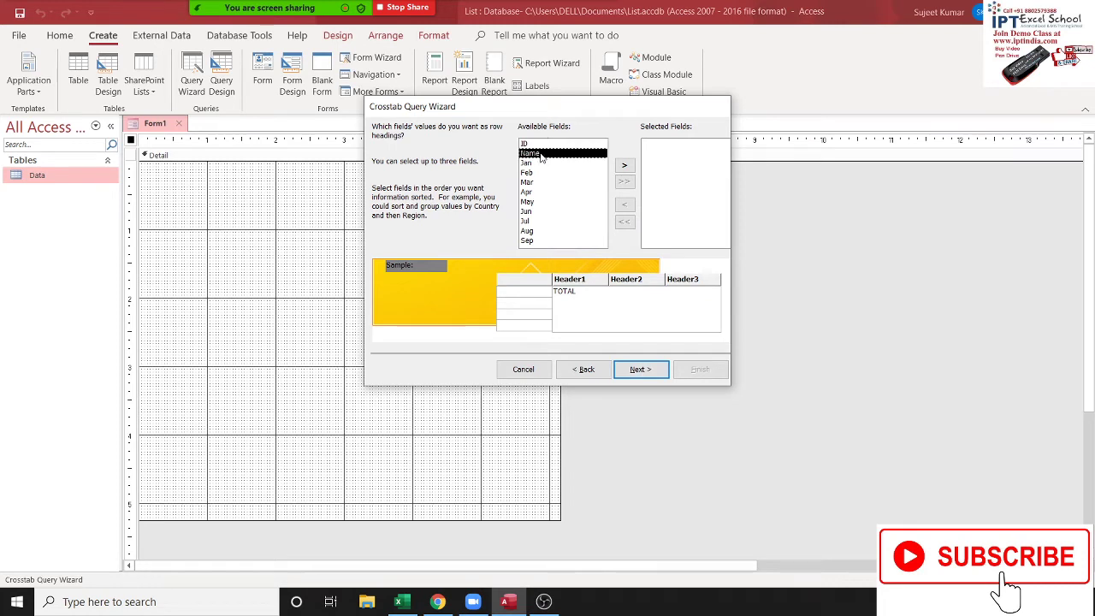
{"action": "left_click", "coordinate": [625, 164]}
Use Jan for column headings and averaged Feb values, then view the Data_Crosstab results
{"action": "left_click", "coordinate": [641, 369]}
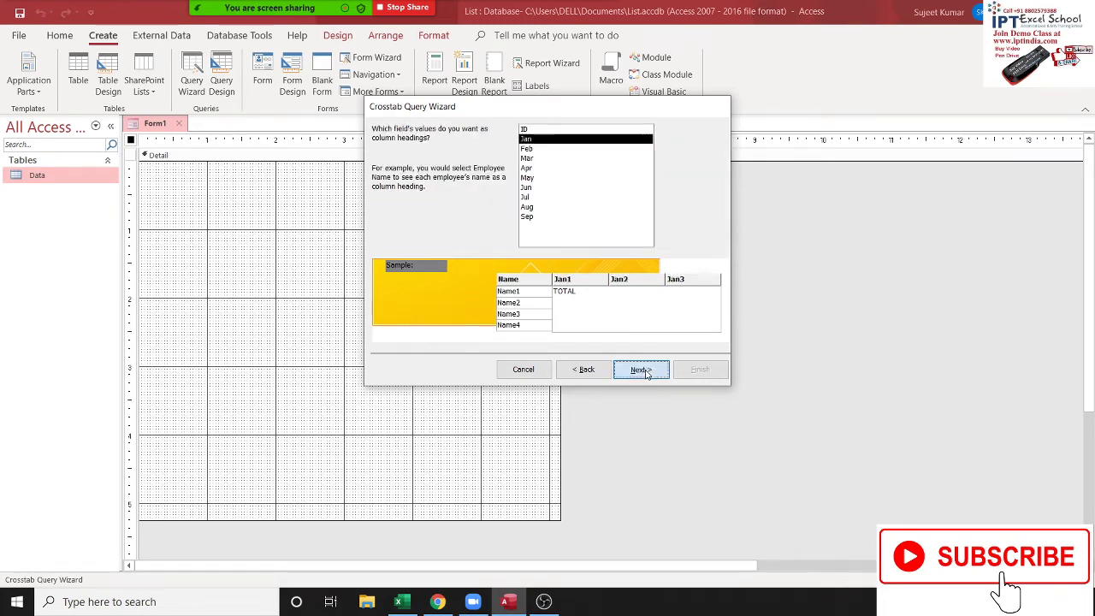
{"action": "left_click", "coordinate": [647, 370]}
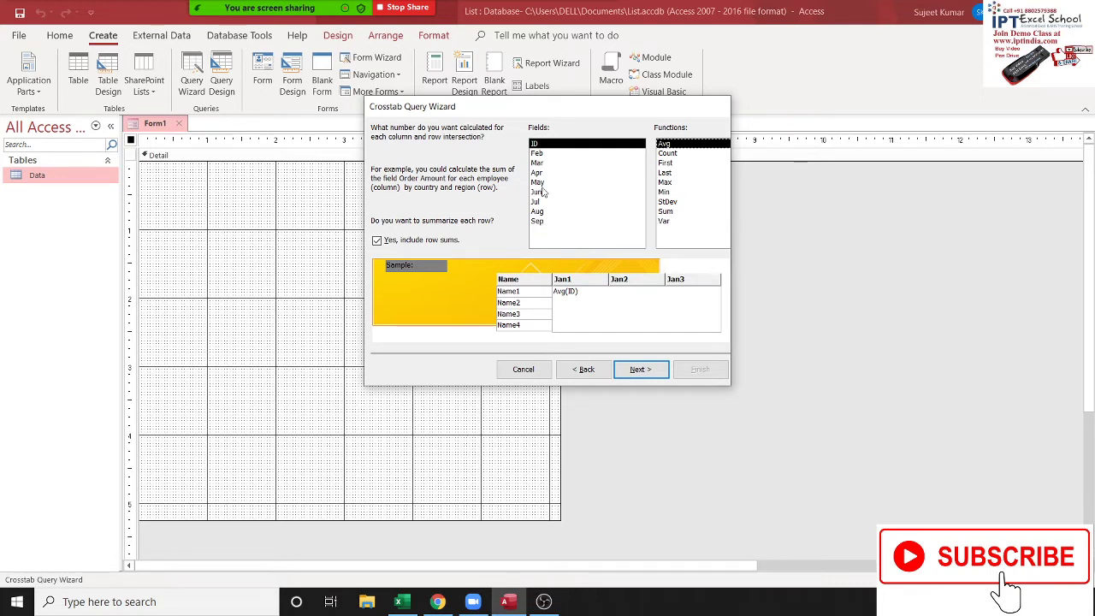
{"action": "left_click", "coordinate": [537, 153]}
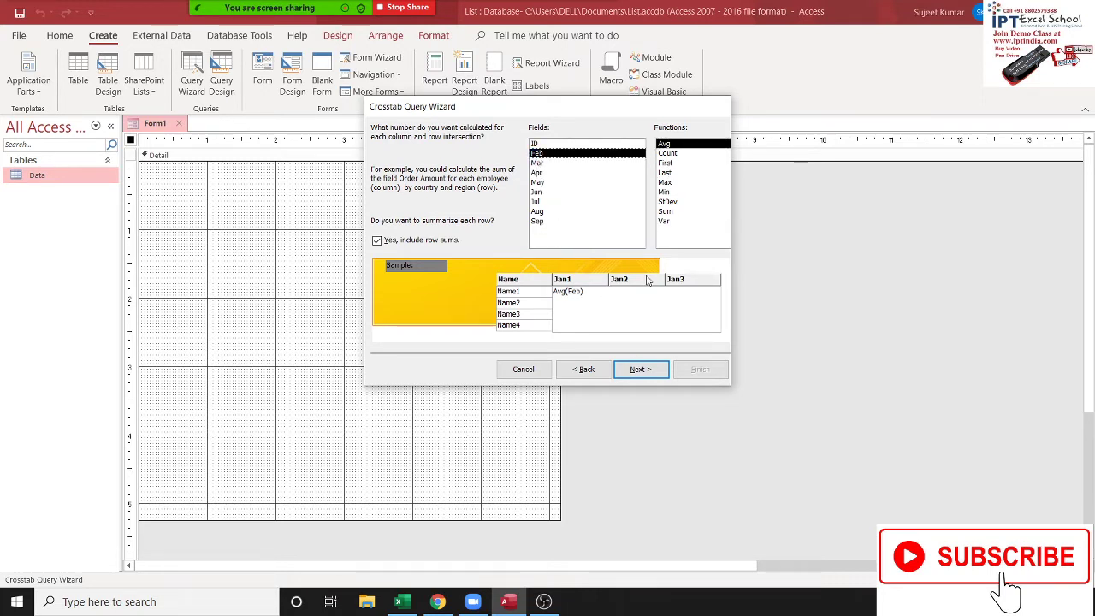
{"action": "left_click", "coordinate": [642, 371]}
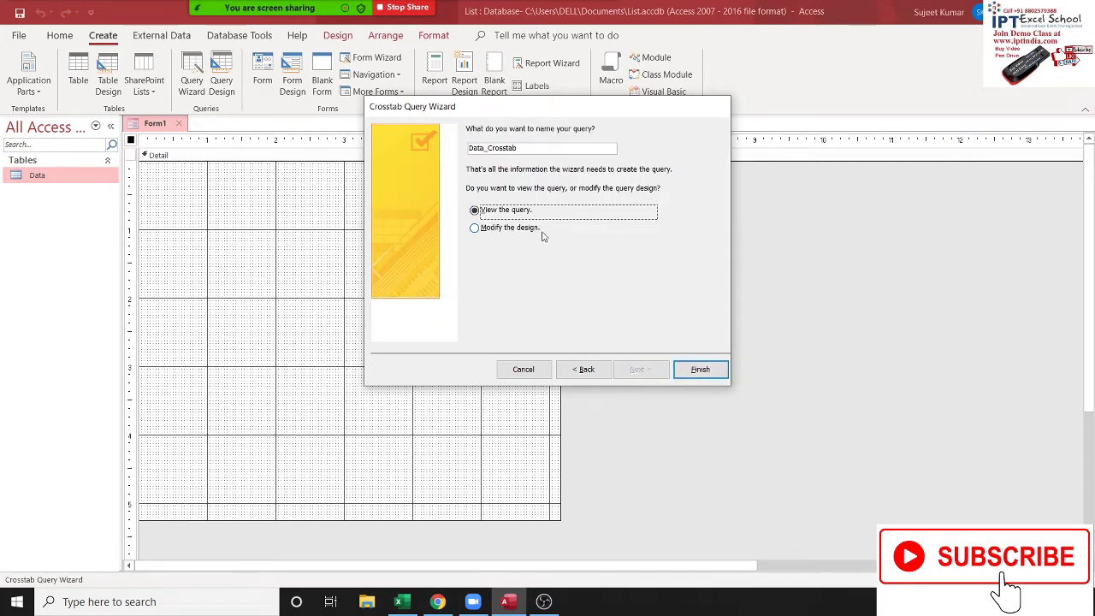
{"action": "left_click", "coordinate": [699, 370]}
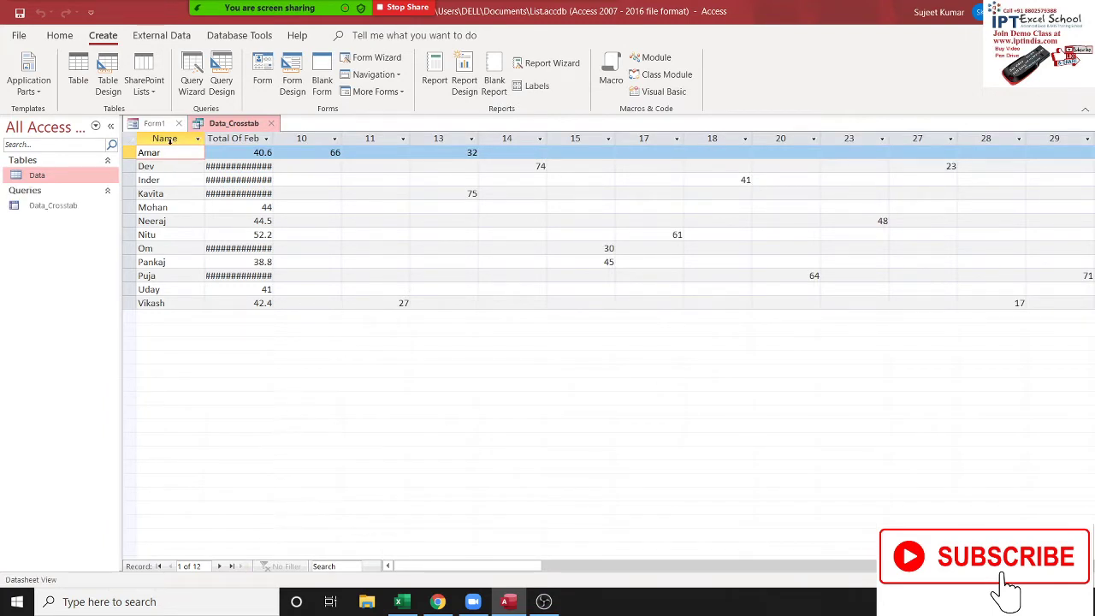
{"action": "left_click", "coordinate": [169, 142]}
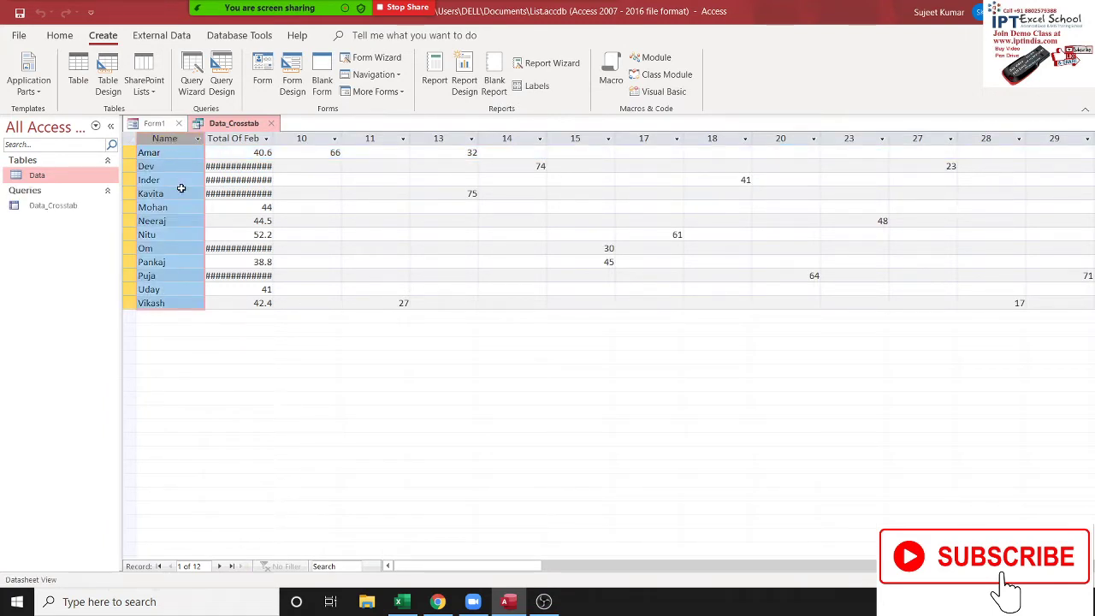
Close Data_Crosstab and draw a combo box near the top of Form1's Detail section
{"action": "left_click", "coordinate": [272, 125]}
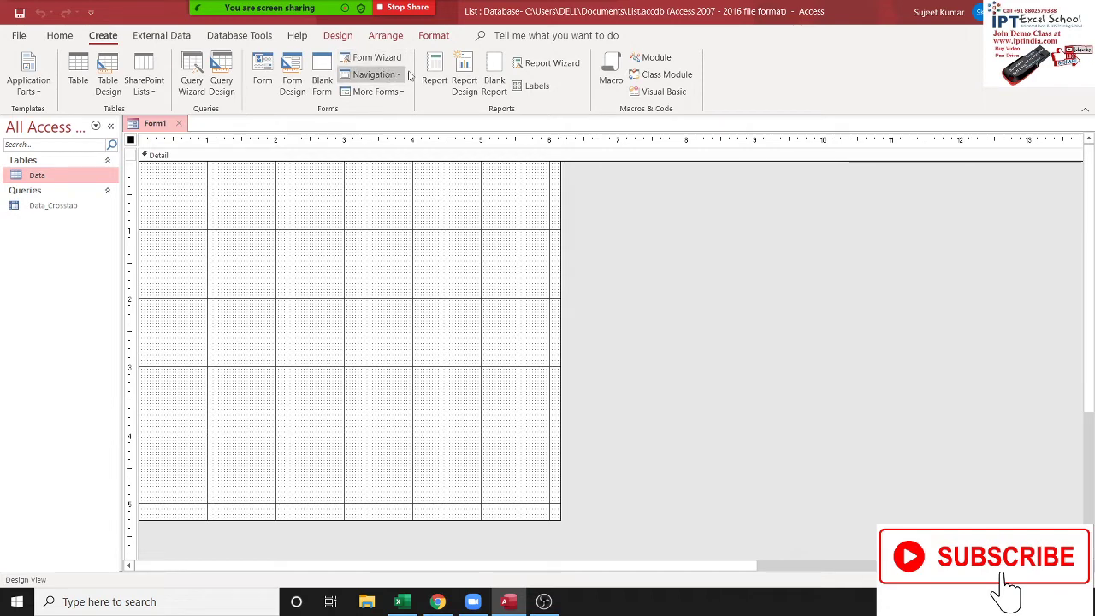
{"action": "left_click", "coordinate": [380, 248]}
{"action": "left_click", "coordinate": [434, 36]}
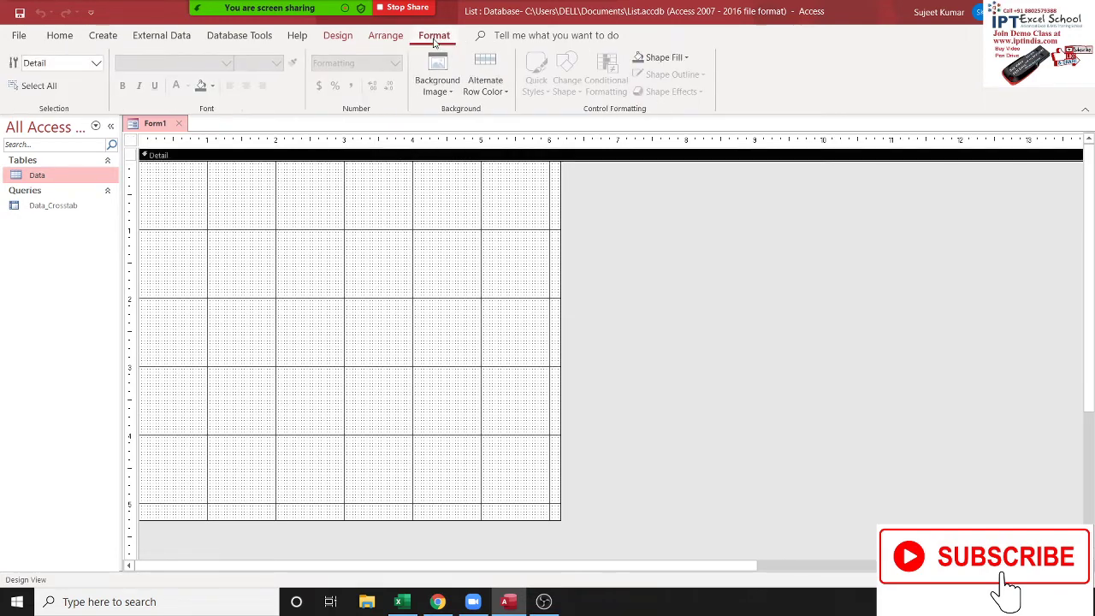
{"action": "left_click", "coordinate": [348, 41]}
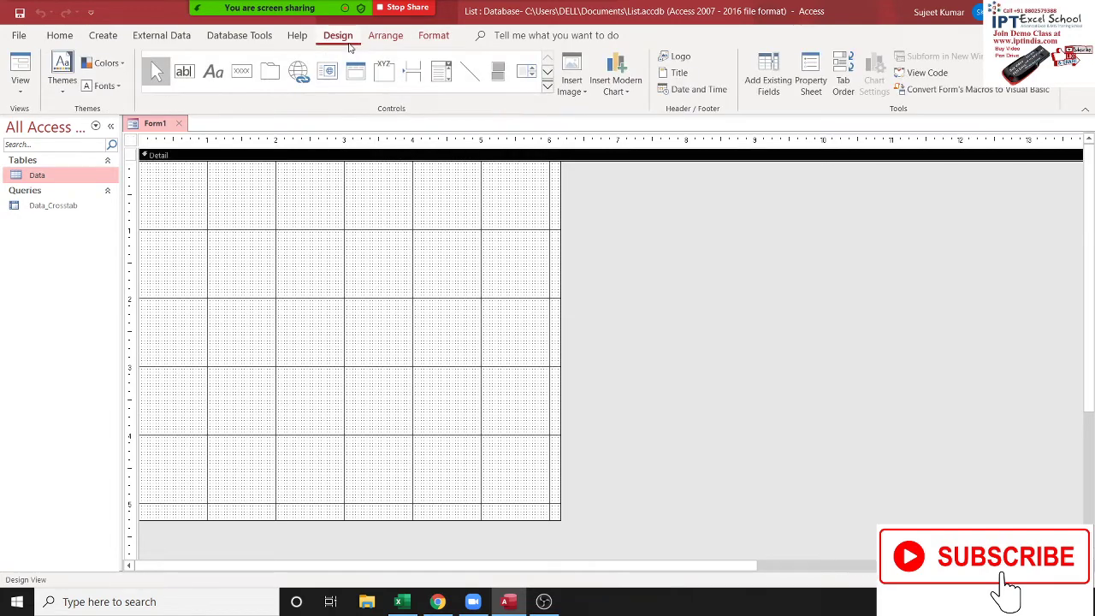
{"action": "left_click", "coordinate": [442, 79]}
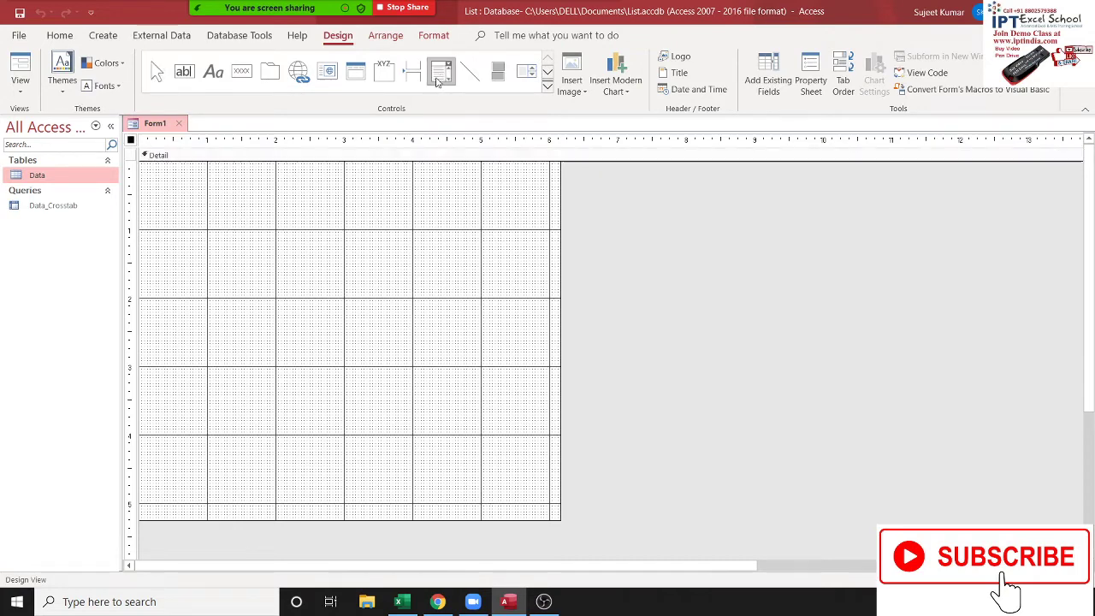
{"action": "left_click_drag", "start_coordinate": [202, 197], "coordinate": [299, 221]}
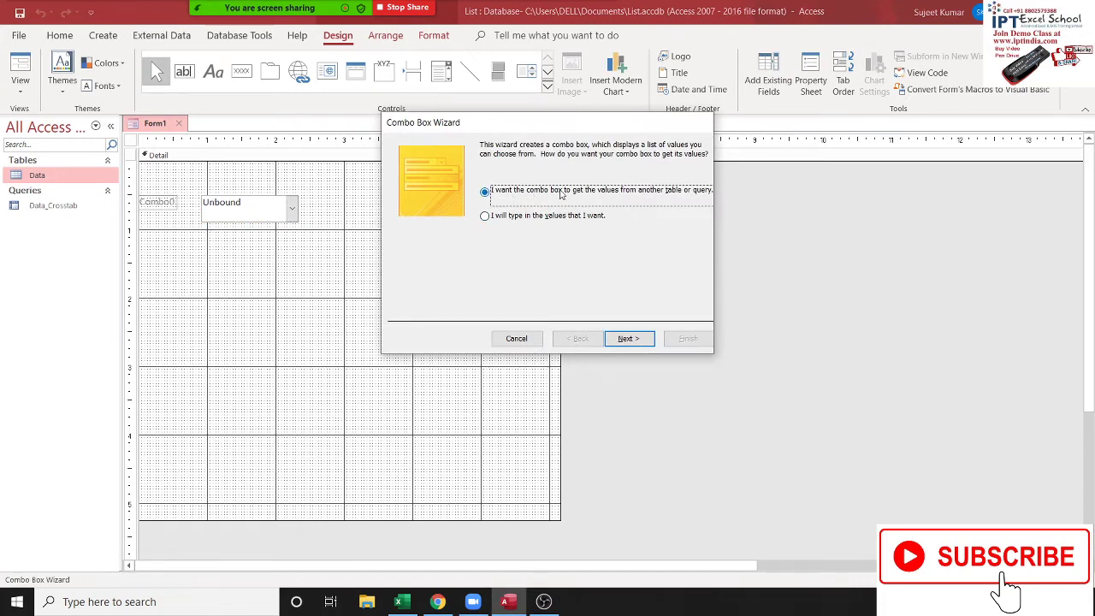
Fill the combo box from query Data_Crosstab's Name field, sorted ascending by Name, labelled Name
{"action": "left_click", "coordinate": [629, 340]}
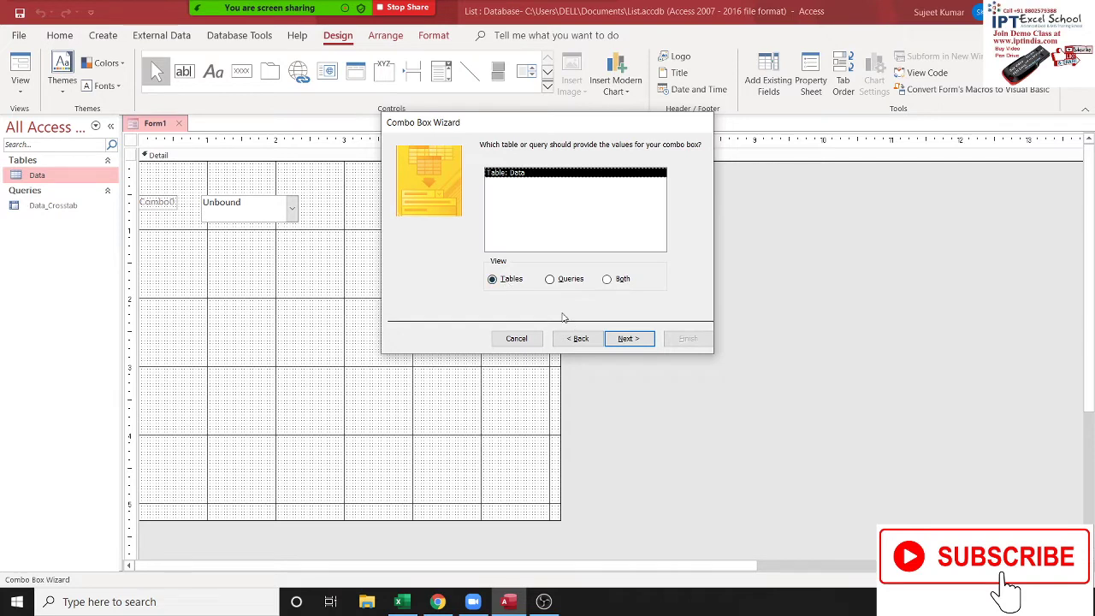
{"action": "left_click", "coordinate": [564, 280]}
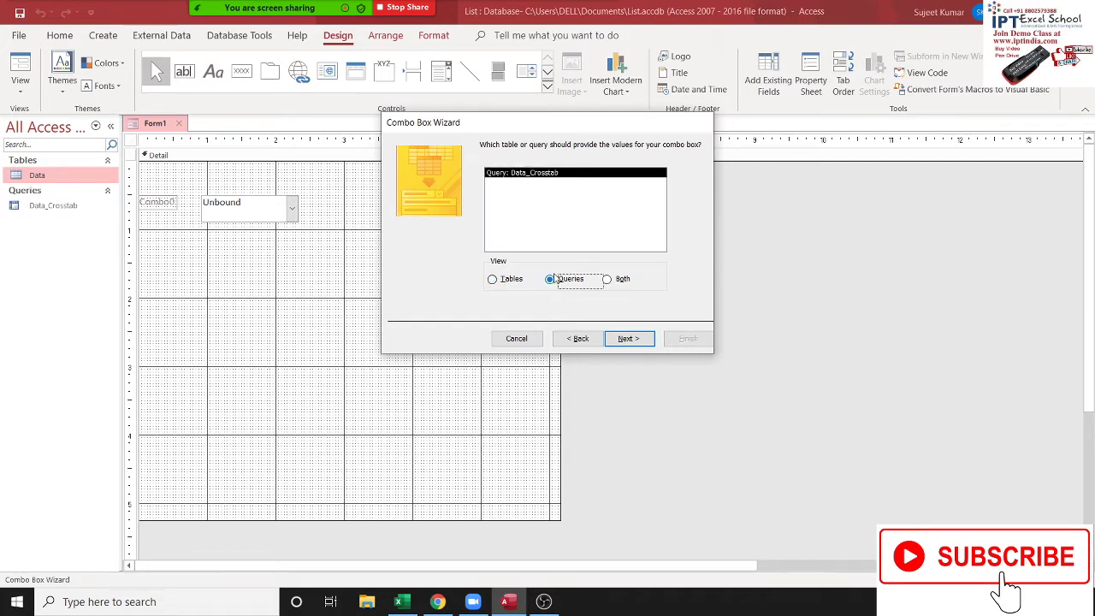
{"action": "left_click", "coordinate": [626, 339]}
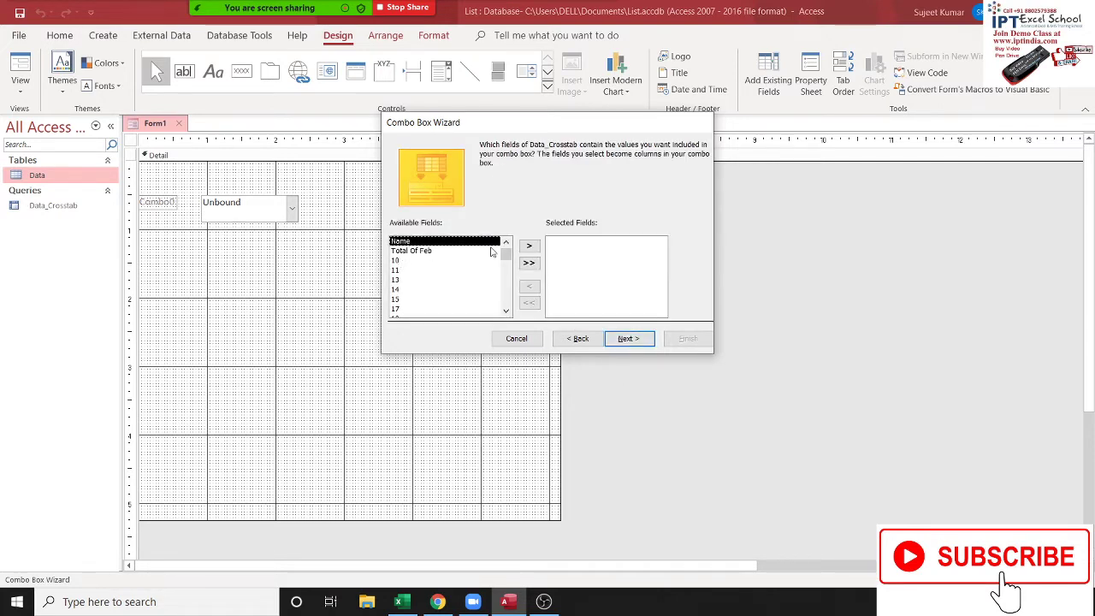
{"action": "left_click", "coordinate": [529, 245]}
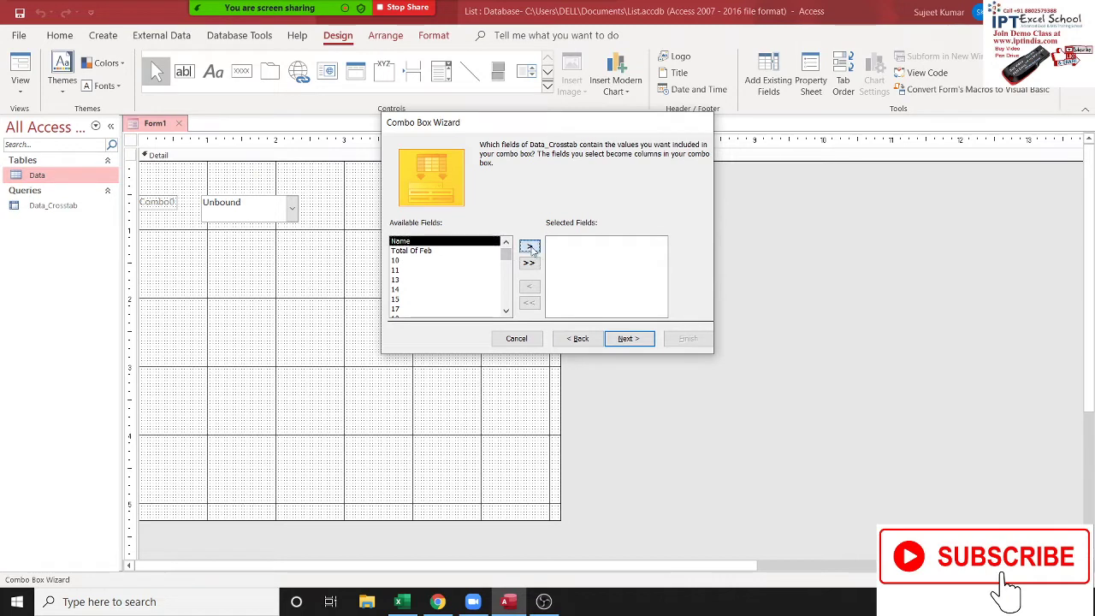
{"action": "left_click", "coordinate": [627, 338]}
{"action": "left_click", "coordinate": [507, 190]}
{"action": "left_click", "coordinate": [460, 220]}
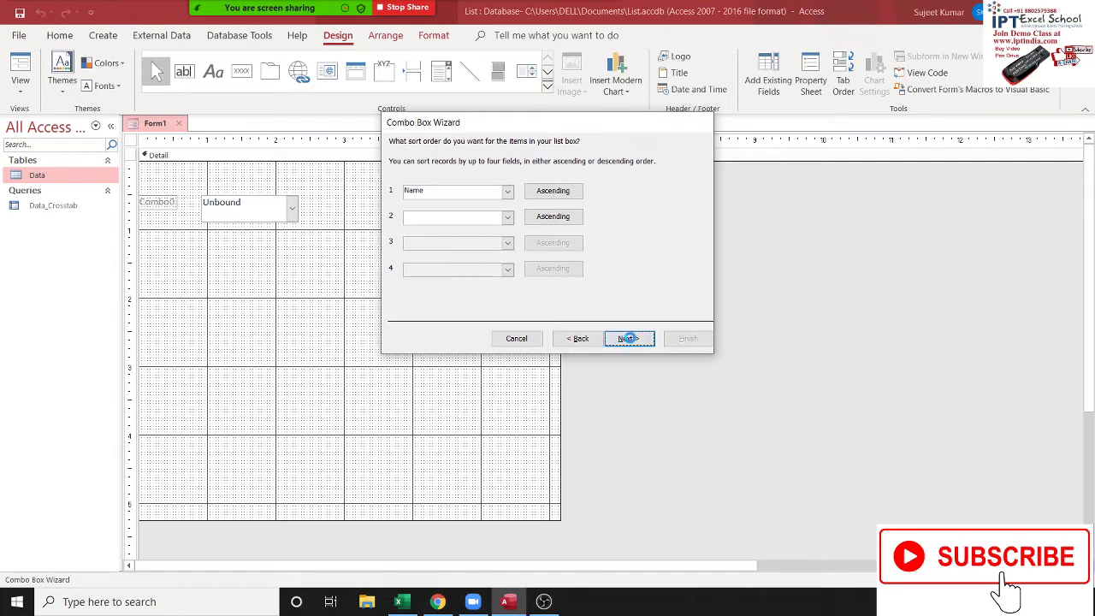
{"action": "left_click", "coordinate": [625, 339]}
{"action": "left_click", "coordinate": [625, 338]}
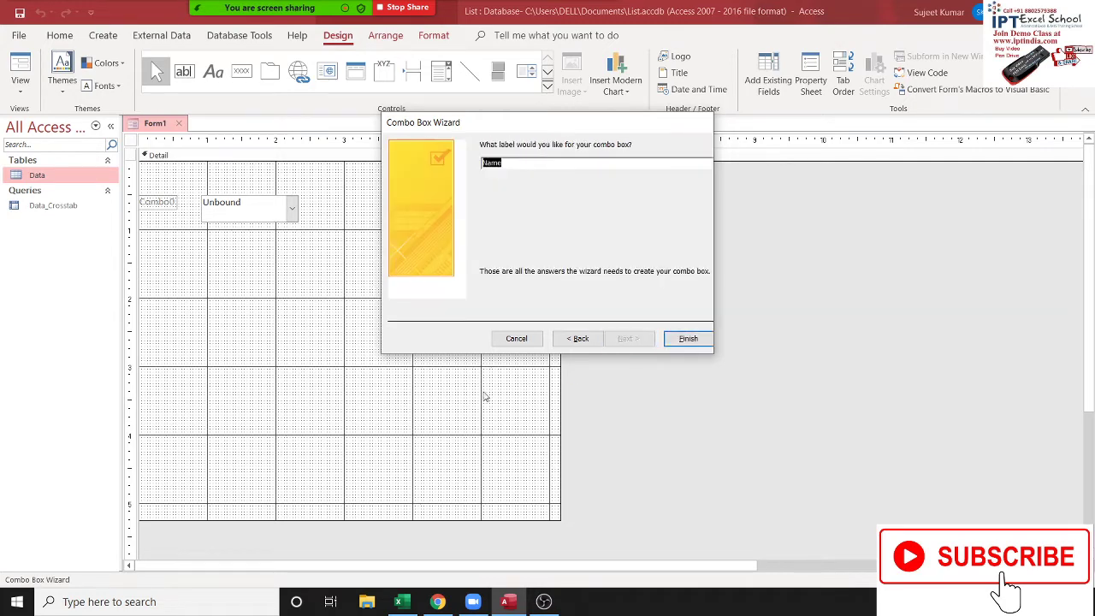
{"action": "left_click", "coordinate": [681, 339]}
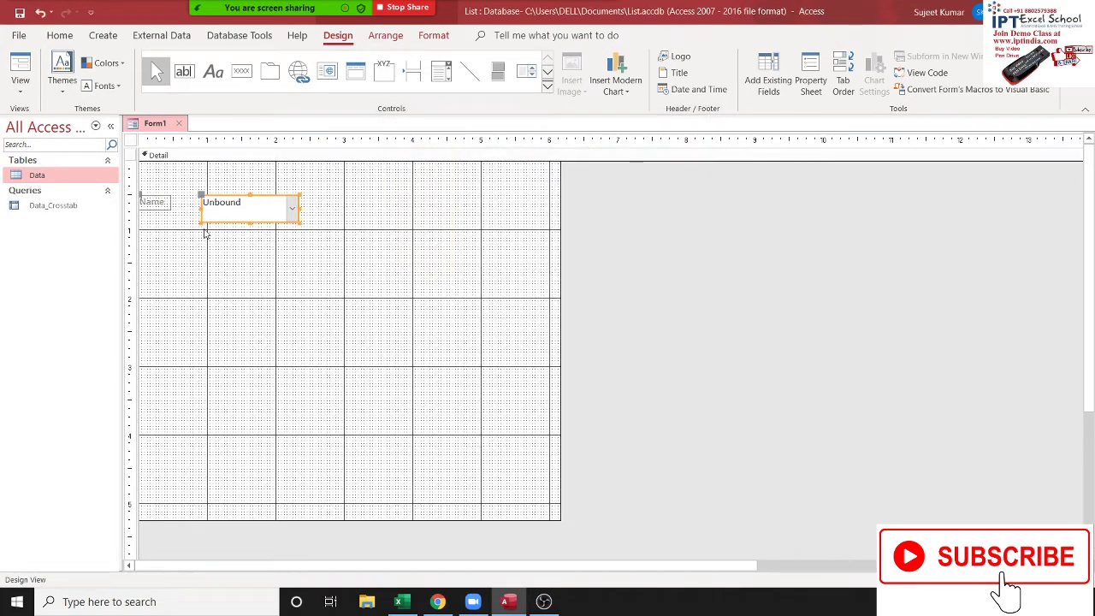
Shorten the combo box and shift it with its Name label slightly right and down
{"action": "left_click_drag", "start_coordinate": [199, 221], "coordinate": [200, 217]}
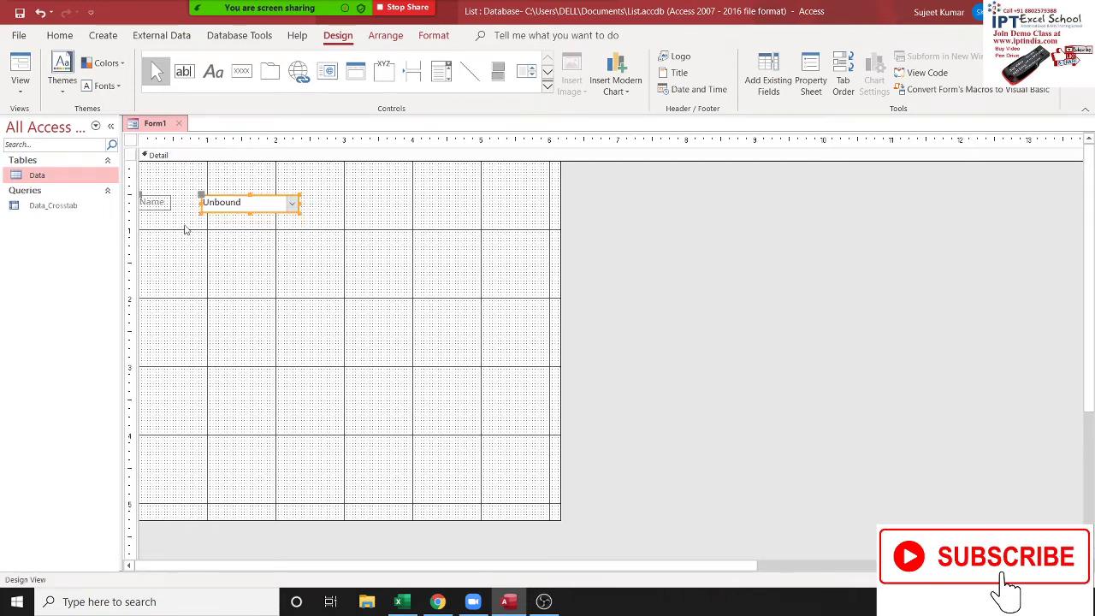
{"action": "left_click", "coordinate": [189, 237]}
{"action": "left_click", "coordinate": [217, 214]}
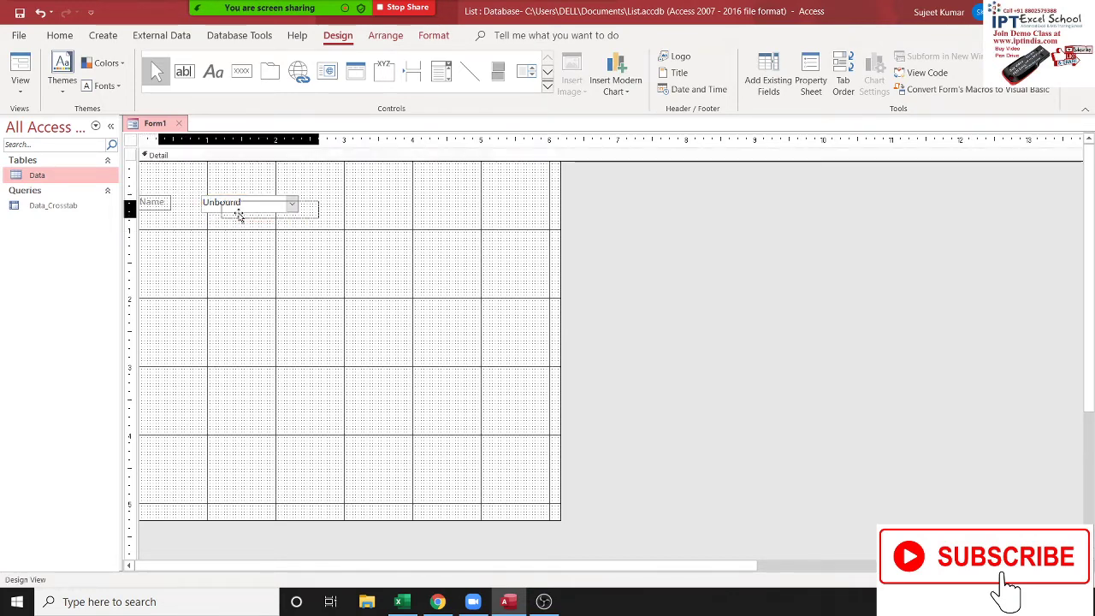
{"action": "left_click_drag", "start_coordinate": [235, 214], "coordinate": [254, 220]}
{"action": "left_click", "coordinate": [207, 249]}
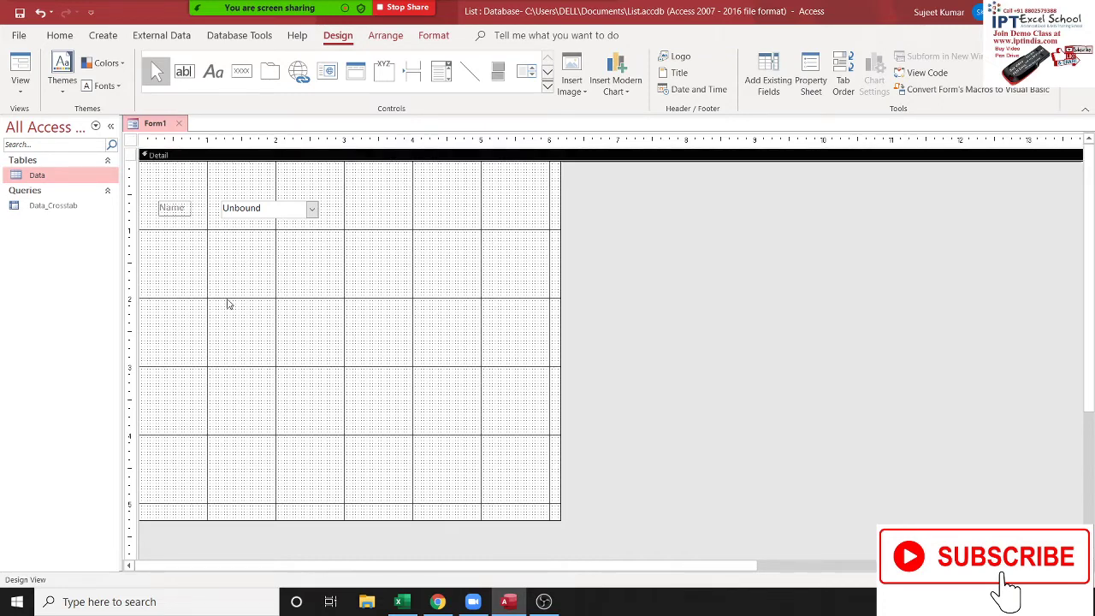
{"action": "left_click", "coordinate": [103, 36]}
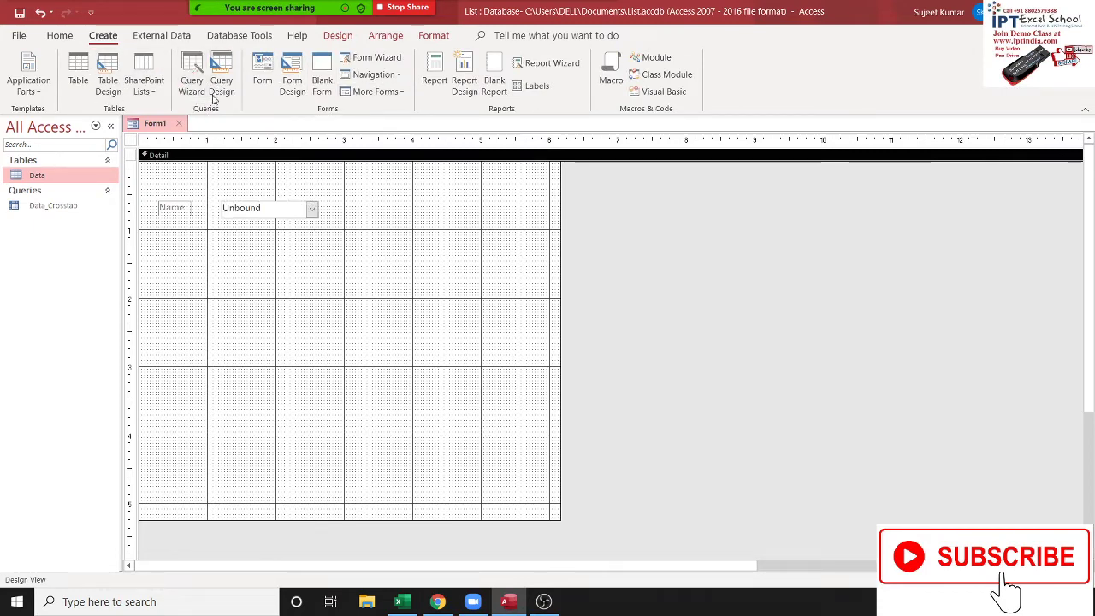
Start a new Query Design and add the Data table to it
{"action": "left_click", "coordinate": [219, 96]}
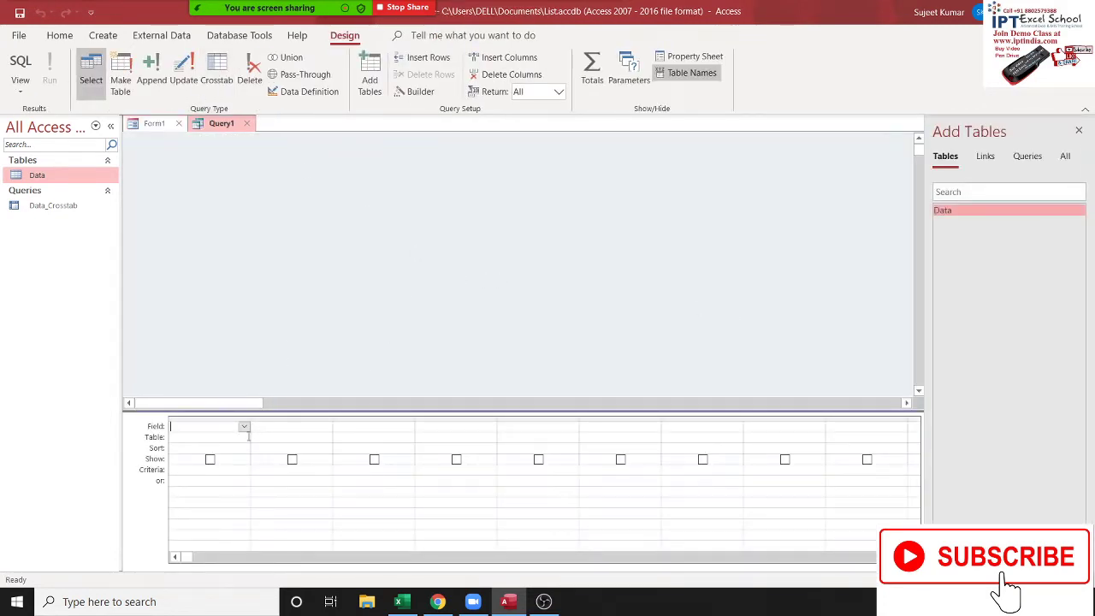
{"action": "left_click", "coordinate": [316, 263]}
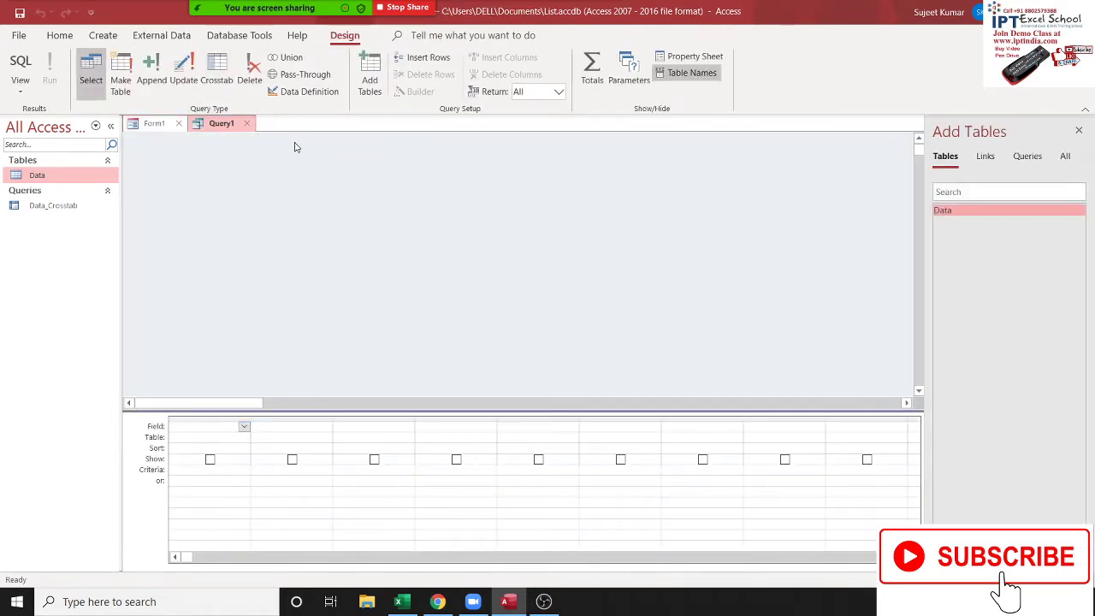
{"action": "left_click", "coordinate": [370, 89]}
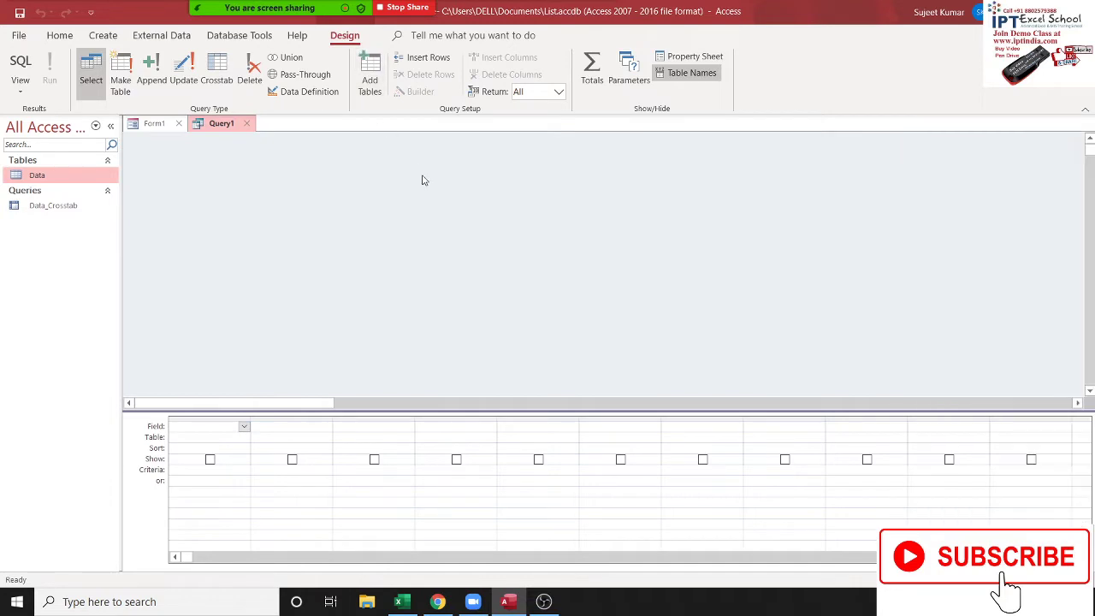
{"action": "left_click", "coordinate": [370, 86]}
{"action": "double_click", "coordinate": [977, 211]}
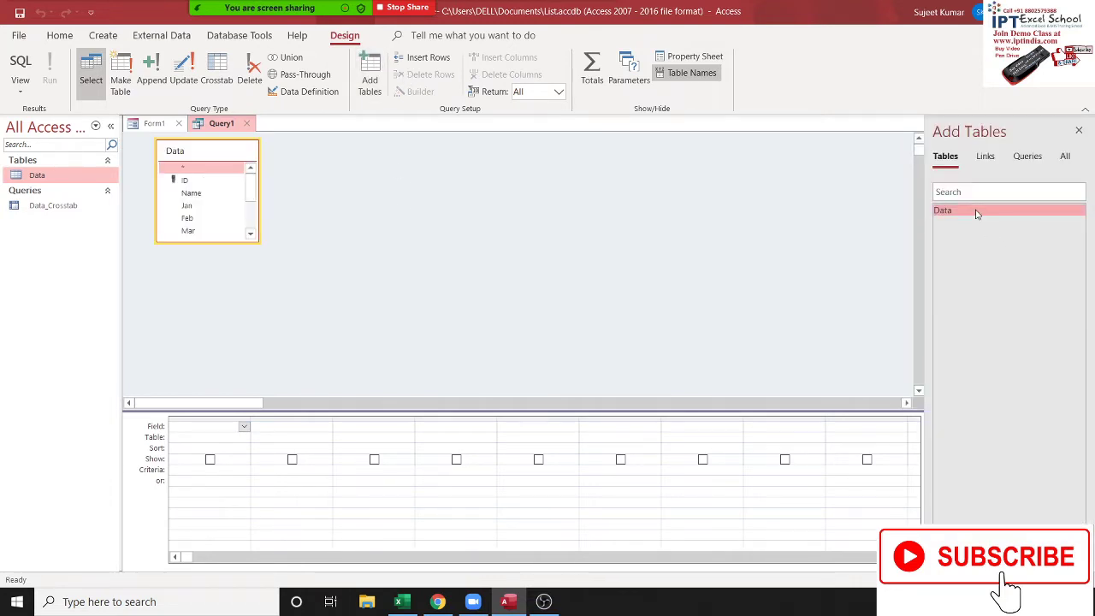
Put the all-fields (*) column in the grid, followed by the Name field
{"action": "left_click", "coordinate": [196, 195]}
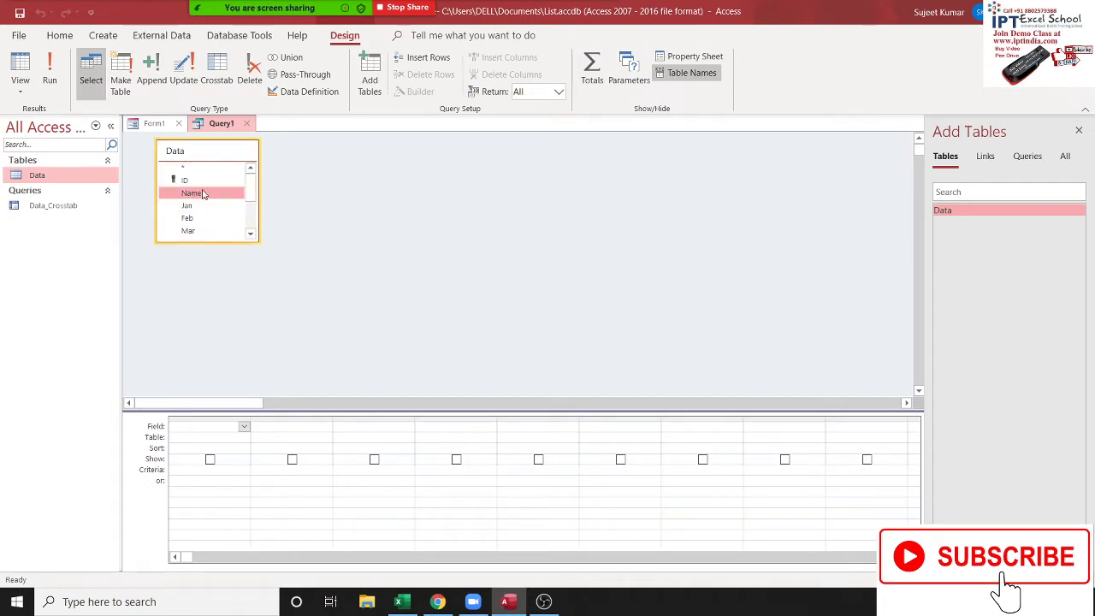
{"action": "double_click", "coordinate": [202, 195]}
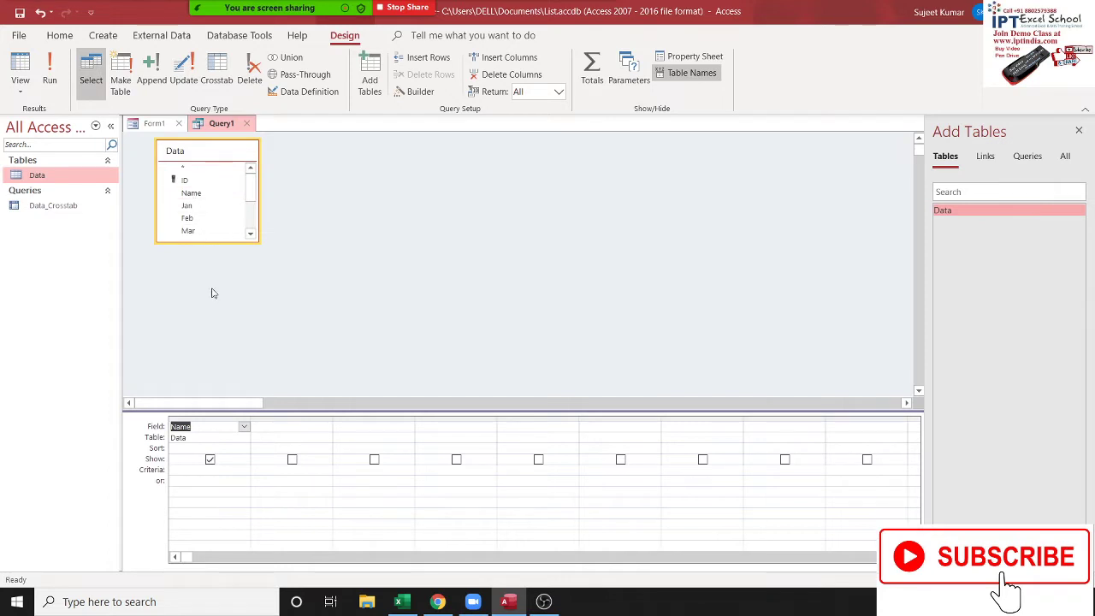
{"action": "double_click", "coordinate": [183, 169]}
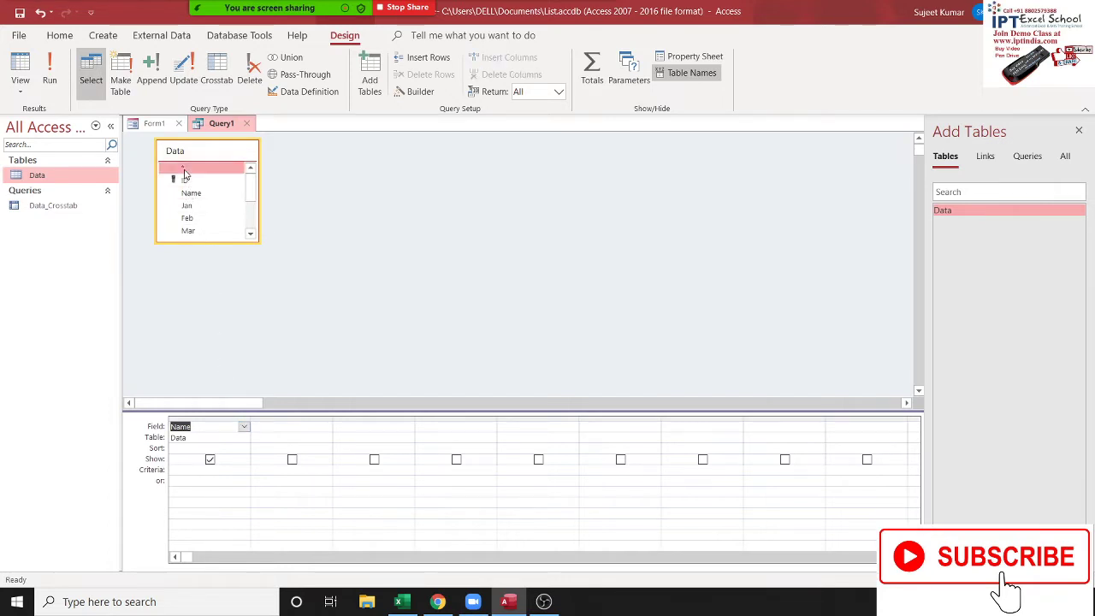
{"action": "left_click", "coordinate": [198, 418]}
{"action": "right_click", "coordinate": [203, 420]}
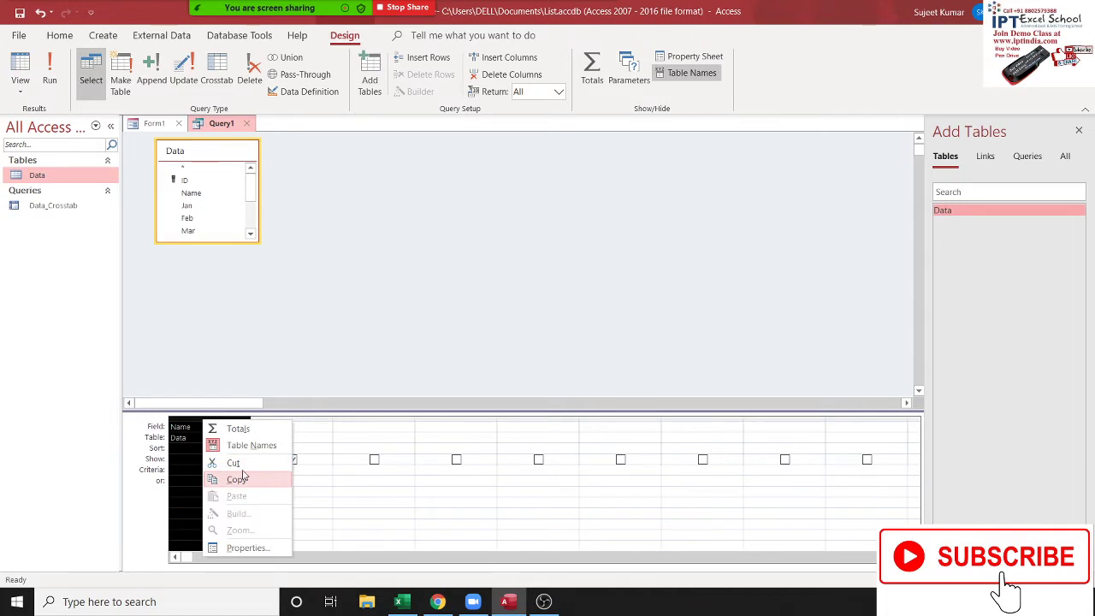
{"action": "left_click", "coordinate": [248, 464]}
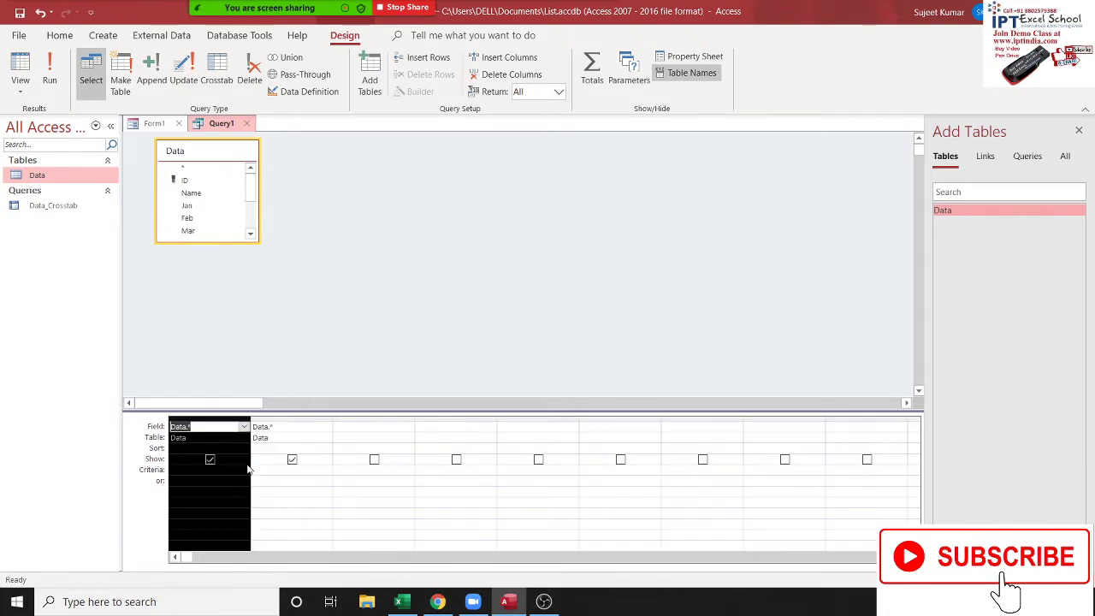
{"action": "double_click", "coordinate": [192, 194]}
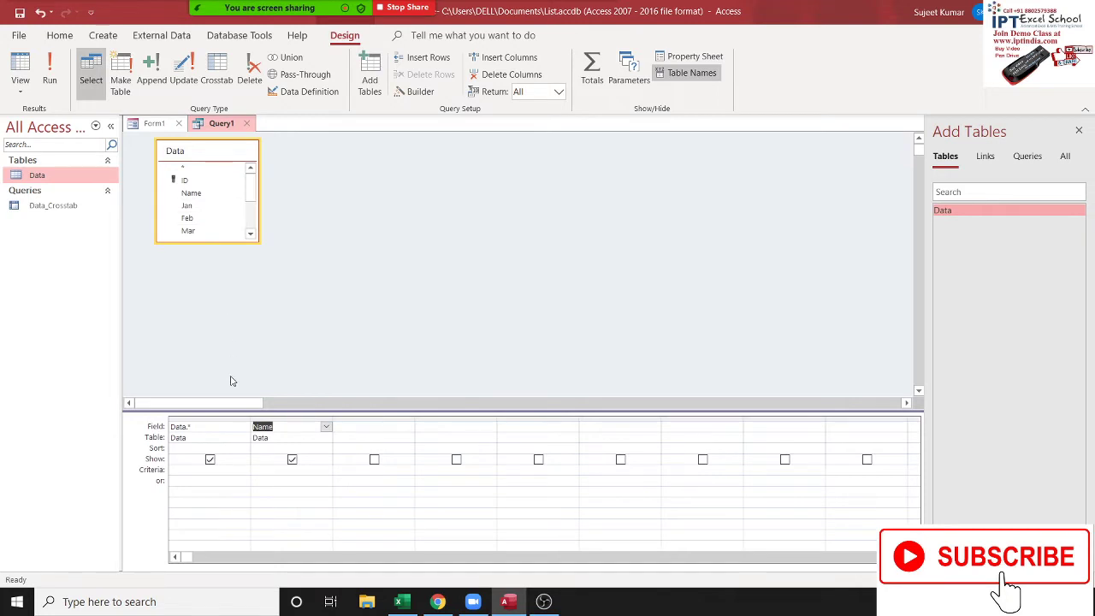
Enter one specific person's name as the Name column's criterion
{"action": "left_click", "coordinate": [262, 469]}
{"action": "type", "text": "P"}
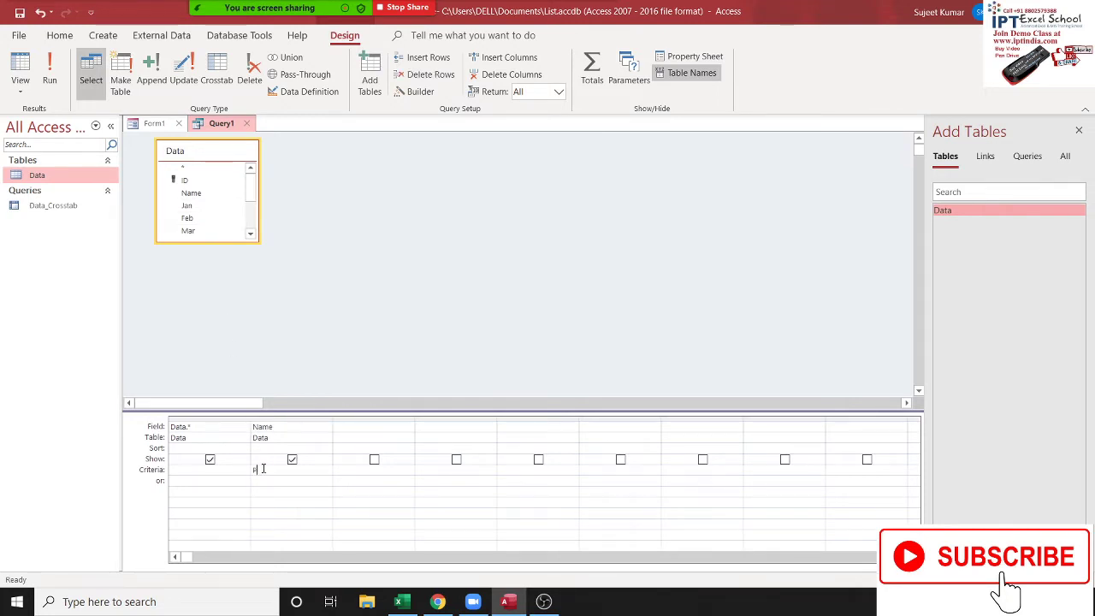
{"action": "type", "text": "uja"}
{"action": "left_click", "coordinate": [292, 507]}
{"action": "left_click", "coordinate": [21, 89]}
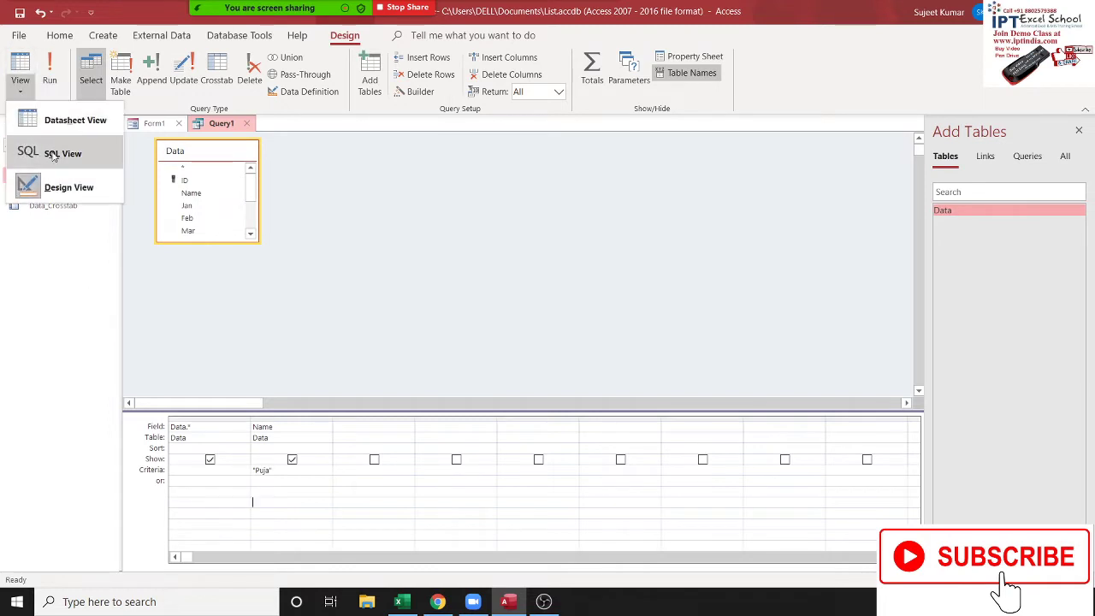
Switch Query1 to SQL View and place the cursor in the WHERE condition
{"action": "left_click", "coordinate": [52, 154]}
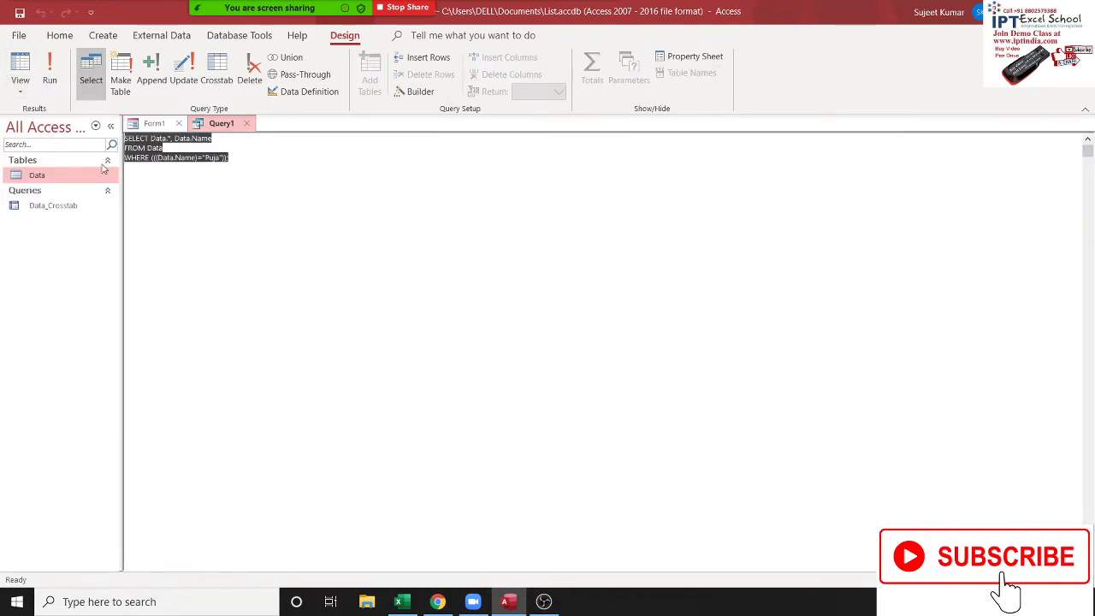
{"action": "left_click", "coordinate": [204, 157]}
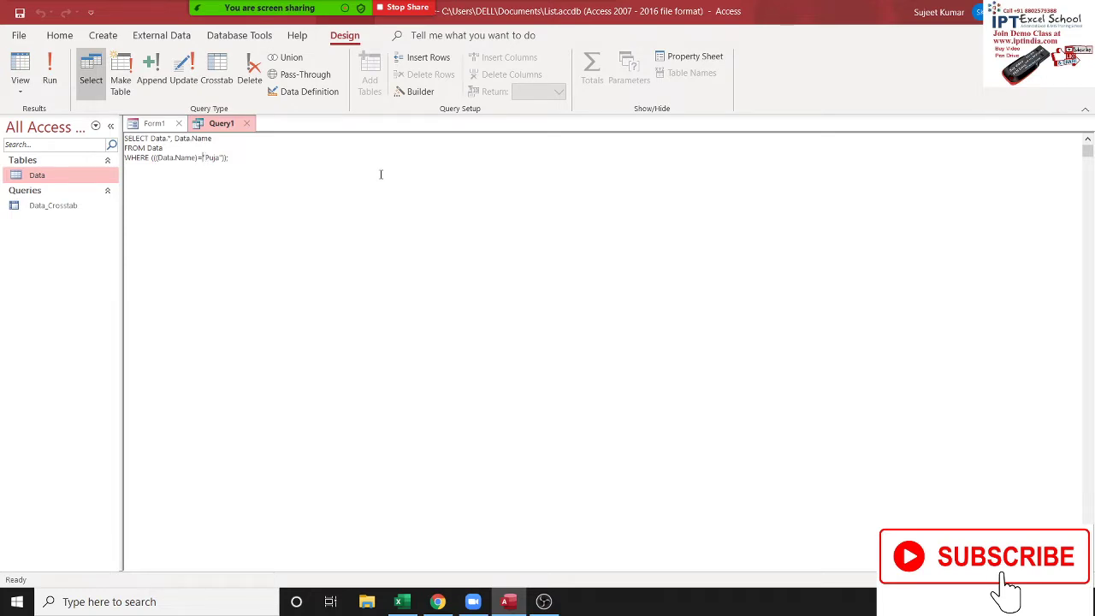
In Form1's Property Sheet, change the combo box's Name property from Combo0 to NN
{"action": "left_click", "coordinate": [158, 124]}
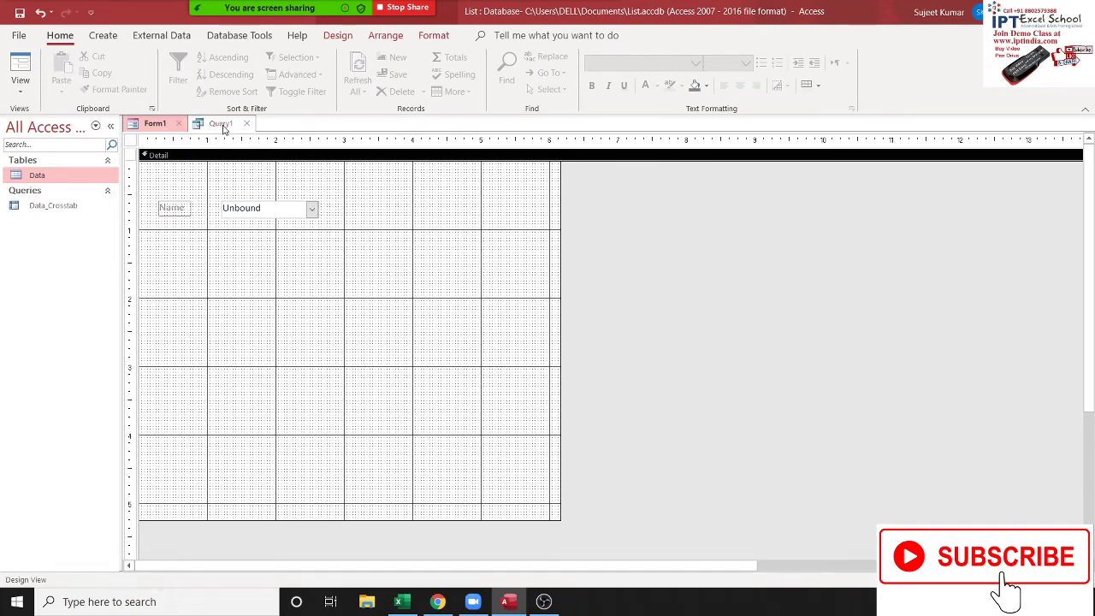
{"action": "left_click", "coordinate": [257, 214]}
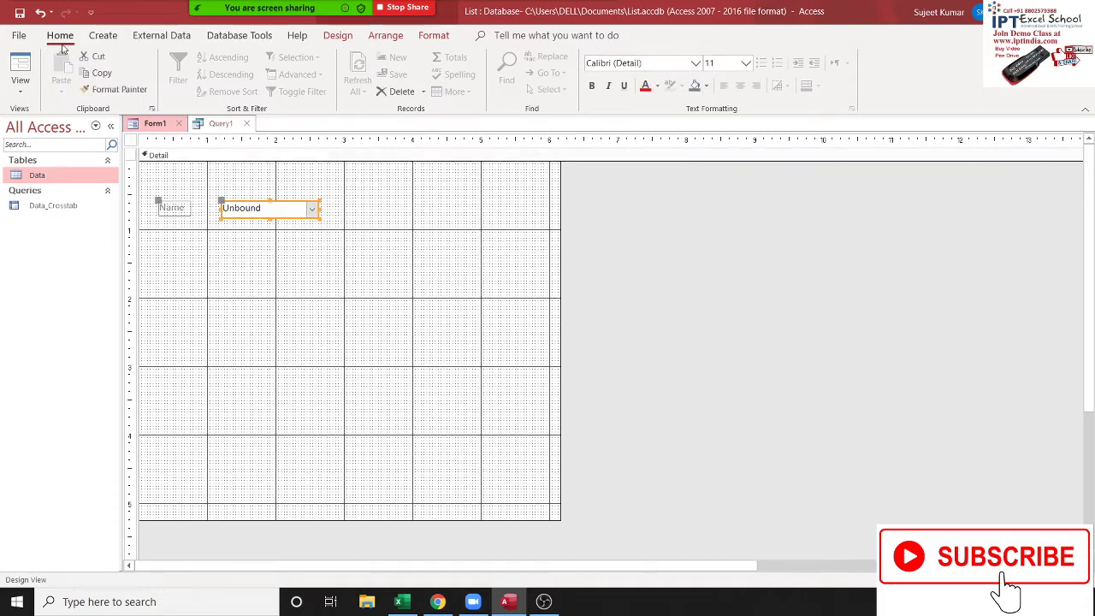
{"action": "left_click", "coordinate": [336, 36]}
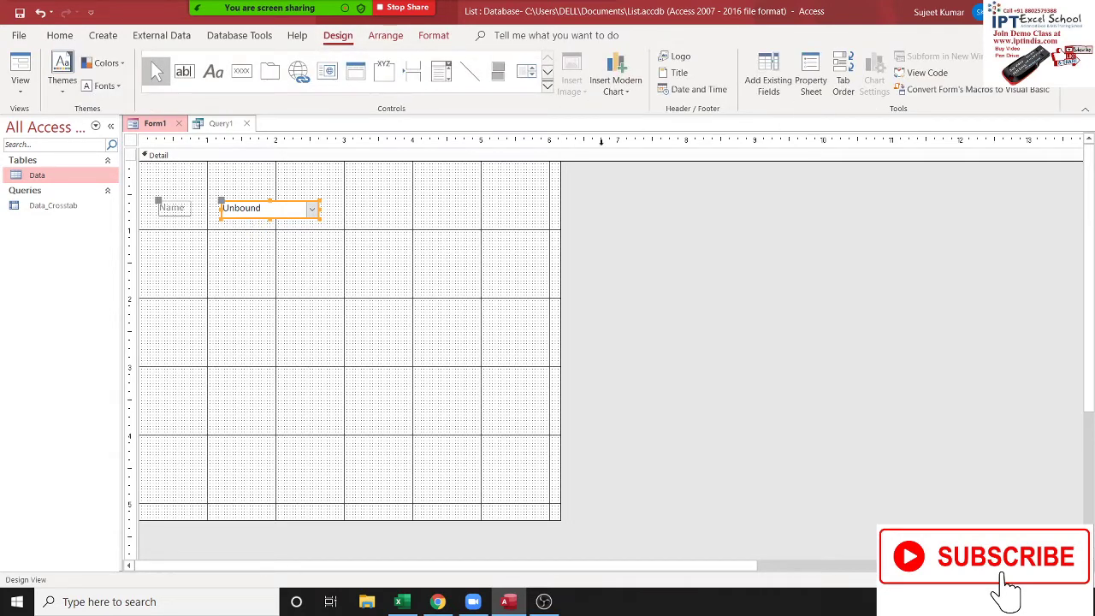
{"action": "left_click", "coordinate": [811, 81]}
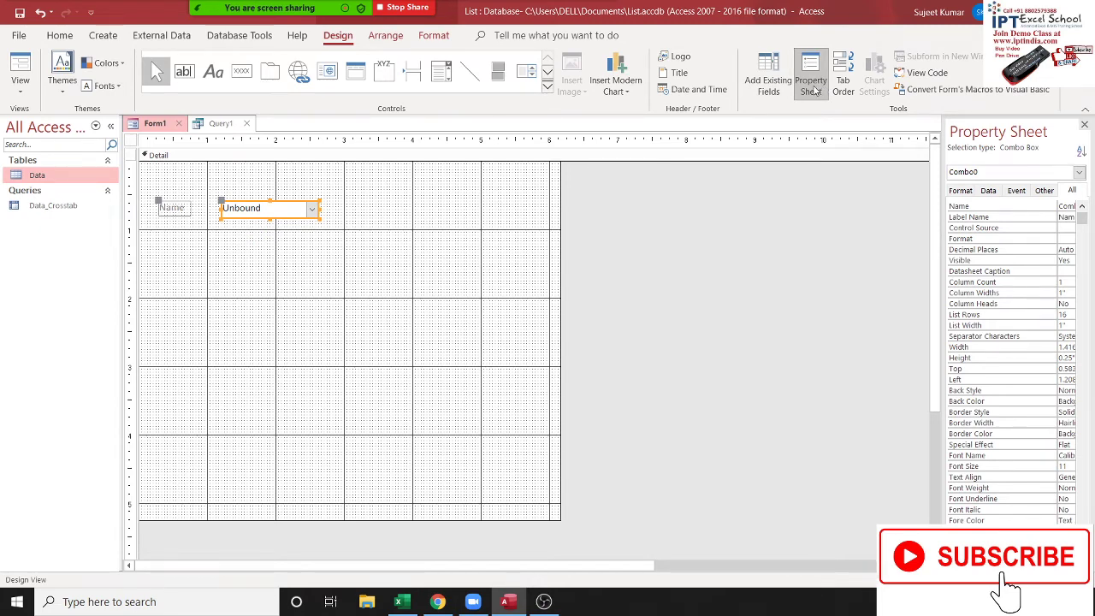
{"action": "left_click", "coordinate": [1020, 178]}
{"action": "left_click", "coordinate": [1020, 183]}
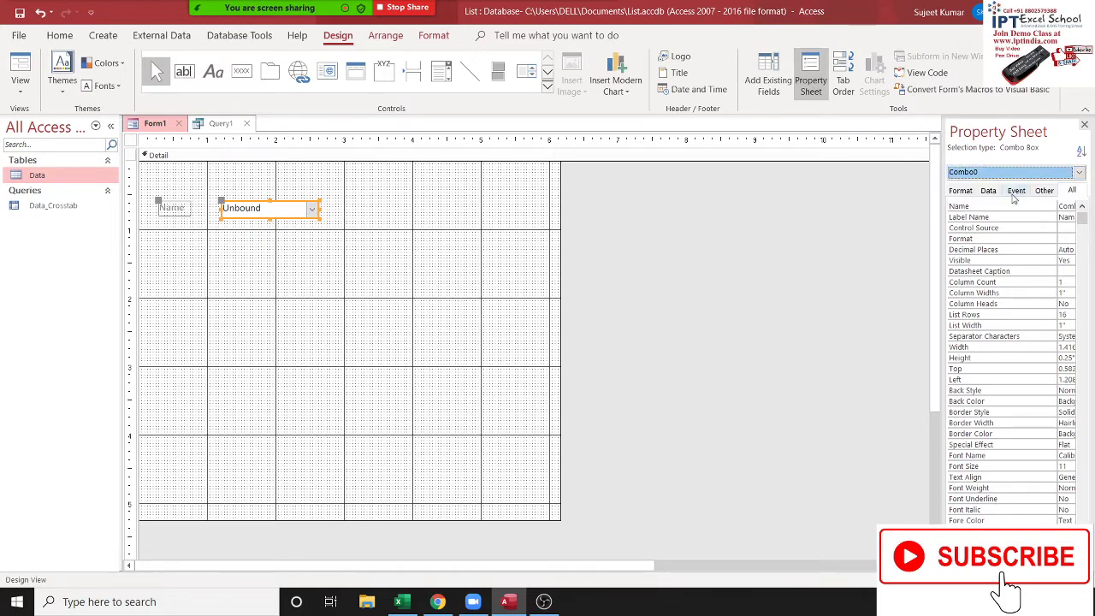
{"action": "double_click", "coordinate": [1061, 206]}
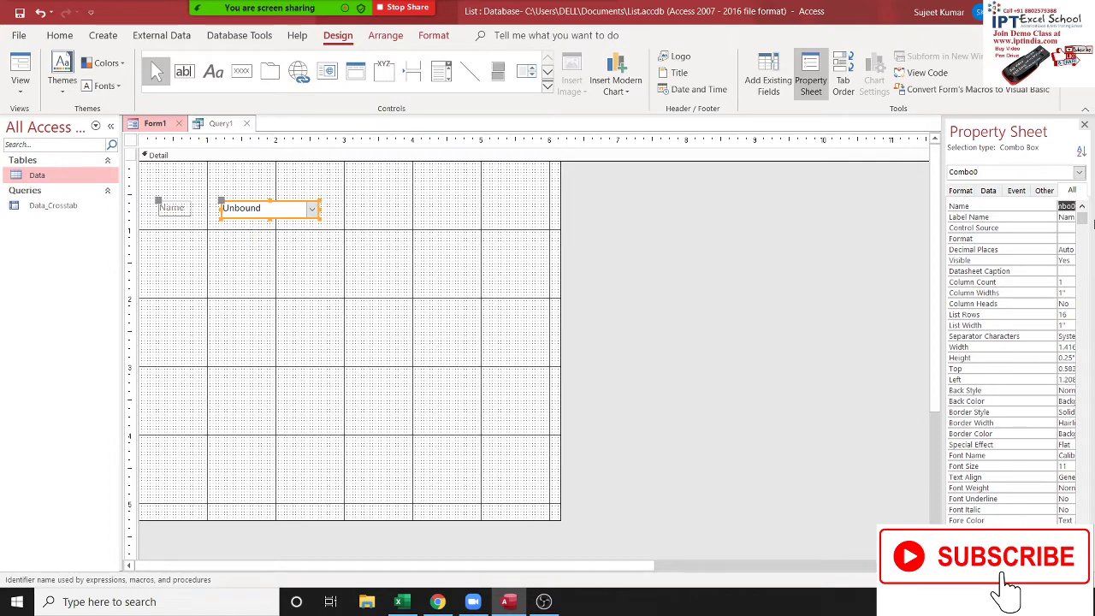
{"action": "type", "text": "NN"}
{"action": "key", "text": "Return"}
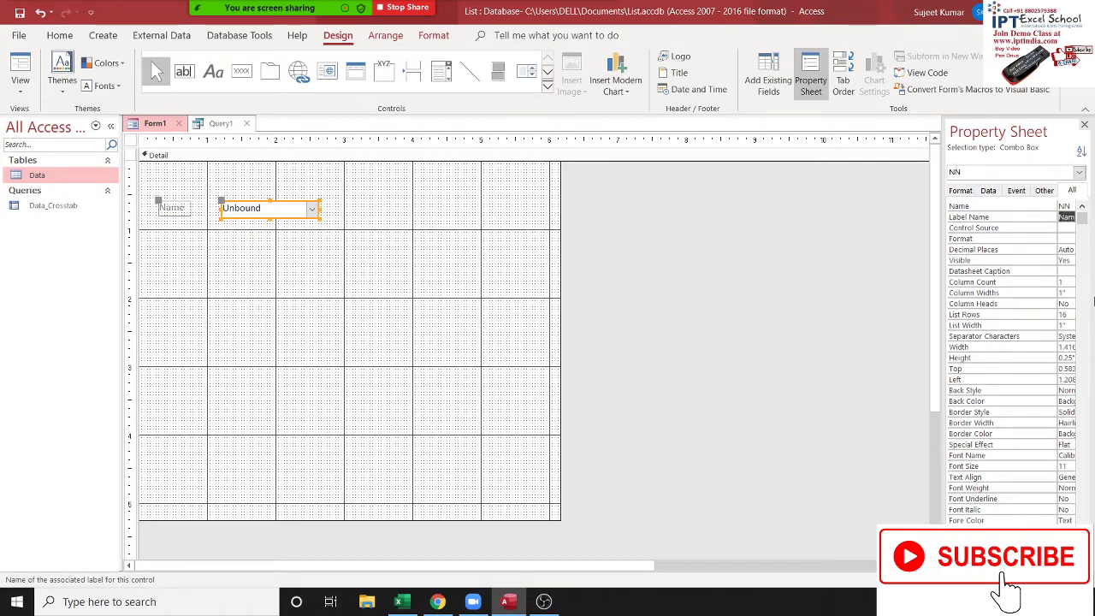
{"action": "double_click", "coordinate": [1065, 206]}
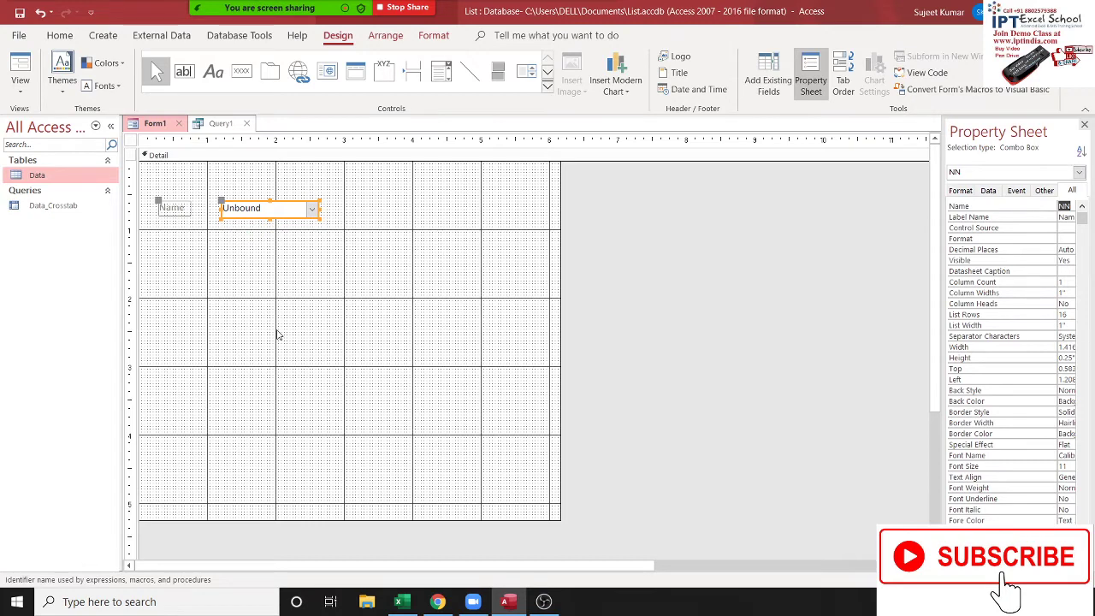
Briefly check Data_Crosstab, then delete the fixed name from Query1's WHERE clause
{"action": "left_click", "coordinate": [155, 300]}
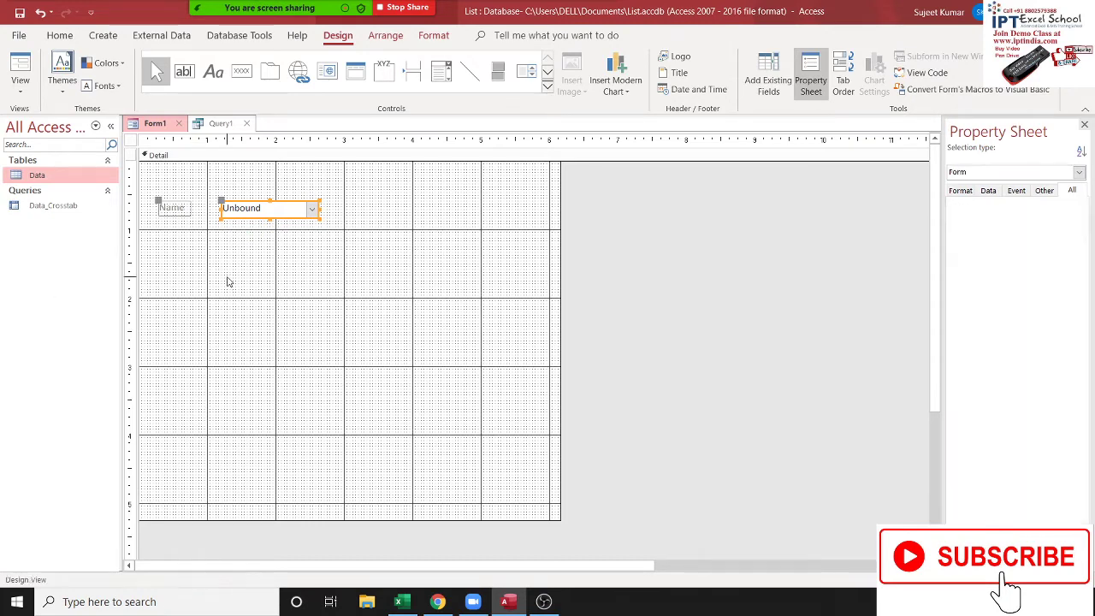
{"action": "double_click", "coordinate": [38, 207]}
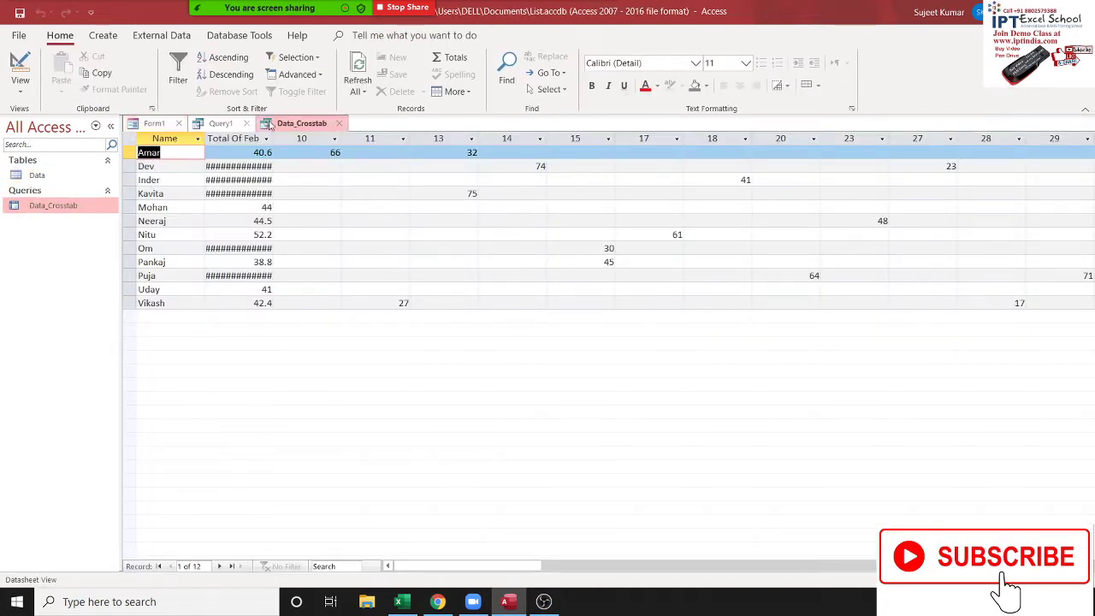
{"action": "left_click", "coordinate": [340, 123]}
{"action": "left_click", "coordinate": [228, 126]}
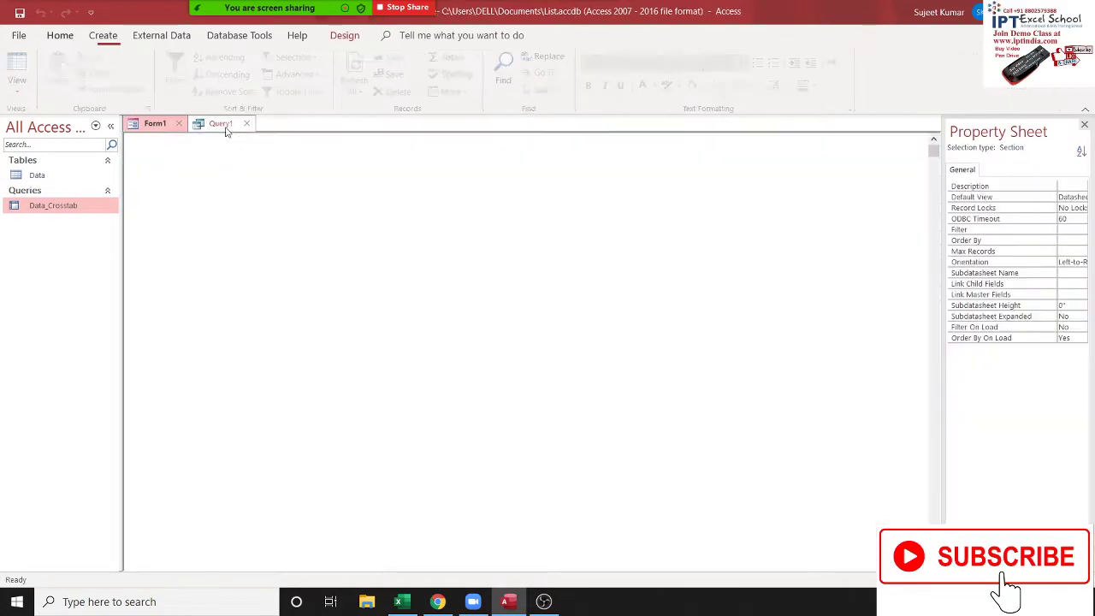
{"action": "left_click", "coordinate": [199, 157]}
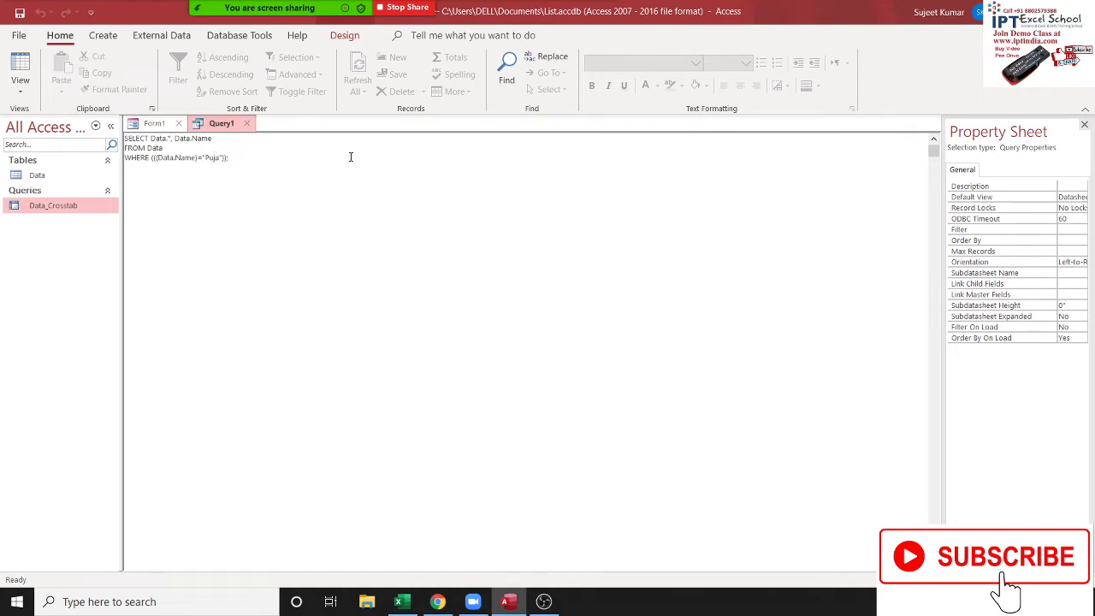
{"action": "key", "text": "Delete"}
{"action": "key", "text": "Delete"}
{"action": "key", "text": "Delete"}
{"action": "key", "text": "Delete"}
Make the criterion [Forms]![Form1]![nn] and save the query as Query1
{"action": "type", "text": "Form"}
{"action": "left_click", "coordinate": [247, 124]}
{"action": "left_click", "coordinate": [498, 339]}
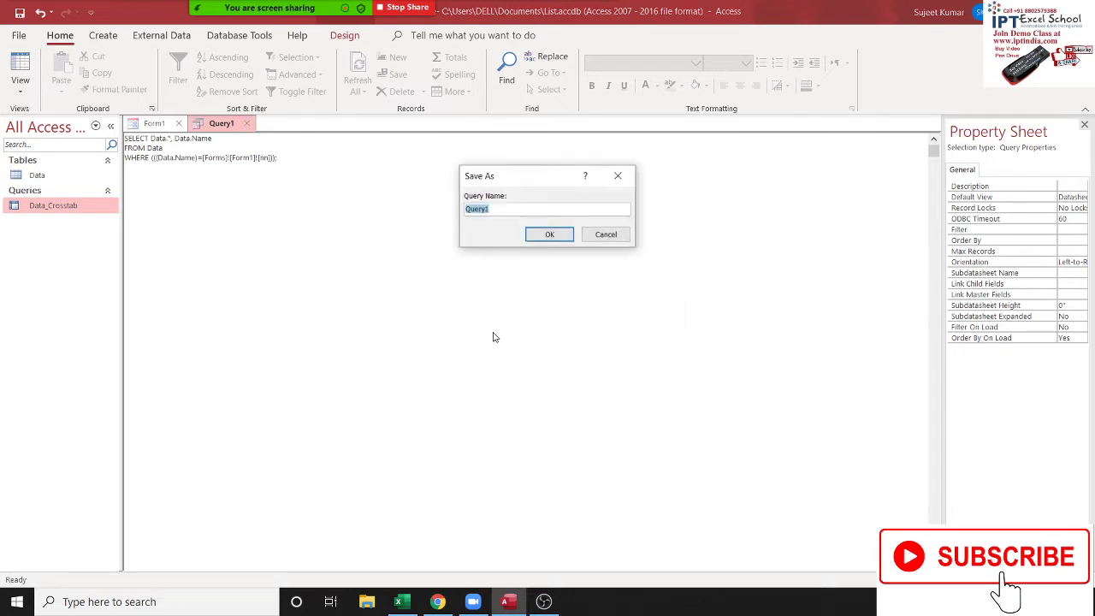
{"action": "left_click", "coordinate": [551, 236]}
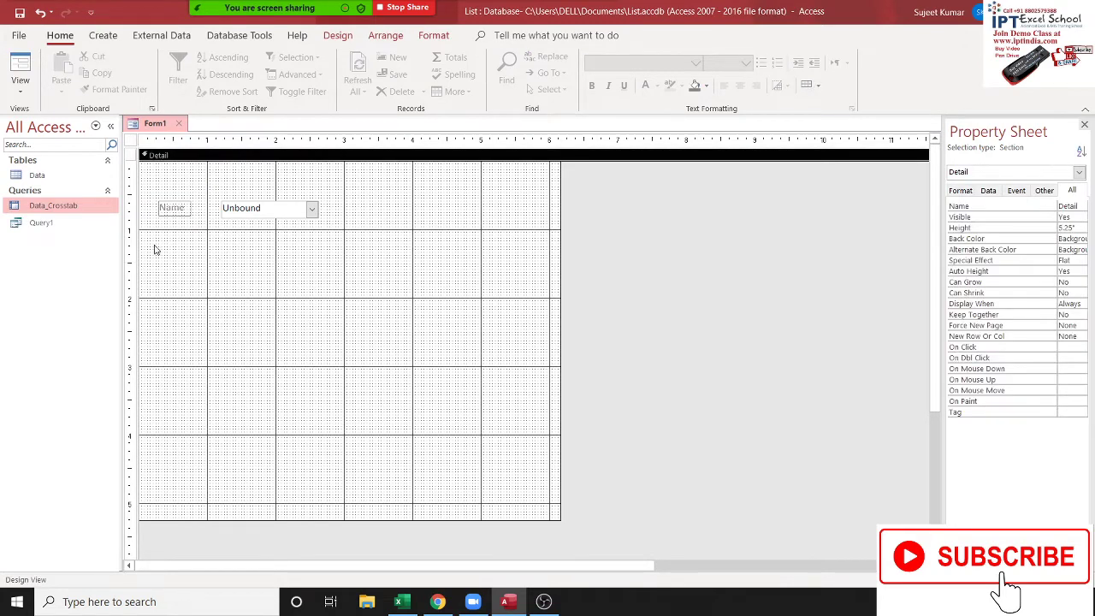
Draw a command button to the right of the Name combo box on Form1
{"action": "left_click", "coordinate": [238, 267]}
{"action": "left_click", "coordinate": [103, 35]}
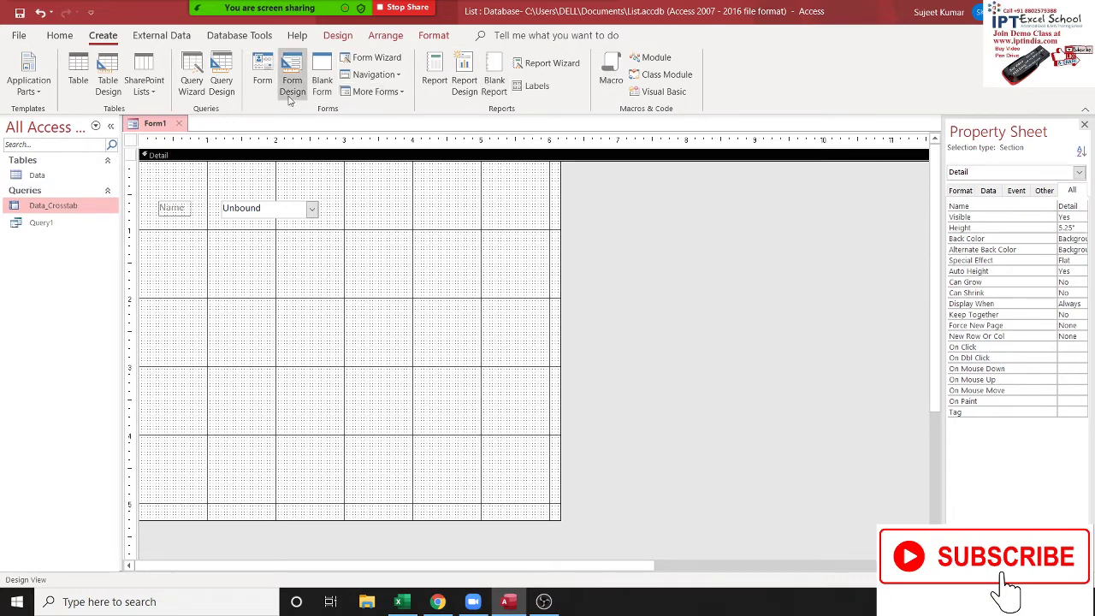
{"action": "left_click", "coordinate": [338, 35]}
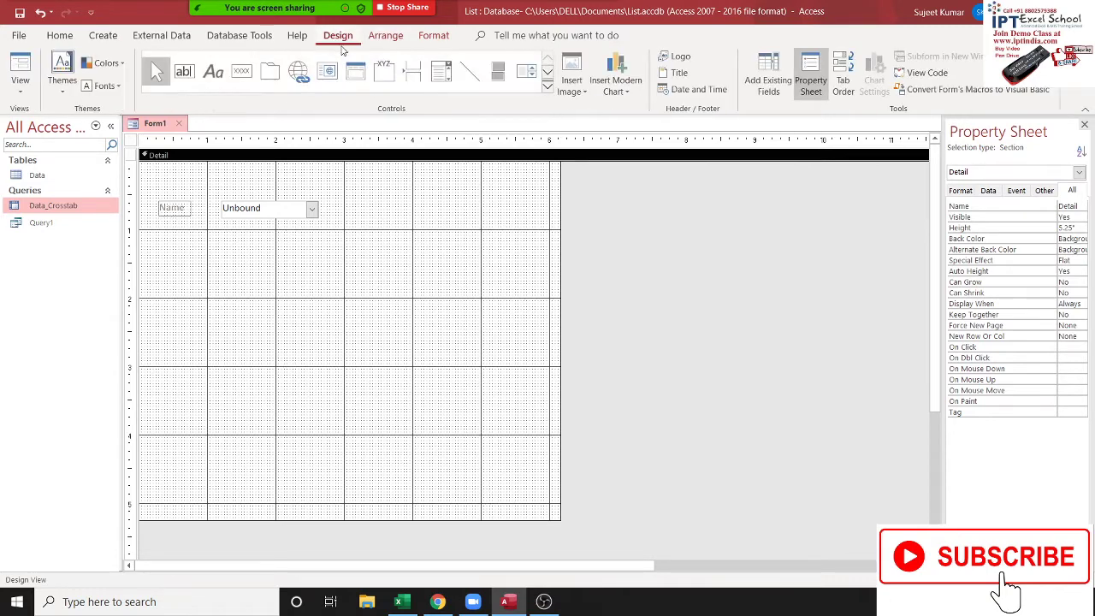
{"action": "left_click", "coordinate": [239, 75]}
{"action": "left_click_drag", "start_coordinate": [348, 196], "coordinate": [430, 224]}
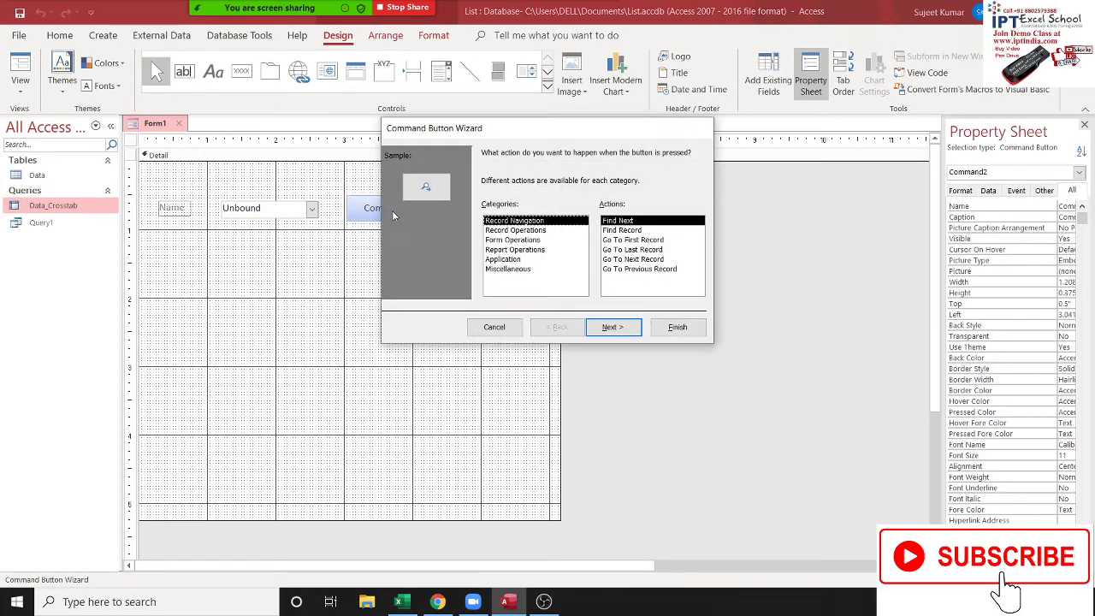
Set the button to Run Query on Query1 with the caption 'Get Data'
{"action": "left_click", "coordinate": [543, 269]}
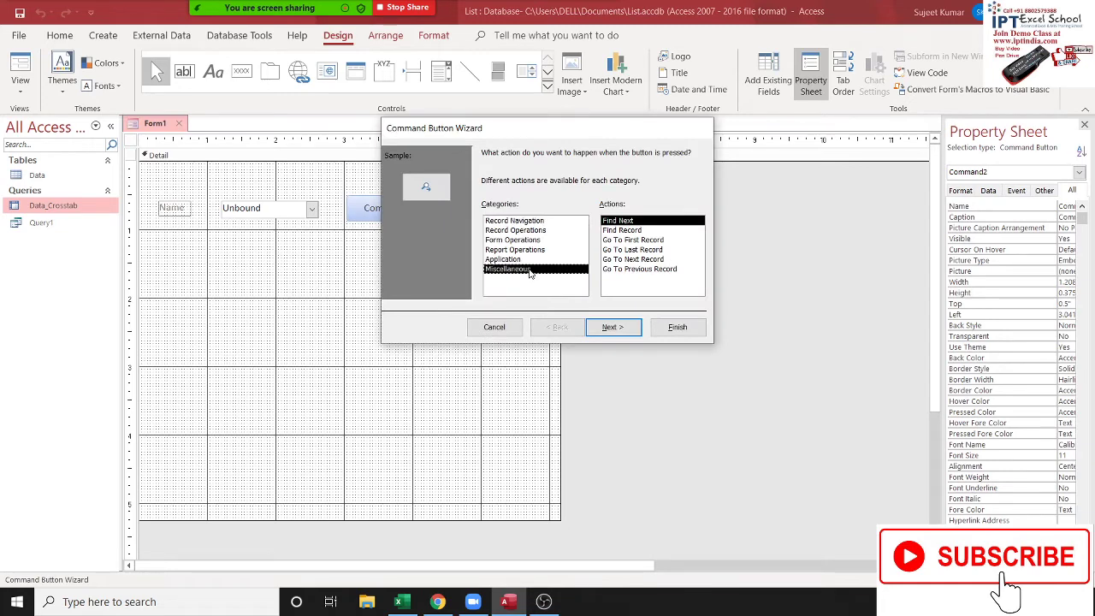
{"action": "left_click", "coordinate": [630, 250]}
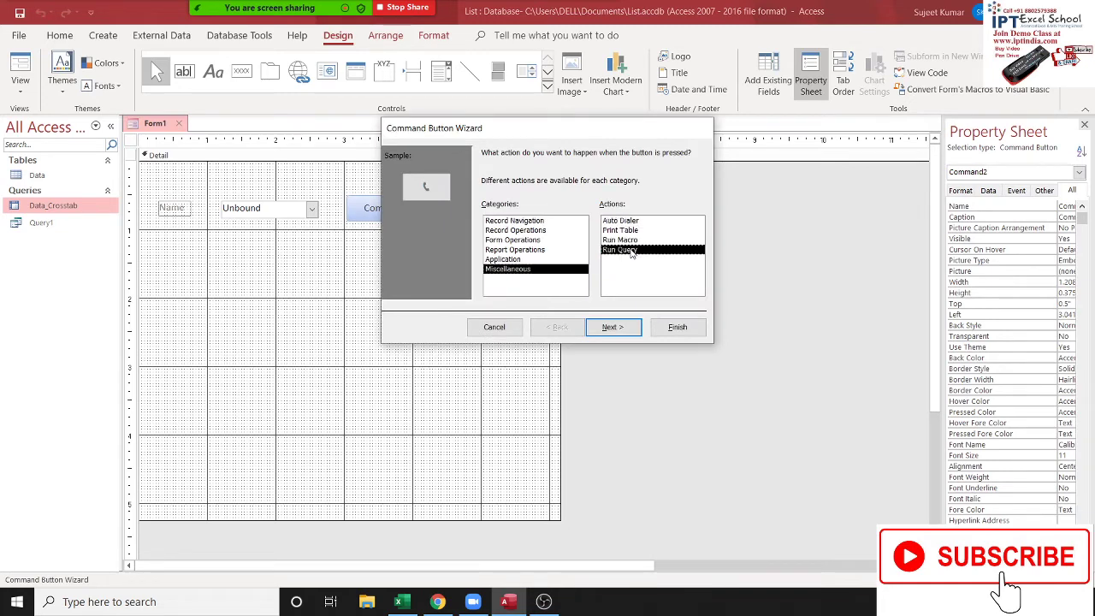
{"action": "left_click", "coordinate": [621, 327]}
{"action": "left_click", "coordinate": [503, 192]}
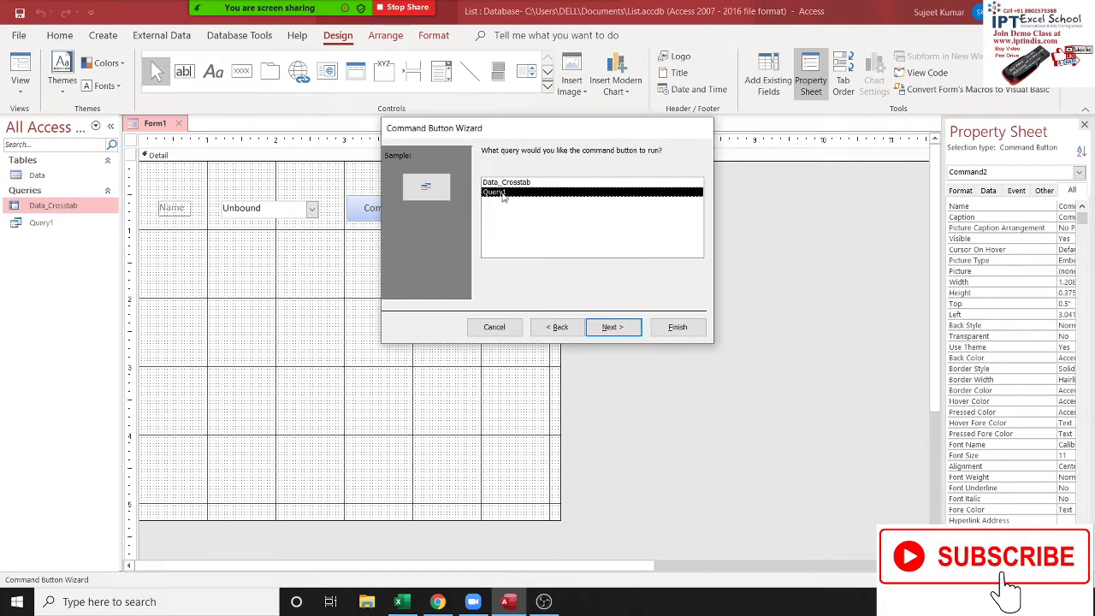
{"action": "left_click", "coordinate": [613, 326]}
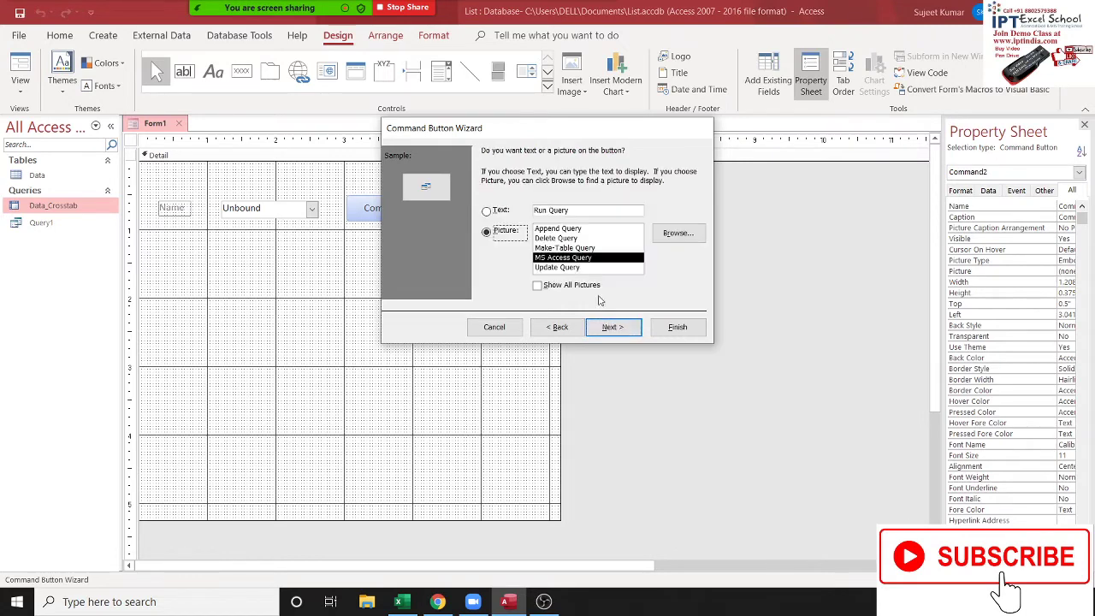
{"action": "left_click", "coordinate": [487, 210]}
{"action": "left_click_drag", "start_coordinate": [572, 213], "coordinate": [532, 211]}
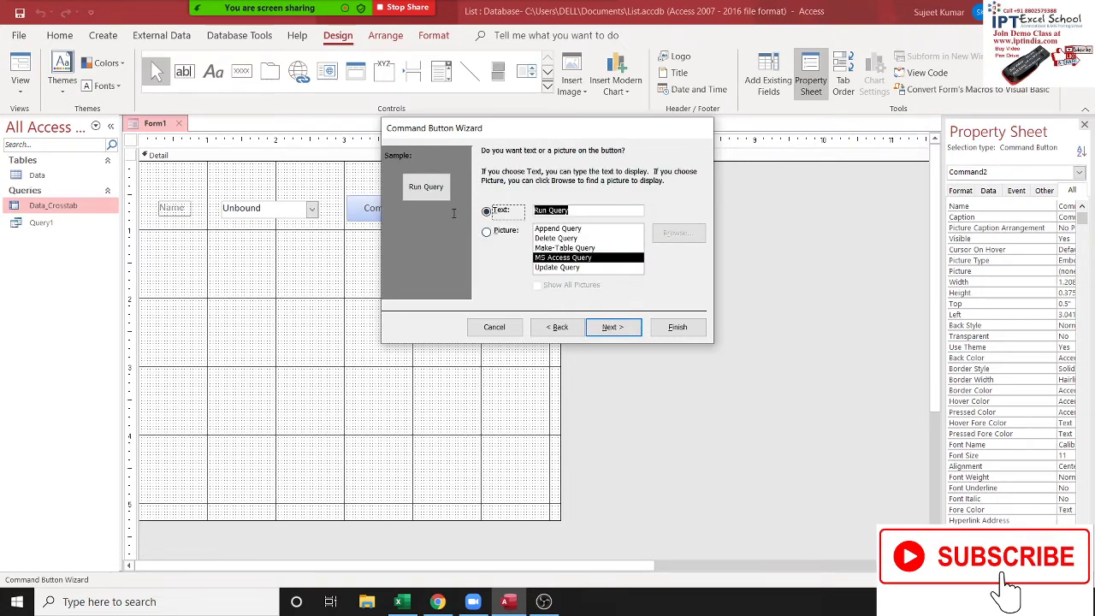
{"action": "type", "text": "Get"}
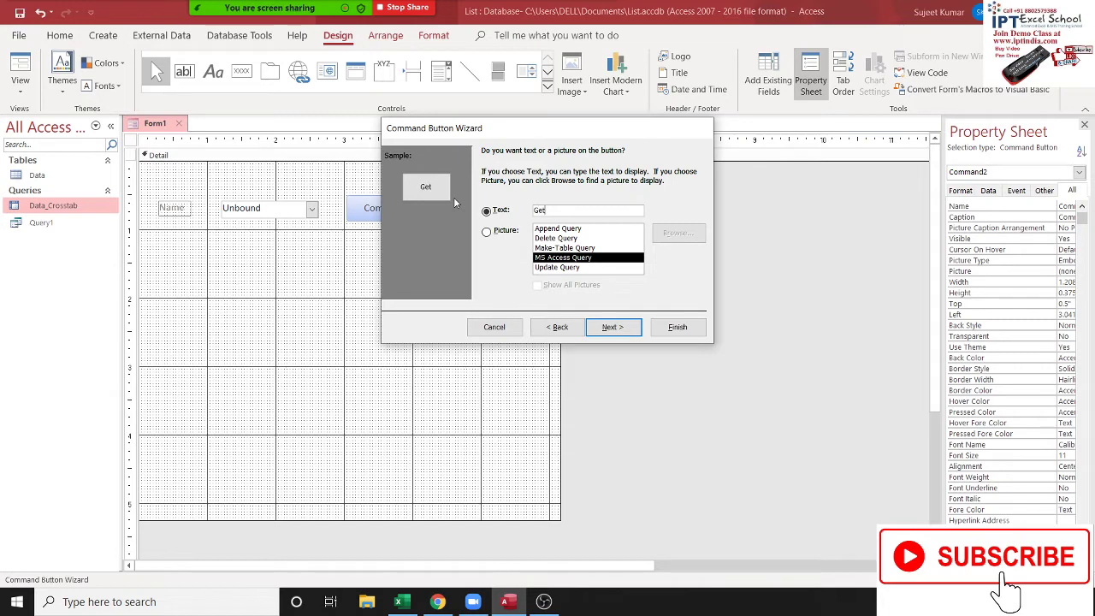
{"action": "type", "text": " Data"}
{"action": "left_click", "coordinate": [626, 327]}
{"action": "left_click", "coordinate": [675, 327]}
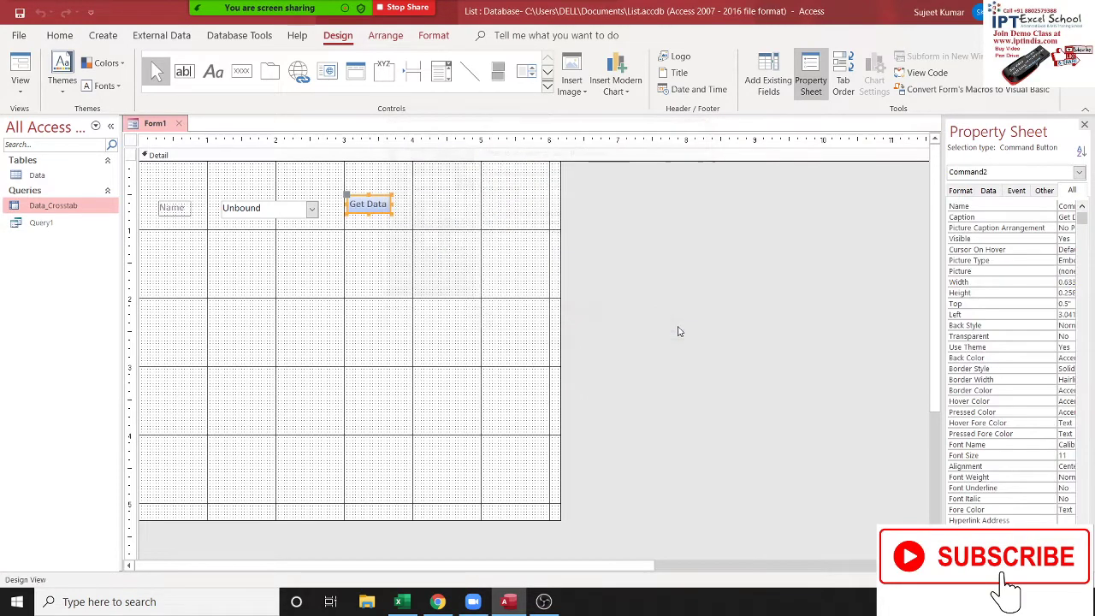
{"action": "left_click", "coordinate": [437, 314]}
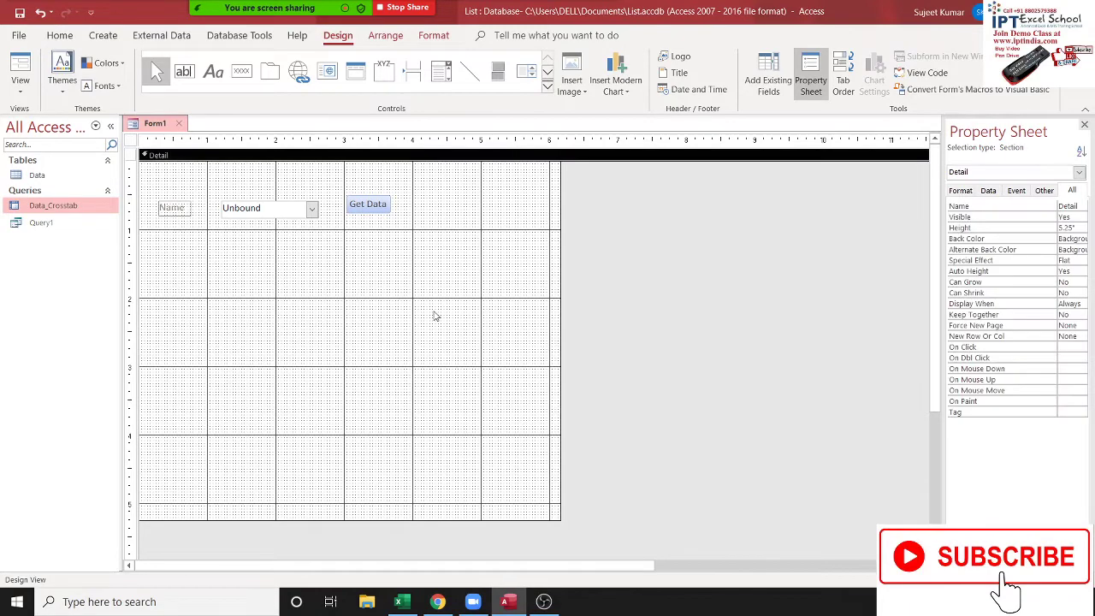
{"action": "left_click", "coordinate": [179, 124]}
Save the form as Form1, then open it and run Get Data for a selected name
{"action": "left_click", "coordinate": [505, 343]}
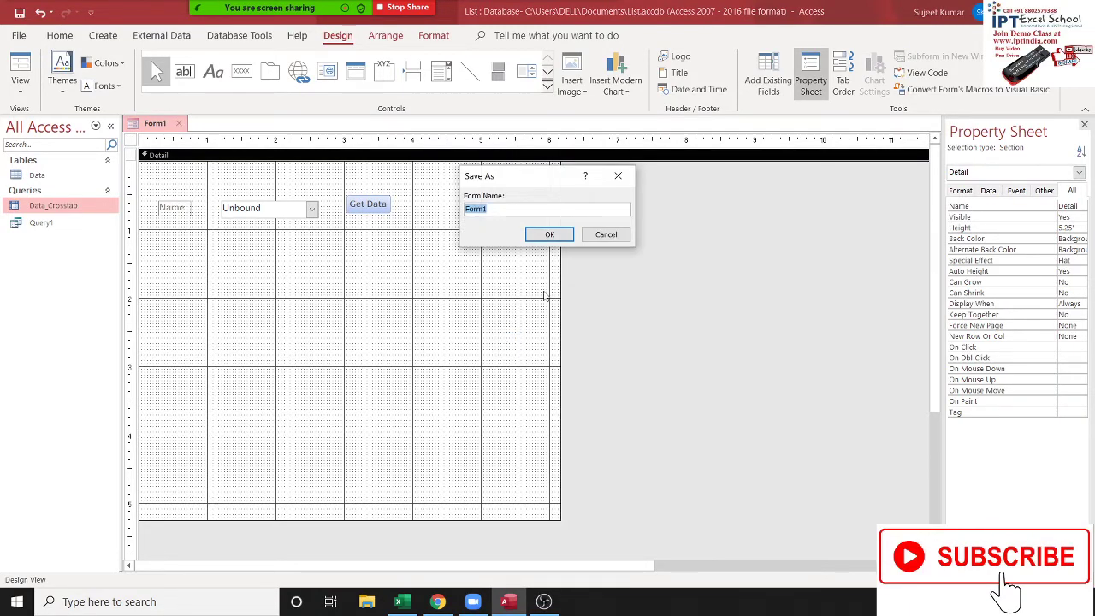
{"action": "left_click", "coordinate": [550, 235]}
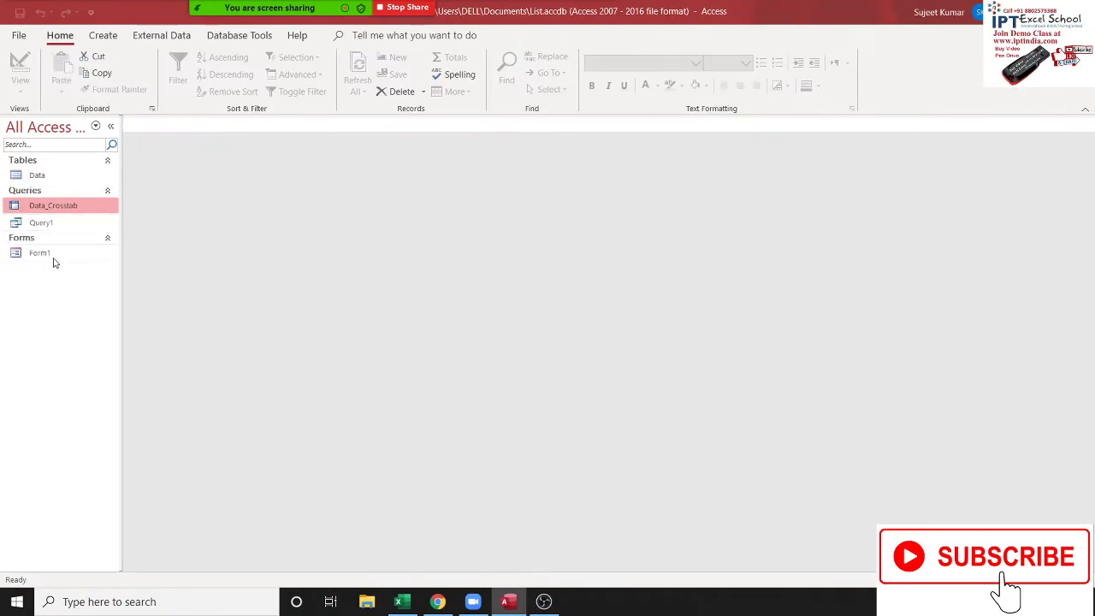
{"action": "double_click", "coordinate": [51, 253]}
{"action": "left_click", "coordinate": [309, 180]}
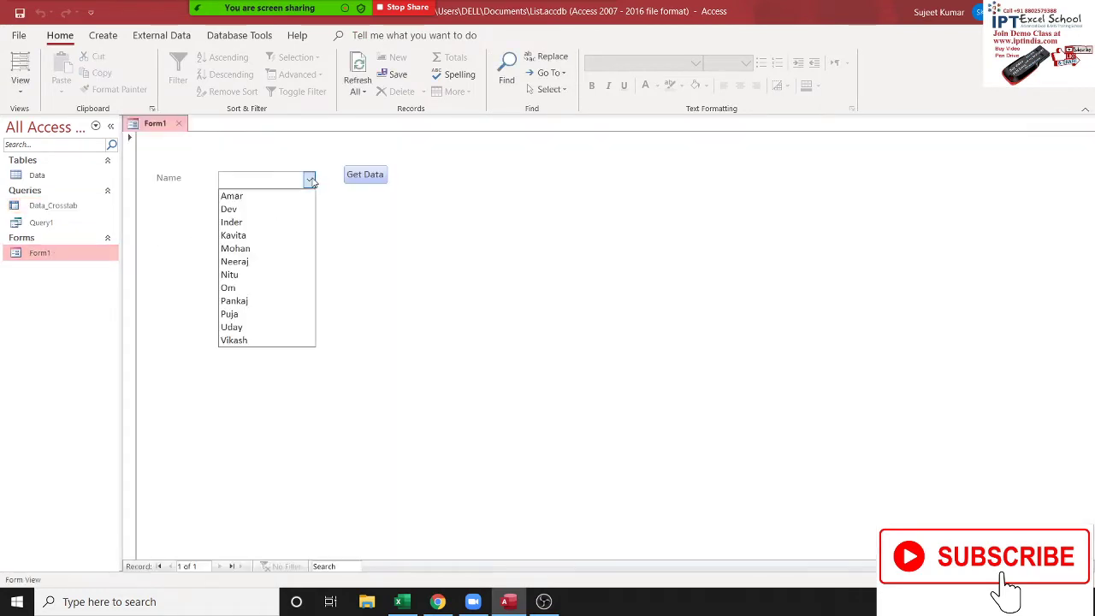
{"action": "left_click", "coordinate": [294, 200]}
{"action": "left_click", "coordinate": [361, 183]}
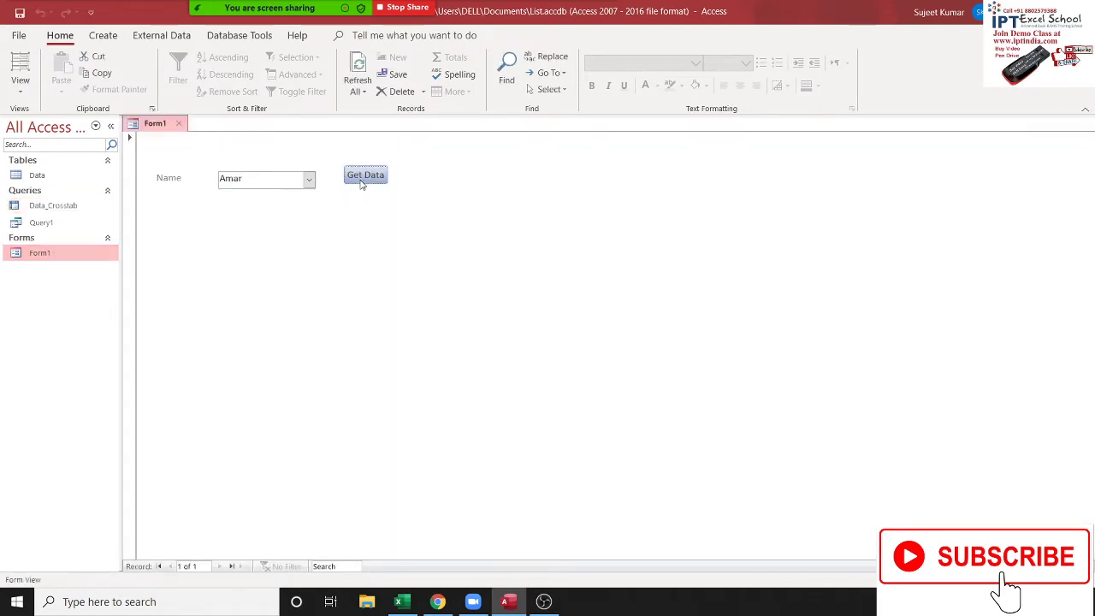
Review the five returned Query1 records, then close Query1 and Form1
{"action": "left_click_drag", "start_coordinate": [168, 140], "coordinate": [941, 140]}
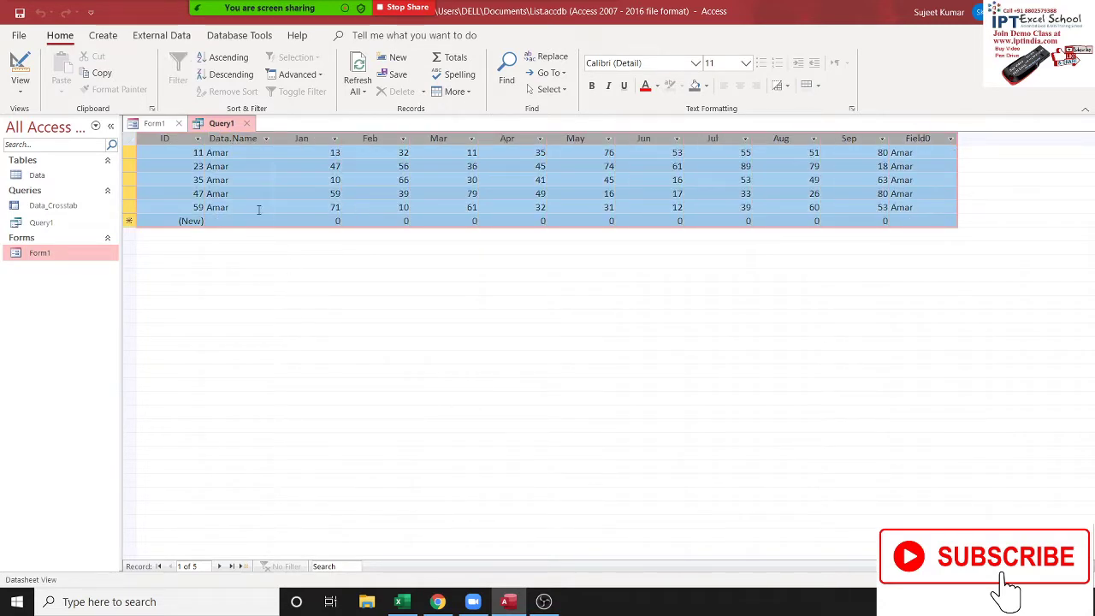
{"action": "left_click", "coordinate": [159, 125]}
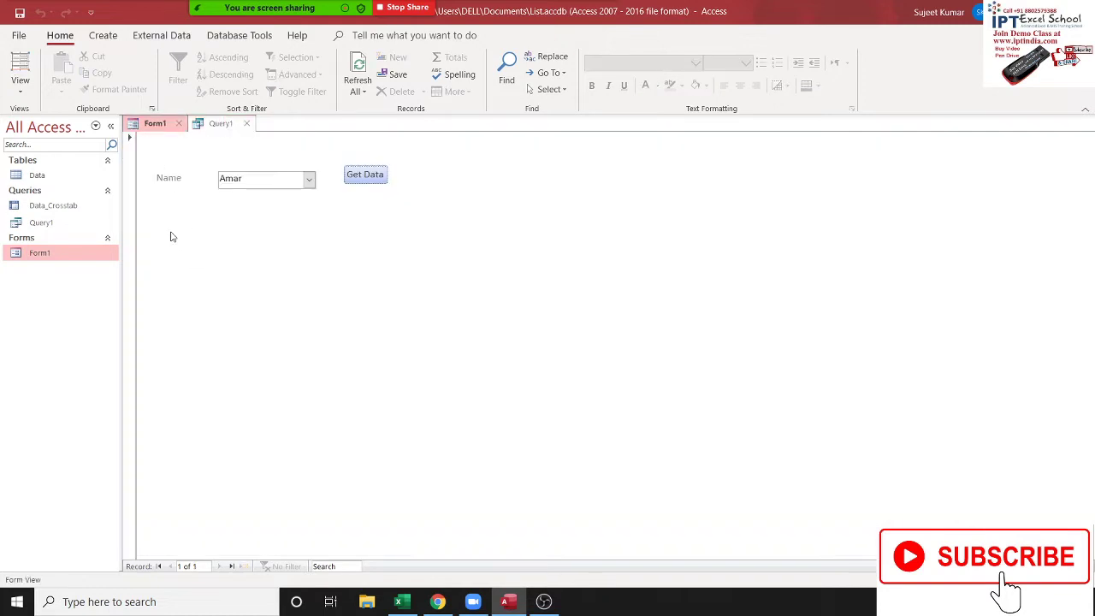
{"action": "left_click", "coordinate": [249, 125]}
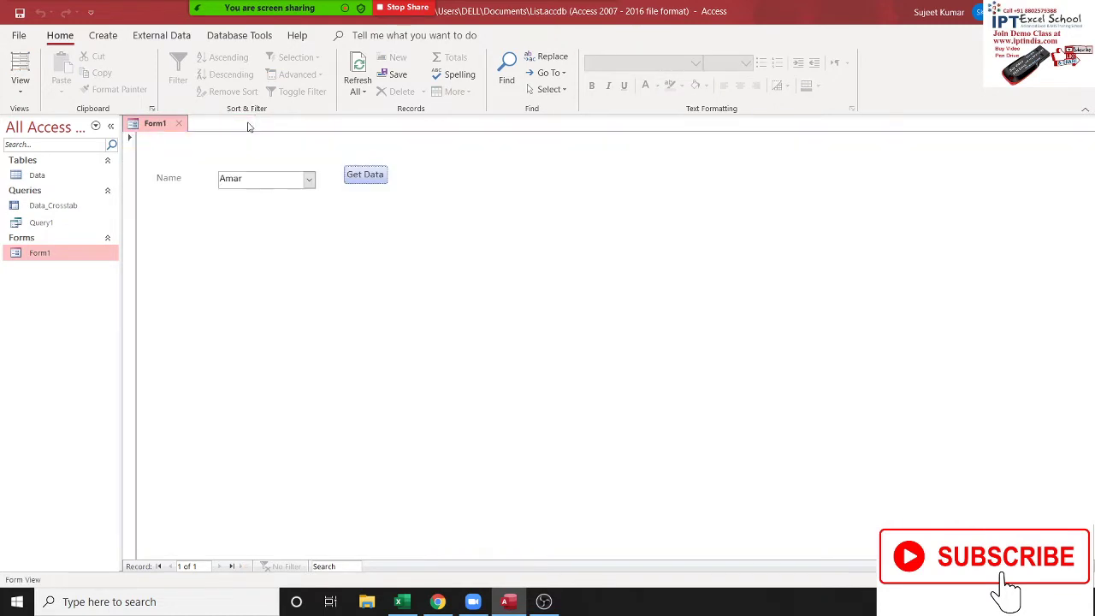
{"action": "left_click", "coordinate": [182, 125]}
Reopen Form1, choose Dev in the Name combo box and run Get Data
{"action": "right_click", "coordinate": [66, 252]}
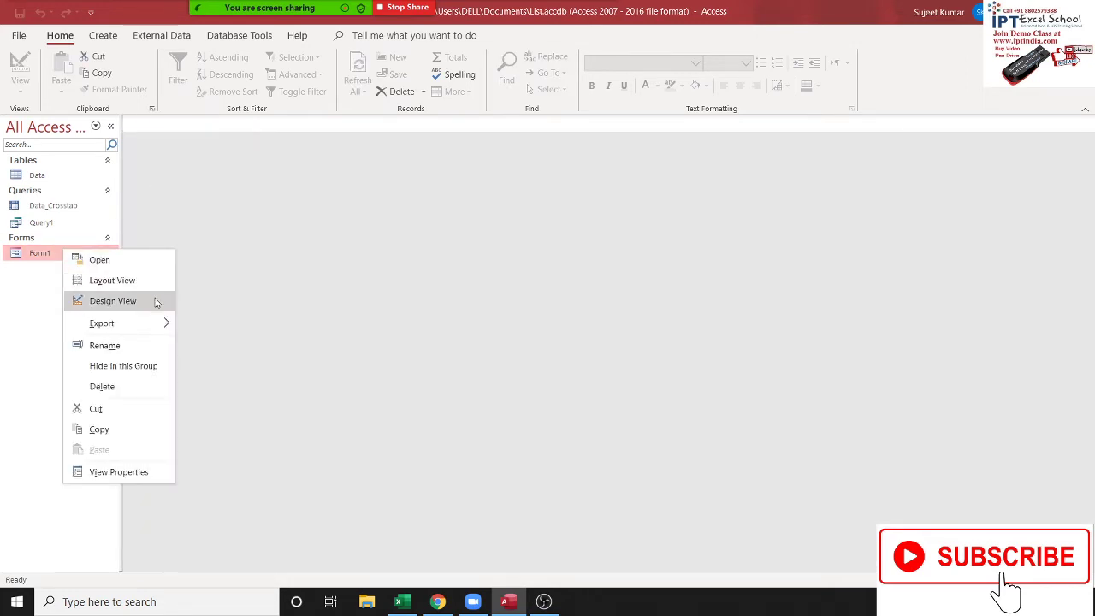
{"action": "double_click", "coordinate": [40, 254]}
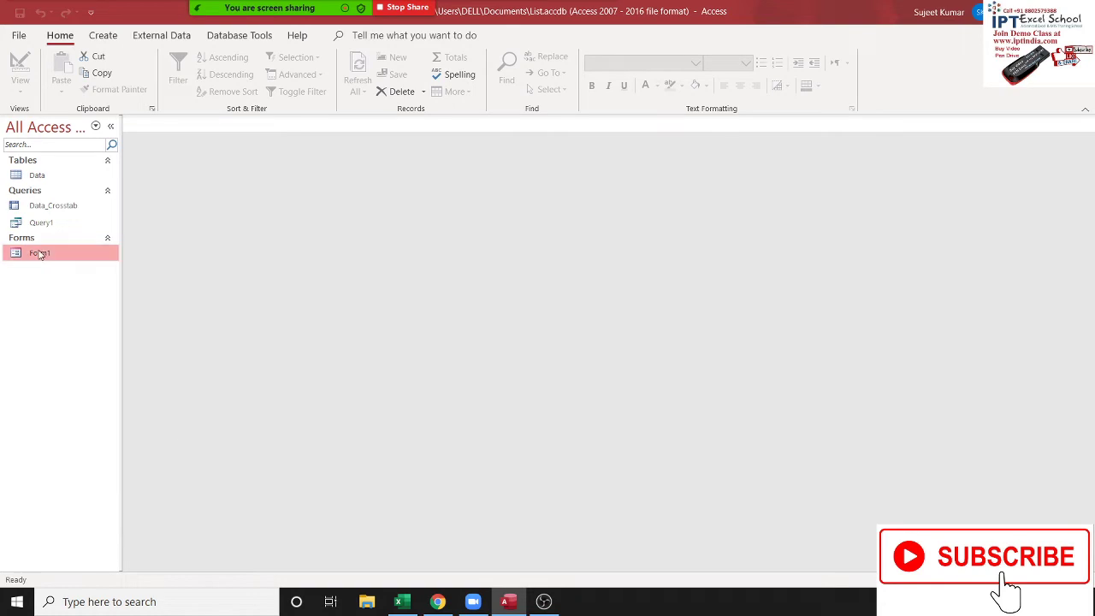
{"action": "left_click", "coordinate": [310, 181]}
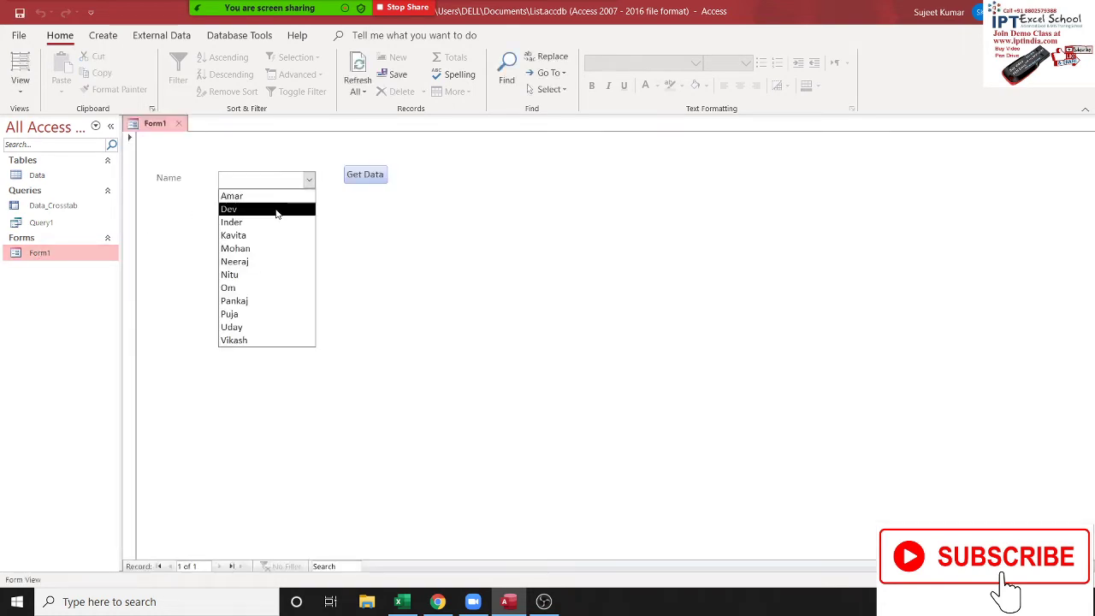
{"action": "left_click", "coordinate": [276, 211]}
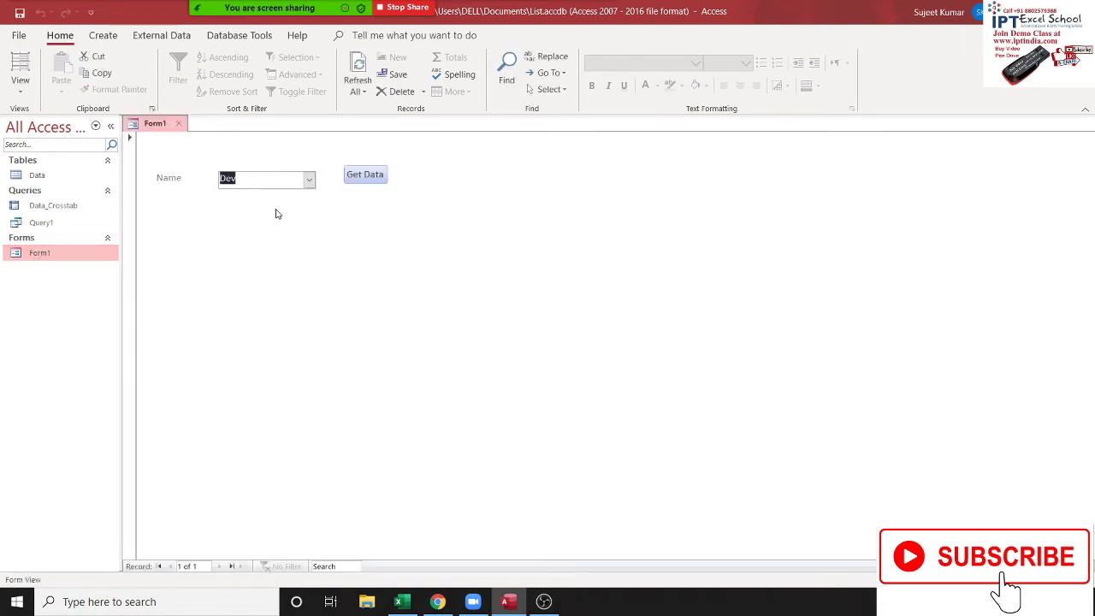
{"action": "left_click", "coordinate": [366, 175]}
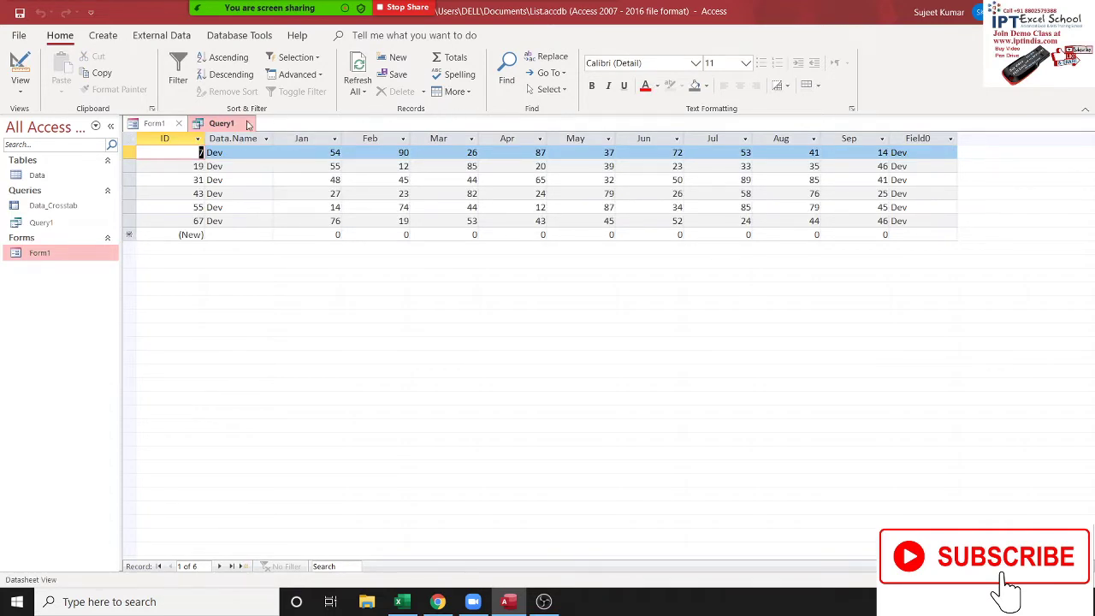
Browse Dev's six records in Query1, including ID 55, then close the results
{"action": "left_click", "coordinate": [266, 166]}
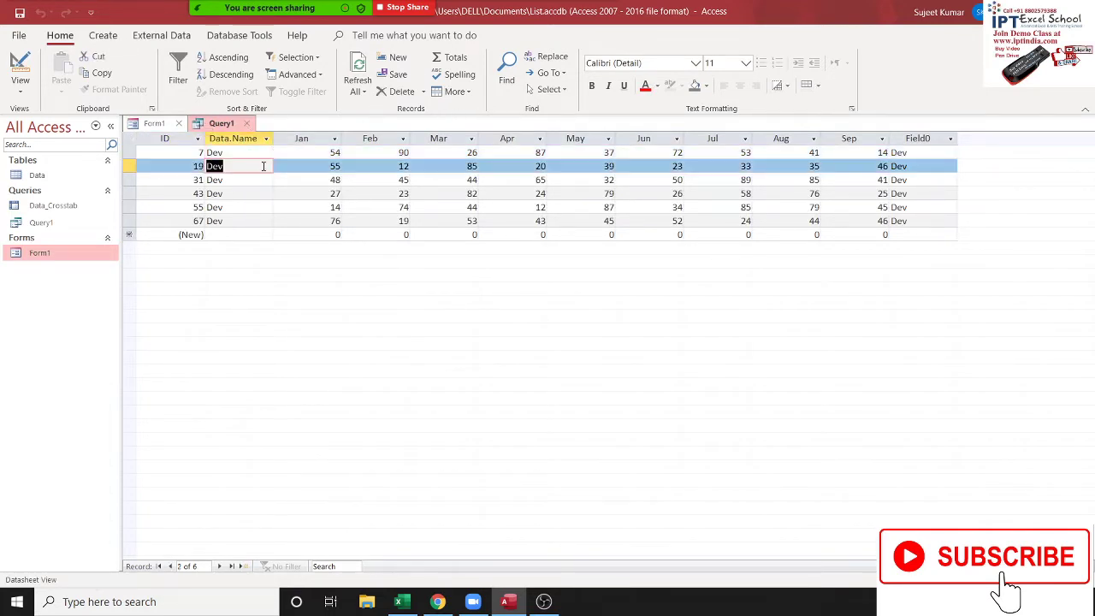
{"action": "left_click", "coordinate": [268, 178]}
{"action": "left_click", "coordinate": [321, 207]}
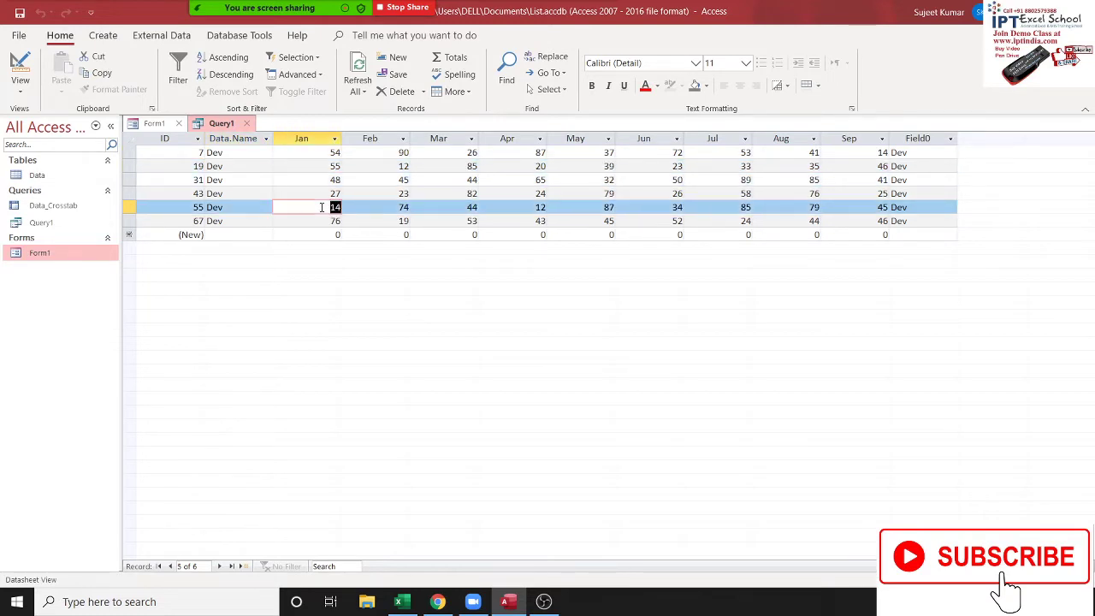
{"action": "left_click", "coordinate": [247, 127]}
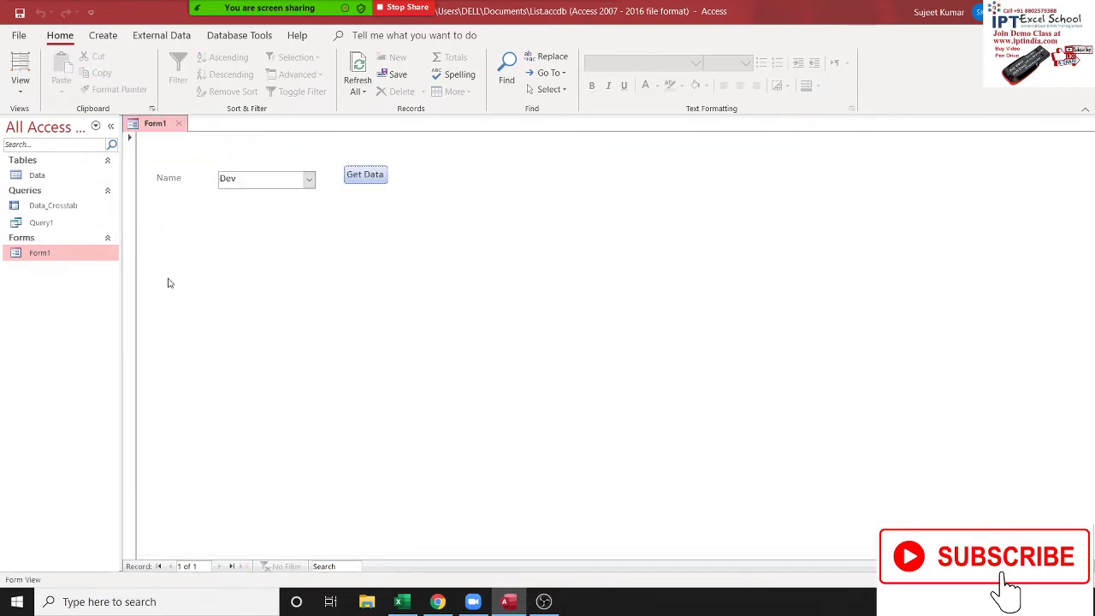
Reopen Form1 in Design View and draw a list box below the Name field
{"action": "left_click", "coordinate": [178, 126]}
{"action": "right_click", "coordinate": [88, 254]}
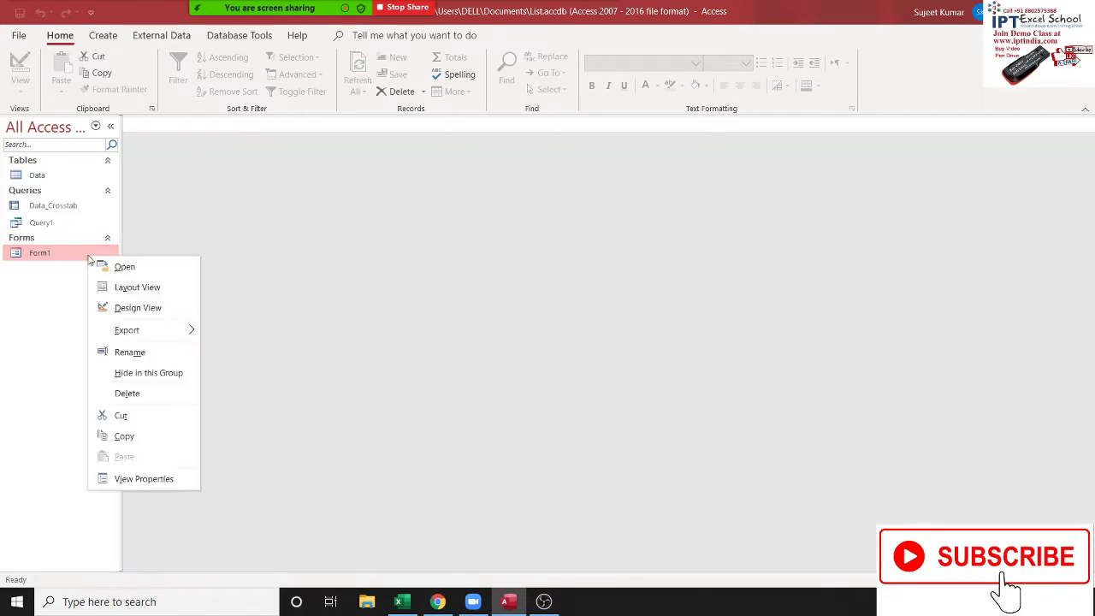
{"action": "left_click", "coordinate": [152, 308]}
{"action": "left_click", "coordinate": [363, 323]}
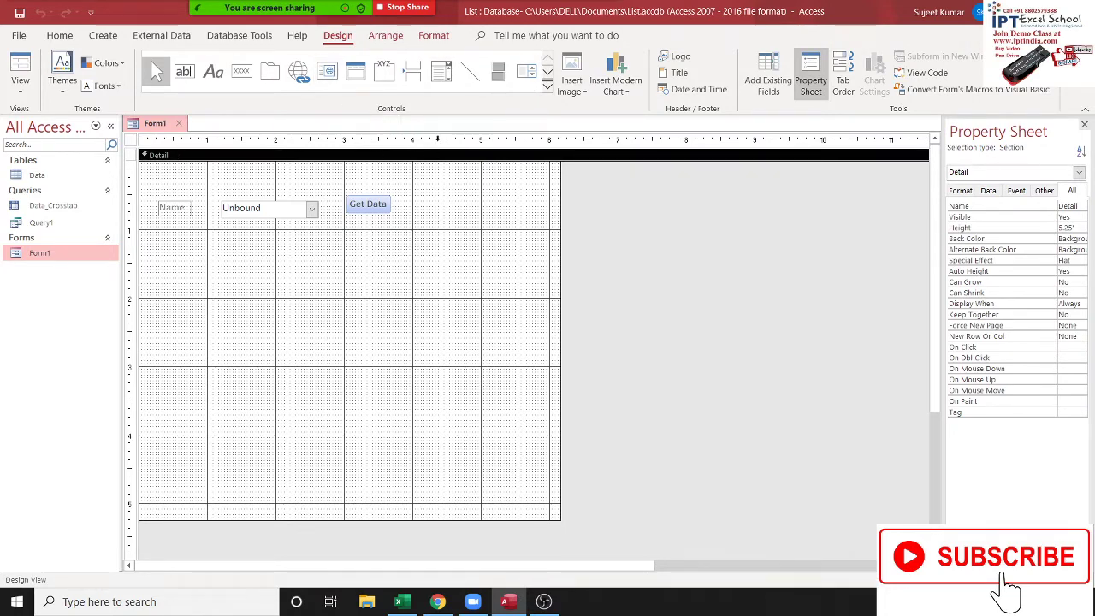
{"action": "left_click", "coordinate": [548, 89]}
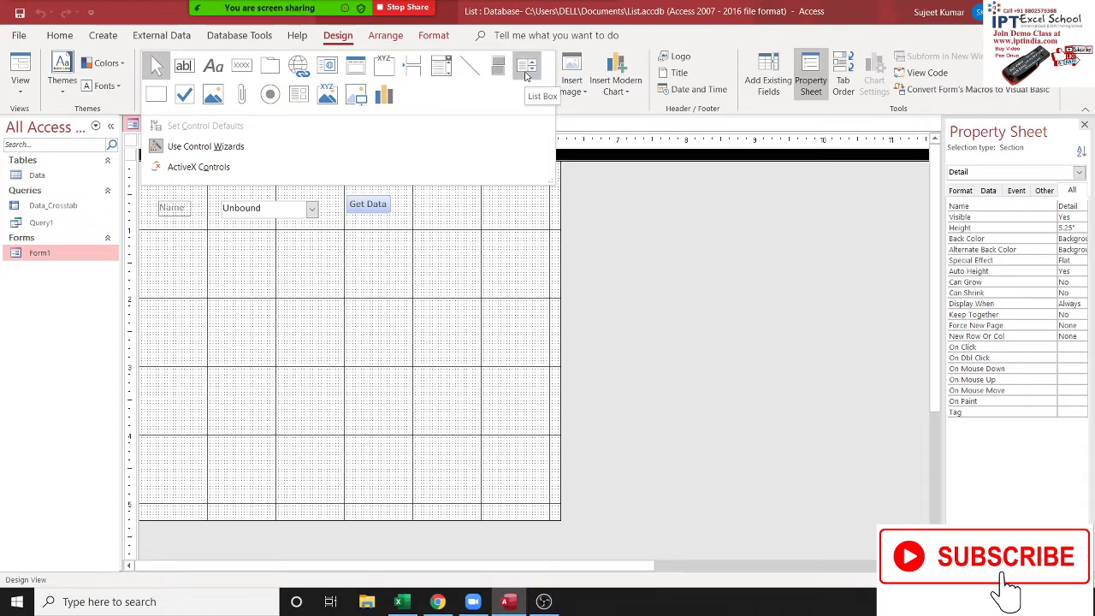
{"action": "left_click", "coordinate": [527, 69]}
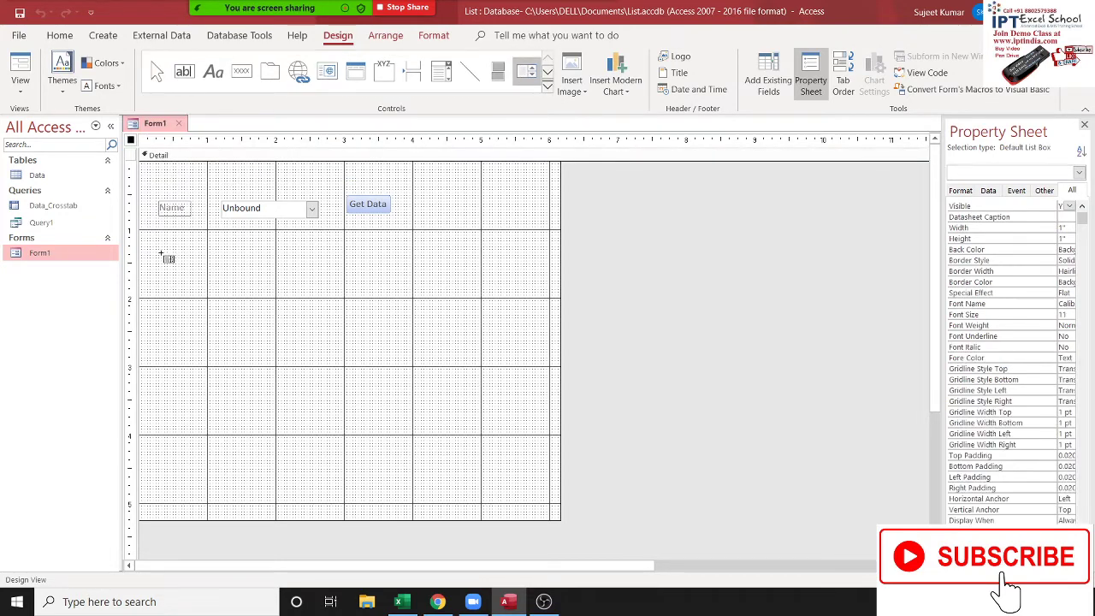
{"action": "mouse_move", "coordinate": [159, 253]}
{"action": "left_mouse_down"}
{"action": "mouse_move", "coordinate": [202, 289]}
{"action": "mouse_move", "coordinate": [544, 412]}
{"action": "left_mouse_up"}
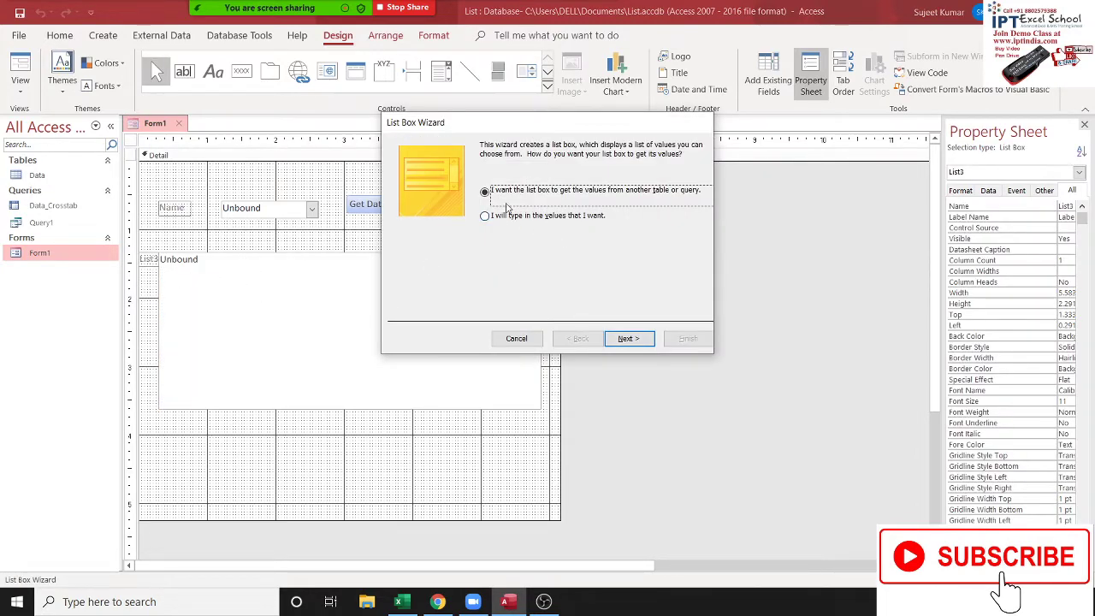
Choose Query1 as the list box's data source in the wizard
{"action": "left_click", "coordinate": [634, 340]}
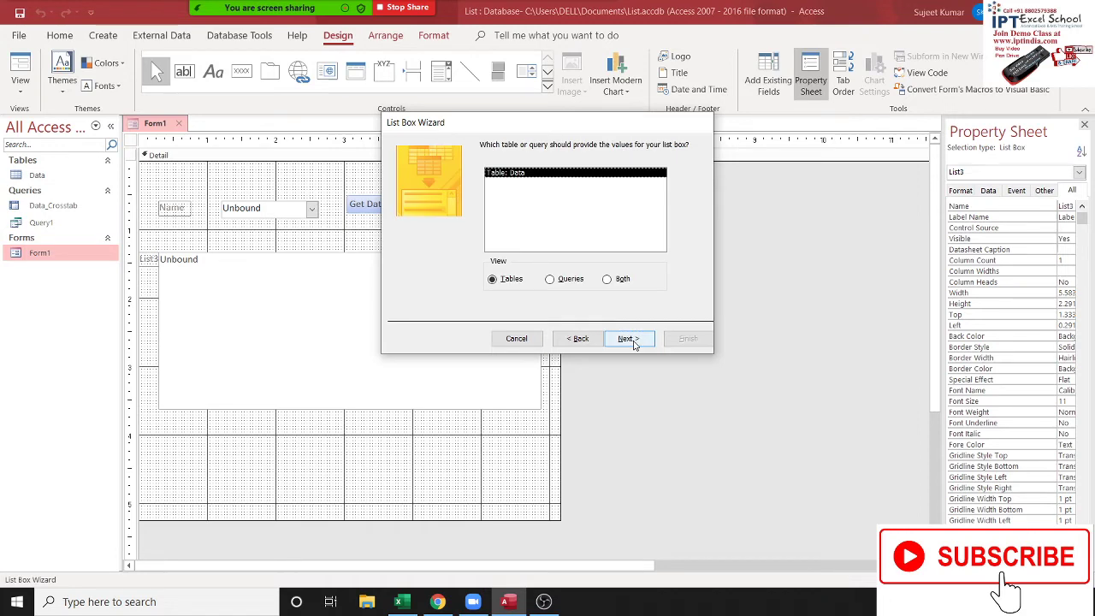
{"action": "left_click", "coordinate": [580, 280]}
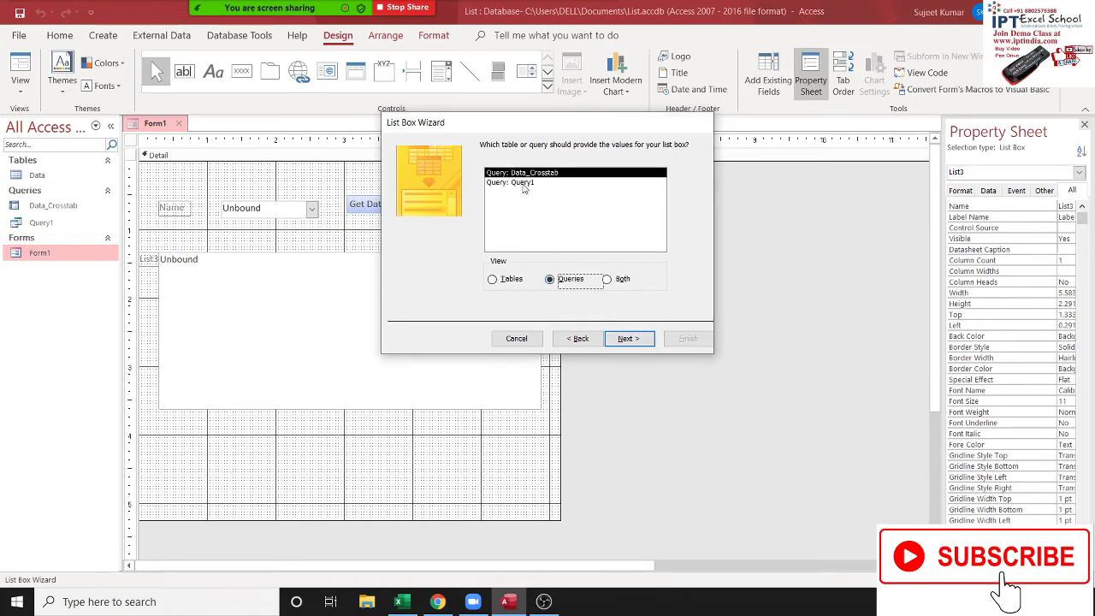
{"action": "left_click", "coordinate": [523, 183]}
{"action": "left_click", "coordinate": [625, 340]}
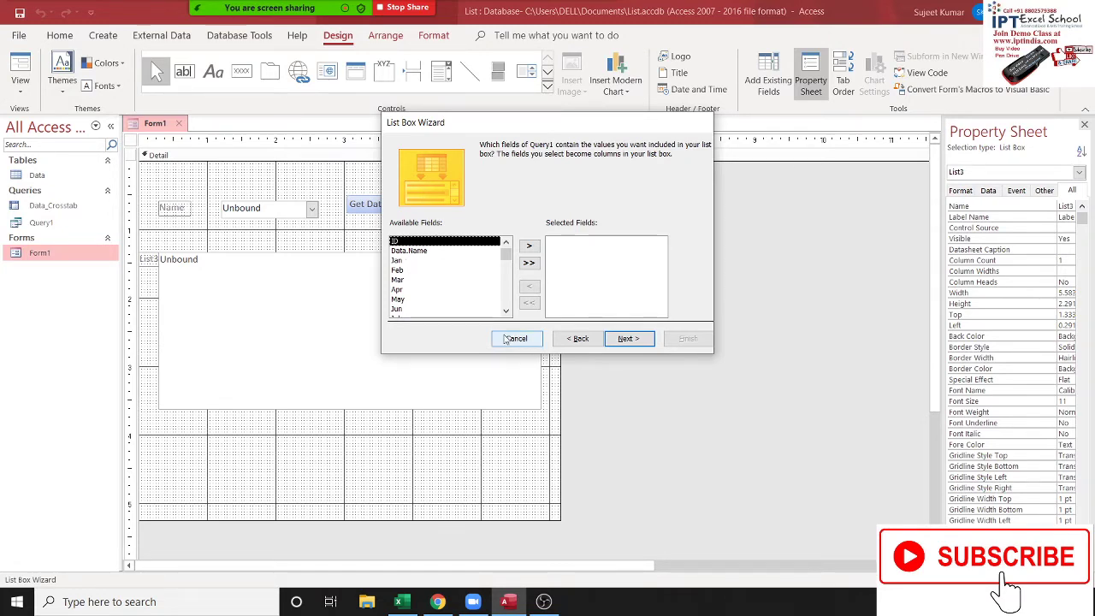
Add Data.Name and the month fields Jan through Sep to Selected Fields
{"action": "left_click", "coordinate": [423, 251]}
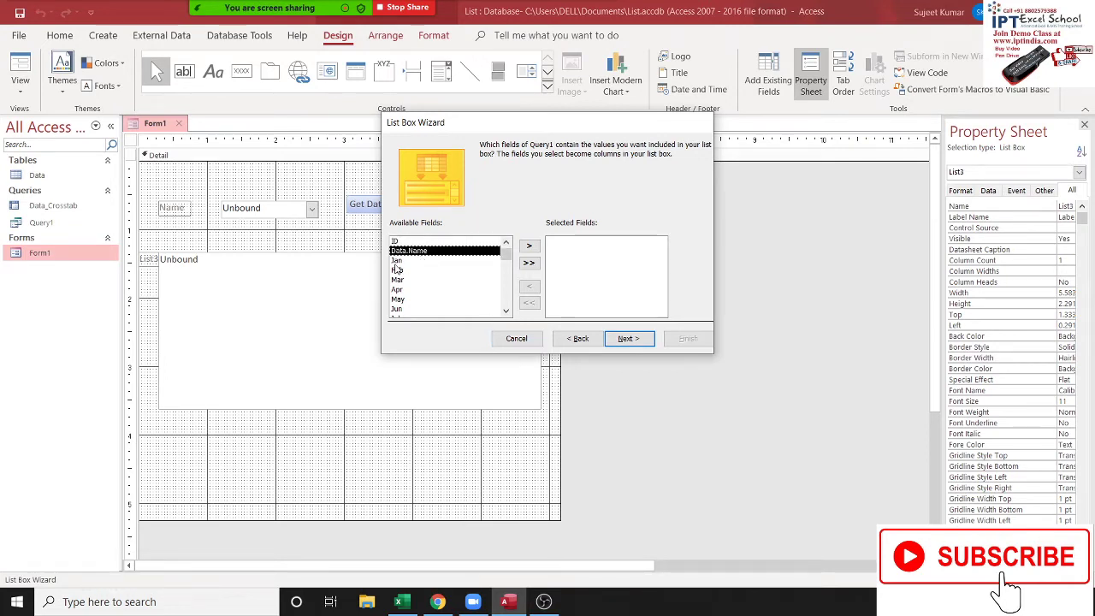
{"action": "left_click", "coordinate": [529, 248]}
{"action": "left_click", "coordinate": [530, 248]}
{"action": "left_click", "coordinate": [531, 249]}
{"action": "double_click", "coordinate": [530, 248]}
{"action": "double_click", "coordinate": [530, 248]}
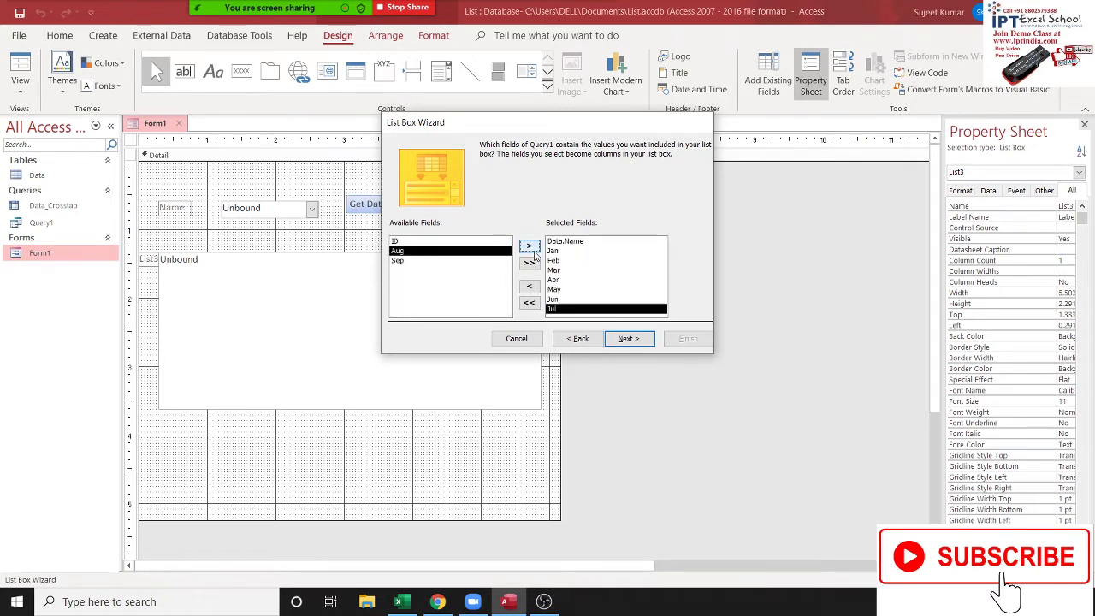
{"action": "double_click", "coordinate": [530, 248]}
{"action": "left_click", "coordinate": [530, 249]}
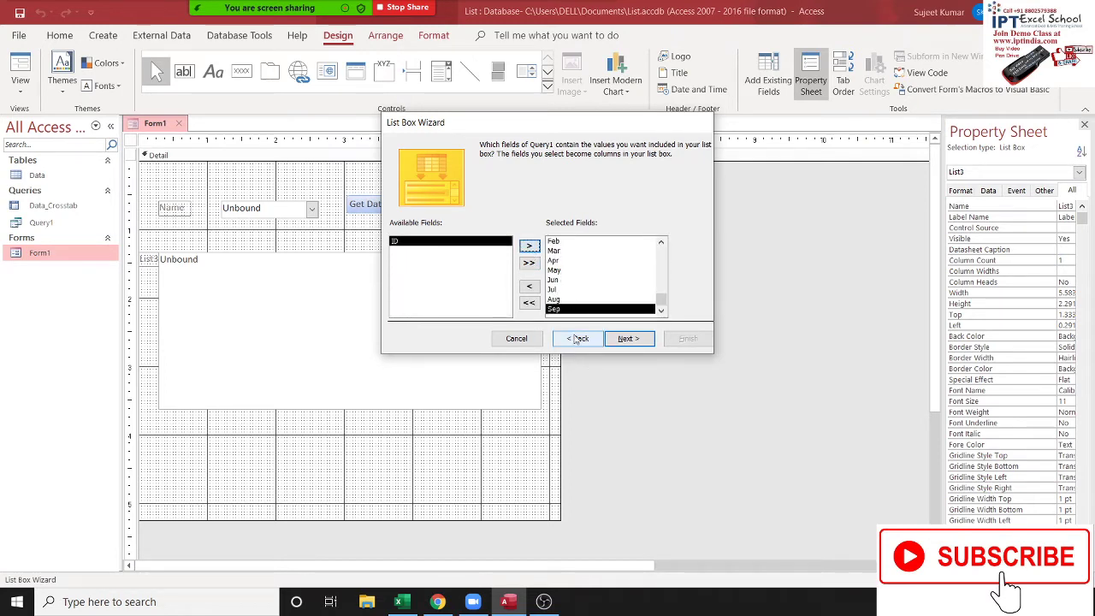
Skip sorting, finish the wizard, dismiss the invalid label error and keep the list box
{"action": "left_click", "coordinate": [634, 342]}
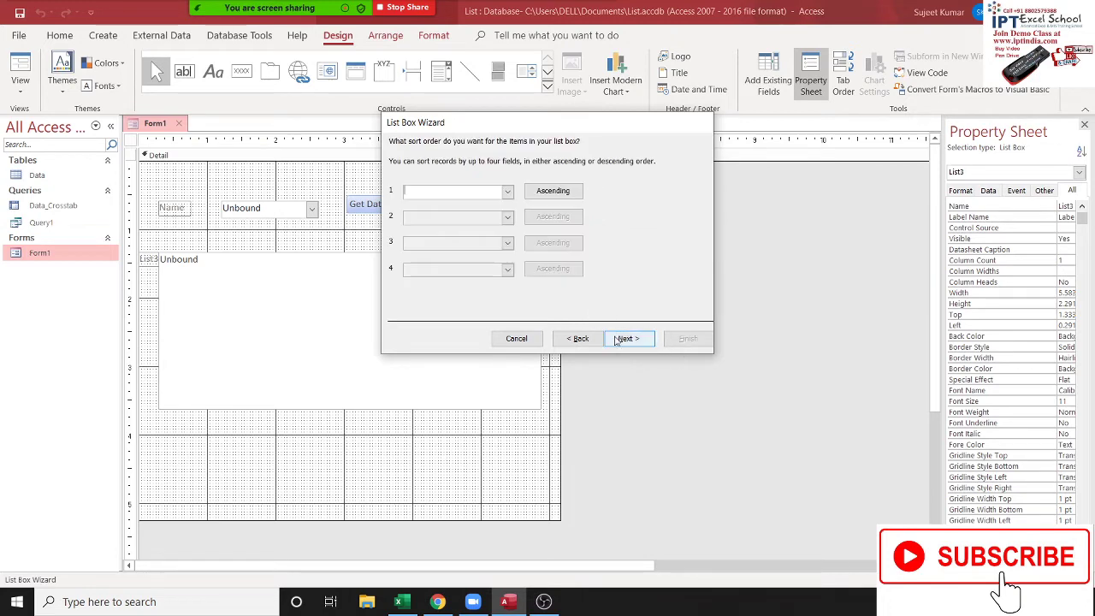
{"action": "left_click", "coordinate": [625, 339]}
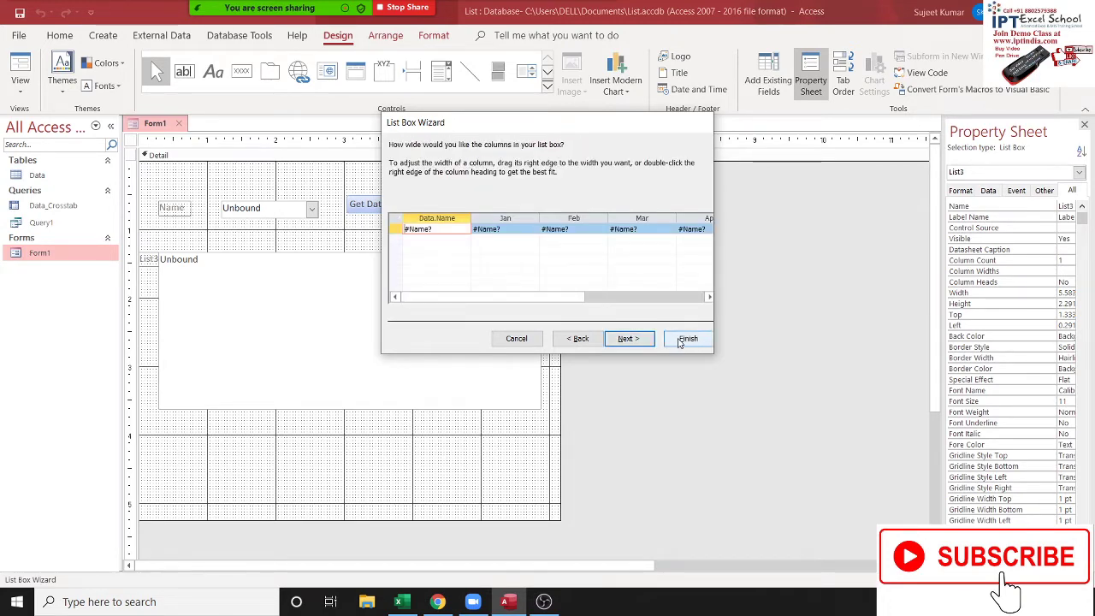
{"action": "left_click", "coordinate": [688, 339]}
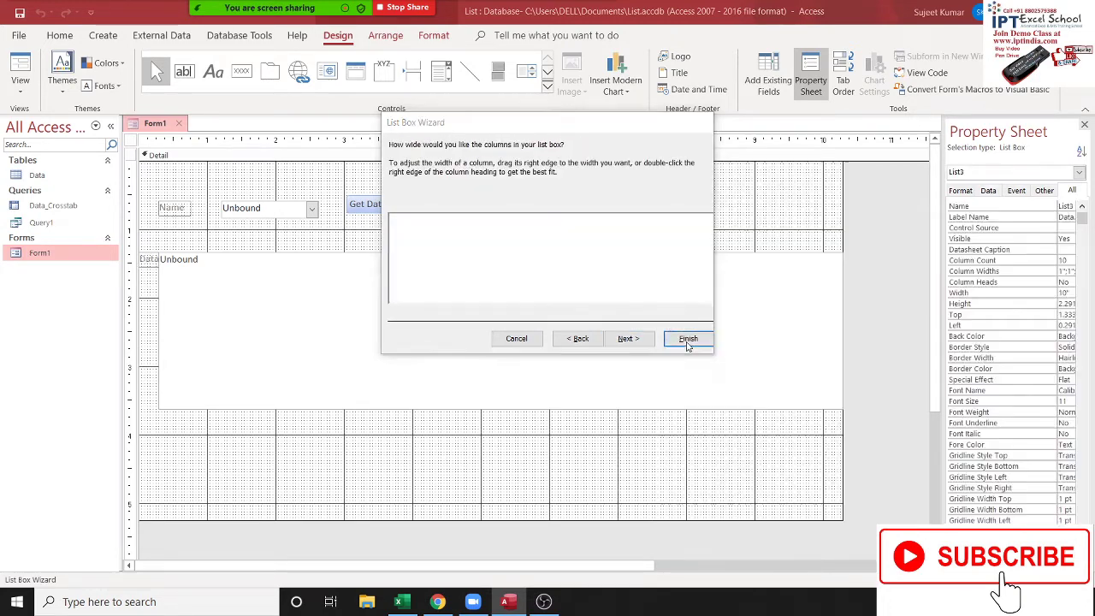
{"action": "left_click", "coordinate": [550, 341]}
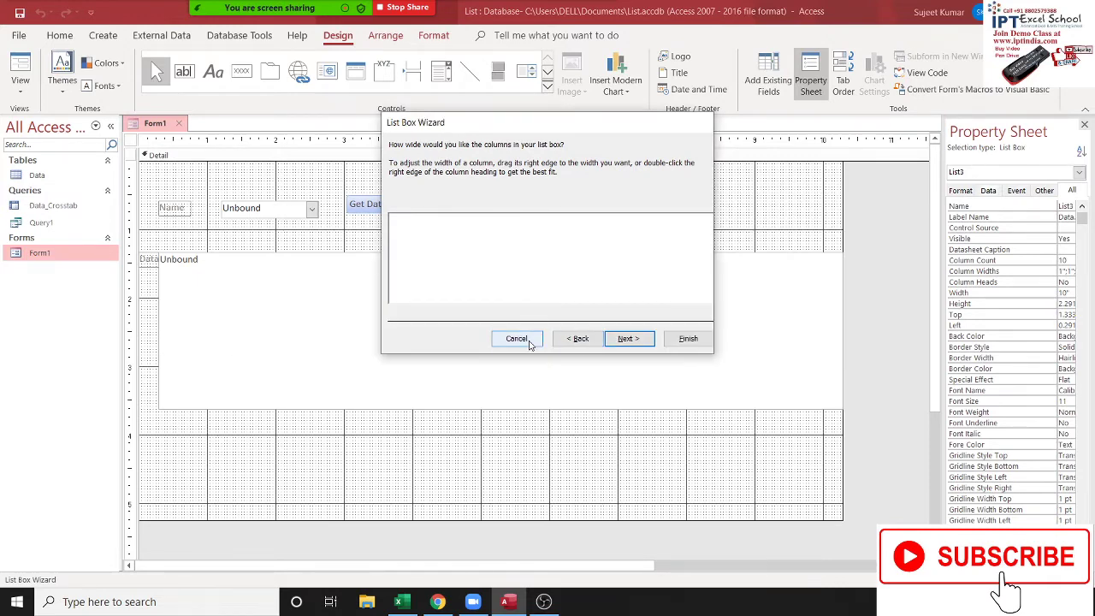
{"action": "left_click", "coordinate": [530, 340]}
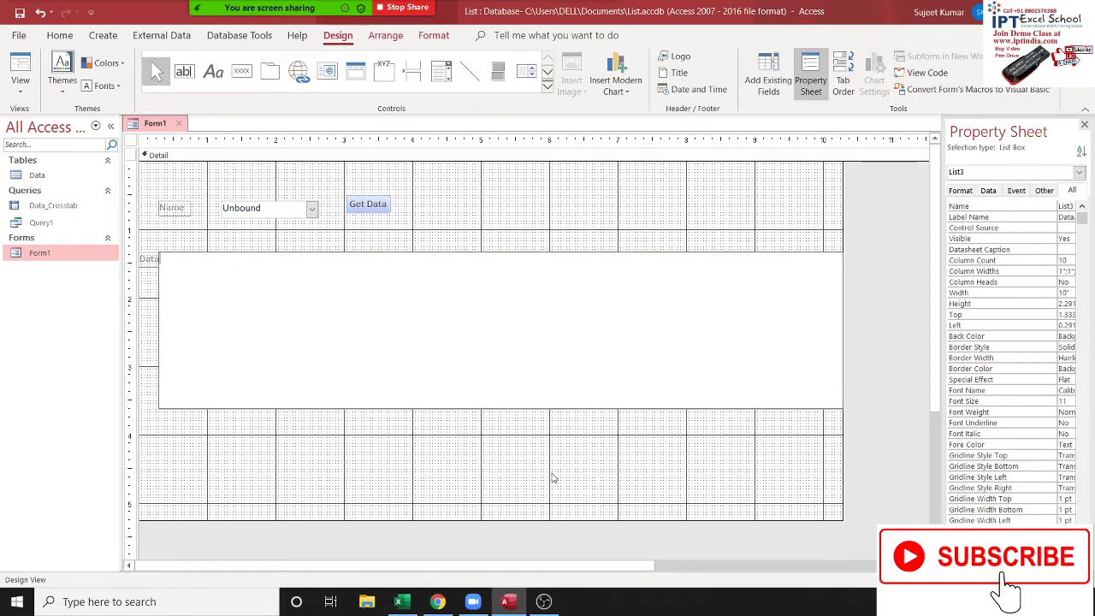
Move the list box down and left so it sits under the Name combo box
{"action": "left_click_drag", "start_coordinate": [641, 569], "coordinate": [705, 568]}
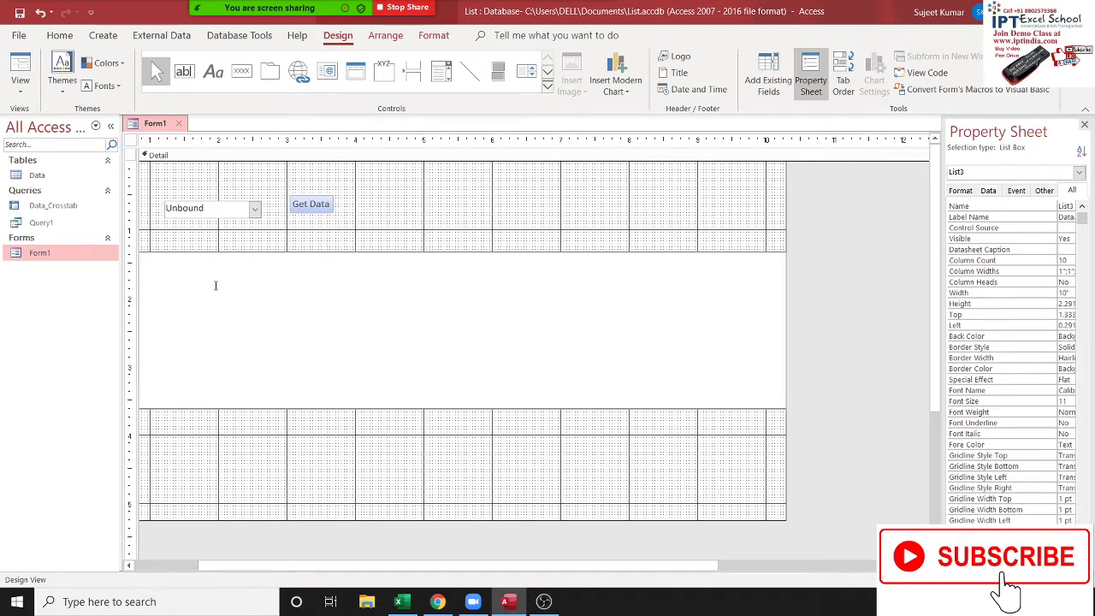
{"action": "left_click", "coordinate": [329, 398]}
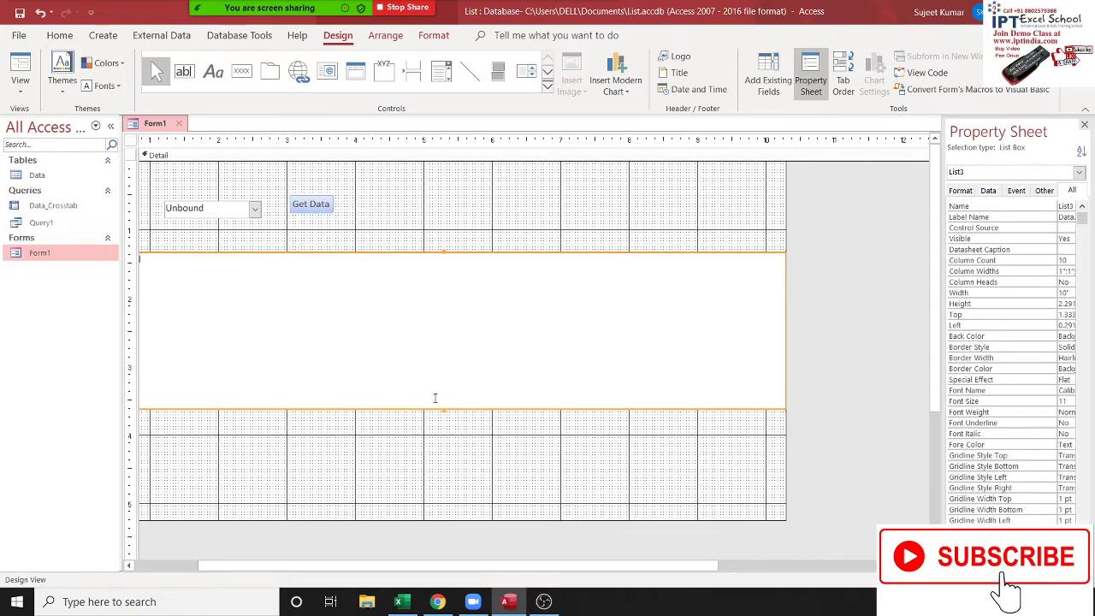
{"action": "left_click_drag", "start_coordinate": [273, 257], "coordinate": [354, 273]}
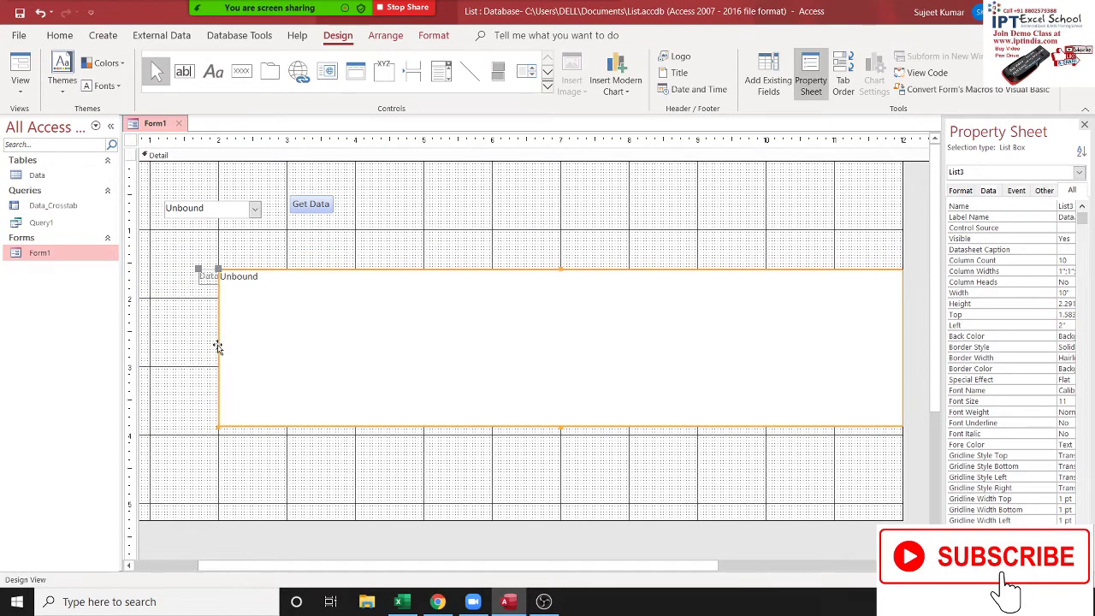
{"action": "left_click_drag", "start_coordinate": [218, 346], "coordinate": [532, 351]}
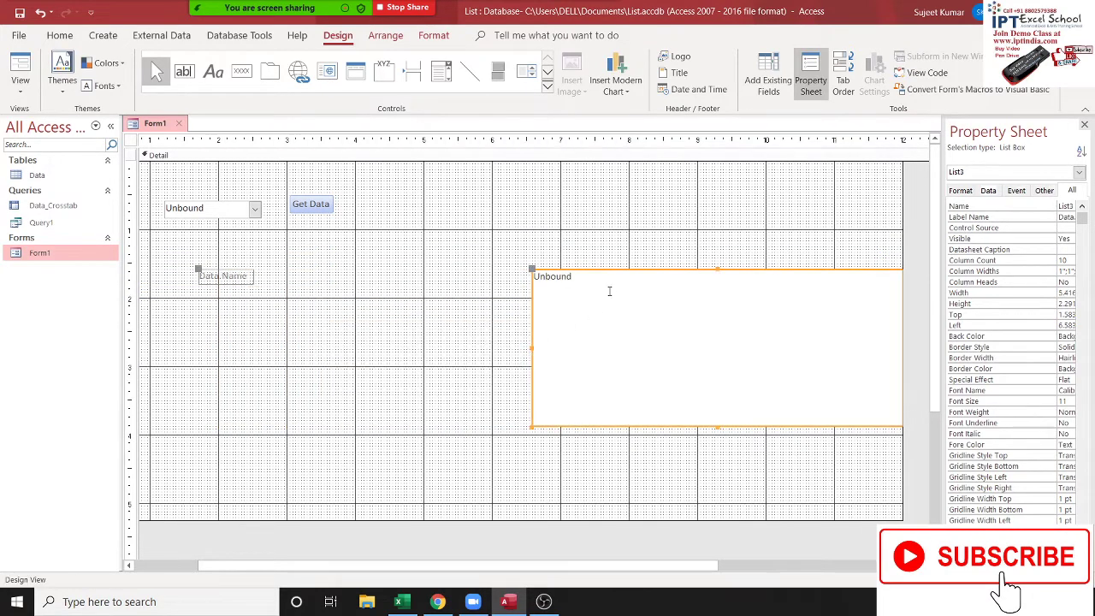
{"action": "mouse_move", "coordinate": [607, 270]}
{"action": "left_mouse_down"}
{"action": "mouse_move", "coordinate": [464, 288]}
{"action": "mouse_move", "coordinate": [465, 259]}
{"action": "left_mouse_up"}
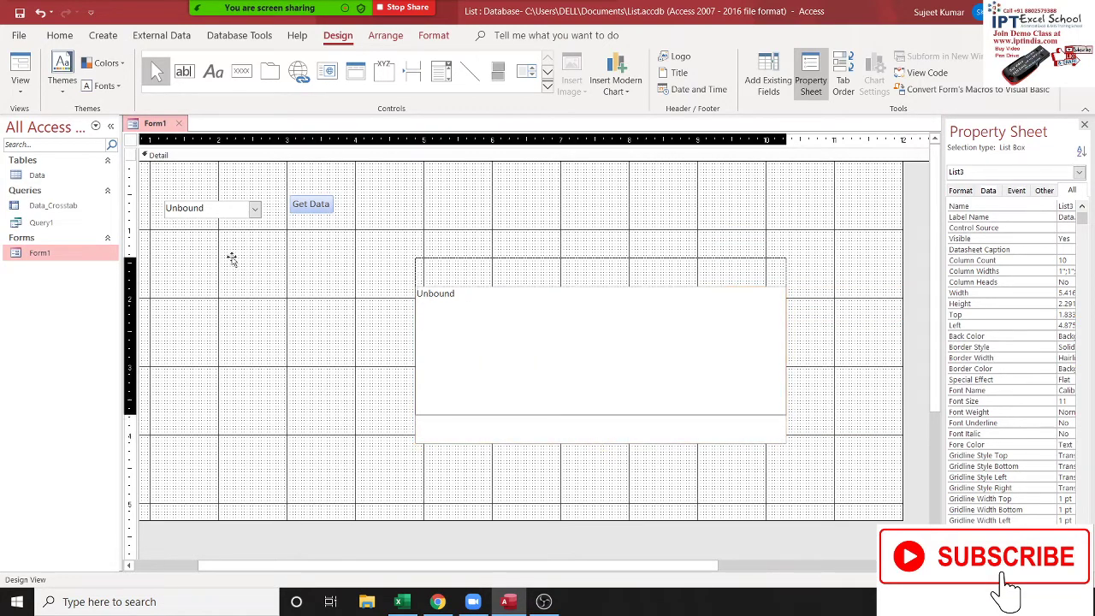
{"action": "left_click", "coordinate": [387, 308]}
Widen the list box leftward to 9.0417" starting 1.25" from the left, and widen the Property Sheet
{"action": "left_click", "coordinate": [437, 294]}
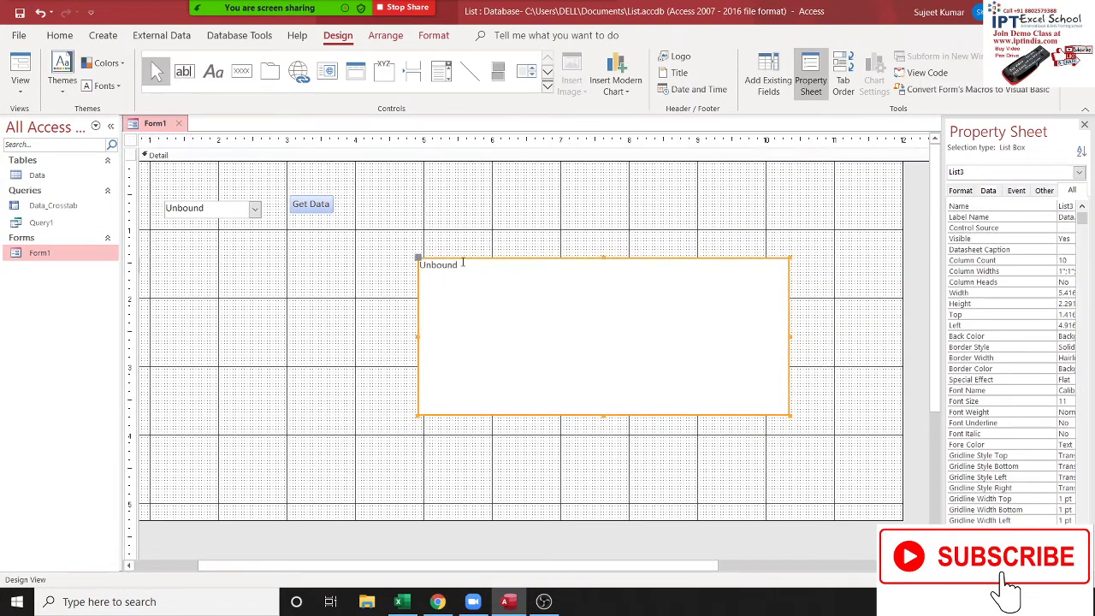
{"action": "left_click", "coordinate": [453, 260]}
{"action": "key", "text": "Escape"}
{"action": "left_click", "coordinate": [460, 260]}
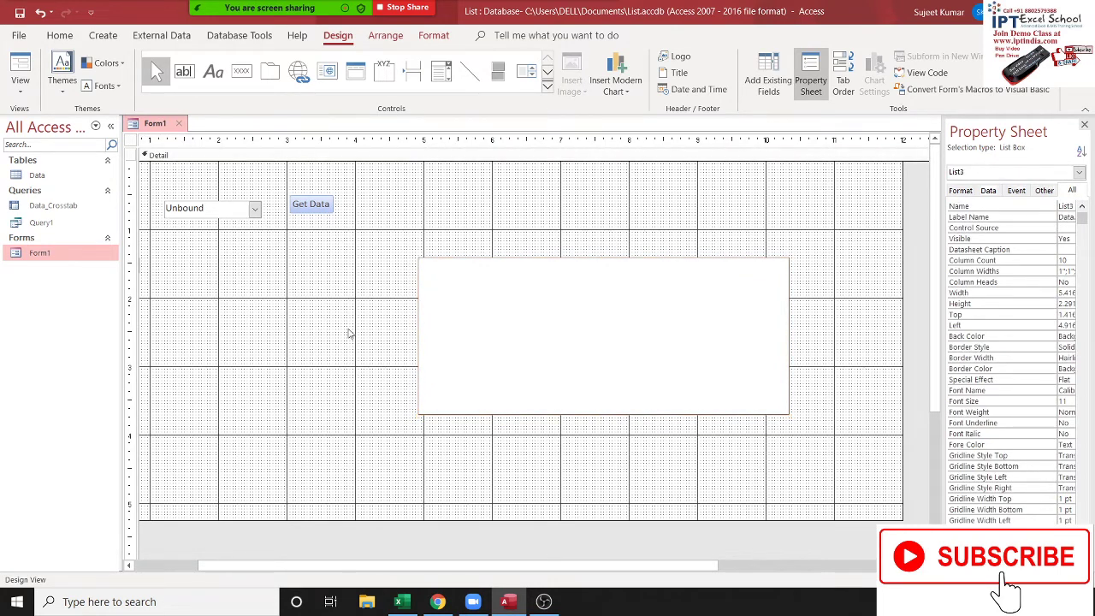
{"action": "left_click", "coordinate": [349, 334]}
{"action": "left_click", "coordinate": [473, 267]}
{"action": "left_click_drag", "start_coordinate": [605, 259], "coordinate": [550, 254]}
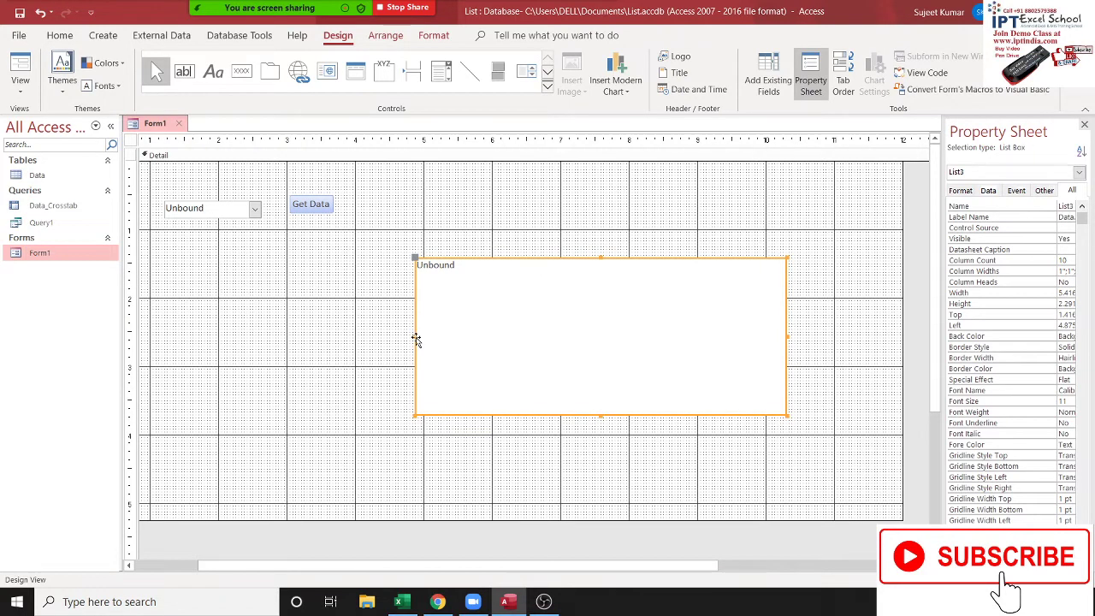
{"action": "left_click_drag", "start_coordinate": [413, 335], "coordinate": [167, 341]}
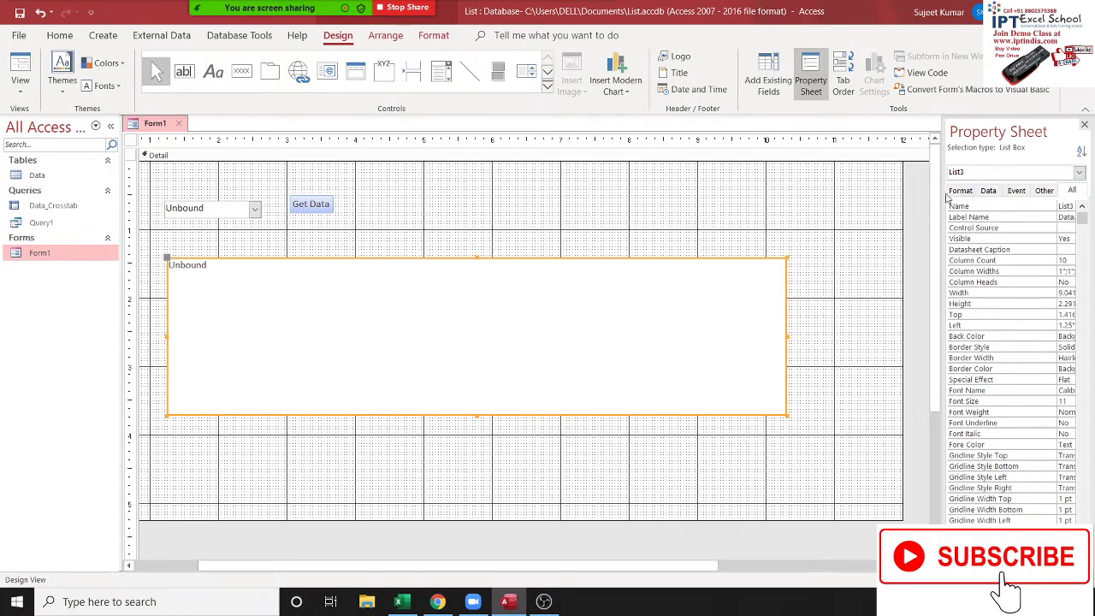
{"action": "left_click_drag", "start_coordinate": [942, 193], "coordinate": [850, 206]}
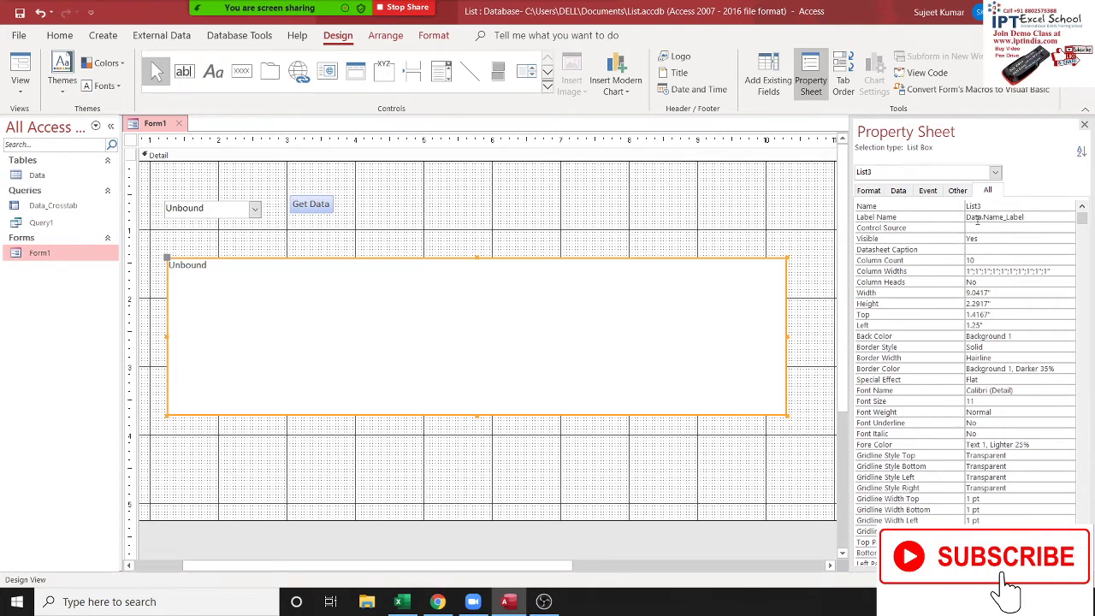
Rename the list box from List3 to Data and clear its Label Name
{"action": "left_click", "coordinate": [976, 208]}
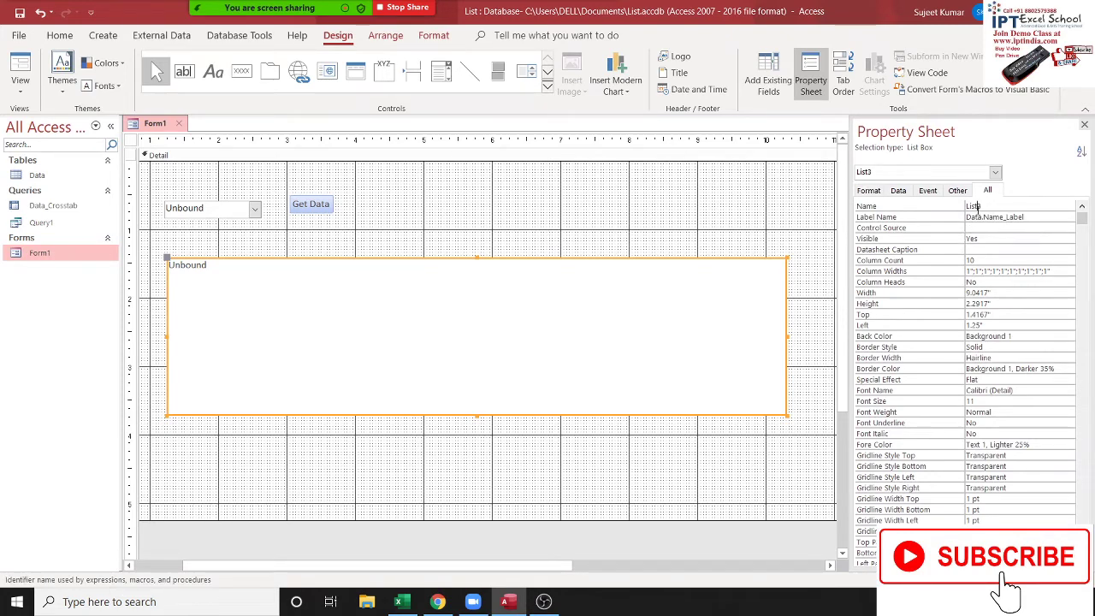
{"action": "double_click", "coordinate": [976, 208]}
{"action": "type", "text": "ata"}
{"action": "key", "text": "Tab"}
{"action": "key", "text": "Delete"}
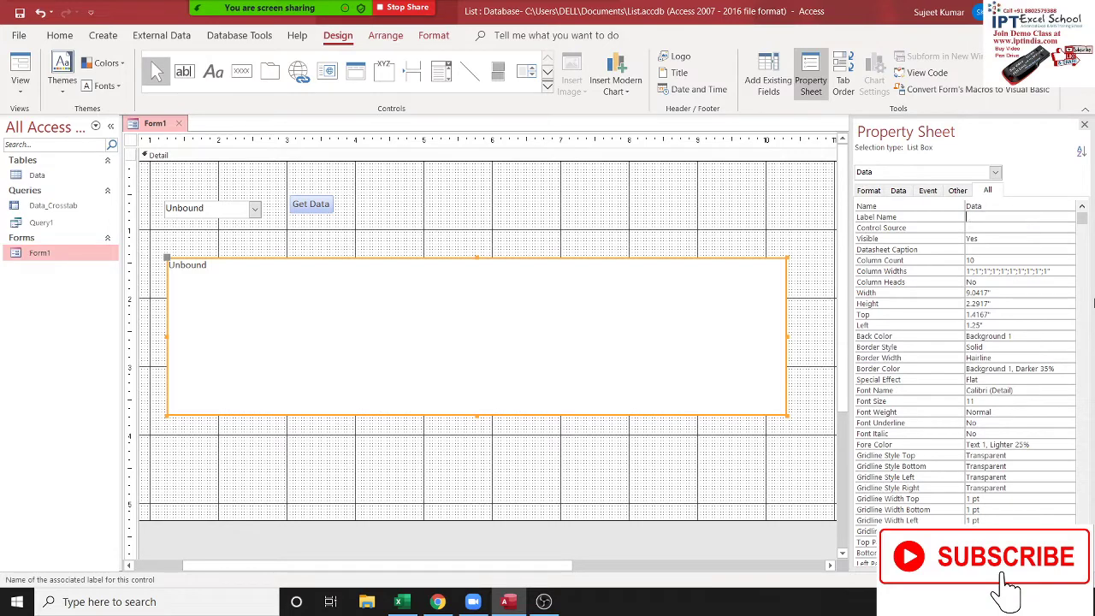
Delete the list box's Row Source query on the Data properties tab
{"action": "left_click", "coordinate": [899, 193]}
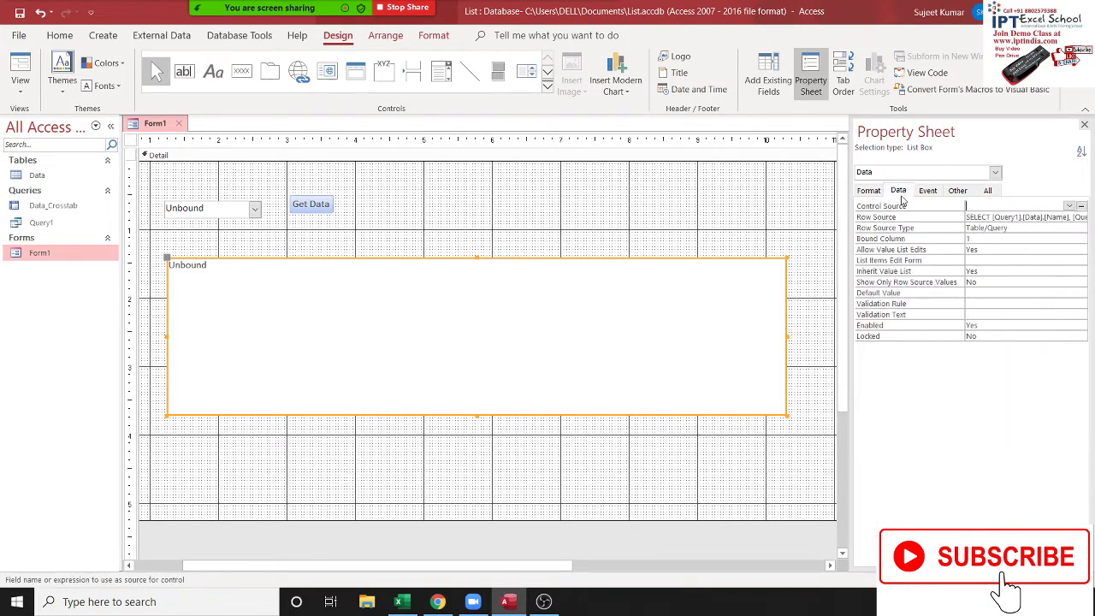
{"action": "left_click", "coordinate": [977, 217]}
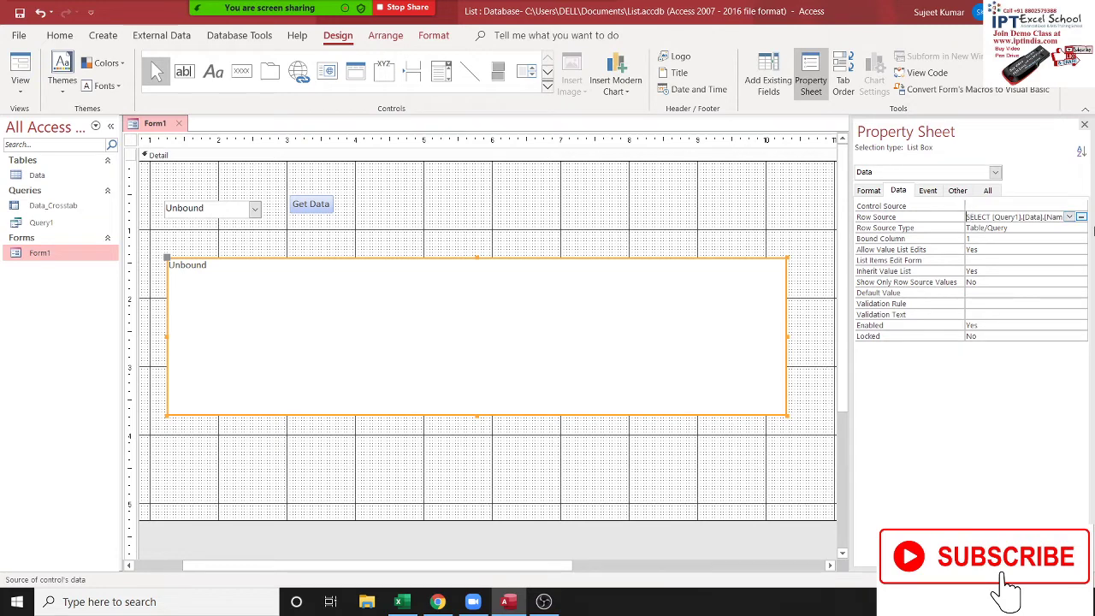
{"action": "left_click_drag", "start_coordinate": [1093, 229], "coordinate": [1093, 229]}
{"action": "key", "text": "Delete"}
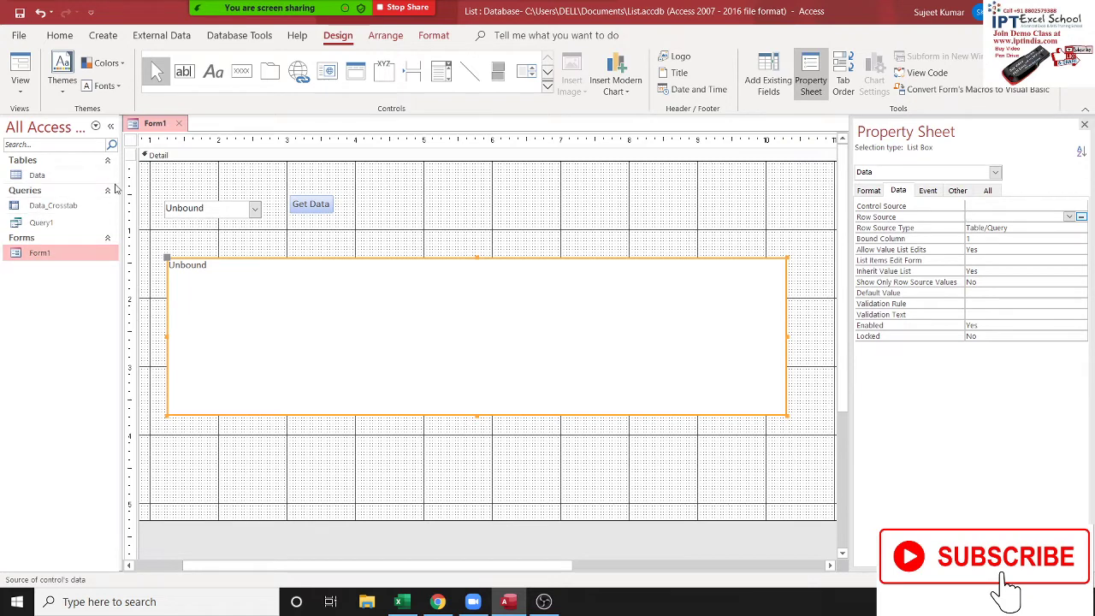
{"action": "right_click", "coordinate": [93, 227]}
Open Query1's SQL view, then open Form1 in Form view and close it again
{"action": "left_click", "coordinate": [143, 258]}
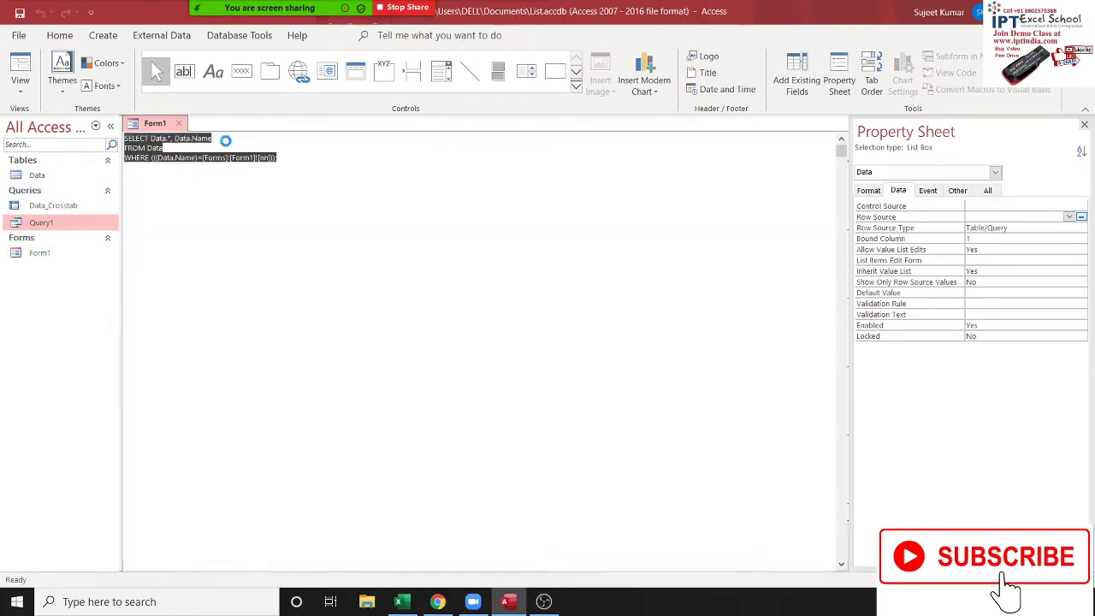
{"action": "left_click", "coordinate": [41, 255]}
{"action": "double_click", "coordinate": [41, 255]}
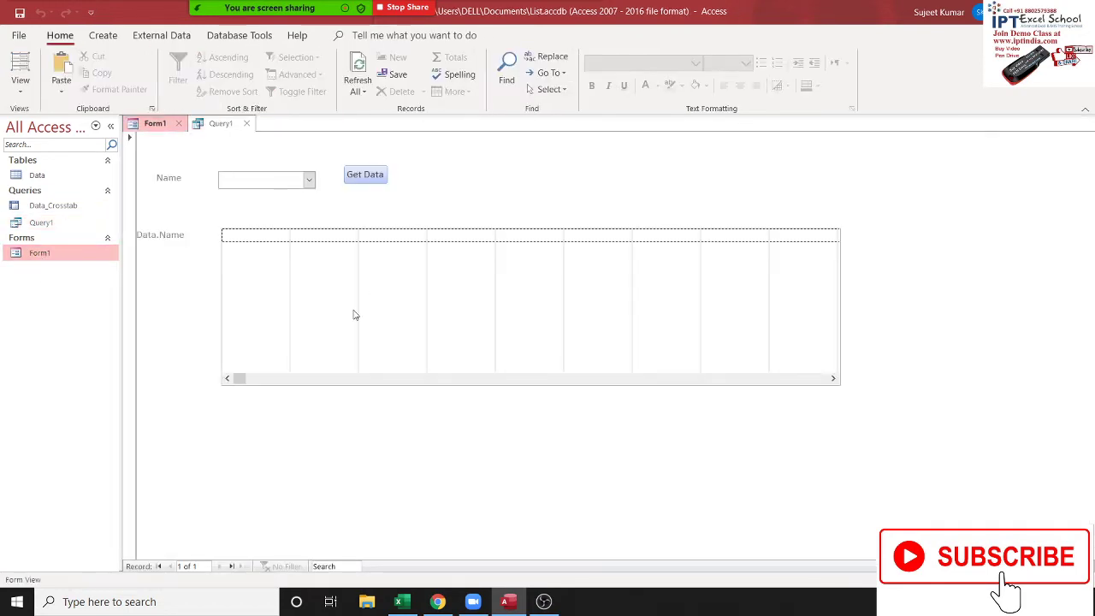
{"action": "right_click", "coordinate": [355, 315]}
{"action": "left_click", "coordinate": [295, 280]}
{"action": "left_click", "coordinate": [170, 127]}
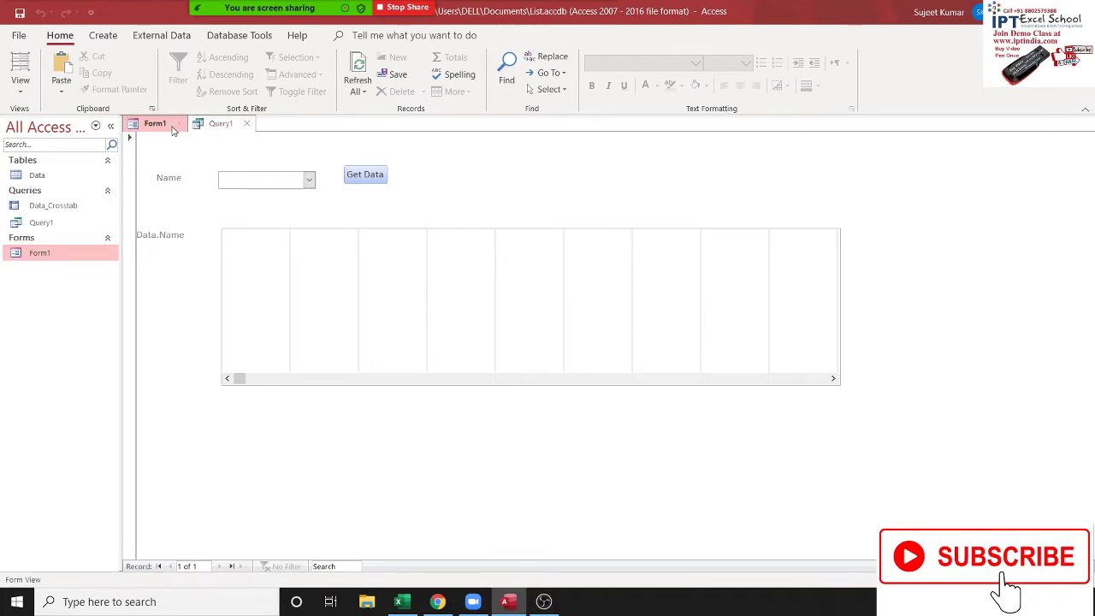
{"action": "left_click", "coordinate": [178, 125]}
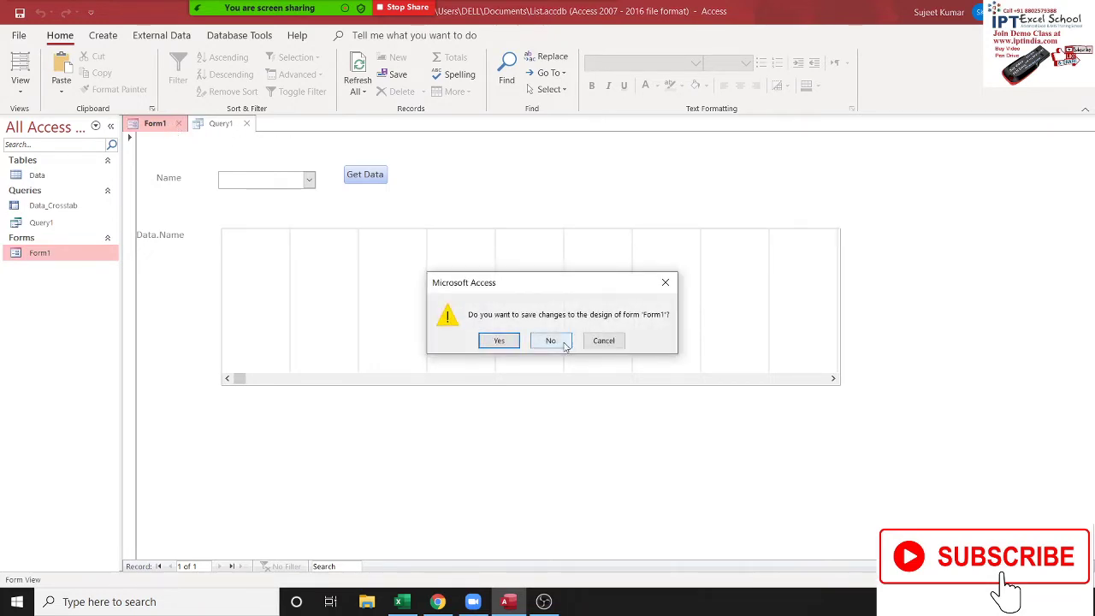
{"action": "left_click", "coordinate": [497, 342]}
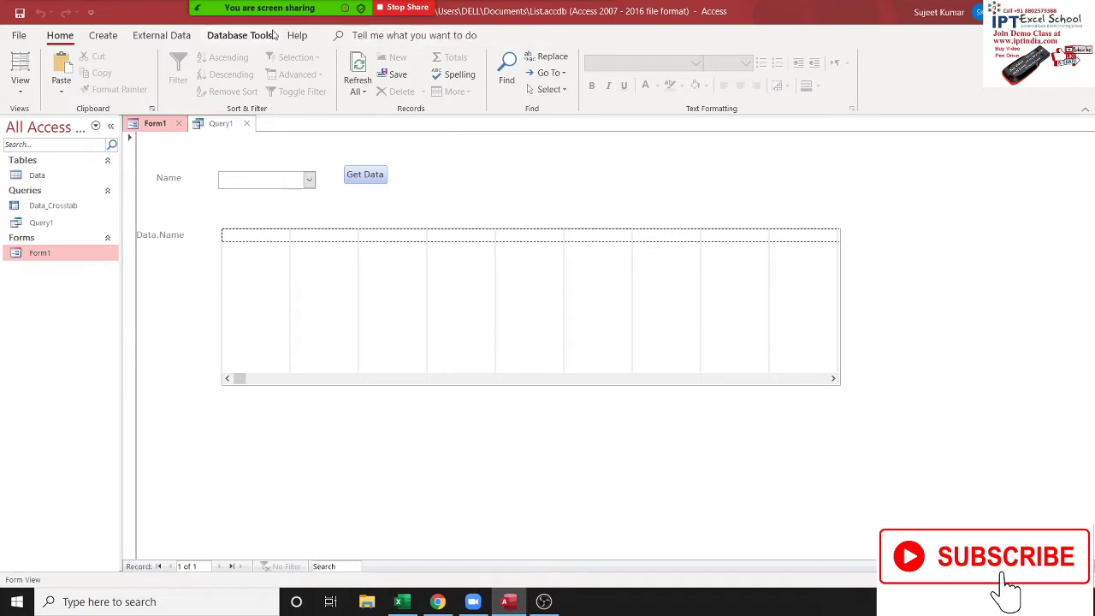
Compare the Form1 and Query1 tabs, then close Form1
{"action": "left_click", "coordinate": [225, 125]}
{"action": "left_click", "coordinate": [159, 124]}
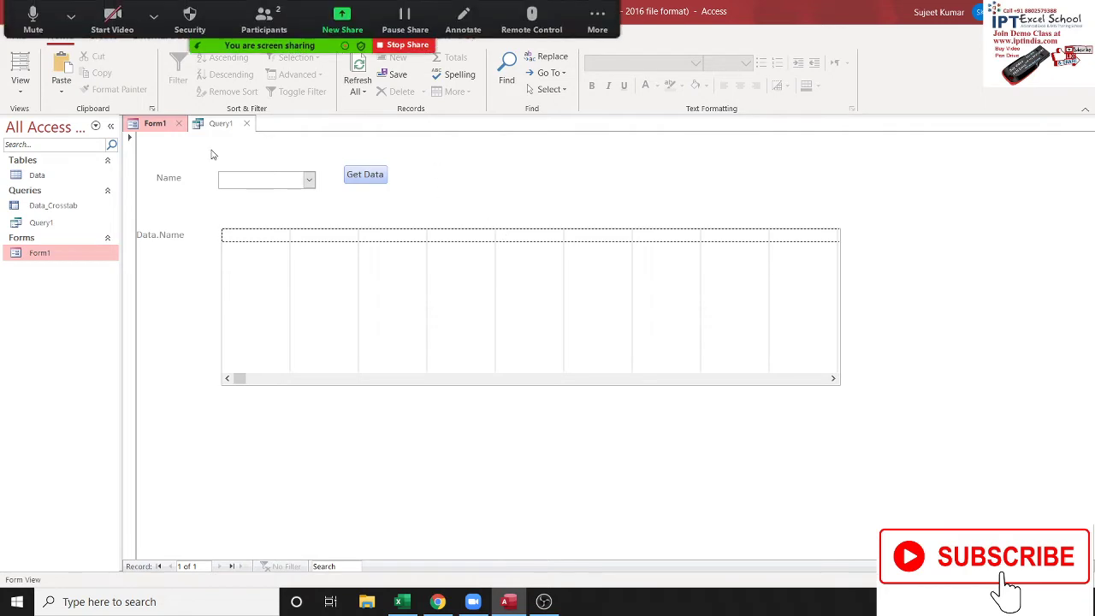
{"action": "left_click", "coordinate": [181, 123]}
{"action": "left_click", "coordinate": [499, 339]}
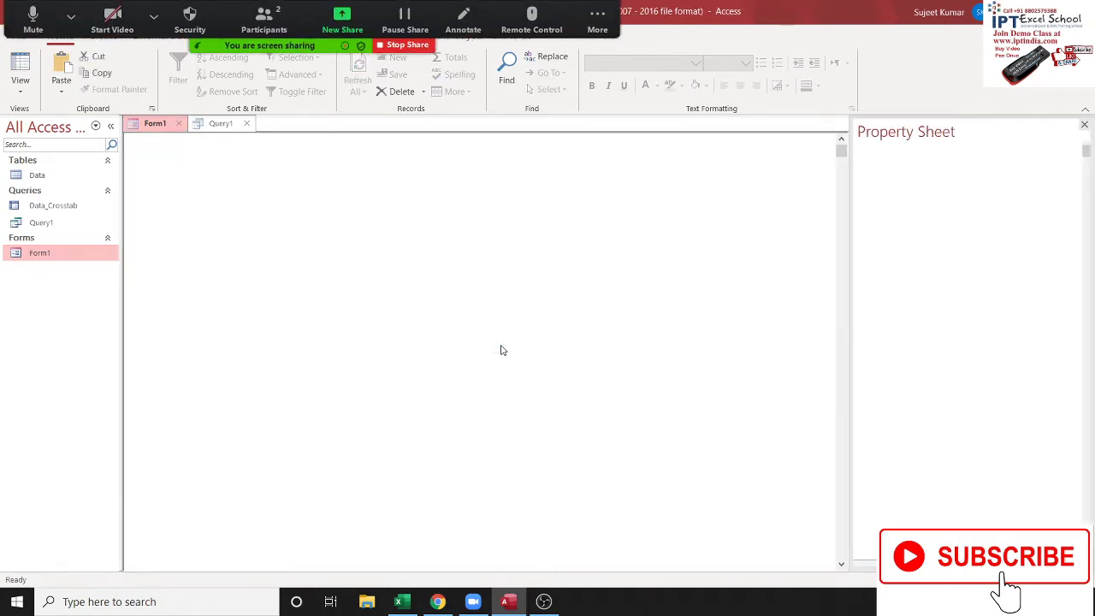
{"action": "right_click", "coordinate": [78, 256]}
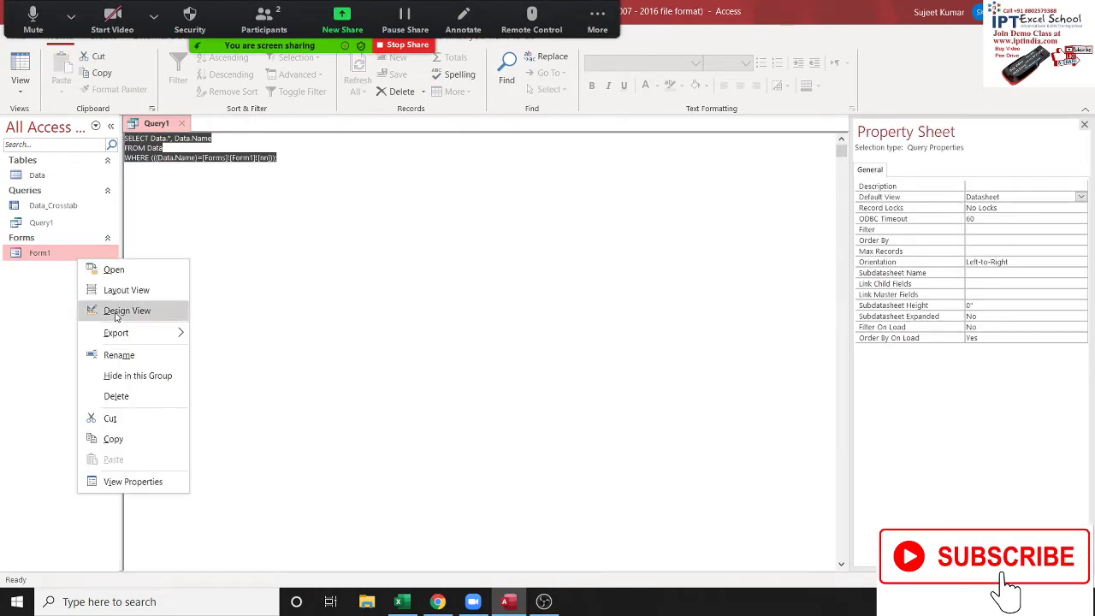
In Design View, move the Data.Name label up and align the list box beneath it
{"action": "left_click", "coordinate": [126, 311]}
{"action": "left_click", "coordinate": [488, 294]}
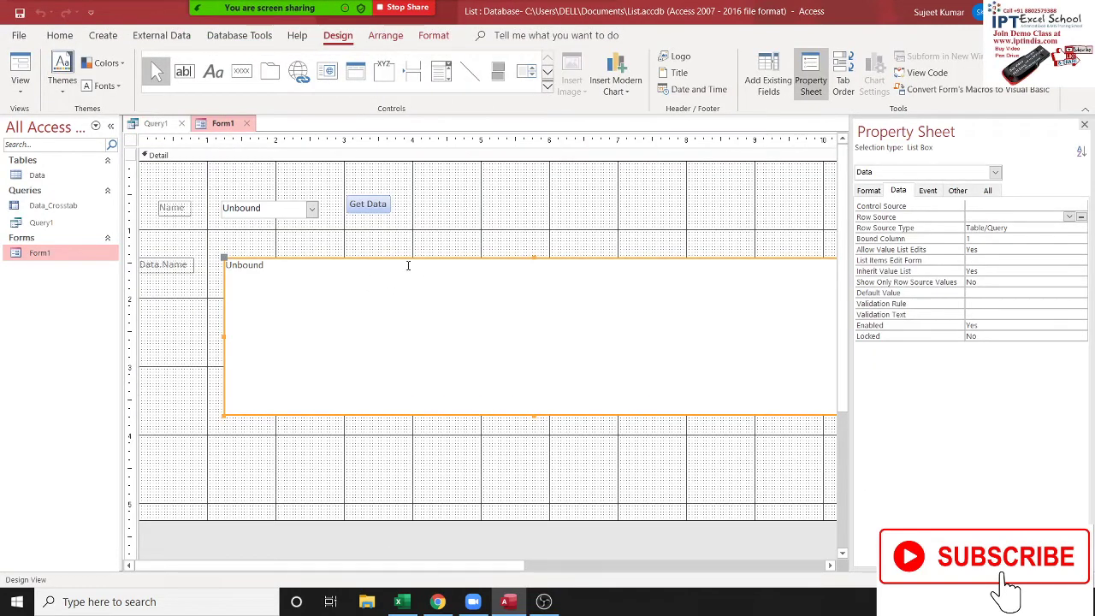
{"action": "left_click_drag", "start_coordinate": [169, 267], "coordinate": [185, 238]}
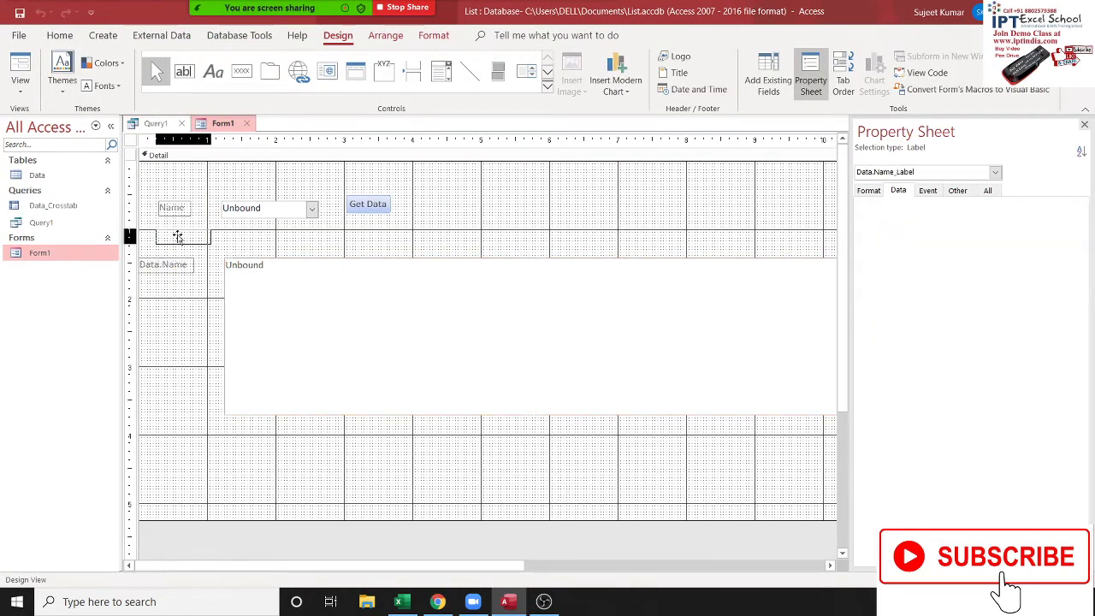
{"action": "left_click", "coordinate": [236, 264]}
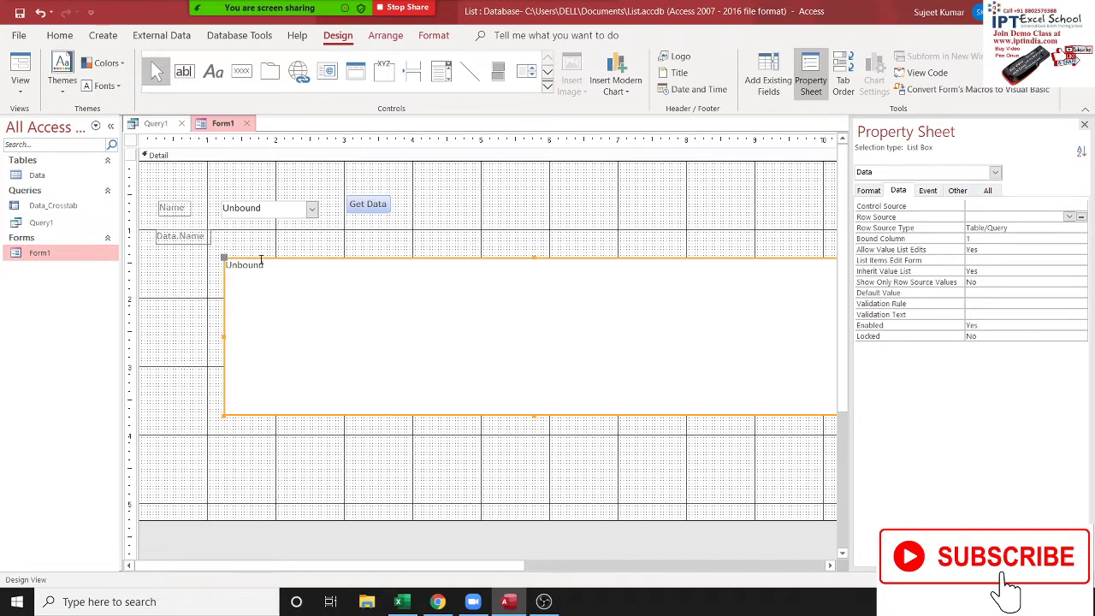
{"action": "left_click_drag", "start_coordinate": [261, 260], "coordinate": [192, 264]}
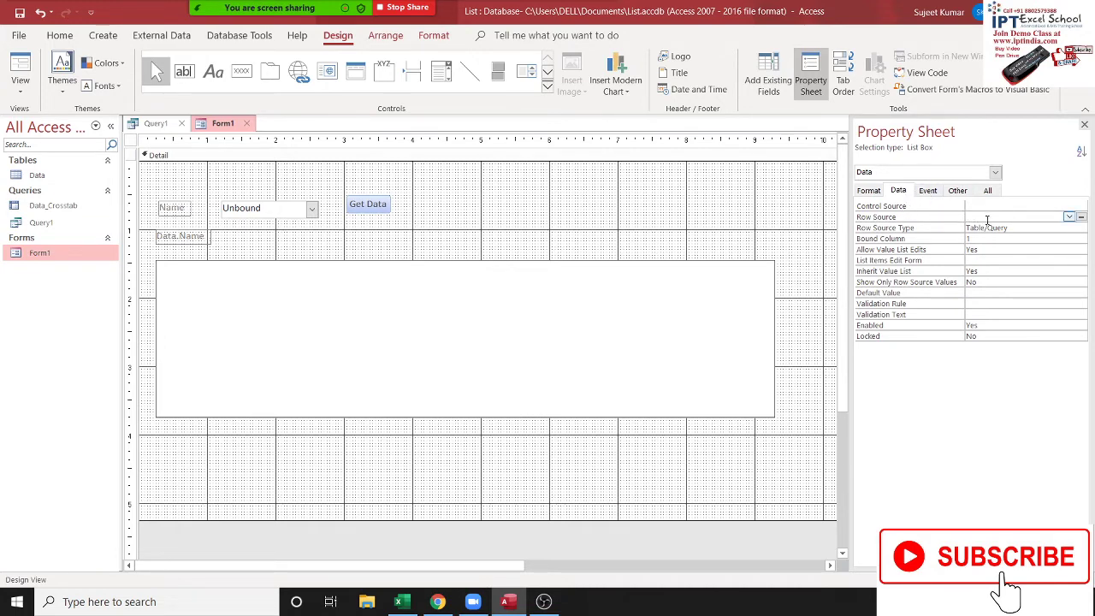
Paste Query1's SQL filtered by [Forms]![Form1]![nn] into the list box's Row Source
{"action": "left_click", "coordinate": [987, 219]}
{"action": "key", "text": "ctrl+v"}
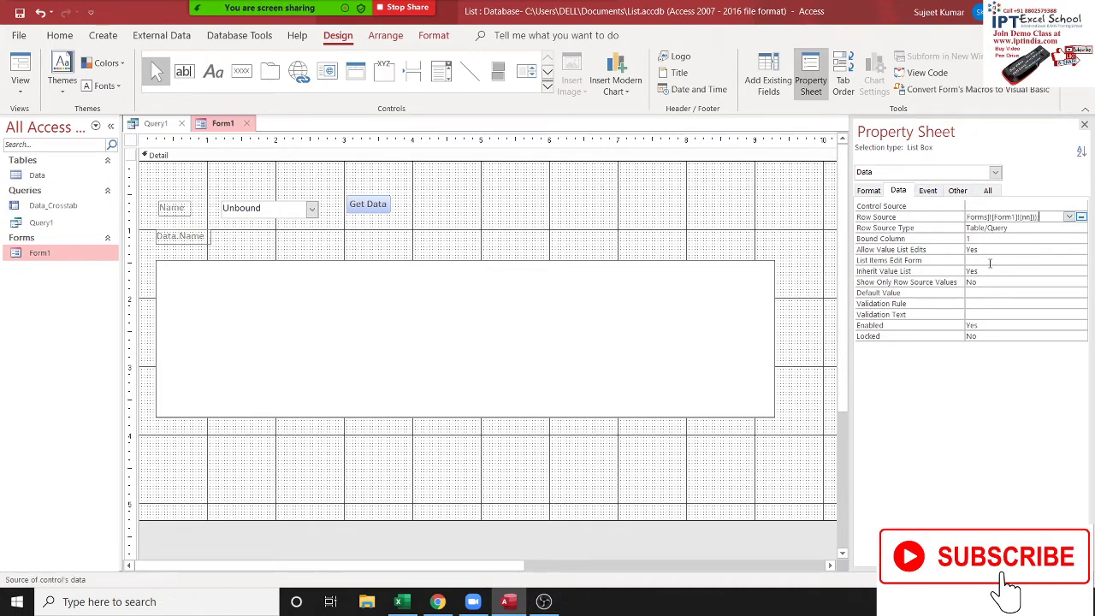
{"action": "left_click", "coordinate": [659, 473]}
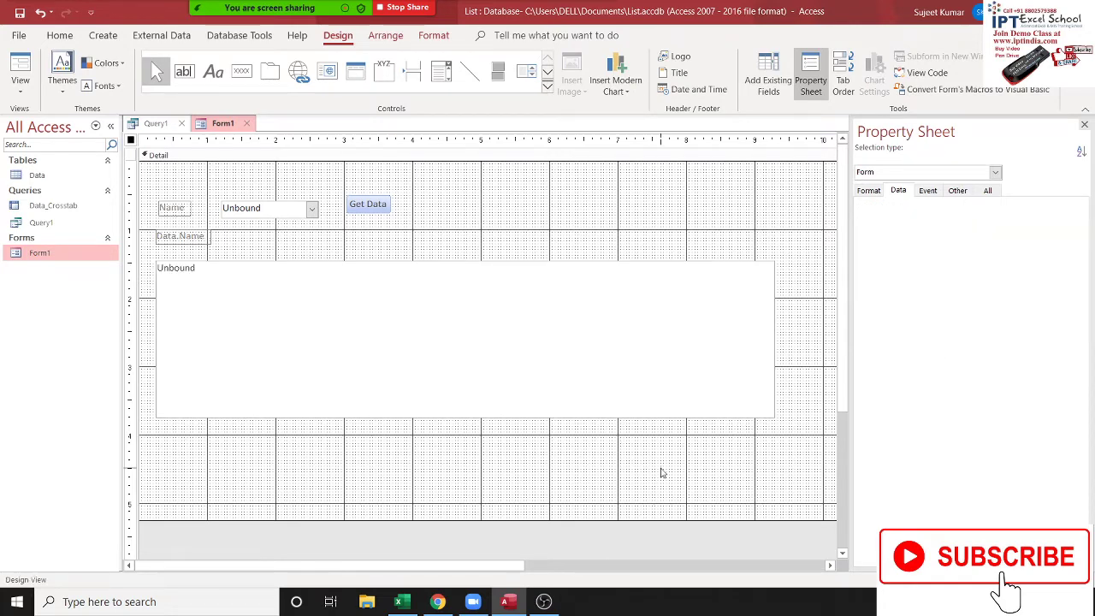
Save Form1 and test it in Form view with Dev, then Inder; the list stays empty
{"action": "left_click", "coordinate": [247, 124]}
{"action": "left_click", "coordinate": [492, 339]}
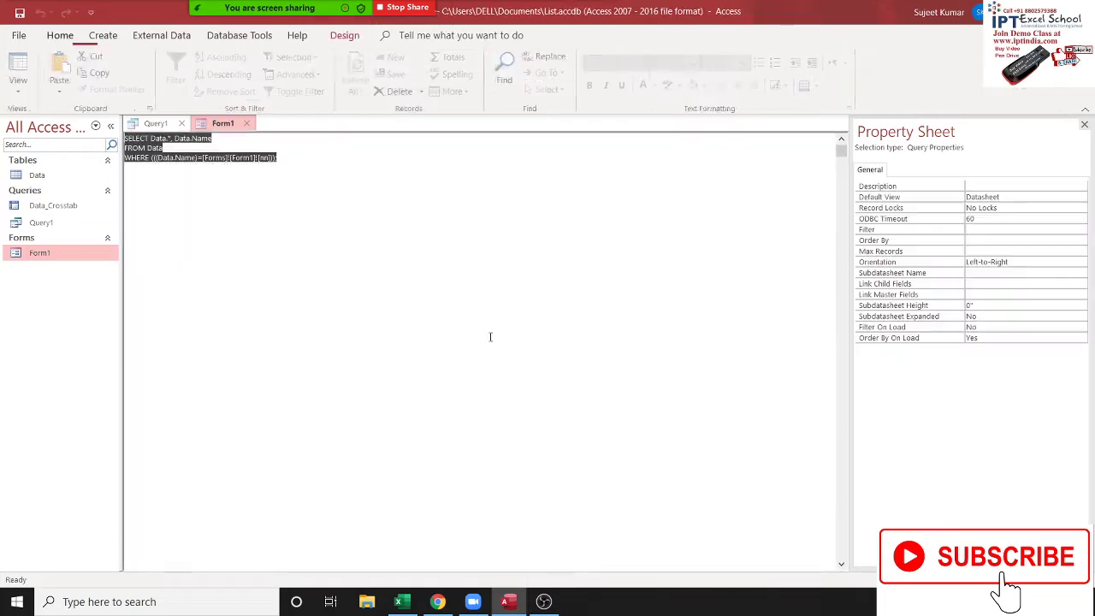
{"action": "double_click", "coordinate": [40, 253]}
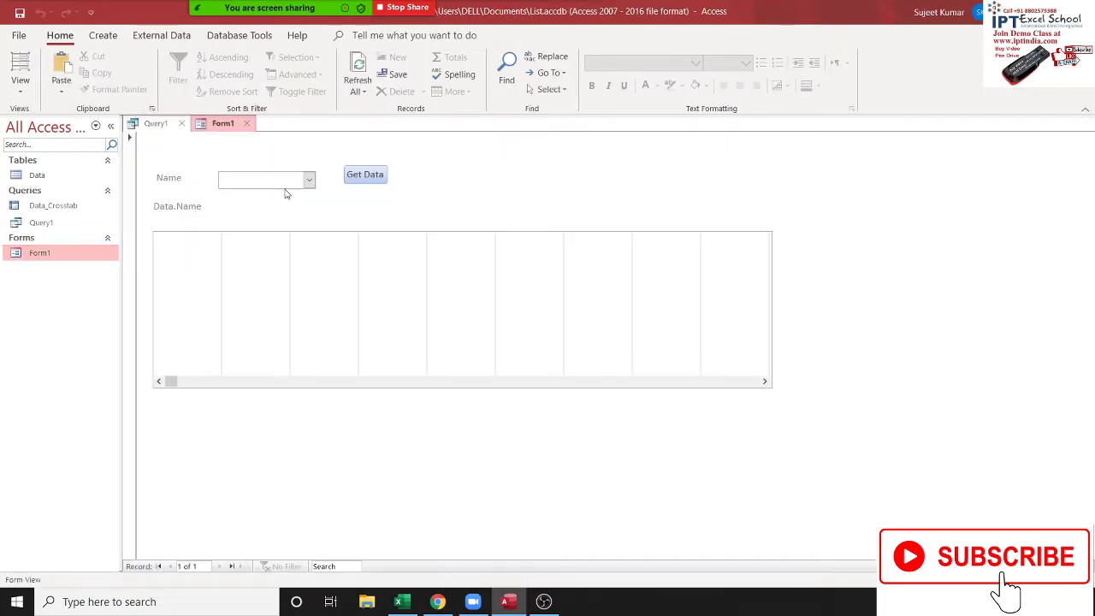
{"action": "left_click", "coordinate": [309, 179]}
{"action": "left_click", "coordinate": [256, 209]}
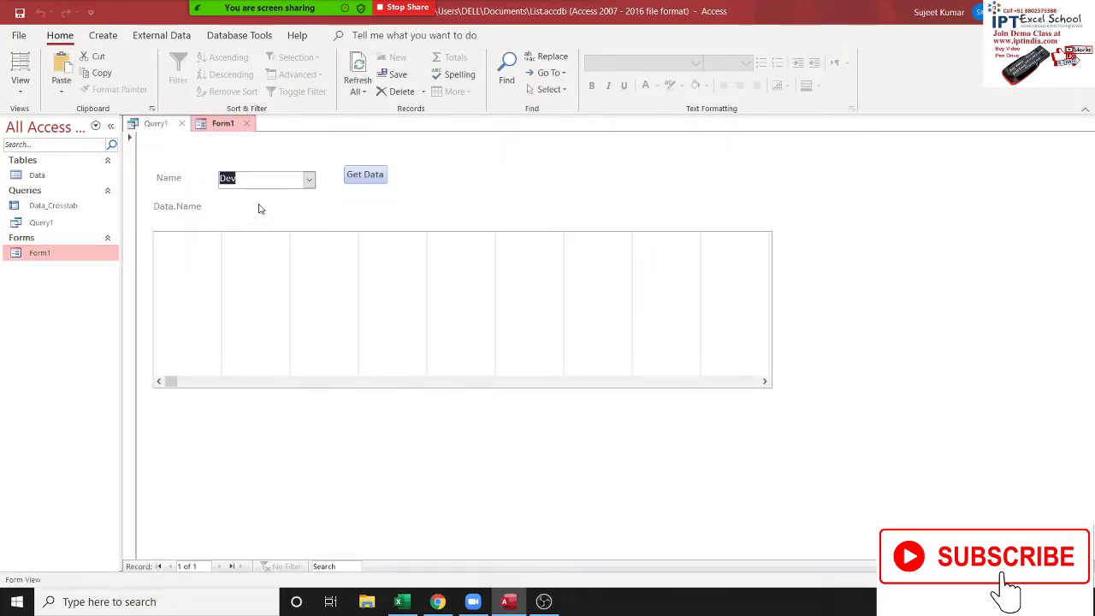
{"action": "left_click", "coordinate": [308, 178]}
{"action": "left_click", "coordinate": [299, 222]}
{"action": "left_click", "coordinate": [259, 263]}
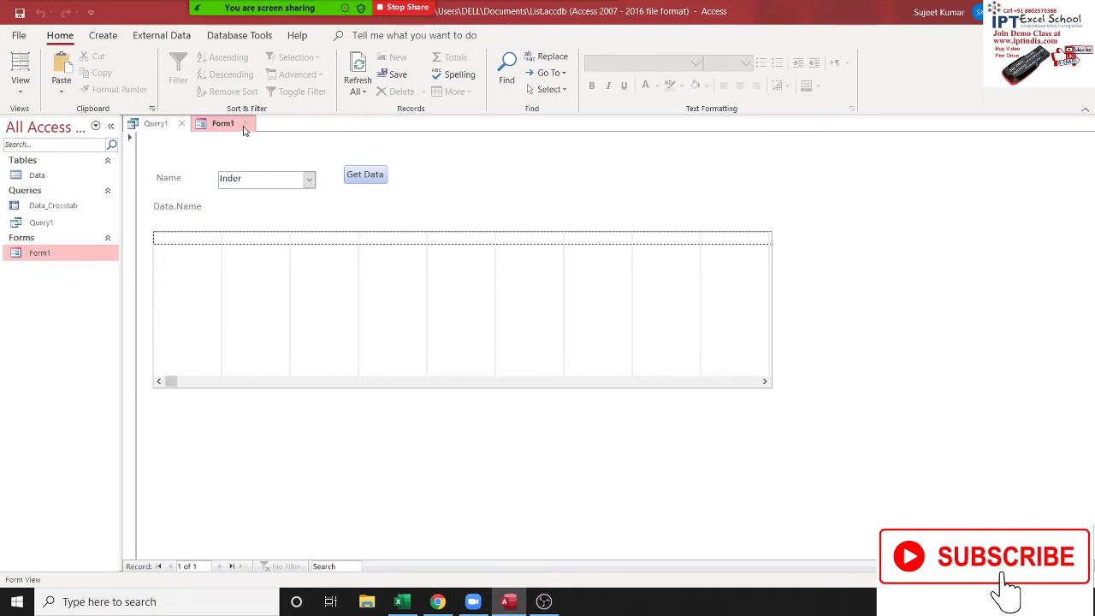
Compare against Query1's SQL, then reopen Form1 in Design View and select the list box
{"action": "left_click", "coordinate": [158, 124]}
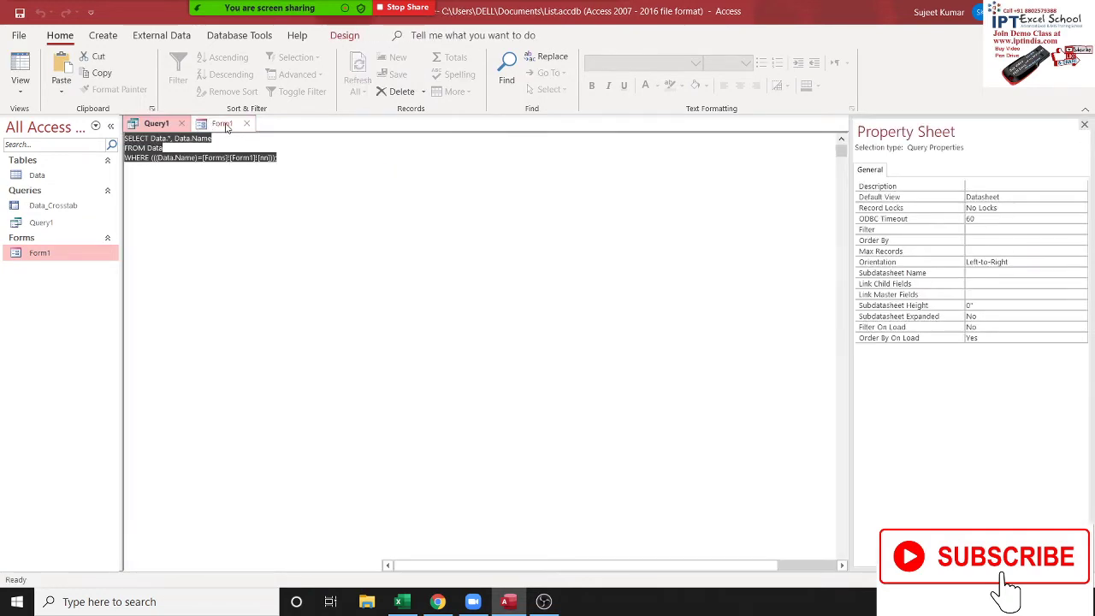
{"action": "left_click", "coordinate": [214, 124]}
{"action": "left_click", "coordinate": [162, 124]}
{"action": "left_click", "coordinate": [214, 124]}
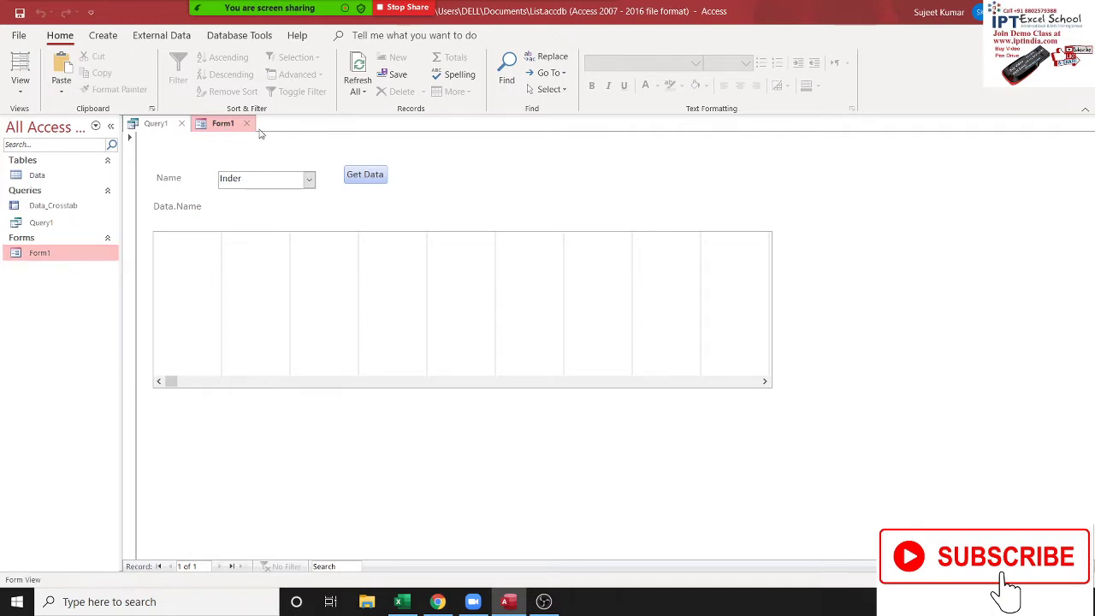
{"action": "left_click", "coordinate": [246, 123]}
{"action": "right_click", "coordinate": [81, 251]}
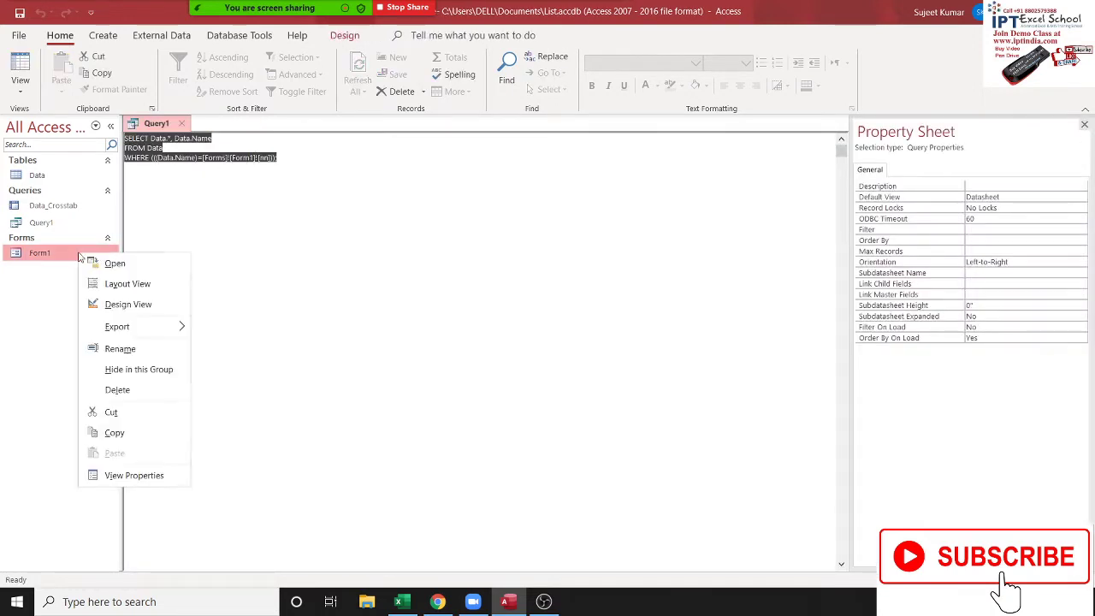
{"action": "left_click", "coordinate": [157, 305]}
{"action": "left_click", "coordinate": [231, 294]}
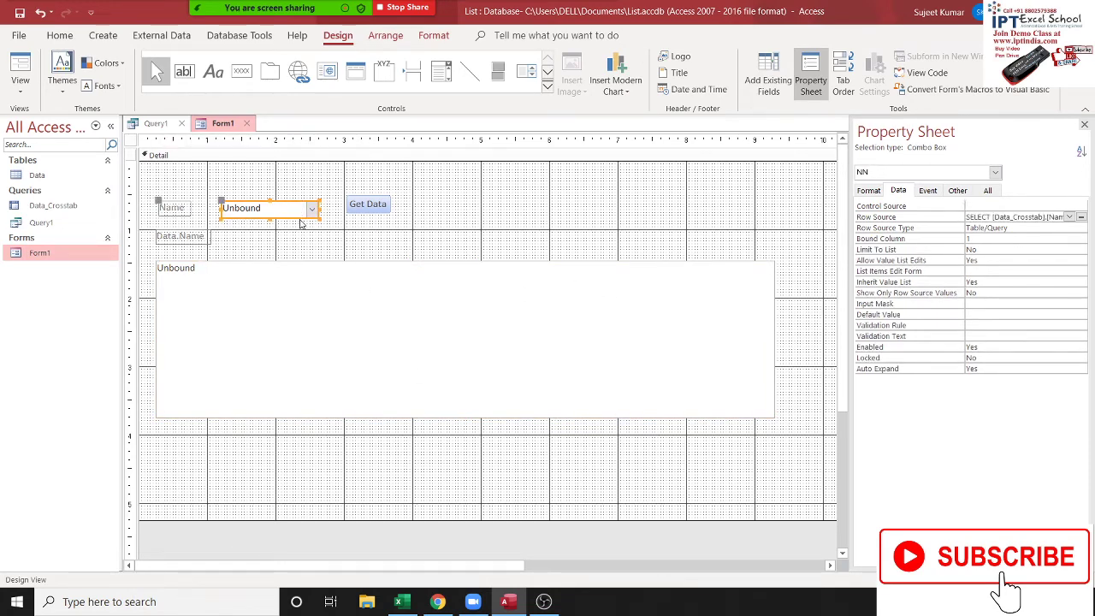
Attach a Code Builder VBA handler to the NN combo box's On Change event
{"action": "left_click", "coordinate": [928, 191]}
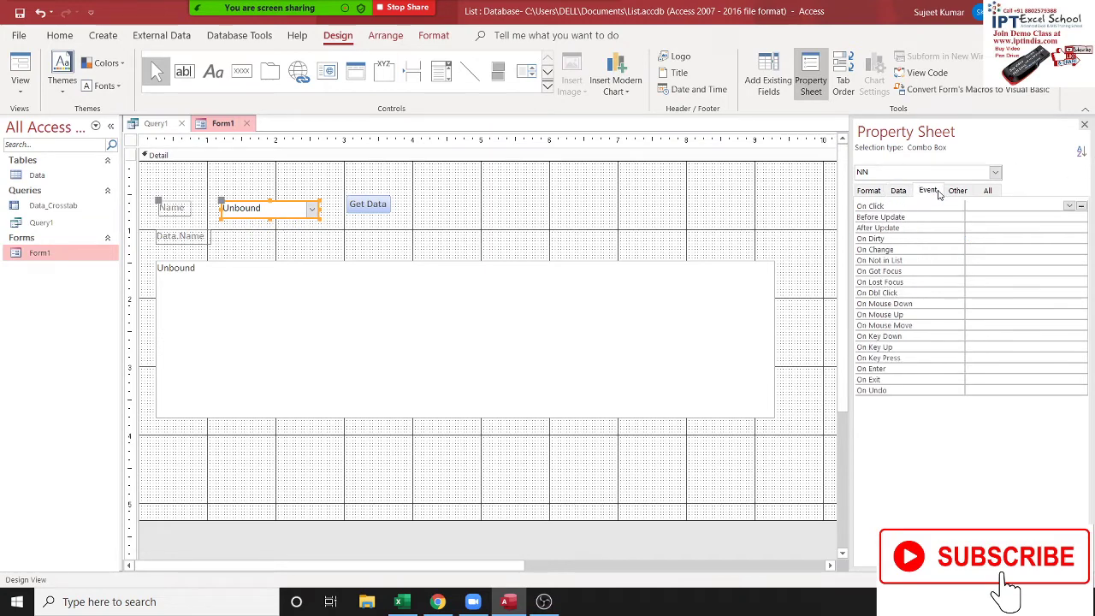
{"action": "left_click", "coordinate": [897, 229]}
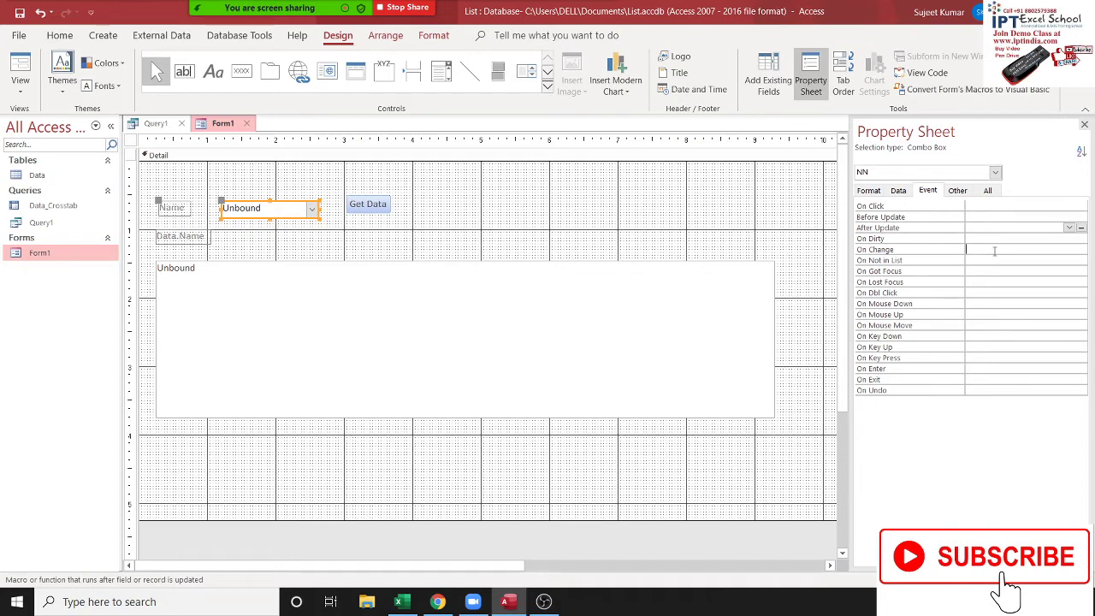
{"action": "left_click", "coordinate": [967, 249]}
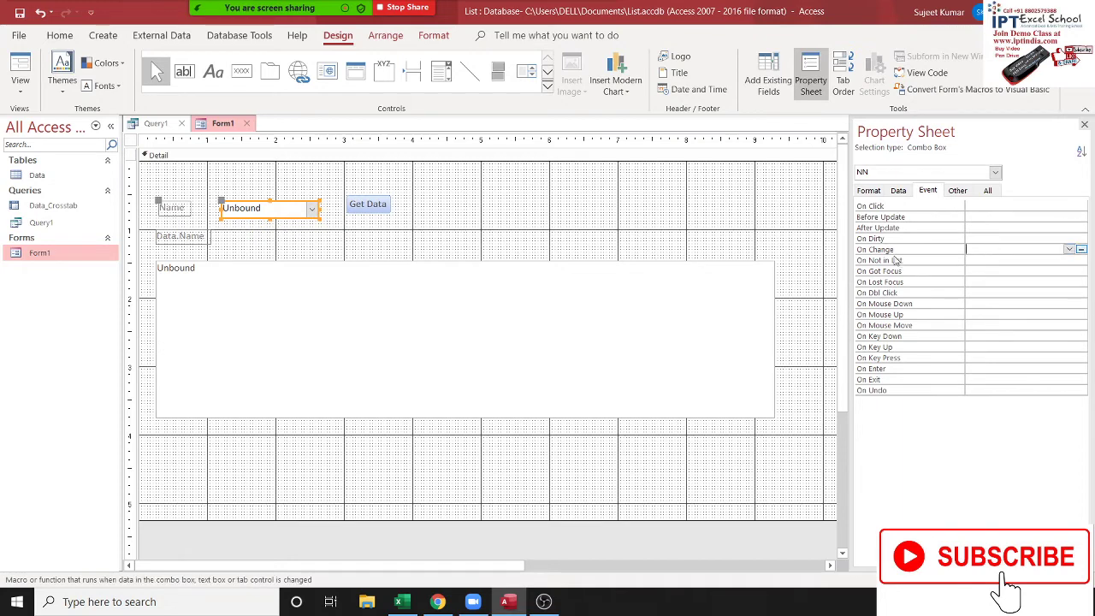
{"action": "left_click", "coordinate": [1080, 249]}
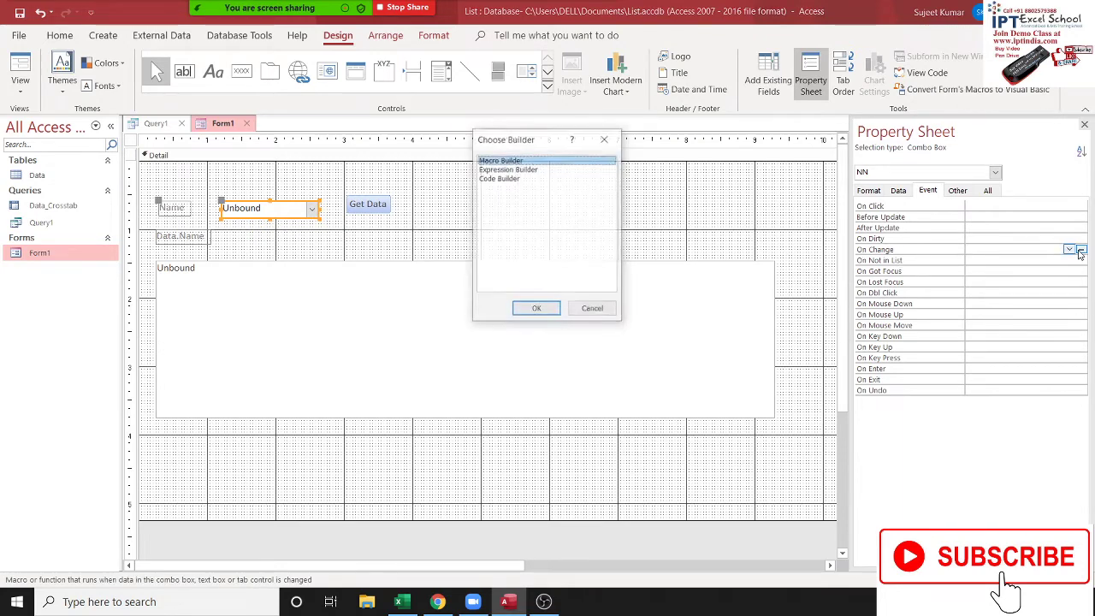
{"action": "left_click", "coordinate": [514, 178]}
{"action": "left_click", "coordinate": [548, 315]}
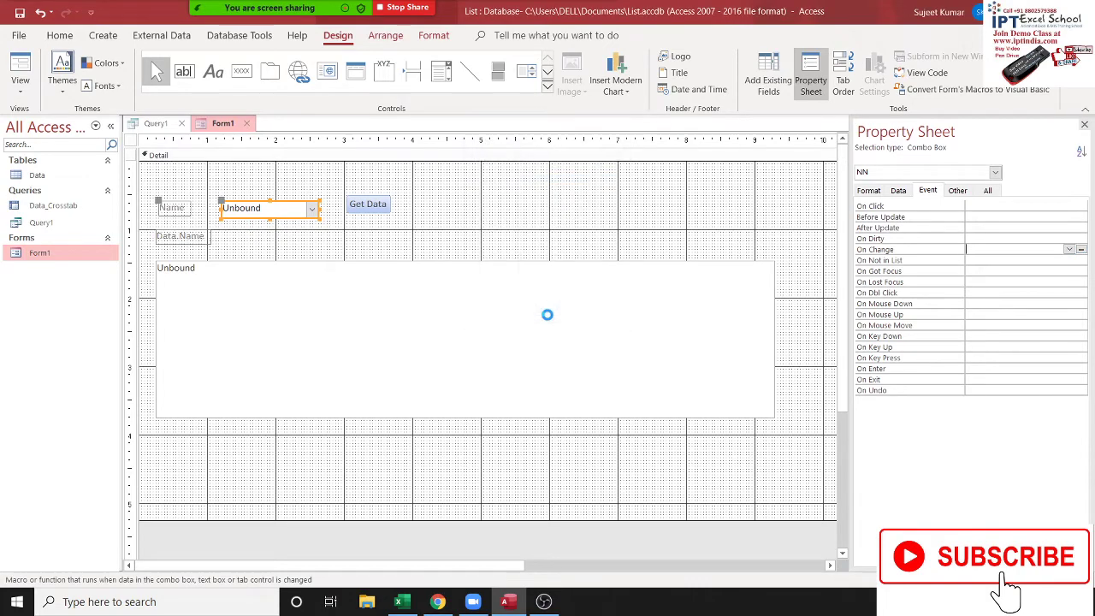
Add blank lines in NN_Change and declare db As DAO.Database
{"action": "key", "text": "Return"}
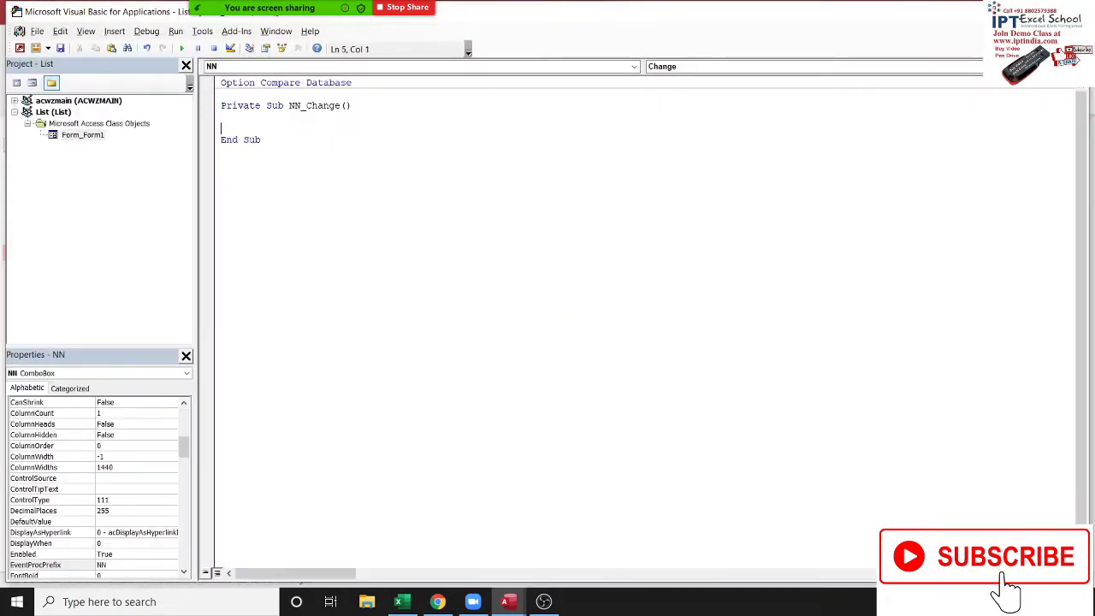
{"action": "key", "text": "Return"}
{"action": "key", "text": "Up"}
{"action": "key", "text": "Up"}
{"action": "type", "text": "dimdb"}
{"action": "type", "text": " as "}
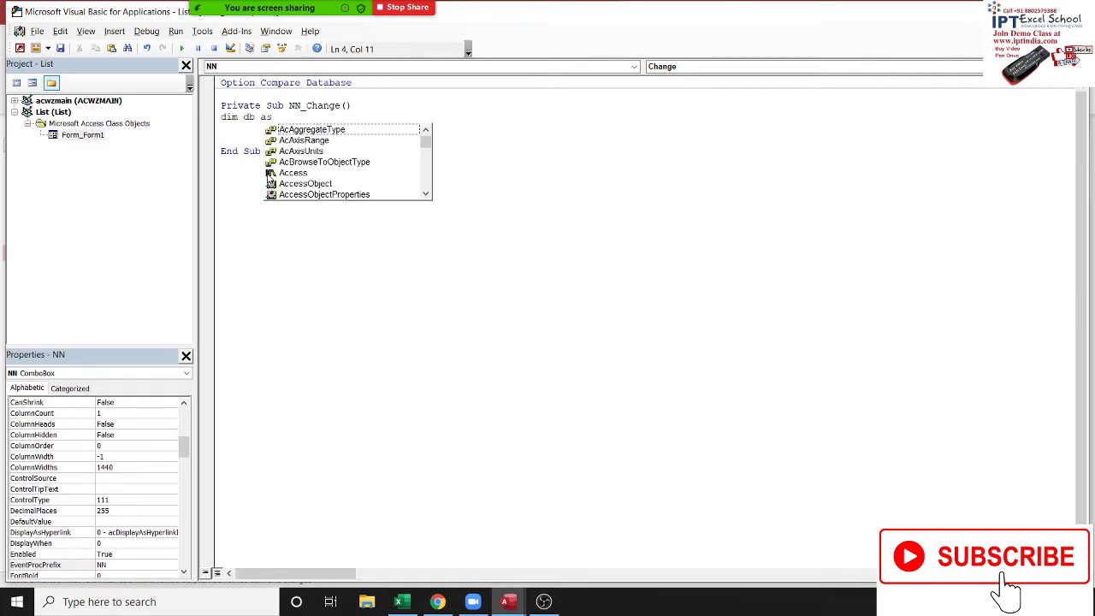
{"action": "type", "text": "dao"}
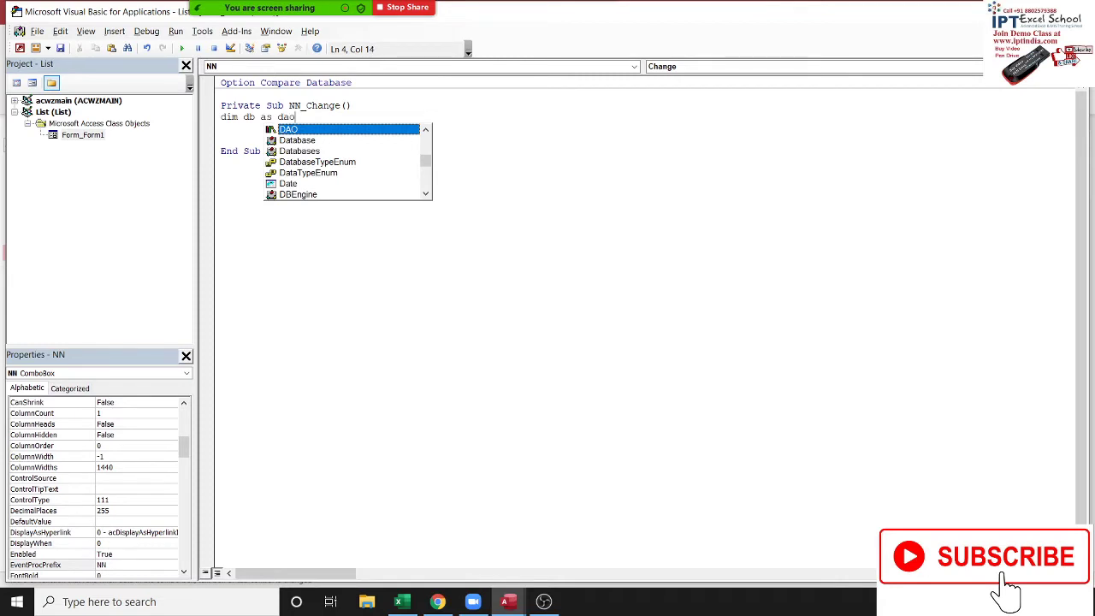
{"action": "type", "text": "."}
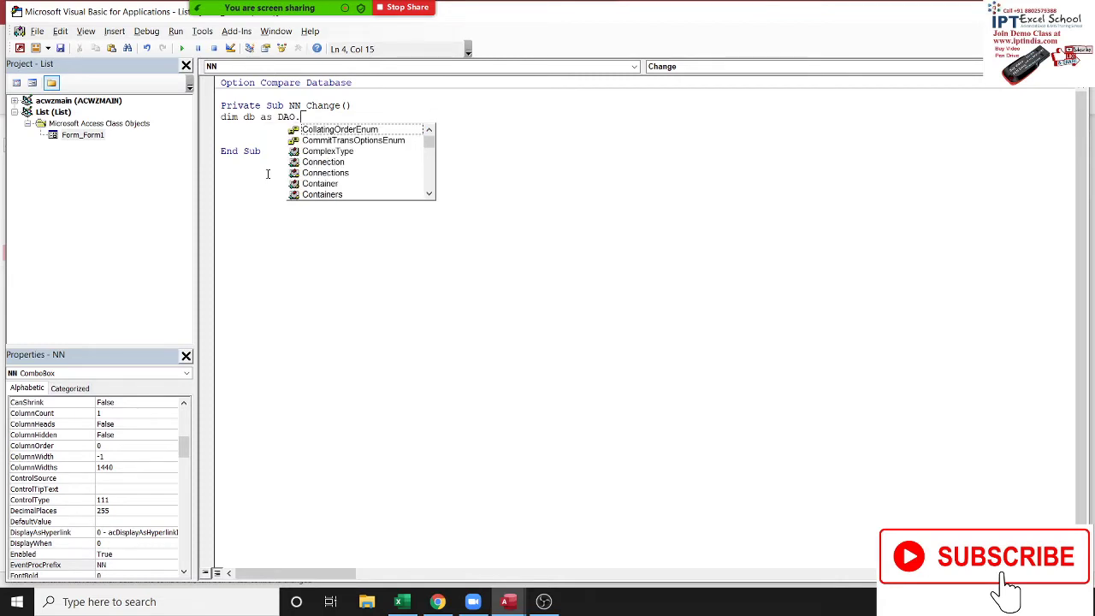
{"action": "type", "text": "da"}
{"action": "key", "text": "Tab"}
{"action": "key", "text": "Return"}
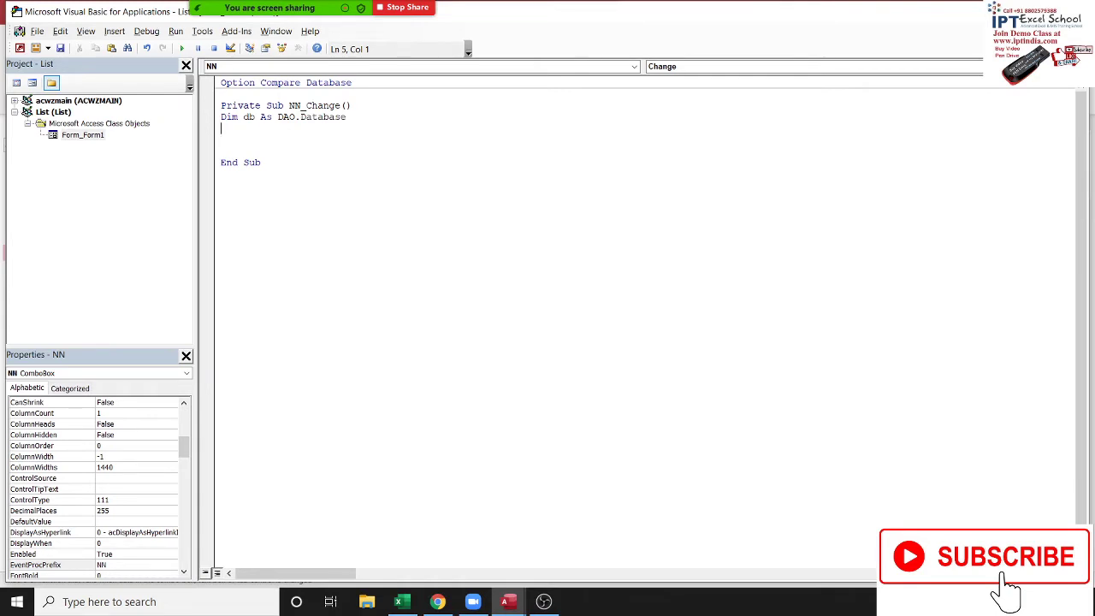
Declare rs As DAO.Recordset and sql As String, leaving a blank line before End Sub
{"action": "type", "text": "dim "}
{"action": "type", "text": "rs as "}
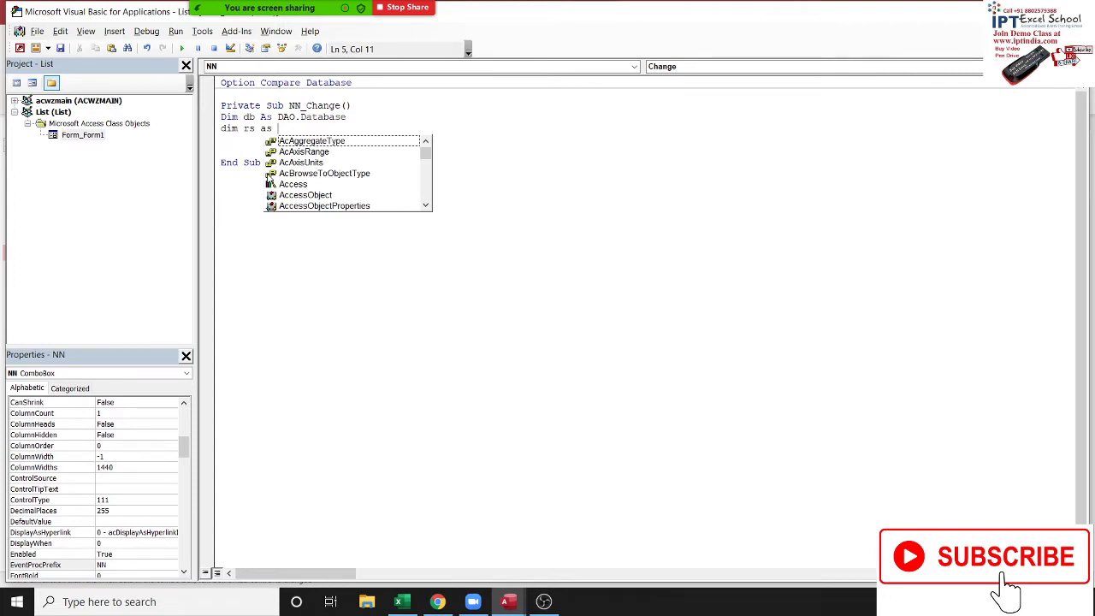
{"action": "type", "text": "do"}
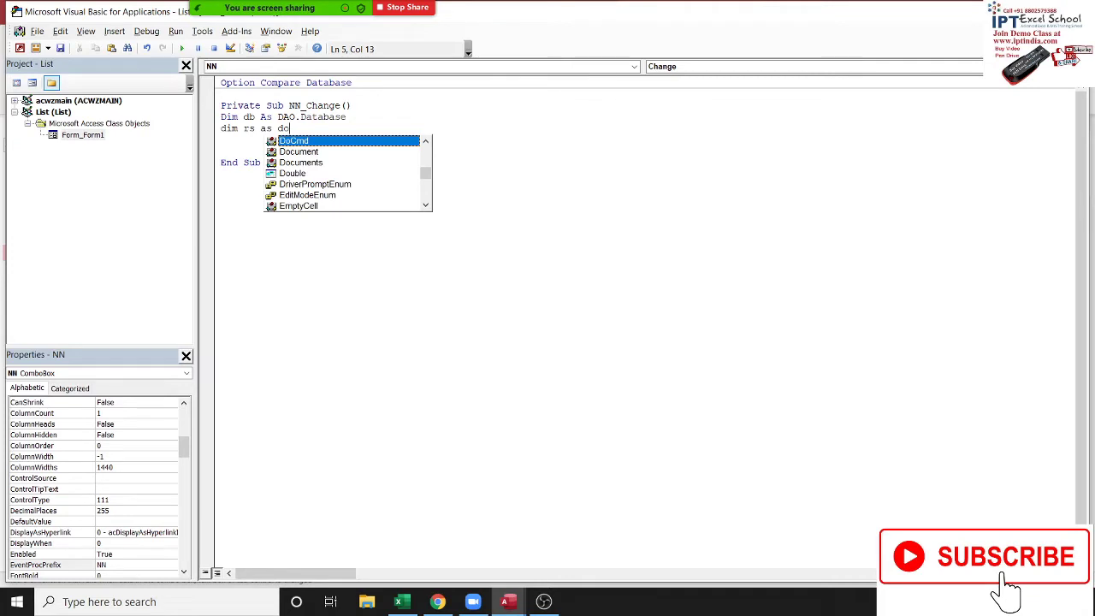
{"action": "key", "text": "BackSpace"}
{"action": "type", "text": "a"}
{"action": "key", "text": "Tab"}
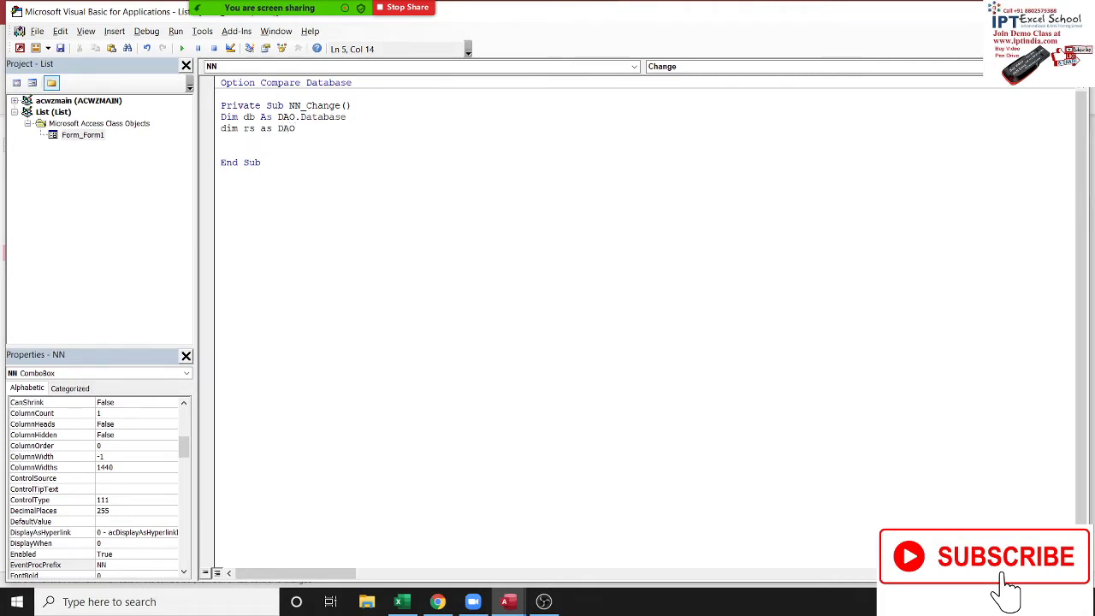
{"action": "type", "text": ".Recor"}
{"action": "key", "text": "Tab"}
{"action": "key", "text": "Return"}
{"action": "type", "text": "dim "}
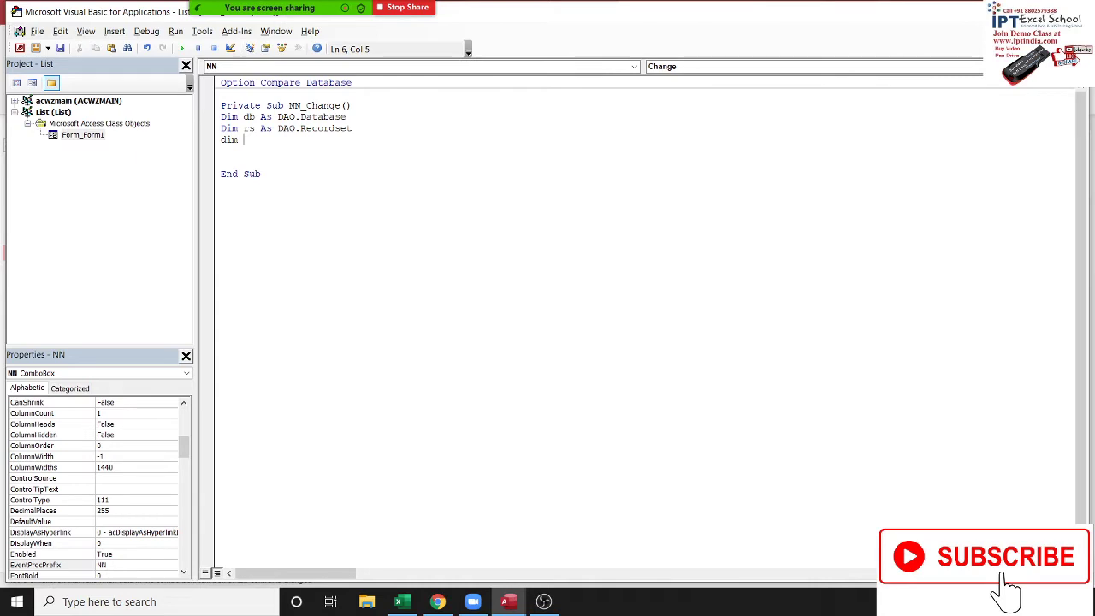
{"action": "type", "text": "sql as "}
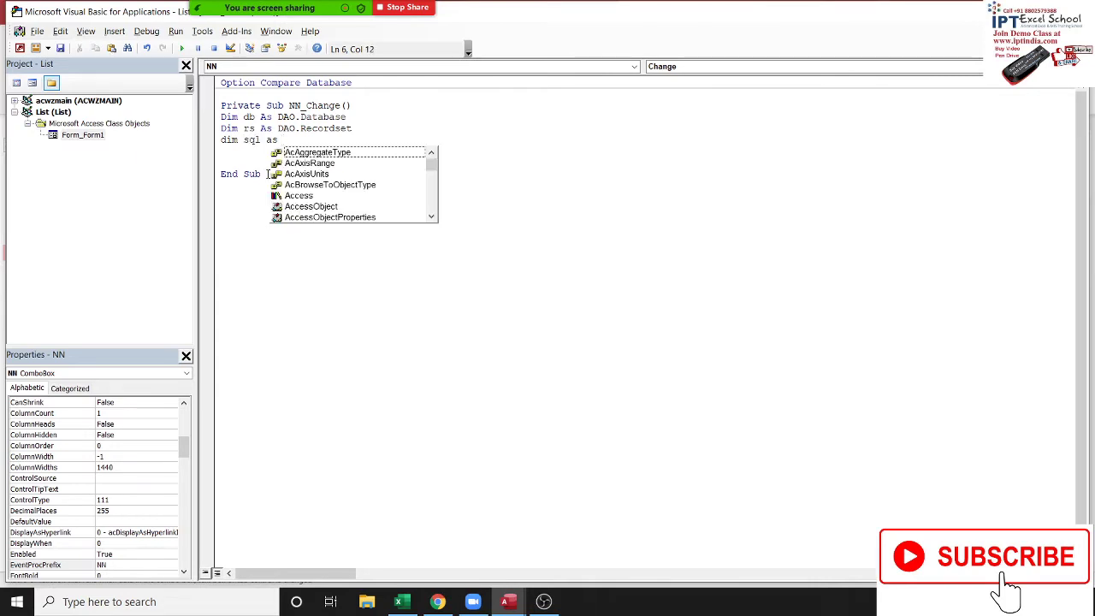
{"action": "type", "text": "str"}
{"action": "key", "text": "Return"}
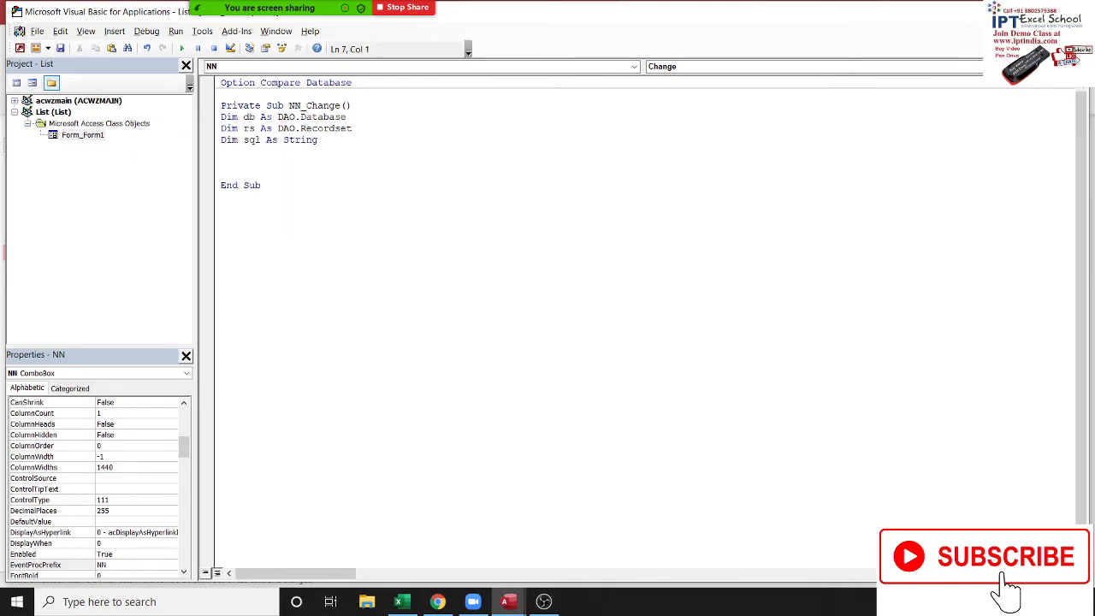
{"action": "key", "text": "Return"}
Paste the filtered SELECT query after SQL= and join its SELECT, FROM and WHERE lines into one
{"action": "type", "text": "SQL"}
{"action": "type", "text": "="}
{"action": "type", "text": "SELECT Data.*, Data.Name FROM Data WHERE (((Data.Name)=[Forms]![Form1]![nn]));"}
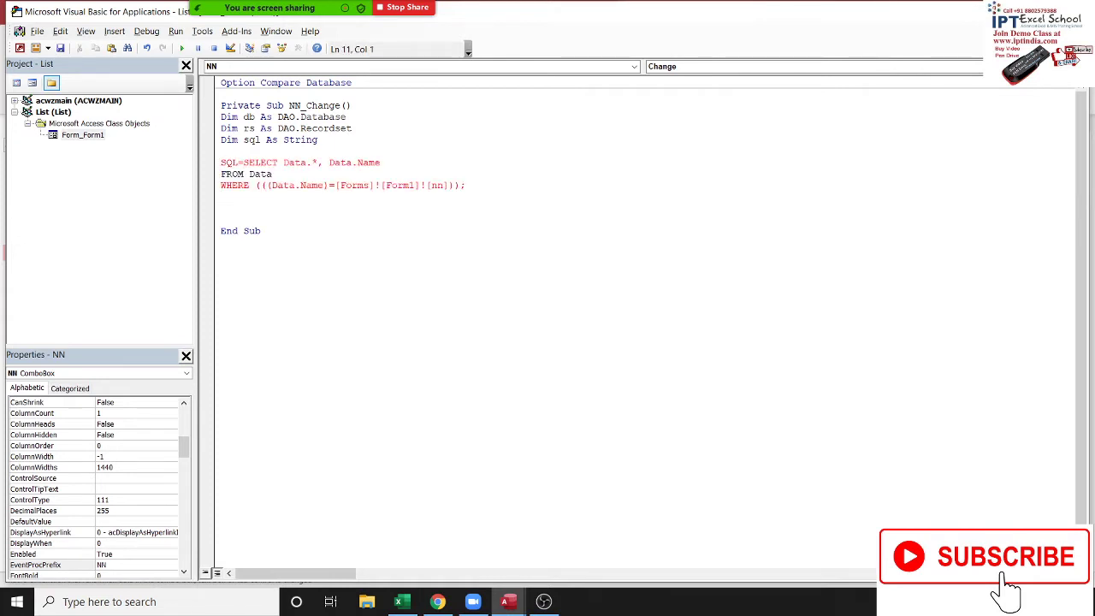
{"action": "left_click", "coordinate": [391, 162]}
{"action": "key", "text": "Delete"}
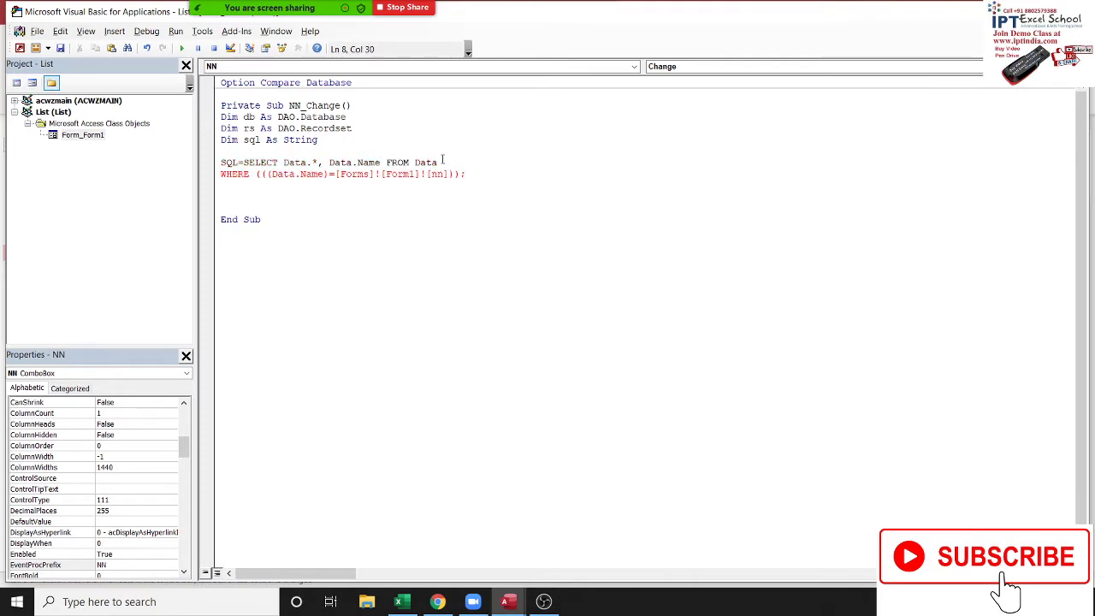
{"action": "key", "text": "Delete"}
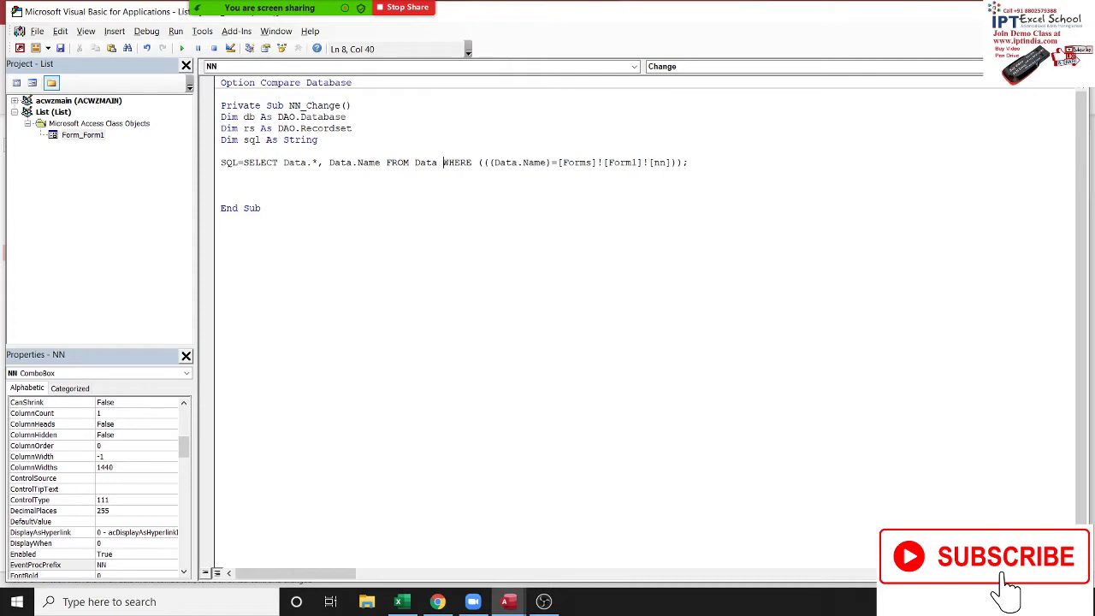
{"action": "left_click", "coordinate": [556, 194]}
{"action": "key", "text": "Return"}
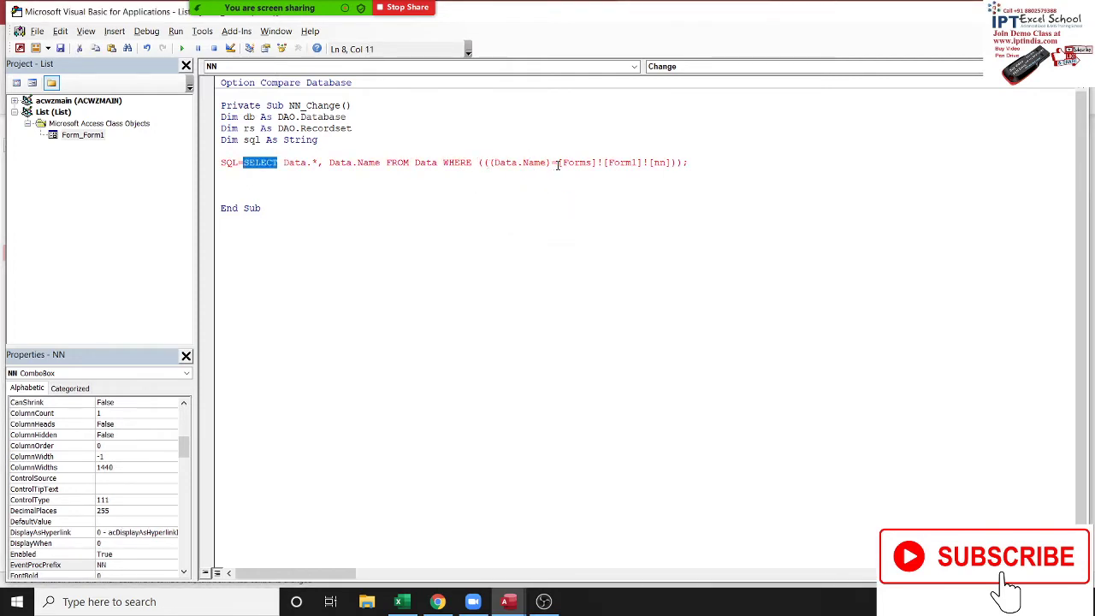
Remove the [Forms]![Form1]![nn] reference and the parentheses around Data.Name from the WHERE condition
{"action": "left_click", "coordinate": [558, 163]}
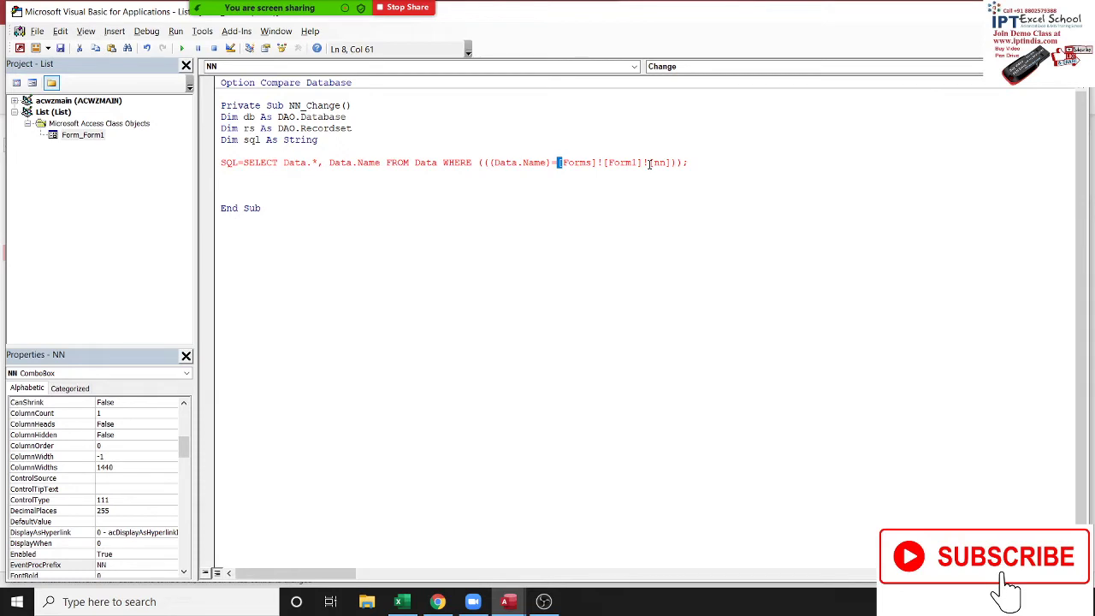
{"action": "key", "text": "Delete"}
{"action": "key", "text": "Delete"}
{"action": "key", "text": "Delete"}
{"action": "key", "text": "Delete"}
{"action": "key", "text": "Delete"}
{"action": "key", "text": "Delete"}
{"action": "key", "text": "Delete"}
{"action": "key", "text": "Delete"}
{"action": "key", "text": "Delete"}
{"action": "key", "text": "Delete"}
{"action": "key", "text": "Delete"}
{"action": "key", "text": "Delete"}
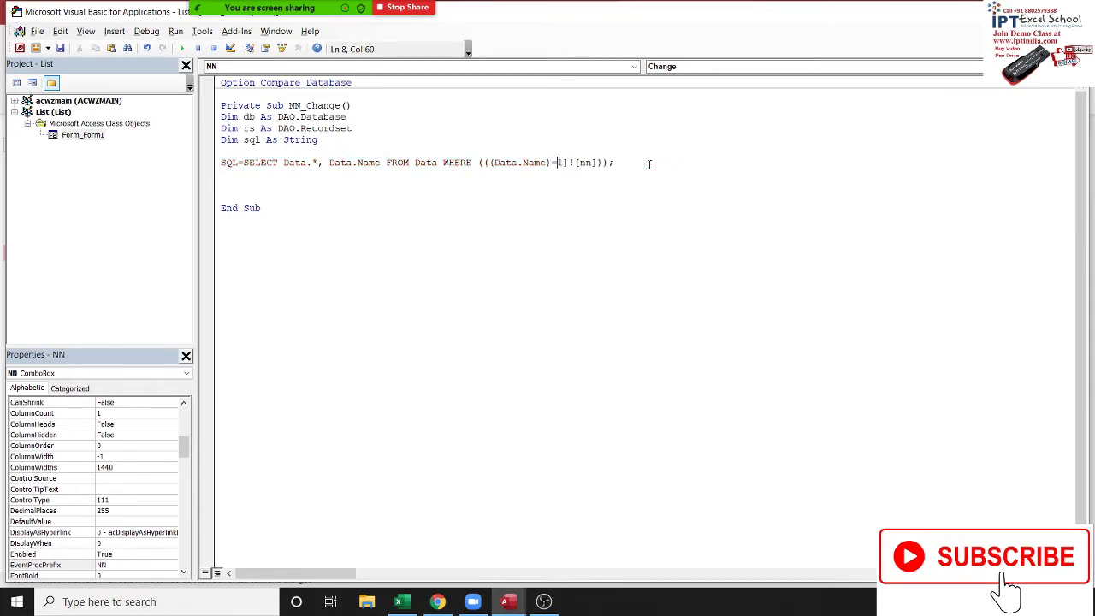
{"action": "key", "text": "Delete"}
{"action": "key", "text": "Delete"}
{"action": "key", "text": "Delete"}
{"action": "key", "text": "Delete"}
{"action": "key", "text": "Delete"}
{"action": "key", "text": "Delete"}
{"action": "key", "text": "Delete"}
{"action": "left_click", "coordinate": [485, 162]}
{"action": "type", "text": "("}
{"action": "key", "text": "Delete"}
{"action": "key", "text": "Delete"}
{"action": "key", "text": "Delete"}
{"action": "left_click", "coordinate": [528, 162]}
{"action": "key", "text": "Delete"}
{"action": "left_click", "coordinate": [560, 162]}
Complete the condition as Data.Name=me.NN.Value, choosing NN and Value from IntelliSense
{"action": "type", "text": "for"}
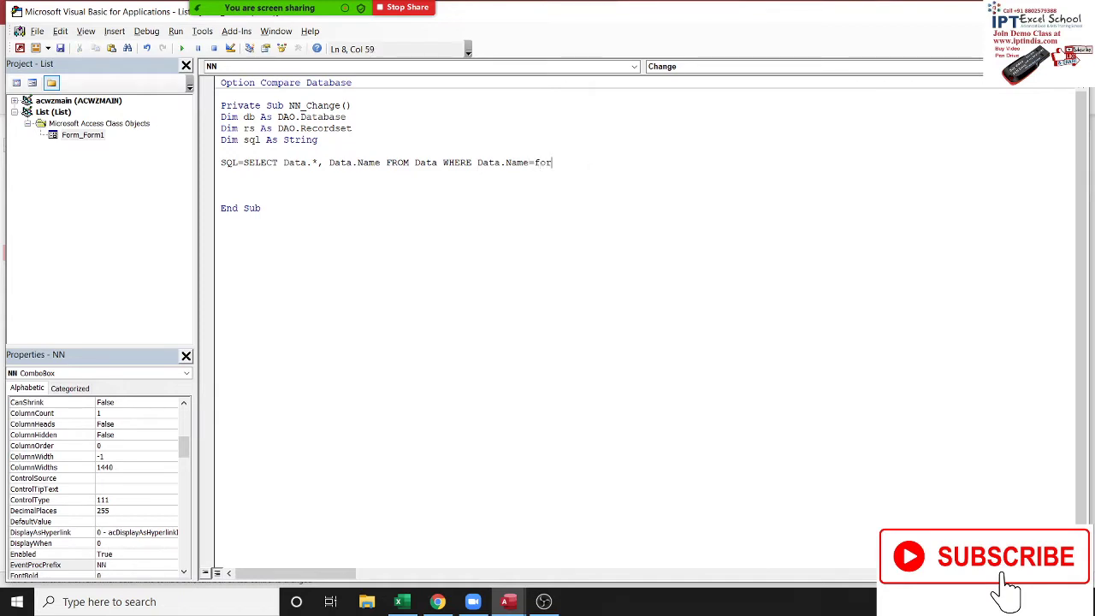
{"action": "type", "text": "m"}
{"action": "type", "text": "1"}
{"action": "key", "text": "BackSpace"}
{"action": "key", "text": "BackSpace"}
{"action": "key", "text": "BackSpace"}
{"action": "key", "text": "BackSpace"}
{"action": "key", "text": "BackSpace"}
{"action": "type", "text": "me."}
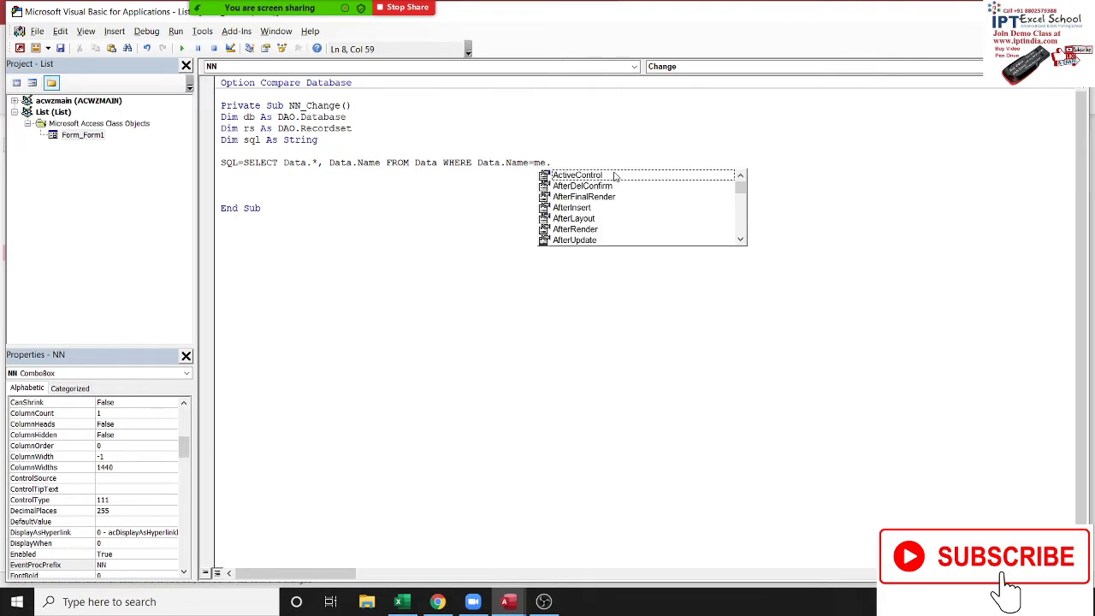
{"action": "type", "text": "co"}
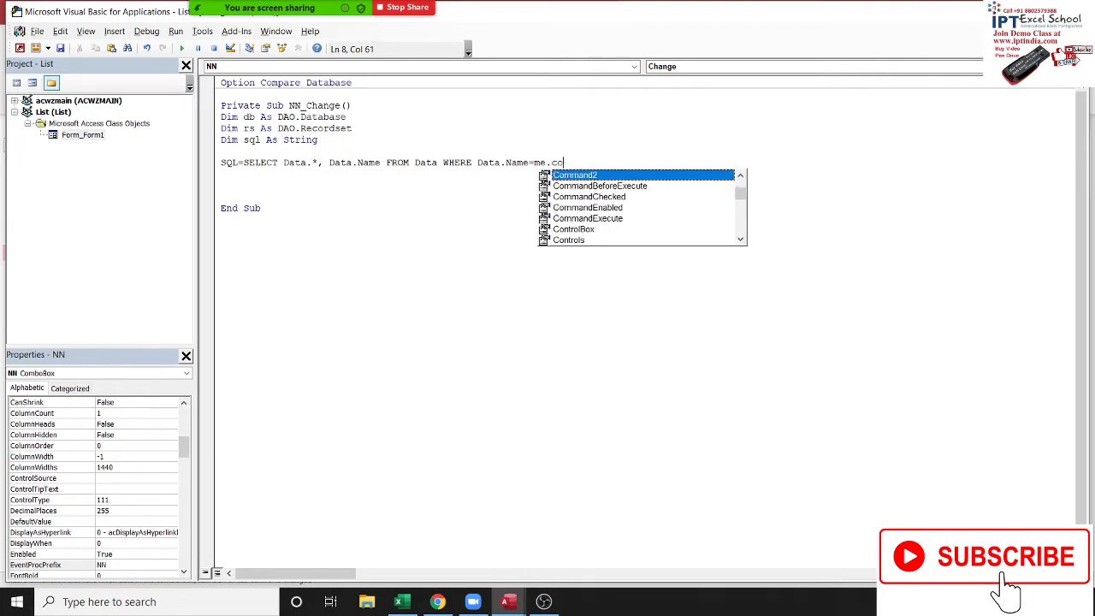
{"action": "type", "text": "m"}
{"action": "key", "text": "BackSpace"}
{"action": "key", "text": "BackSpace"}
{"action": "key", "text": "BackSpace"}
{"action": "type", "text": "n"}
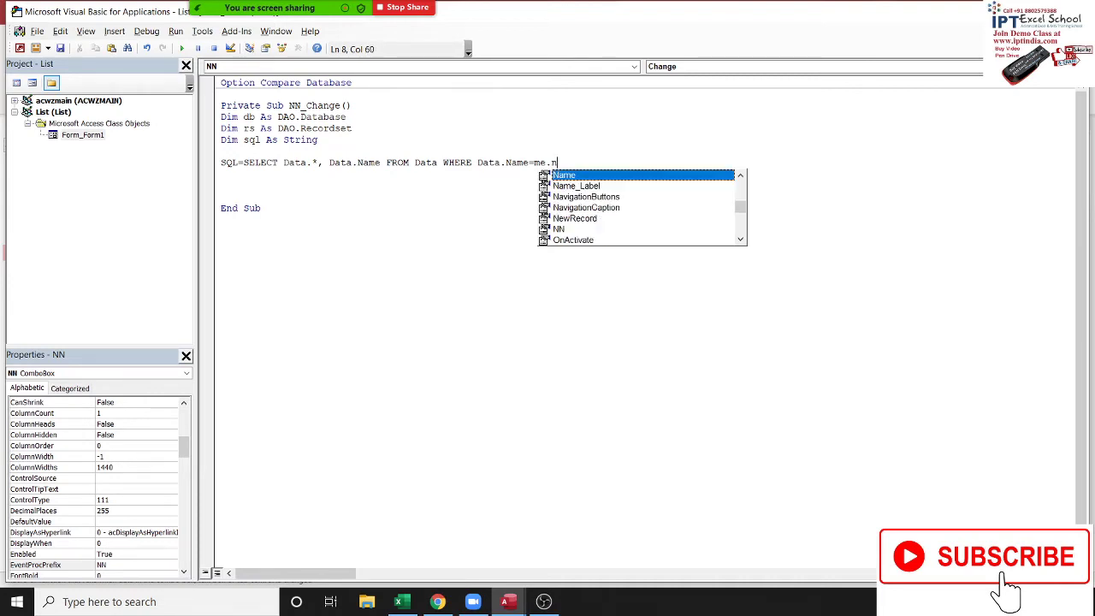
{"action": "type", "text": "n"}
{"action": "key", "text": "Tab"}
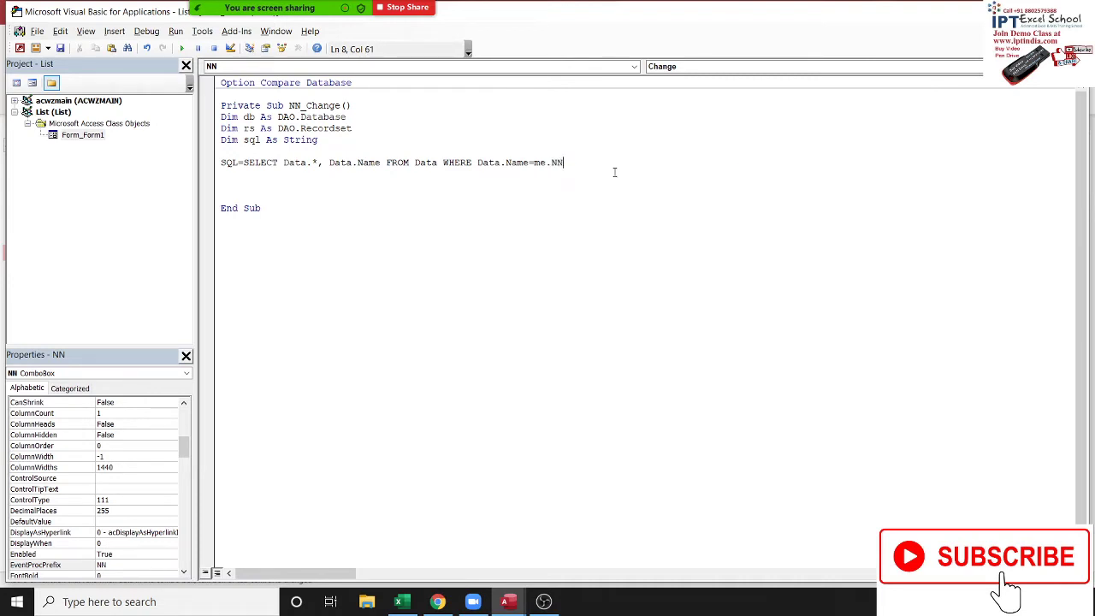
{"action": "type", "text": ".c"}
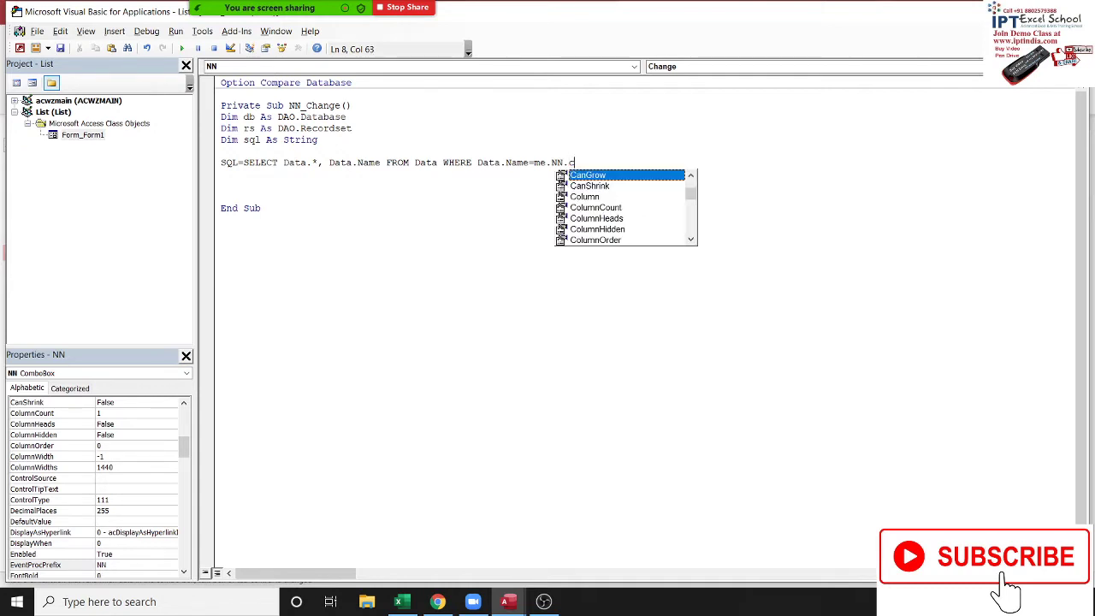
{"action": "type", "text": "l"}
{"action": "key", "text": "BackSpace"}
{"action": "key", "text": "BackSpace"}
{"action": "type", "text": "v"}
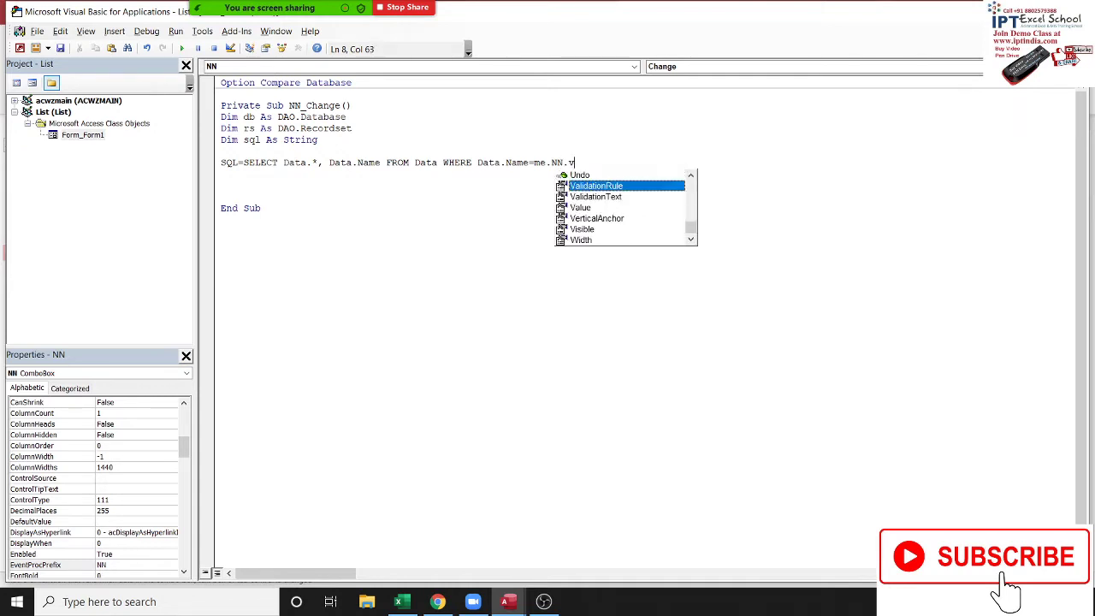
{"action": "type", "text": "a"}
{"action": "type", "text": "l"}
{"action": "key", "text": "Tab"}
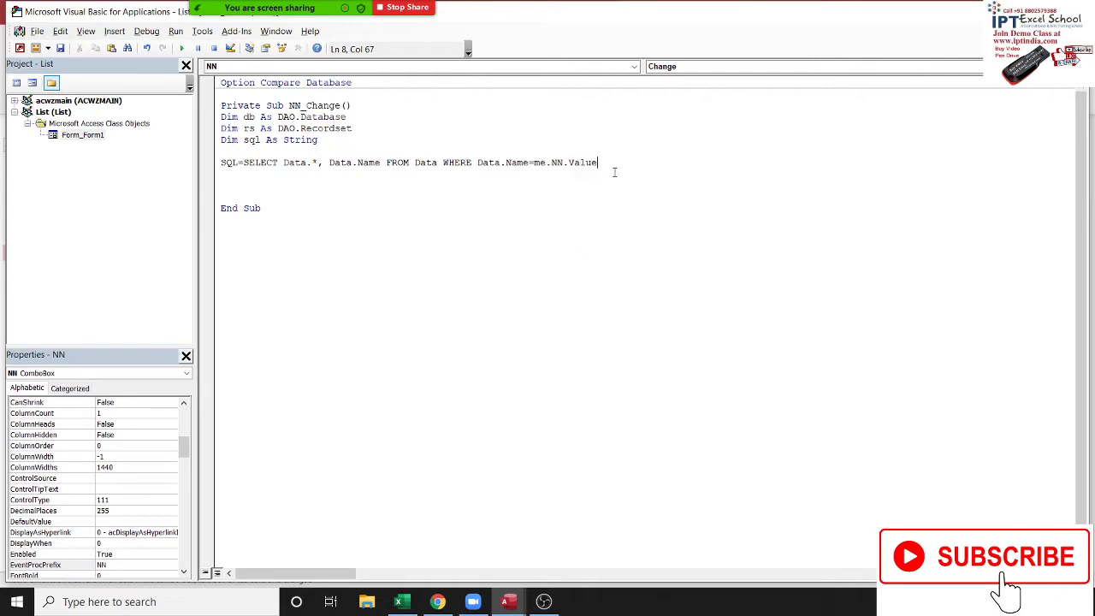
{"action": "left_click", "coordinate": [480, 209]}
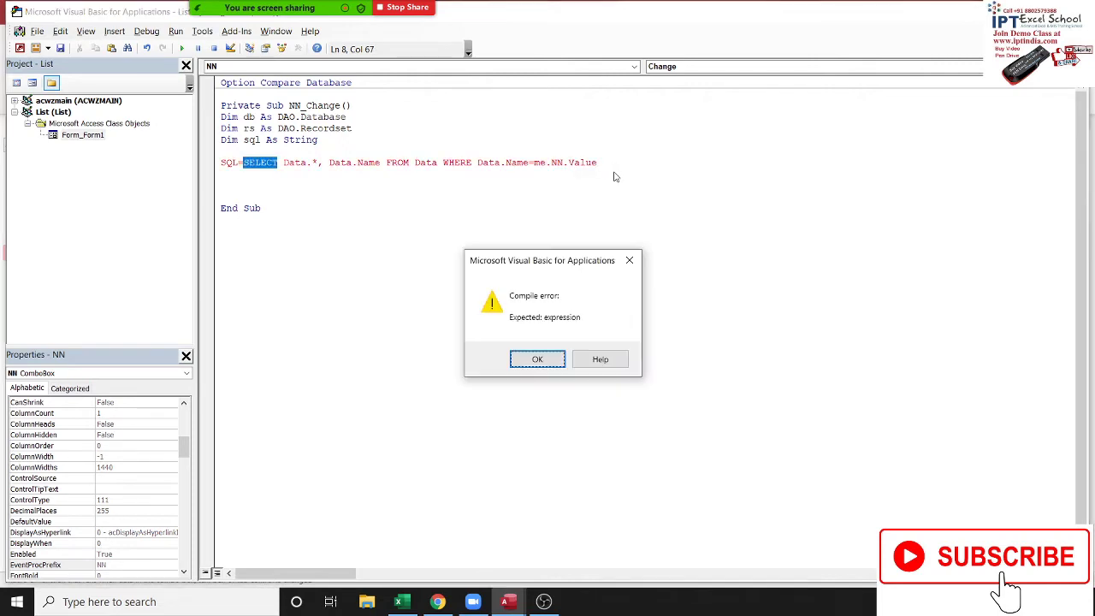
Quote the SQL text and concatenate it as "...Data.Name=" & Me.NN.Value & ";"
{"action": "key", "text": "Return"}
{"action": "left_click", "coordinate": [244, 163]}
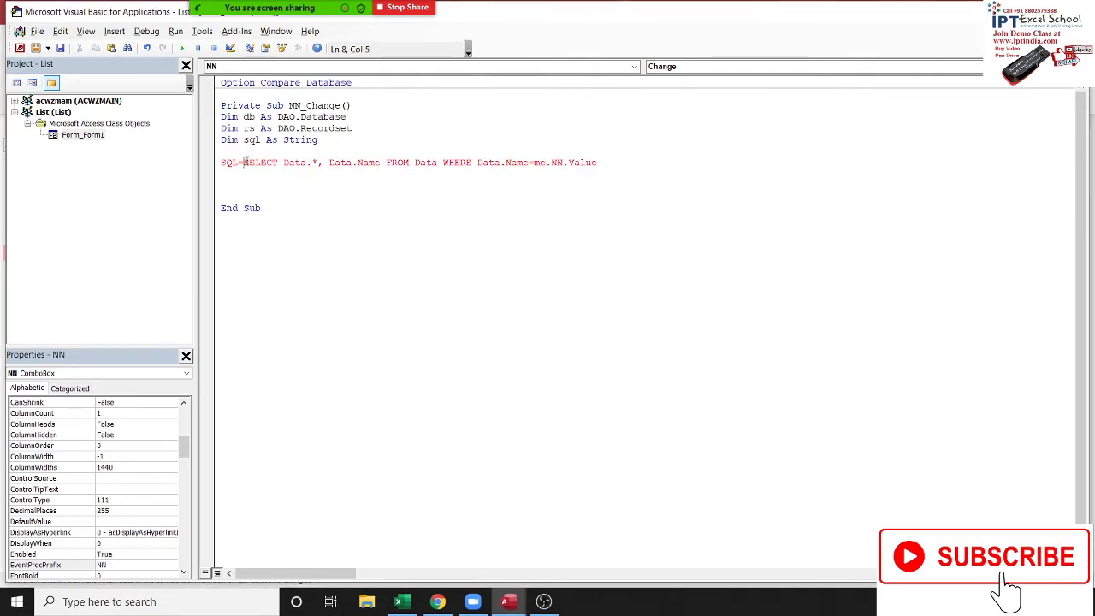
{"action": "type", "text": "\""}
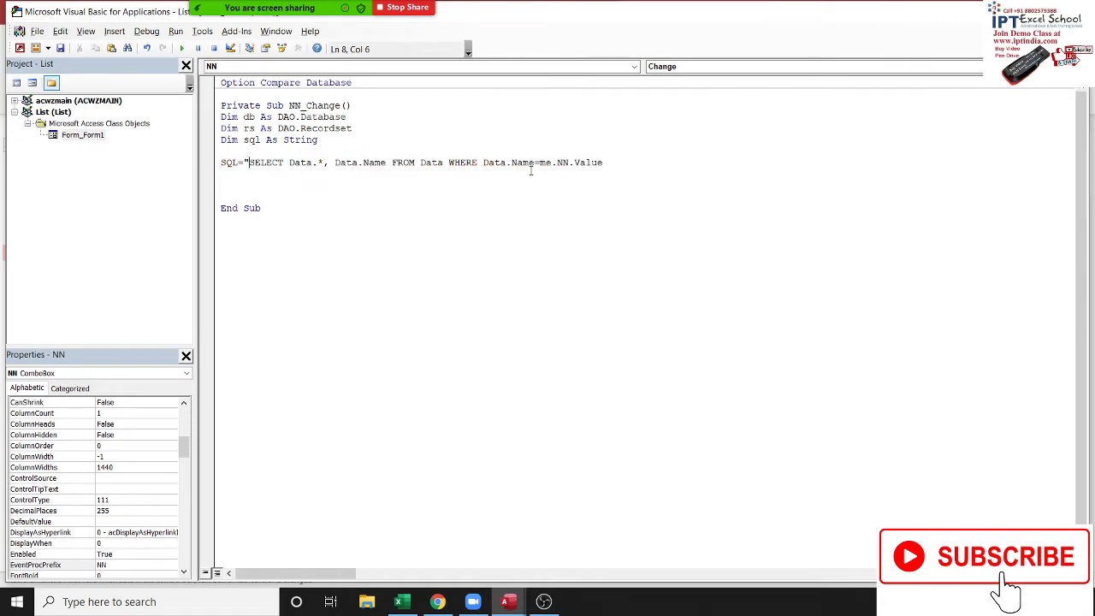
{"action": "left_click", "coordinate": [540, 162]}
{"action": "type", "text": "\" "}
{"action": "type", "text": "& \""}
{"action": "key", "text": "BackSpace"}
{"action": "left_click", "coordinate": [652, 164]}
{"action": "type", "text": "& "}
{"action": "type", "text": "\";"}
{"action": "type", "text": "\""}
{"action": "key", "text": "Return"}
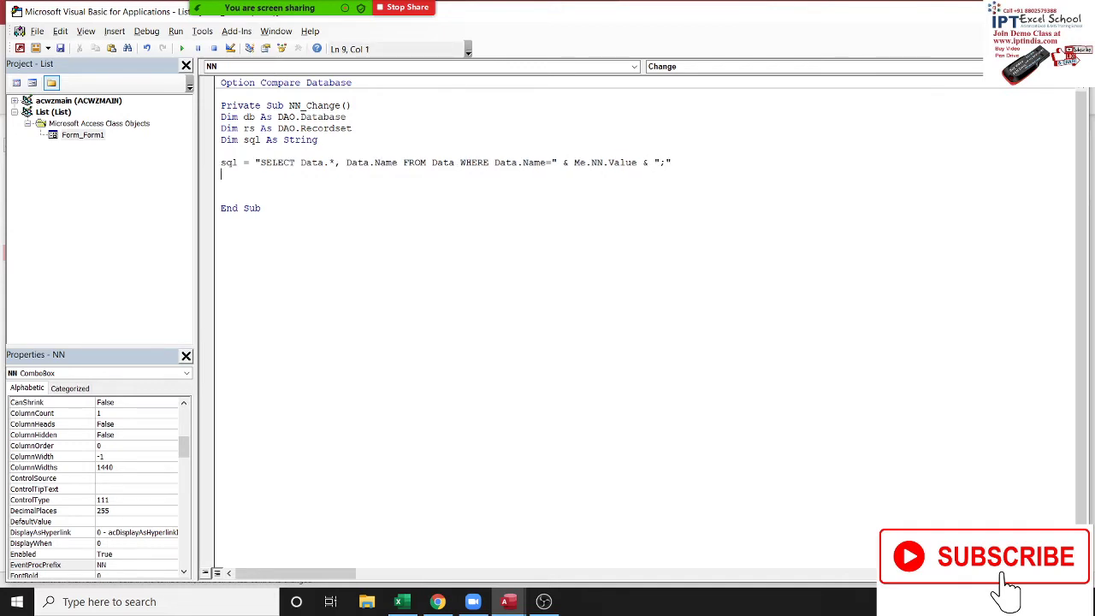
Delete the three leftover pasted SQL lines below the sql assignment, leaving a blank line
{"action": "type", "text": "SELECT Data.*, Data.Name FROM Data WHERE (((Data.Name)=[Forms]![Form1]![nn]));"}
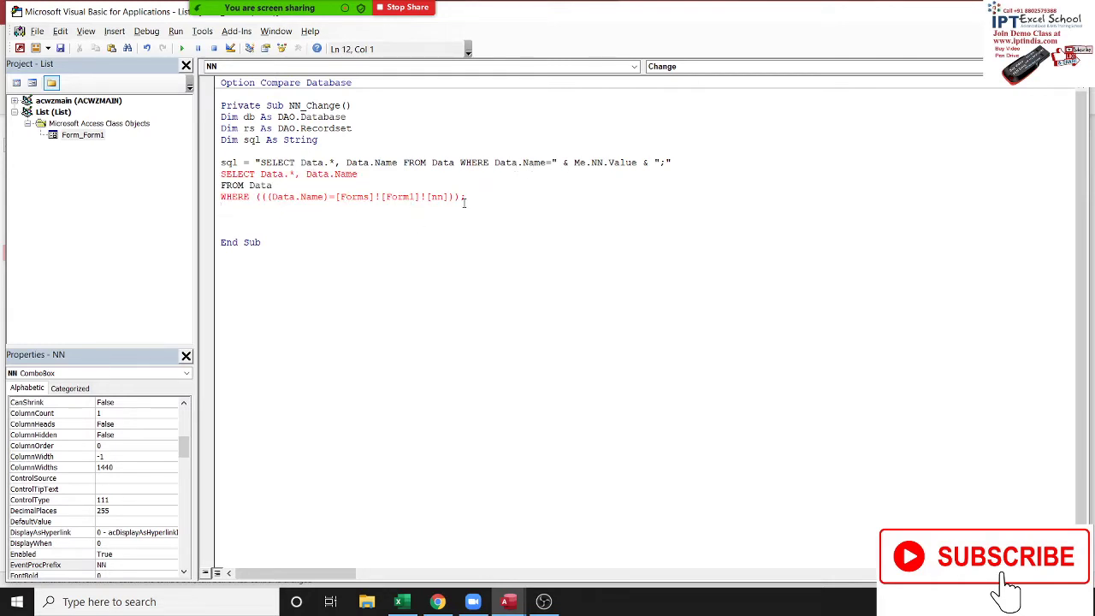
{"action": "left_click_drag", "start_coordinate": [465, 198], "coordinate": [218, 175]}
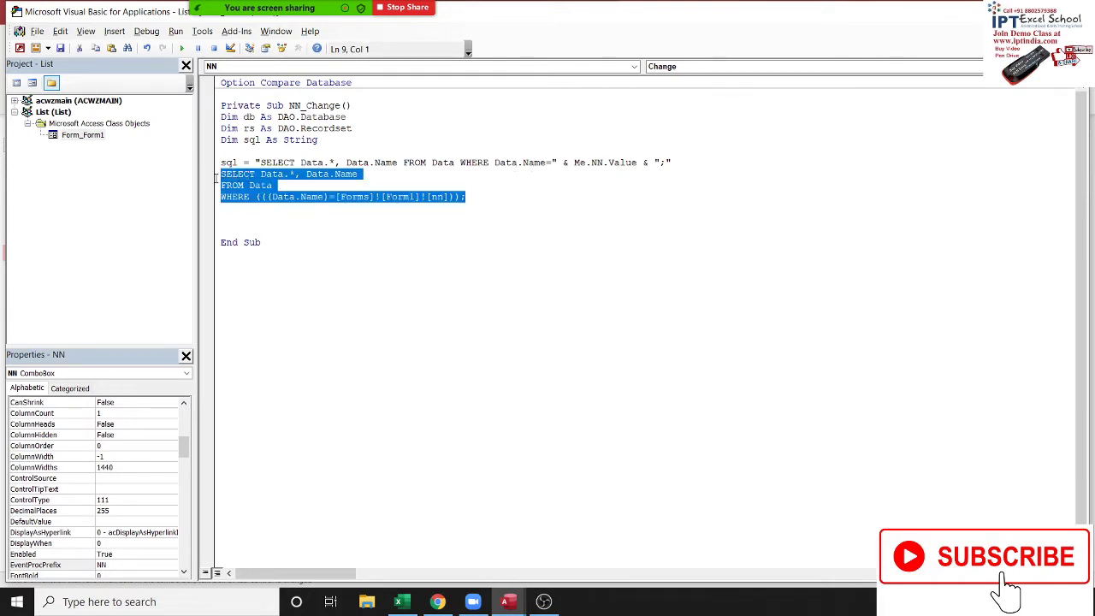
{"action": "key", "text": "Delete"}
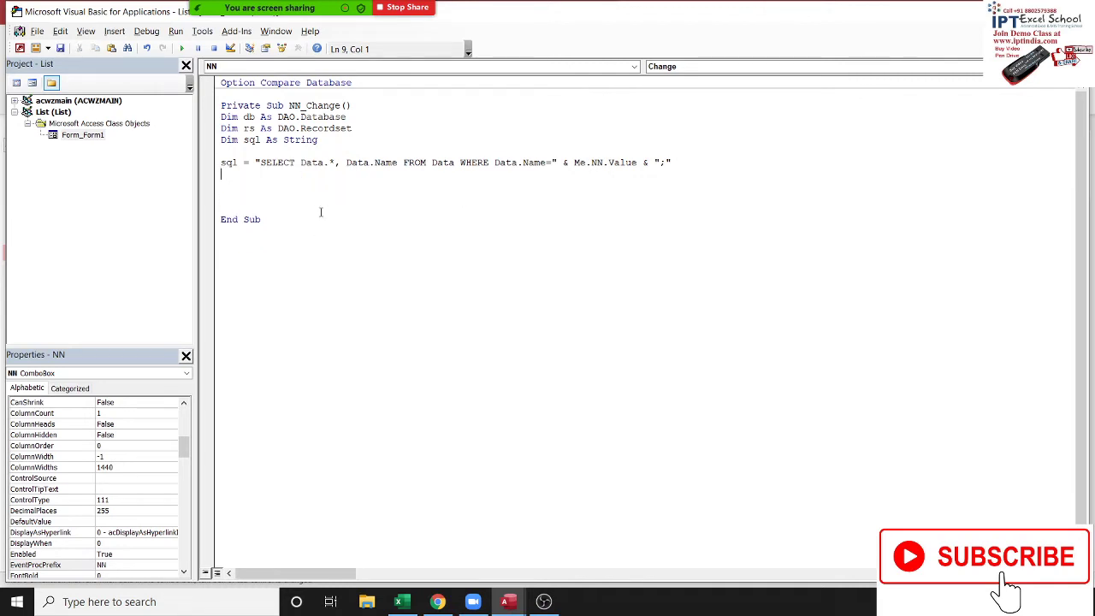
{"action": "key", "text": "Return"}
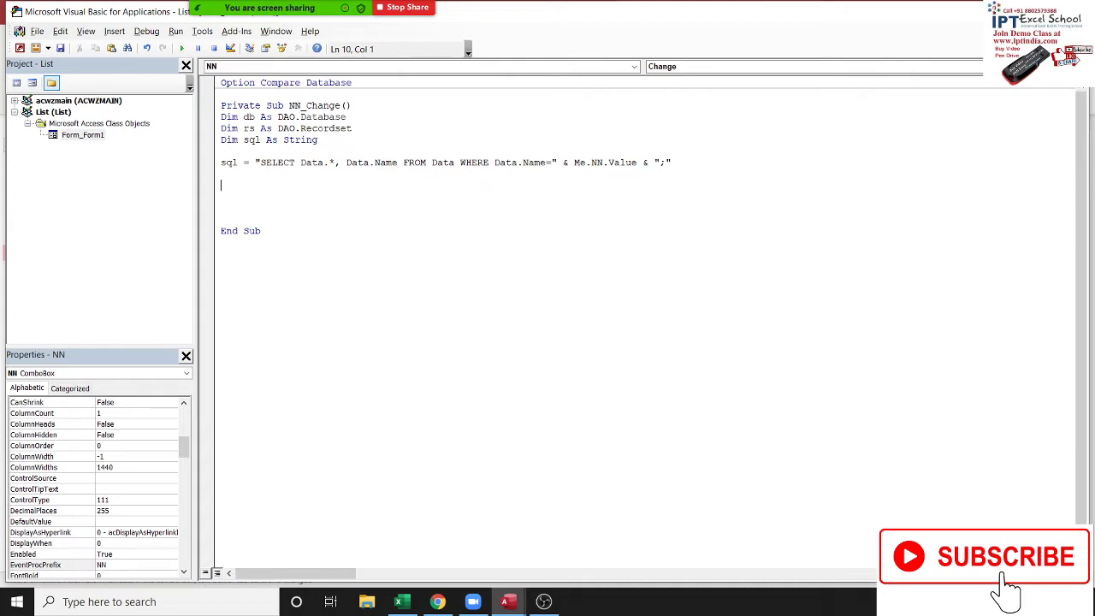
Add the line Set db = cuurentdb to NN_Change
{"action": "type", "text": "set"}
{"action": "type", "text": "rs"}
{"action": "type", "text": "t="}
{"action": "key", "text": "BackSpace"}
{"action": "key", "text": "BackSpace"}
{"action": "key", "text": "BackSpace"}
{"action": "key", "text": "BackSpace"}
{"action": "type", "text": "d"}
{"action": "type", "text": "b"}
{"action": "type", "text": "=cu"}
{"action": "type", "text": "ure"}
{"action": "type", "text": "nt"}
{"action": "type", "text": "db"}
{"action": "type", "text": "'"}
{"action": "key", "text": "BackSpace"}
{"action": "key", "text": "Return"}
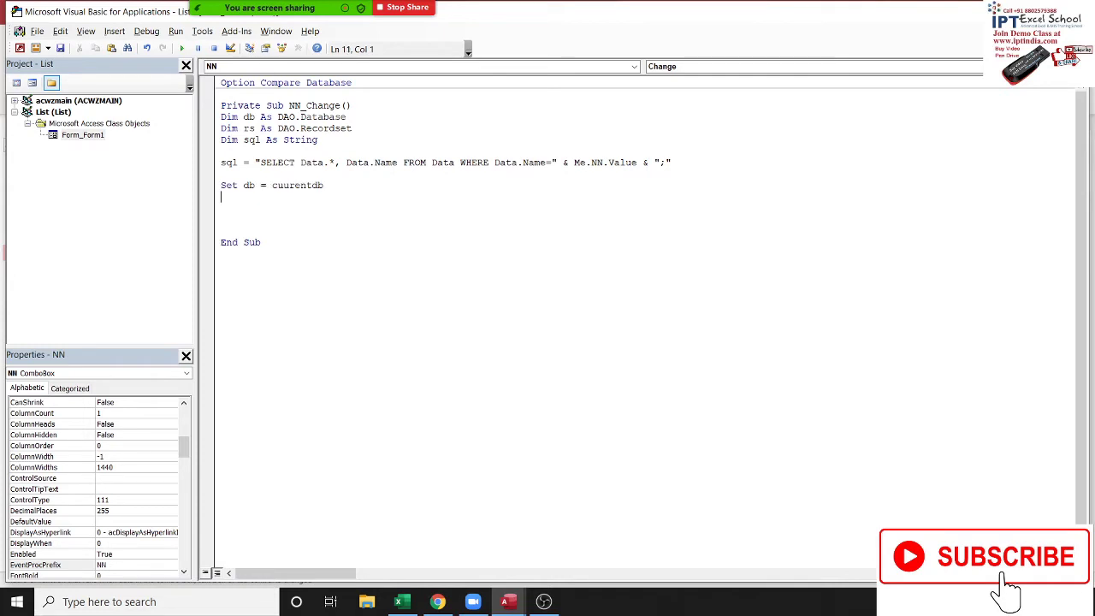
Add Set rs = db.OpenRecordset(sql) to open the recordset from the query string
{"action": "type", "text": "set r"}
{"action": "type", "text": "s"}
{"action": "type", "text": "=db"}
{"action": "type", "text": "."}
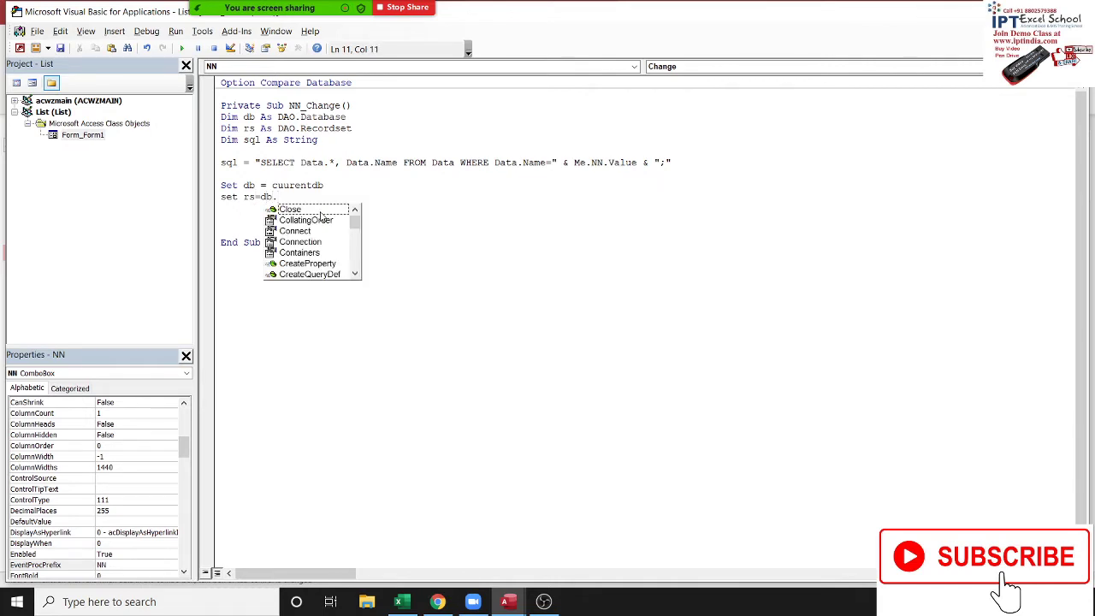
{"action": "type", "text": "op"}
{"action": "key", "text": "Tab"}
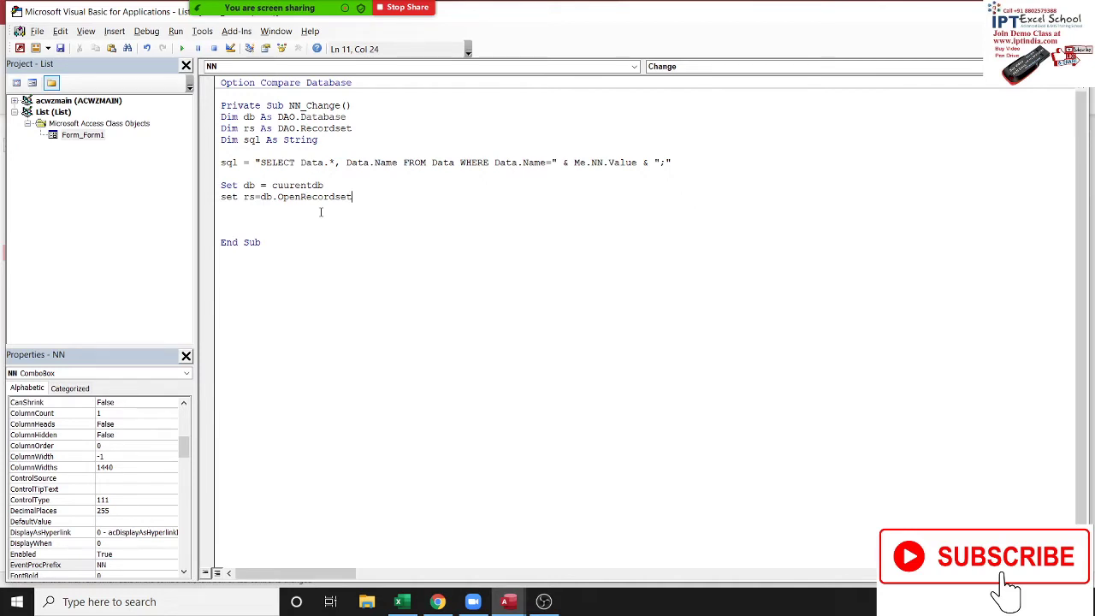
{"action": "type", "text": "(sql"}
{"action": "key", "text": "Return"}
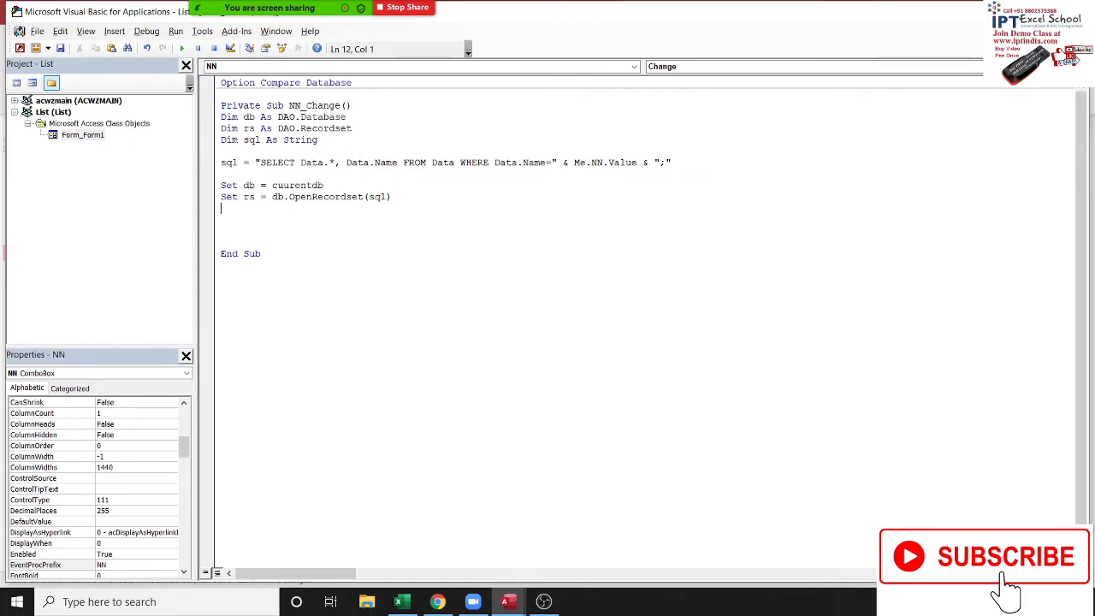
Begin a Me. statement after OpenRecordset, try IntelliSense members, then erase the partial line
{"action": "key", "text": "Return"}
{"action": "type", "text": "me"}
{"action": "type", "text": "."}
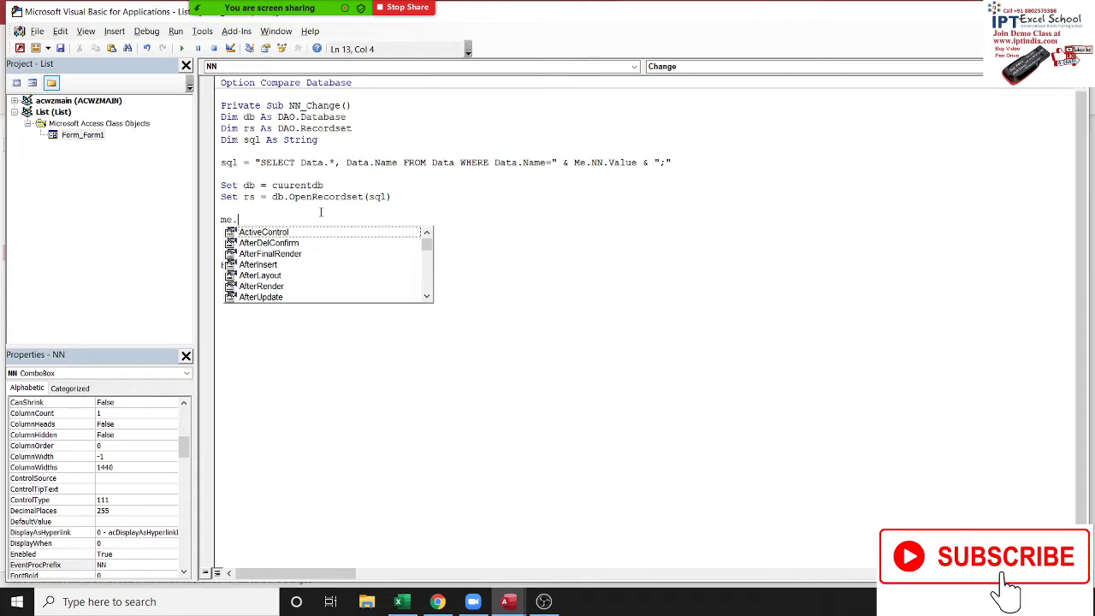
{"action": "type", "text": "l"}
{"action": "key", "text": "BackSpace"}
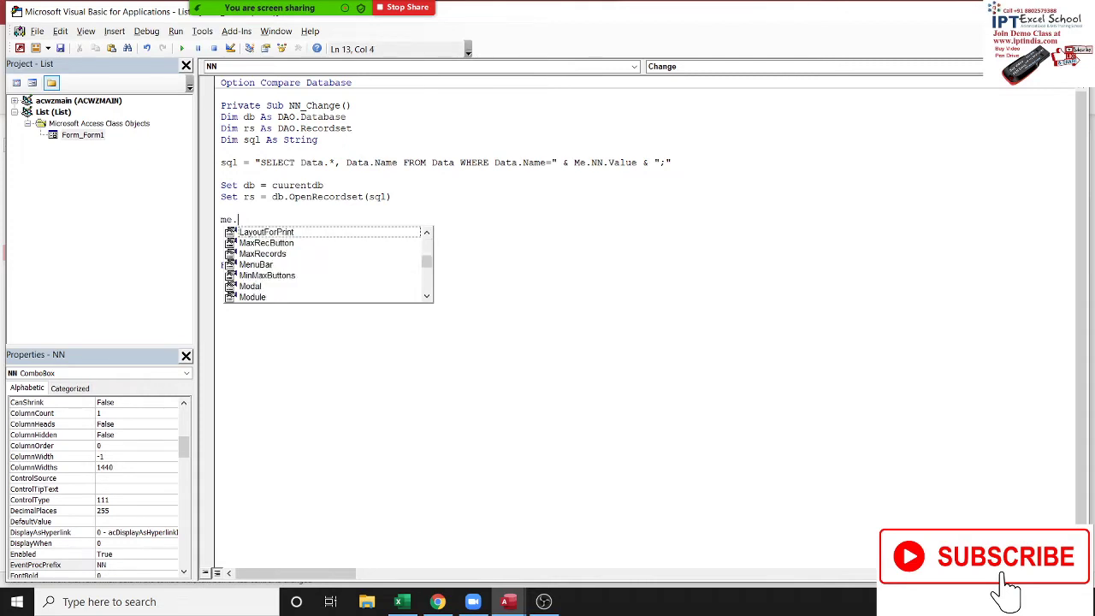
{"action": "type", "text": "n"}
{"action": "key", "text": "Tab"}
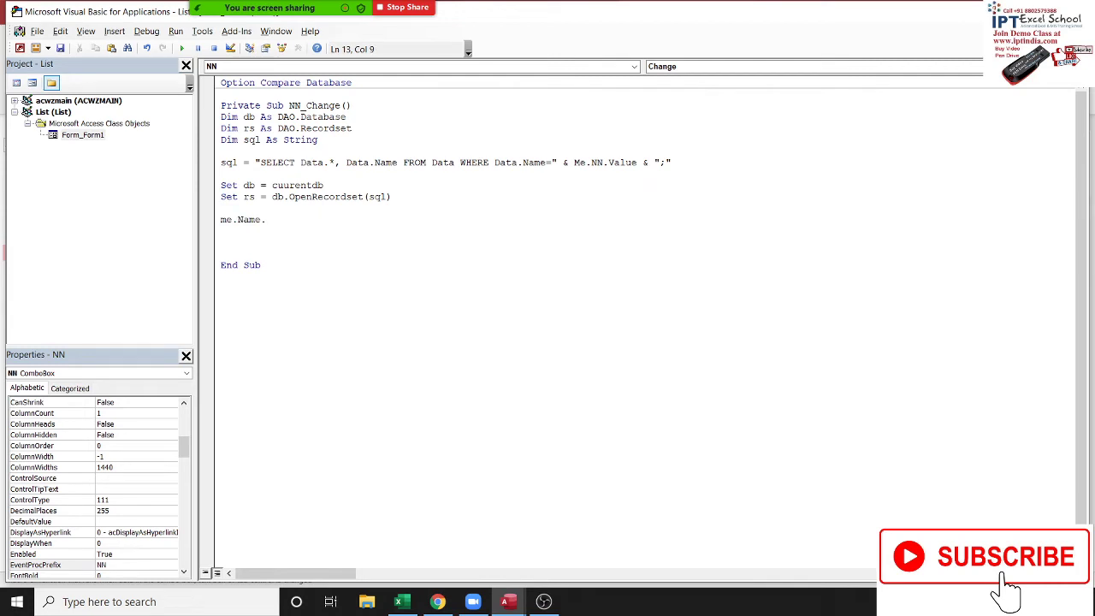
{"action": "key", "text": "BackSpace"}
{"action": "key", "text": "BackSpace"}
{"action": "key", "text": "BackSpace"}
{"action": "key", "text": "BackSpace"}
{"action": "key", "text": "ctrl+space"}
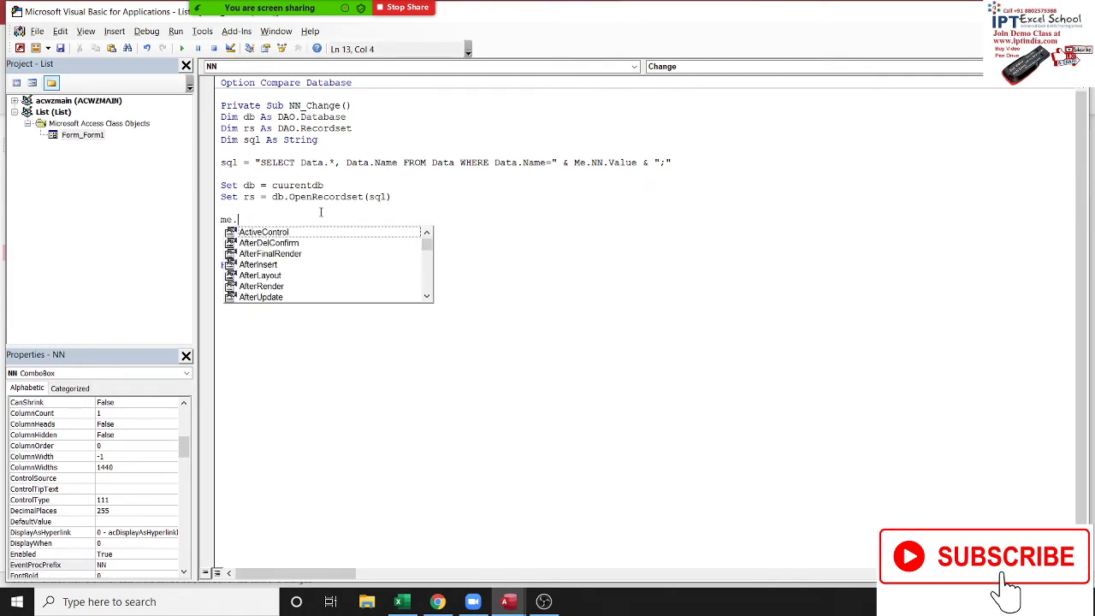
{"action": "type", "text": "lis"}
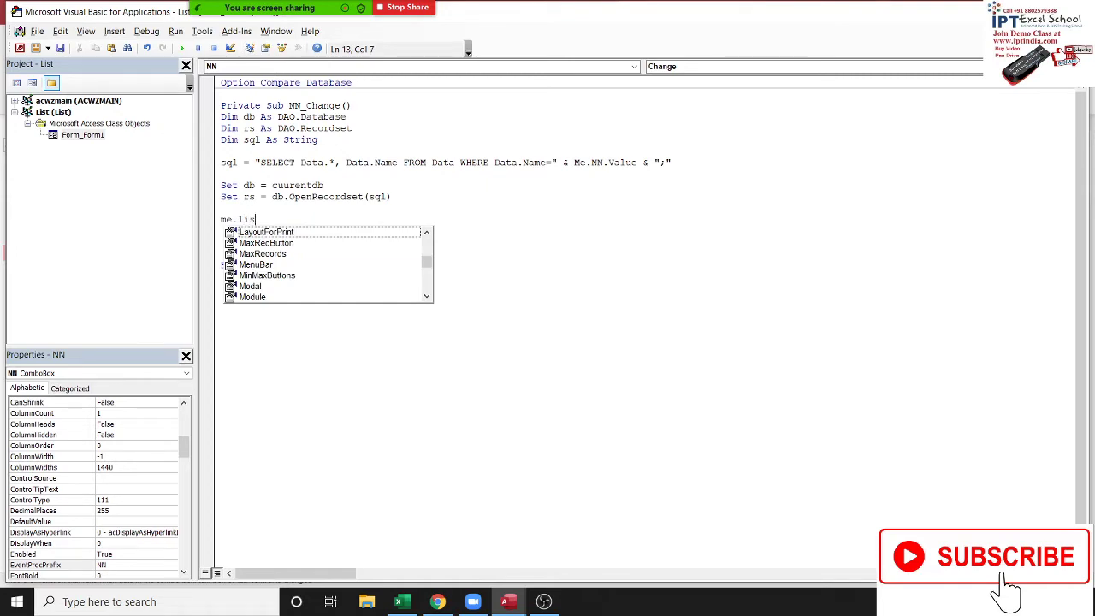
{"action": "key", "text": "BackSpace"}
{"action": "key", "text": "BackSpace"}
{"action": "key", "text": "BackSpace"}
{"action": "key", "text": "BackSpace"}
{"action": "key", "text": "BackSpace"}
{"action": "key", "text": "BackSpace"}
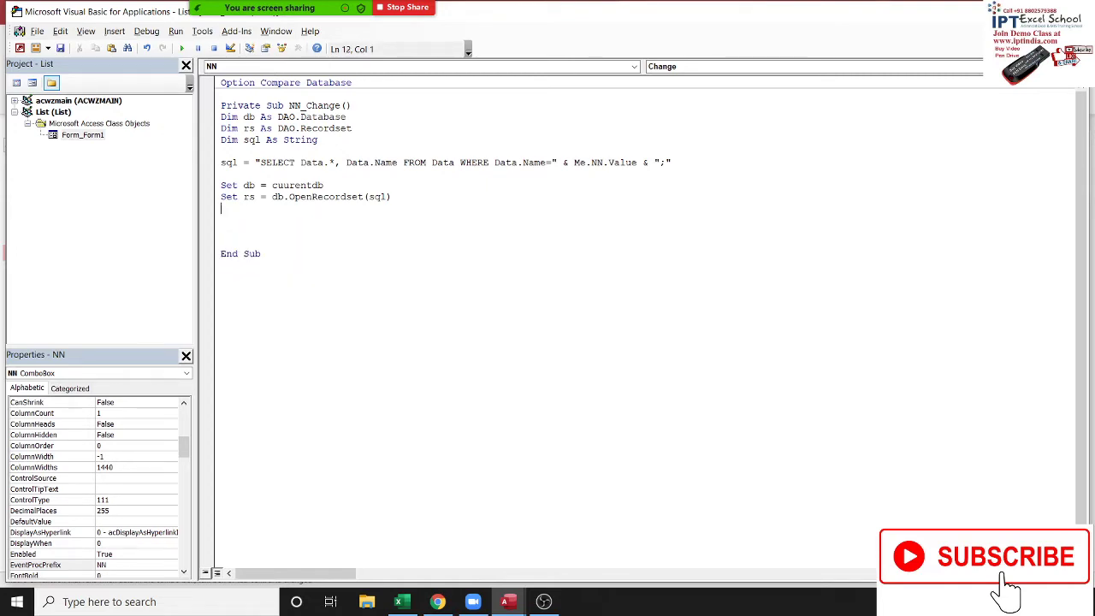
Check the list box's name, Data, in the form designer's property sheet
{"action": "key", "text": "alt+F11"}
{"action": "left_click", "coordinate": [448, 358]}
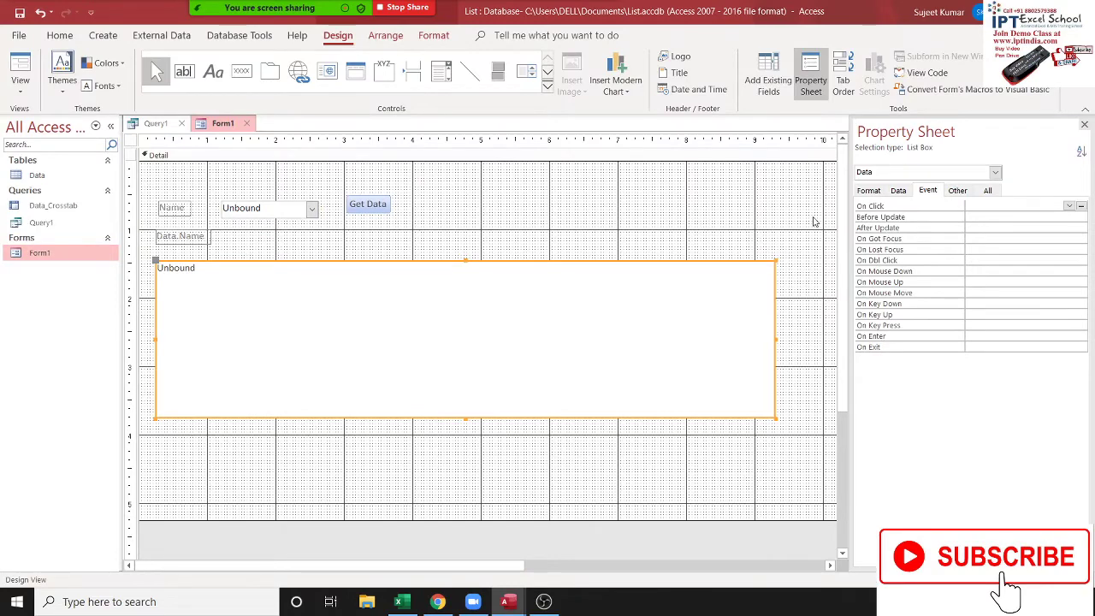
{"action": "left_click", "coordinate": [870, 192]}
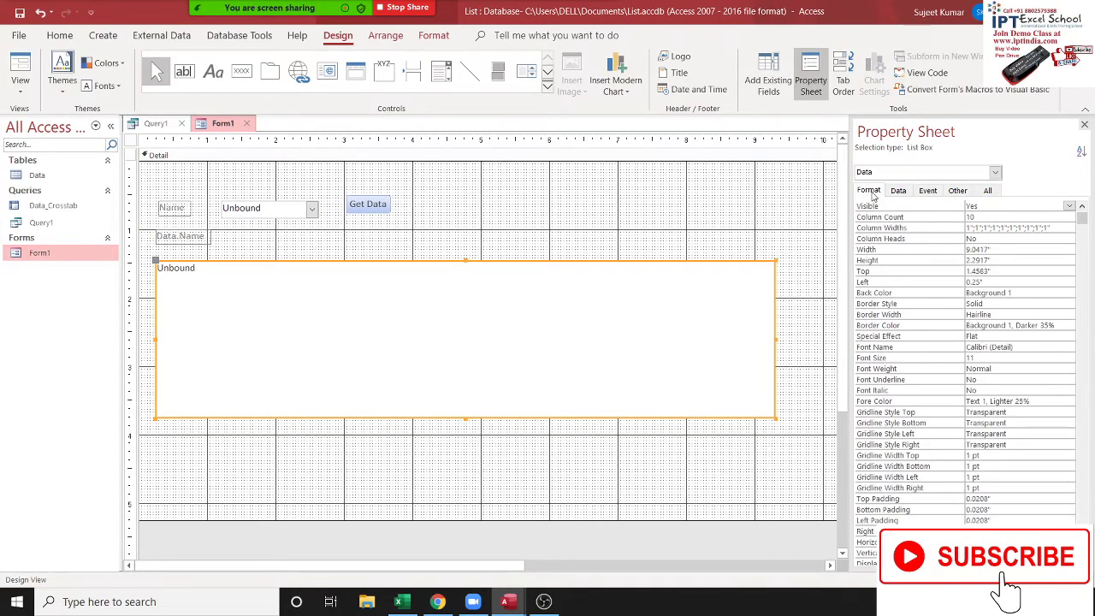
{"action": "left_click", "coordinate": [987, 189]}
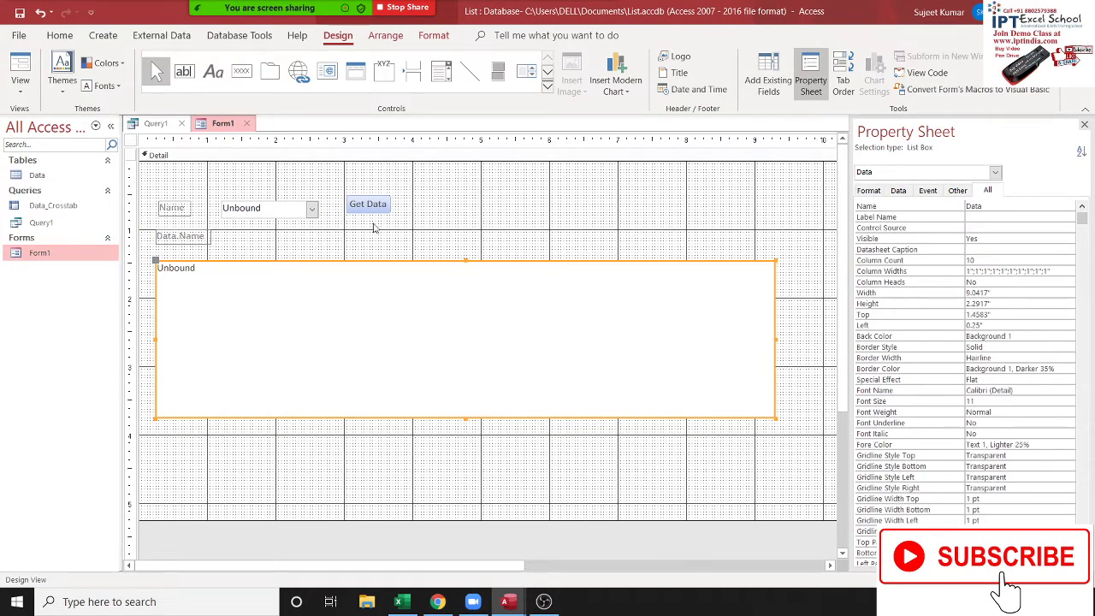
{"action": "key", "text": "alt+F11"}
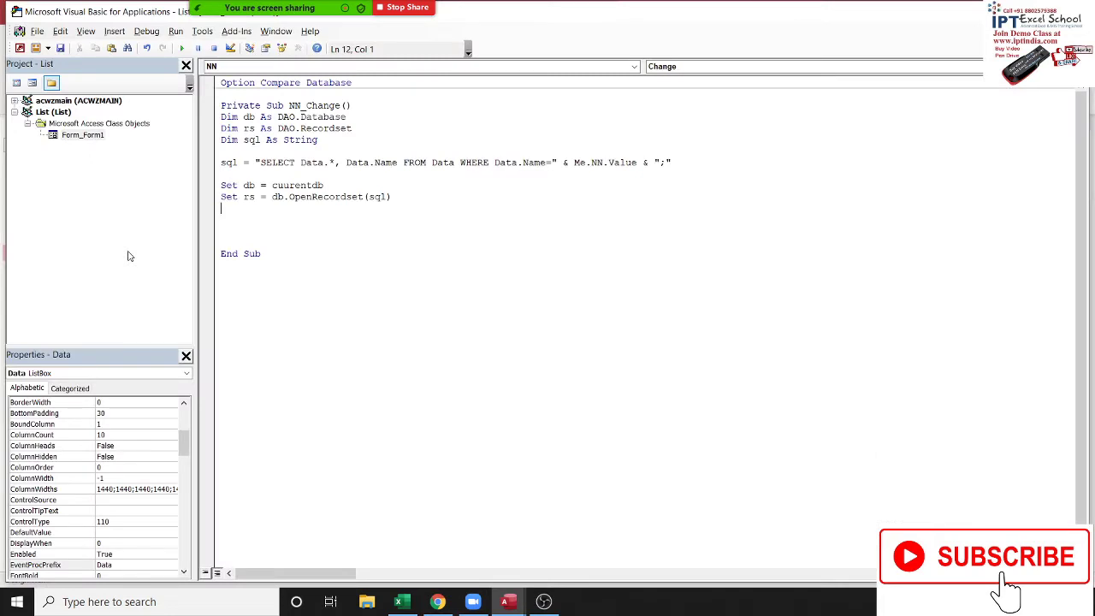
Write Me.Data.List = rs on a new line after OpenRecordset
{"action": "type", "text": "data"}
{"action": "key", "text": "BackSpace"}
{"action": "key", "text": "BackSpace"}
{"action": "key", "text": "BackSpace"}
{"action": "key", "text": "BackSpace"}
{"action": "key", "text": "BackSpace"}
{"action": "key", "text": "Return"}
{"action": "type", "text": "me"}
{"action": "type", "text": ".da"}
{"action": "key", "text": "Tab"}
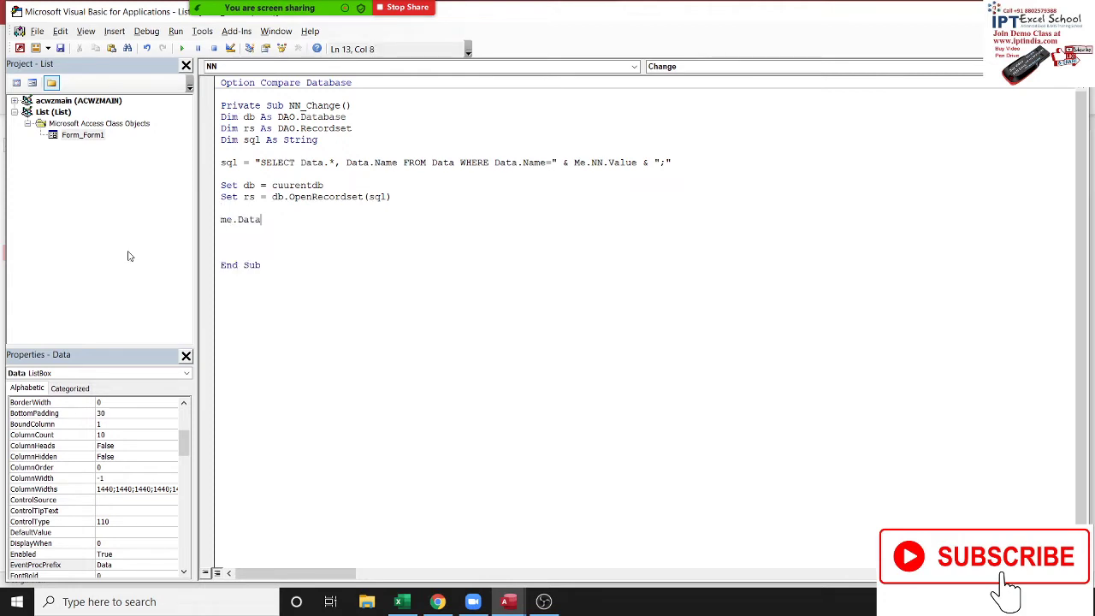
{"action": "type", "text": "."}
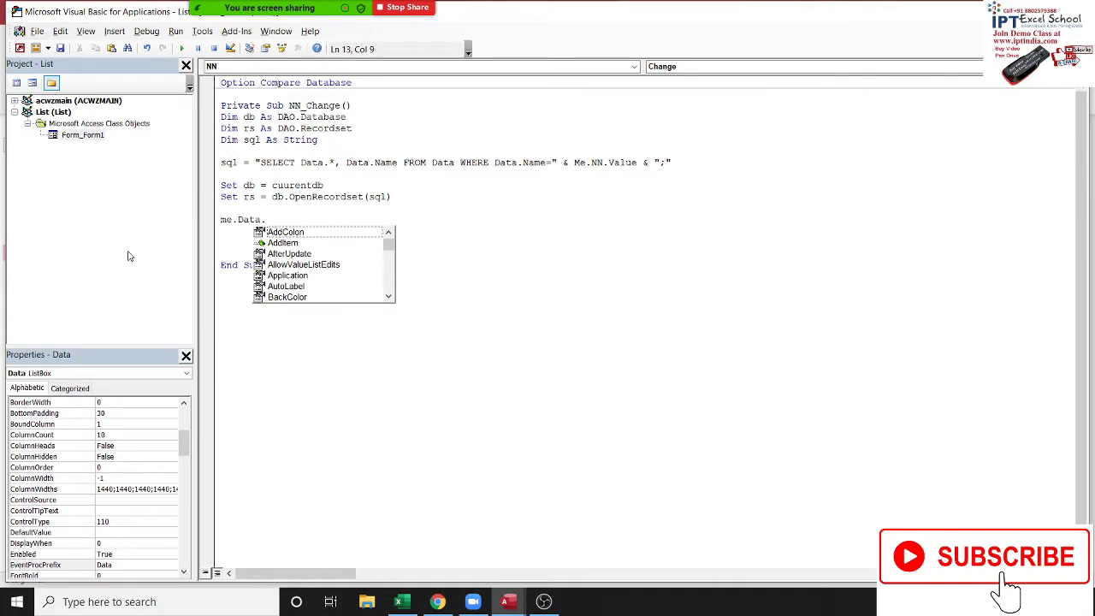
{"action": "type", "text": "lis"}
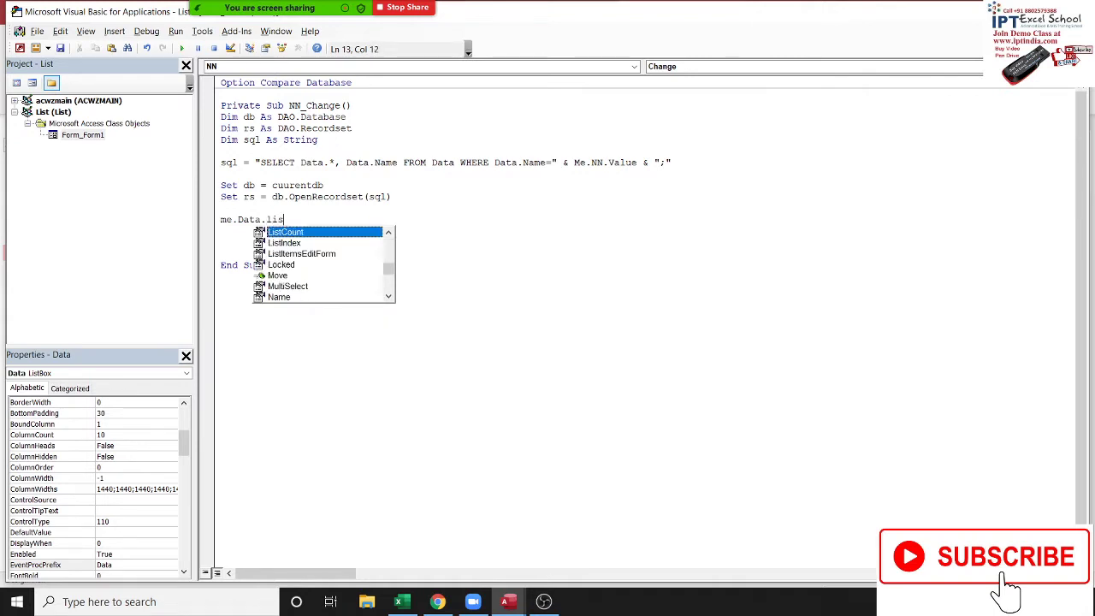
{"action": "type", "text": "t"}
{"action": "key", "text": "Tab"}
{"action": "key", "text": "BackSpace"}
{"action": "key", "text": "BackSpace"}
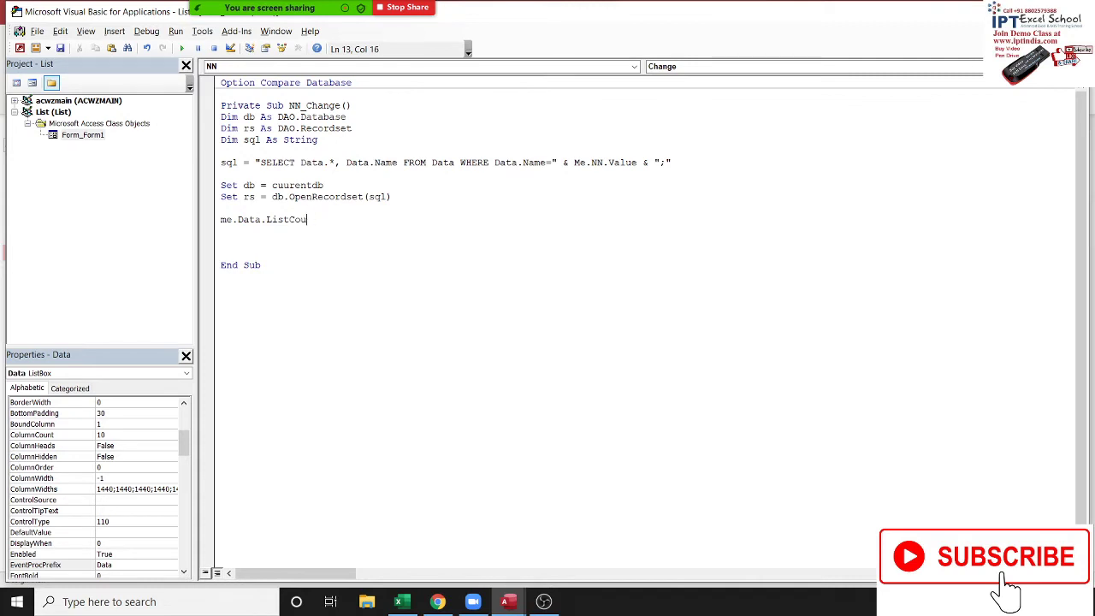
{"action": "key", "text": "BackSpace"}
{"action": "key", "text": "BackSpace"}
{"action": "key", "text": "BackSpace"}
{"action": "type", "text": "="}
{"action": "type", "text": "r"}
{"action": "type", "text": "s"}
Commit the new line and close Form1's design view, saving the changes
{"action": "left_click", "coordinate": [284, 243]}
{"action": "mouse_move", "coordinate": [508, 601]}
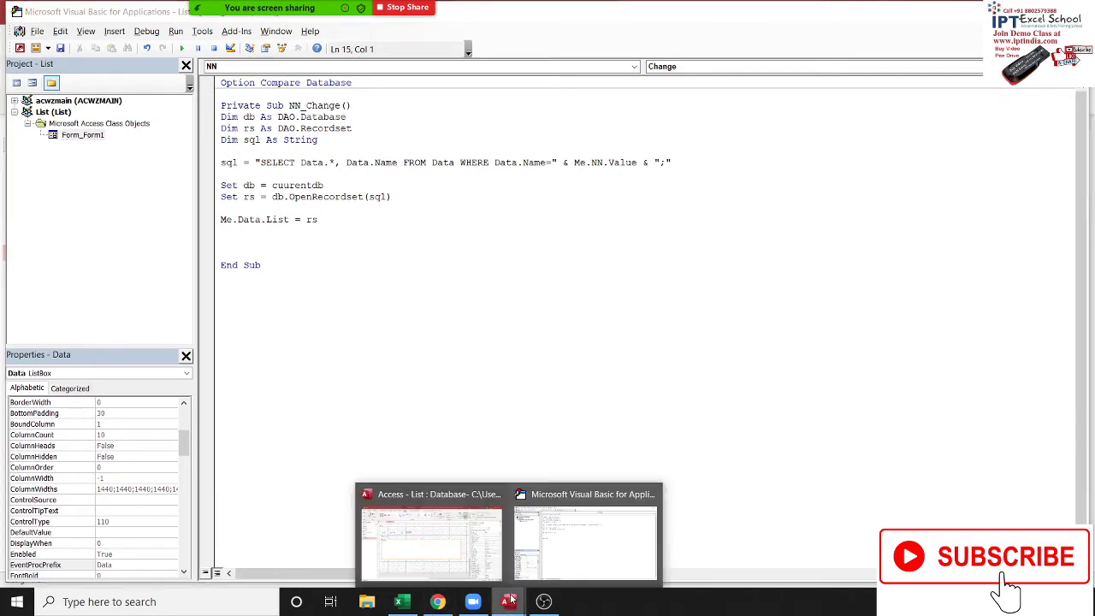
{"action": "left_click", "coordinate": [465, 570]}
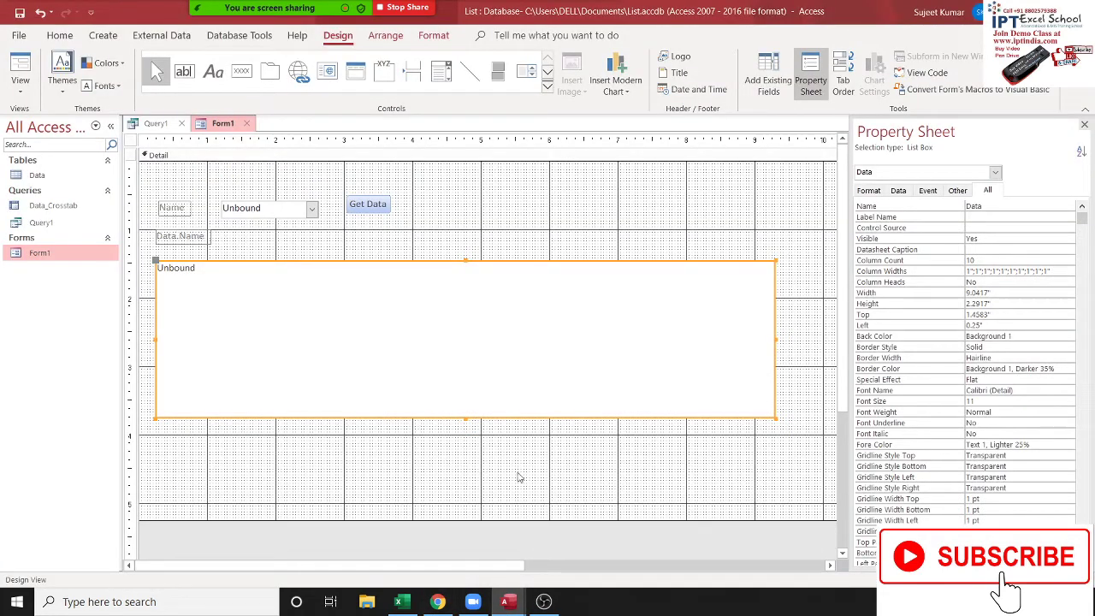
{"action": "left_click", "coordinate": [247, 124]}
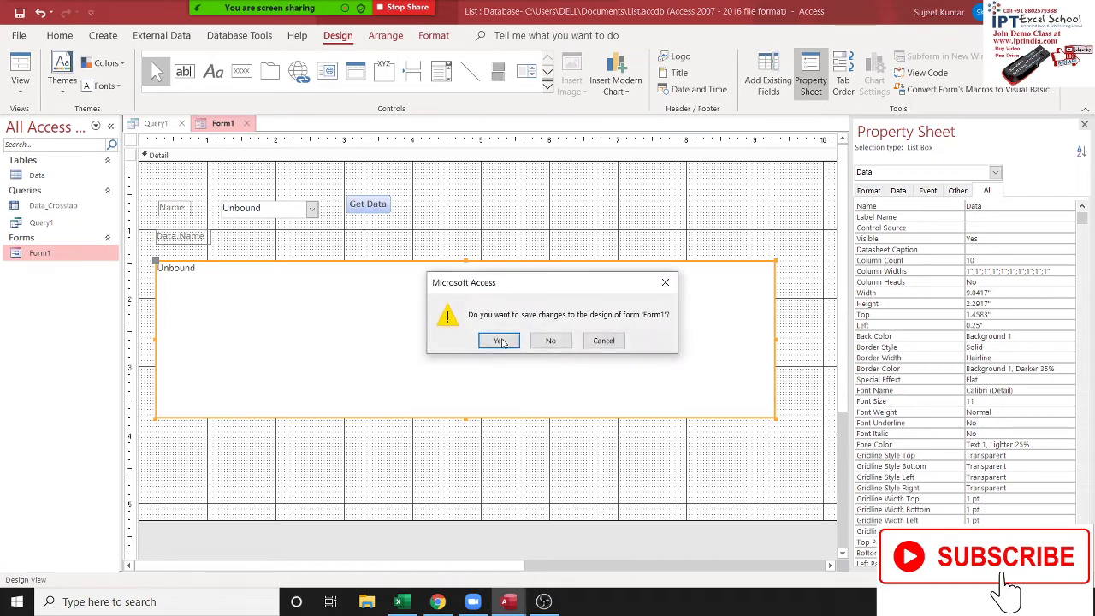
{"action": "left_click", "coordinate": [498, 340]}
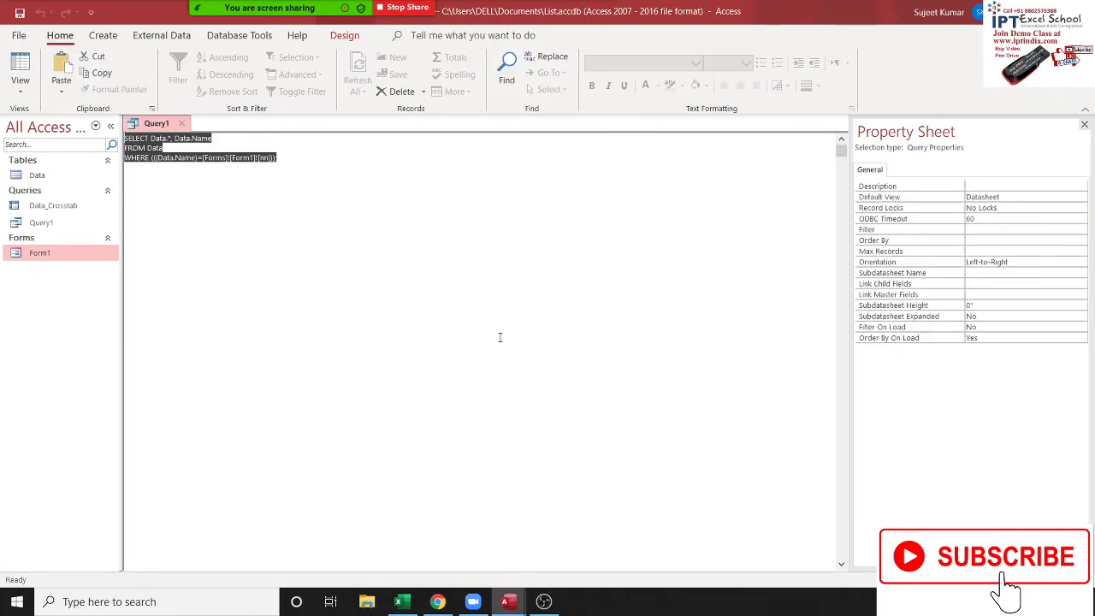
Open Form1 in Form View and pick Dev from the Name combo box
{"action": "double_click", "coordinate": [91, 258]}
{"action": "left_click", "coordinate": [309, 178]}
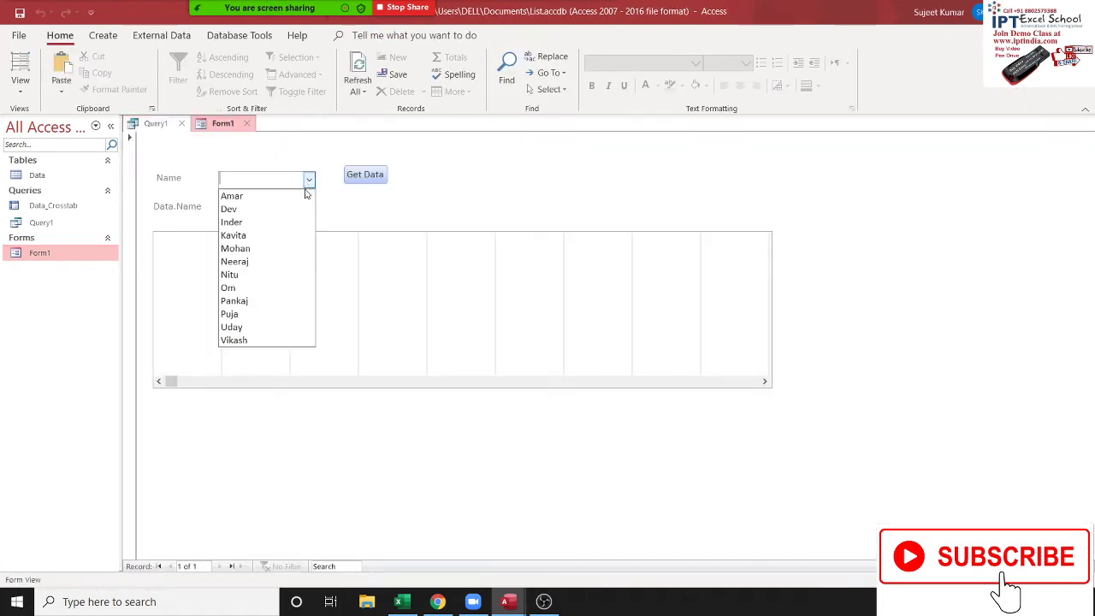
{"action": "left_click", "coordinate": [277, 215]}
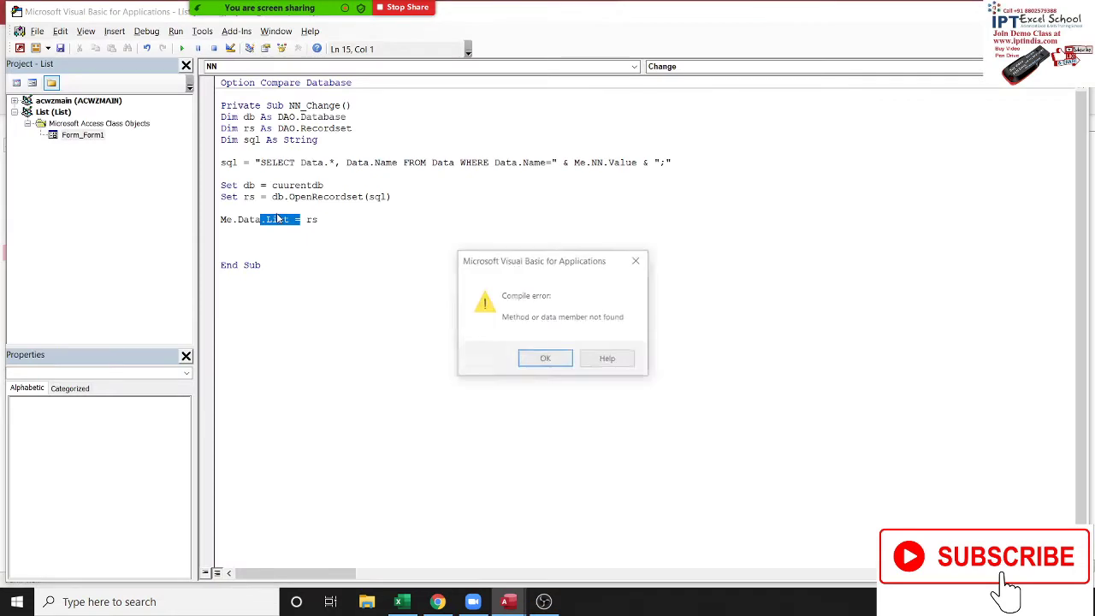
Dismiss the compile error, delete the Me.Data.List = rs line and reset the code
{"action": "left_click", "coordinate": [530, 363]}
{"action": "left_click", "coordinate": [380, 247]}
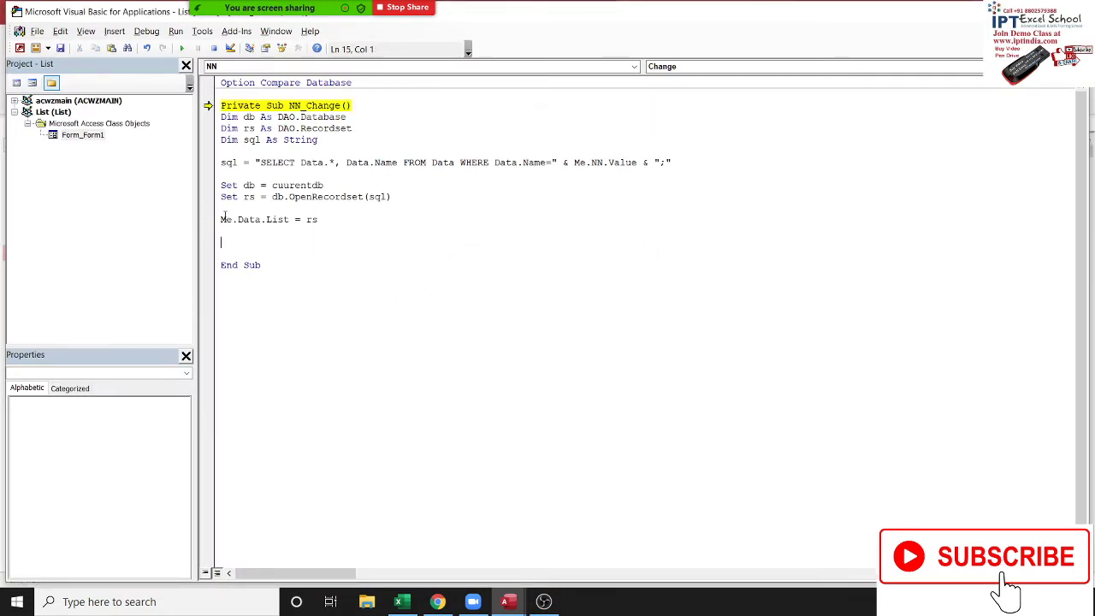
{"action": "left_click_drag", "start_coordinate": [225, 219], "coordinate": [314, 229]}
{"action": "key", "text": "Left"}
{"action": "key", "text": "shift+End"}
{"action": "key", "text": "Delete"}
{"action": "key", "text": "Down"}
{"action": "left_click", "coordinate": [214, 48]}
{"action": "key", "text": "Up"}
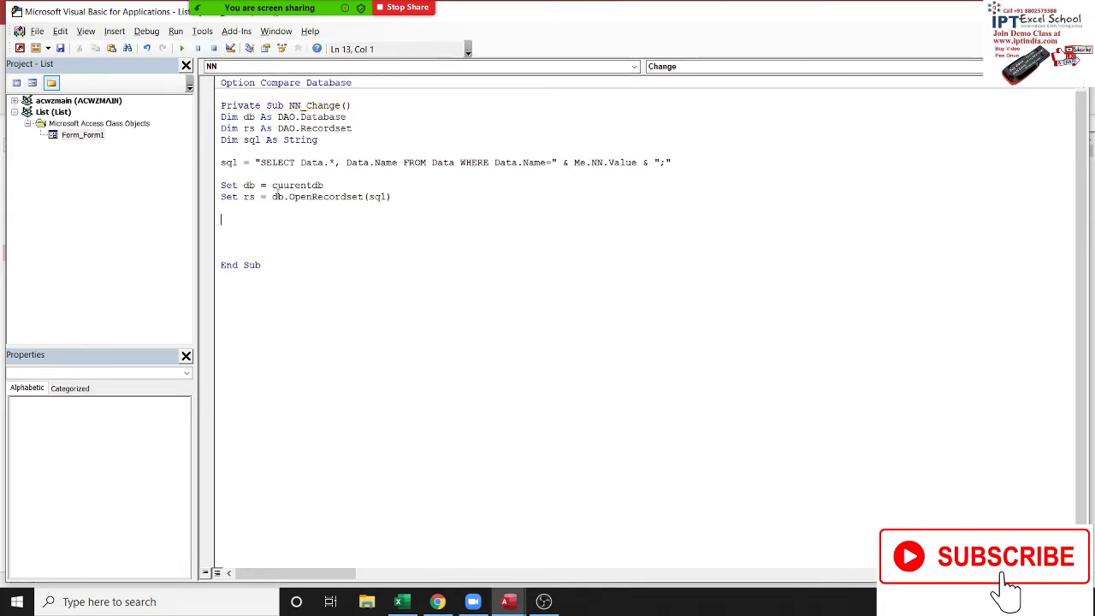
Write Do While Not rs.EOF and start a For i = 0 to line inside it
{"action": "type", "text": "for i"}
{"action": "key", "text": "BackSpace"}
{"action": "key", "text": "BackSpace"}
{"action": "key", "text": "BackSpace"}
{"action": "key", "text": "BackSpace"}
{"action": "key", "text": "BackSpace"}
{"action": "key", "text": "BackSpace"}
{"action": "type", "text": "d"}
{"action": "type", "text": "o whil"}
{"action": "type", "text": "e"}
{"action": "type", "text": " not "}
{"action": "type", "text": "rs"}
{"action": "type", "text": ".eo"}
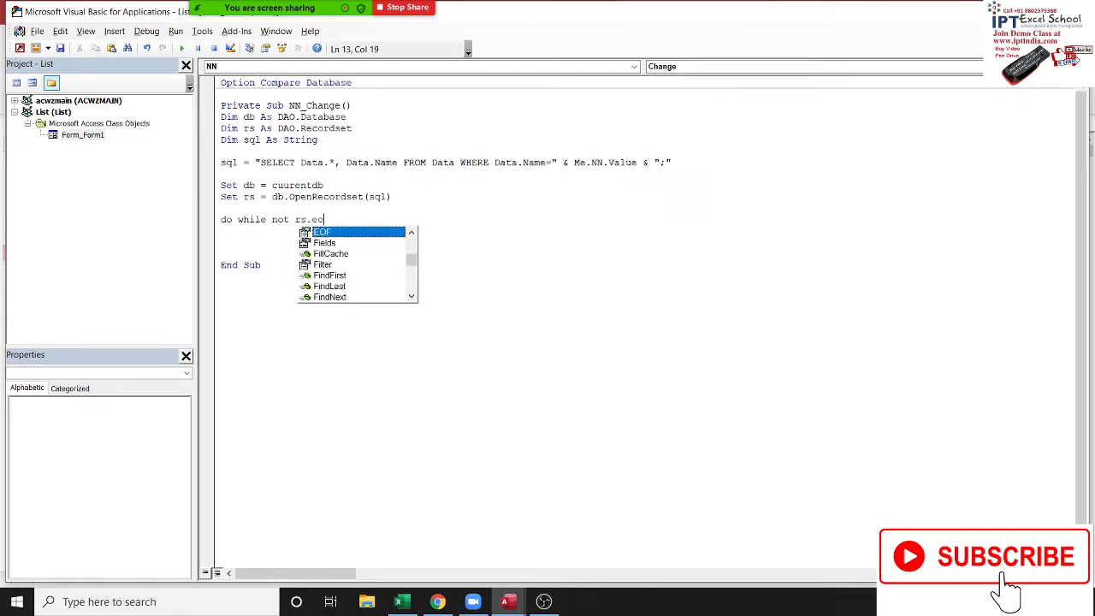
{"action": "type", "text": "f"}
{"action": "key", "text": "Tab"}
{"action": "key", "text": "Delete"}
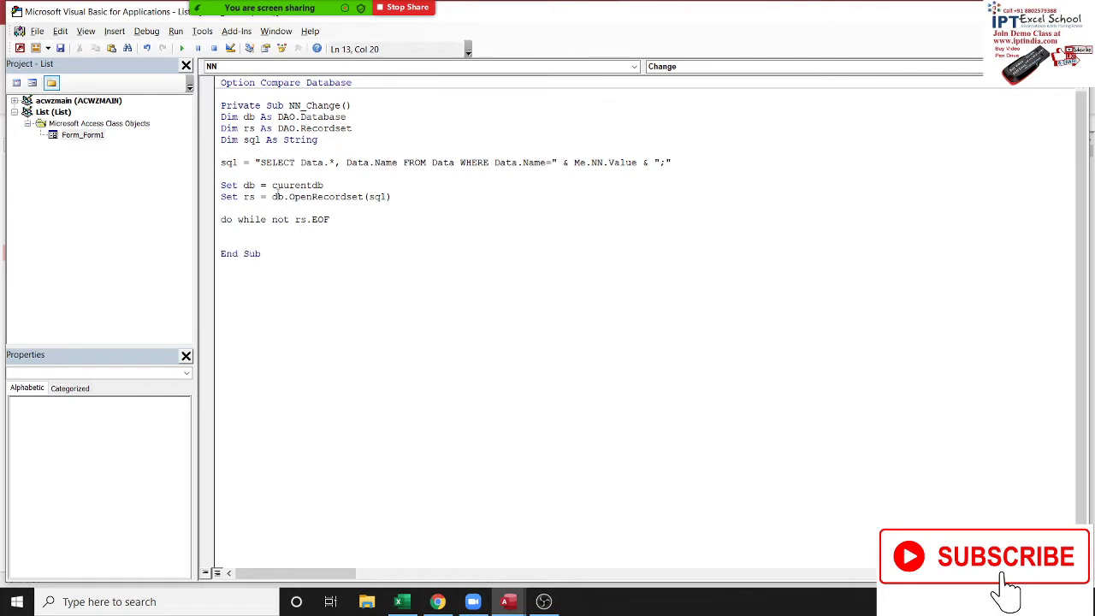
{"action": "key", "text": "Return"}
{"action": "key", "text": "Return"}
{"action": "key", "text": "Return"}
{"action": "key", "text": "Up"}
{"action": "type", "text": "for "}
{"action": "type", "text": "i = "}
{"action": "type", "text": "0"}
{"action": "type", "text": " to"}
{"action": "key", "text": "alt+F11"}
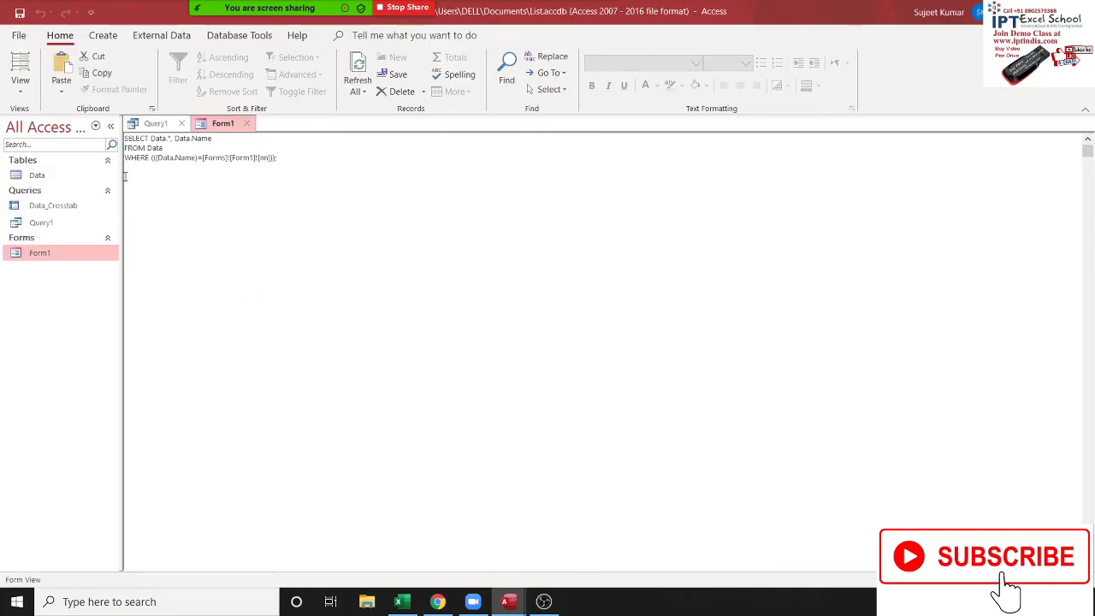
Open the Data table and step through its columns from Name to Sep
{"action": "left_click", "coordinate": [49, 181]}
{"action": "double_click", "coordinate": [49, 182]}
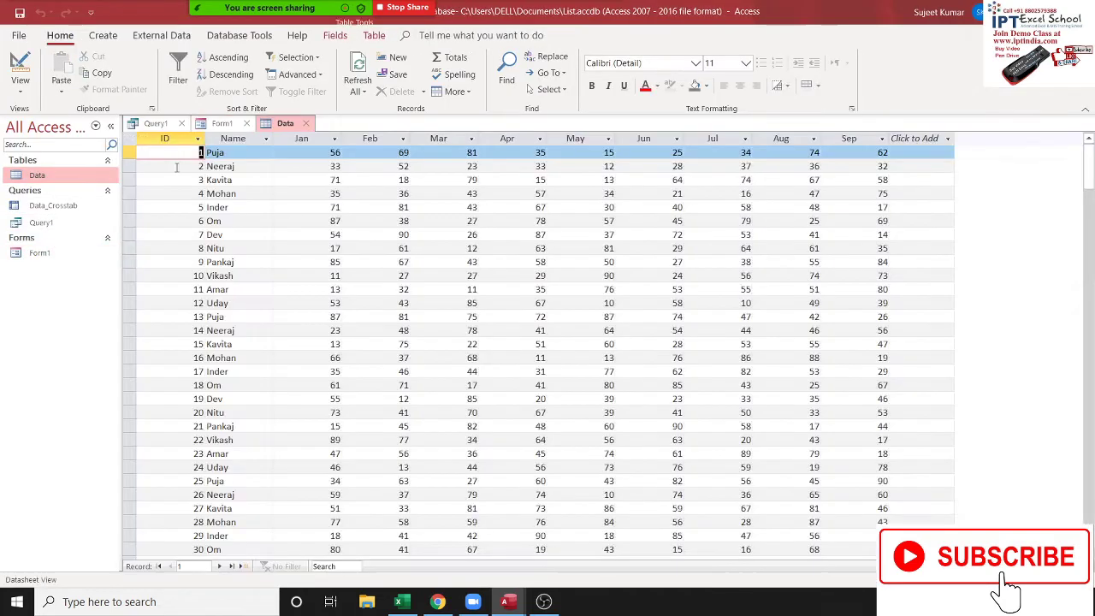
{"action": "left_click", "coordinate": [235, 138]}
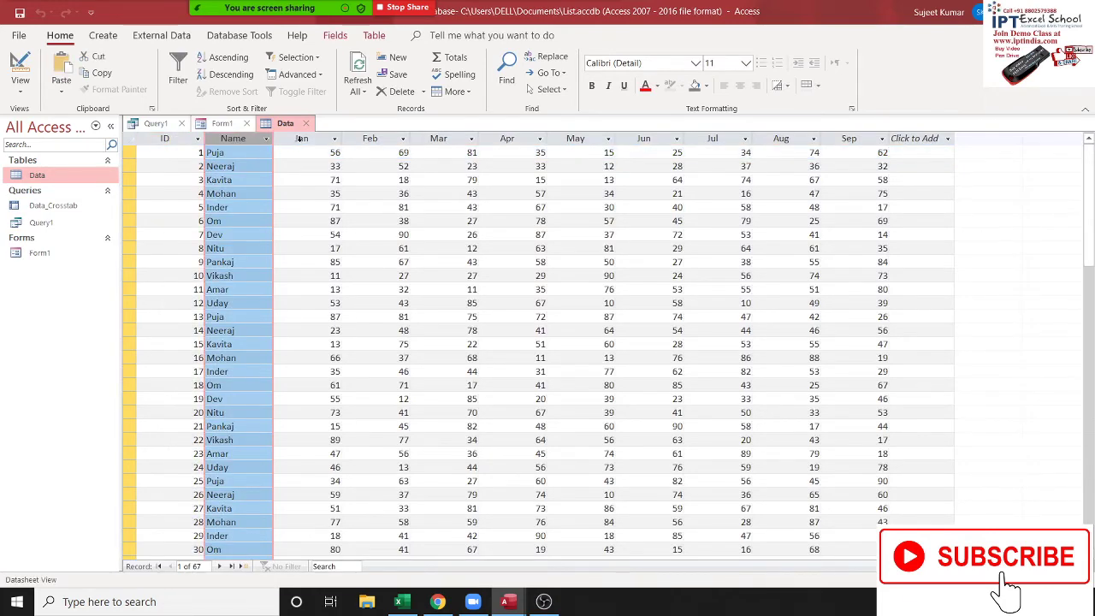
{"action": "left_click", "coordinate": [301, 138]}
{"action": "left_click", "coordinate": [369, 137]}
{"action": "left_click", "coordinate": [440, 139]}
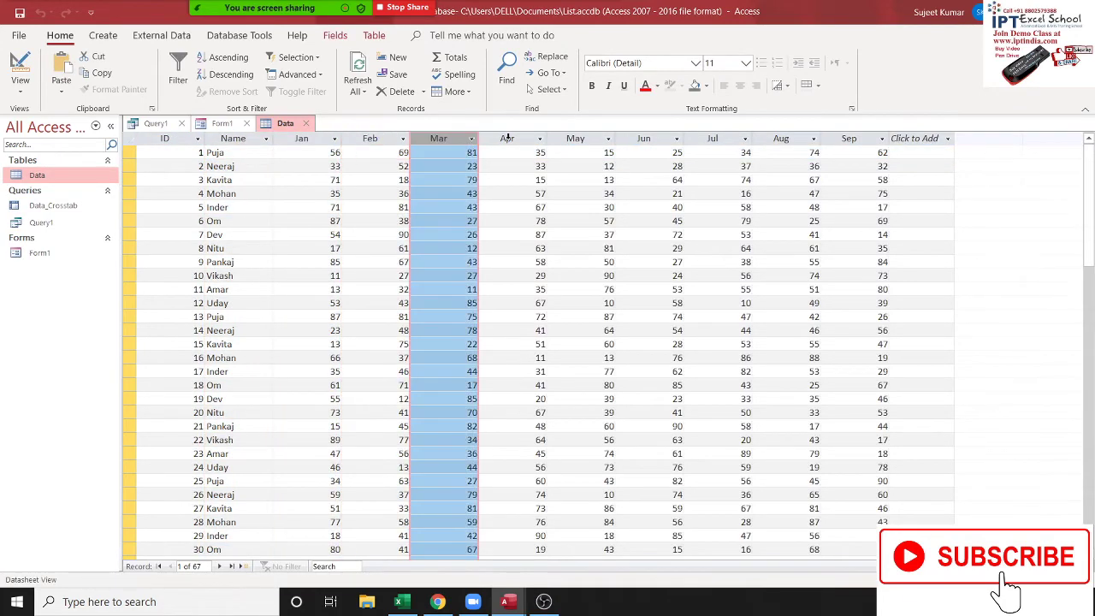
{"action": "left_click", "coordinate": [509, 139]}
{"action": "left_click", "coordinate": [577, 139]}
{"action": "left_click", "coordinate": [646, 139]}
{"action": "left_click", "coordinate": [713, 138]}
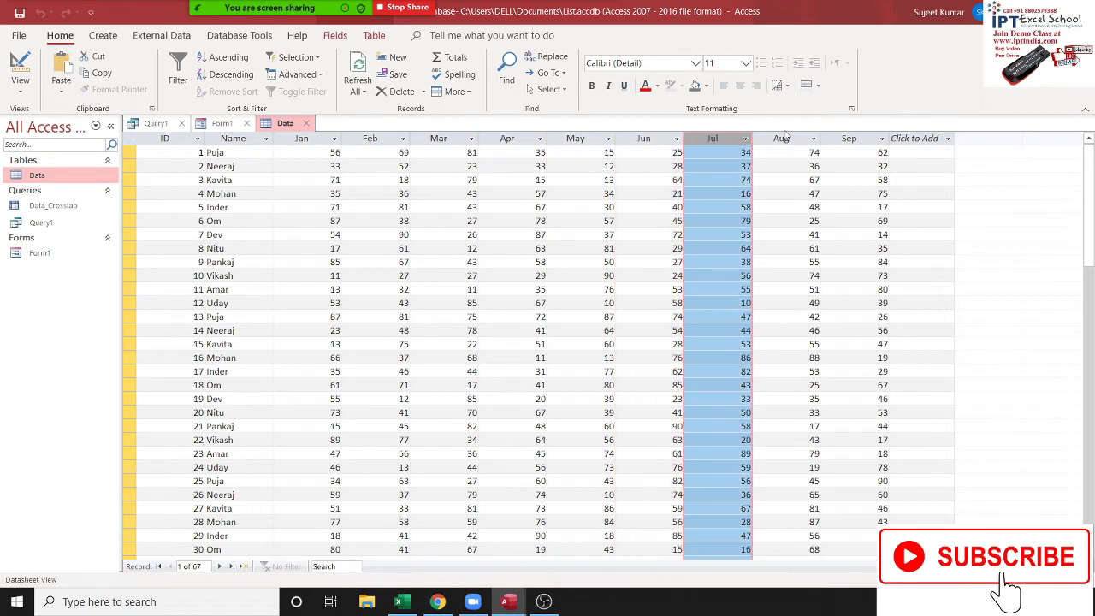
{"action": "left_click", "coordinate": [787, 138]}
{"action": "left_click", "coordinate": [828, 139]}
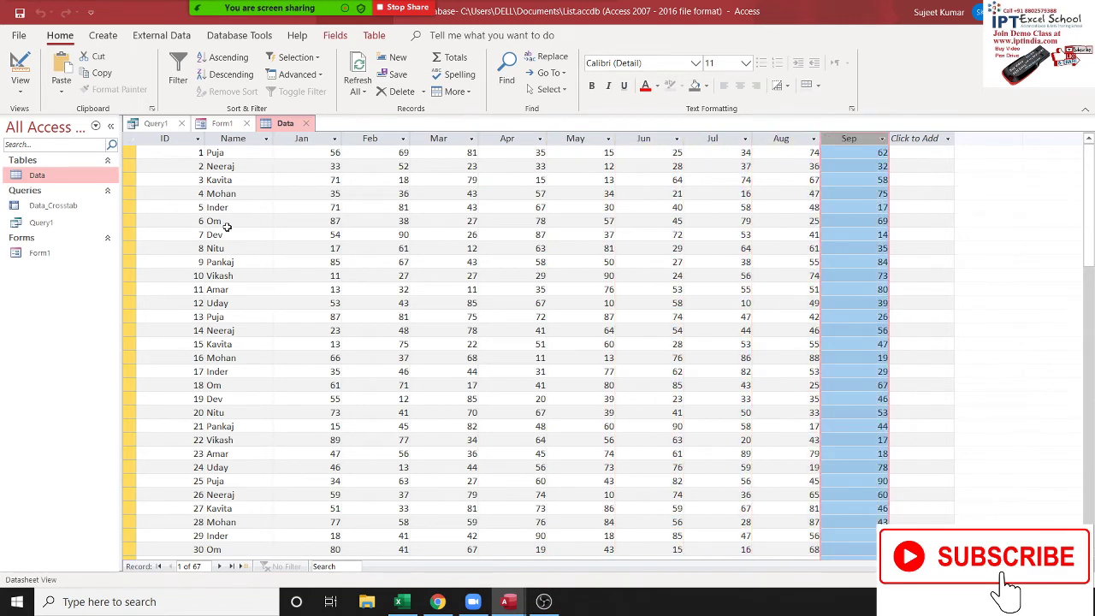
Complete For i = 0 To 10 with Next i, leaving a blank line inside the loop
{"action": "key", "text": "alt+F11"}
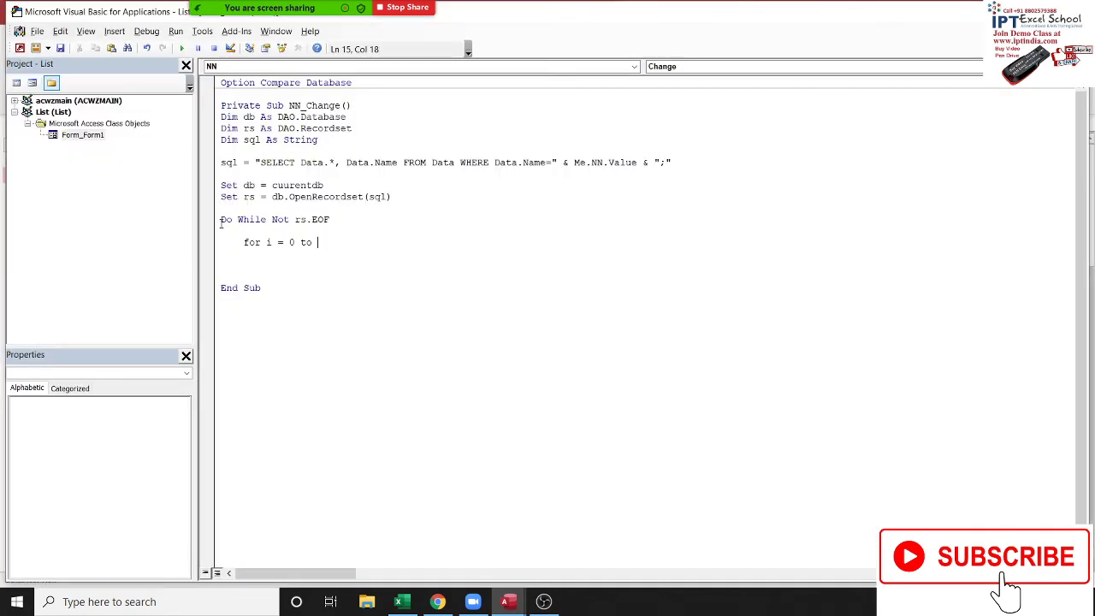
{"action": "type", "text": "10"}
{"action": "key", "text": "Return"}
{"action": "key", "text": "Return"}
{"action": "type", "text": "next"}
{"action": "key", "text": "Return"}
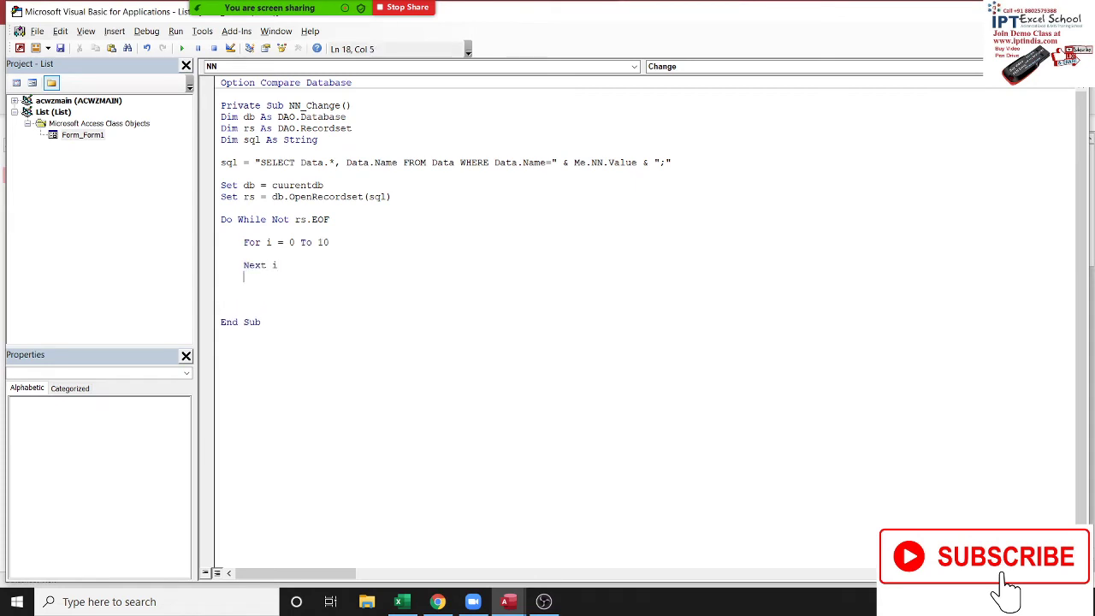
{"action": "key", "text": "Up"}
{"action": "key", "text": "Up"}
{"action": "key", "text": "Return"}
{"action": "key", "text": "Up"}
Change the declaration to Dim sql, list As String and start a list = line in the loop
{"action": "left_click", "coordinate": [222, 151]}
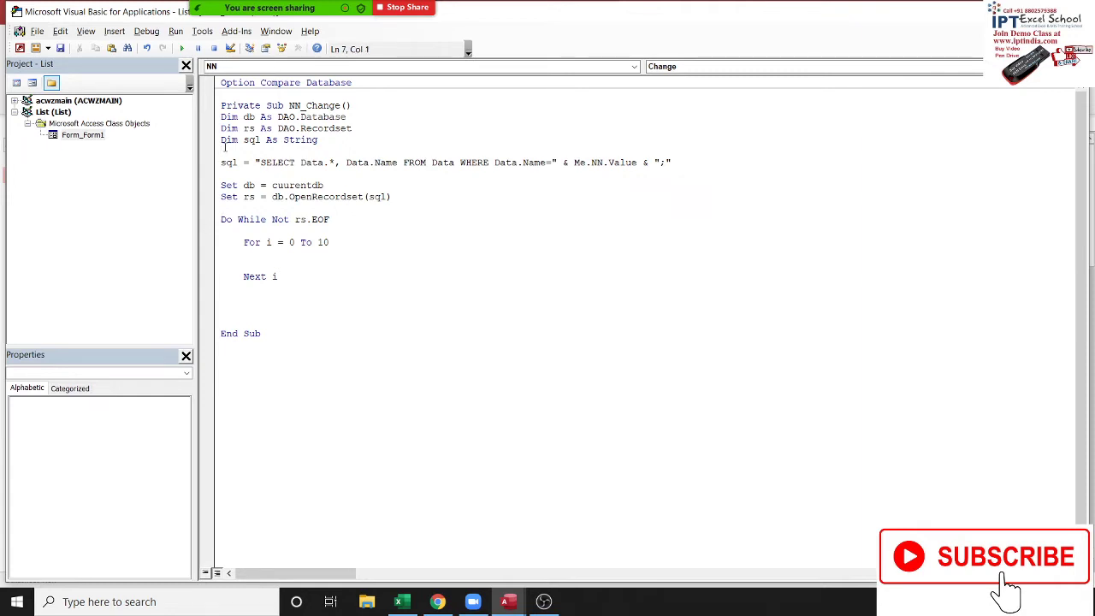
{"action": "left_click", "coordinate": [225, 145]}
{"action": "key", "text": "Right"}
{"action": "type", "text": ",li"}
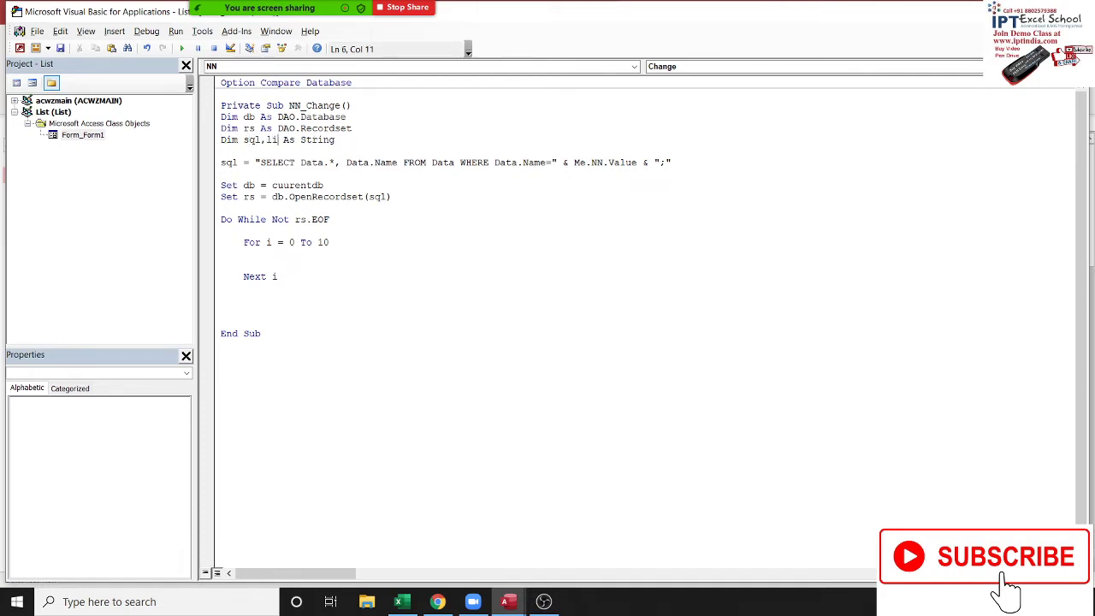
{"action": "type", "text": "st"}
{"action": "left_click", "coordinate": [319, 310]}
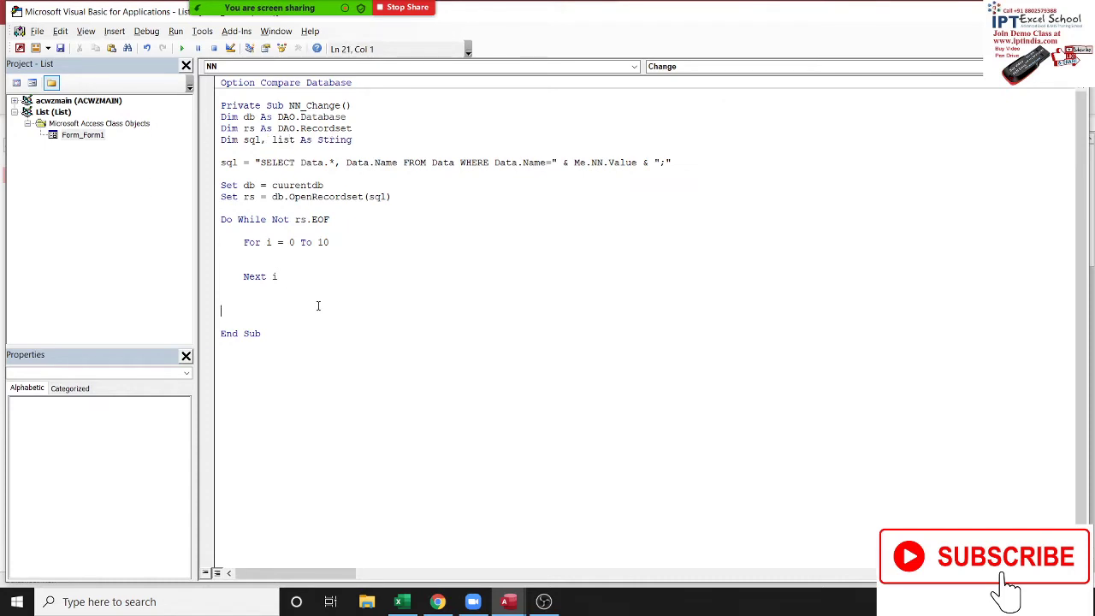
{"action": "left_click", "coordinate": [303, 255]}
{"action": "type", "text": "list"}
{"action": "type", "text": "= "}
{"action": "type", "text": "r"}
{"action": "type", "text": "s"}
{"action": "type", "text": "t"}
Write list = list & ";" & rs.Fields(i) inside the For loop
{"action": "key", "text": "BackSpace"}
{"action": "key", "text": "BackSpace"}
{"action": "type", "text": "s"}
{"action": "type", "text": ".f"}
{"action": "key", "text": "Tab"}
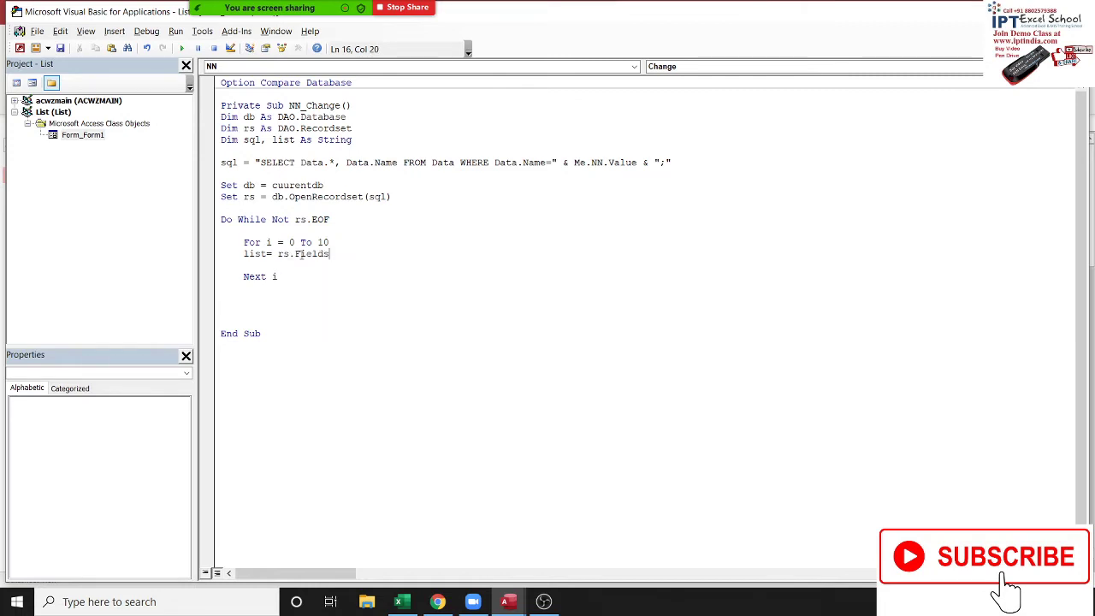
{"action": "type", "text": "(i"}
{"action": "left_click", "coordinate": [277, 288]}
{"action": "left_click", "coordinate": [283, 253]}
{"action": "type", "text": "list "}
{"action": "type", "text": "& "}
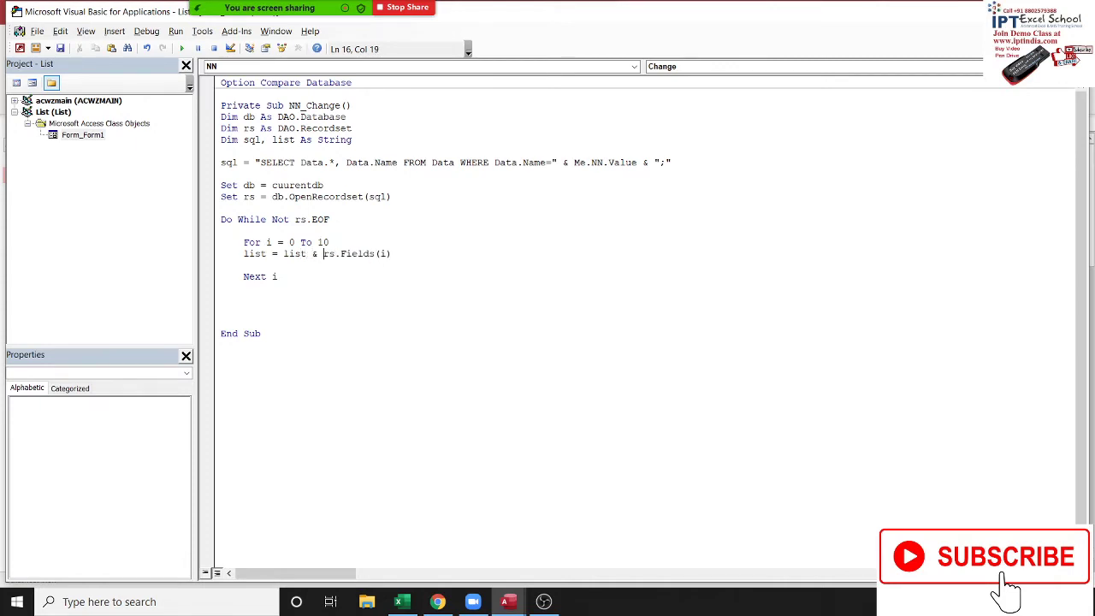
{"action": "type", "text": "\";"}
{"action": "type", "text": "\""}
{"action": "type", "text": " &"}
Add list = Right(list, Len(list) - 1) after Next i and begin a Me.Data statement
{"action": "left_click", "coordinate": [298, 295]}
{"action": "key", "text": "Return"}
{"action": "key", "text": "Up"}
{"action": "type", "text": "lis"}
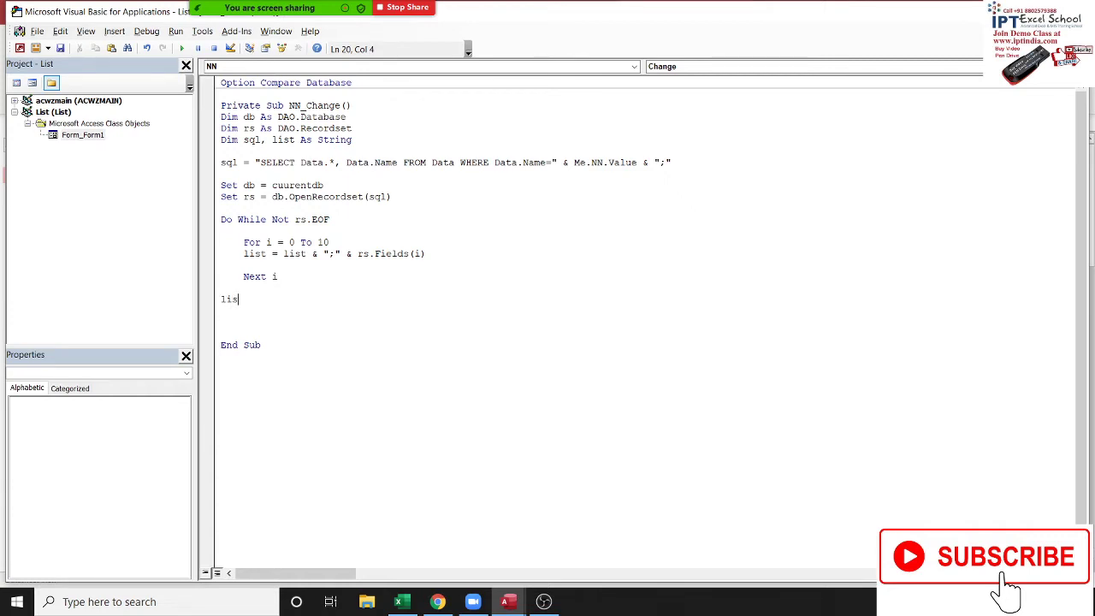
{"action": "type", "text": "t = "}
{"action": "type", "text": "righ"}
{"action": "type", "text": "t("}
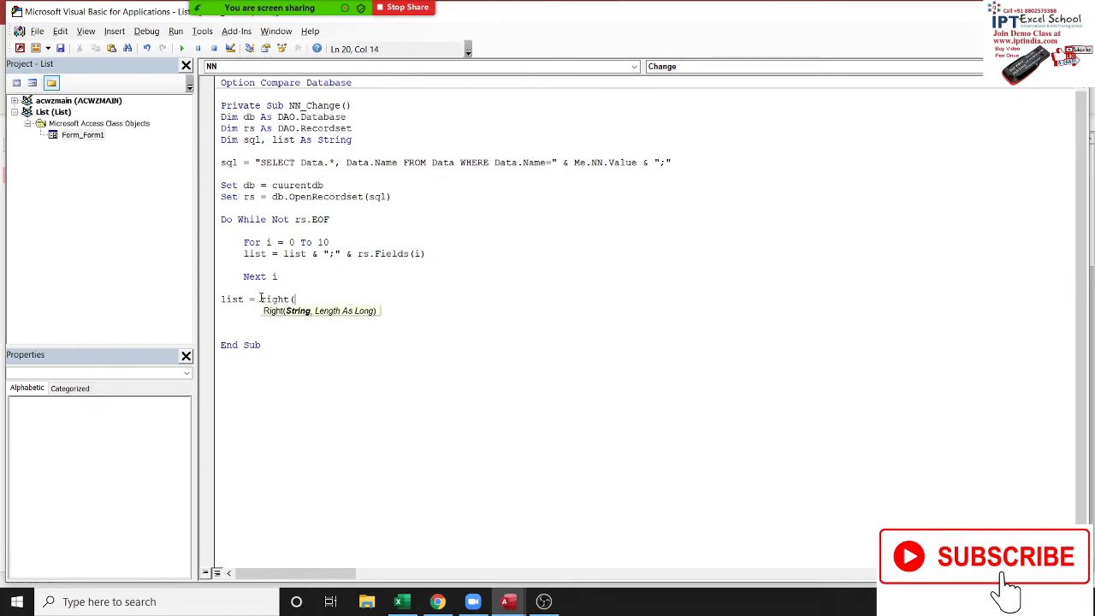
{"action": "type", "text": "lis"}
{"action": "type", "text": "t,"}
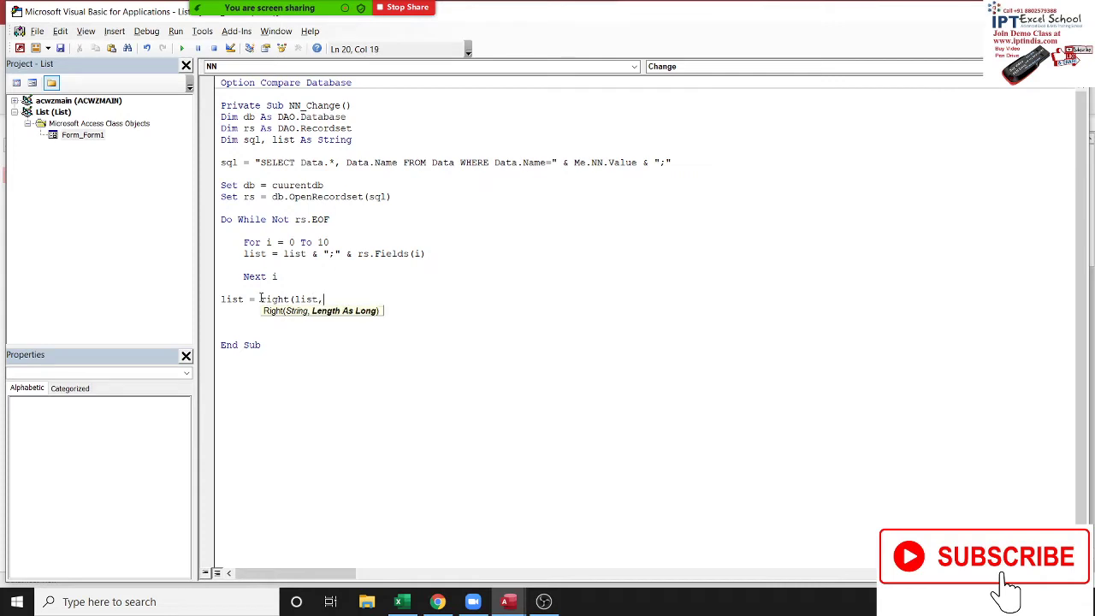
{"action": "type", "text": "len"}
{"action": "type", "text": "(list"}
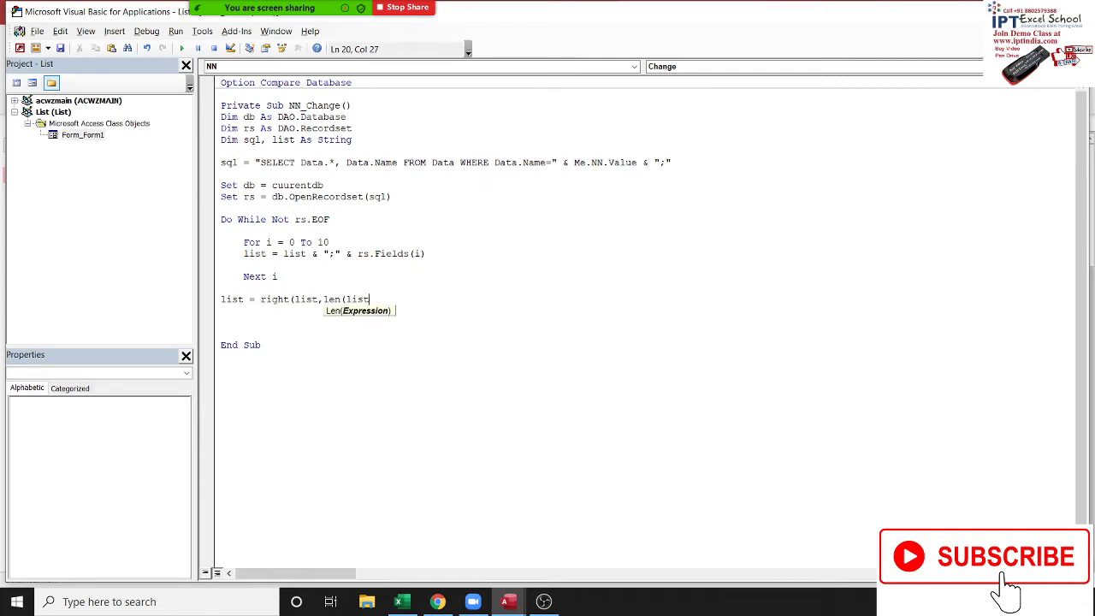
{"action": "type", "text": ")-1"}
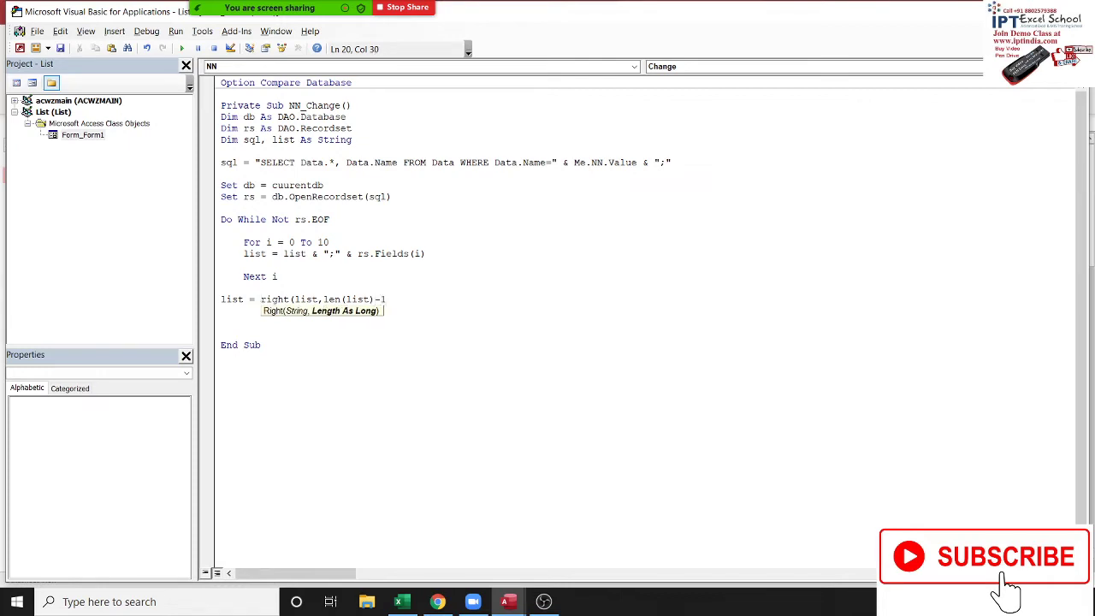
{"action": "key", "text": "Return"}
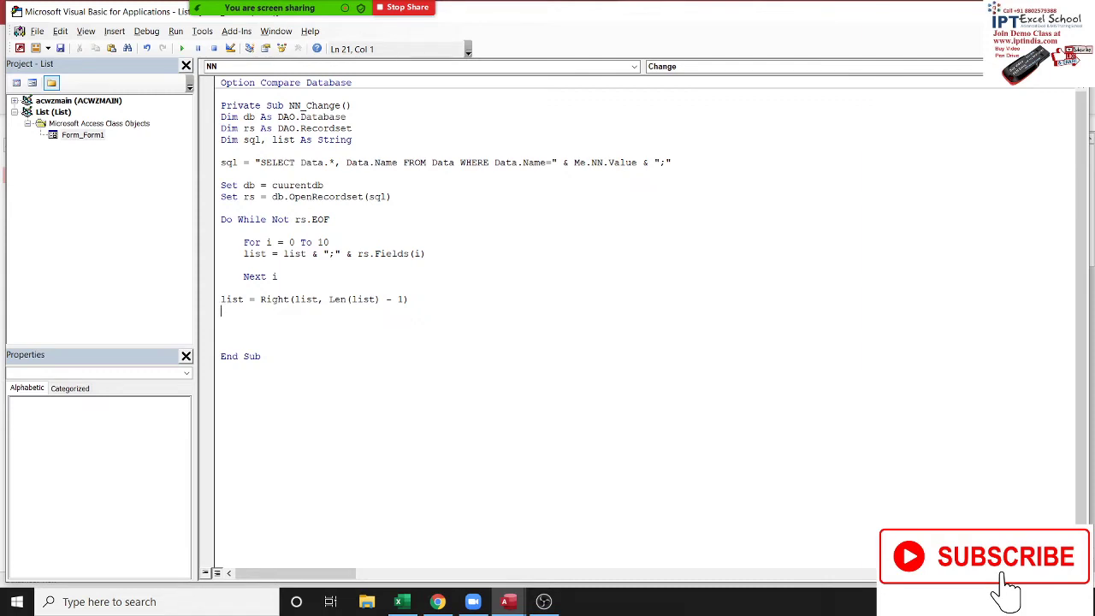
{"action": "key", "text": "Return"}
{"action": "type", "text": "me."}
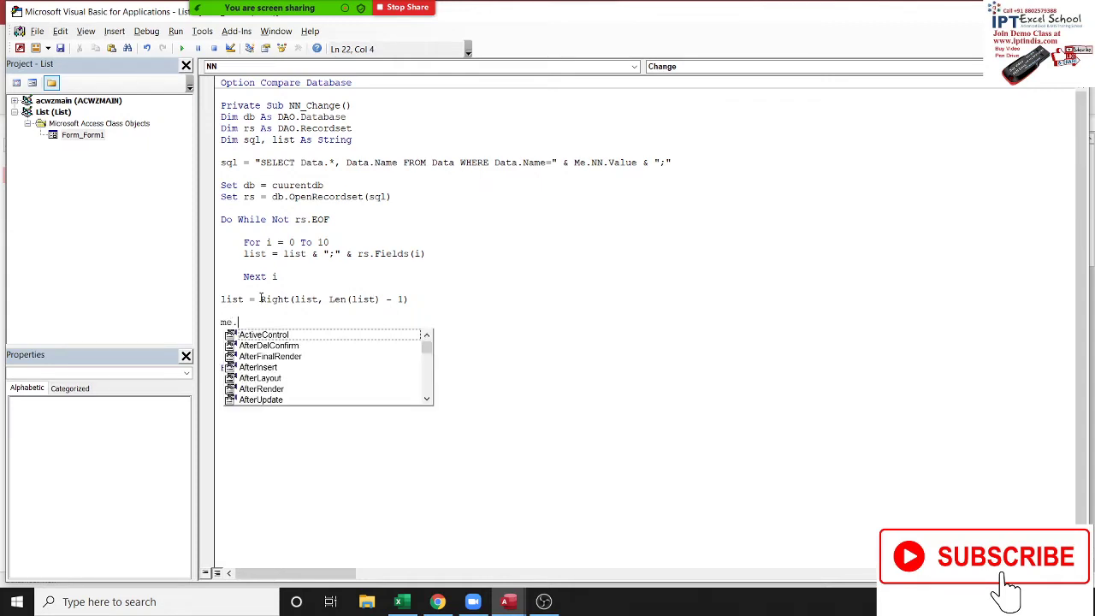
{"action": "type", "text": "Dat"}
{"action": "key", "text": "Tab"}
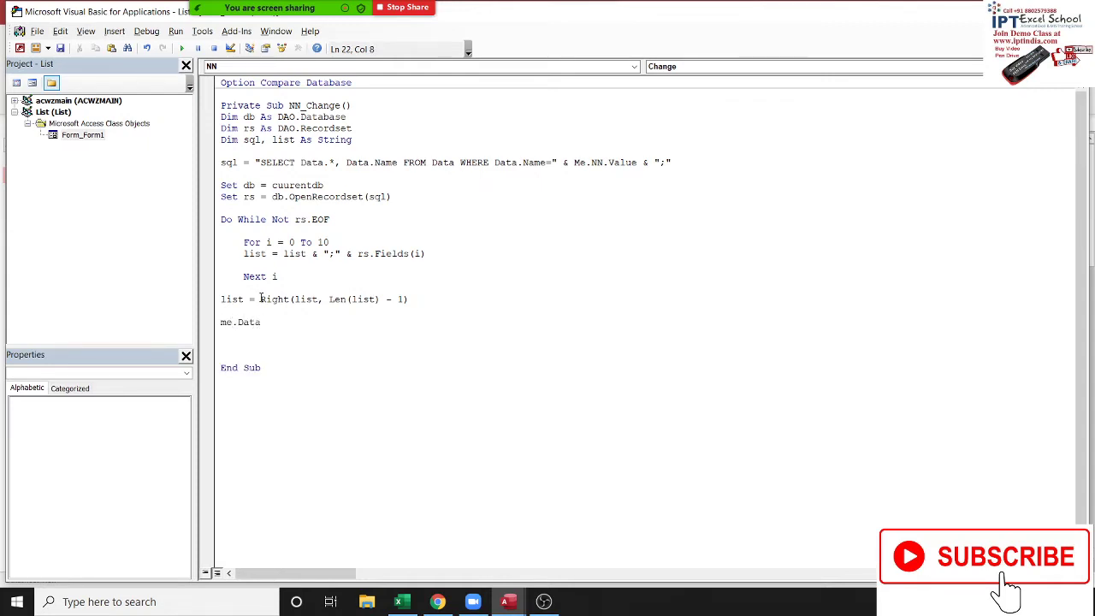
Add Me.Data.AddColonlist, rs.MoveNext and Loop to finish the Do loop
{"action": "type", "text": "."}
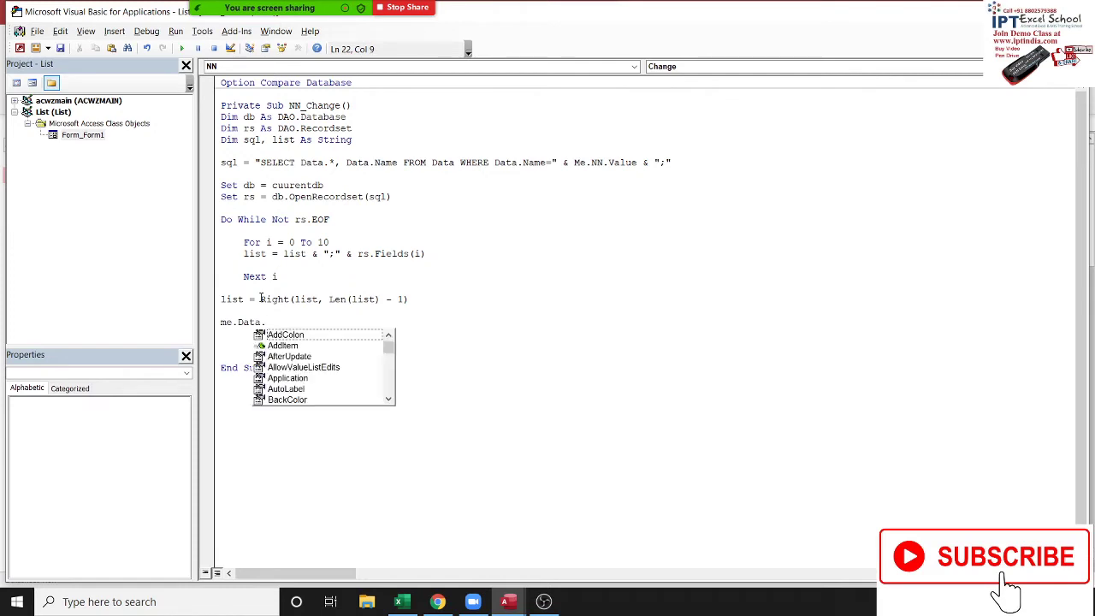
{"action": "key", "text": "Tab"}
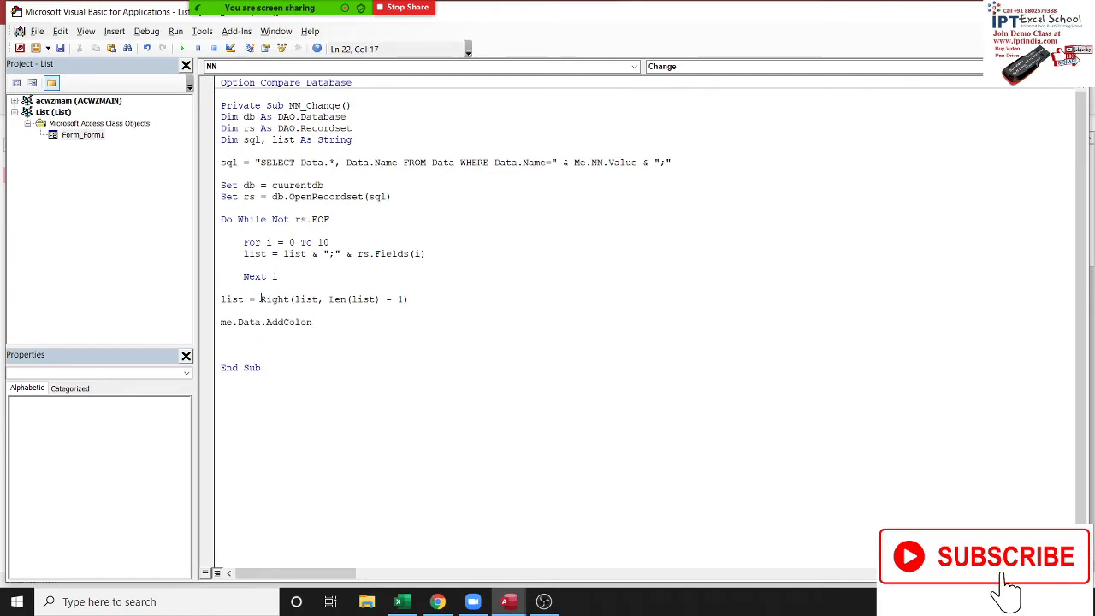
{"action": "type", "text": "list"}
{"action": "key", "text": "Down"}
{"action": "key", "text": "Return"}
{"action": "type", "text": "rs"}
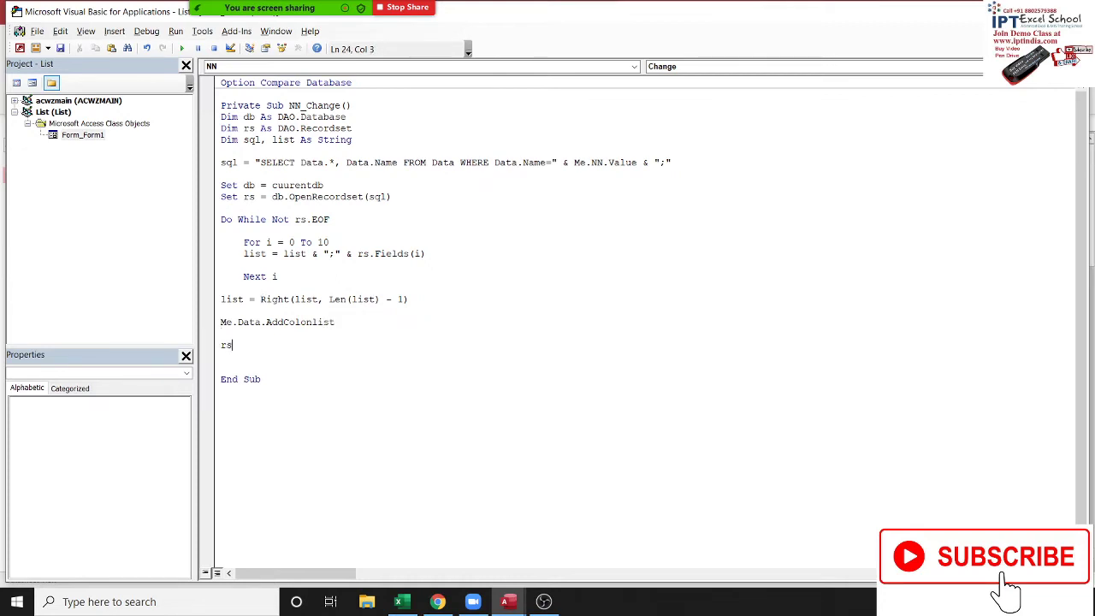
{"action": "type", "text": ".mo"}
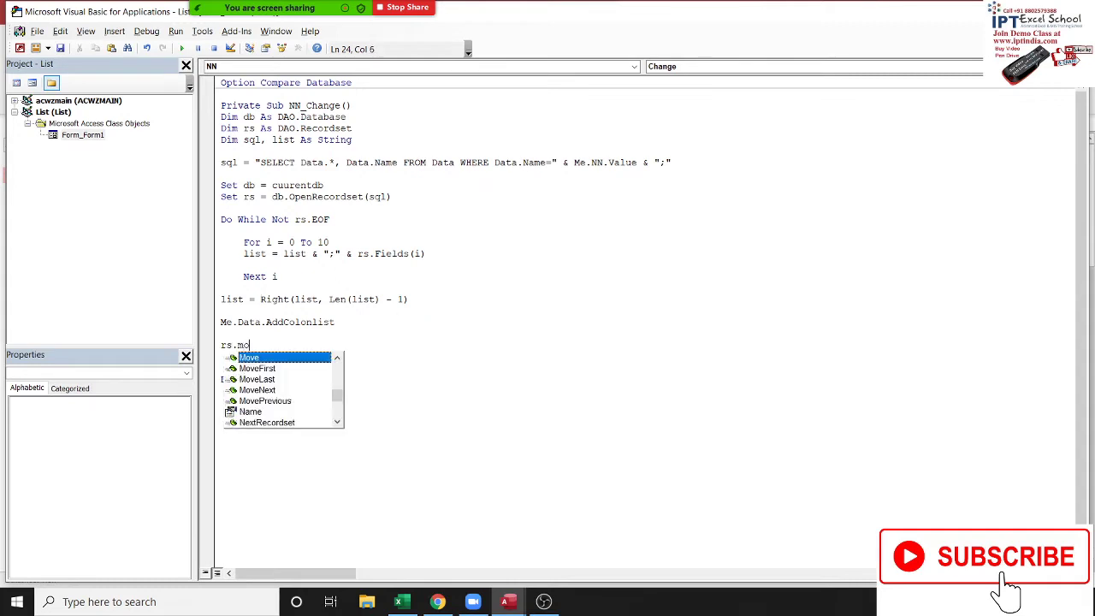
{"action": "key", "text": "Down"}
{"action": "key", "text": "Down"}
{"action": "key", "text": "Down"}
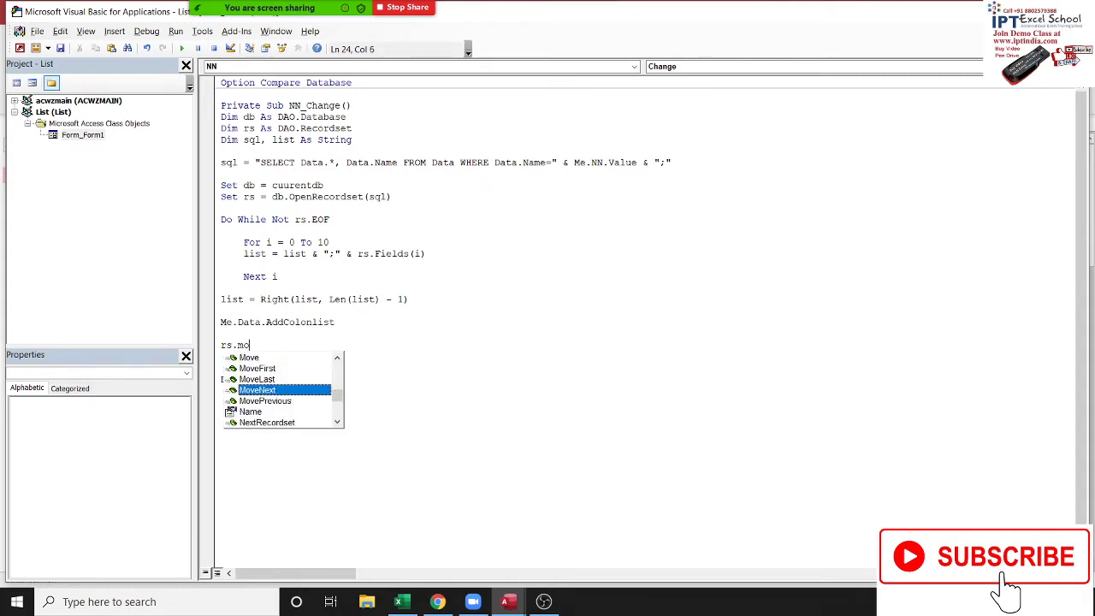
{"action": "key", "text": "Tab"}
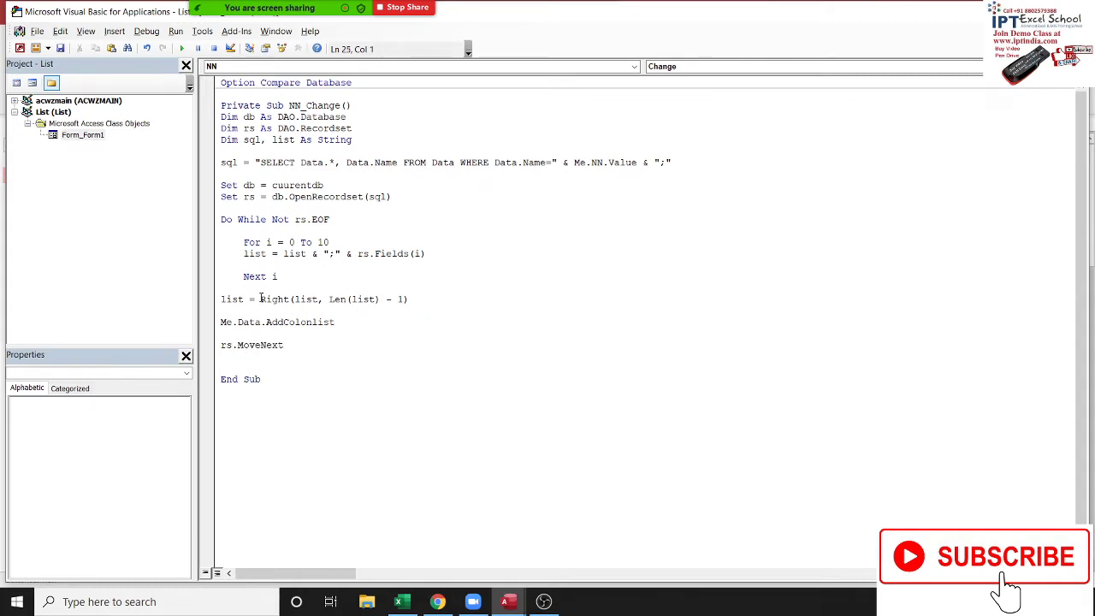
{"action": "type", "text": "loo"}
{"action": "type", "text": "p"}
{"action": "key", "text": "Return"}
Add cleanup lines db.Close, Set db = Nothing and Set rs = Nothing
{"action": "key", "text": "Return"}
{"action": "key", "text": "Up"}
{"action": "type", "text": "db"}
{"action": "type", "text": ".cl"}
{"action": "key", "text": "Escape"}
{"action": "type", "text": "lose"}
{"action": "key", "text": "Return"}
{"action": "type", "text": "set "}
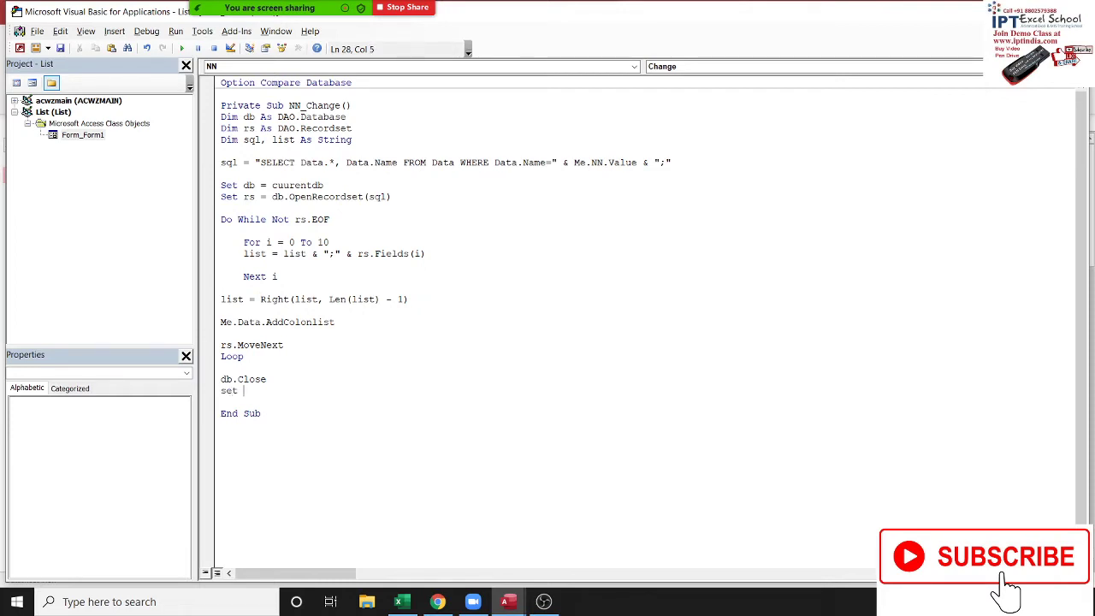
{"action": "type", "text": "db= "}
{"action": "type", "text": "nothing"}
{"action": "key", "text": "Return"}
{"action": "type", "text": "sr"}
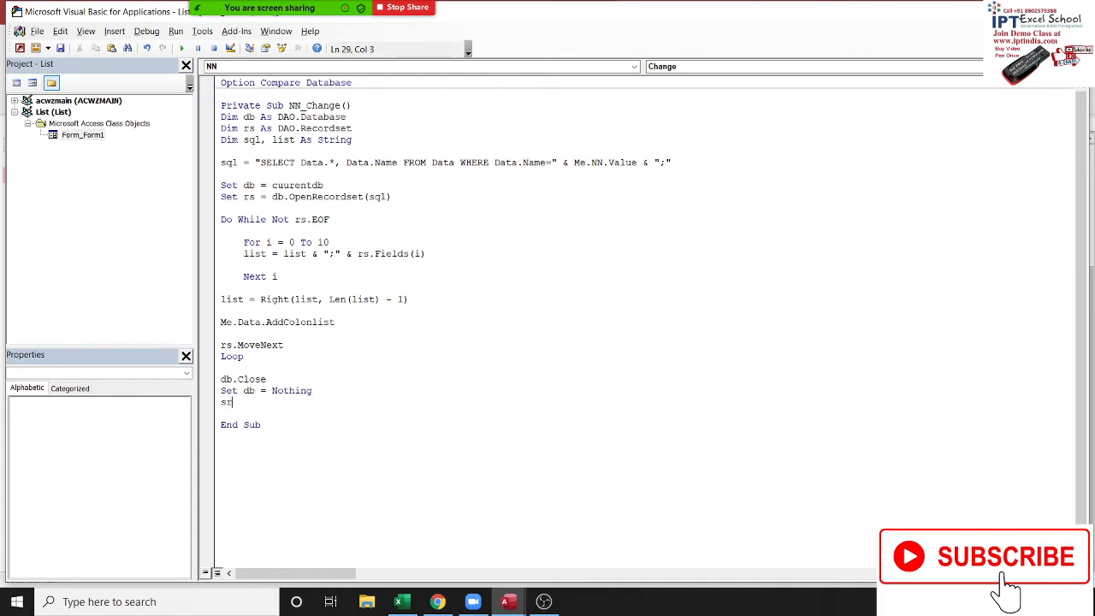
{"action": "key", "text": "BackSpace"}
{"action": "type", "text": "et "}
{"action": "type", "text": "rs "}
{"action": "type", "text": "= nith"}
{"action": "type", "text": "ing"}
{"action": "key", "text": "Return"}
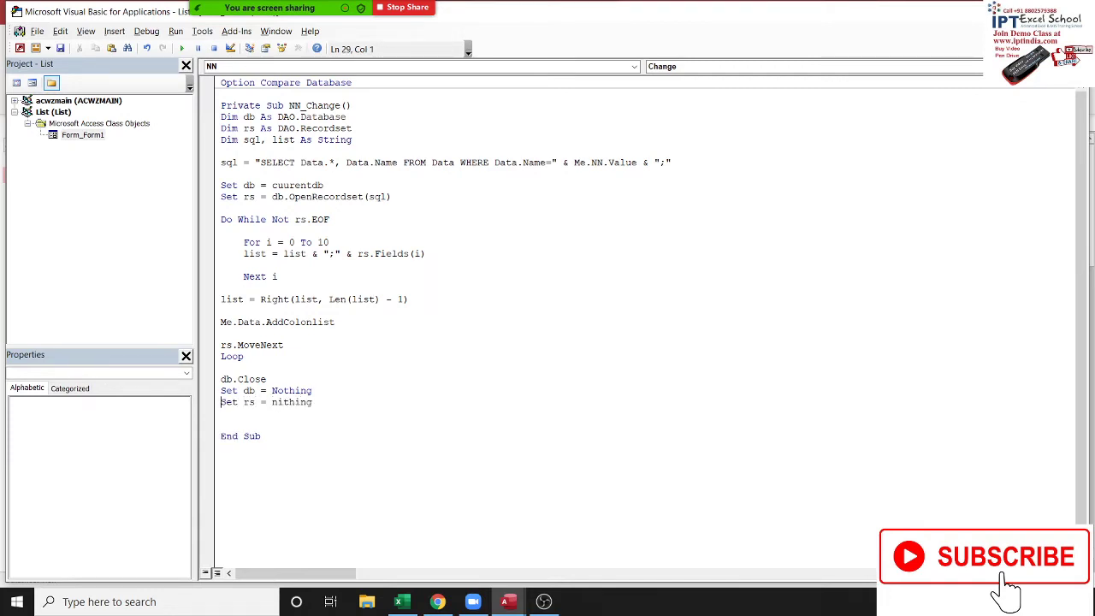
Correct the misspelled 'nithing' to Nothing in the Set rs line
{"action": "left_click", "coordinate": [220, 390]}
{"action": "left_click", "coordinate": [243, 402]}
{"action": "left_click", "coordinate": [283, 401]}
{"action": "key", "text": "BackSpace"}
{"action": "type", "text": "o"}
{"action": "left_click", "coordinate": [392, 428]}
{"action": "left_click", "coordinate": [405, 331]}
{"action": "key", "text": "alt+F11"}
{"action": "key", "text": "alt+F11"}
{"action": "key", "text": "alt+F11"}
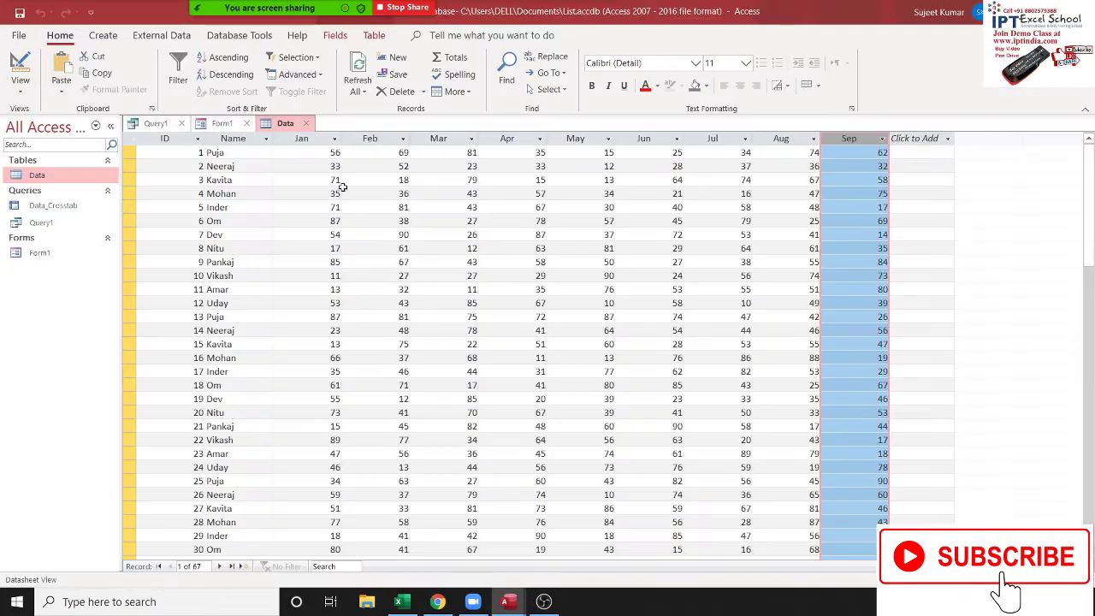
Close the Data table and Form1 saving changes, reopen Form1 and pick Amar in Name
{"action": "left_click", "coordinate": [307, 124]}
{"action": "left_click", "coordinate": [248, 124]}
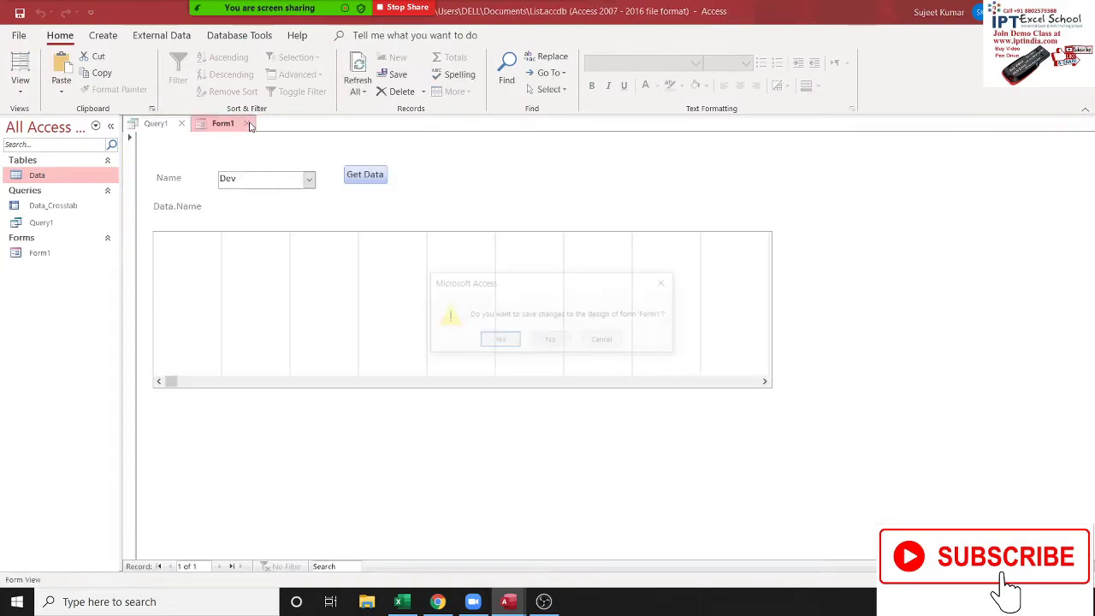
{"action": "left_click", "coordinate": [499, 339]}
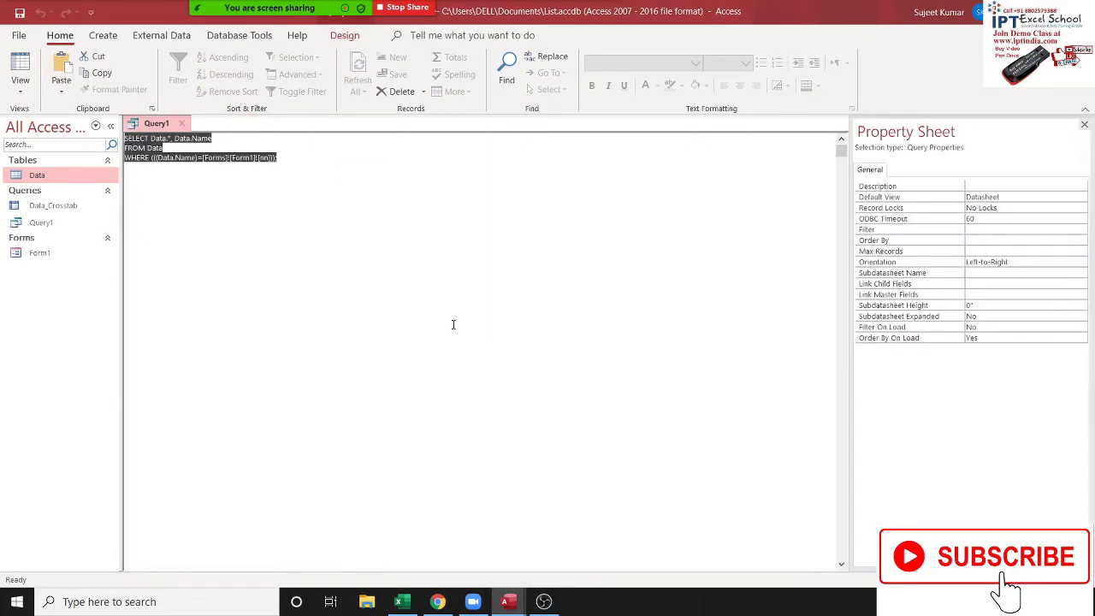
{"action": "double_click", "coordinate": [59, 254]}
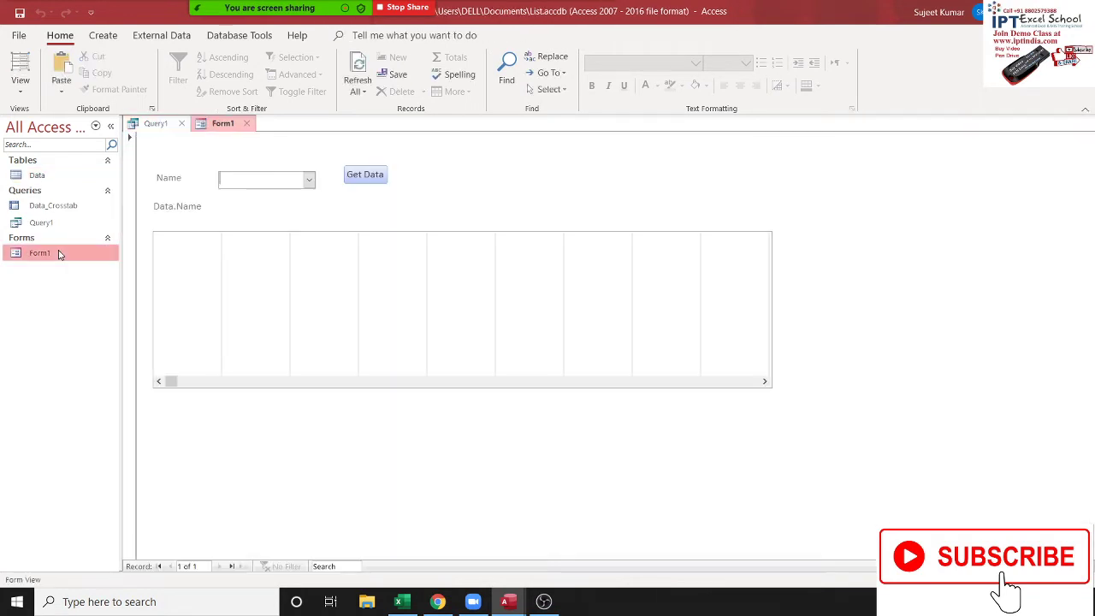
{"action": "left_click", "coordinate": [309, 180]}
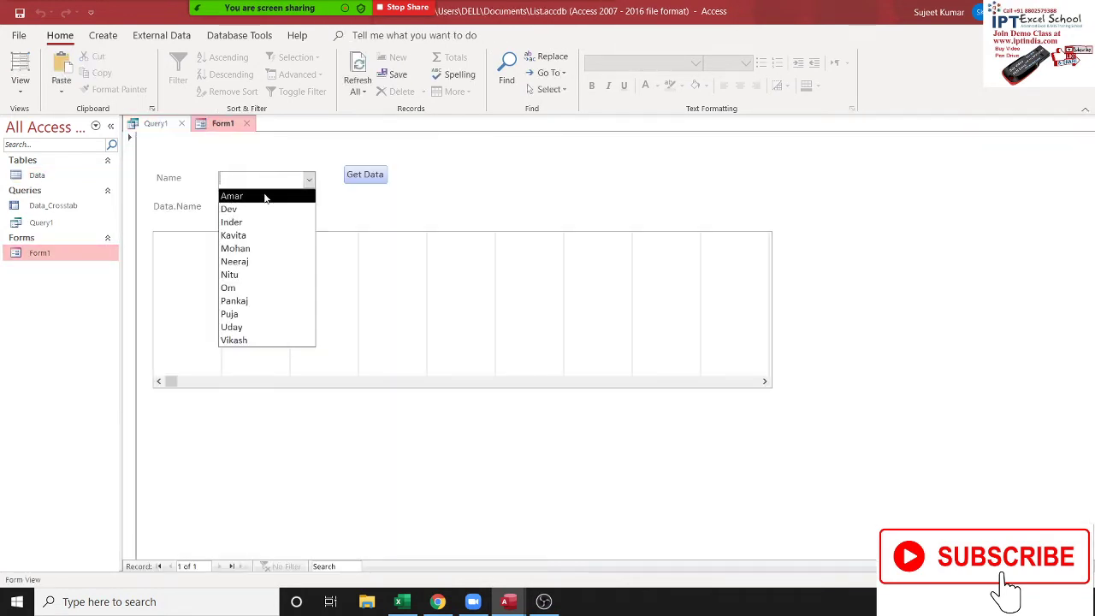
{"action": "left_click", "coordinate": [264, 197]}
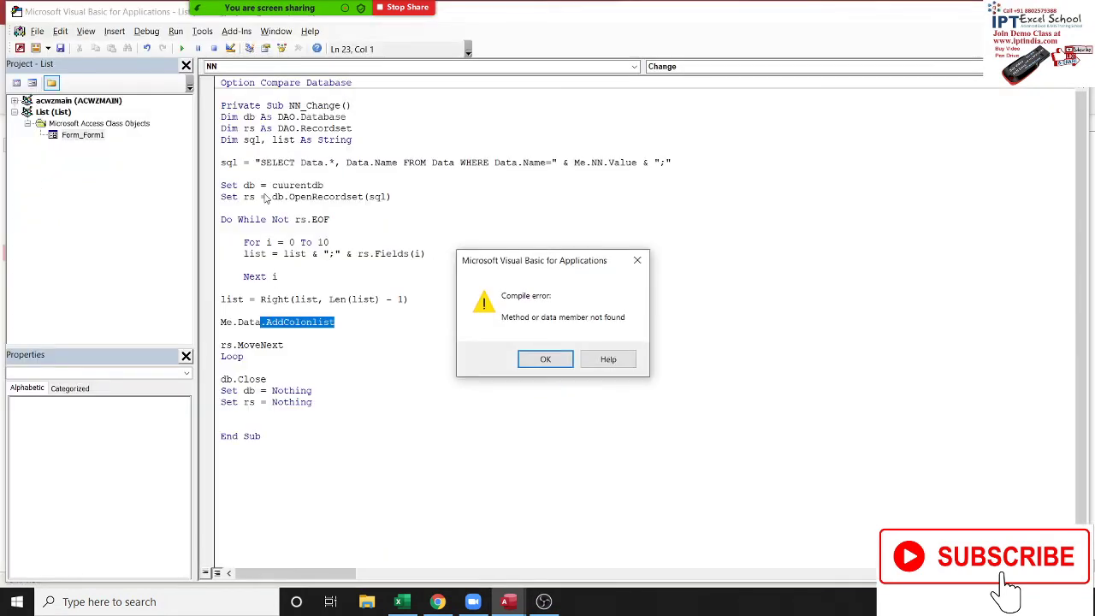
Replace the AddColonlist call with Me.Data.AddItem list
{"action": "left_click", "coordinate": [545, 360]}
{"action": "left_click", "coordinate": [372, 333]}
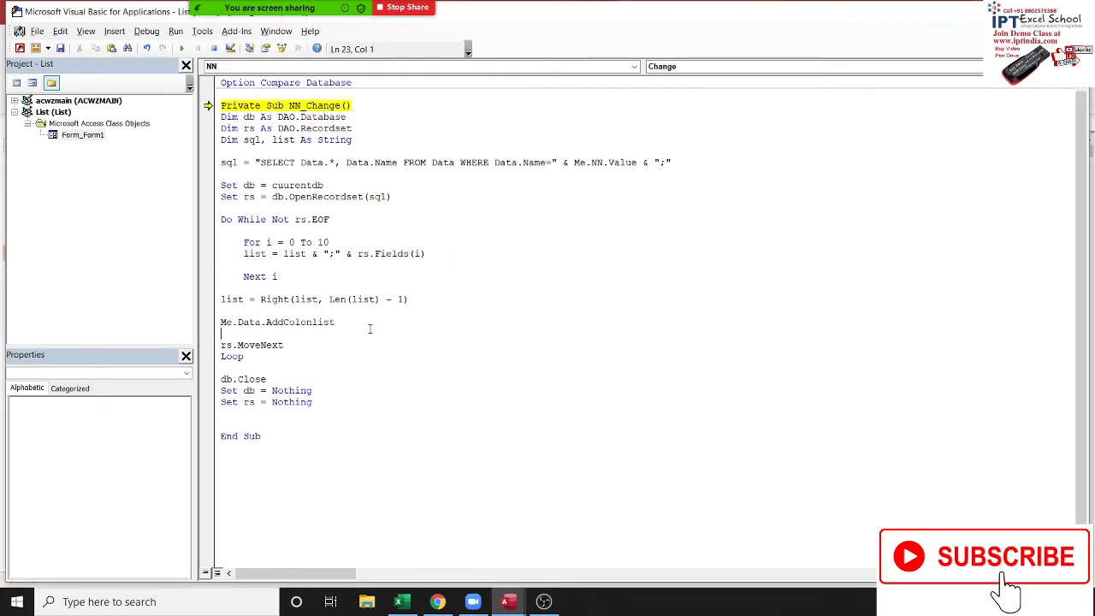
{"action": "left_click", "coordinate": [342, 325]}
{"action": "key", "text": "BackSpace"}
{"action": "key", "text": "BackSpace"}
{"action": "key", "text": "BackSpace"}
{"action": "key", "text": "BackSpace"}
{"action": "key", "text": "BackSpace"}
{"action": "key", "text": "BackSpace"}
{"action": "key", "text": "BackSpace"}
{"action": "key", "text": "BackSpace"}
{"action": "key", "text": "BackSpace"}
{"action": "key", "text": "BackSpace"}
{"action": "type", "text": ".ad"}
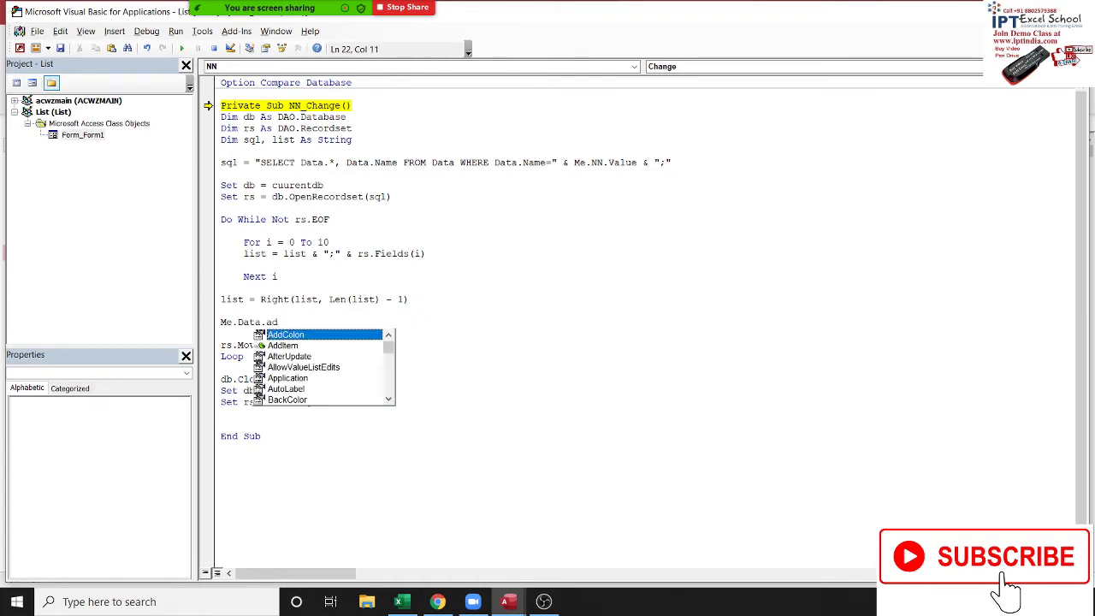
{"action": "key", "text": "Down"}
{"action": "key", "text": "Tab"}
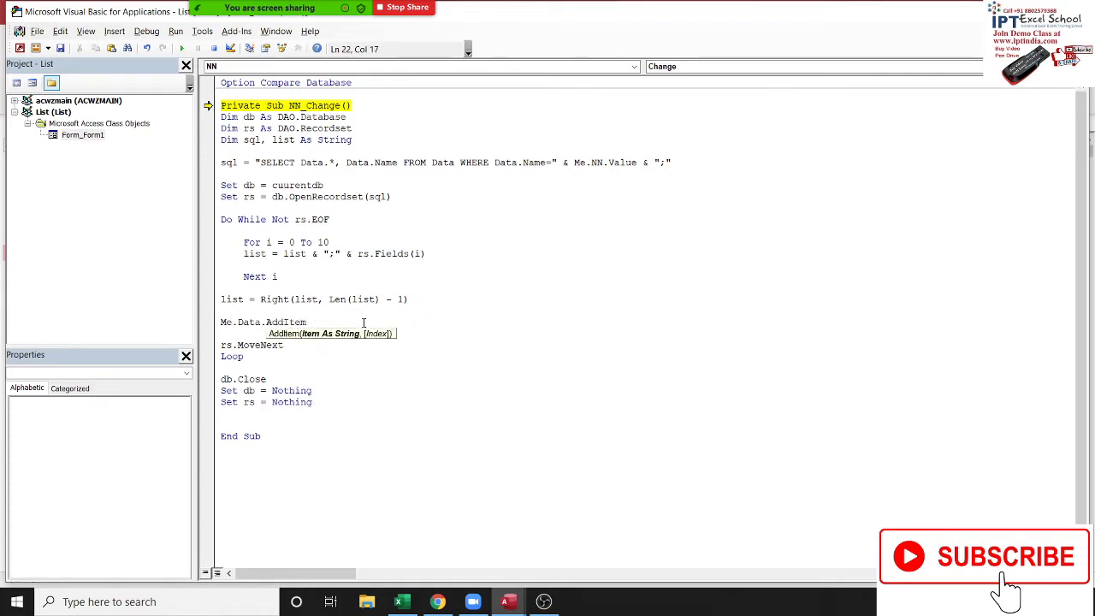
{"action": "type", "text": "liat"}
{"action": "key", "text": "BackSpace"}
{"action": "key", "text": "BackSpace"}
{"action": "type", "text": "st"}
{"action": "left_click", "coordinate": [465, 391]}
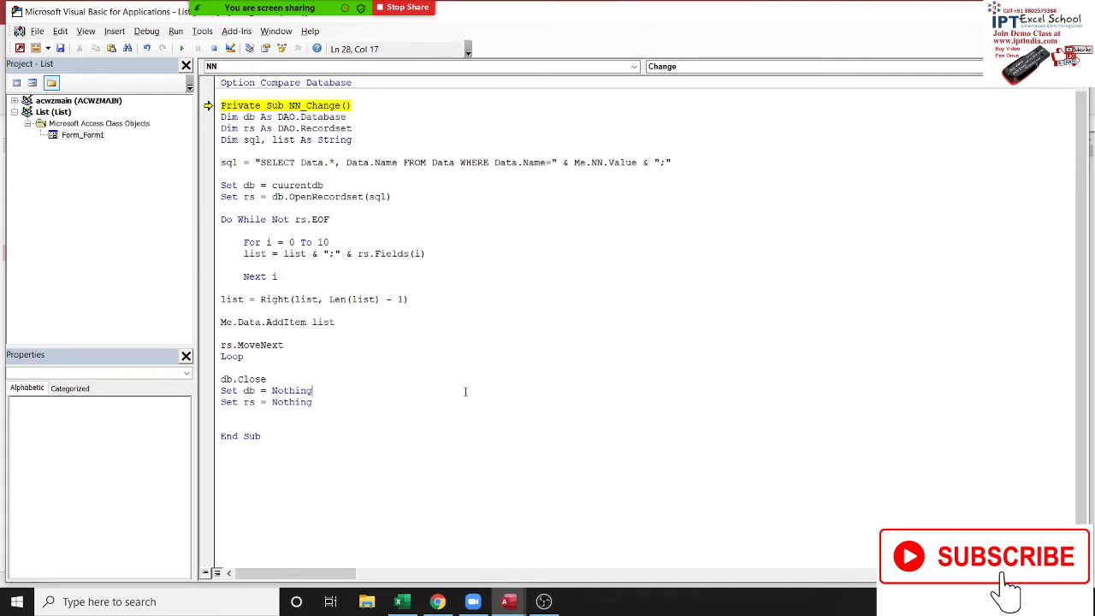
Run NN_Change and jump to the failing Set db = cuurentdb line
{"action": "left_click", "coordinate": [330, 242]}
{"action": "left_click", "coordinate": [181, 49]}
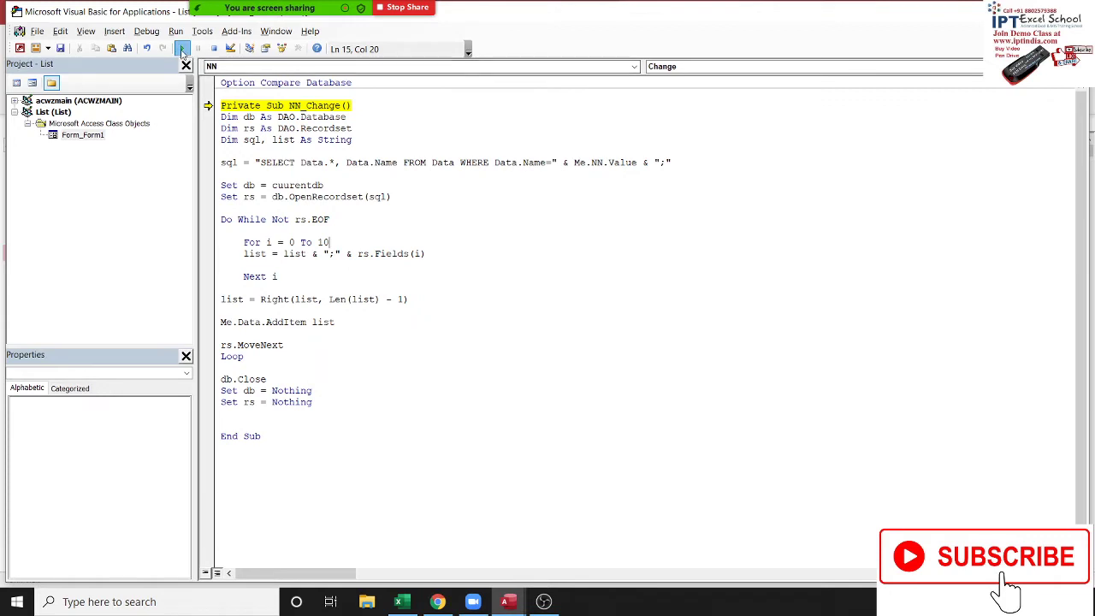
{"action": "left_click", "coordinate": [573, 276]}
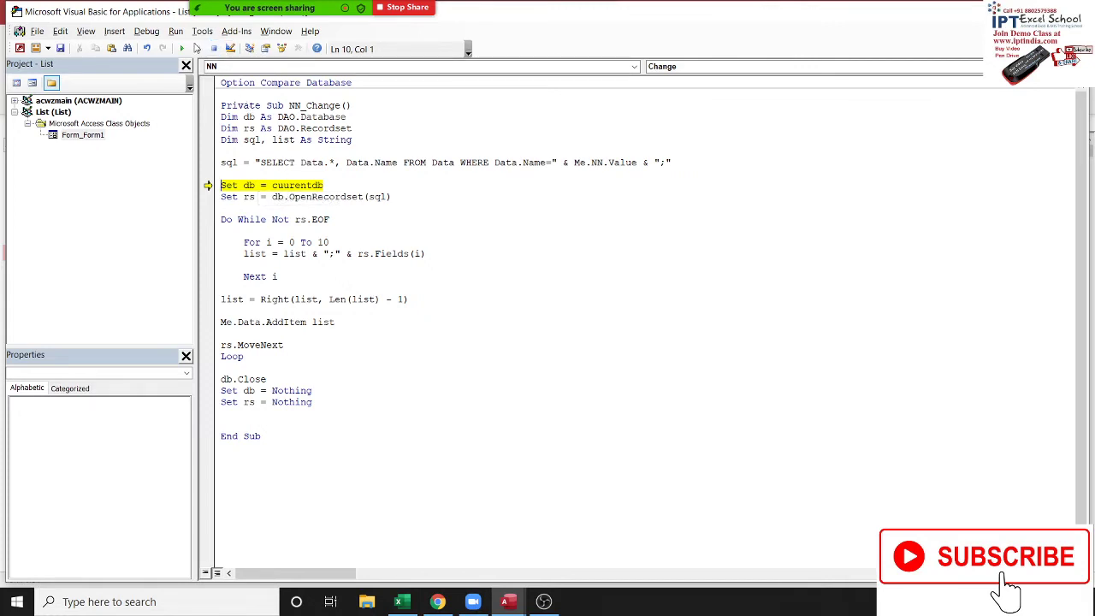
Run the procedure, debug error 424, and correct cuurentdb to CurrentDb
{"action": "left_click", "coordinate": [181, 49]}
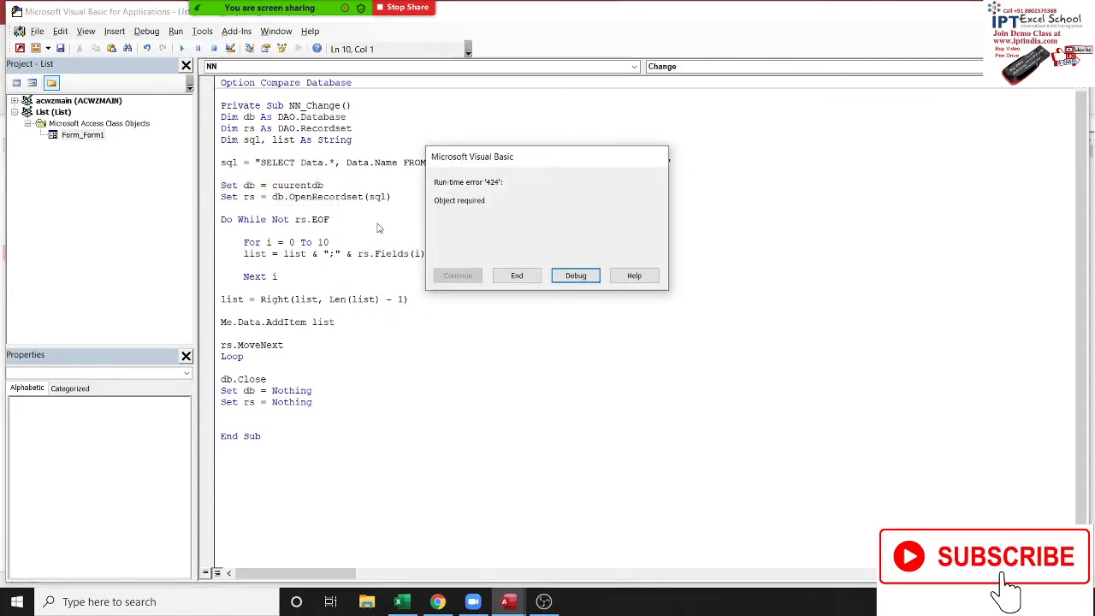
{"action": "left_click", "coordinate": [575, 276]}
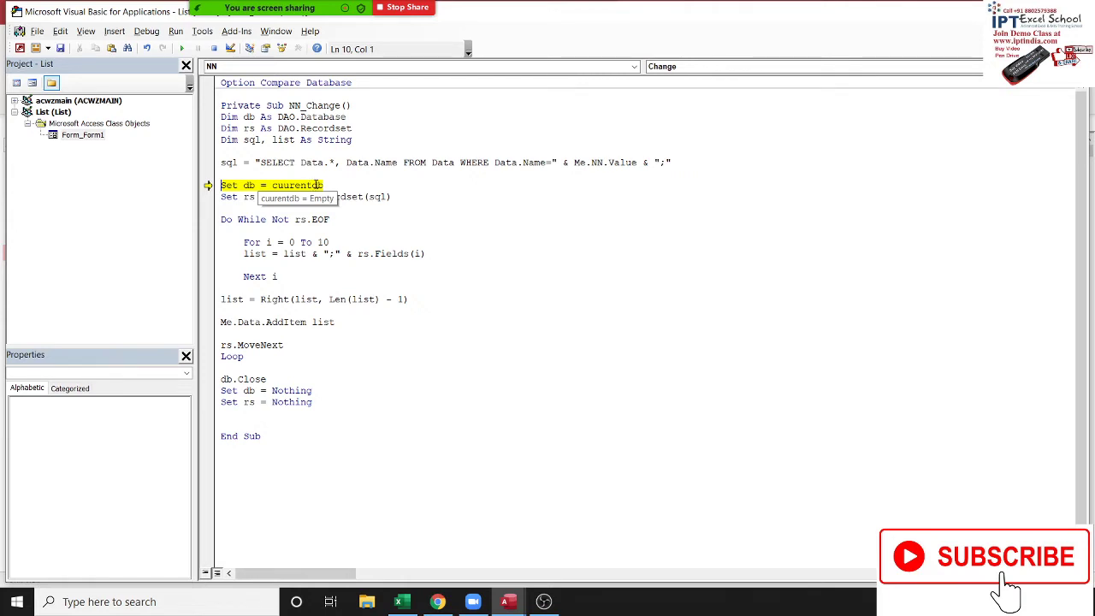
{"action": "left_click", "coordinate": [289, 185]}
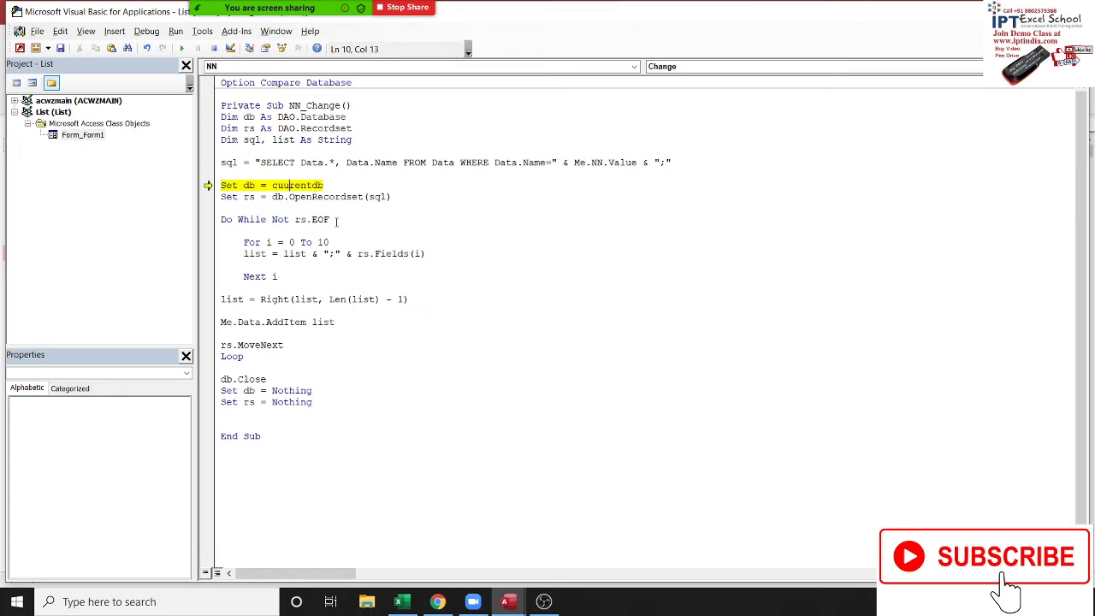
{"action": "key", "text": "BackSpace"}
{"action": "type", "text": "r"}
{"action": "left_click", "coordinate": [334, 242]}
Rerun the procedure and break at error 3061 on Set rs = db.OpenRecordset(sql)
{"action": "double_click", "coordinate": [295, 184]}
{"action": "left_click", "coordinate": [273, 207]}
{"action": "left_click", "coordinate": [181, 49]}
{"action": "left_click", "coordinate": [575, 274]}
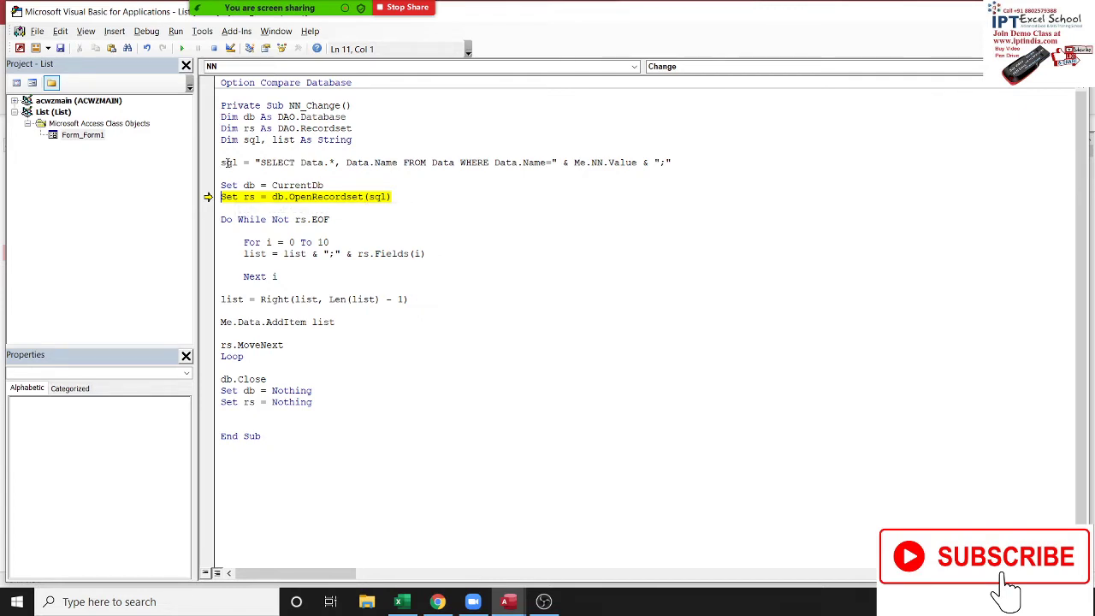
{"action": "mouse_move", "coordinate": [379, 197]}
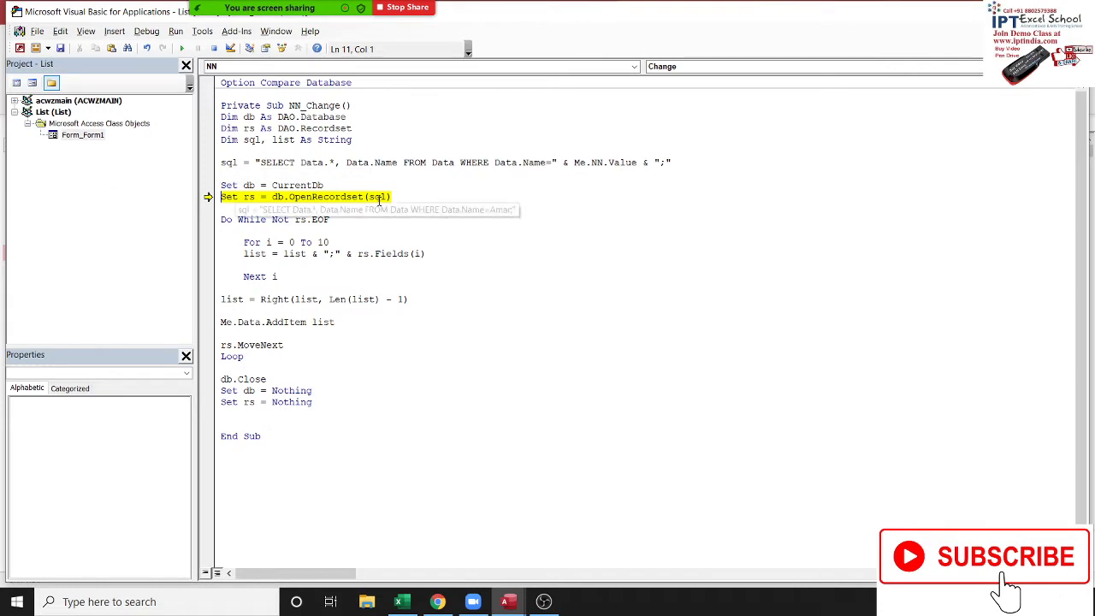
Insert quote marks after Data.Name= in the sql query line and dismiss the compile error
{"action": "left_click", "coordinate": [710, 245]}
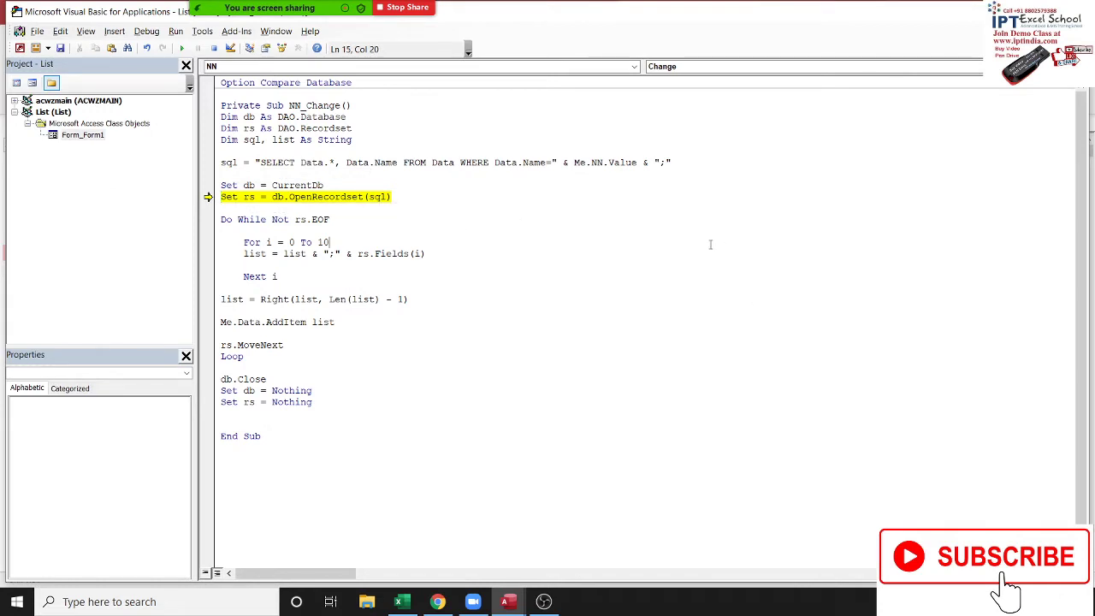
{"action": "left_click", "coordinate": [554, 162]}
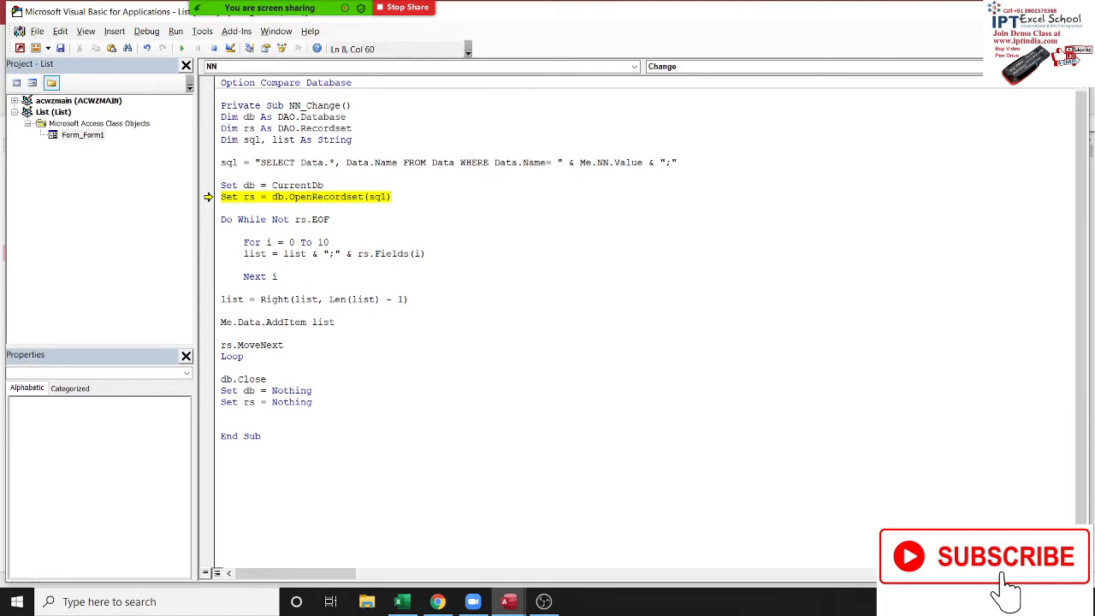
{"action": "type", "text": "\"\""}
{"action": "type", "text": "\"\""}
{"action": "type", "text": "\""}
{"action": "left_click", "coordinate": [633, 215]}
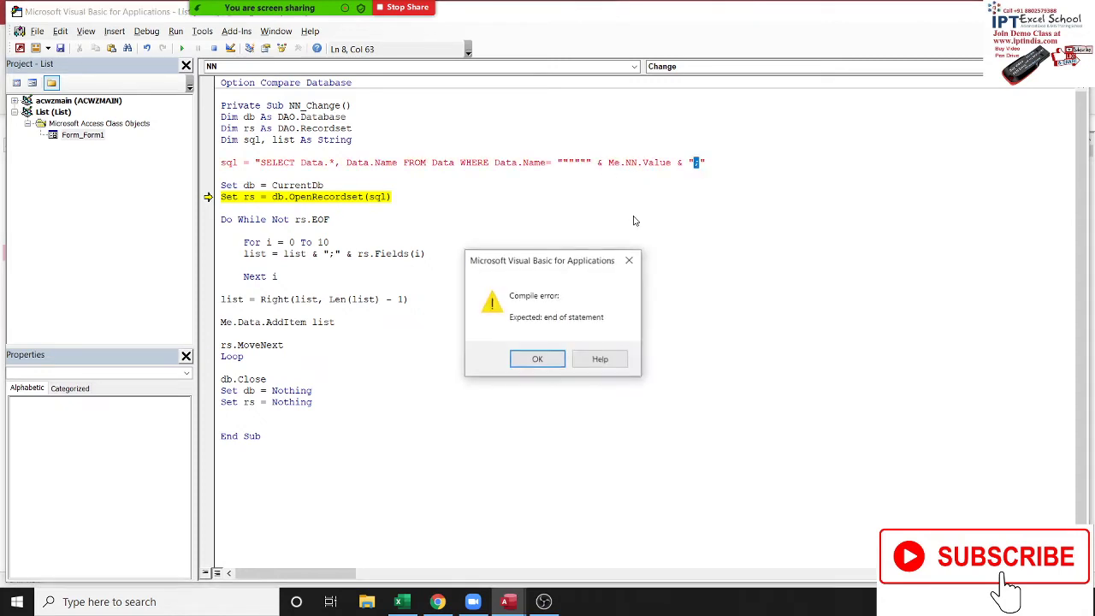
{"action": "key", "text": "Return"}
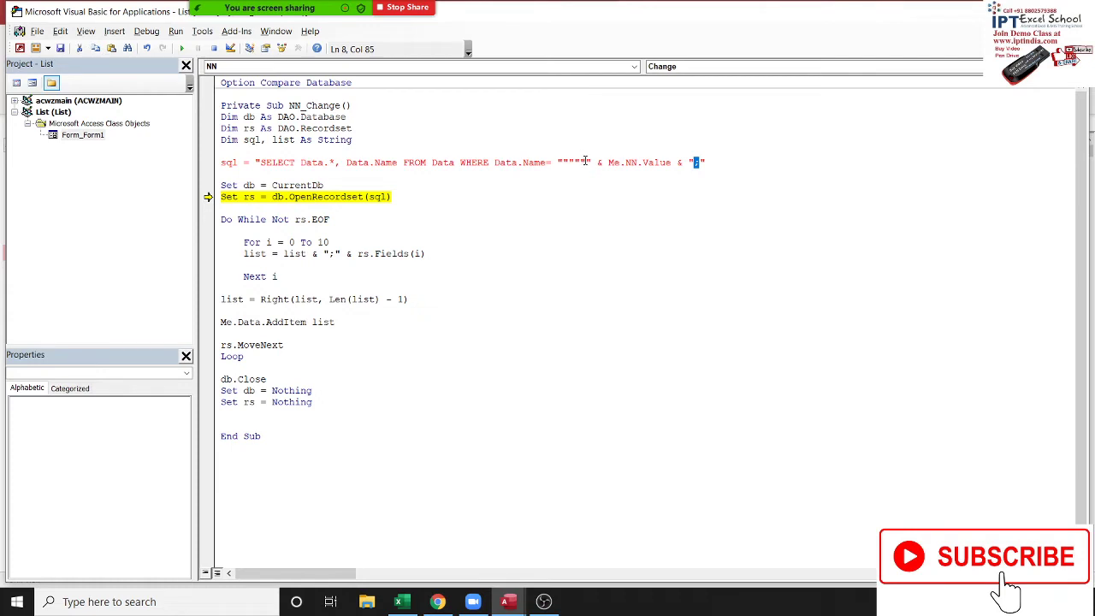
Fix the WHERE clause to Data.Name= """ & Me.NN.Value & """;" and restart execution at the sql line
{"action": "left_click", "coordinate": [586, 161]}
{"action": "key", "text": "shift+Left"}
{"action": "key", "text": "shift+Left"}
{"action": "key", "text": "shift+Left"}
{"action": "key", "text": "shift+Left"}
{"action": "key", "text": "shift+Left"}
{"action": "key", "text": "BackSpace"}
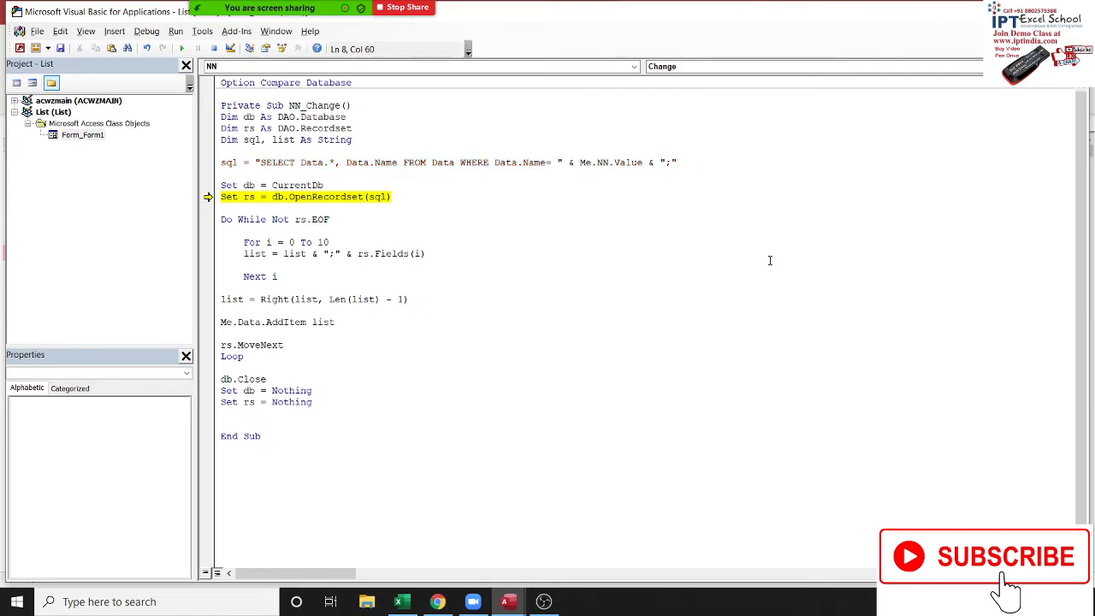
{"action": "type", "text": "\"\""}
{"action": "left_click", "coordinate": [742, 241]}
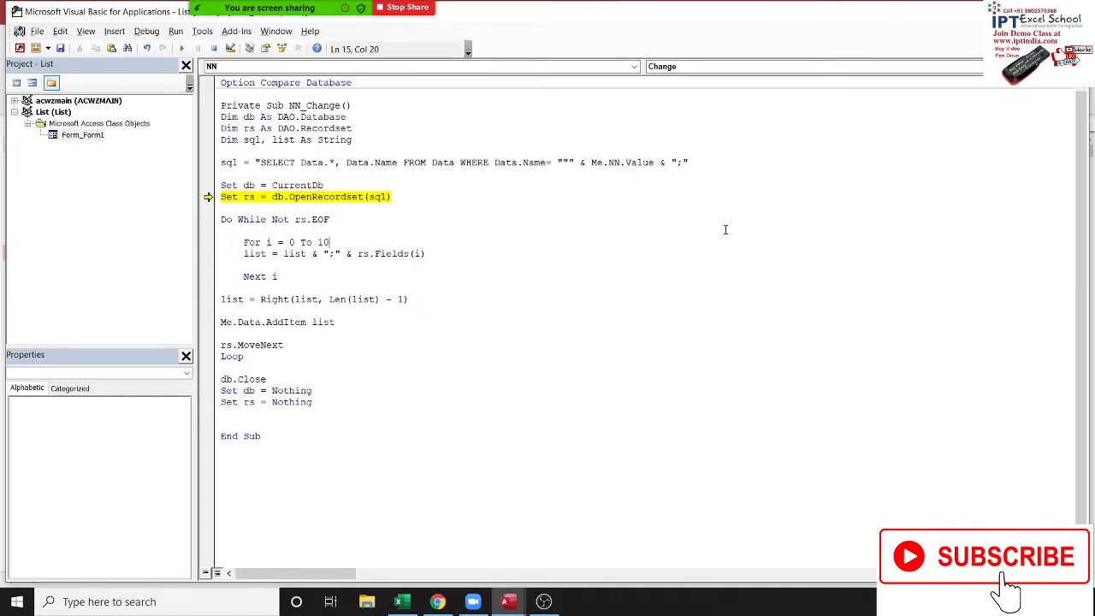
{"action": "left_click", "coordinate": [674, 163]}
{"action": "type", "text": "\"\""}
{"action": "key", "text": "Down"}
{"action": "key", "text": "Down"}
{"action": "key", "text": "Down"}
{"action": "left_click_drag", "start_coordinate": [207, 197], "coordinate": [208, 162]}
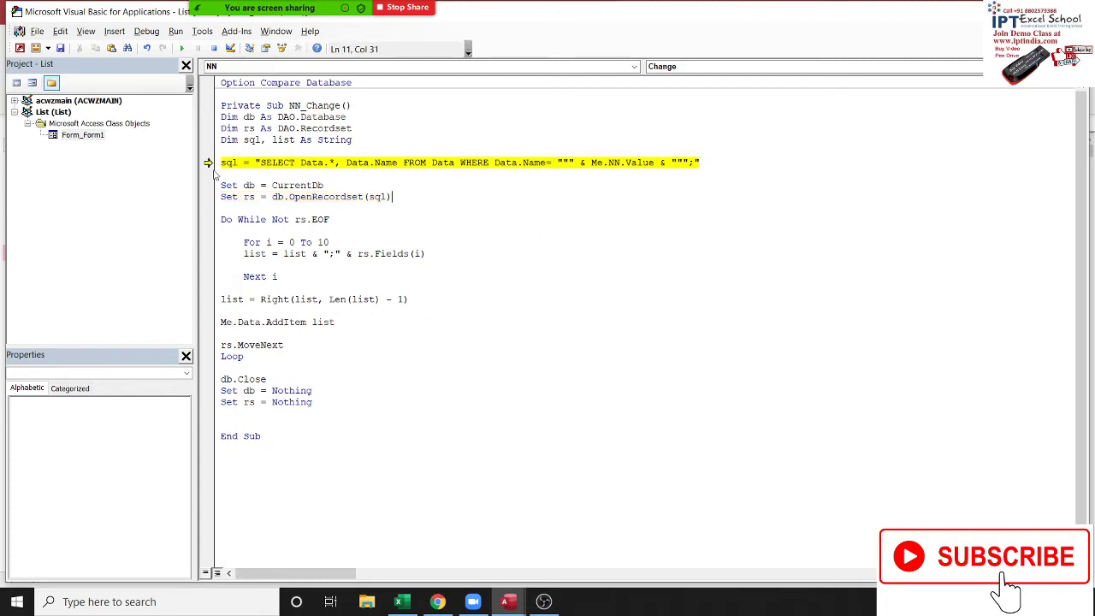
Rerun from the query line through error 6014 until it breaks at Me.Data.AddItem list
{"action": "left_click", "coordinate": [181, 48]}
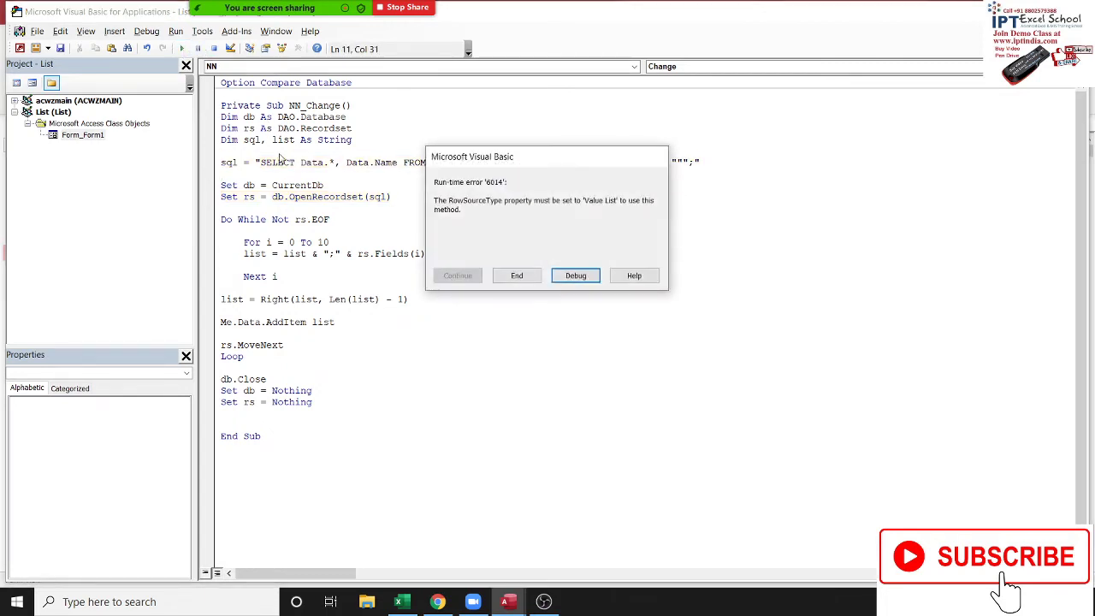
{"action": "left_click", "coordinate": [576, 276]}
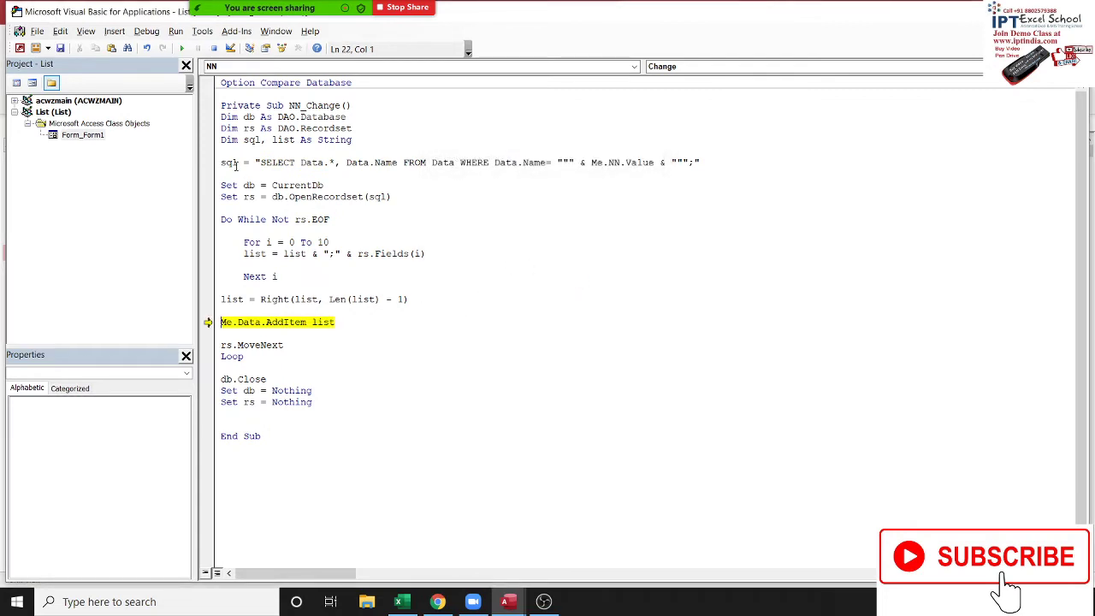
{"action": "mouse_move", "coordinate": [229, 162]}
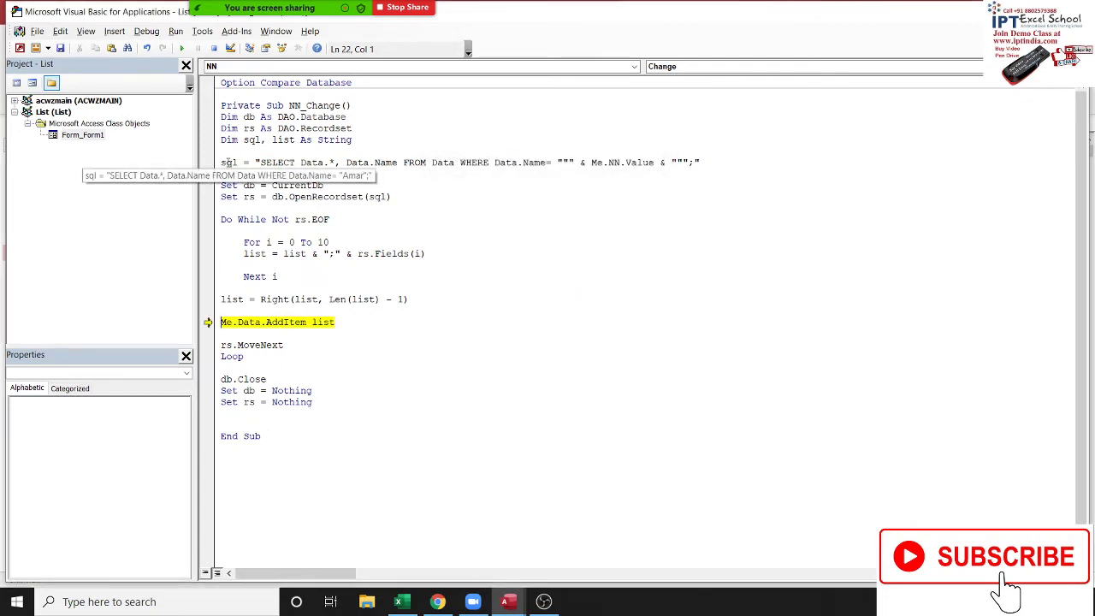
{"action": "left_click", "coordinate": [249, 196]}
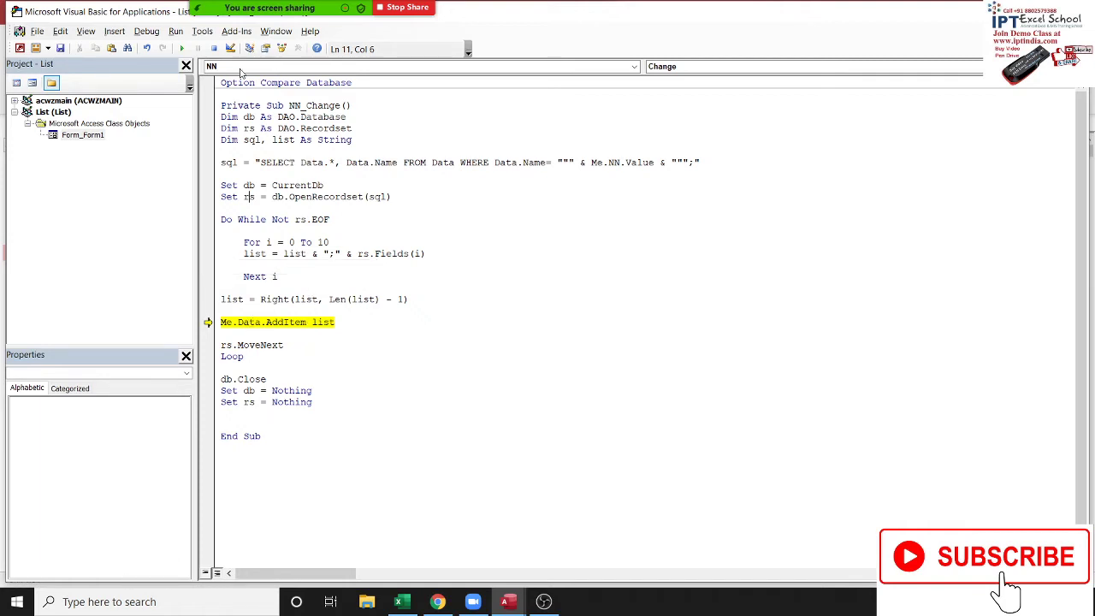
{"action": "left_click", "coordinate": [181, 49]}
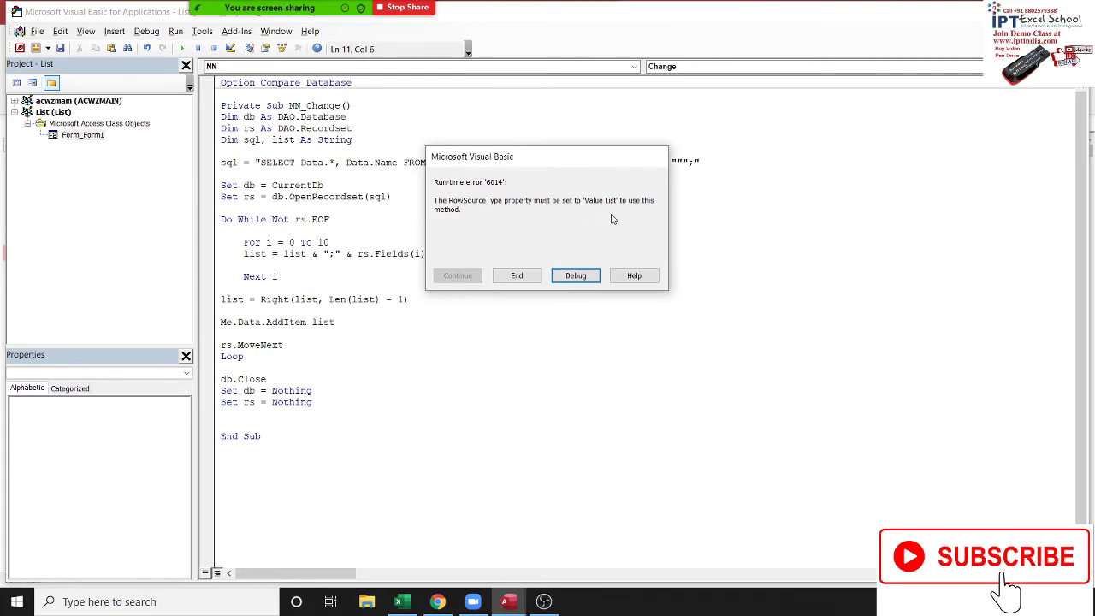
{"action": "left_click", "coordinate": [574, 276]}
{"action": "mouse_move", "coordinate": [323, 322]}
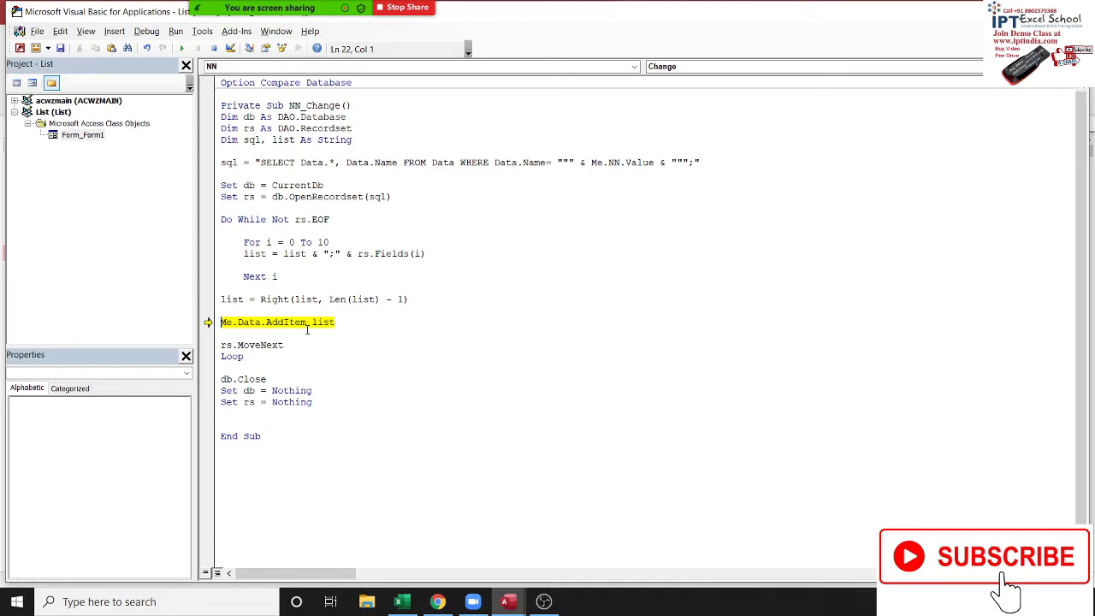
Add Data.RowSource = "" and Data.ColumnCount = 11 lines before Me.Data.AddItem list
{"action": "key", "text": "Up"}
{"action": "key", "text": "Up"}
{"action": "key", "text": "Up"}
{"action": "key", "text": "Up"}
{"action": "key", "text": "Down"}
{"action": "key", "text": "Down"}
{"action": "key", "text": "End"}
{"action": "key", "text": "Return"}
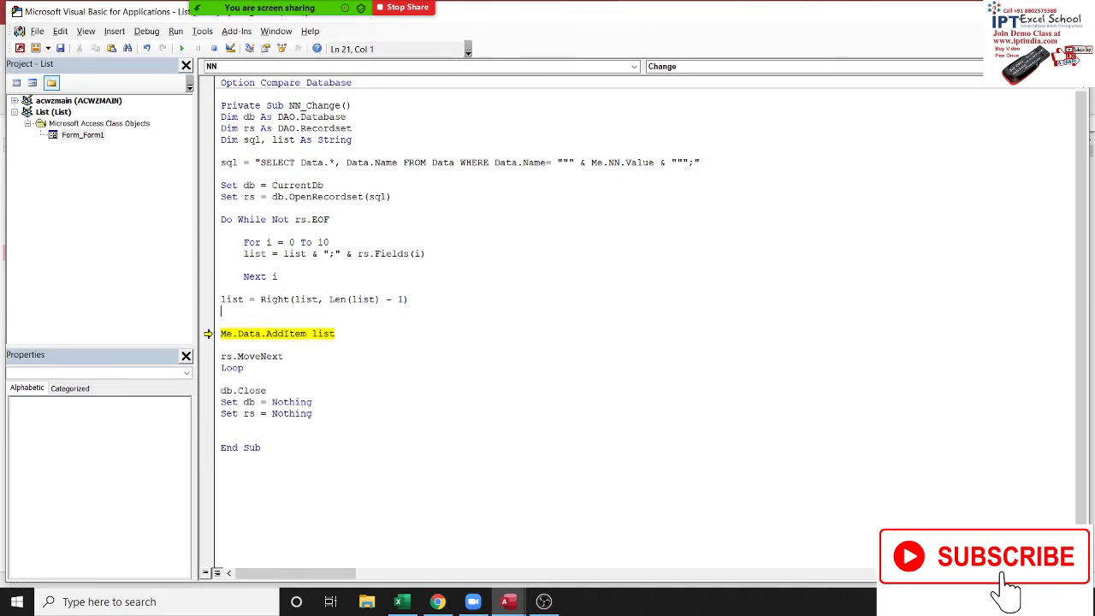
{"action": "type", "text": "data"}
{"action": "type", "text": "."}
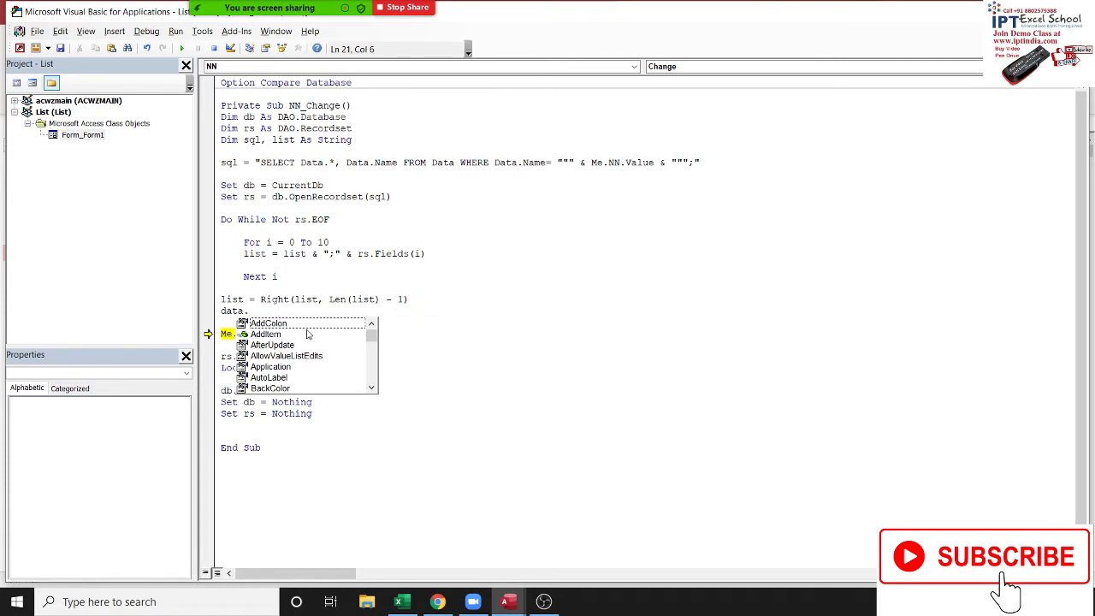
{"action": "type", "text": "Ro"}
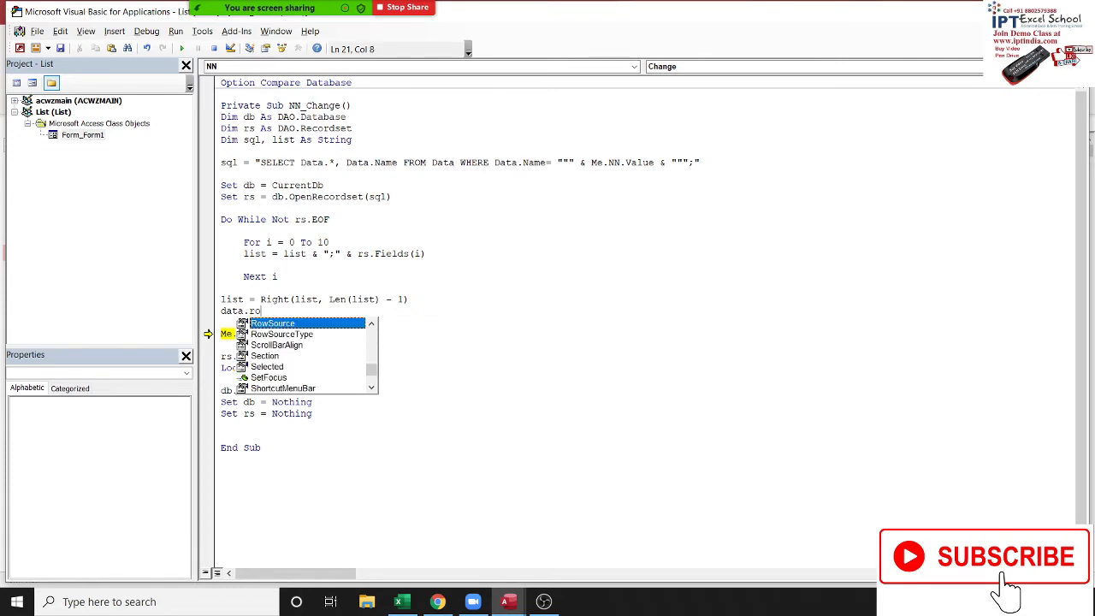
{"action": "type", "text": "w"}
{"action": "key", "text": "Tab"}
{"action": "type", "text": "= "}
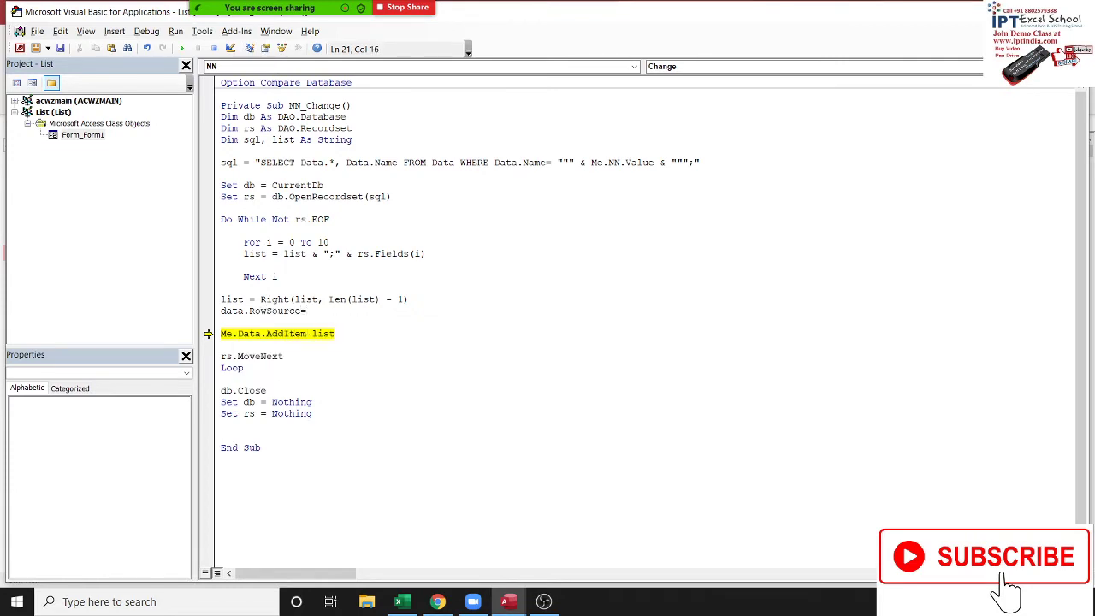
{"action": "type", "text": "\"\""}
{"action": "key", "text": "Return"}
{"action": "type", "text": "data"}
{"action": "type", "text": "."}
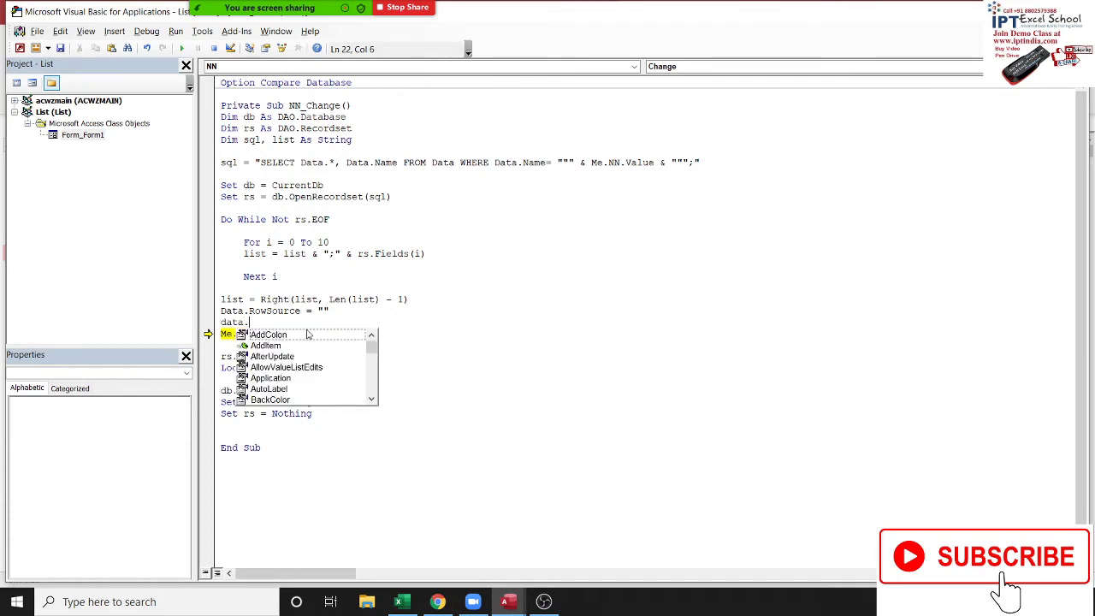
{"action": "type", "text": "c"}
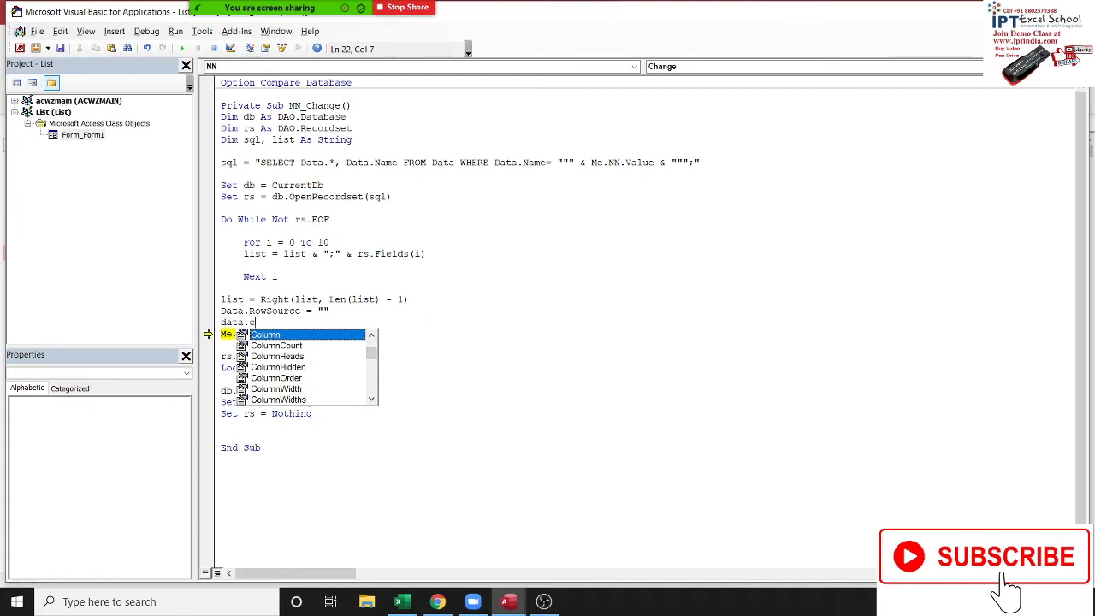
{"action": "key", "text": "Down"}
{"action": "key", "text": "Tab"}
{"action": "type", "text": "= "}
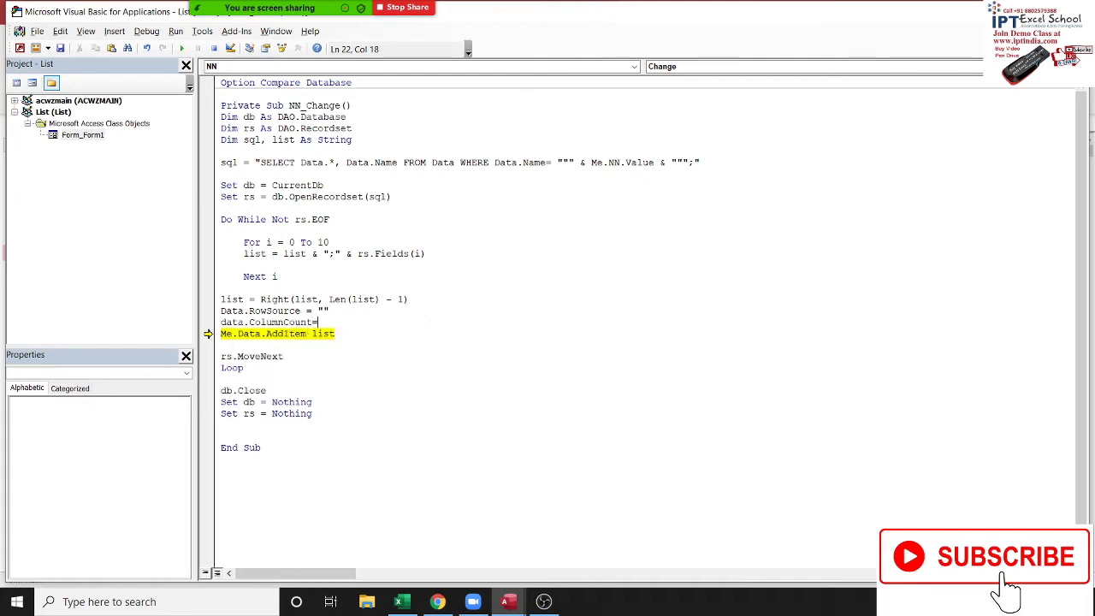
{"action": "type", "text": "11"}
{"action": "key", "text": "Return"}
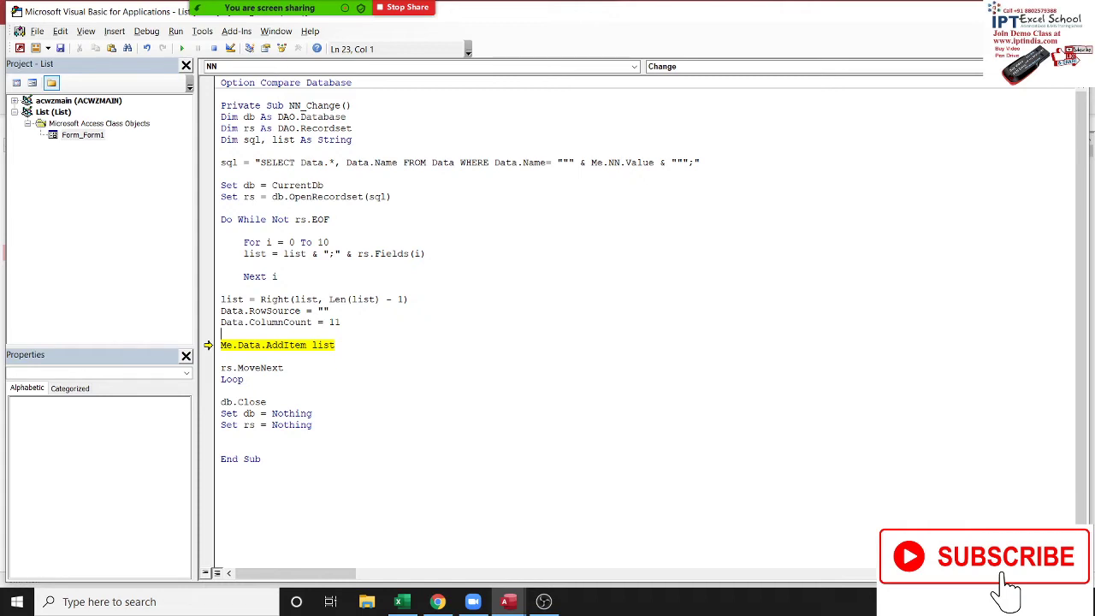
Add Data.ColumnHeads = True and move the execution point to the Data.RowSource line
{"action": "type", "text": "data"}
{"action": "type", "text": ".h"}
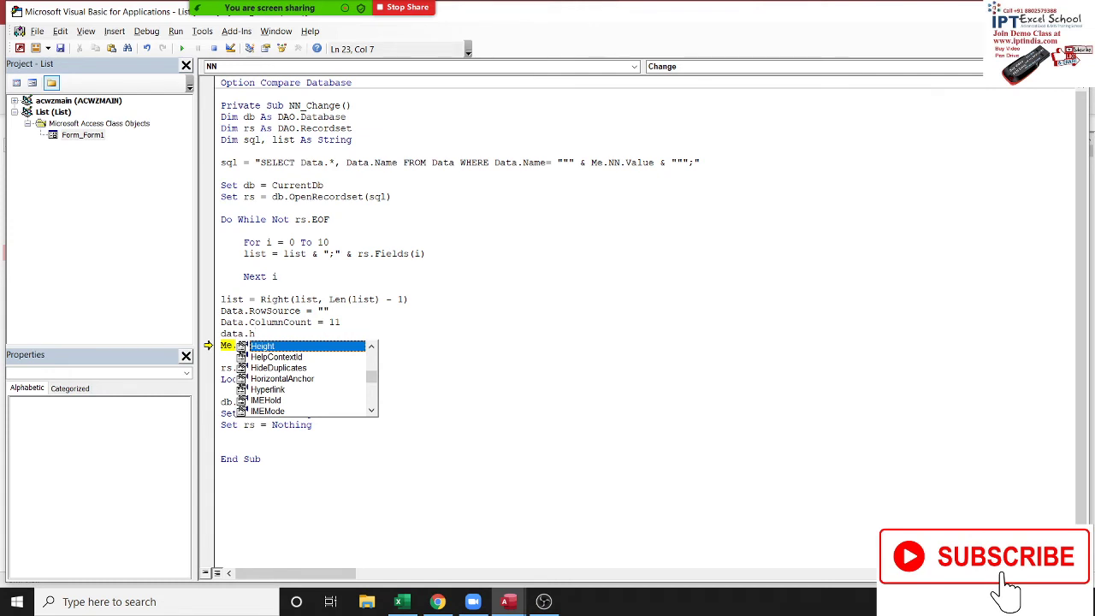
{"action": "key", "text": "BackSpace"}
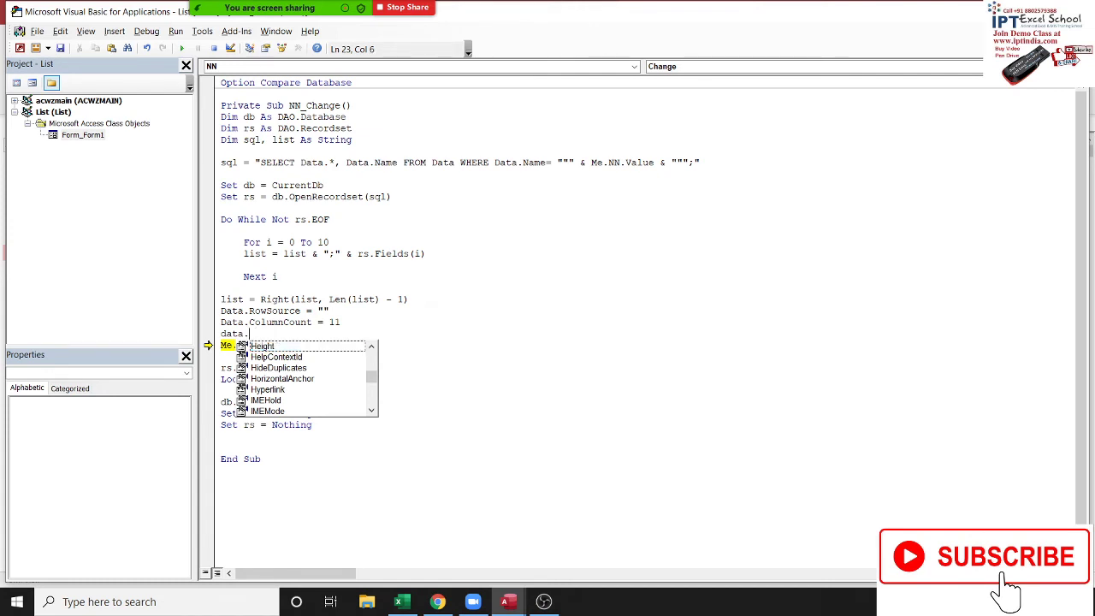
{"action": "type", "text": "cu"}
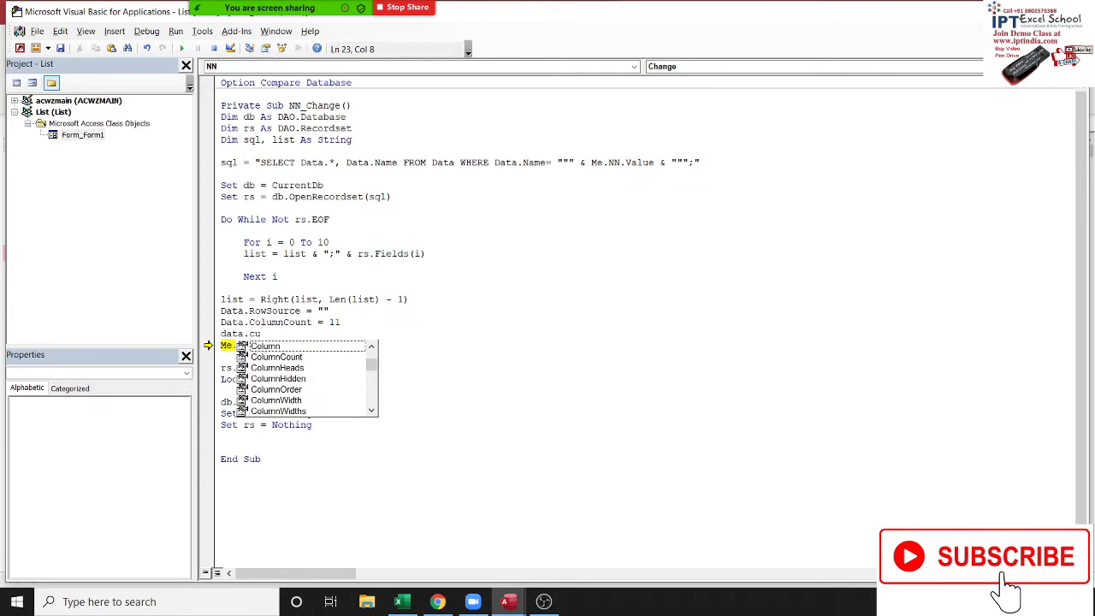
{"action": "key", "text": "Down"}
{"action": "key", "text": "Down"}
{"action": "key", "text": "Tab"}
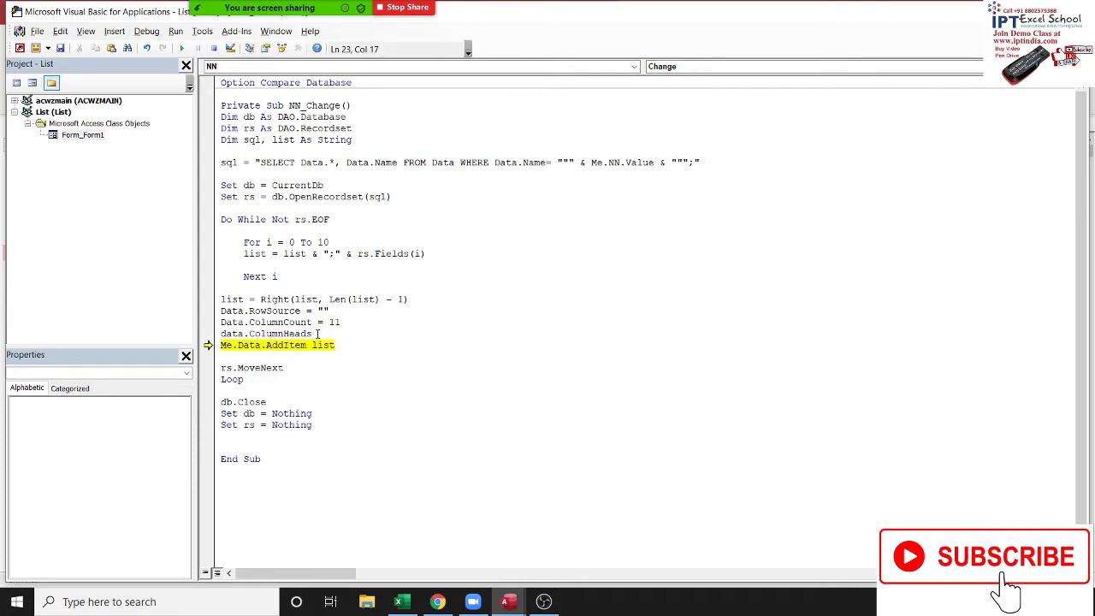
{"action": "type", "text": "=T"}
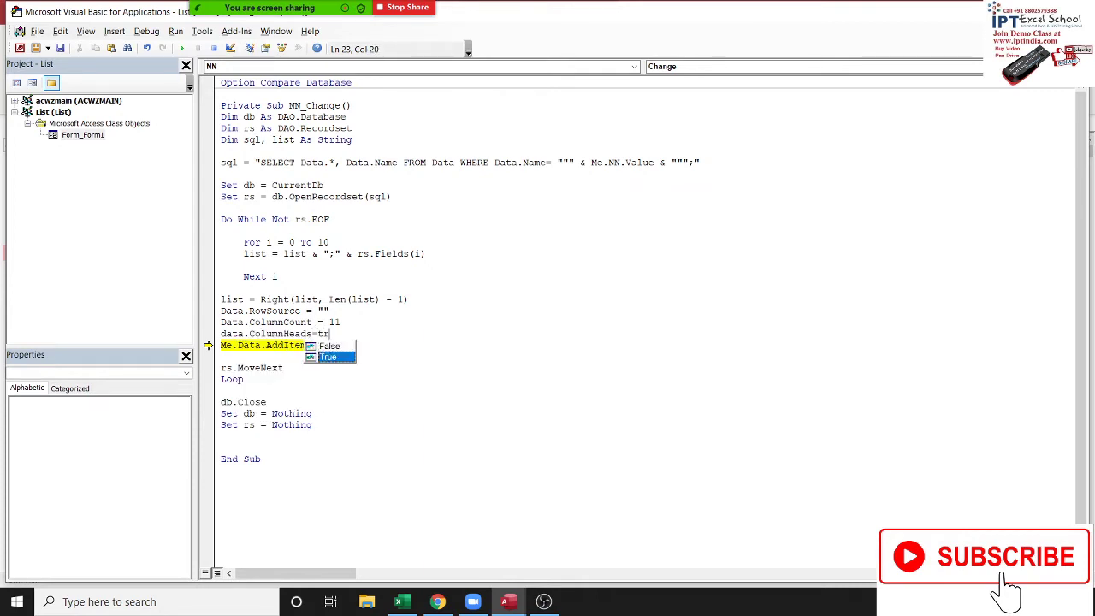
{"action": "type", "text": "rue"}
{"action": "key", "text": "Down"}
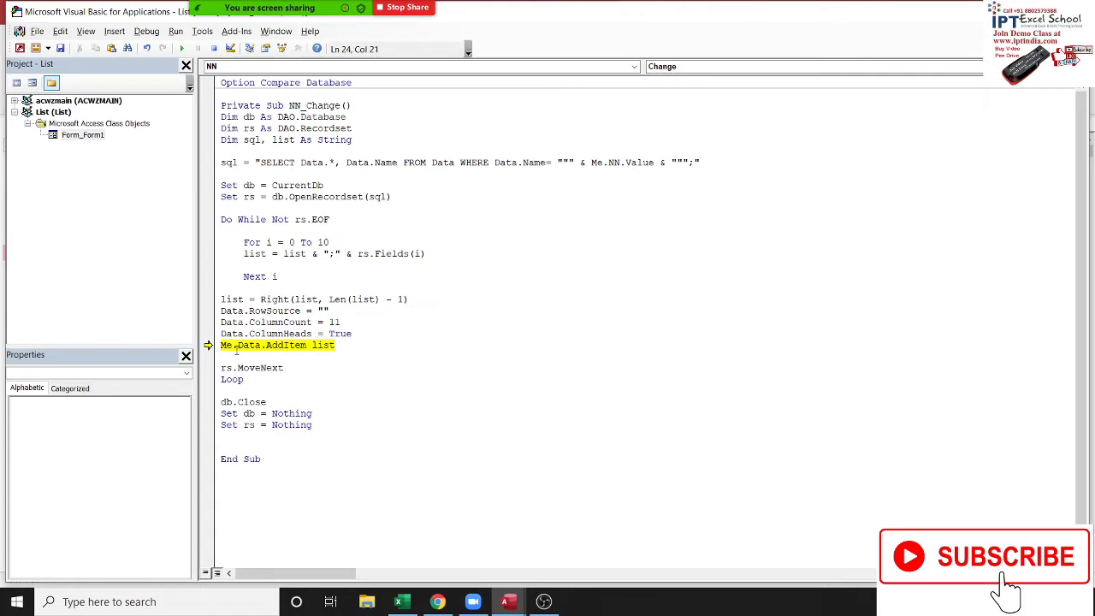
{"action": "left_click_drag", "start_coordinate": [211, 347], "coordinate": [220, 313]}
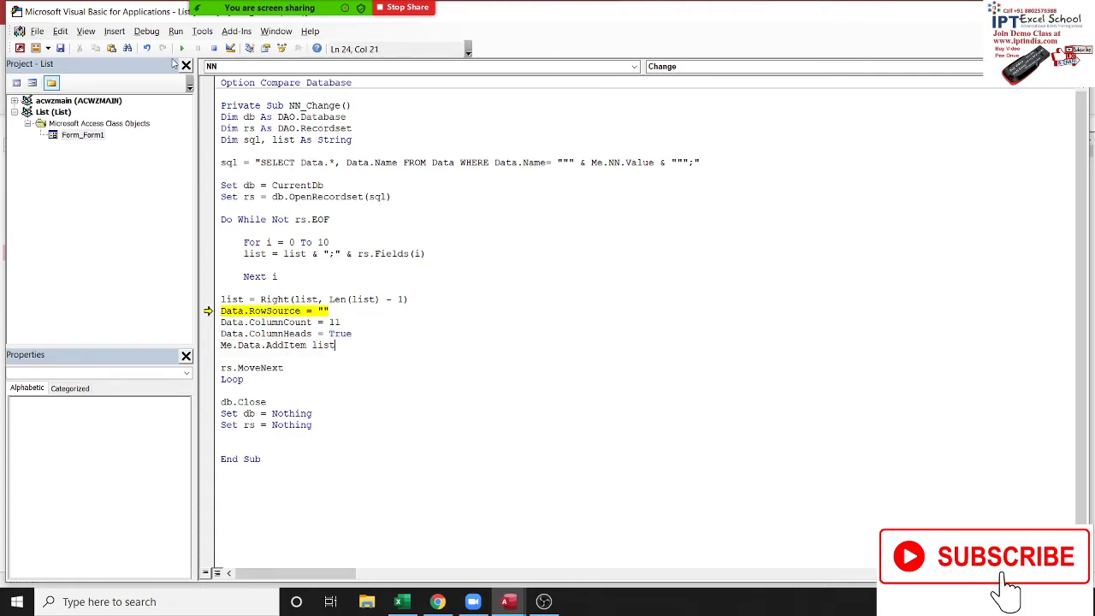
Continue the run until error 6014 breaks at Me.Data.AddItem list, then inspect list's value
{"action": "left_click", "coordinate": [181, 49]}
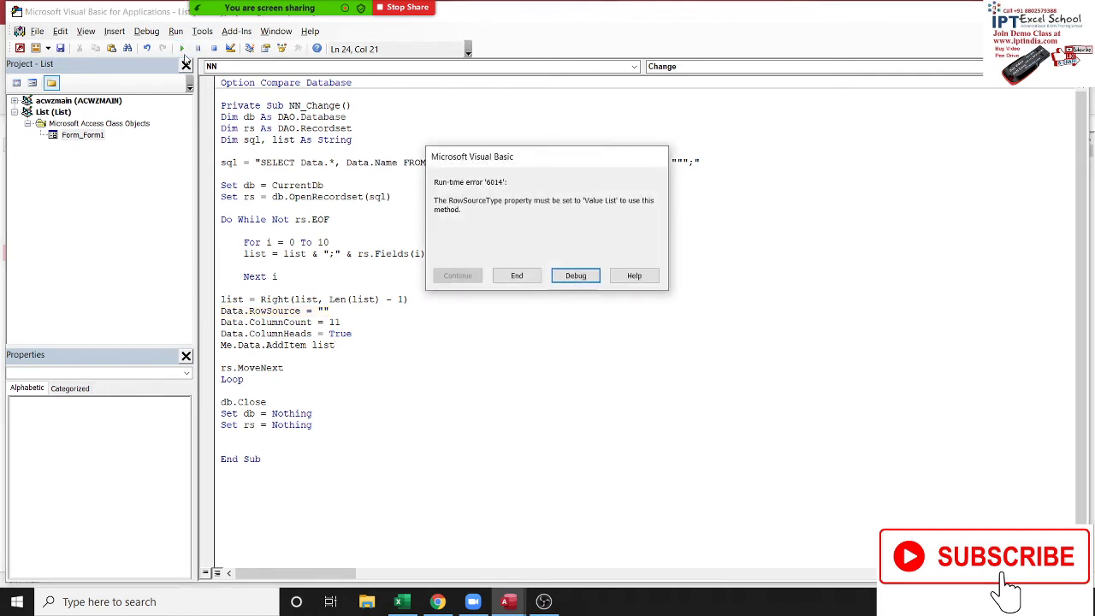
{"action": "left_click", "coordinate": [573, 279]}
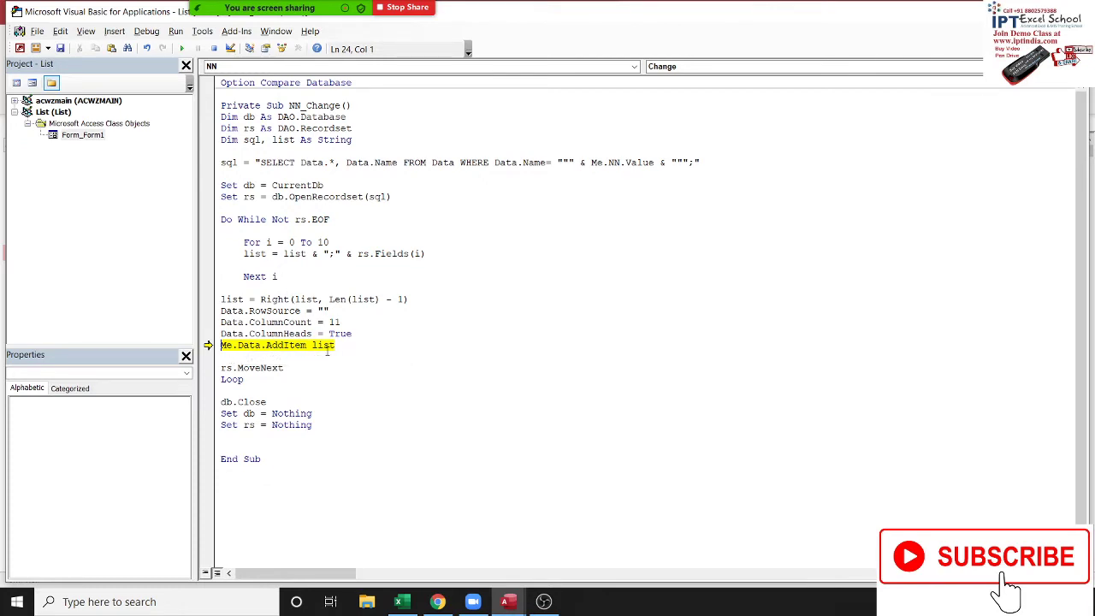
{"action": "mouse_move", "coordinate": [323, 345]}
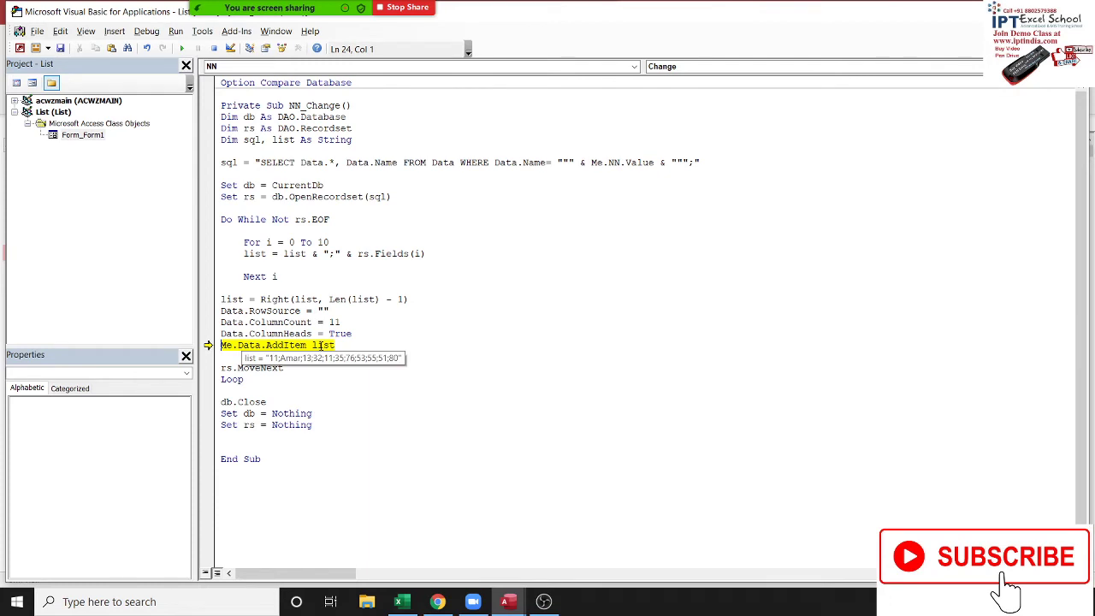
{"action": "left_click", "coordinate": [348, 400]}
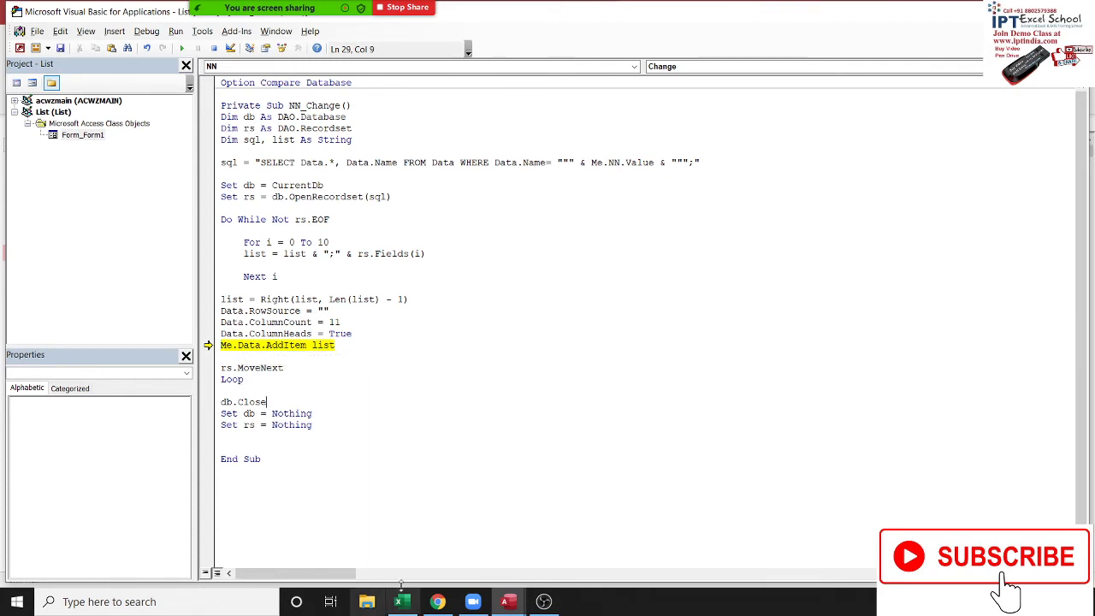
Declare Dim dt(1 To 100, 0 To 10) below the Dim sql line
{"action": "left_click", "coordinate": [231, 150]}
{"action": "key", "text": "Return"}
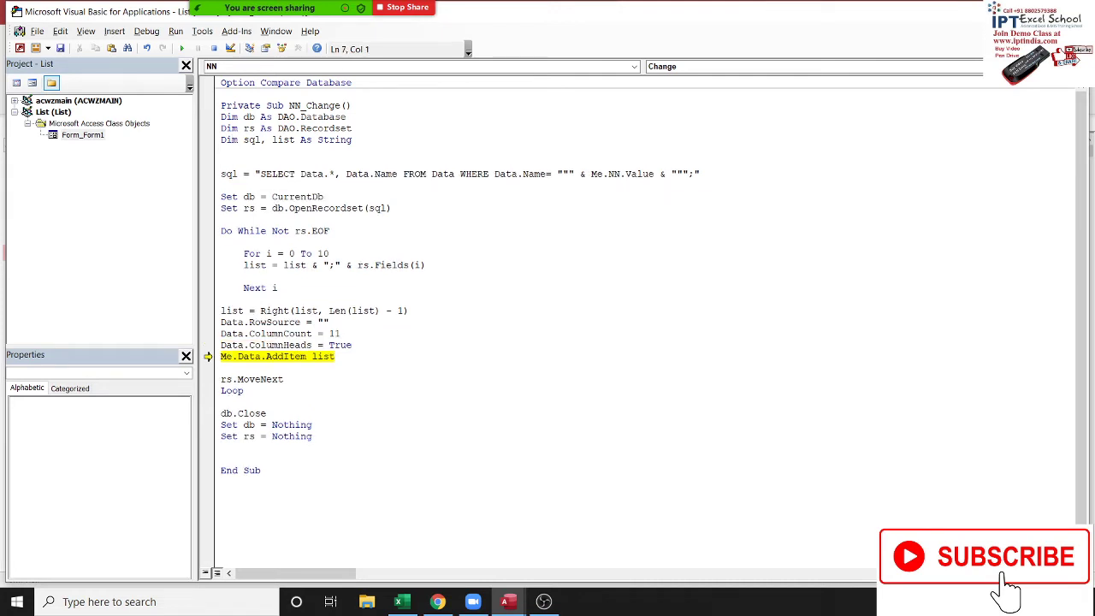
{"action": "type", "text": "dim dt"}
{"action": "type", "text": "("}
{"action": "type", "text": "1"}
{"action": "key", "text": "BackSpace"}
{"action": "key", "text": "BackSpace"}
{"action": "type", "text": "1 to "}
{"action": "type", "text": "100"}
{"action": "type", "text": ","}
{"action": "type", "text": "0 to 1"}
{"action": "type", "text": "0)"}
{"action": "left_click", "coordinate": [358, 197]}
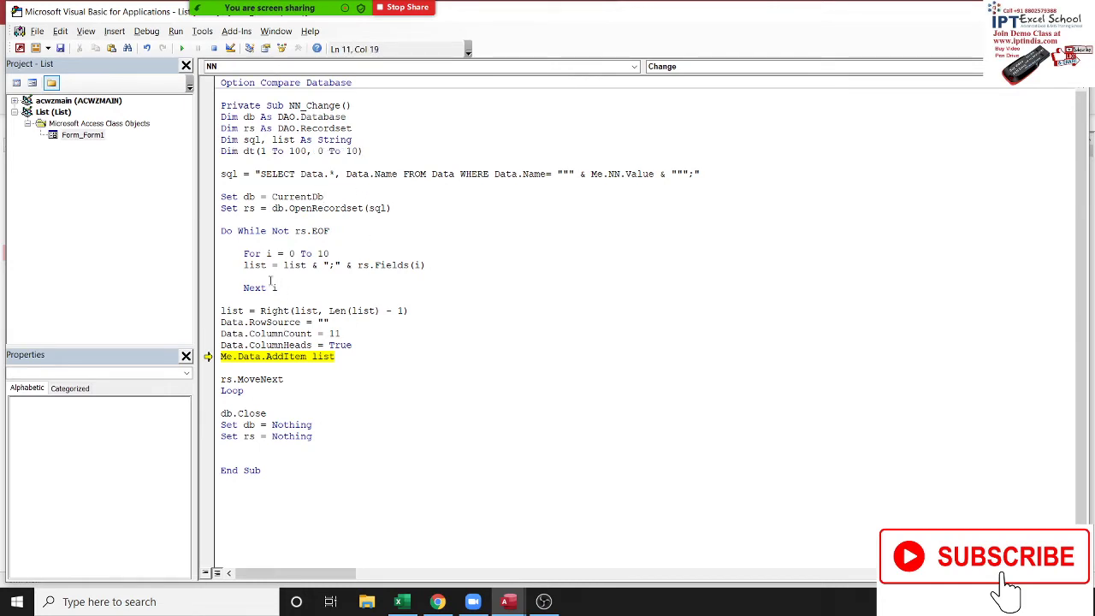
Comment out the list concatenation line and add dt(r, i) = rs.Fields(i) inside the loop
{"action": "left_click", "coordinate": [244, 265]}
{"action": "type", "text": "'"}
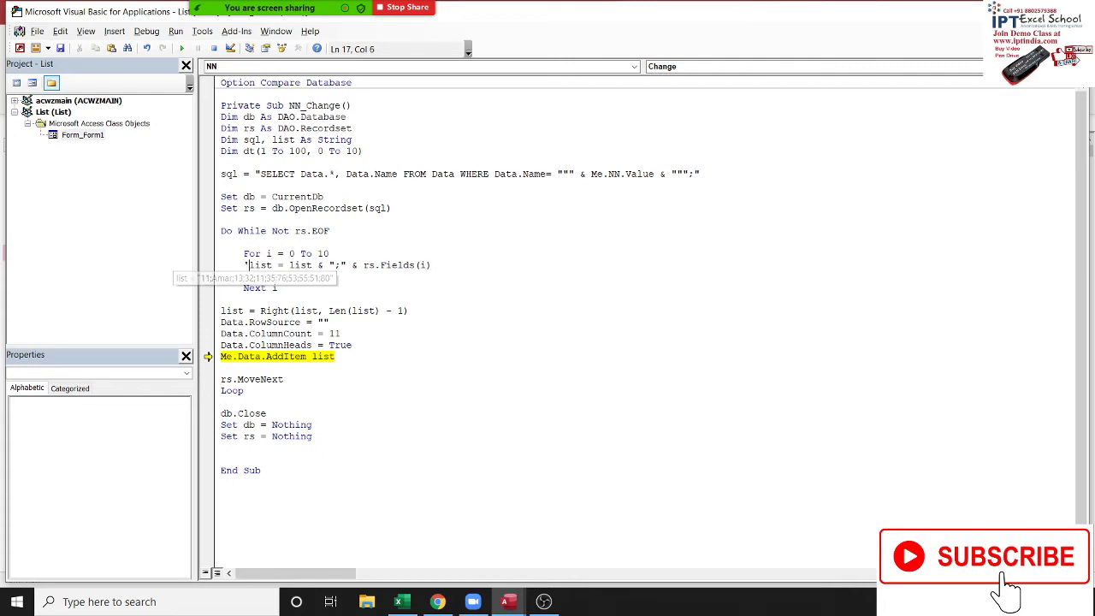
{"action": "key", "text": "Down"}
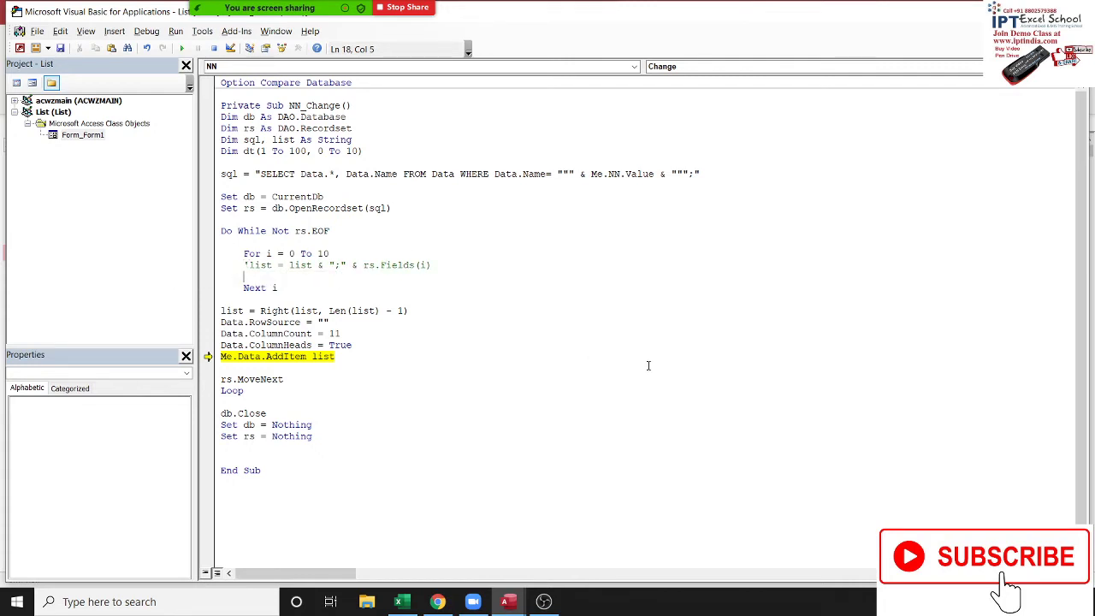
{"action": "type", "text": "dt("}
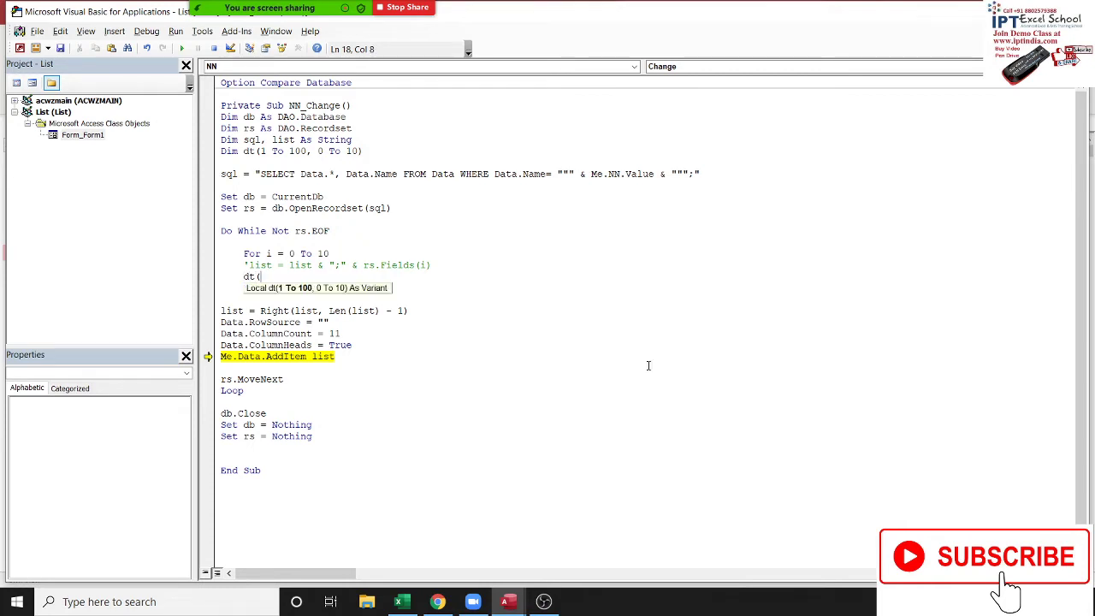
{"action": "type", "text": "r,"}
{"action": "type", "text": "i"}
{"action": "type", "text": ")="}
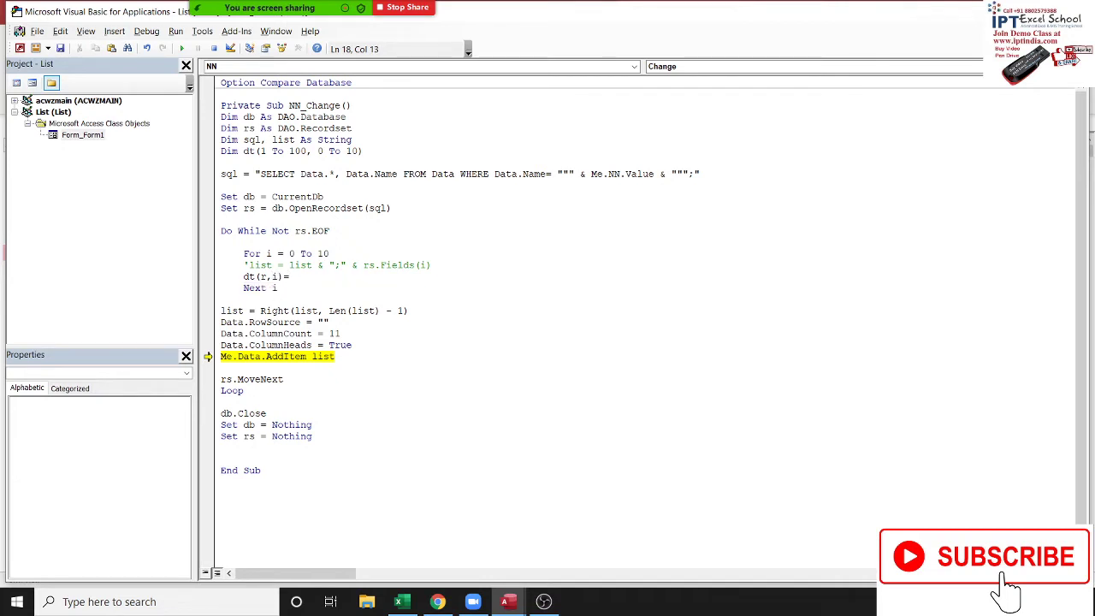
{"action": "type", "text": "rs"}
{"action": "type", "text": ".f"}
{"action": "key", "text": "Tab"}
{"action": "type", "text": "("}
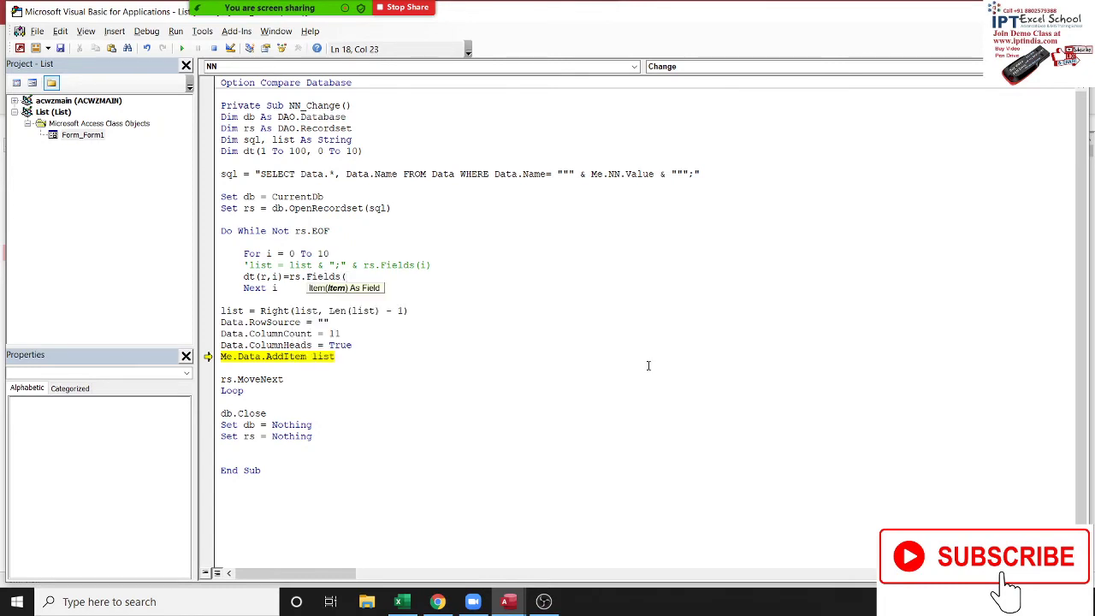
{"action": "type", "text": "i)"}
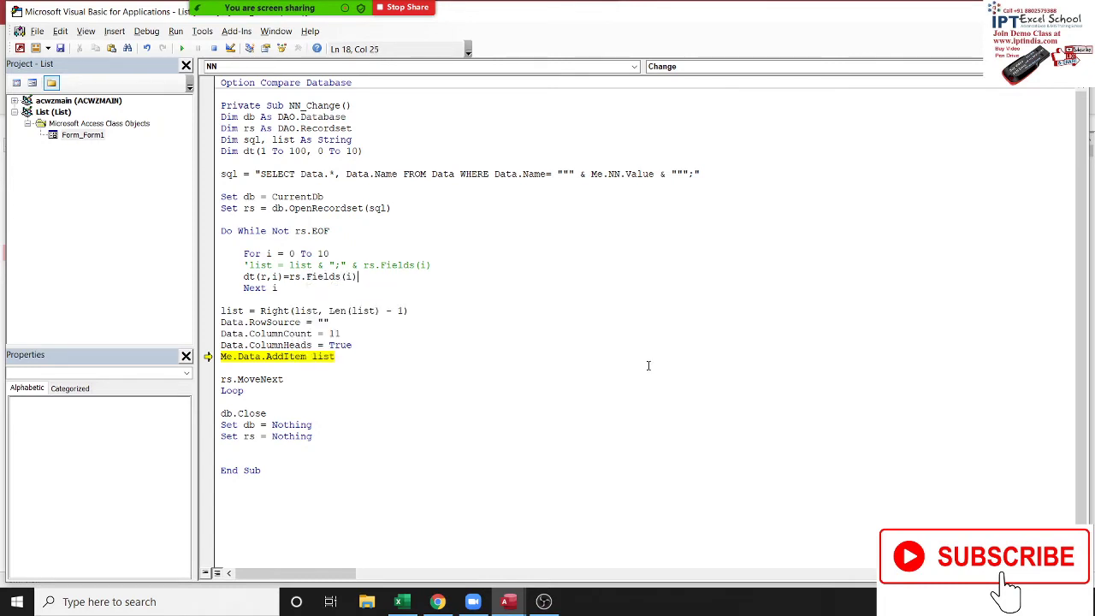
{"action": "key", "text": "Down"}
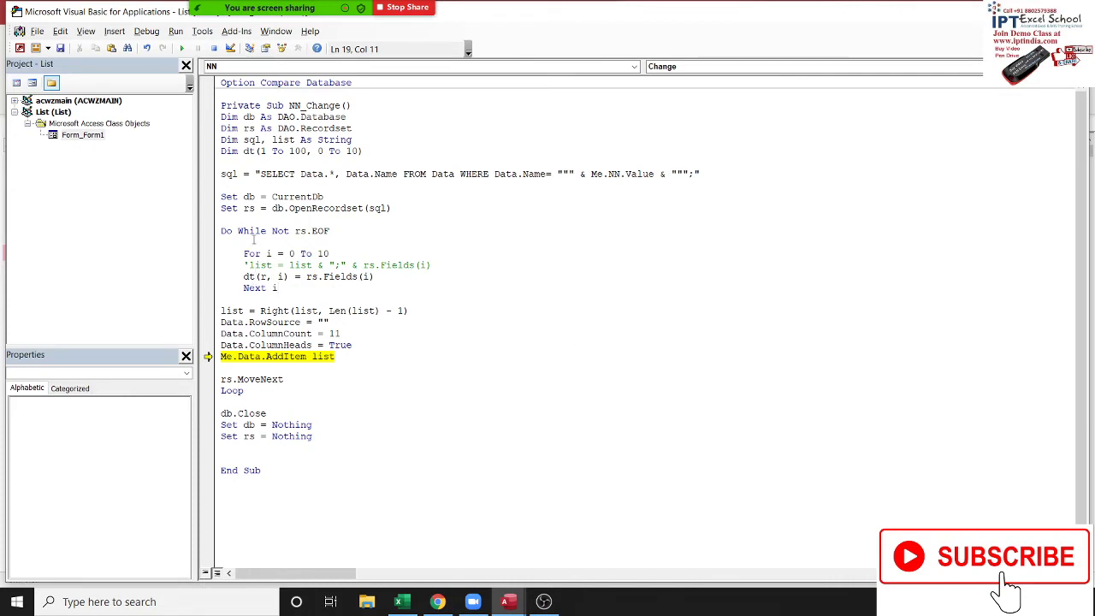
{"action": "type", "text": "r"}
{"action": "type", "text": "="}
Add the r = r + 1 counter line, set execution to resume there, and select list
{"action": "key", "text": "BackSpace"}
{"action": "type", "text": "r"}
{"action": "key", "text": "BackSpace"}
{"action": "type", "text": "=r"}
{"action": "type", "text": "+1"}
{"action": "left_click", "coordinate": [409, 311]}
{"action": "left_click_drag", "start_coordinate": [208, 356], "coordinate": [212, 243]}
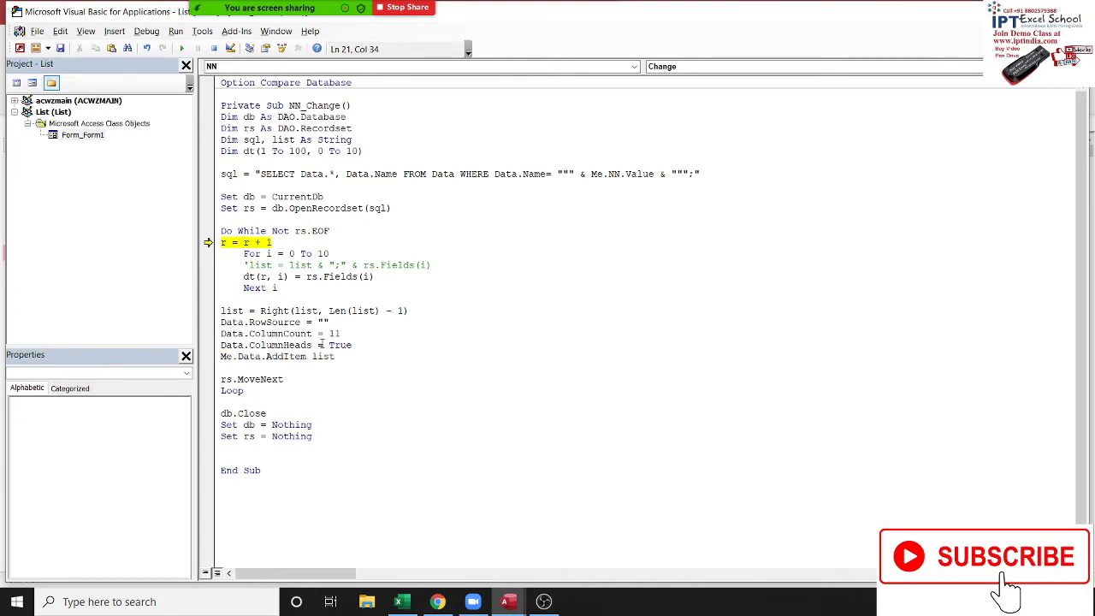
{"action": "mouse_move", "coordinate": [281, 334]}
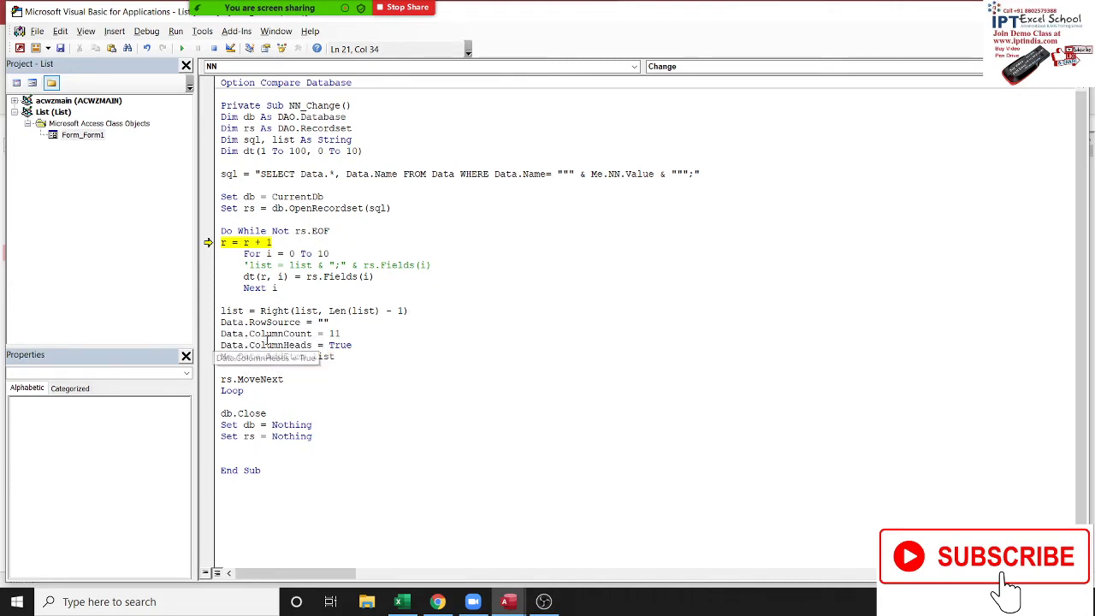
{"action": "left_click_drag", "start_coordinate": [334, 355], "coordinate": [312, 356]}
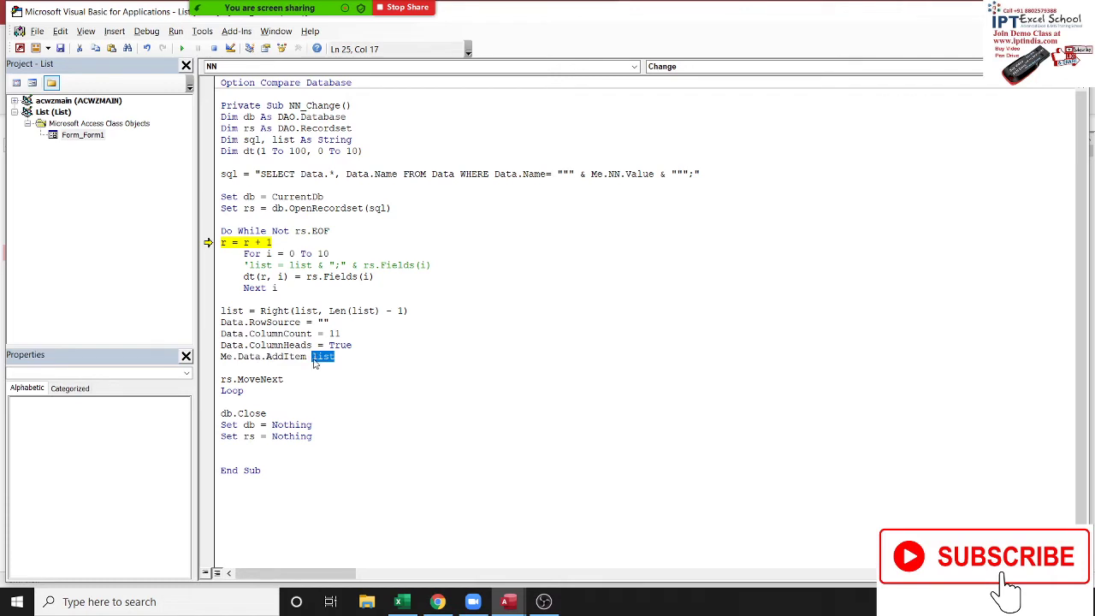
Change Me.Data.AddItem list to Me.Data.list = st and run it, triggering a compile error
{"action": "key", "text": "BackSpace"}
{"action": "key", "text": "BackSpace"}
{"action": "key", "text": "BackSpace"}
{"action": "key", "text": "BackSpace"}
{"action": "key", "text": "BackSpace"}
{"action": "type", "text": ".Data."}
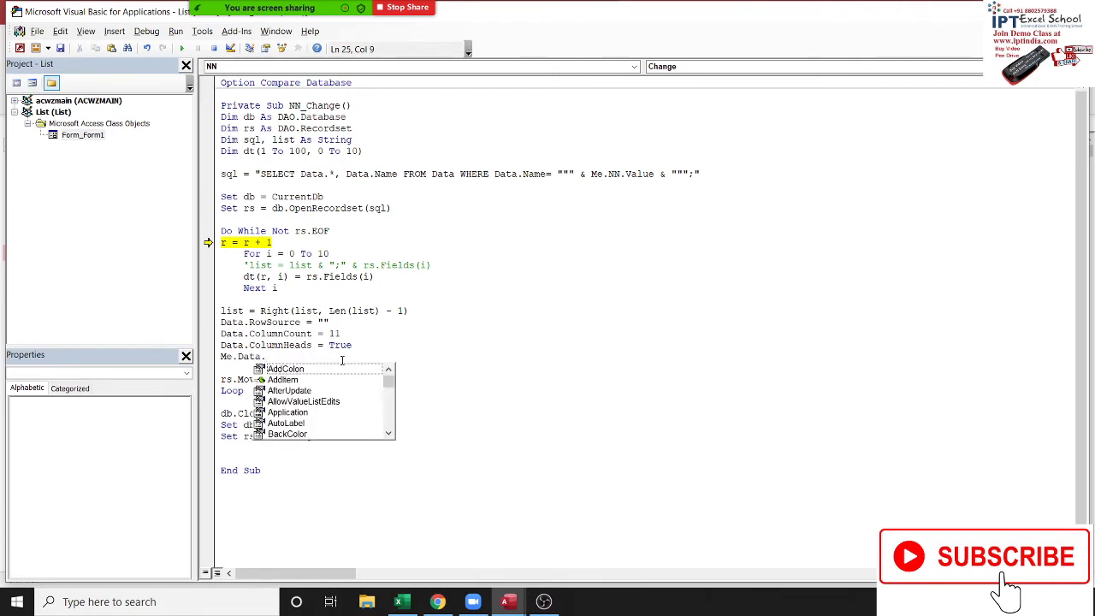
{"action": "type", "text": "lis"}
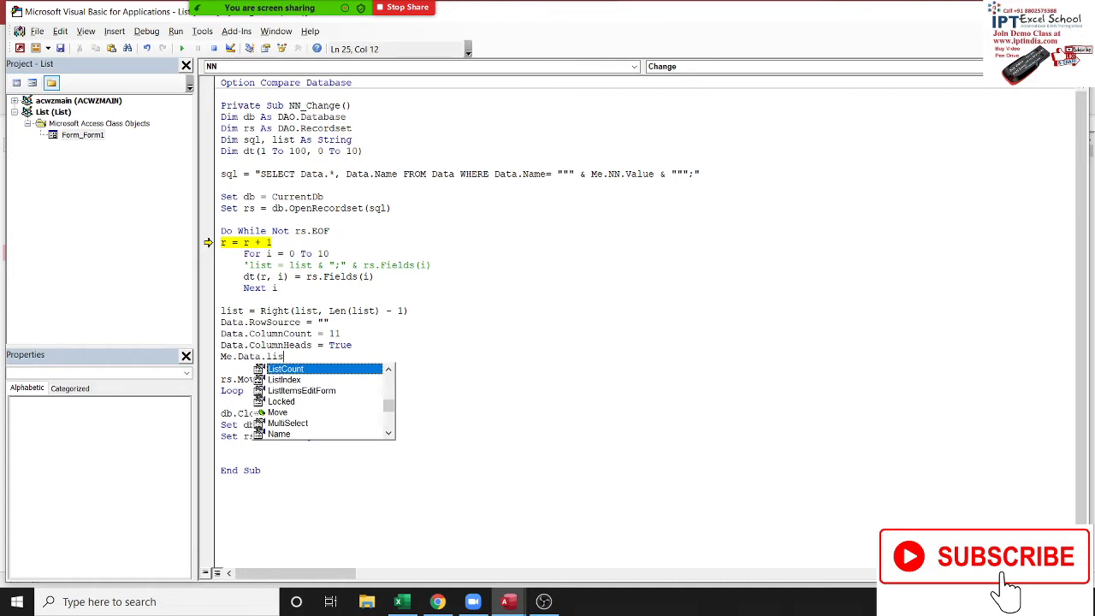
{"action": "type", "text": "t"}
{"action": "key", "text": "Tab"}
{"action": "key", "text": "BackSpace"}
{"action": "key", "text": "BackSpace"}
{"action": "key", "text": "BackSpace"}
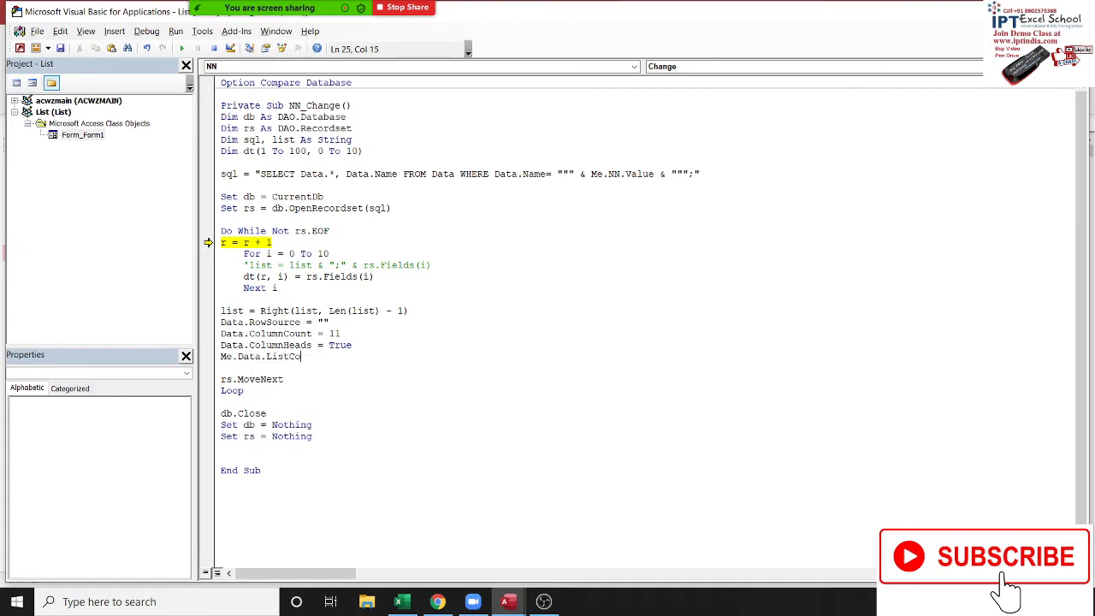
{"action": "key", "text": "BackSpace"}
{"action": "key", "text": "BackSpace"}
{"action": "type", "text": "= "}
{"action": "type", "text": "st"}
{"action": "key", "text": "Down"}
{"action": "left_click", "coordinate": [270, 355]}
{"action": "left_click", "coordinate": [182, 49]}
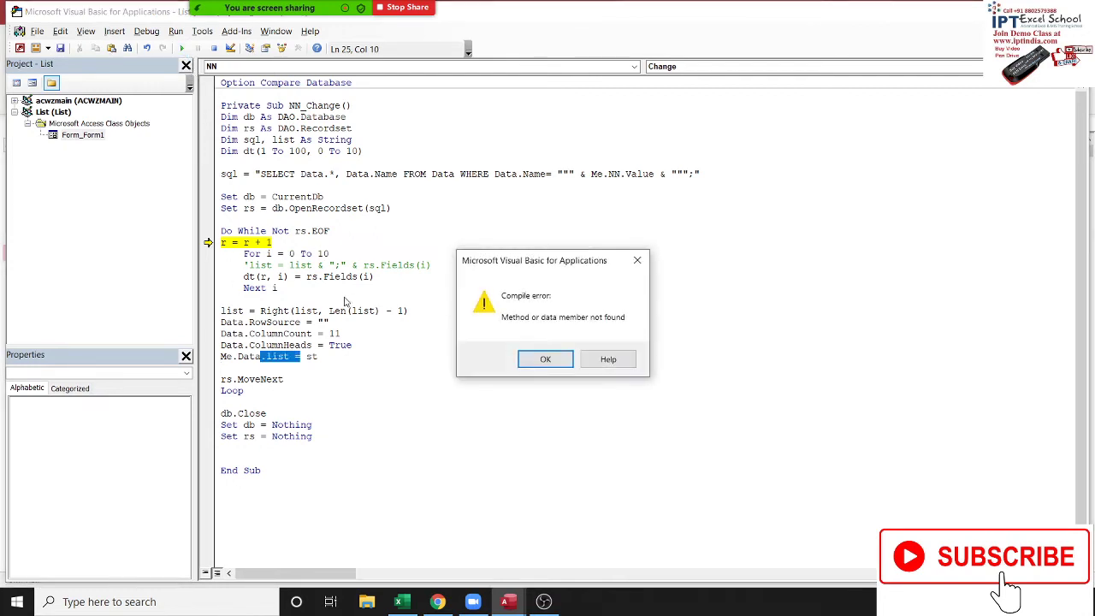
Replace .list with Value from the member suggestions so the line reads Me.Data.Value = st
{"action": "left_click", "coordinate": [548, 369]}
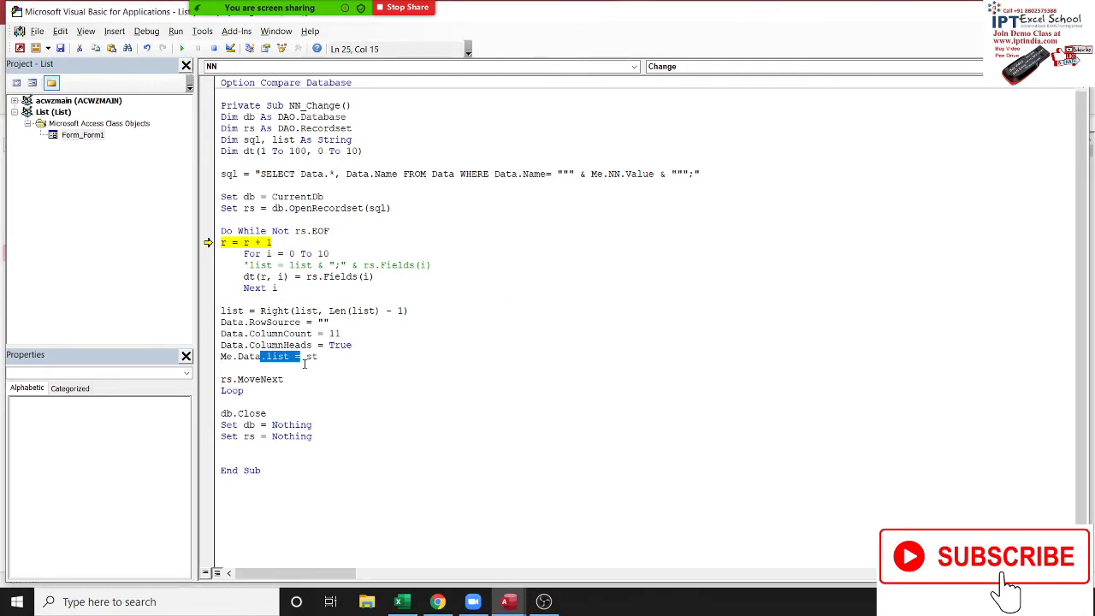
{"action": "left_click", "coordinate": [290, 356]}
{"action": "key", "text": "BackSpace"}
{"action": "key", "text": "BackSpace"}
{"action": "key", "text": "BackSpace"}
{"action": "key", "text": "BackSpace"}
{"action": "key", "text": "BackSpace"}
{"action": "type", "text": "."}
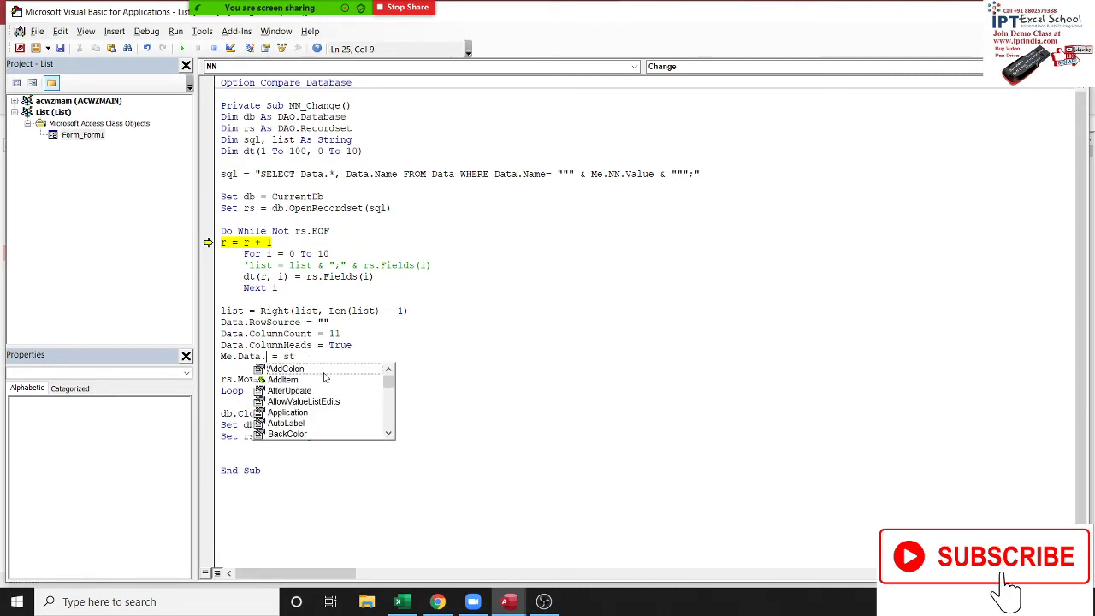
{"action": "key", "text": "Down"}
{"action": "key", "text": "Down"}
{"action": "key", "text": "Down"}
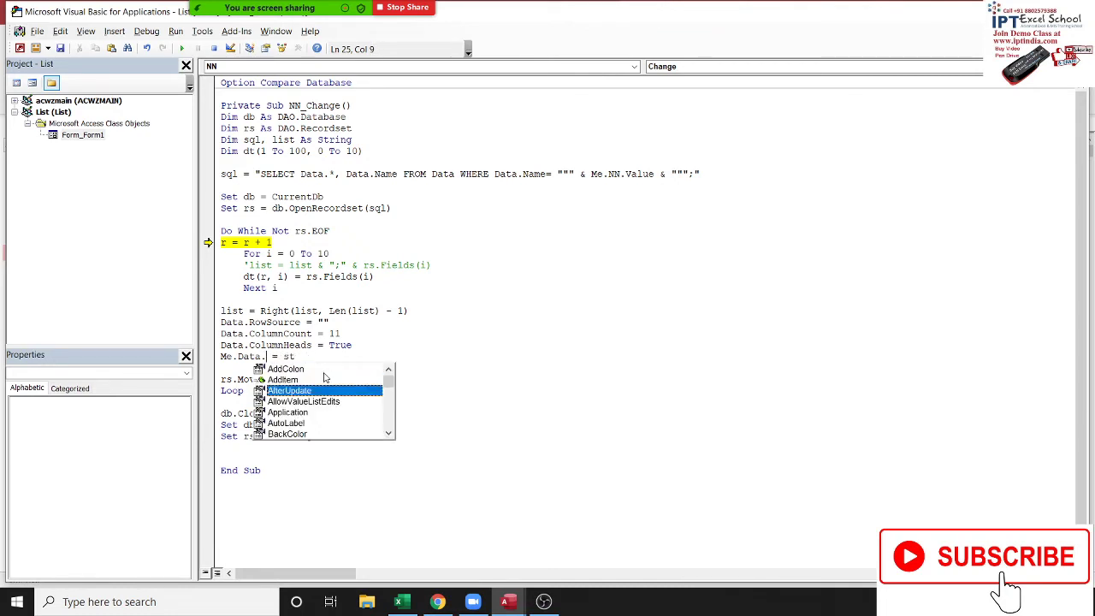
{"action": "key", "text": "Down"}
{"action": "key", "text": "Up"}
{"action": "key", "text": "Down"}
{"action": "key", "text": "Down"}
{"action": "key", "text": "Down"}
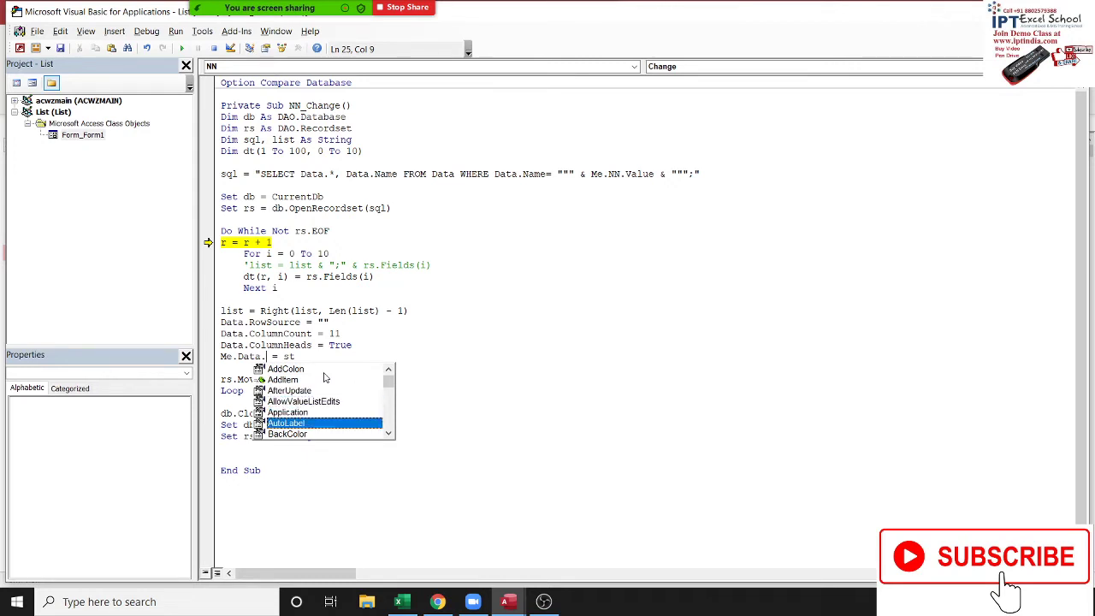
{"action": "key", "text": "Down"}
{"action": "key", "text": "Down"}
{"action": "key", "text": "Down"}
{"action": "key", "text": "Down"}
{"action": "key", "text": "Down"}
{"action": "key", "text": "Down"}
{"action": "key", "text": "Down"}
{"action": "key", "text": "Down"}
{"action": "key", "text": "Down"}
{"action": "key", "text": "Down"}
{"action": "key", "text": "Down"}
{"action": "key", "text": "Down"}
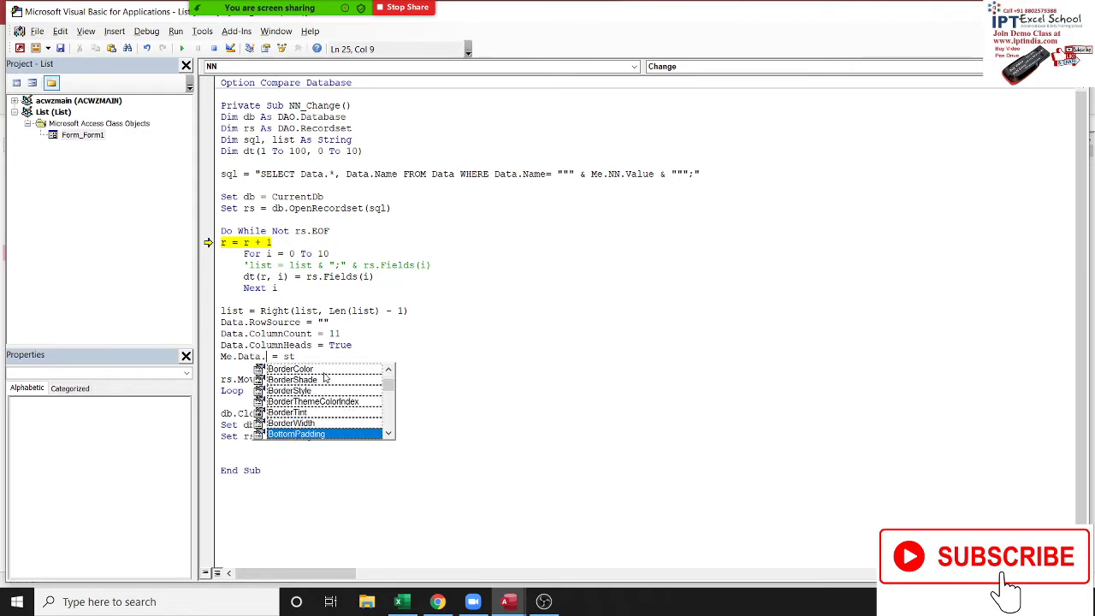
{"action": "key", "text": "Down"}
{"action": "key", "text": "Down"}
{"action": "key", "text": "Down"}
{"action": "key", "text": "Down"}
{"action": "key", "text": "Down"}
{"action": "key", "text": "Down"}
{"action": "key", "text": "Down"}
{"action": "key", "text": "Down"}
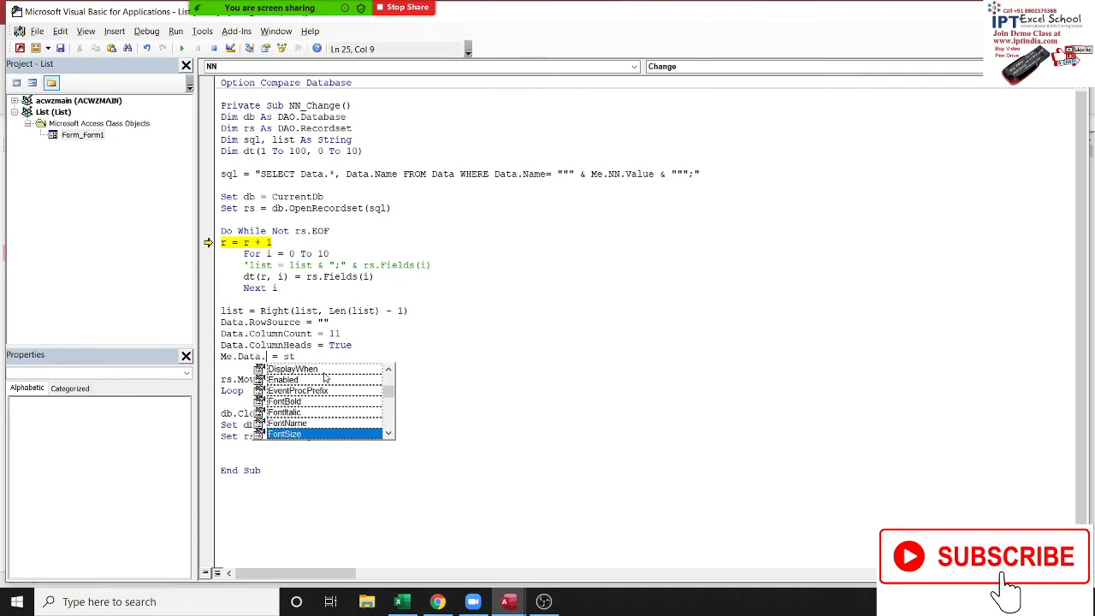
{"action": "key", "text": "Down"}
{"action": "key", "text": "Down"}
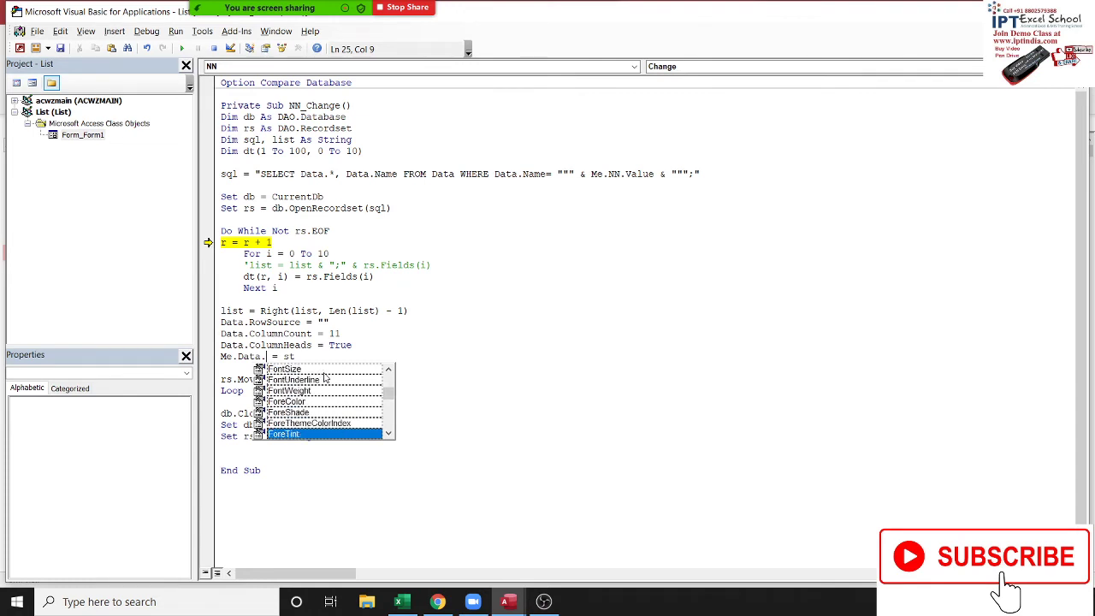
{"action": "key", "text": "Down"}
{"action": "key", "text": "Down"}
{"action": "key", "text": "Down"}
{"action": "key", "text": "Down"}
{"action": "key", "text": "Down"}
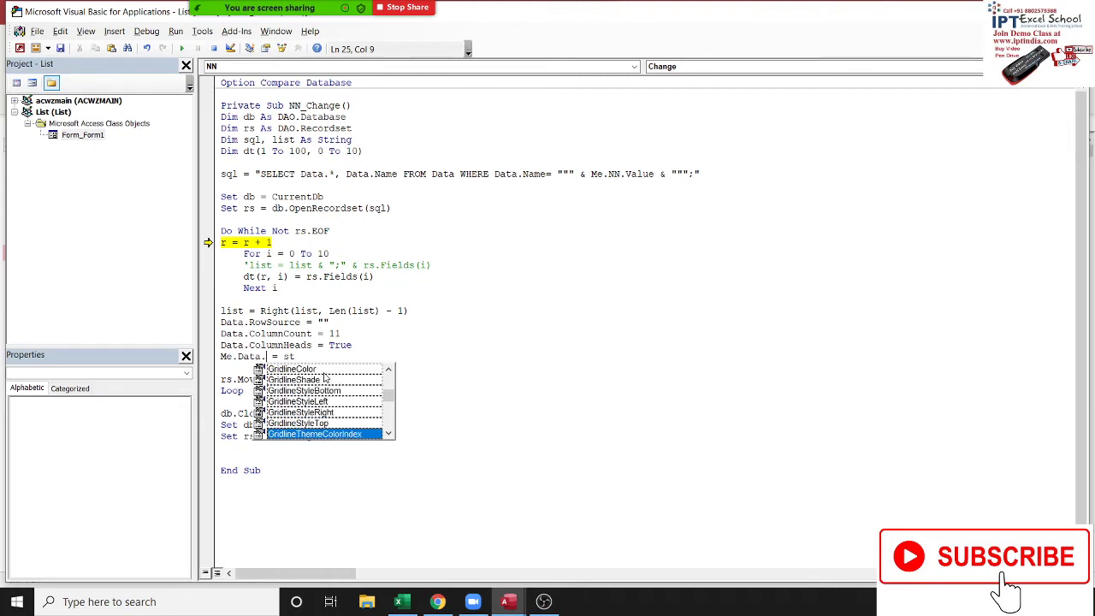
{"action": "key", "text": "Down"}
{"action": "key", "text": "Down"}
{"action": "key", "text": "Down"}
{"action": "key", "text": "Down"}
{"action": "key", "text": "Down"}
{"action": "key", "text": "Down"}
{"action": "key", "text": "Down"}
{"action": "key", "text": "Down"}
{"action": "key", "text": "Down"}
{"action": "key", "text": "Down"}
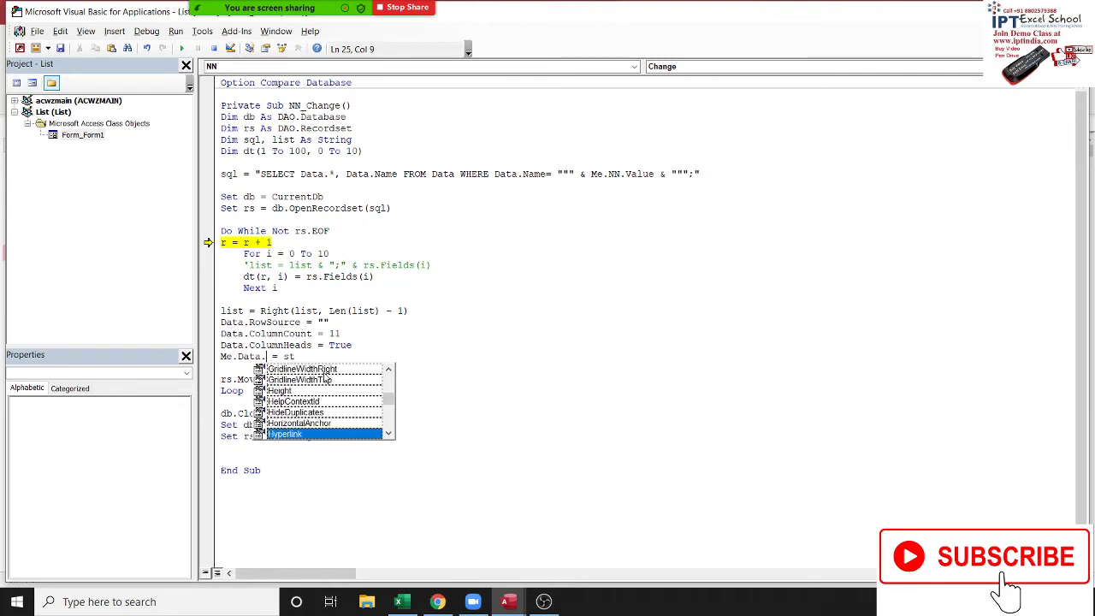
{"action": "key", "text": "Down"}
{"action": "key", "text": "Down"}
{"action": "key", "text": "Down"}
{"action": "key", "text": "Down"}
{"action": "key", "text": "Down"}
{"action": "key", "text": "Down"}
{"action": "key", "text": "Down"}
{"action": "key", "text": "Down"}
{"action": "key", "text": "Down"}
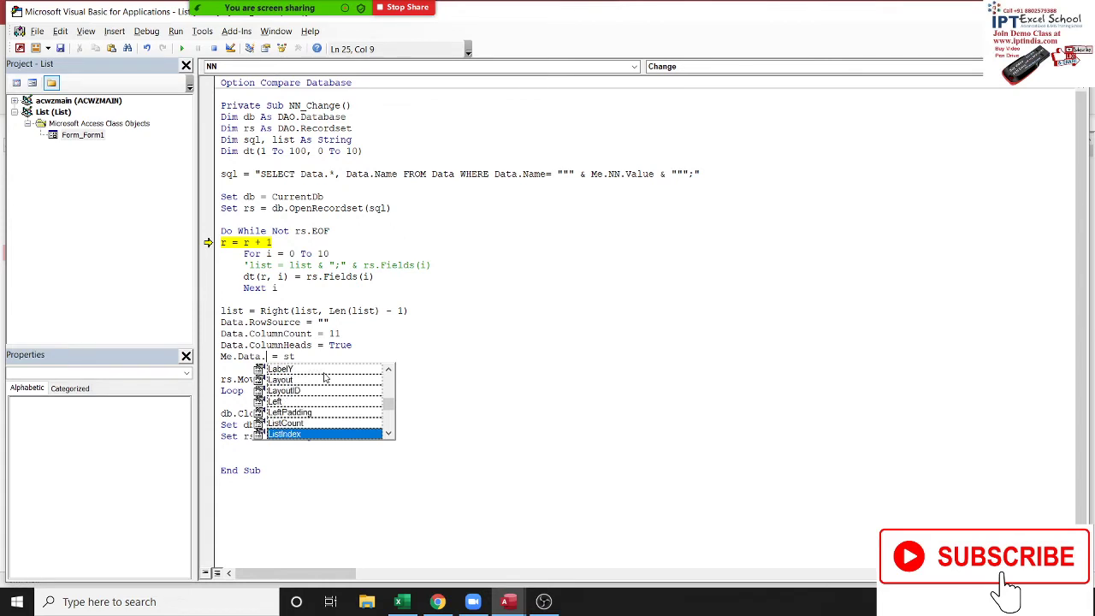
{"action": "key", "text": "Down"}
{"action": "key", "text": "Down"}
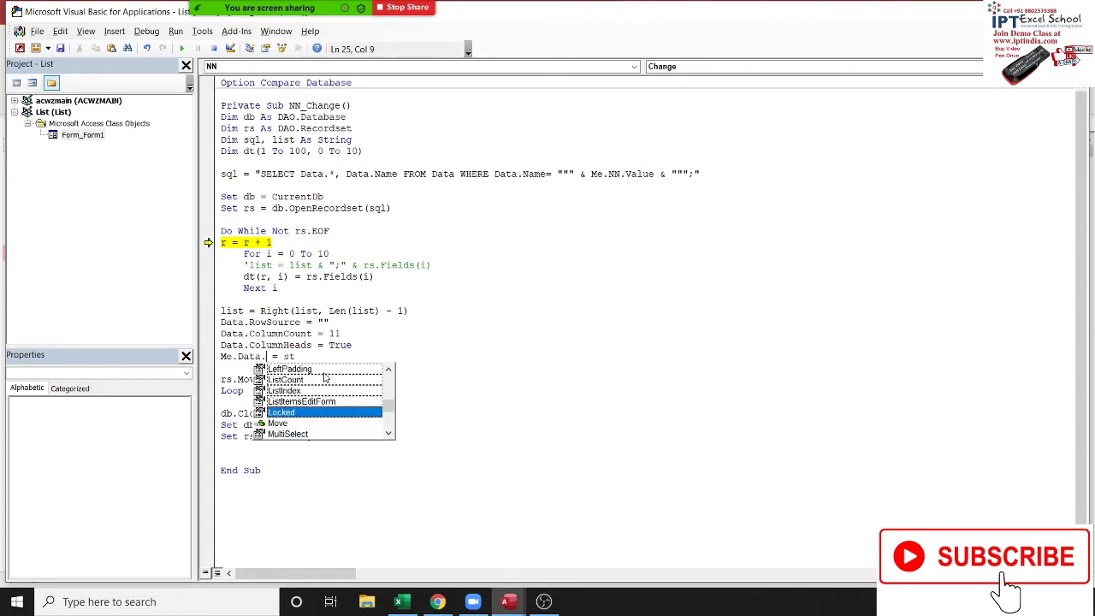
{"action": "key", "text": "Up"}
{"action": "key", "text": "Up"}
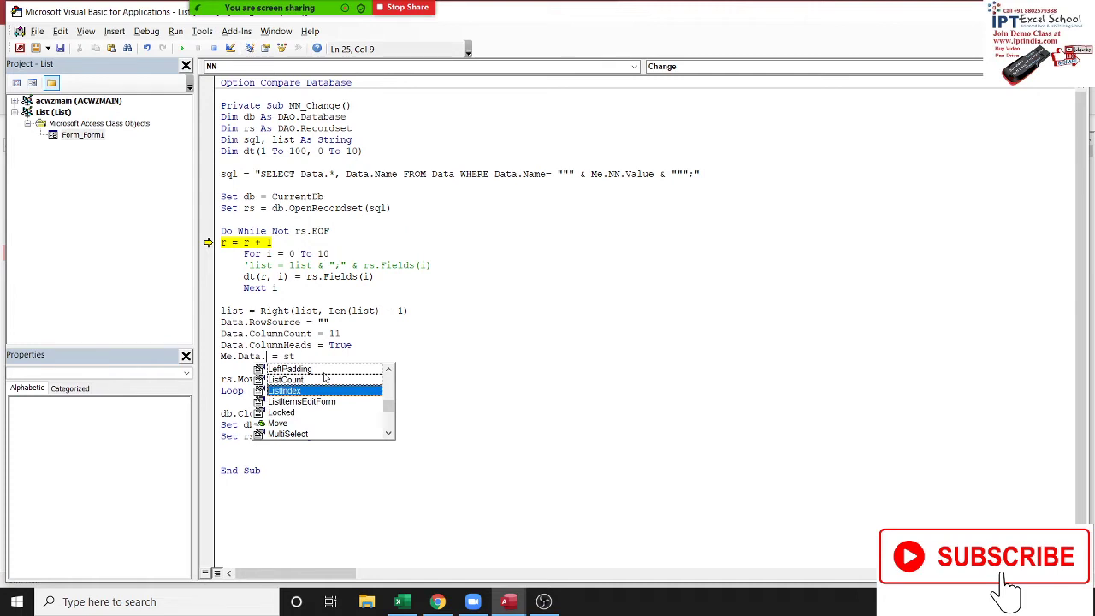
{"action": "key", "text": "Up"}
{"action": "key", "text": "Up"}
{"action": "key", "text": "Up"}
{"action": "key", "text": "Up"}
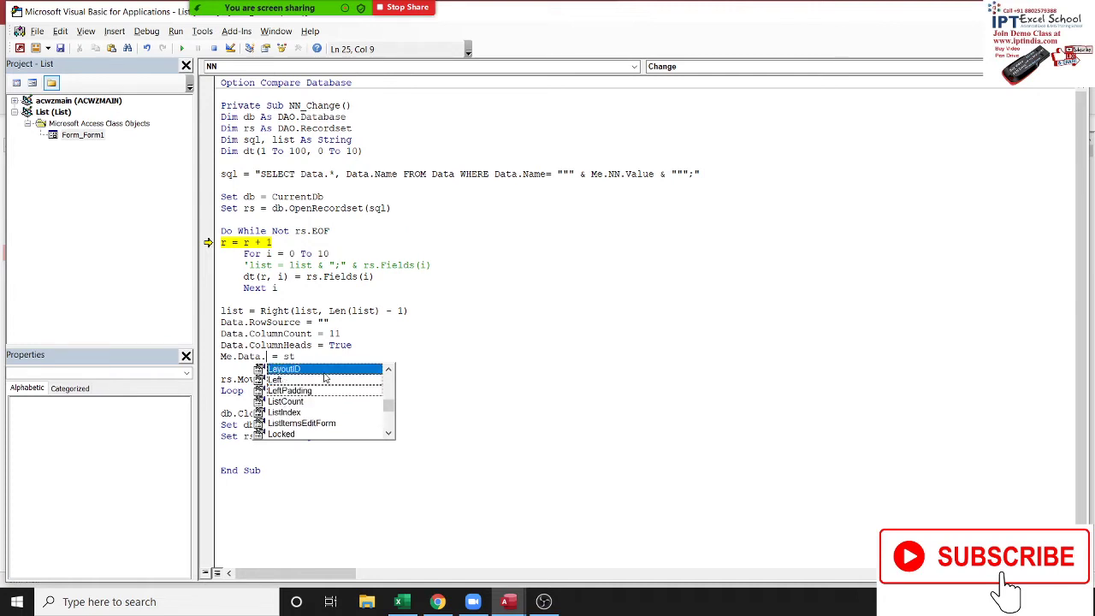
{"action": "key", "text": "Down"}
{"action": "key", "text": "Down"}
{"action": "key", "text": "Down"}
{"action": "key", "text": "Down"}
{"action": "key", "text": "Down"}
{"action": "key", "text": "Down"}
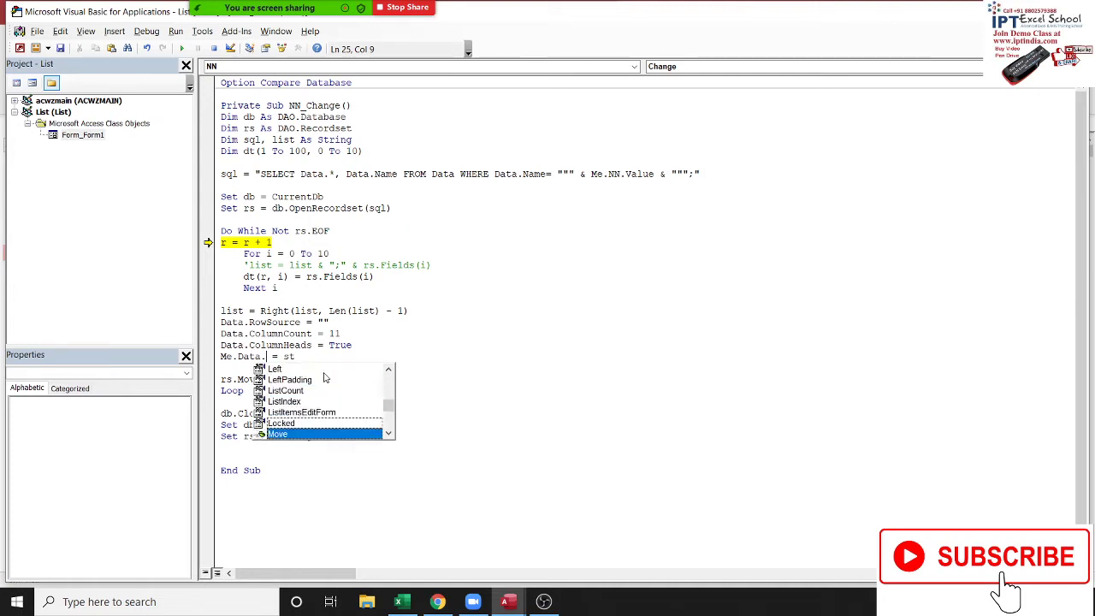
{"action": "key", "text": "Down"}
{"action": "key", "text": "Down"}
{"action": "key", "text": "Down"}
{"action": "key", "text": "Down"}
{"action": "key", "text": "Down"}
{"action": "key", "text": "Down"}
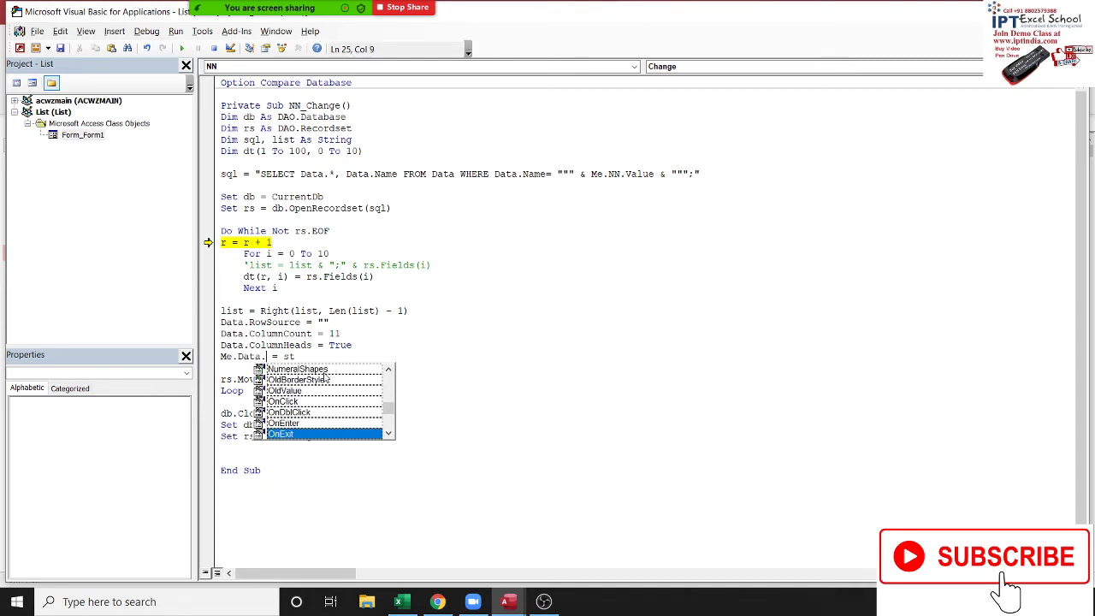
{"action": "key", "text": "Down"}
{"action": "key", "text": "Down"}
{"action": "key", "text": "Down"}
{"action": "key", "text": "Down"}
{"action": "key", "text": "Down"}
{"action": "key", "text": "Down"}
{"action": "key", "text": "Down"}
{"action": "key", "text": "Down"}
{"action": "key", "text": "Down"}
{"action": "key", "text": "Down"}
{"action": "key", "text": "Down"}
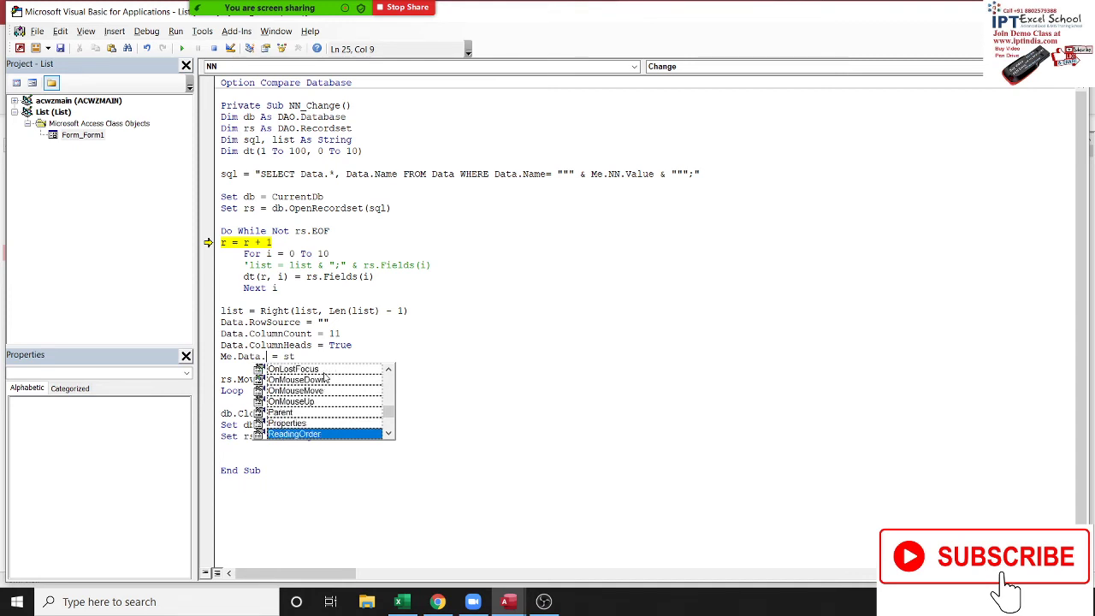
{"action": "key", "text": "Down"}
{"action": "key", "text": "Down"}
{"action": "key", "text": "Down"}
{"action": "key", "text": "Down"}
{"action": "key", "text": "Down"}
{"action": "key", "text": "Down"}
{"action": "key", "text": "Down"}
{"action": "key", "text": "Down"}
{"action": "key", "text": "Down"}
{"action": "key", "text": "Down"}
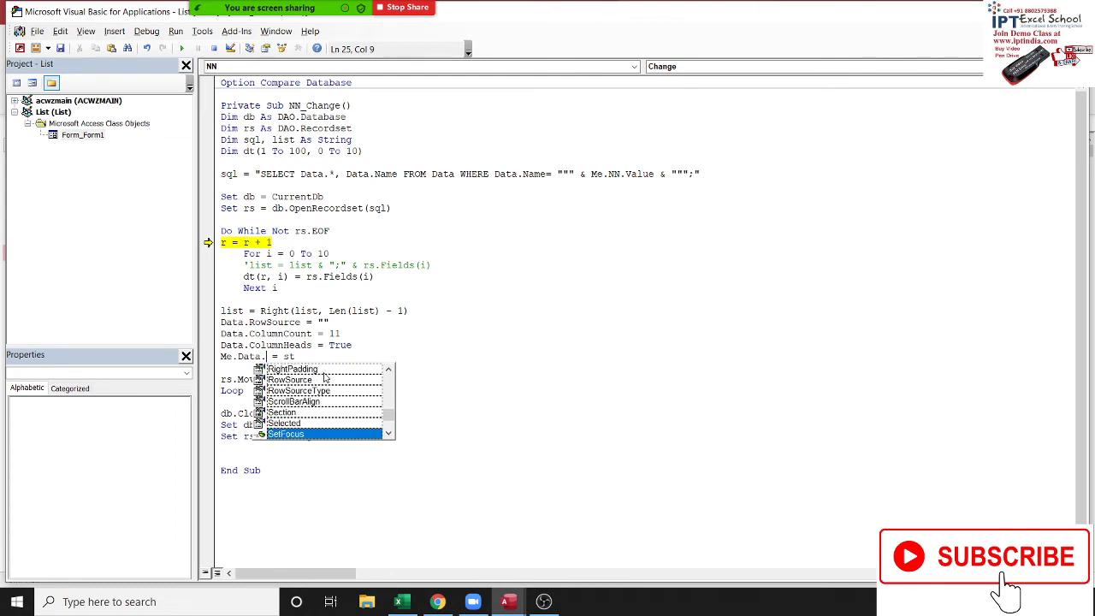
{"action": "key", "text": "Down"}
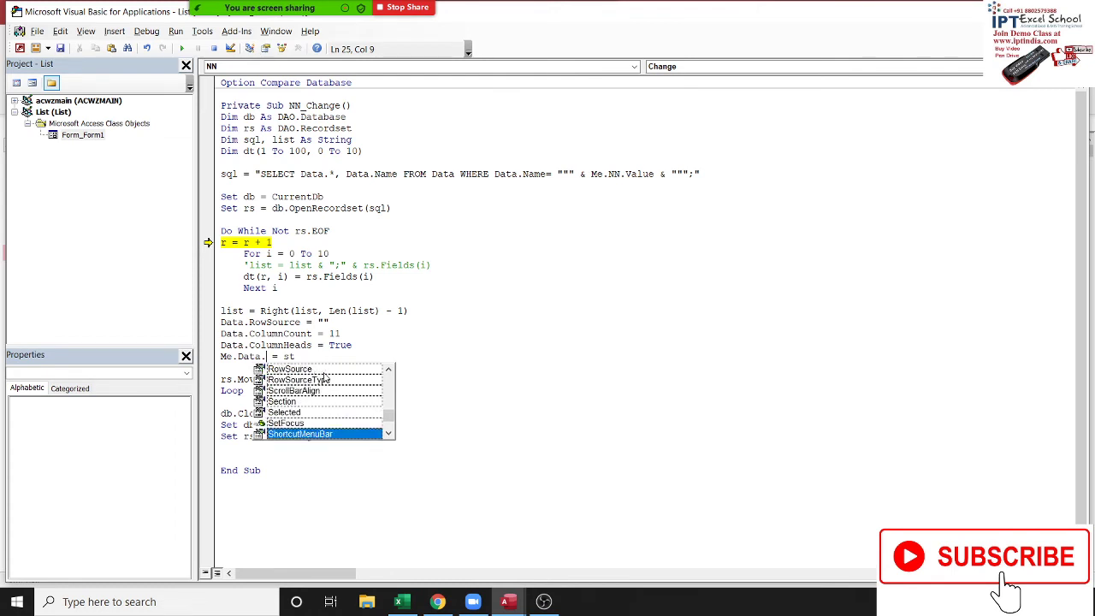
{"action": "key", "text": "Down"}
{"action": "key", "text": "Down"}
{"action": "key", "text": "Down"}
{"action": "key", "text": "Down"}
{"action": "key", "text": "Down"}
{"action": "key", "text": "Down"}
{"action": "key", "text": "Down"}
{"action": "key", "text": "Down"}
{"action": "key", "text": "Down"}
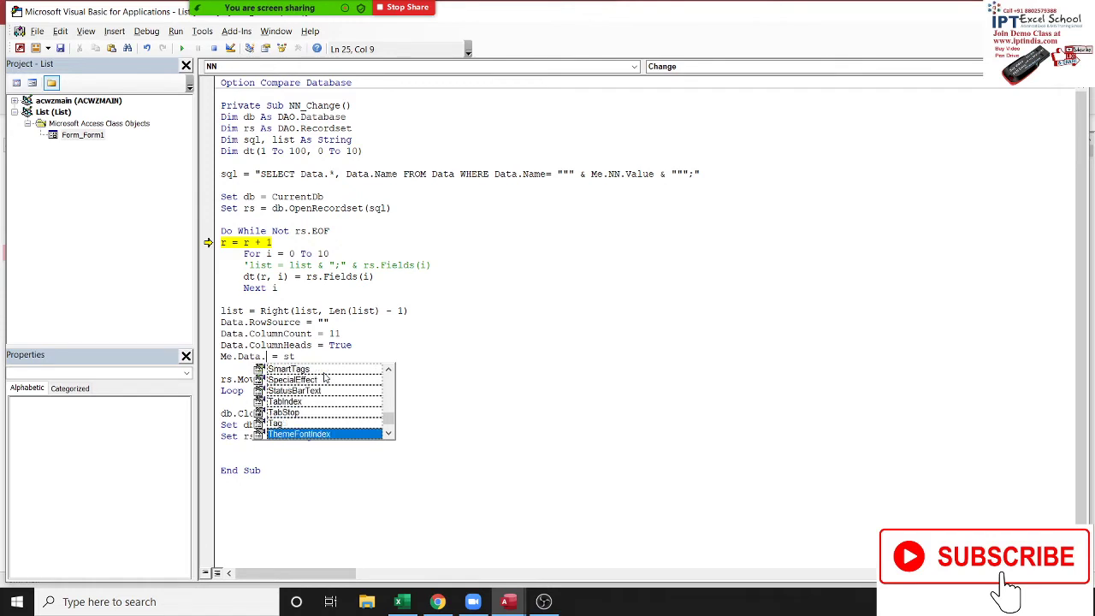
{"action": "key", "text": "Down"}
{"action": "key", "text": "Down"}
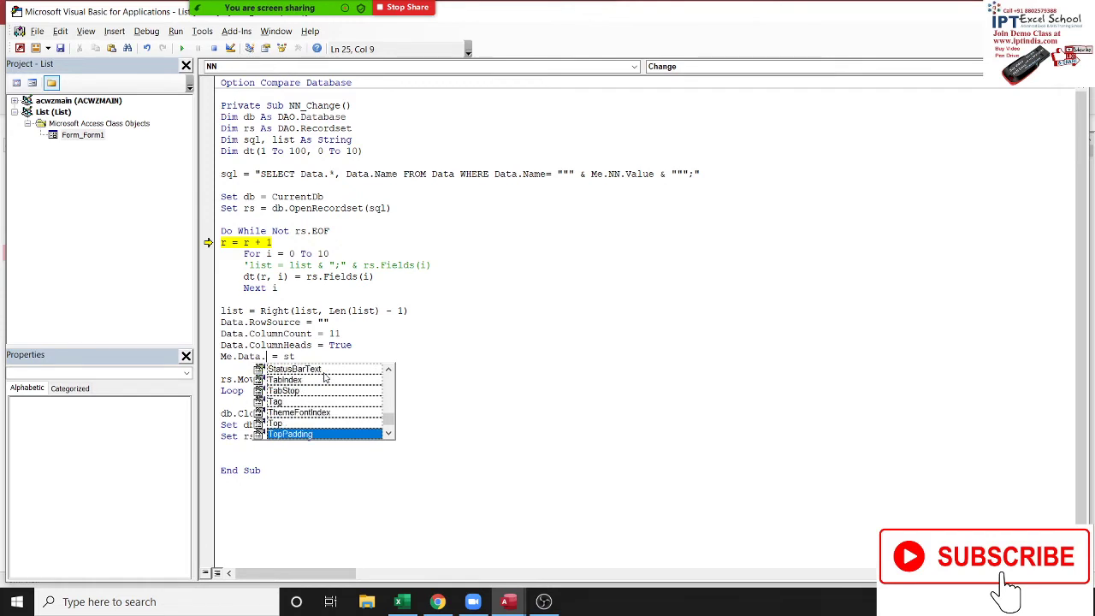
{"action": "key", "text": "Down"}
{"action": "key", "text": "Down"}
{"action": "key", "text": "Down"}
{"action": "key", "text": "Down"}
{"action": "key", "text": "Down"}
{"action": "key", "text": "Down"}
{"action": "key", "text": "Down"}
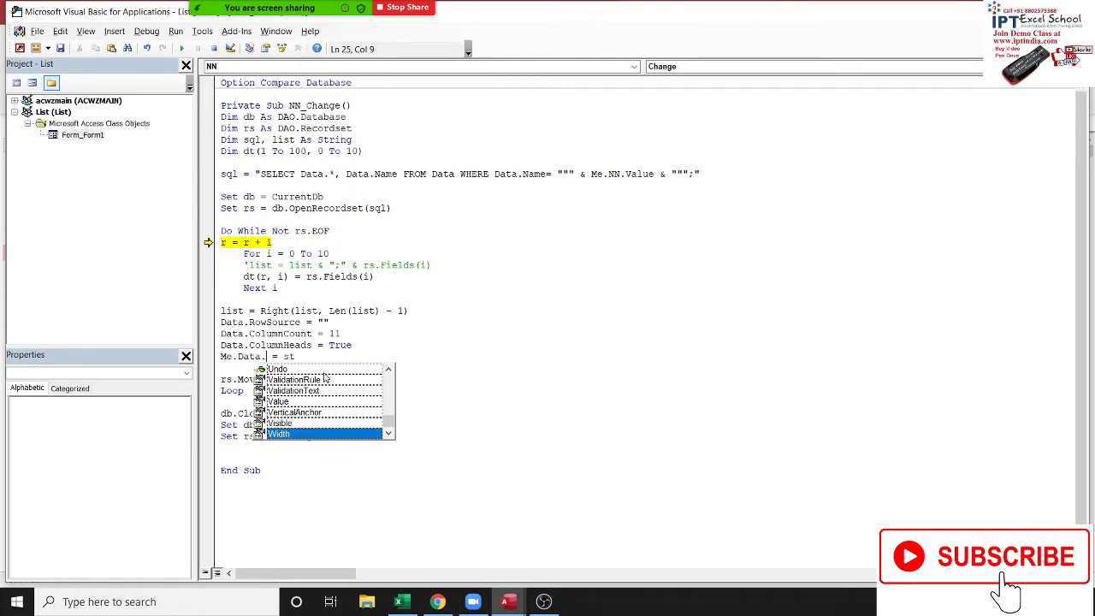
{"action": "key", "text": "Up"}
{"action": "key", "text": "Up"}
{"action": "key", "text": "Up"}
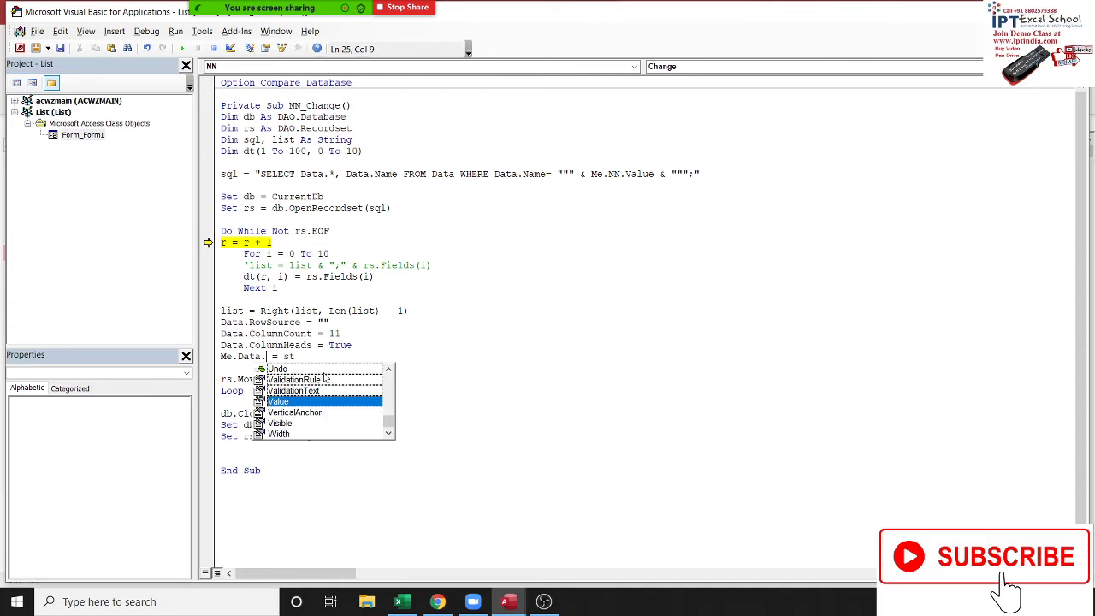
{"action": "key", "text": "Tab"}
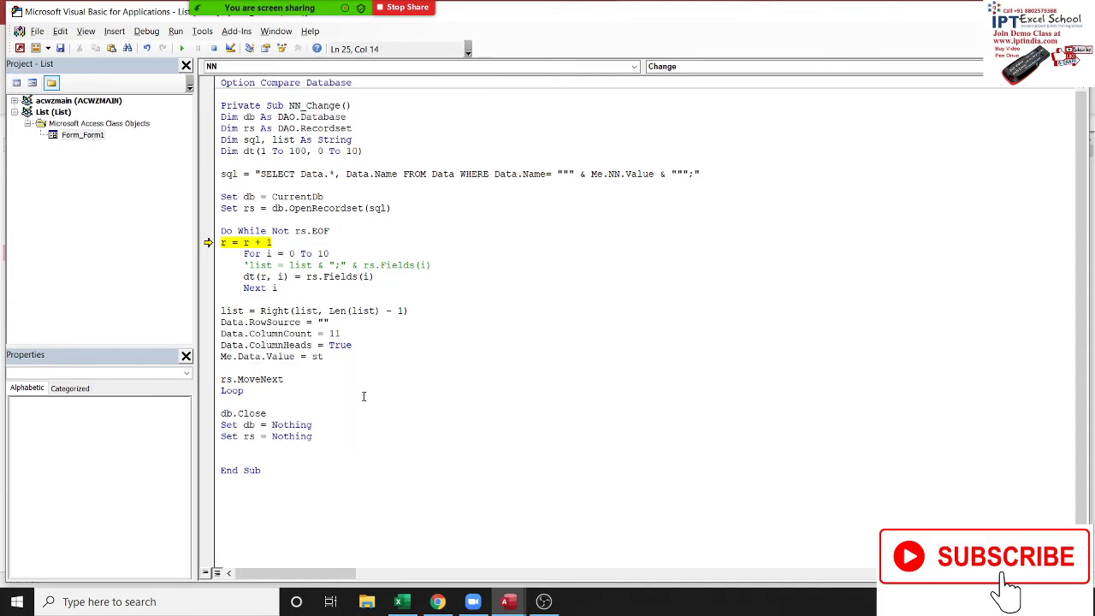
Reset the paused code run to leave break mode
{"action": "left_click", "coordinate": [357, 394]}
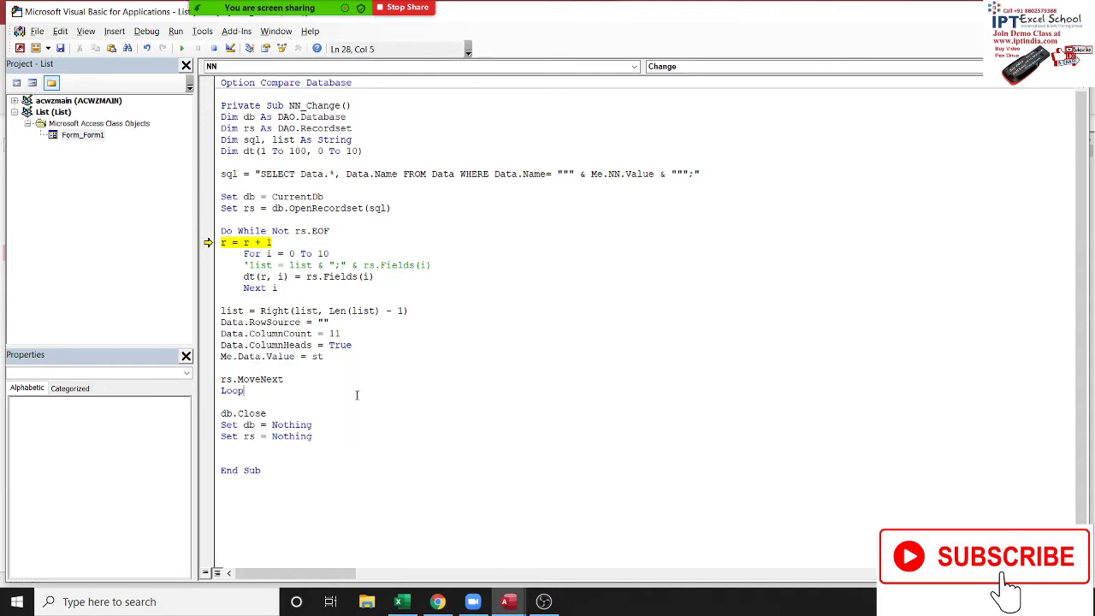
{"action": "left_click", "coordinate": [295, 358]}
{"action": "left_click", "coordinate": [181, 49]}
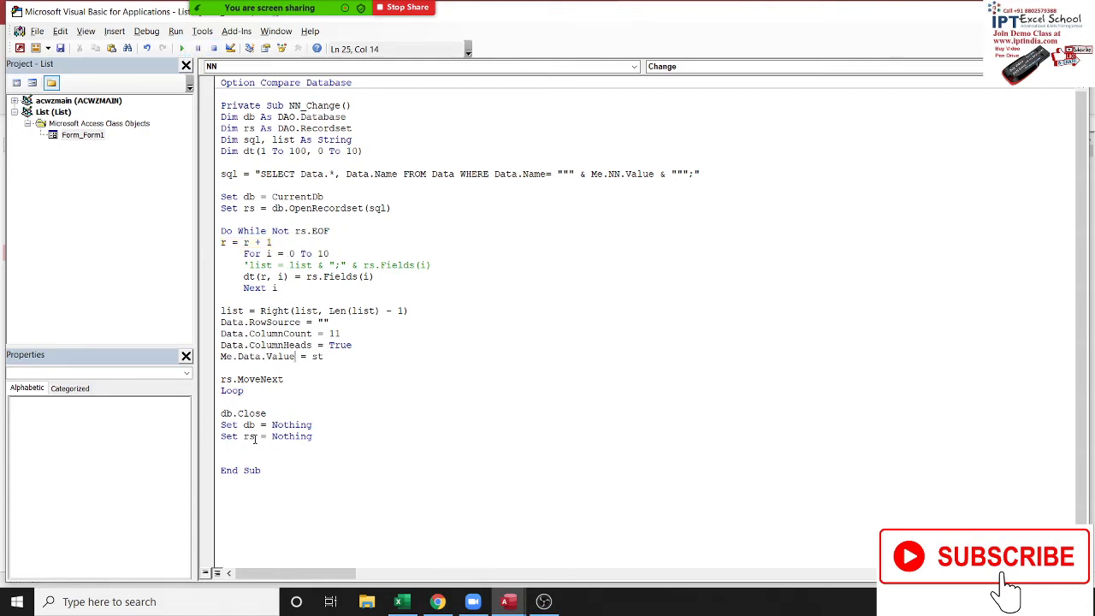
{"action": "left_click", "coordinate": [274, 448]}
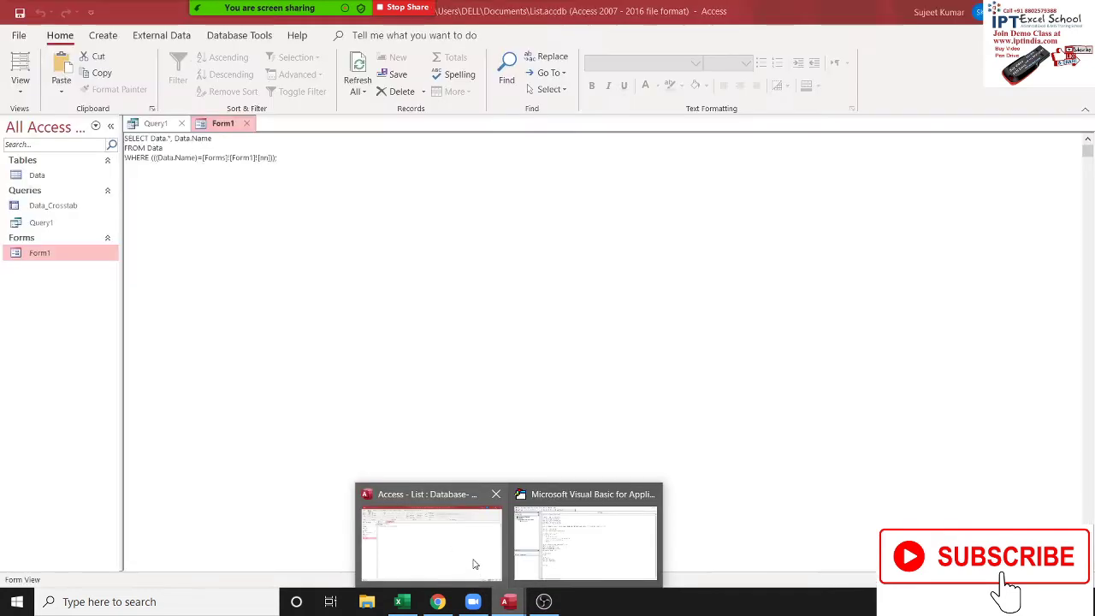
Open Form1 in Access, choose Dev from the Name combo, and debug error 5
{"action": "left_click", "coordinate": [467, 559]}
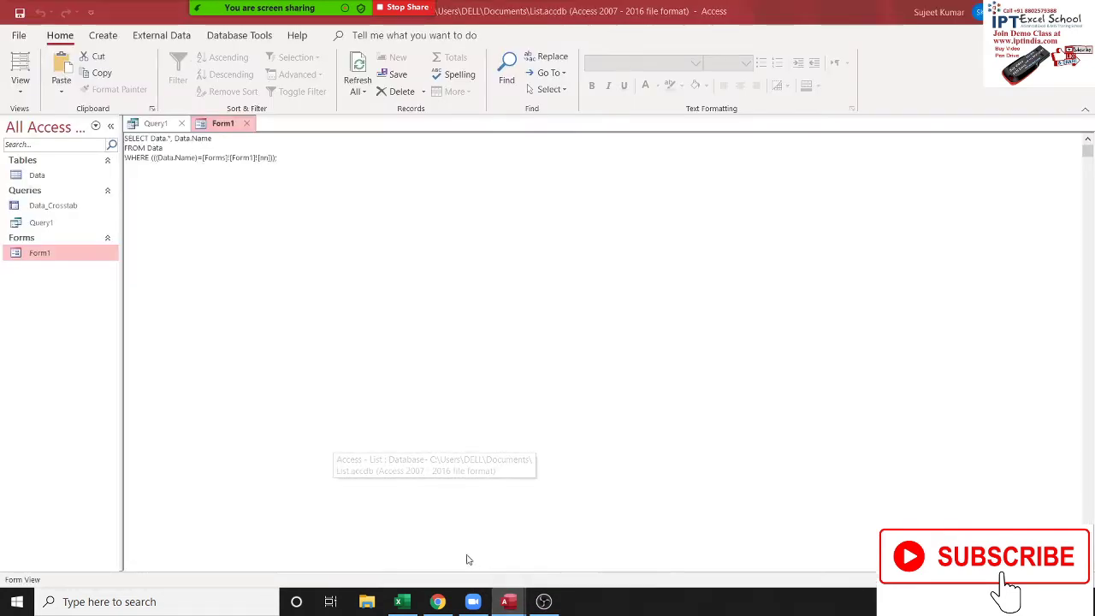
{"action": "left_click", "coordinate": [220, 124]}
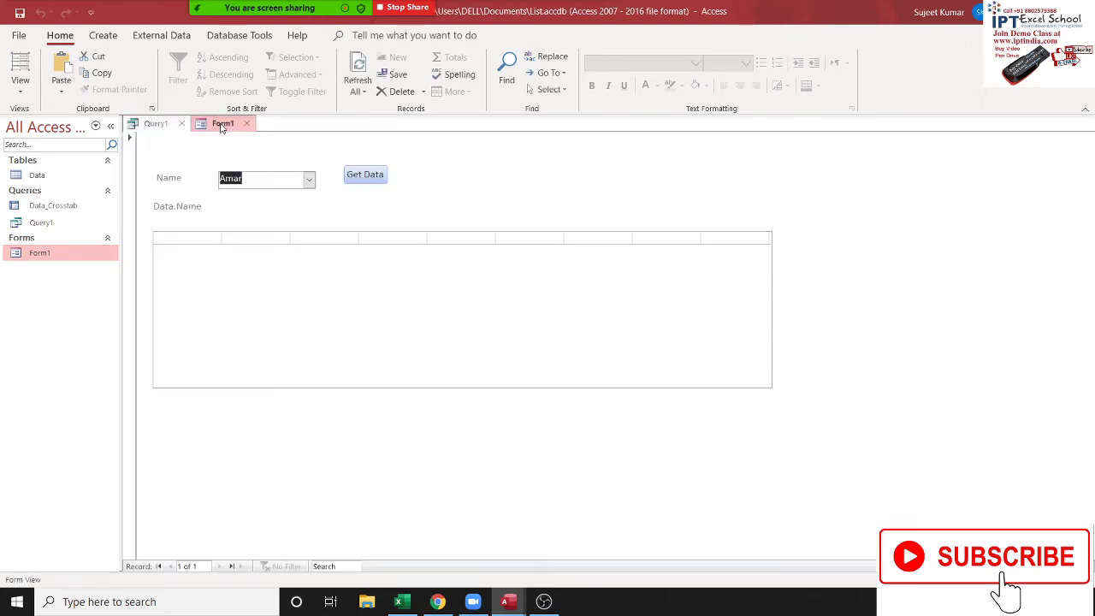
{"action": "left_click", "coordinate": [309, 179]}
{"action": "left_click", "coordinate": [281, 209]}
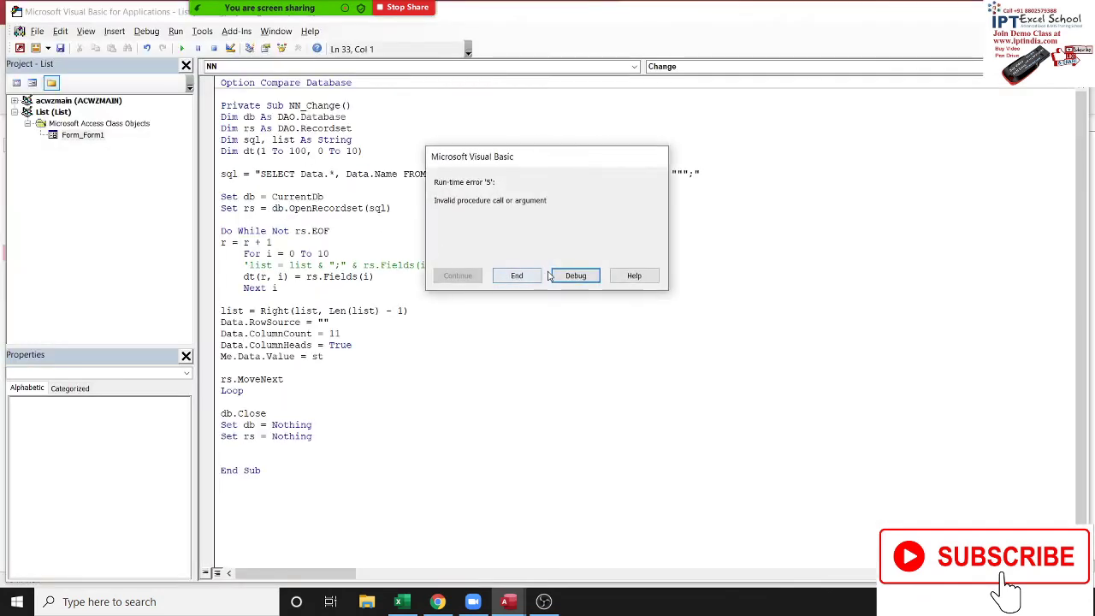
{"action": "left_click", "coordinate": [576, 276]}
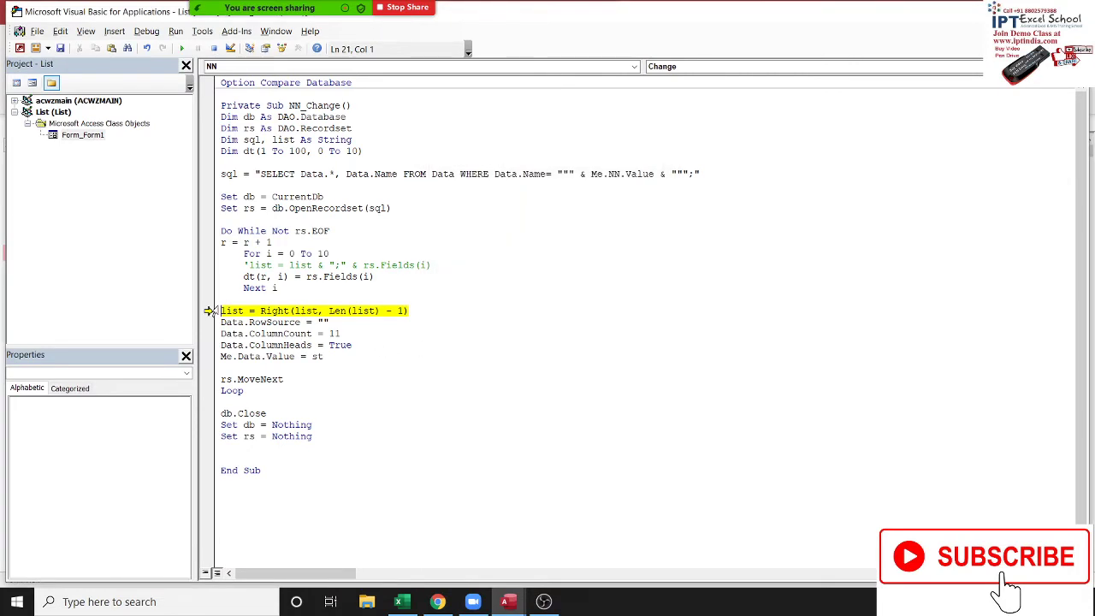
Delete the list = Right(list, Len(list) - 1) line, finish the run, and switch to Access
{"action": "mouse_move", "coordinate": [231, 311]}
{"action": "left_click_drag", "start_coordinate": [220, 310], "coordinate": [462, 317]}
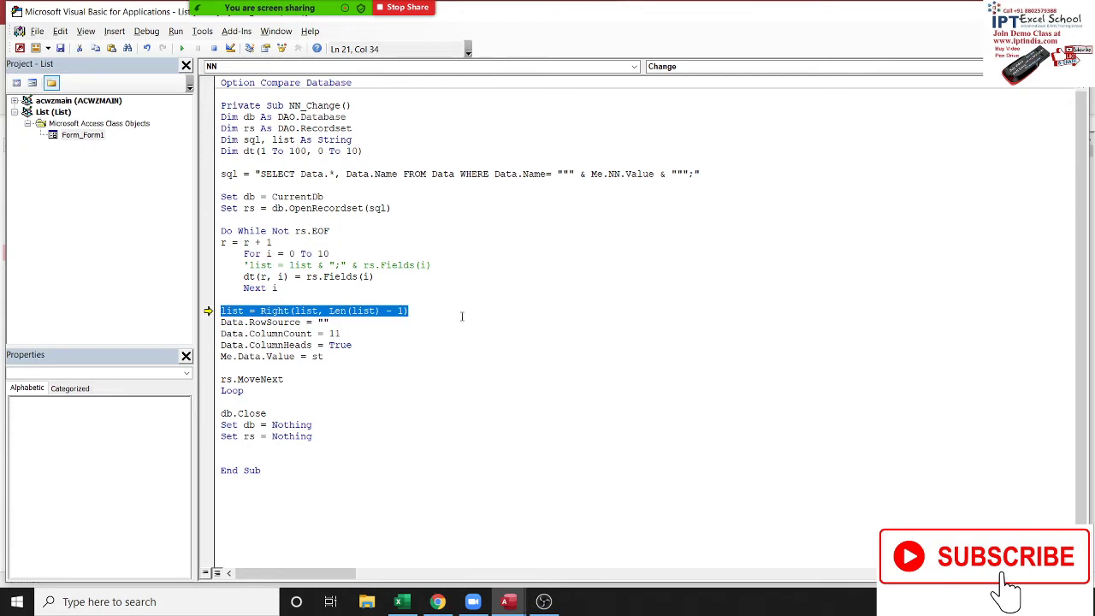
{"action": "key", "text": "Delete"}
{"action": "key", "text": "F8"}
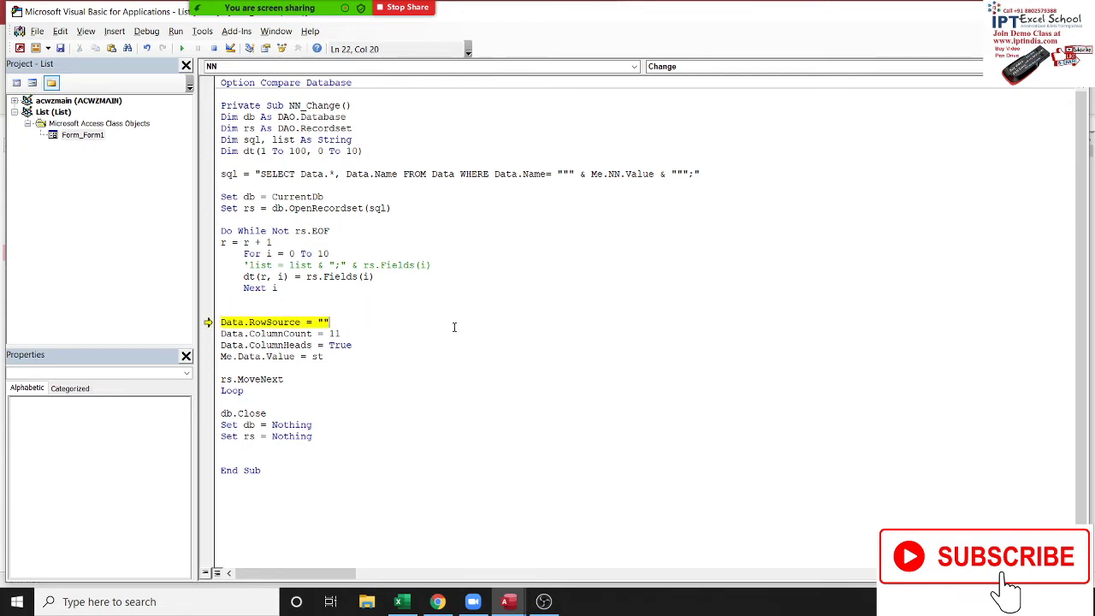
{"action": "key", "text": "F5"}
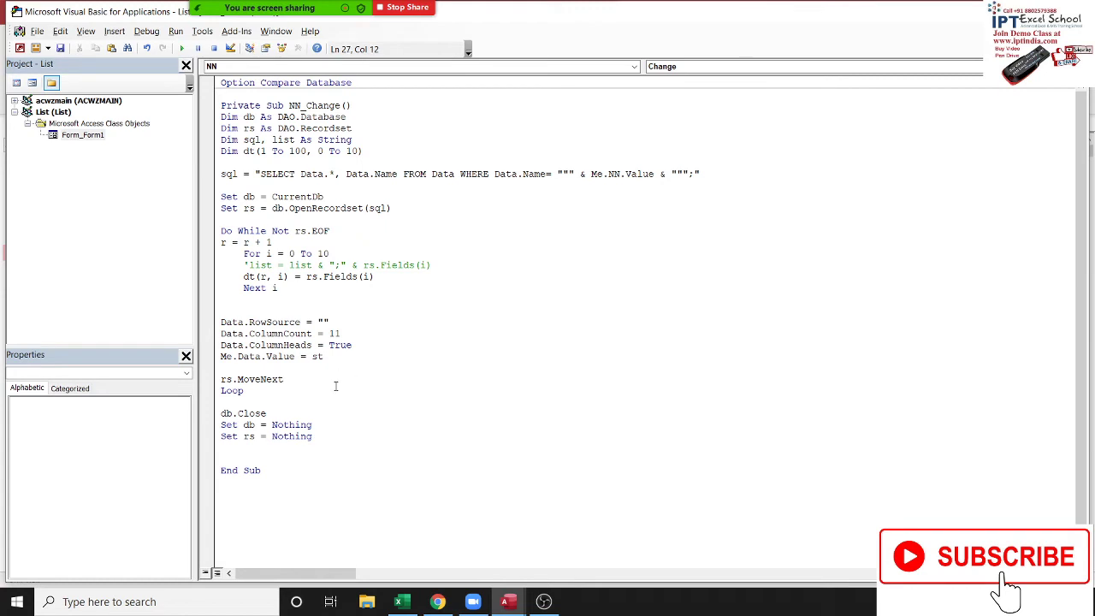
{"action": "key", "text": "alt+F11"}
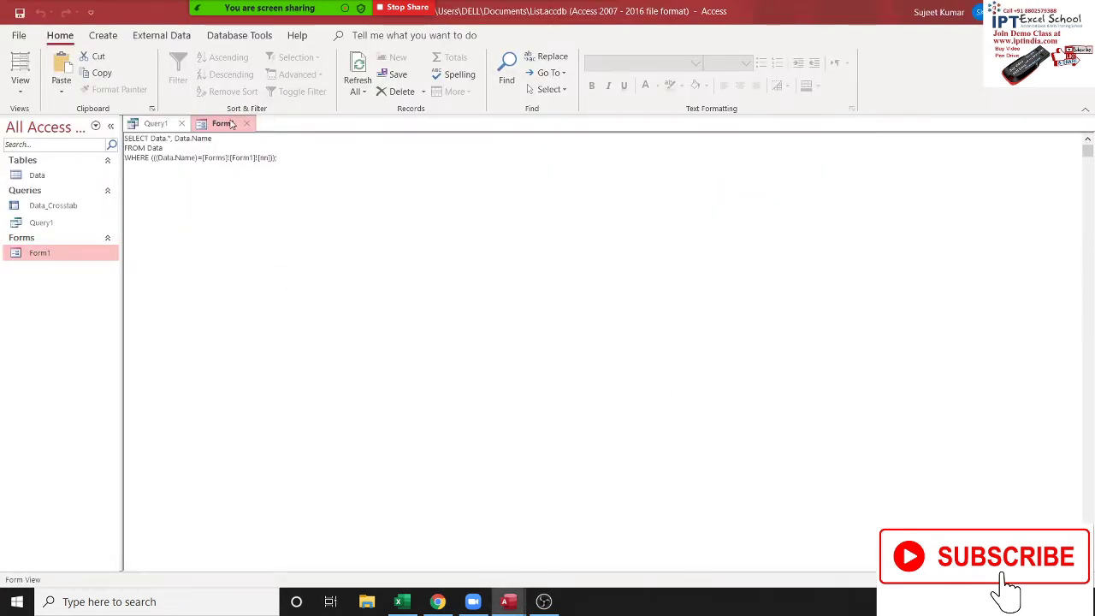
Check Form1's empty Data list, then change Me.Data.Value = st to assign dt
{"action": "left_click", "coordinate": [142, 124]}
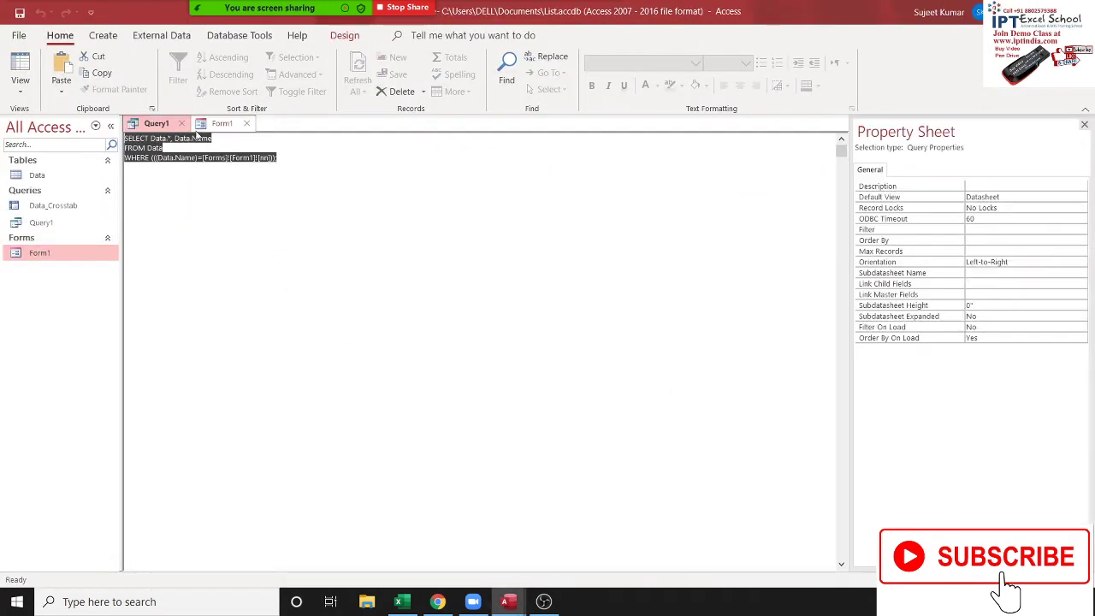
{"action": "left_click", "coordinate": [214, 126]}
{"action": "left_click", "coordinate": [314, 276]}
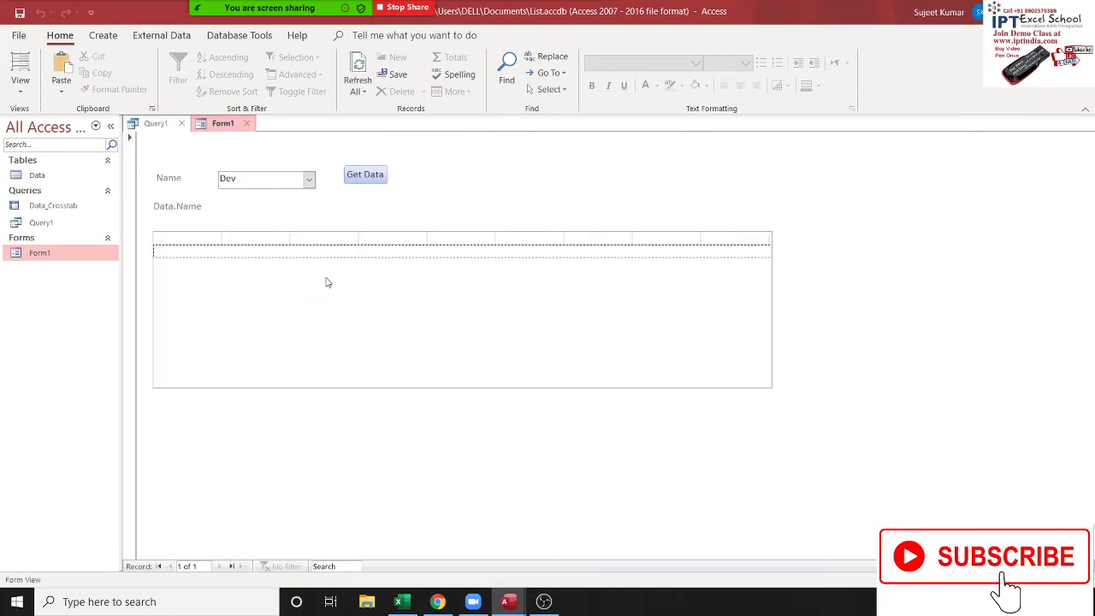
{"action": "key", "text": "alt+F11"}
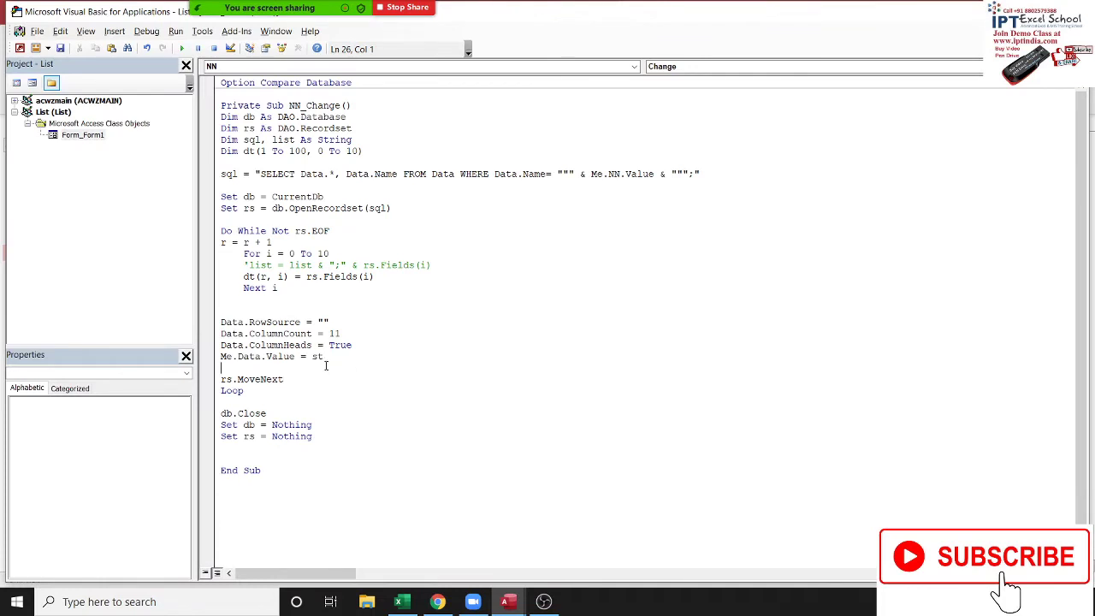
{"action": "double_click", "coordinate": [317, 358]}
{"action": "type", "text": "dt"}
Test Form1 by choosing Inder, Kavita and Neeraj, then return to the NN_Change code
{"action": "key", "text": "alt+F11"}
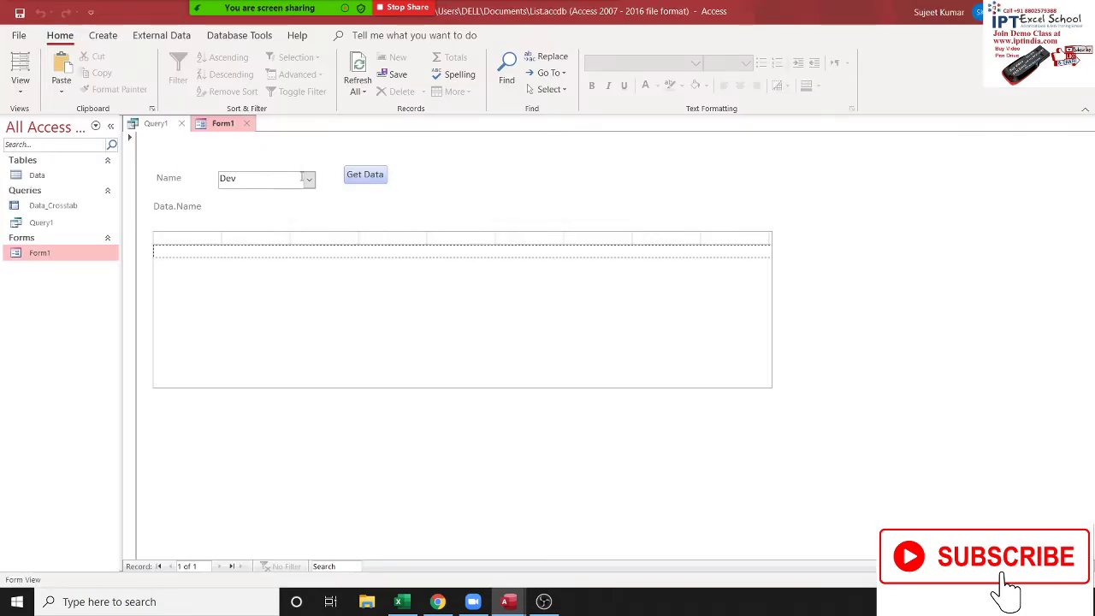
{"action": "left_click", "coordinate": [309, 178]}
{"action": "left_click", "coordinate": [286, 225]}
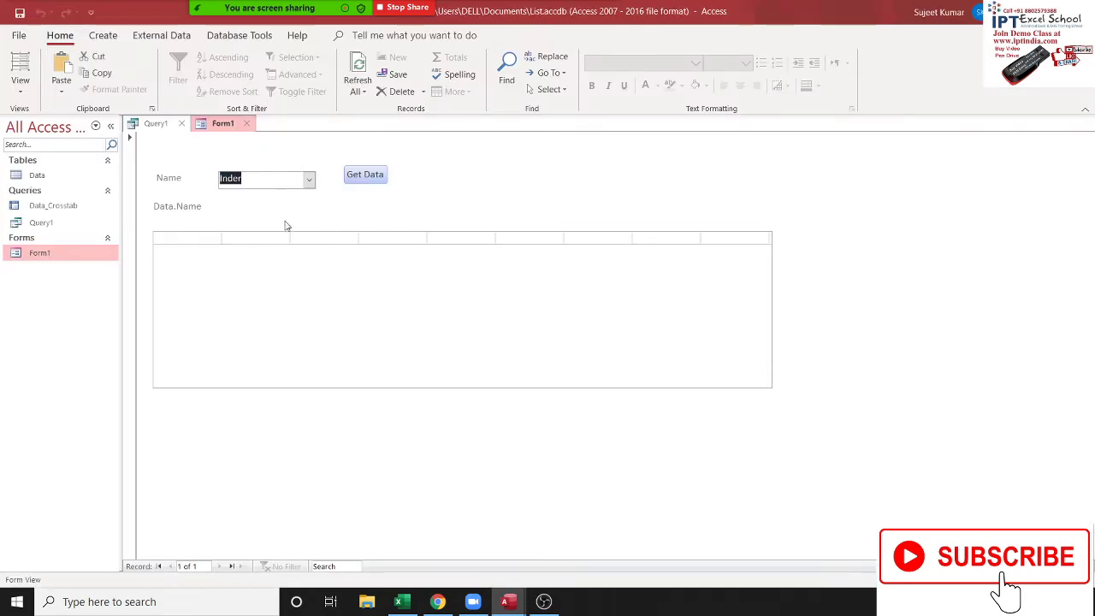
{"action": "left_click", "coordinate": [309, 187]}
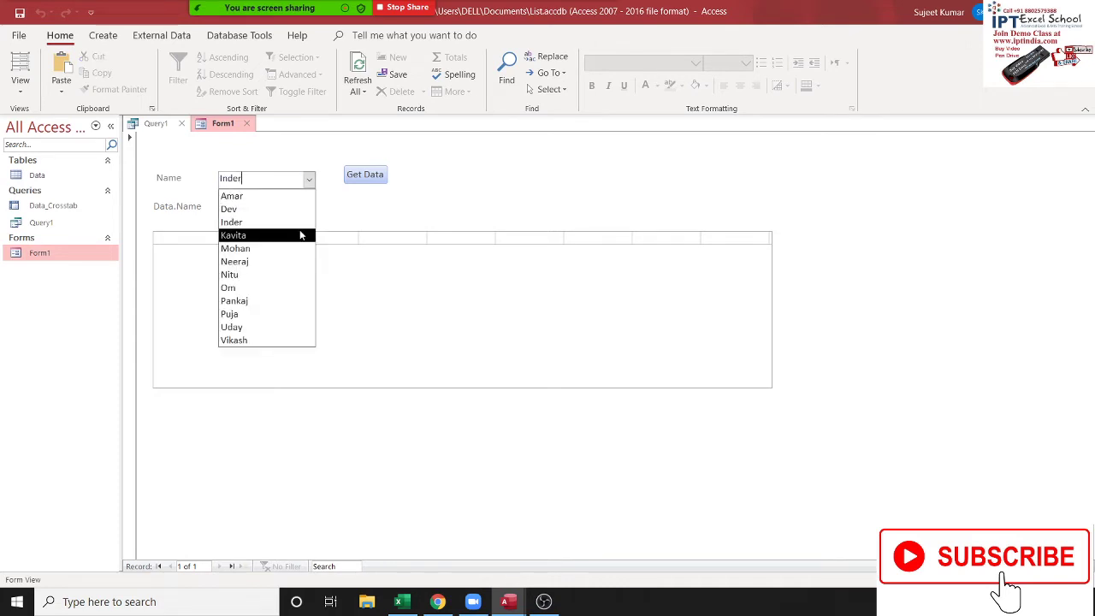
{"action": "left_click", "coordinate": [301, 233]}
{"action": "left_click", "coordinate": [313, 188]}
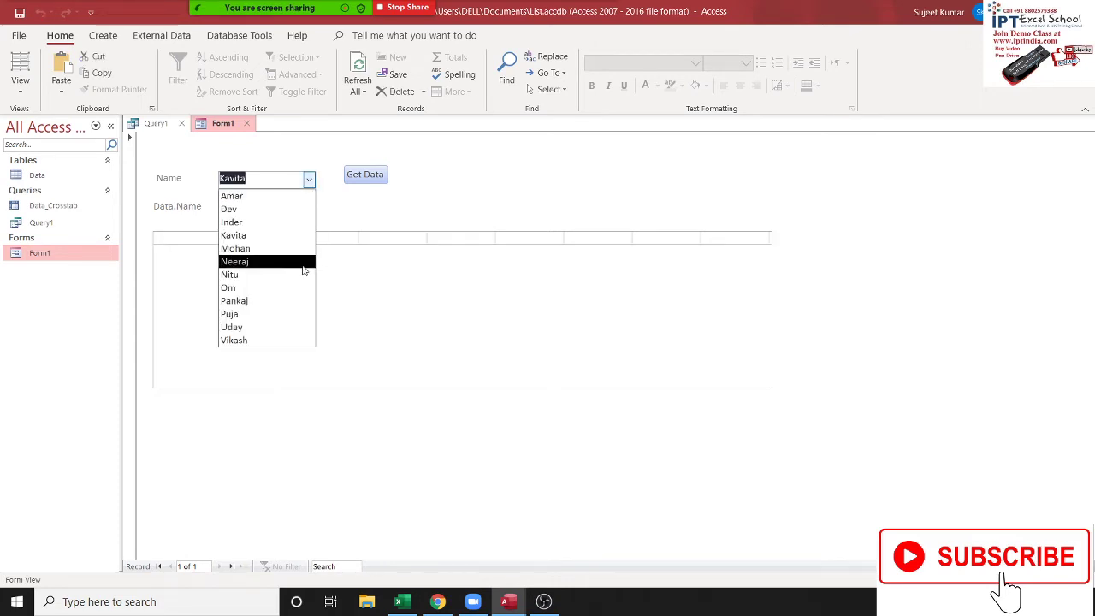
{"action": "left_click", "coordinate": [304, 267]}
{"action": "key", "text": "alt+F11"}
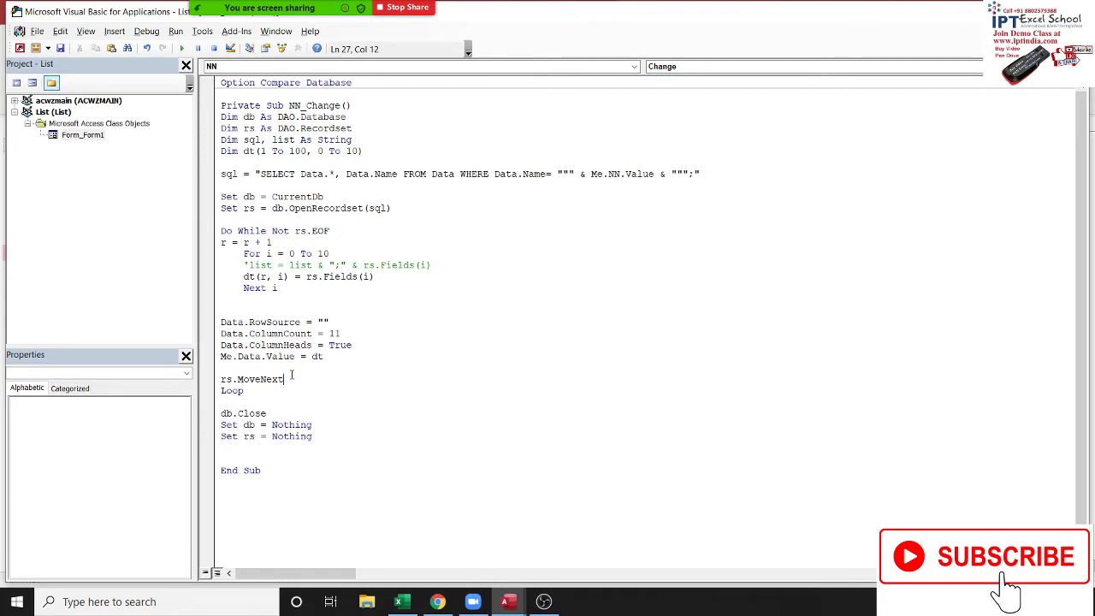
Replace Me.Data.Value = dt with Me.Data.AddItem dt in NN_Change
{"action": "double_click", "coordinate": [333, 335]}
{"action": "left_click", "coordinate": [329, 357]}
{"action": "key", "text": "BackSpace"}
{"action": "key", "text": "BackSpace"}
{"action": "key", "text": "BackSpace"}
{"action": "key", "text": "BackSpace"}
{"action": "key", "text": "BackSpace"}
{"action": "key", "text": "BackSpace"}
{"action": "type", "text": ".ad"}
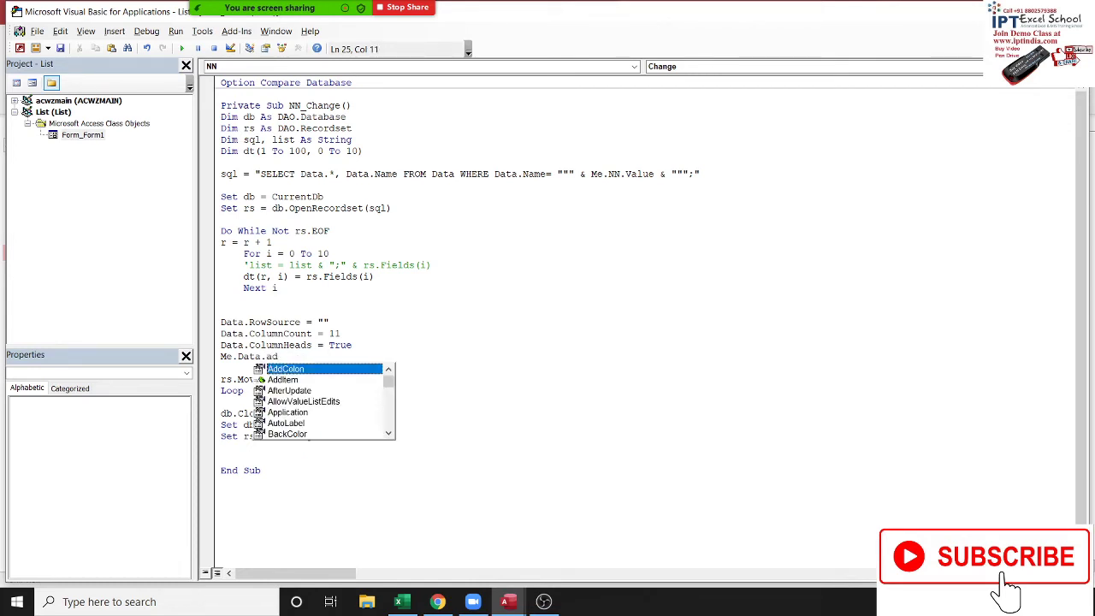
{"action": "key", "text": "Down"}
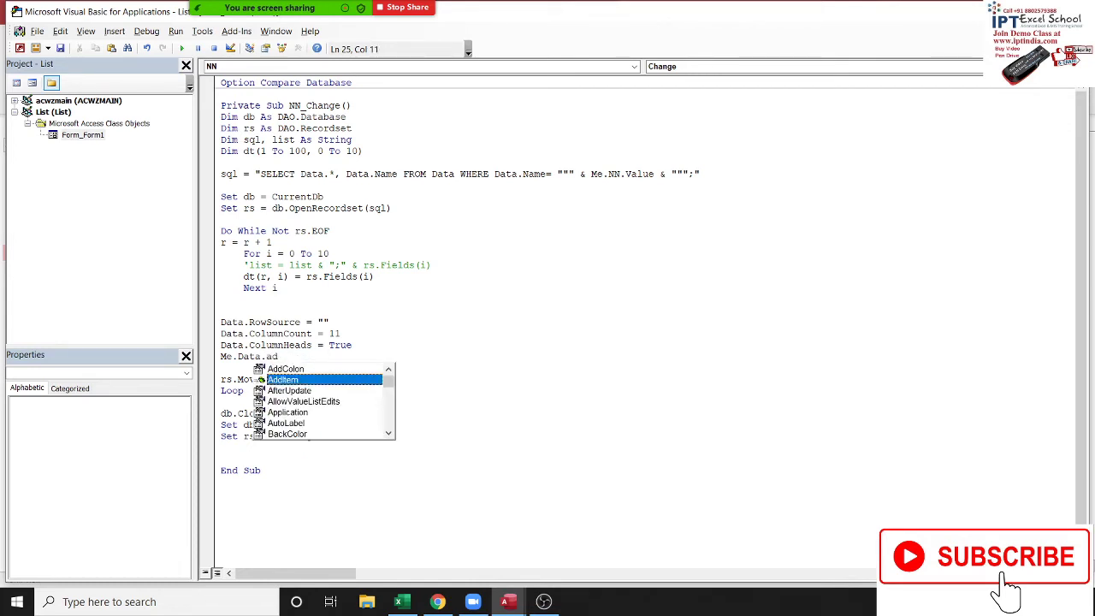
{"action": "key", "text": "Tab"}
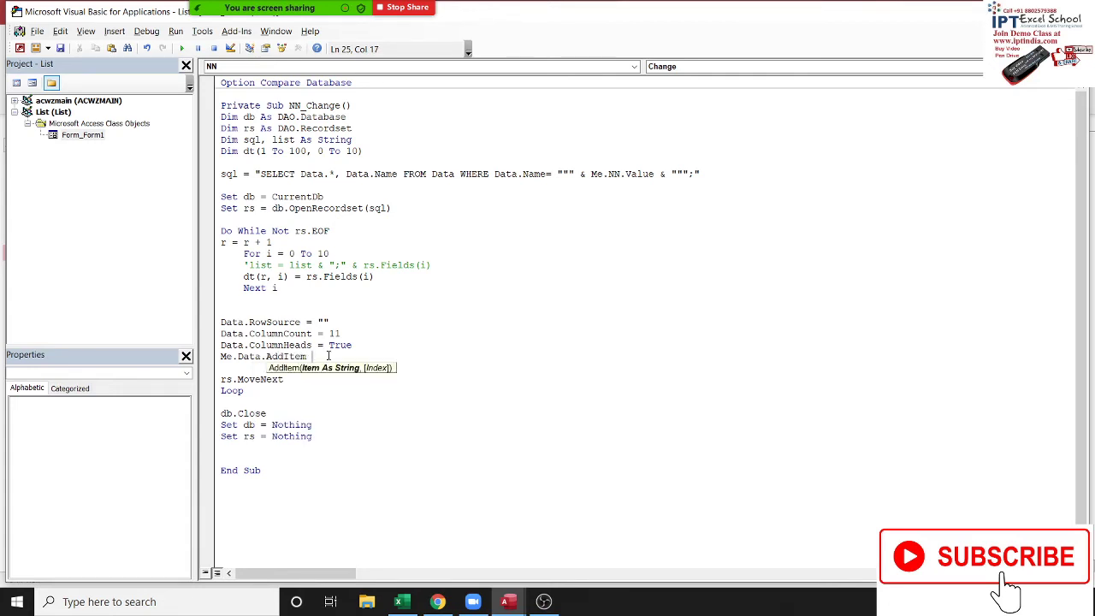
{"action": "type", "text": "dt"}
{"action": "left_click", "coordinate": [313, 373]}
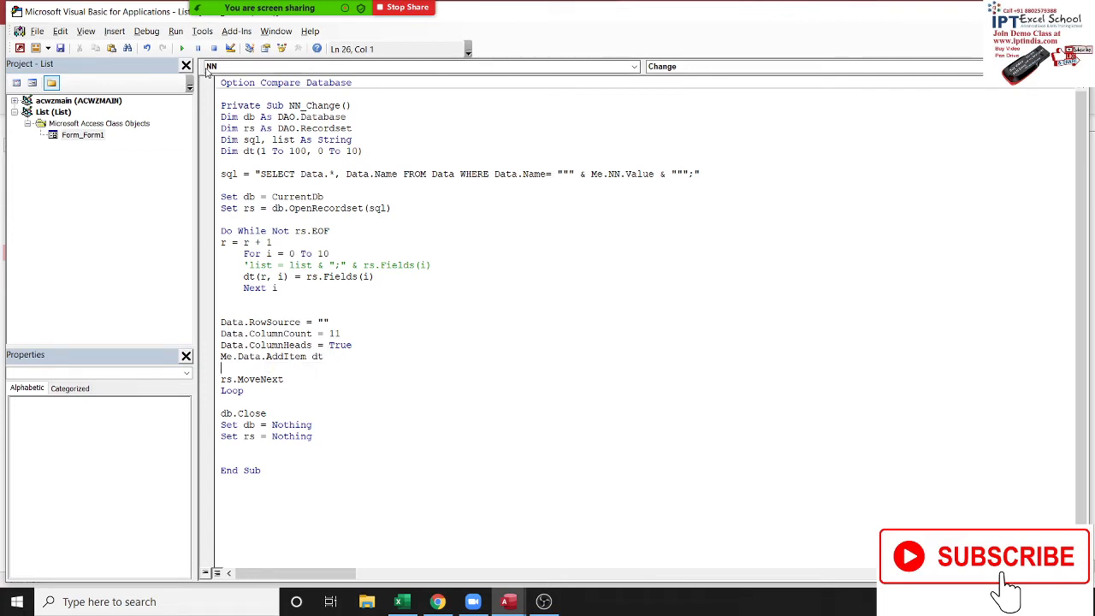
Test the code by picking a name in the Access form, then dismiss the type mismatch error
{"action": "key", "text": "F5"}
{"action": "key", "text": "Escape"}
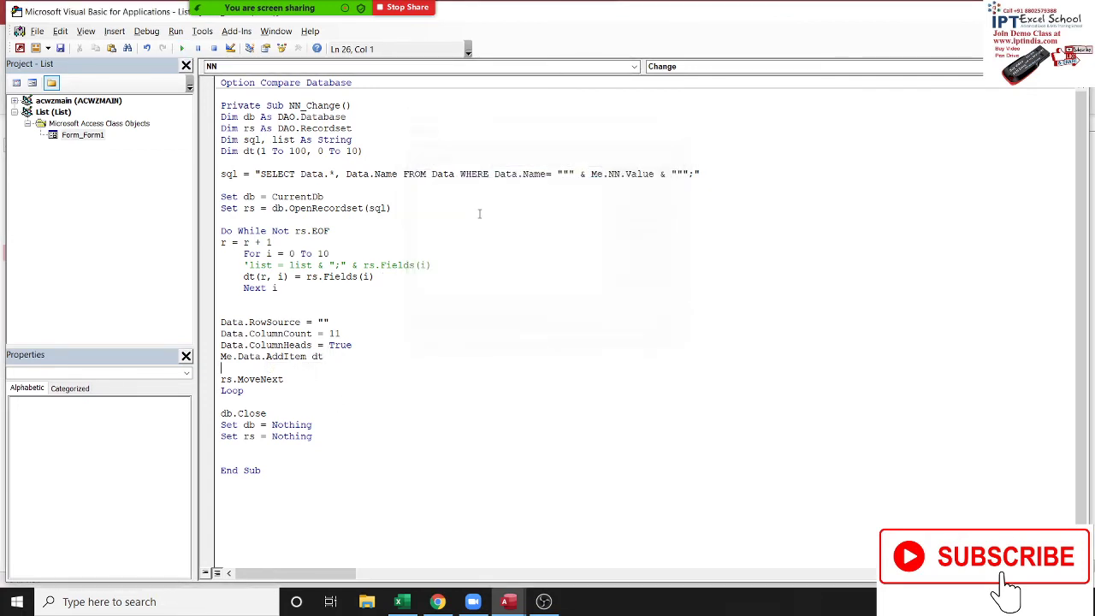
{"action": "key", "text": "alt+F11"}
{"action": "left_click", "coordinate": [309, 179]}
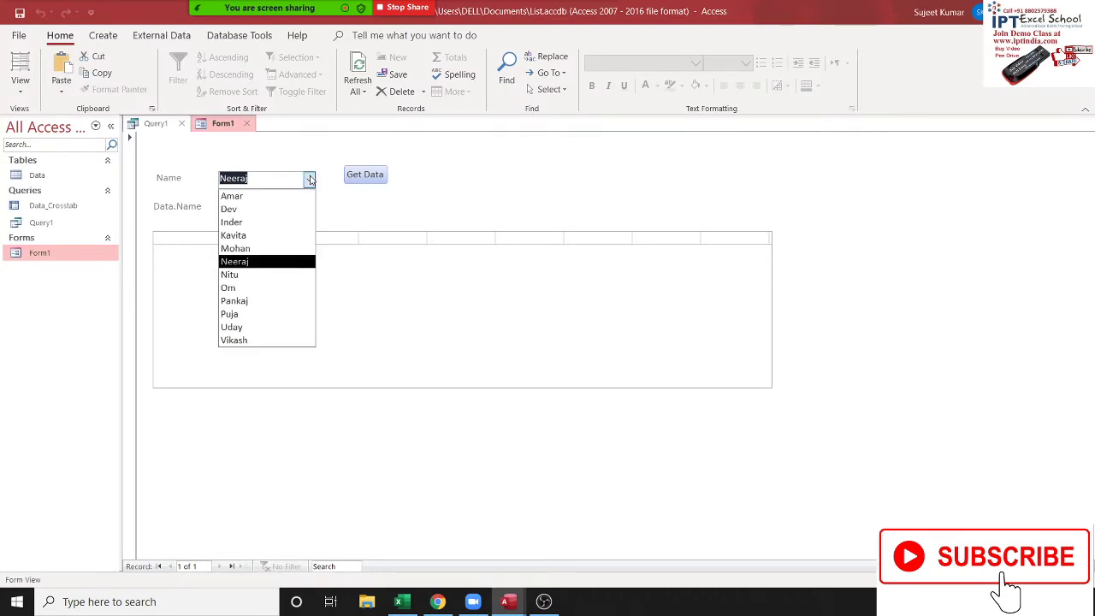
{"action": "left_click", "coordinate": [295, 226]}
{"action": "left_click", "coordinate": [530, 359]}
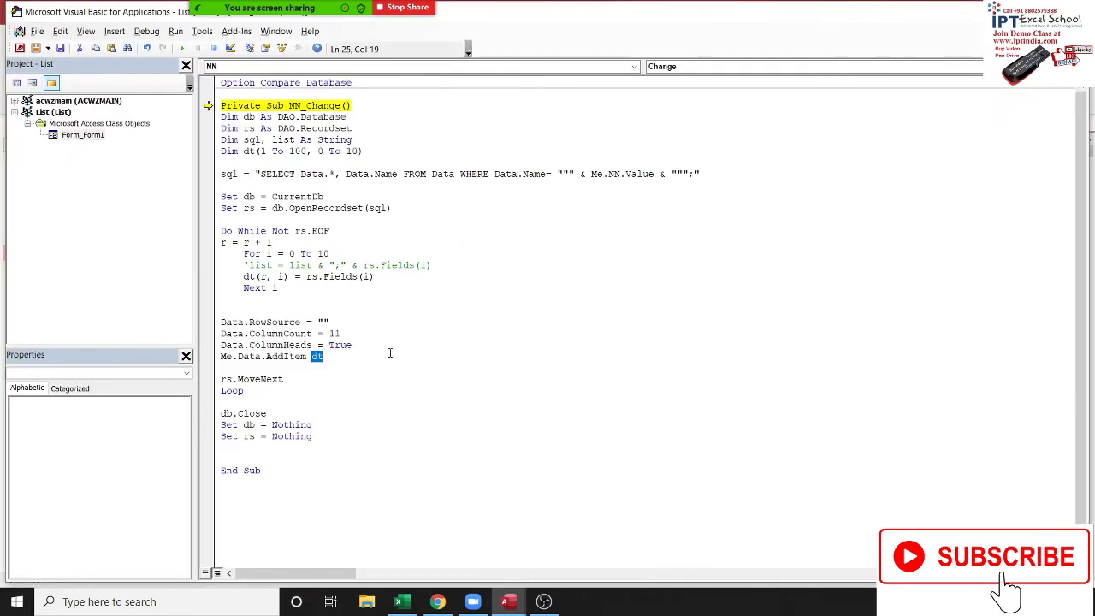
Cut the dt(r, i) = rs.Fields(i) line and reset the paused debugging session
{"action": "left_click", "coordinate": [216, 358]}
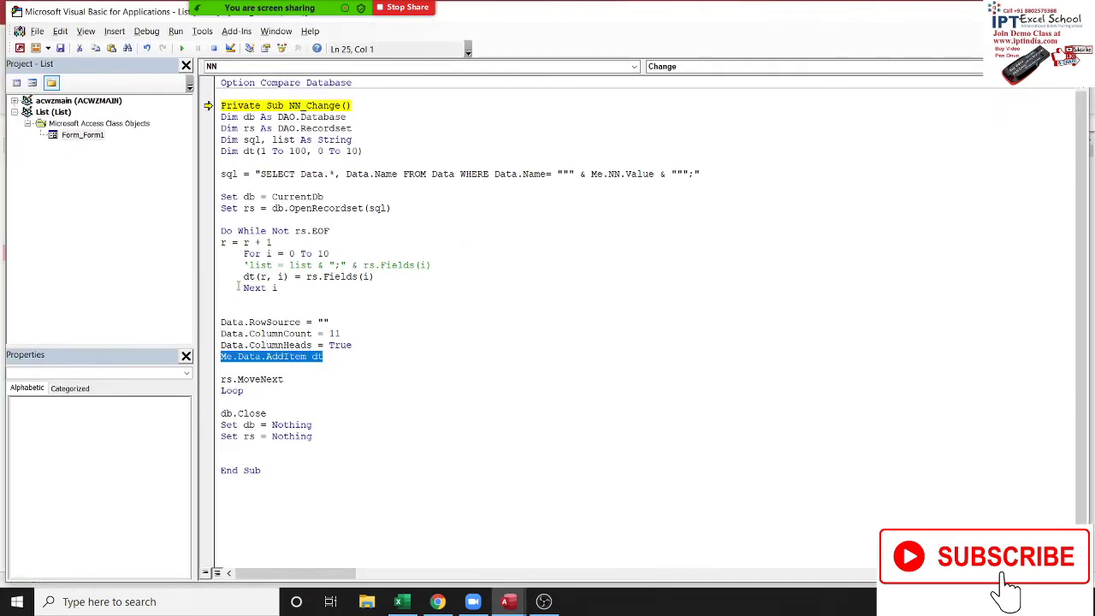
{"action": "left_click_drag", "start_coordinate": [223, 277], "coordinate": [381, 289]}
{"action": "left_click", "coordinate": [419, 220]}
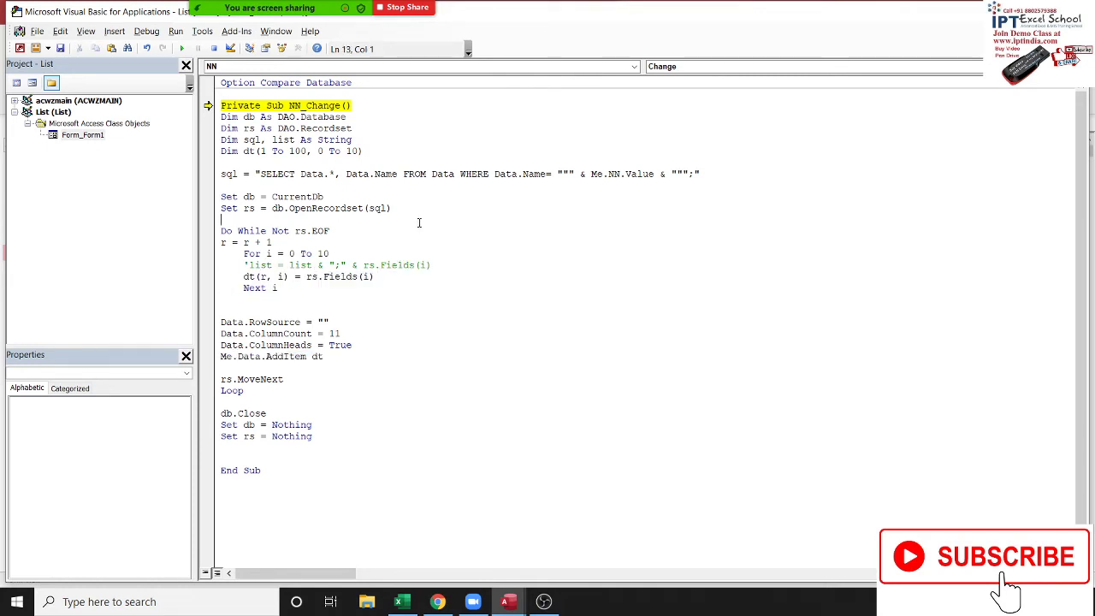
{"action": "left_click_drag", "start_coordinate": [419, 222], "coordinate": [332, 233]}
{"action": "left_click_drag", "start_coordinate": [375, 277], "coordinate": [241, 276]}
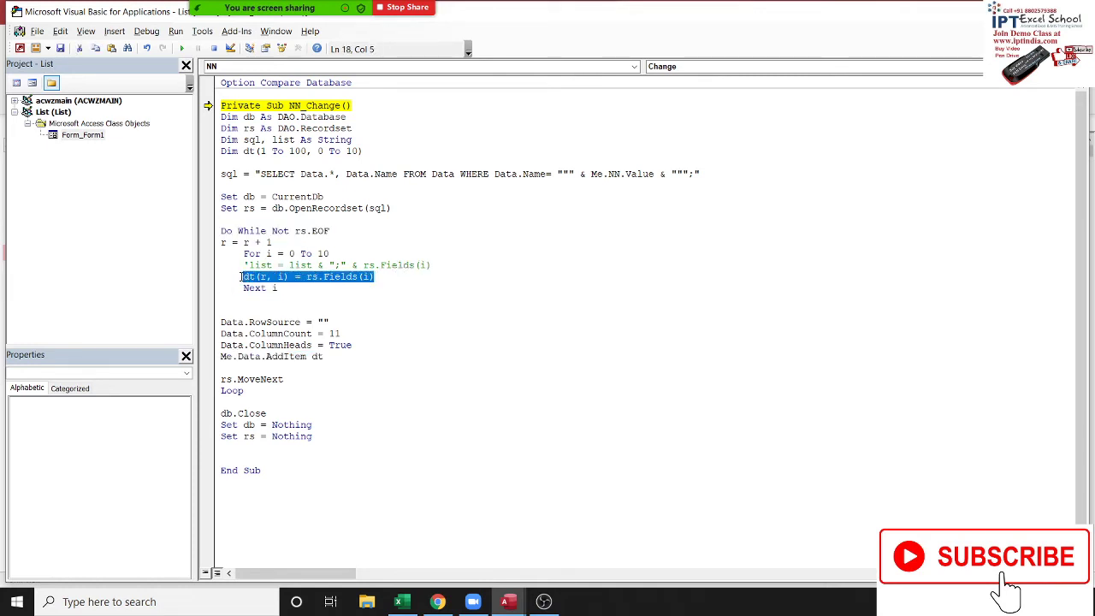
{"action": "key", "text": "ctrl+x"}
{"action": "left_click", "coordinate": [257, 219]}
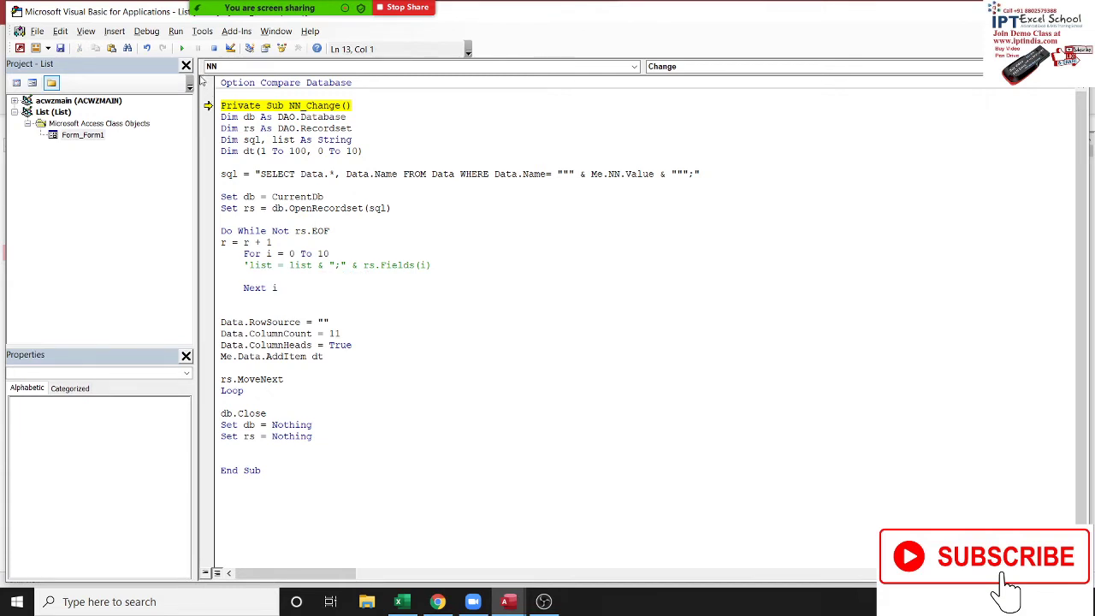
{"action": "left_click", "coordinate": [214, 49]}
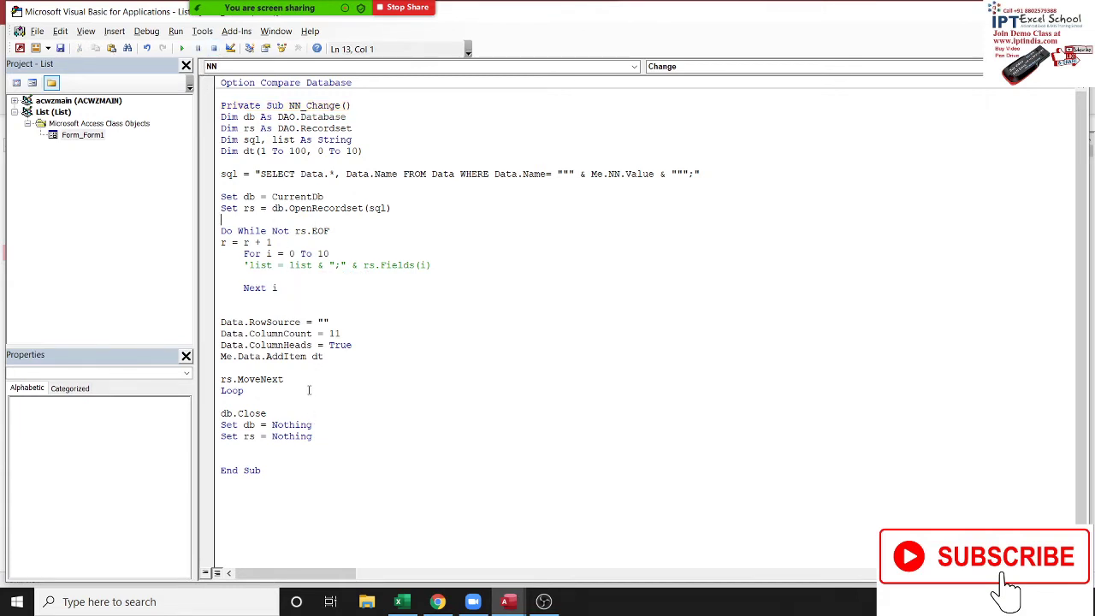
Remove the dt argument so the line reads Me.Data.AddItem, then return to Access
{"action": "left_click", "coordinate": [354, 335]}
{"action": "left_click", "coordinate": [337, 360]}
{"action": "key", "text": "BackSpace"}
{"action": "key", "text": "BackSpace"}
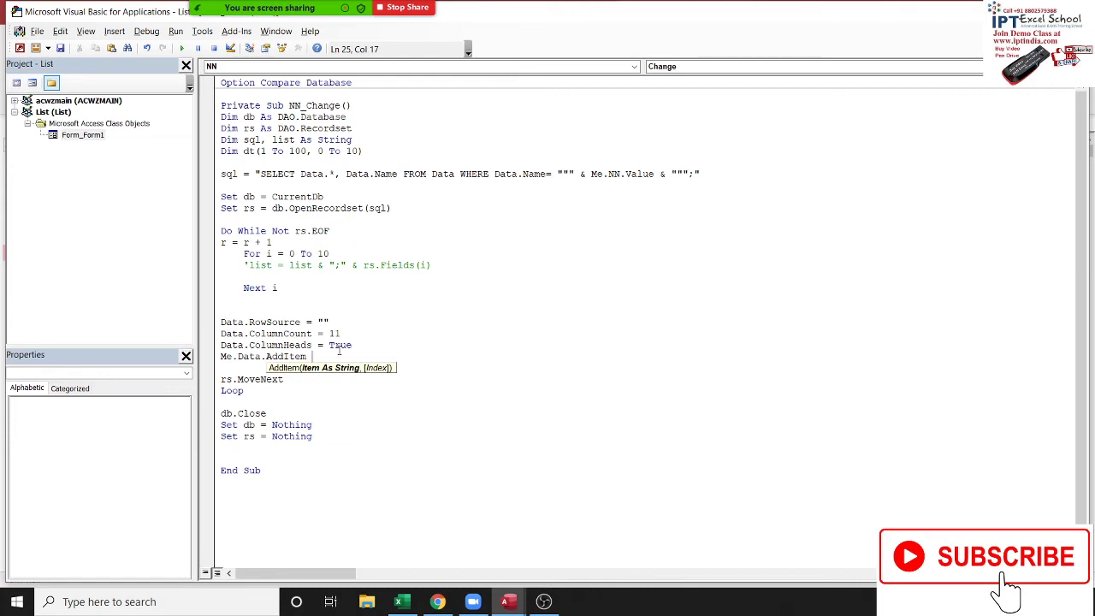
{"action": "key", "text": "alt+F11"}
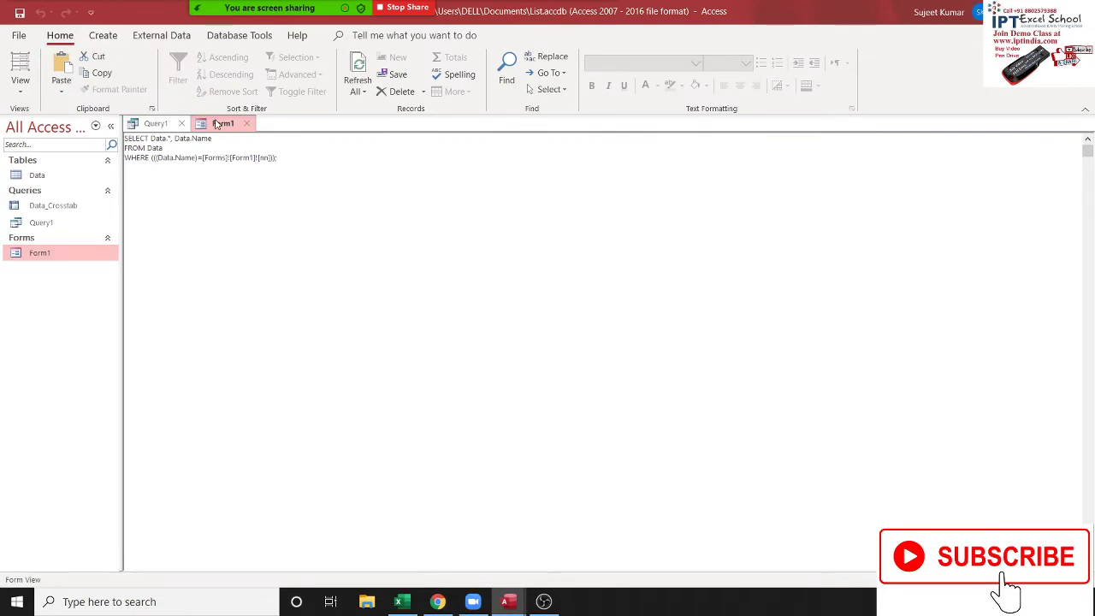
Close Query1 and complete the call as Me.Data.AddItem list, r
{"action": "left_click", "coordinate": [181, 123]}
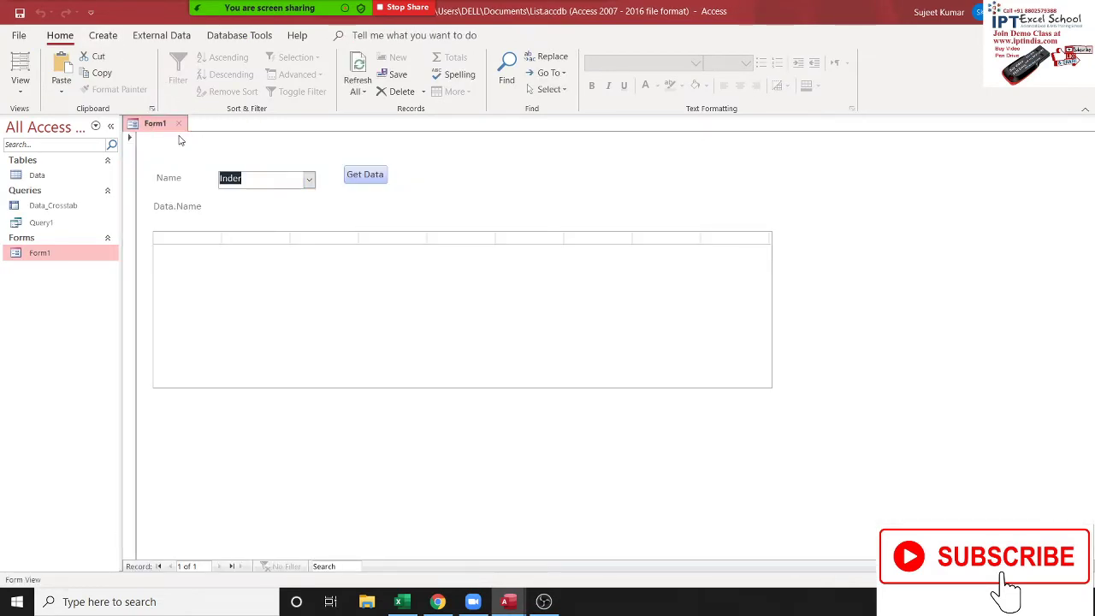
{"action": "key", "text": "alt+F11"}
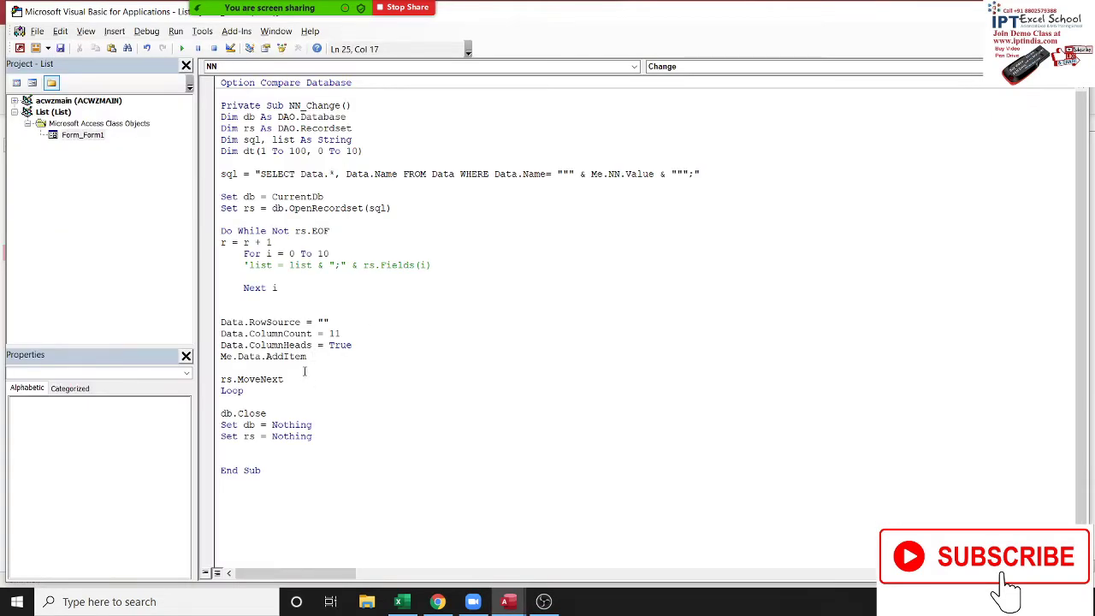
{"action": "key", "text": "BackSpace"}
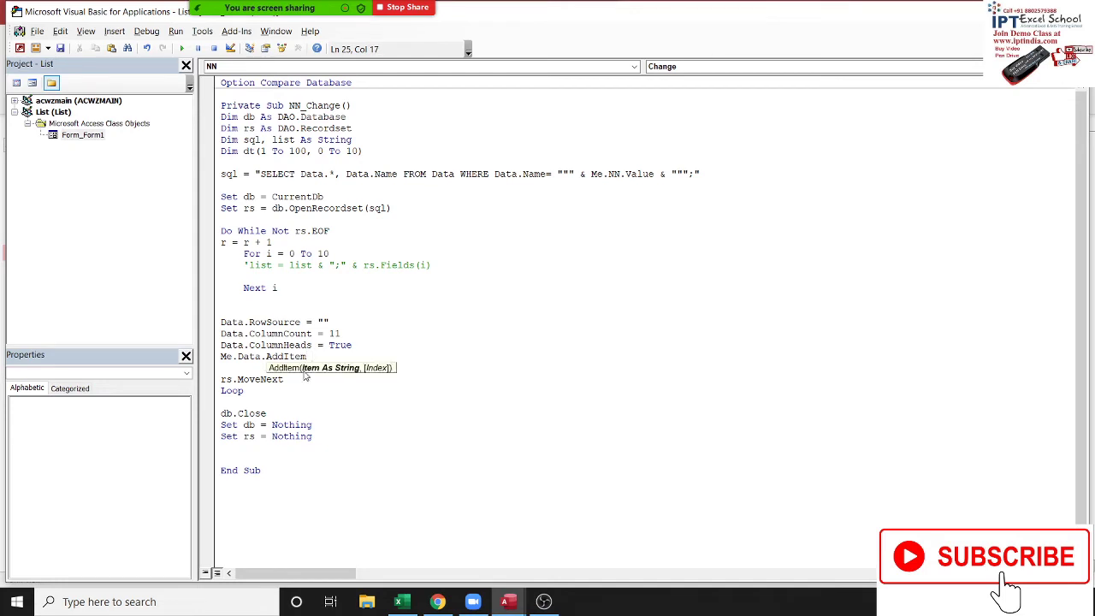
{"action": "type", "text": "l"}
{"action": "type", "text": "ist "}
{"action": "type", "text": ","}
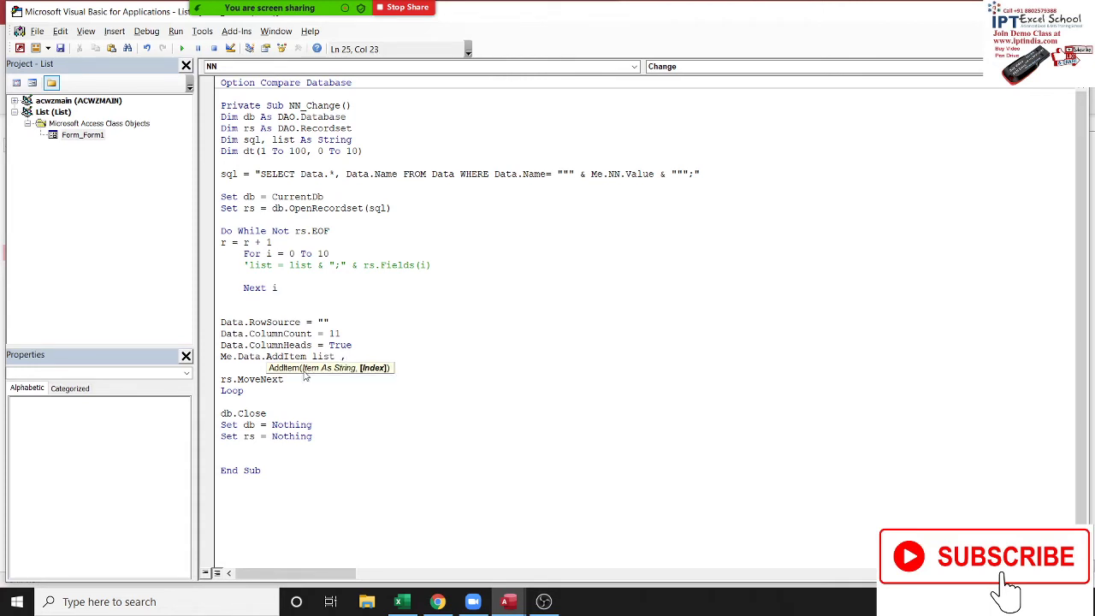
{"action": "type", "text": "r"}
{"action": "left_click", "coordinate": [317, 401]}
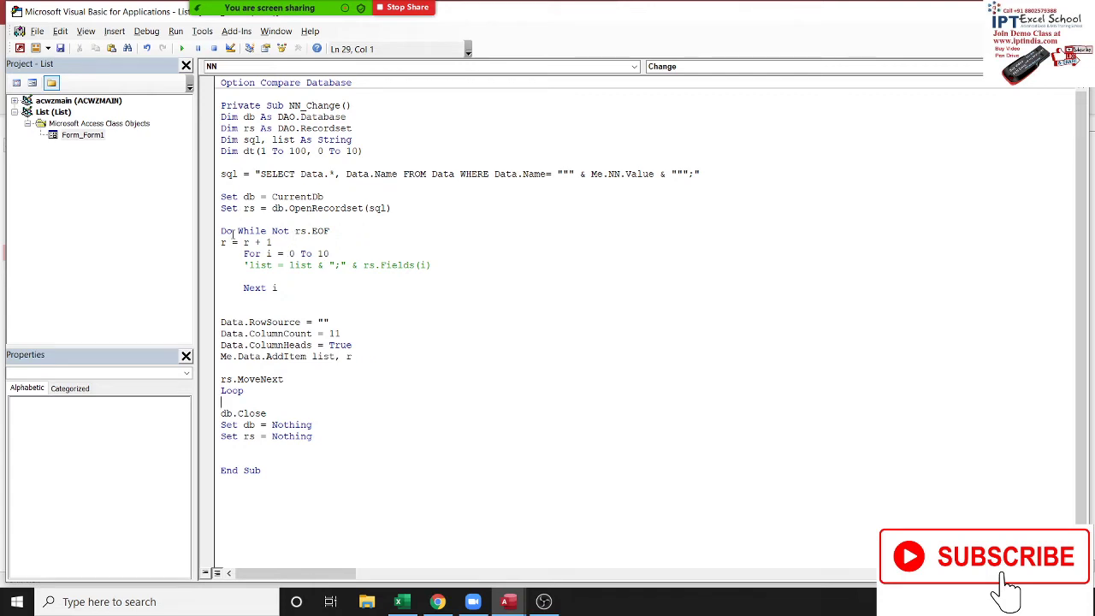
Remove the apostrophe to restore the list = list & ... concatenation line
{"action": "left_click", "coordinate": [252, 267]}
{"action": "key", "text": "BackSpace"}
{"action": "left_click", "coordinate": [342, 334]}
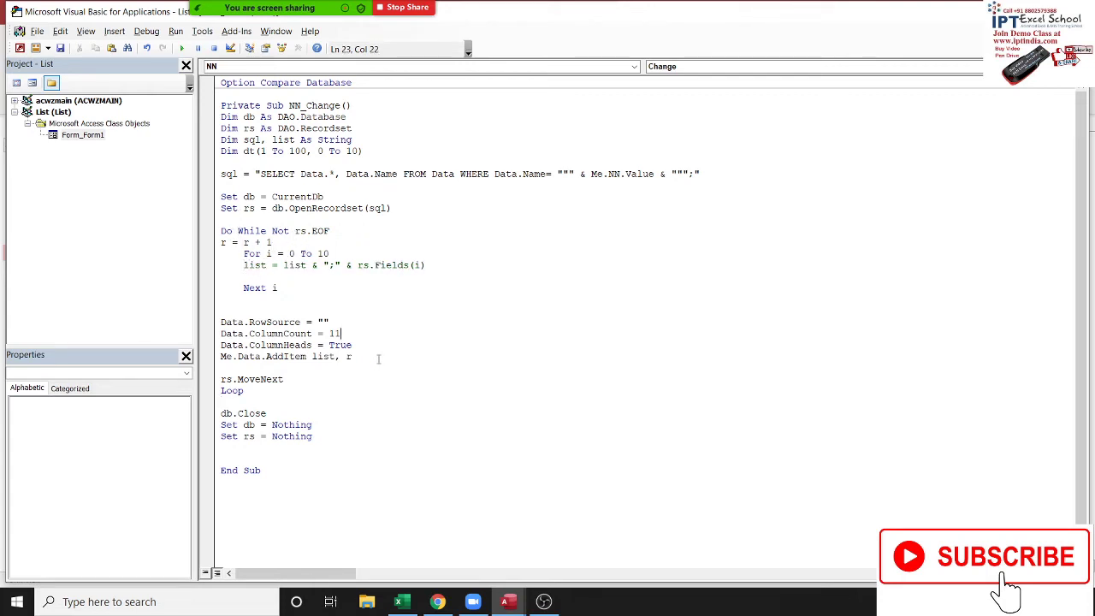
{"action": "key", "text": "alt"}
Test by choosing a name in the Name combo, hitting error 6014, debugging and resuming
{"action": "key", "text": "alt+F11"}
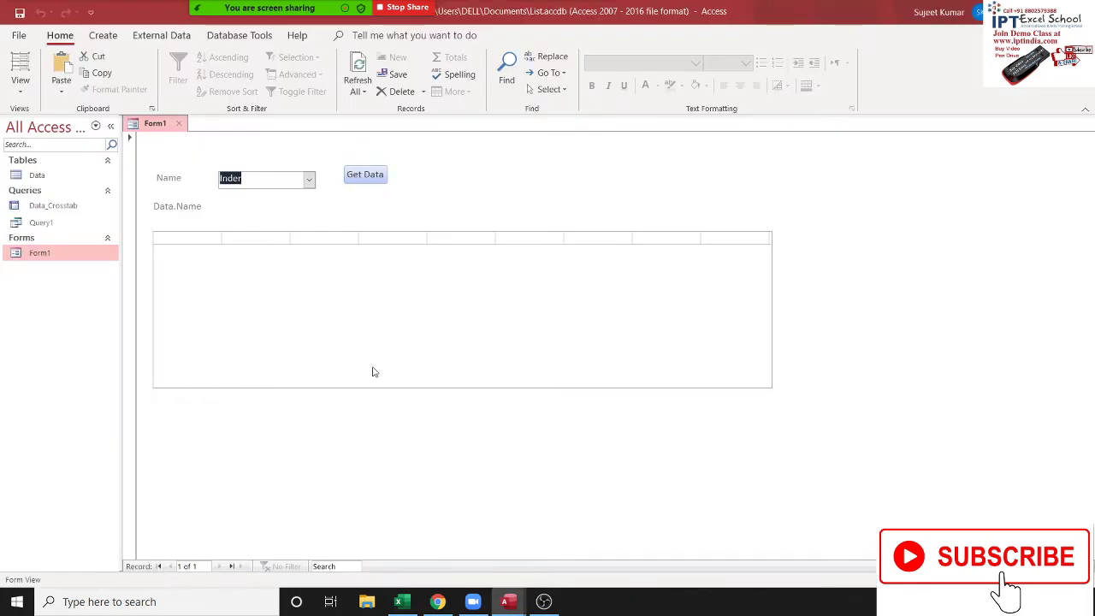
{"action": "left_click", "coordinate": [308, 179]}
{"action": "left_click", "coordinate": [289, 237]}
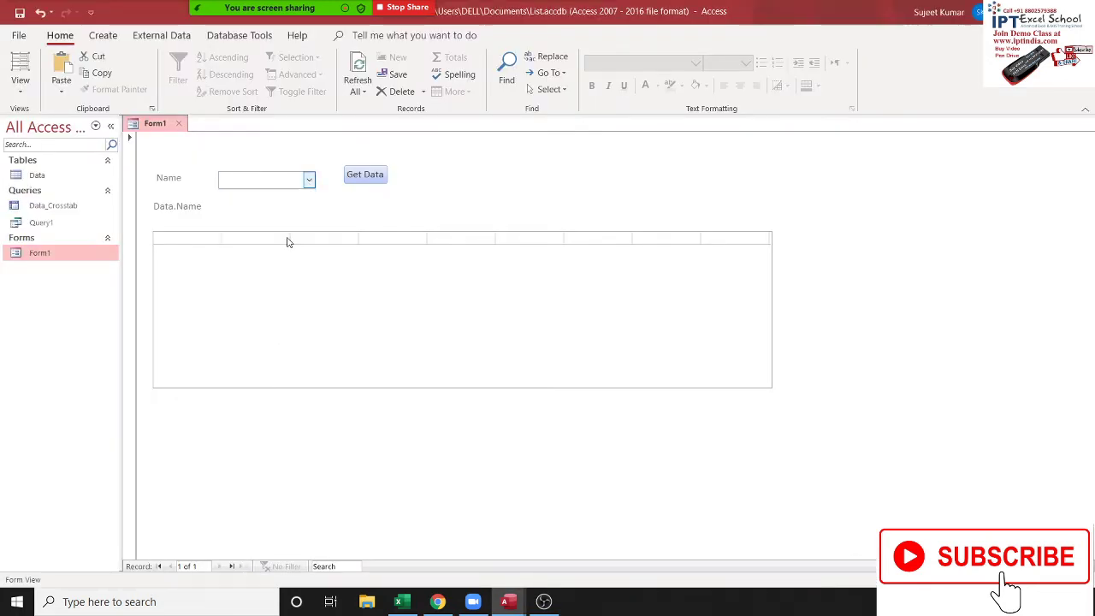
{"action": "left_click", "coordinate": [575, 283]}
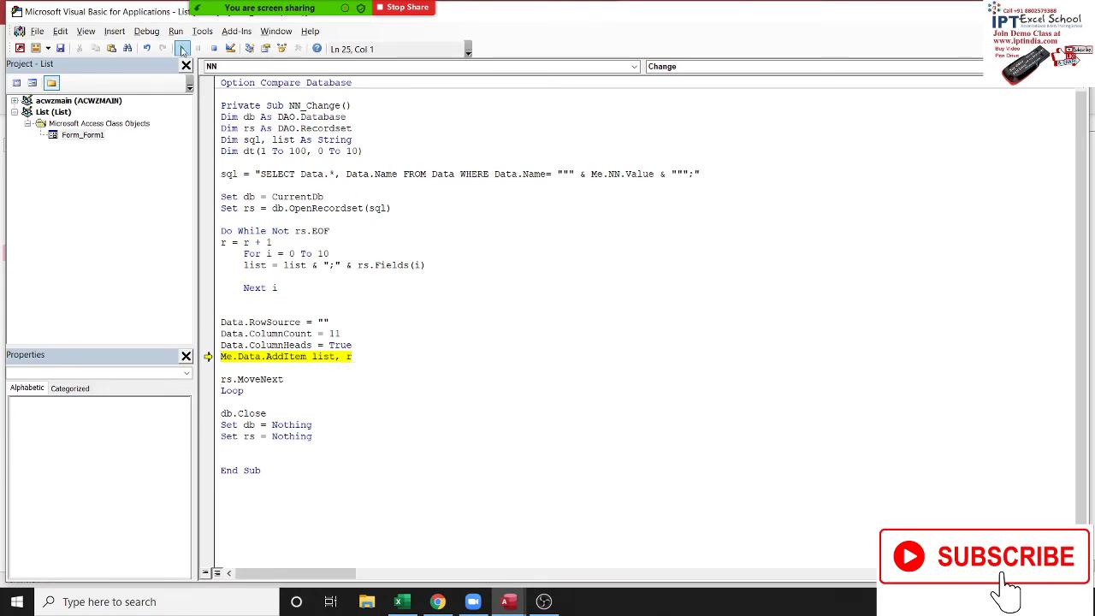
{"action": "left_click", "coordinate": [182, 50]}
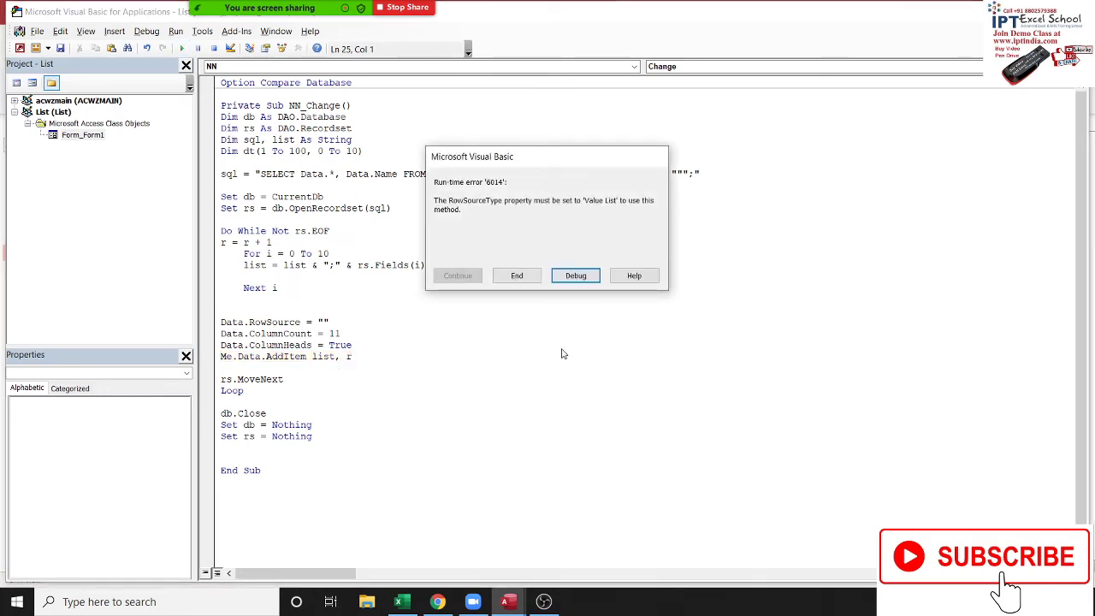
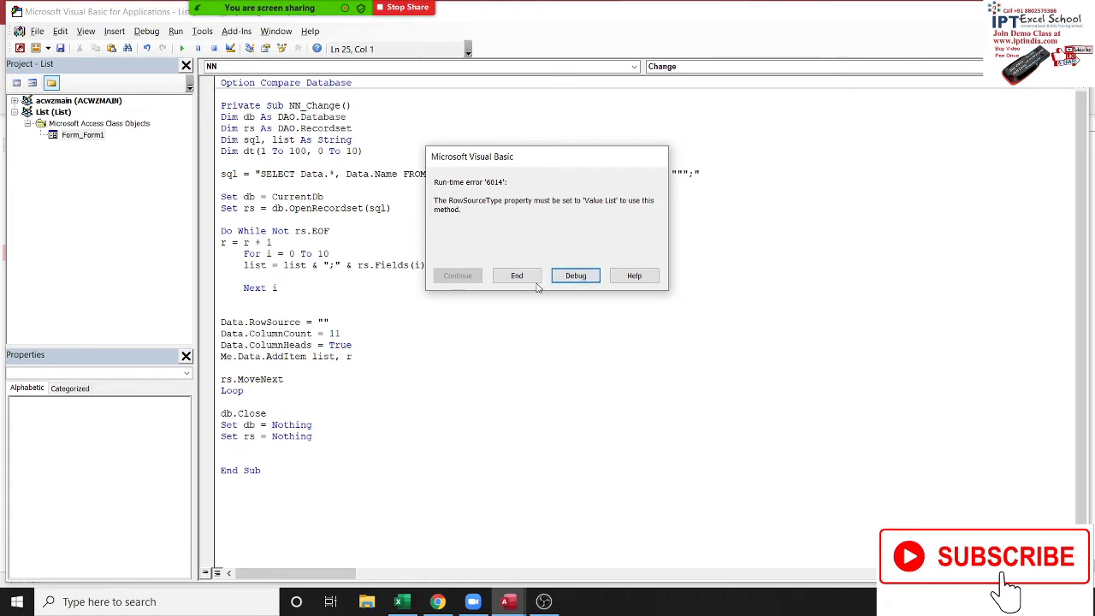
End the code after run-time error 6014 and put the cursor at the start of Me.Data.AddItem list, r
{"action": "left_click", "coordinate": [535, 286]}
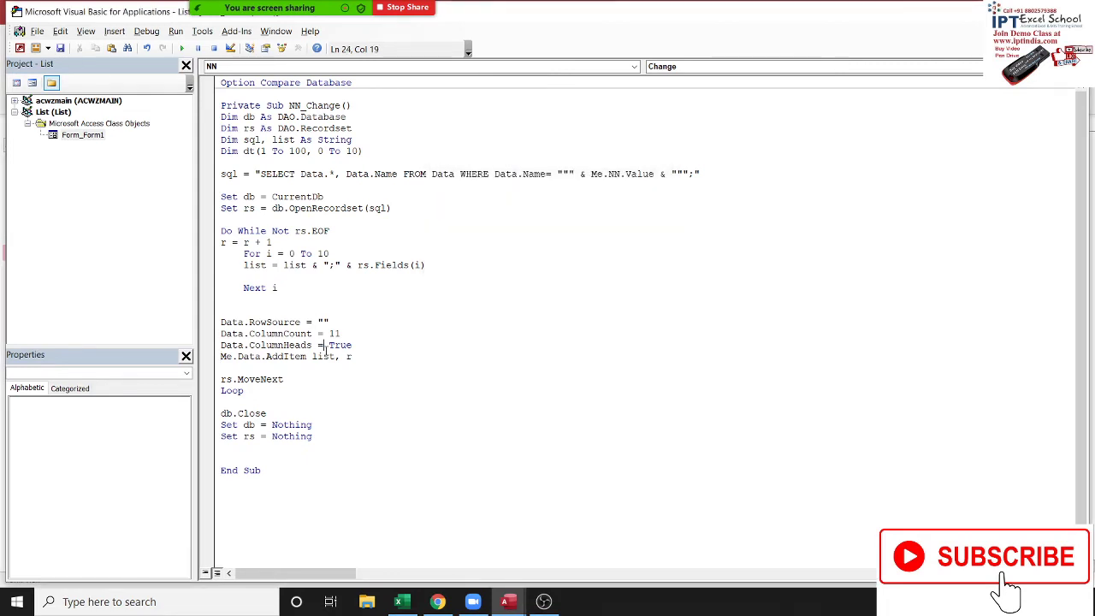
{"action": "left_click", "coordinate": [307, 367]}
{"action": "left_click", "coordinate": [275, 289]}
{"action": "left_click", "coordinate": [274, 309]}
{"action": "left_click_drag", "start_coordinate": [440, 267], "coordinate": [240, 272]}
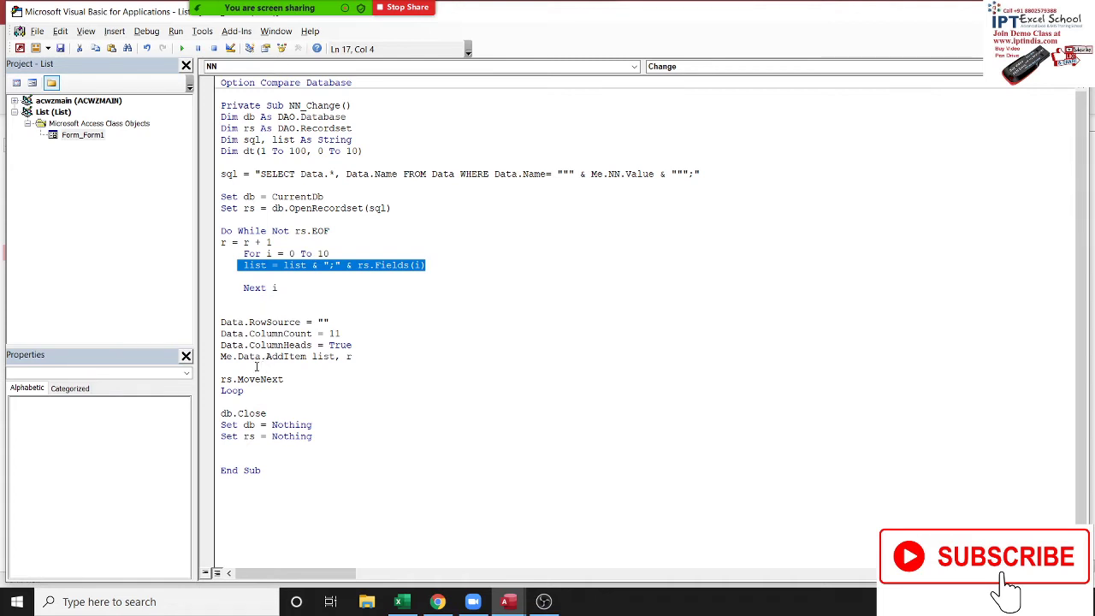
{"action": "left_click", "coordinate": [222, 356]}
Insert a line above reading Data.AddItem "0;1;2;3;4;5;6;7;8;9;10"
{"action": "key", "text": "Return"}
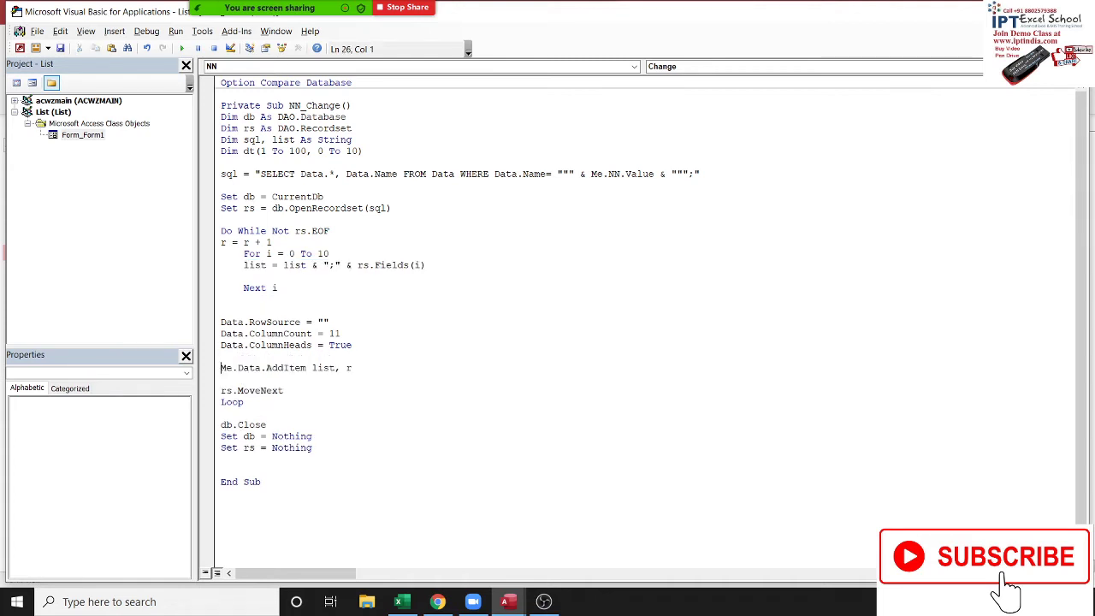
{"action": "key", "text": "Up"}
{"action": "type", "text": "data"}
{"action": "type", "text": ".hea"}
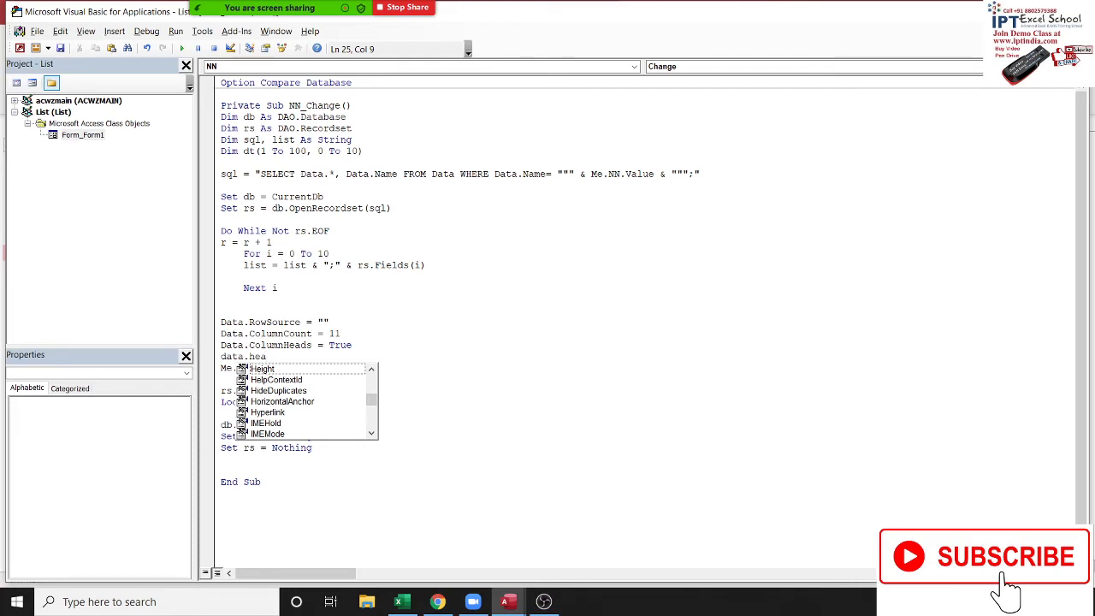
{"action": "key", "text": "BackSpace"}
{"action": "key", "text": "BackSpace"}
{"action": "key", "text": "BackSpace"}
{"action": "type", "text": "l"}
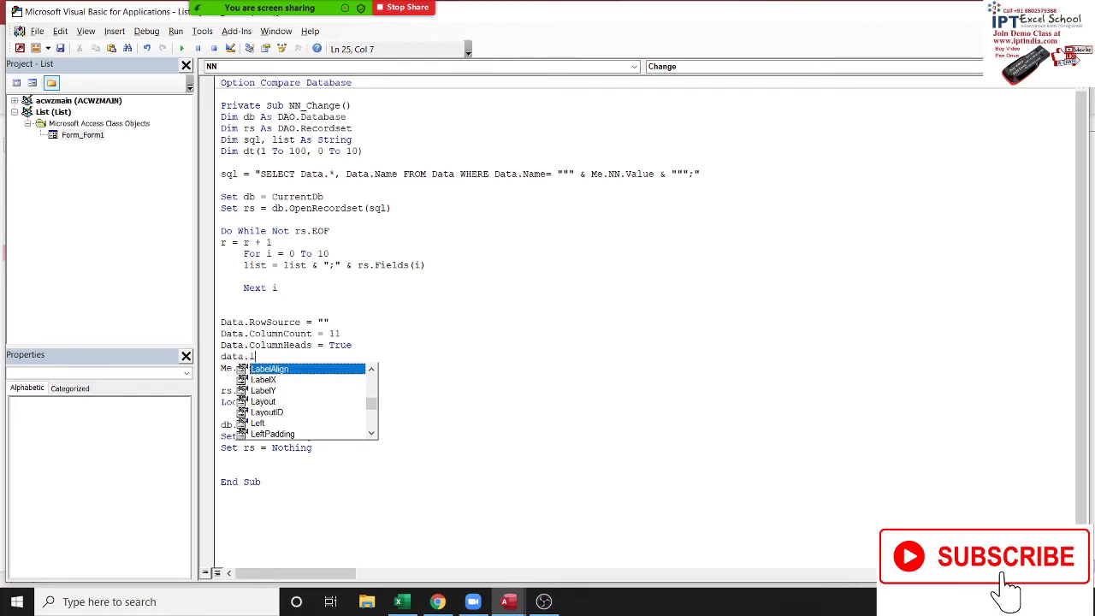
{"action": "type", "text": "i"}
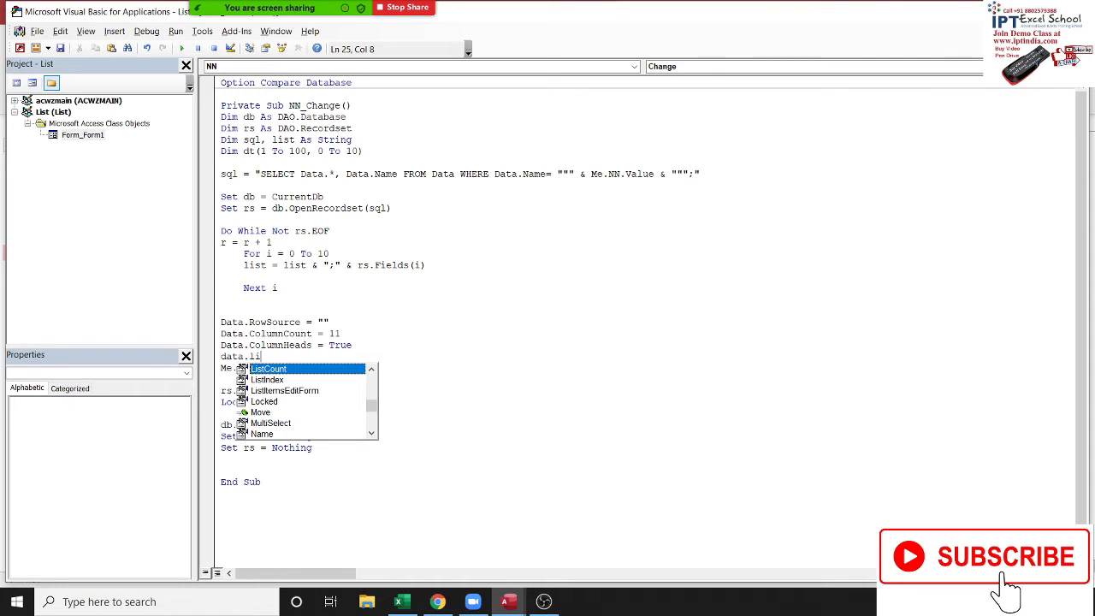
{"action": "key", "text": "BackSpace"}
{"action": "key", "text": "BackSpace"}
{"action": "type", "text": "ad"}
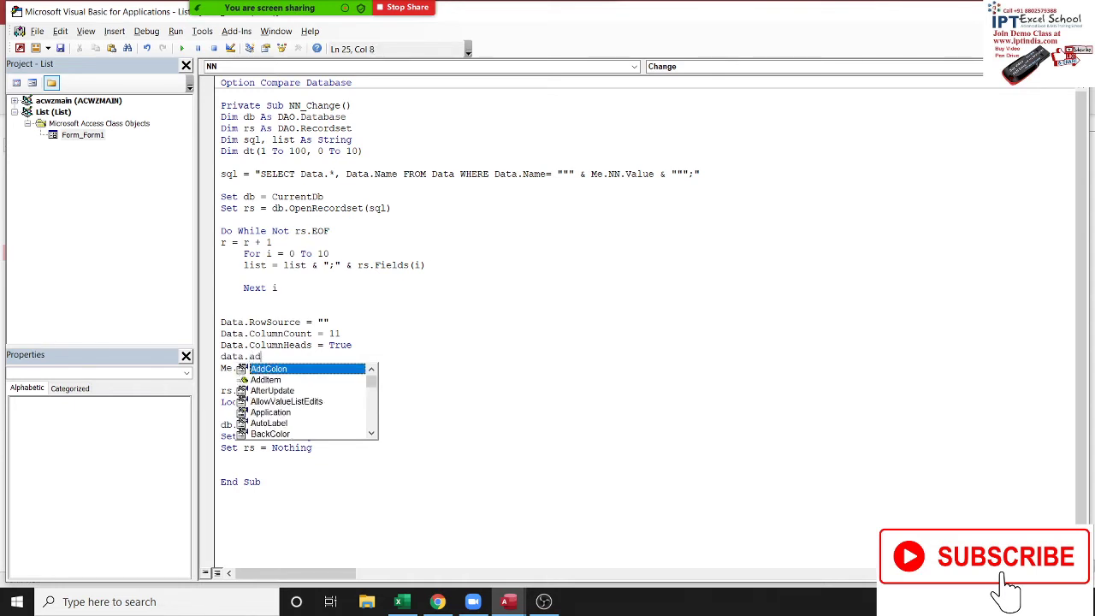
{"action": "type", "text": "di"}
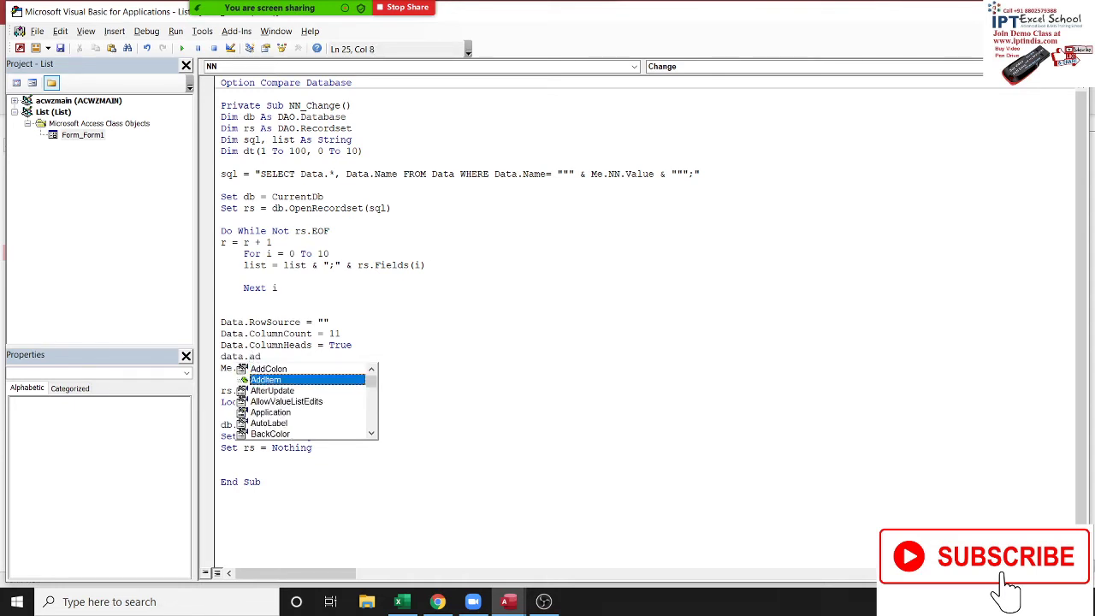
{"action": "key", "text": "space"}
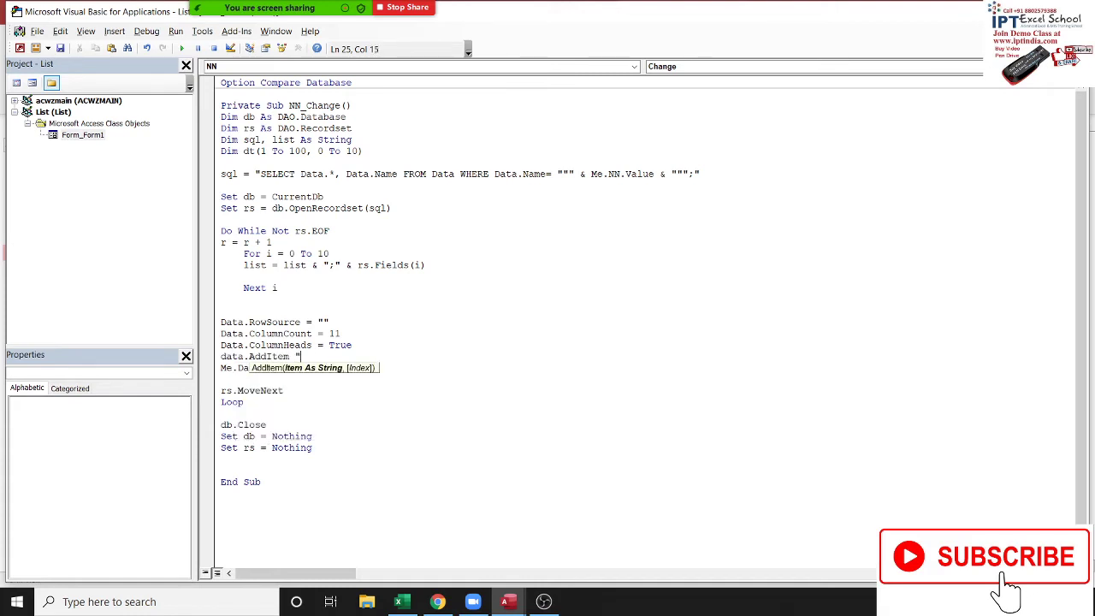
{"action": "type", "text": "0;"}
{"action": "key", "text": "BackSpace"}
{"action": "type", "text": "0;1;"}
{"action": "type", "text": "2;3;"}
{"action": "type", "text": "4;5;6;7"}
{"action": "type", "text": ";8;9;10"}
{"action": "type", "text": "\""}
{"action": "left_click", "coordinate": [381, 386]}
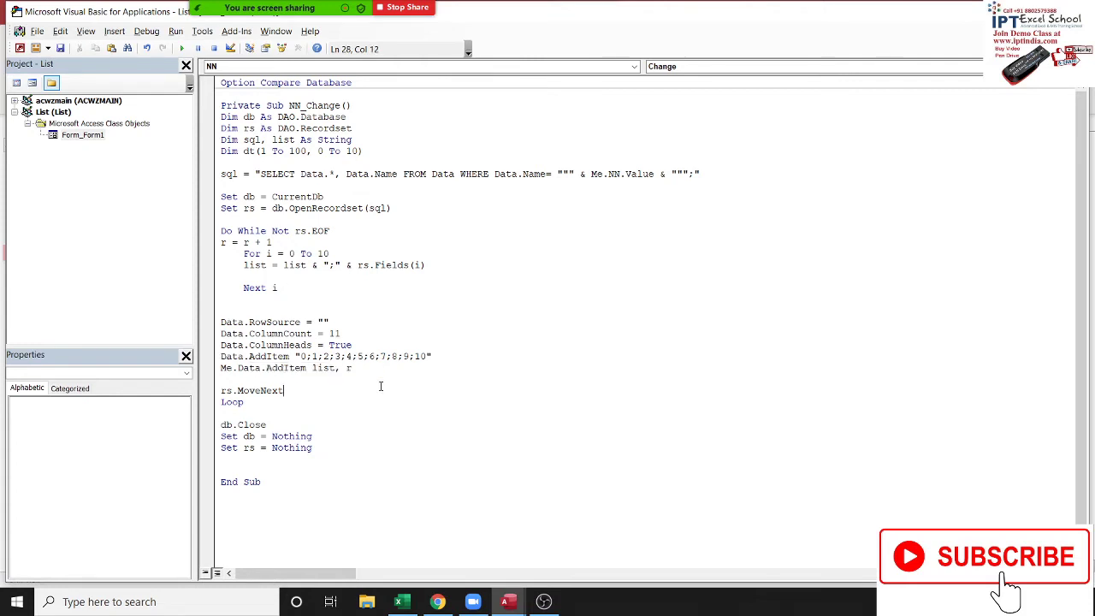
Remove the ", r" index from Me.Data.AddItem and return to Access
{"action": "left_click", "coordinate": [226, 367]}
{"action": "left_click", "coordinate": [358, 370]}
{"action": "key", "text": "BackSpace"}
{"action": "key", "text": "BackSpace"}
{"action": "key", "text": "BackSpace"}
{"action": "key", "text": "alt+F11"}
Choose a name in the Name combo box and debug the resulting run-time error
{"action": "left_click", "coordinate": [309, 179]}
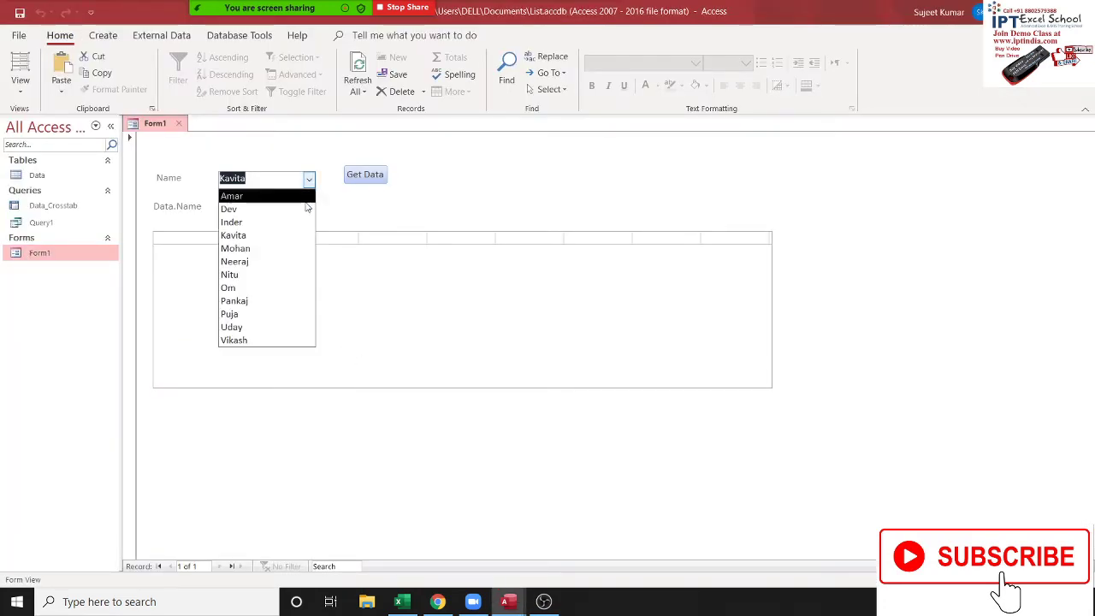
{"action": "left_click", "coordinate": [289, 238]}
{"action": "left_click", "coordinate": [575, 275]}
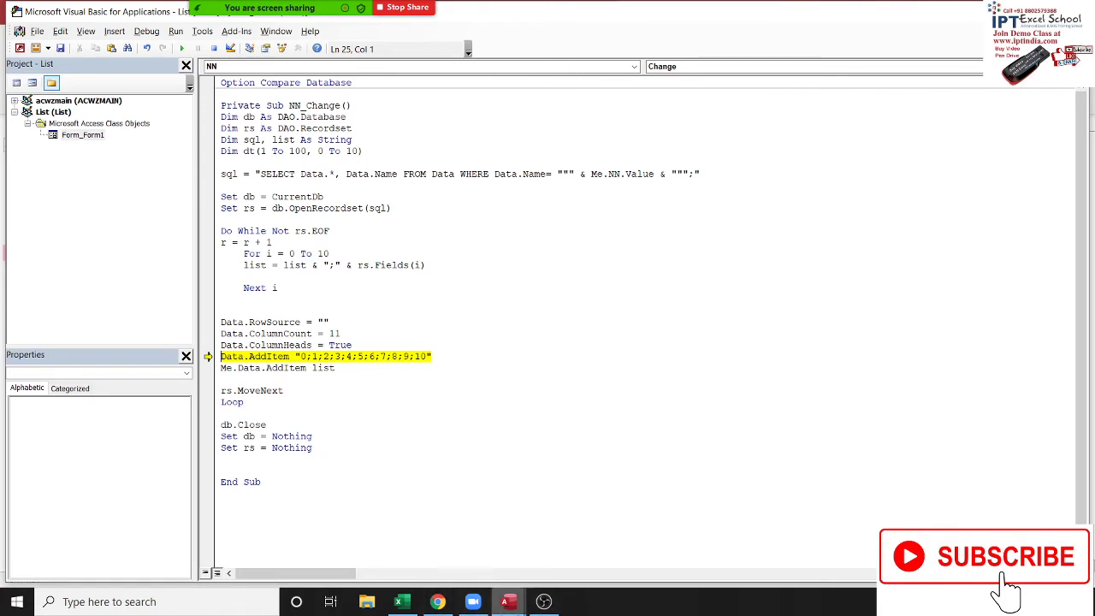
Close Form1, stopping the running code, then reopen it in Design View and select the Data list box
{"action": "mouse_move", "coordinate": [508, 602]}
{"action": "left_click", "coordinate": [432, 539]}
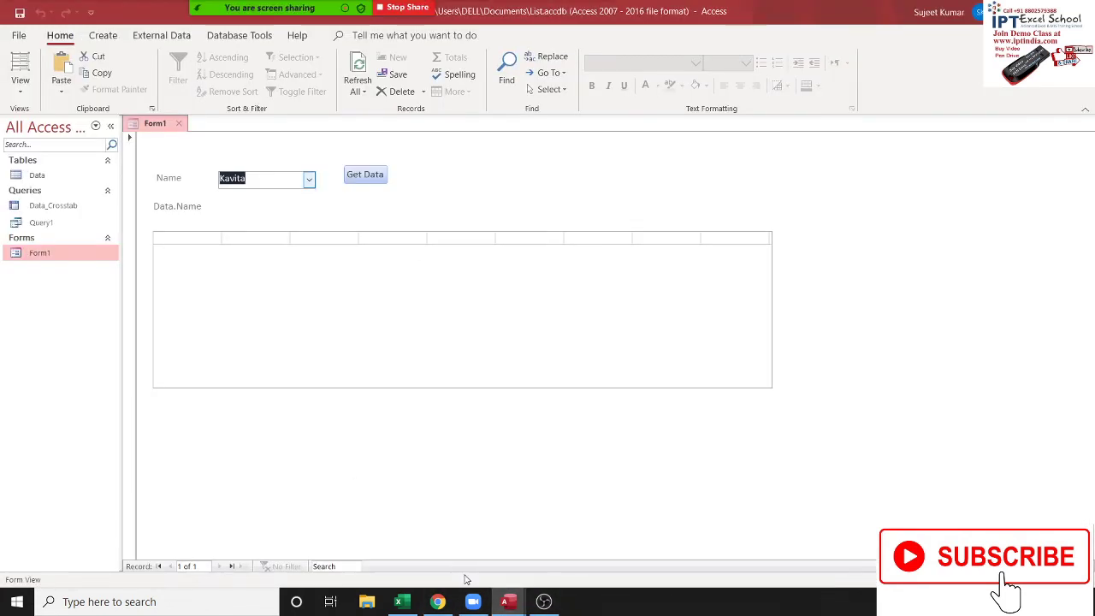
{"action": "left_click", "coordinate": [178, 124]}
{"action": "left_click", "coordinate": [525, 359]}
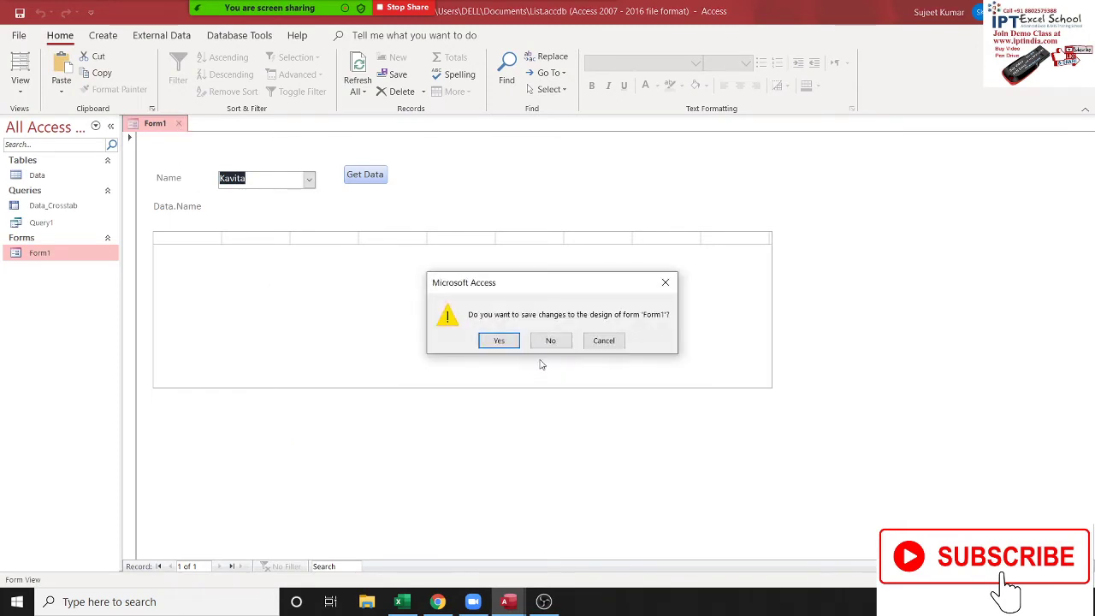
{"action": "left_click", "coordinate": [505, 342]}
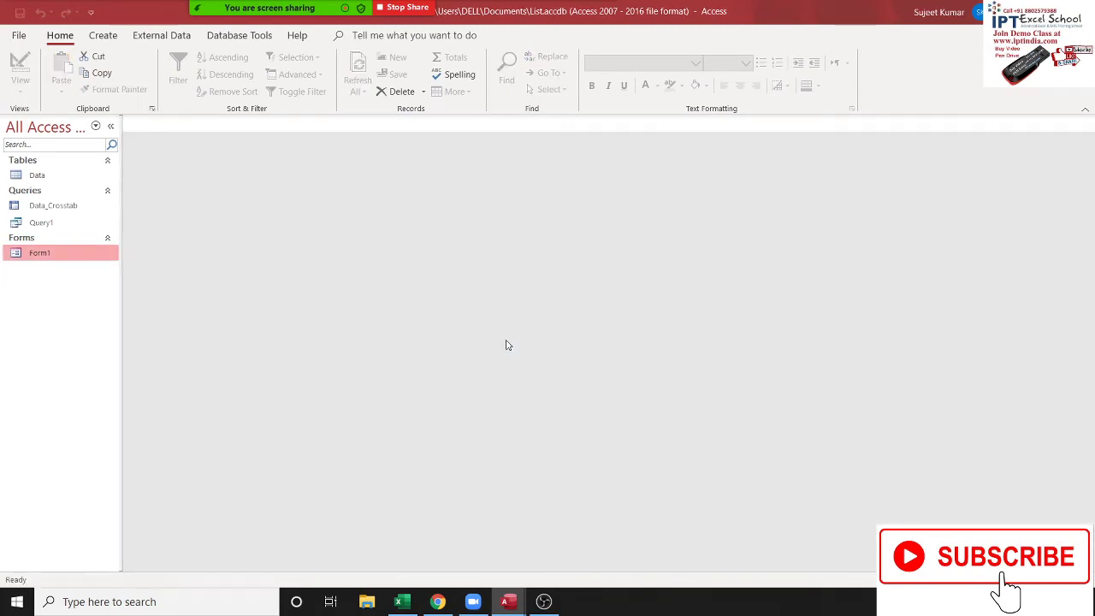
{"action": "right_click", "coordinate": [73, 259]}
{"action": "left_click", "coordinate": [111, 311]}
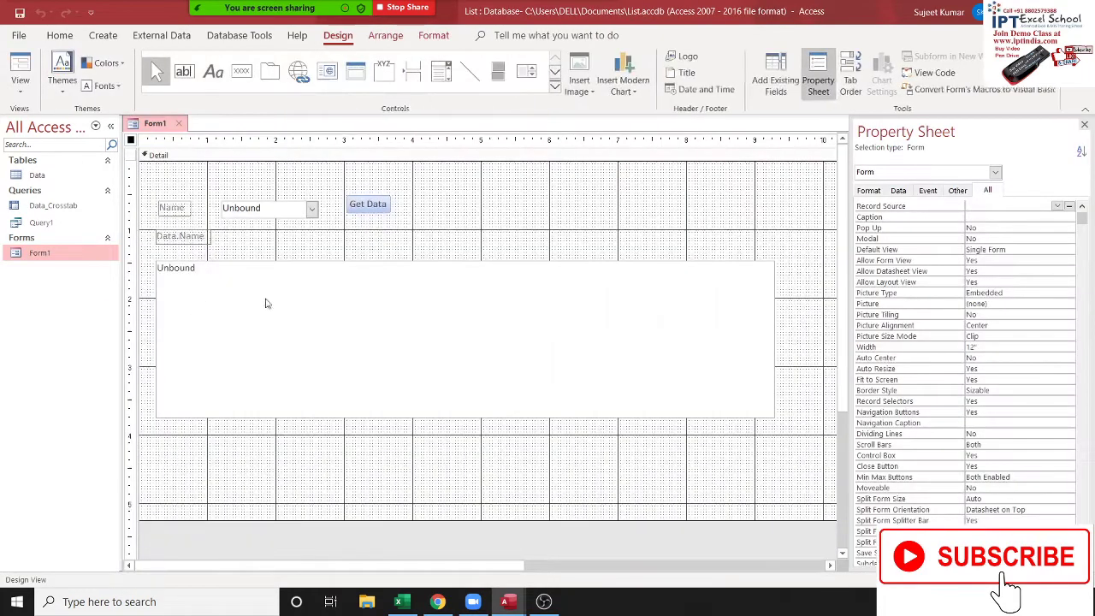
{"action": "left_click", "coordinate": [303, 318]}
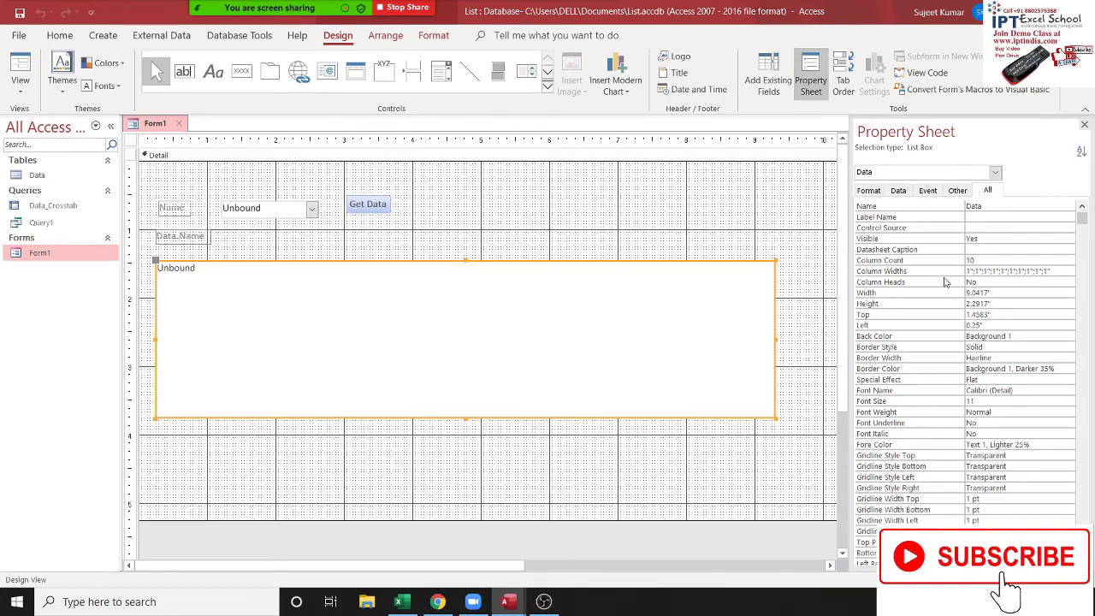
On the Property Sheet Data tab, set Row Source Type to Value List
{"action": "scroll", "coordinate": [944, 314], "scroll_direction": "down", "scroll_amount": 1}
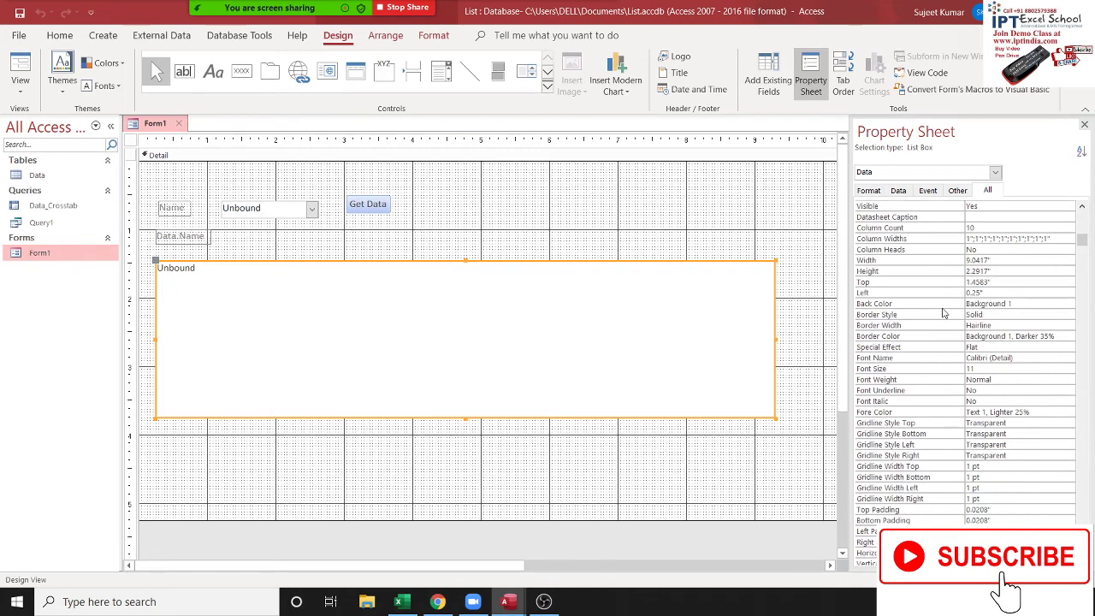
{"action": "scroll", "coordinate": [944, 313], "scroll_direction": "down", "scroll_amount": 3}
{"action": "scroll", "coordinate": [944, 314], "scroll_direction": "up", "scroll_amount": 3}
{"action": "scroll", "coordinate": [943, 315], "scroll_direction": "down", "scroll_amount": 4}
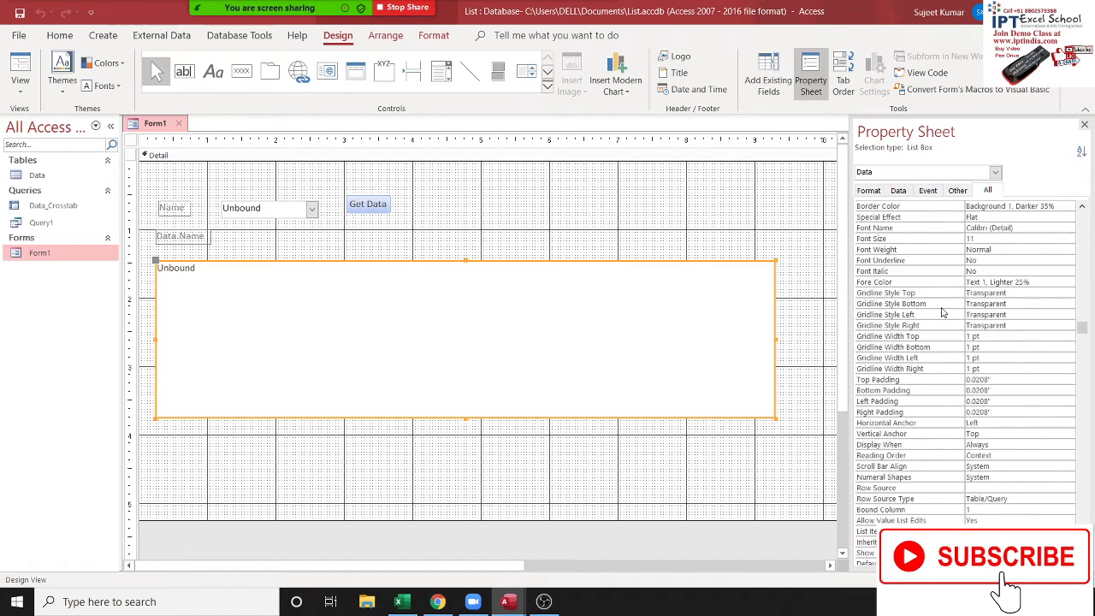
{"action": "scroll", "coordinate": [941, 317], "scroll_direction": "down", "scroll_amount": 5}
{"action": "scroll", "coordinate": [942, 317], "scroll_direction": "down", "scroll_amount": 5}
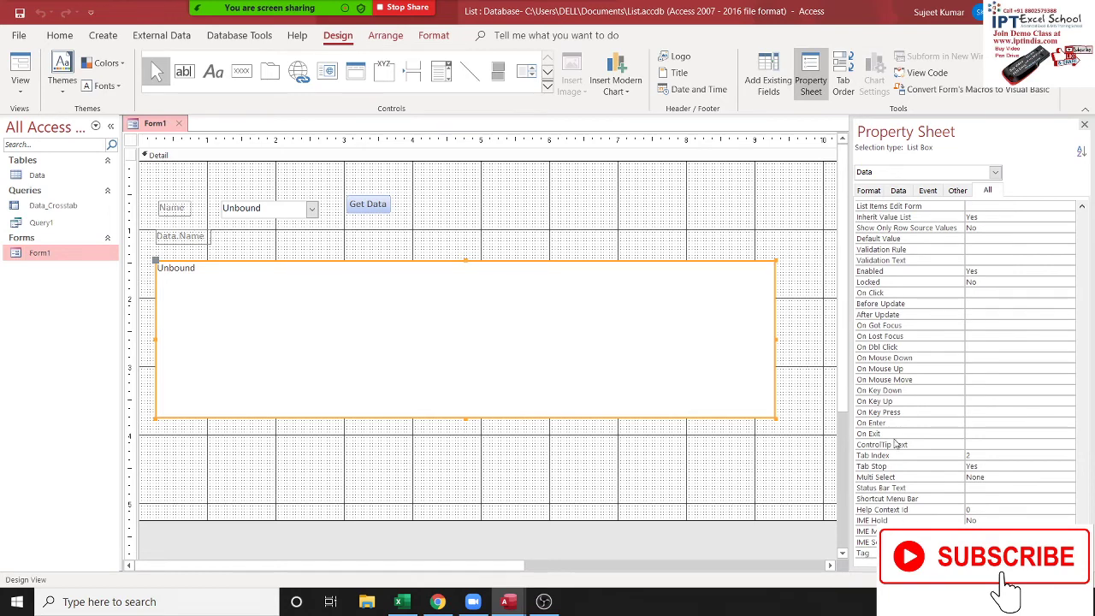
{"action": "left_click", "coordinate": [898, 190]}
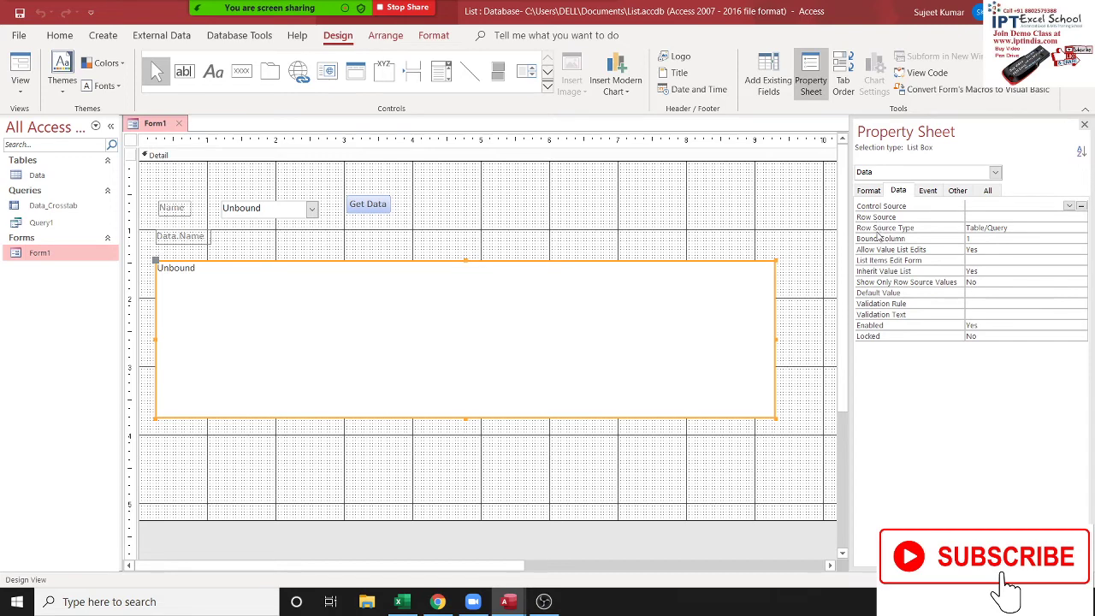
{"action": "left_click", "coordinate": [1060, 228]}
{"action": "left_click", "coordinate": [1081, 230]}
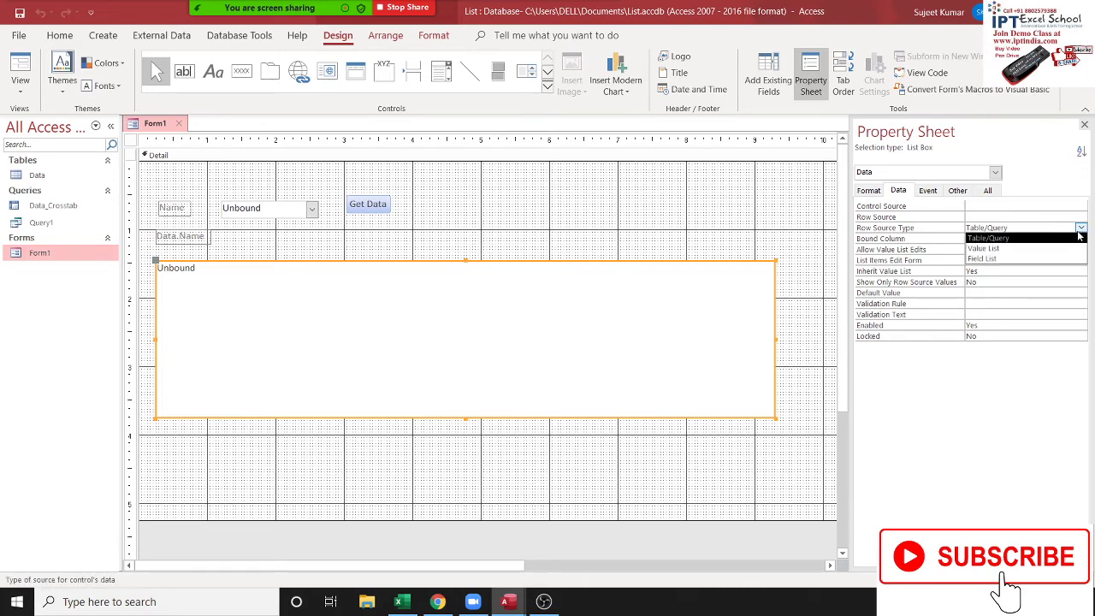
{"action": "left_click", "coordinate": [1064, 248]}
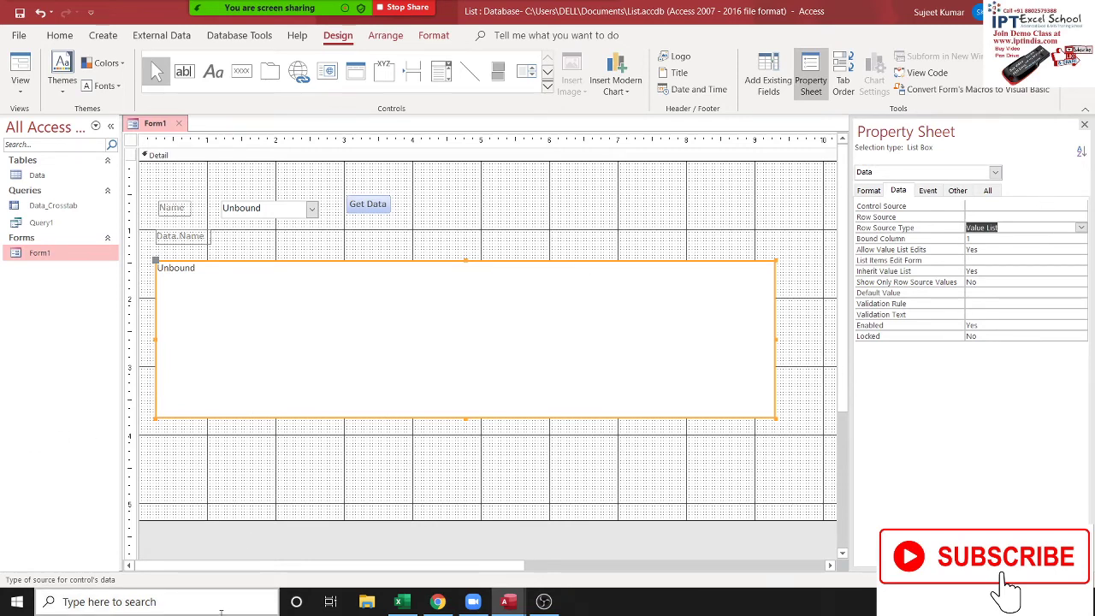
{"action": "key", "text": "alt+F11"}
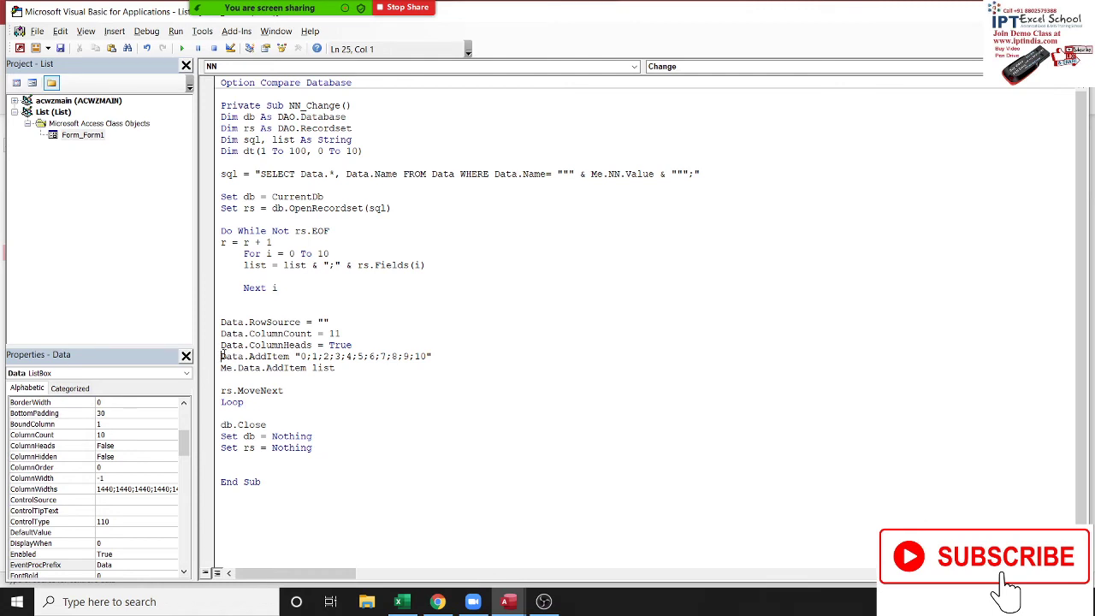
Delete the Data.AddItem "0;1;...;10" header line, keeping the ColumnHeads line intact
{"action": "left_click", "coordinate": [462, 350]}
{"action": "key", "text": "Delete"}
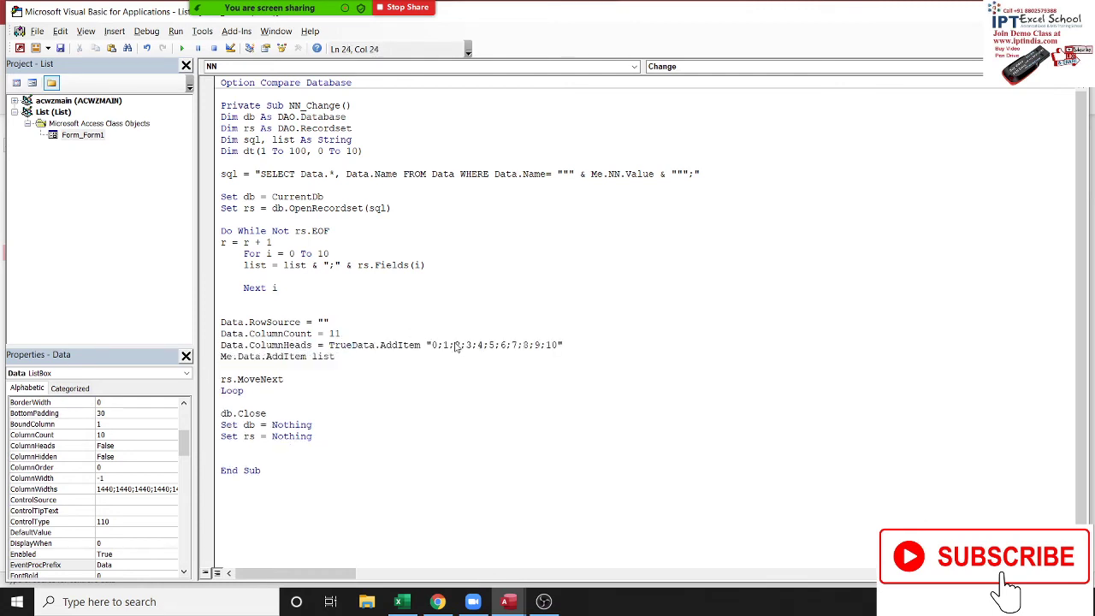
{"action": "key", "text": "Return"}
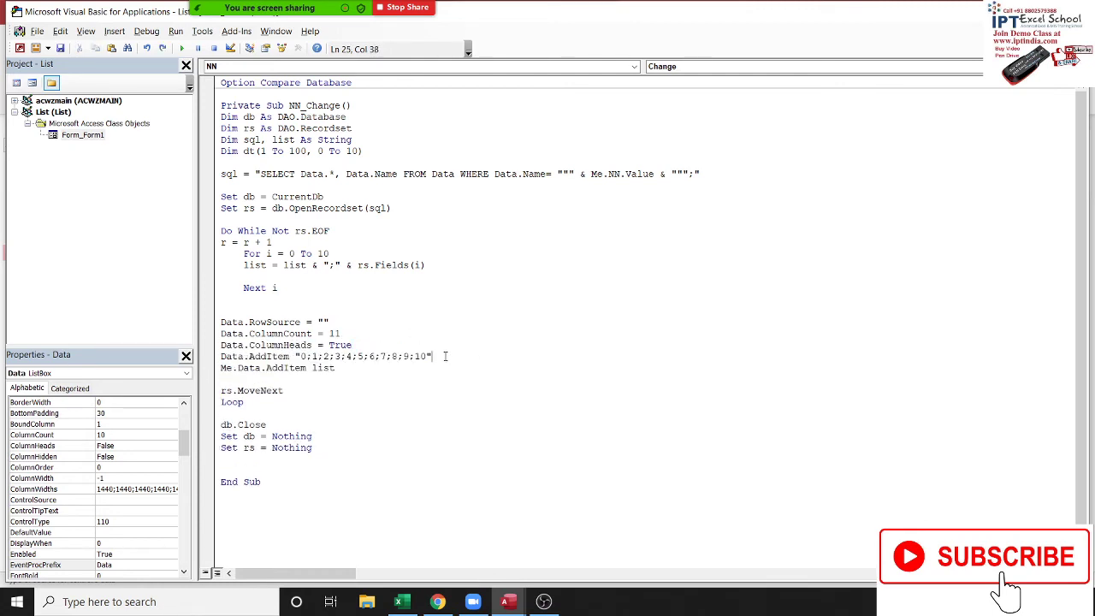
{"action": "left_click_drag", "start_coordinate": [432, 356], "coordinate": [220, 357]}
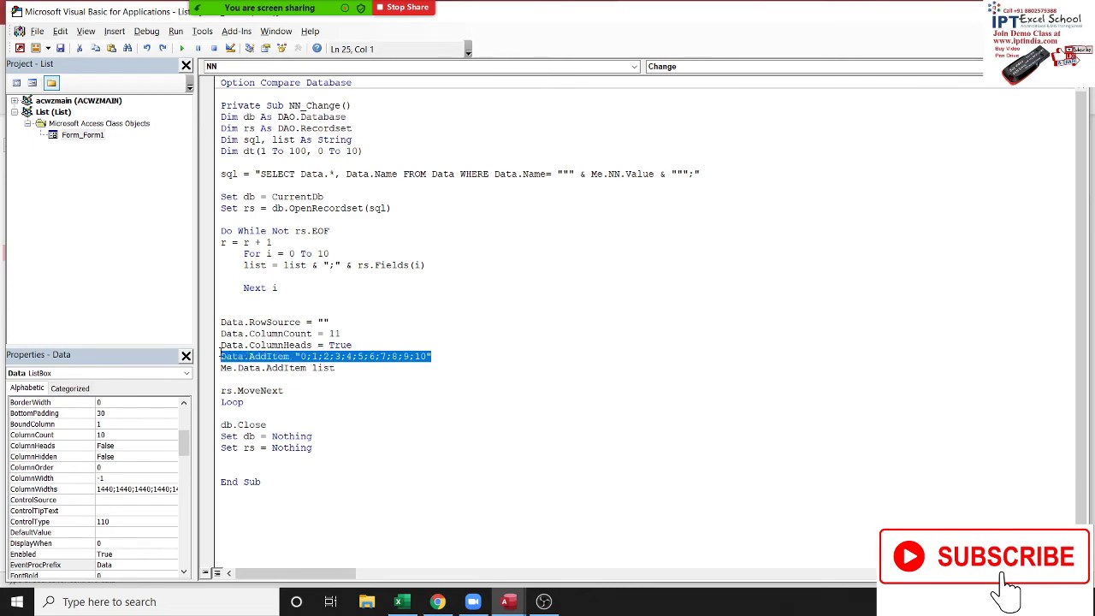
{"action": "key", "text": "Delete"}
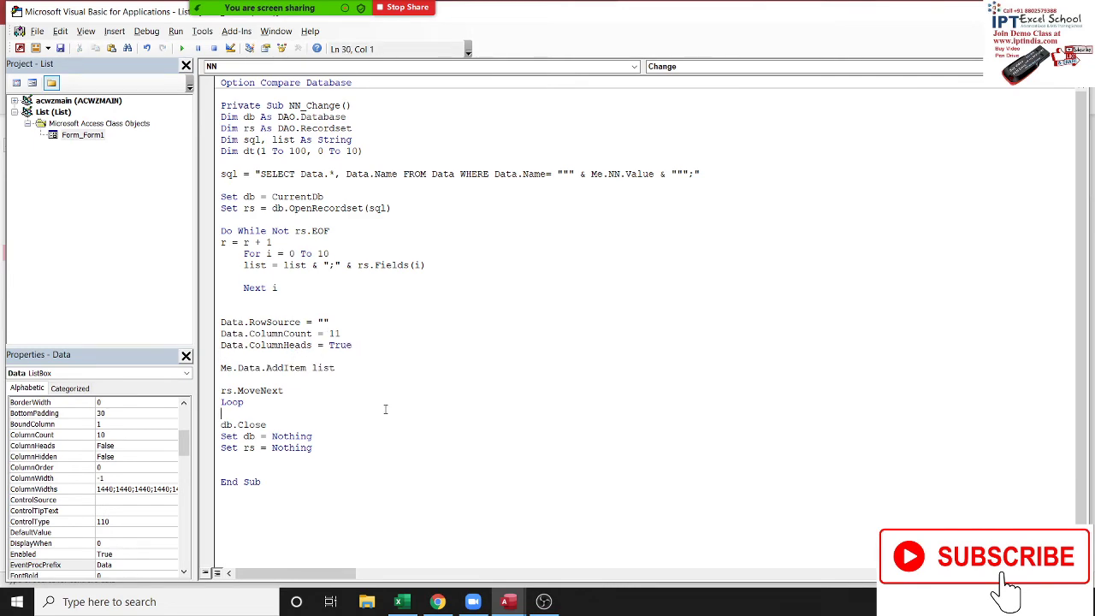
{"action": "key", "text": "alt+F11"}
Save and close the Form1 design, then open Form1 to test it
{"action": "left_click", "coordinate": [383, 237]}
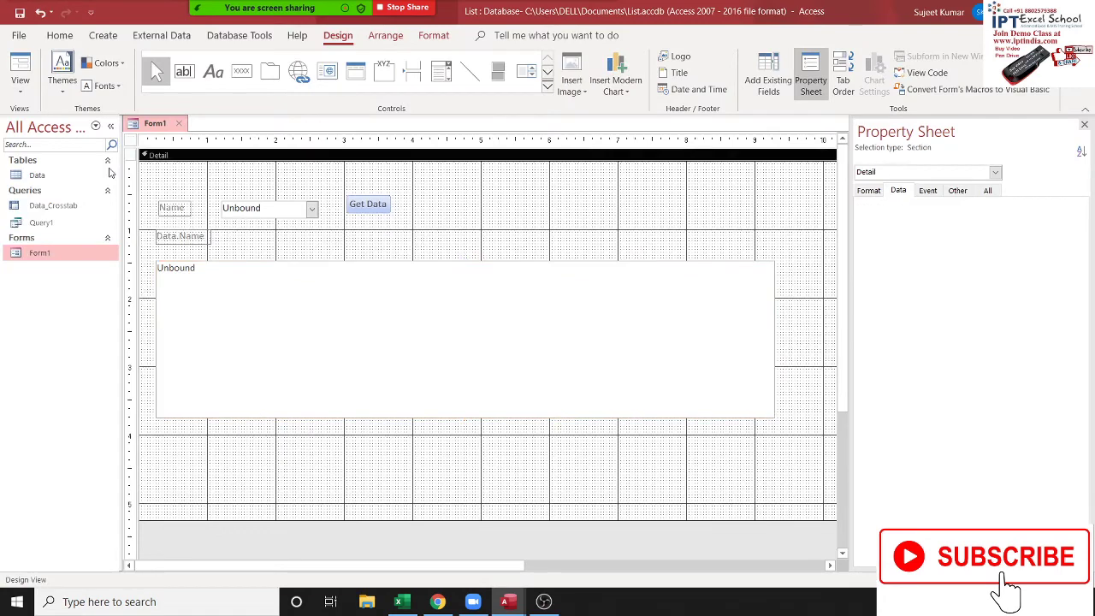
{"action": "left_click", "coordinate": [178, 124]}
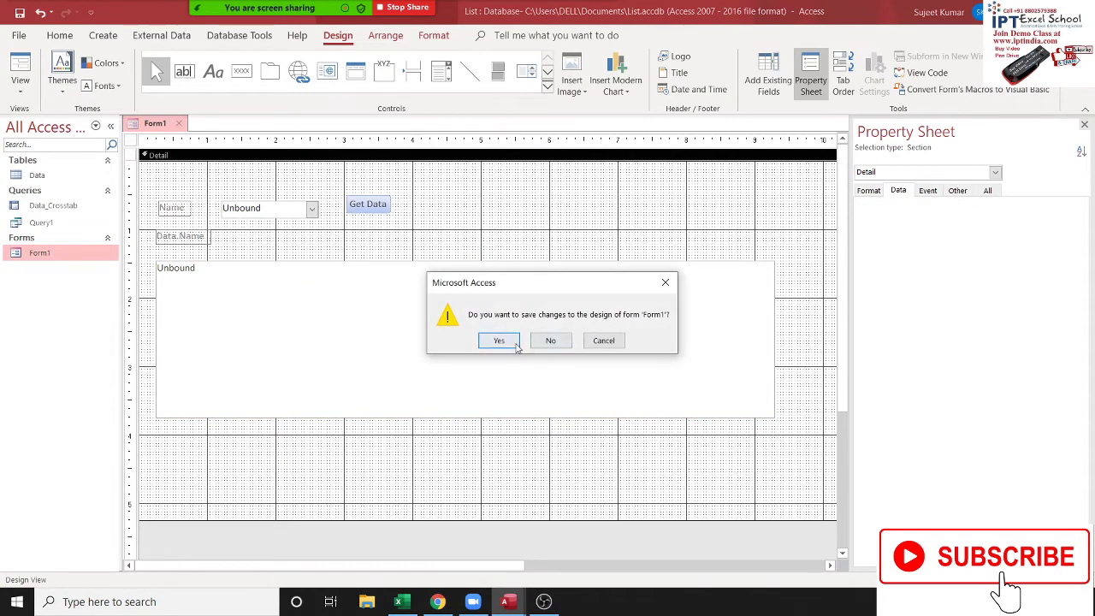
{"action": "left_click", "coordinate": [514, 348]}
{"action": "double_click", "coordinate": [89, 253]}
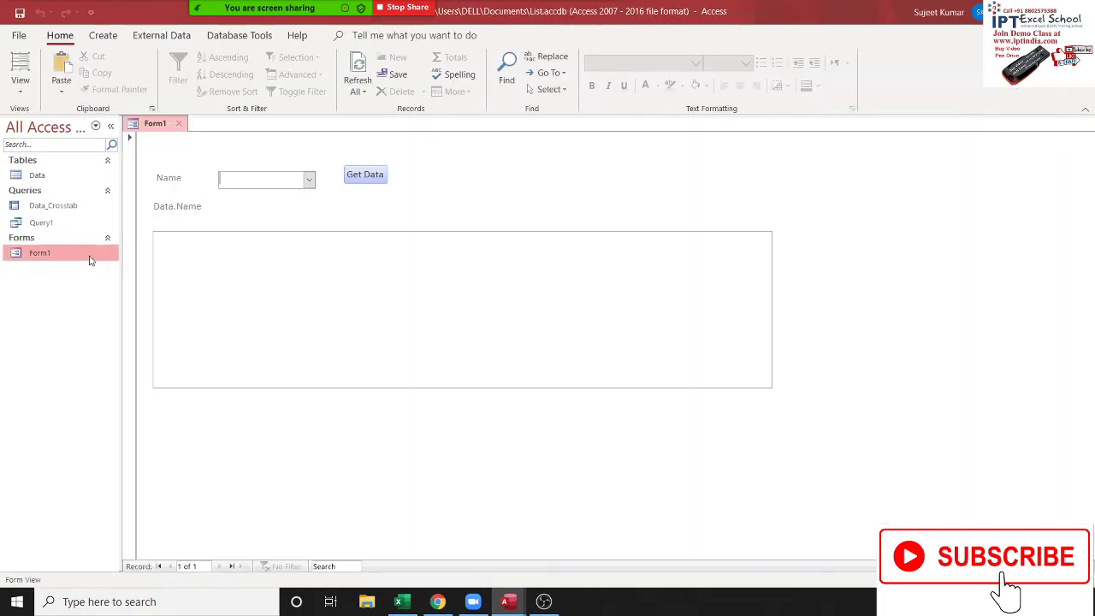
Check the list by picking Amar, Dev, Inder and Kavita in the Name combo box
{"action": "left_click", "coordinate": [309, 180]}
{"action": "left_click", "coordinate": [299, 190]}
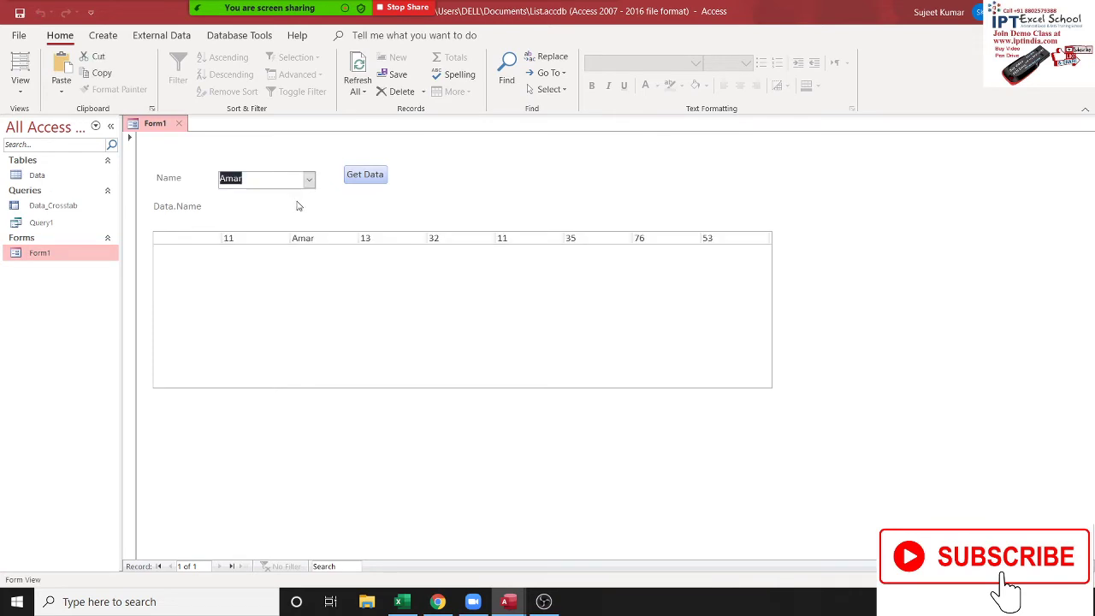
{"action": "left_click", "coordinate": [309, 179]}
{"action": "left_click", "coordinate": [299, 208]}
{"action": "left_click", "coordinate": [308, 180]}
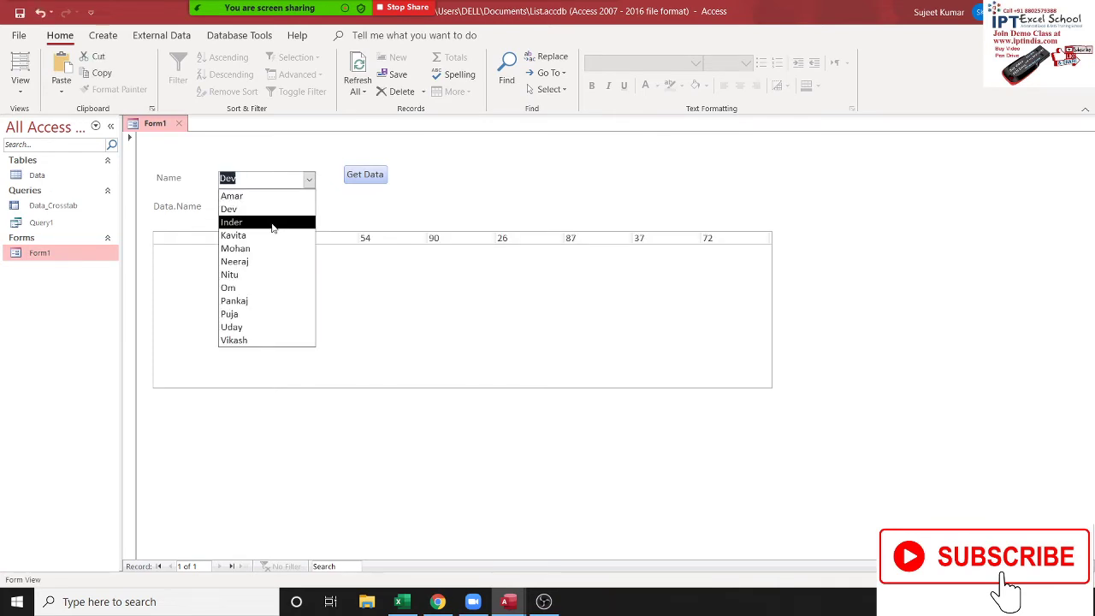
{"action": "left_click", "coordinate": [272, 224]}
{"action": "left_click", "coordinate": [309, 179]}
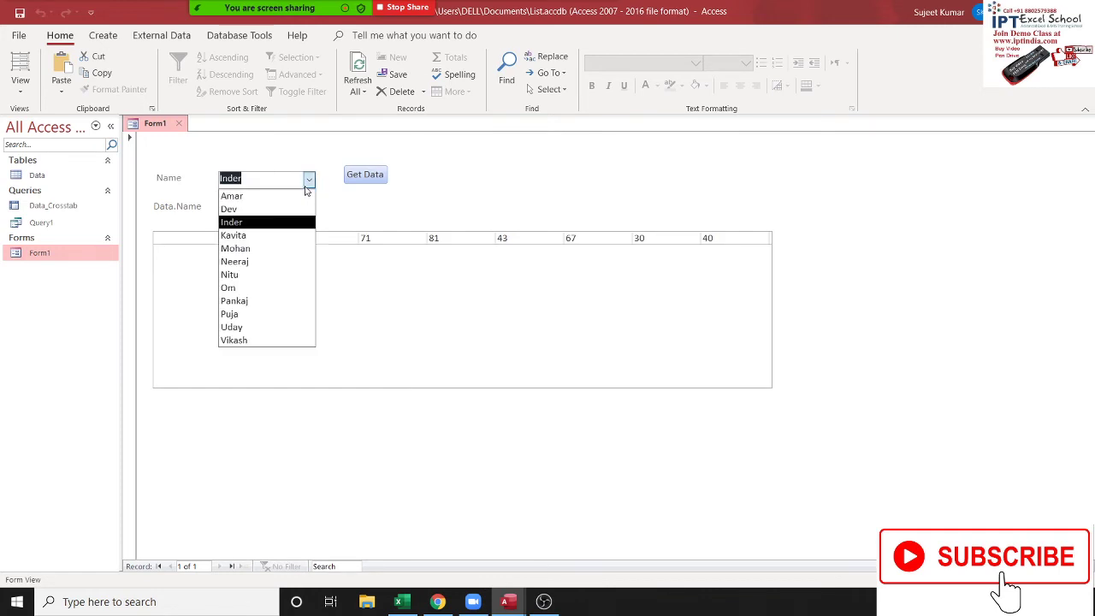
{"action": "left_click", "coordinate": [261, 238]}
{"action": "key", "text": "alt+F11"}
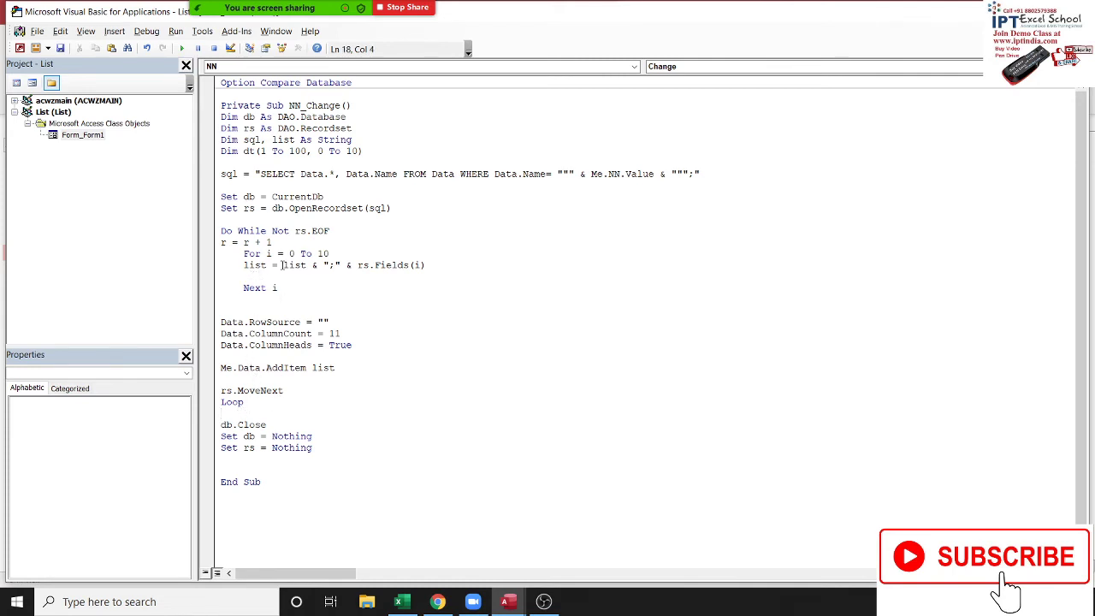
Delete the r = r + 1 counter line from the loop
{"action": "key", "text": "Delete"}
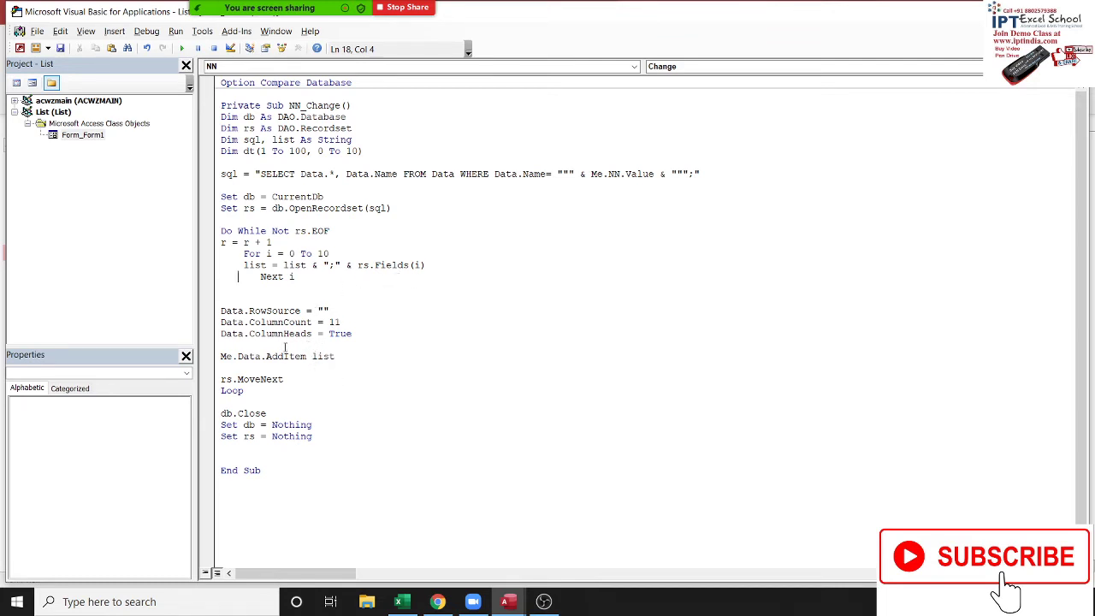
{"action": "left_click_drag", "start_coordinate": [343, 356], "coordinate": [217, 356]}
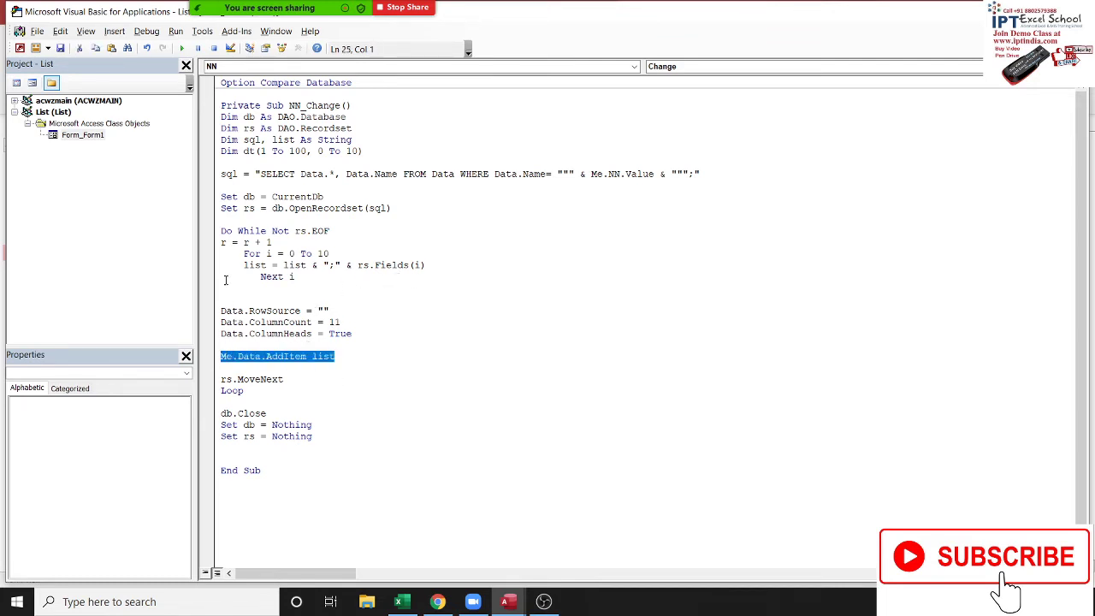
{"action": "left_click_drag", "start_coordinate": [220, 242], "coordinate": [279, 241]}
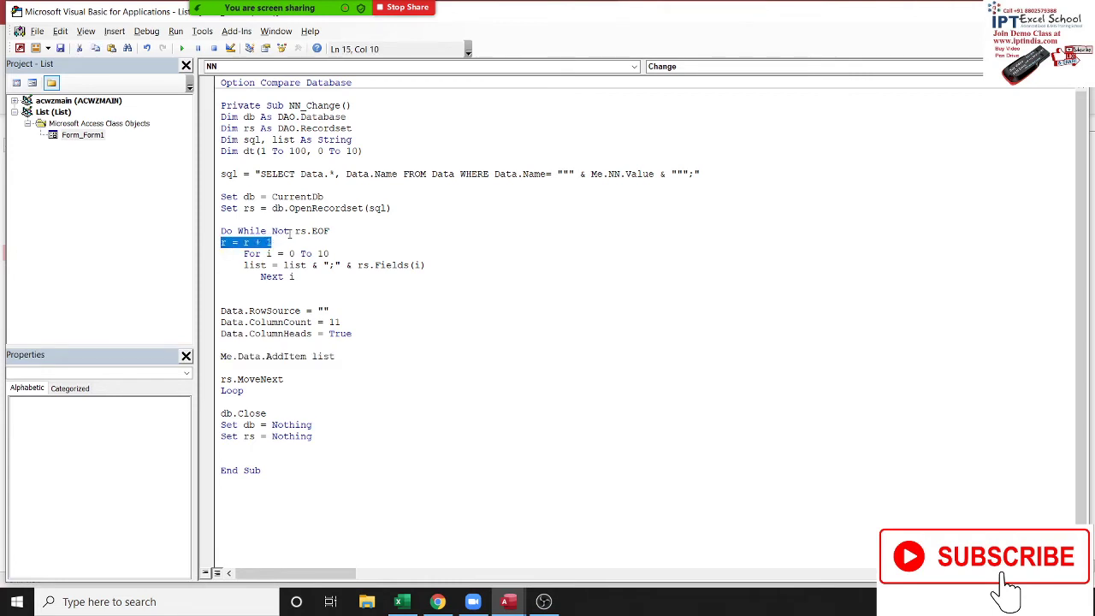
{"action": "key", "text": "Delete"}
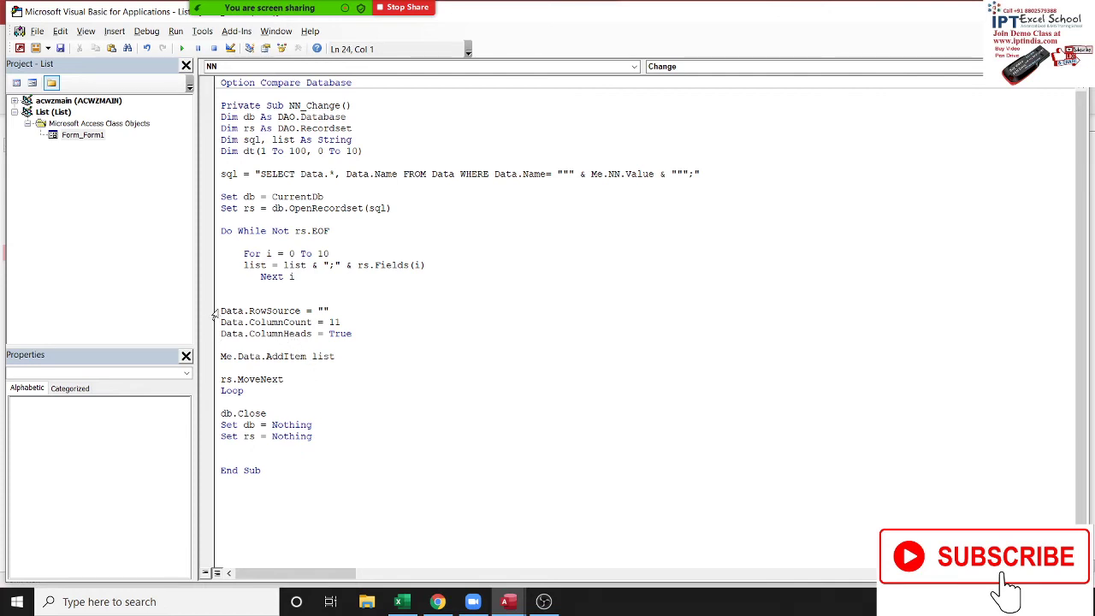
Move the Data.RowSource = "" line to just below the sql statement
{"action": "left_click_drag", "start_coordinate": [221, 310], "coordinate": [351, 314]}
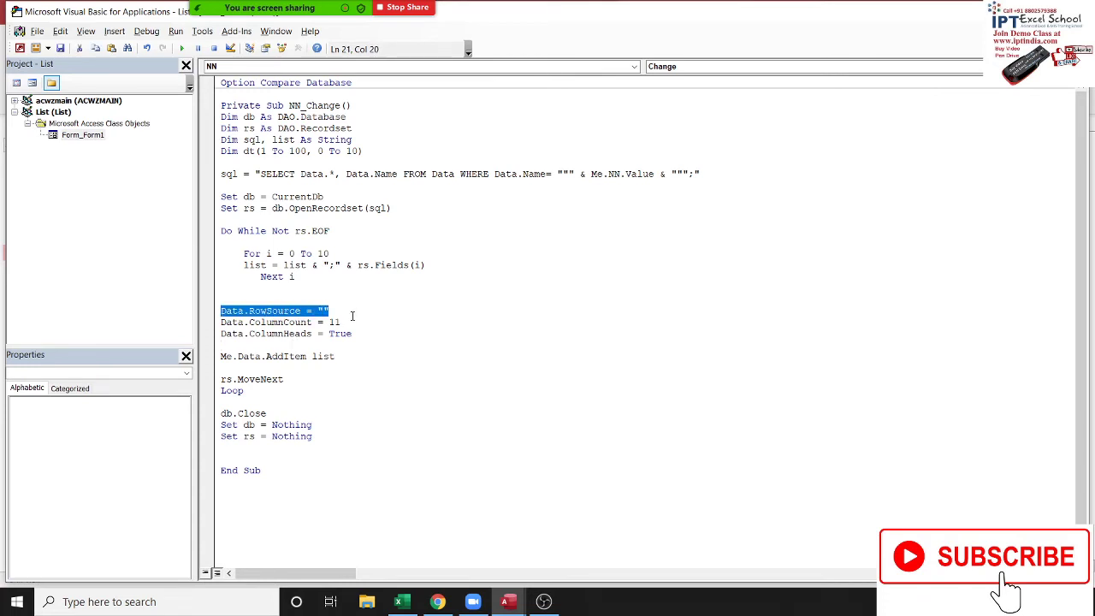
{"action": "key", "text": "Delete"}
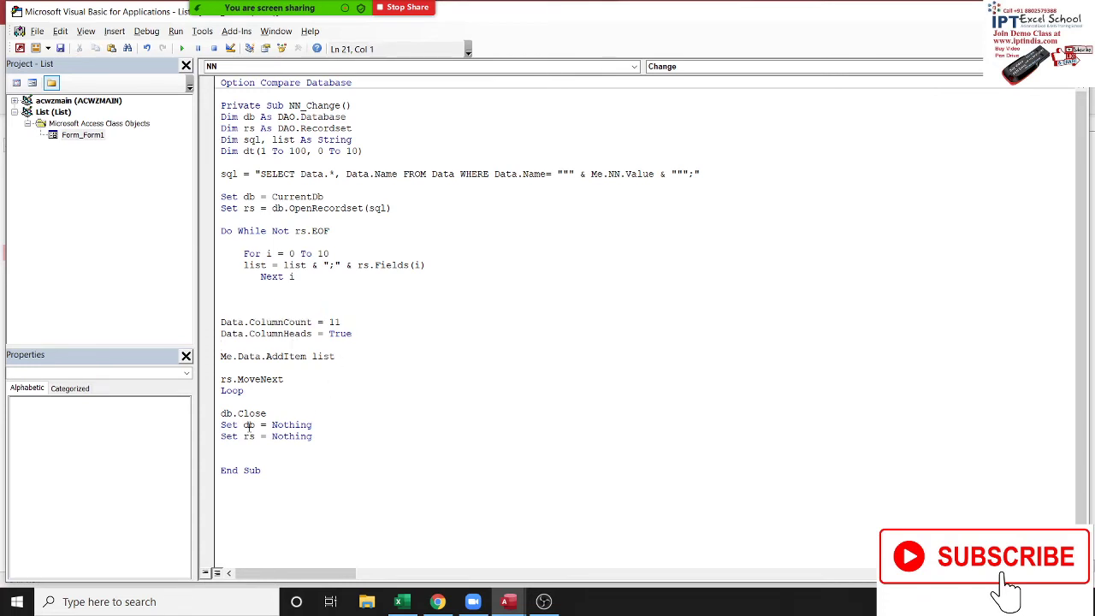
{"action": "left_click", "coordinate": [232, 185]}
{"action": "type", "text": "Data.RowSource = \"\""}
Test the form's list with Inder, Mohan (twice) and Neeraj, then go back to the code
{"action": "key", "text": "alt+F11"}
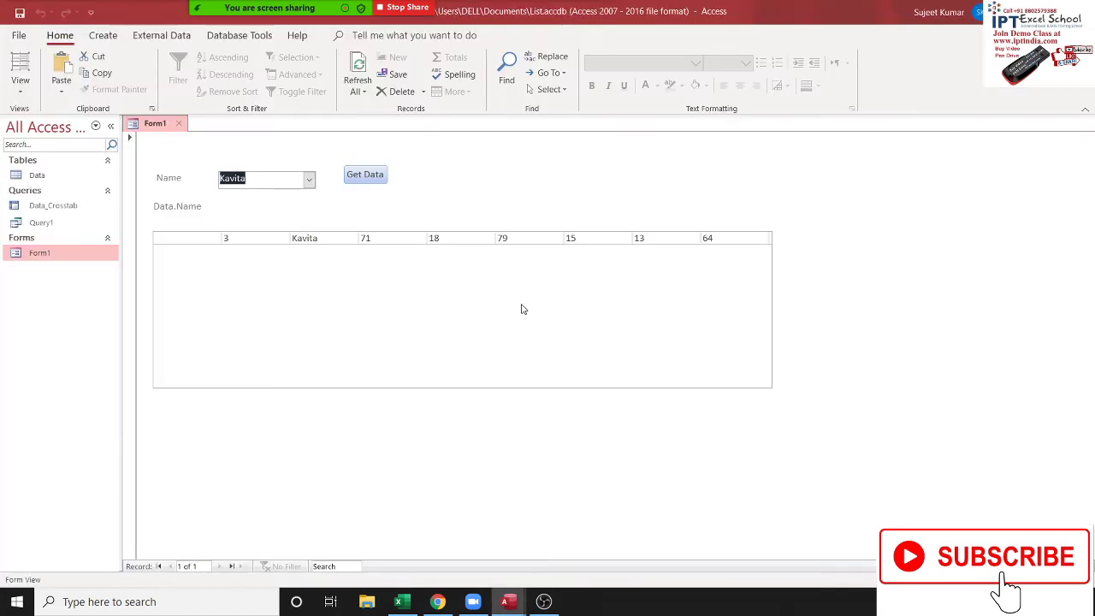
{"action": "left_click", "coordinate": [311, 184]}
{"action": "left_click", "coordinate": [301, 221]}
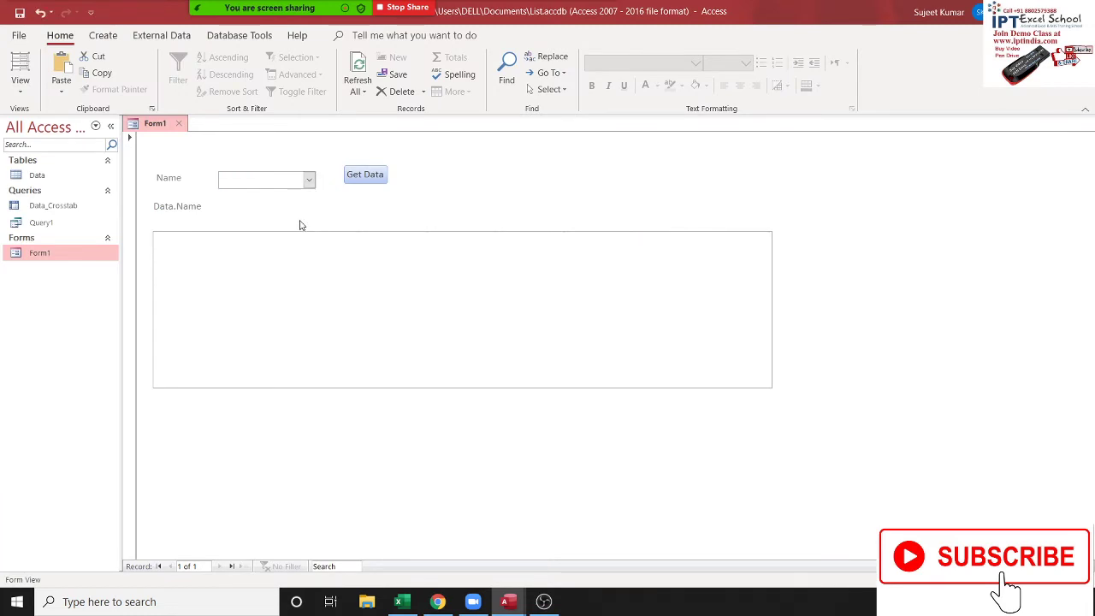
{"action": "left_click", "coordinate": [307, 183]}
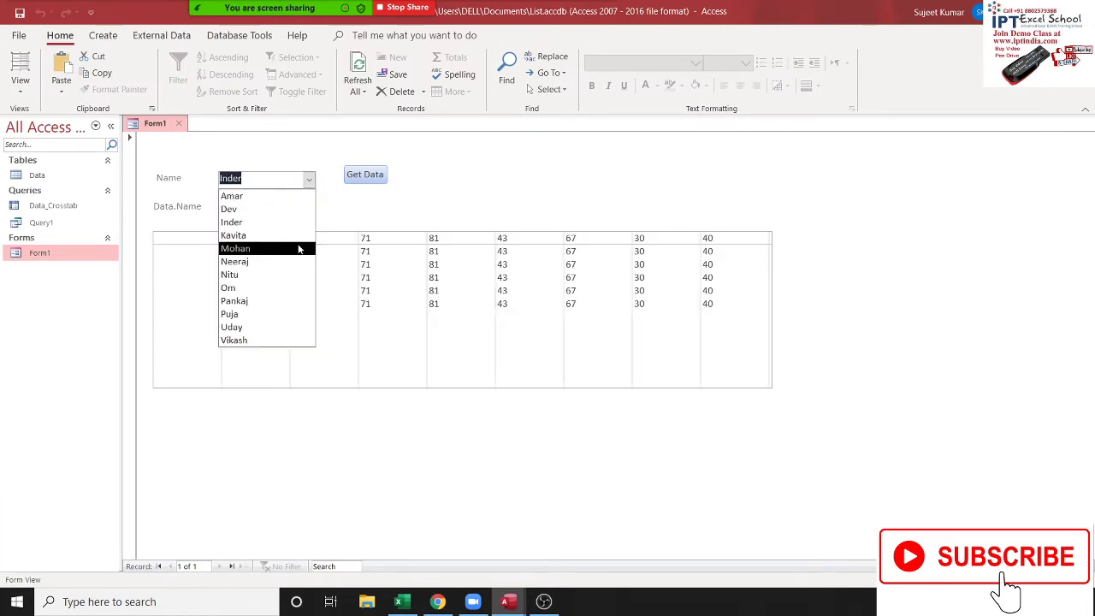
{"action": "left_click", "coordinate": [300, 244]}
{"action": "left_click", "coordinate": [309, 184]}
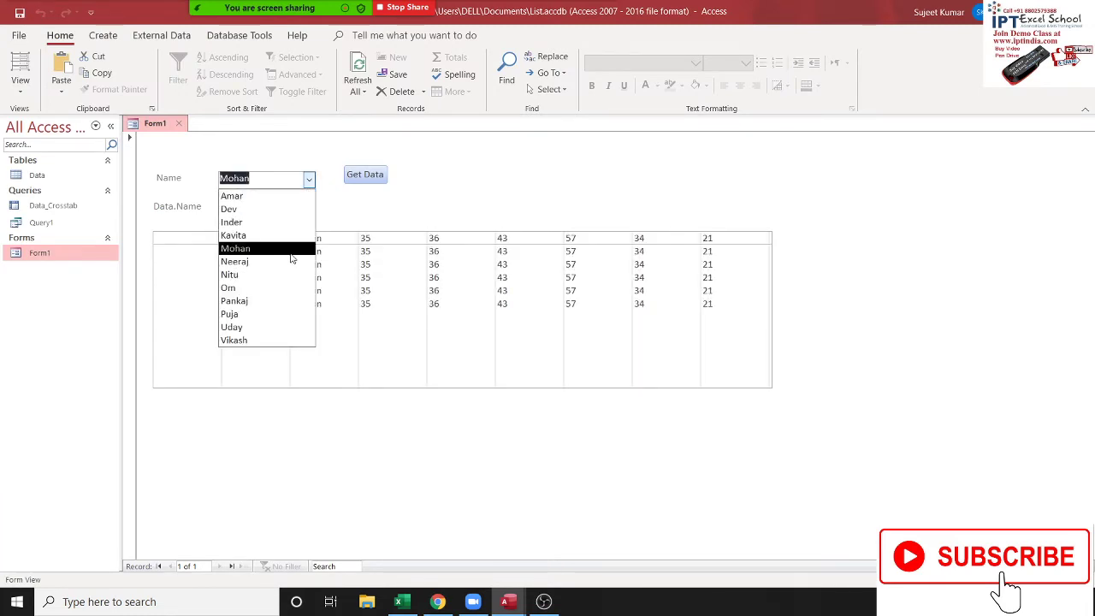
{"action": "left_click", "coordinate": [300, 250]}
{"action": "left_click", "coordinate": [309, 179]}
{"action": "left_click", "coordinate": [285, 264]}
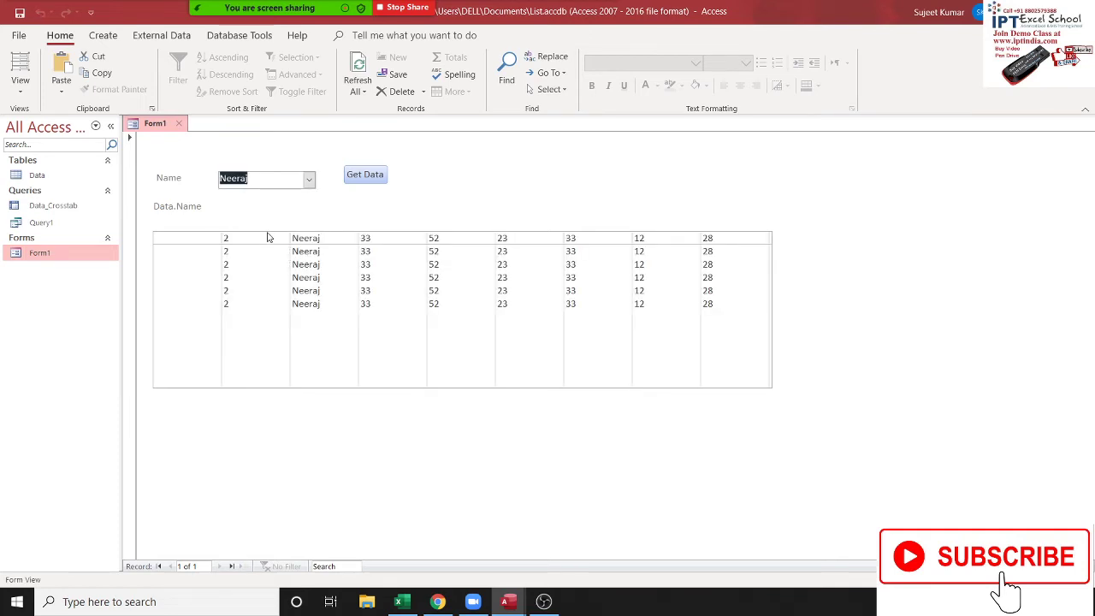
{"action": "key", "text": "alt+F11"}
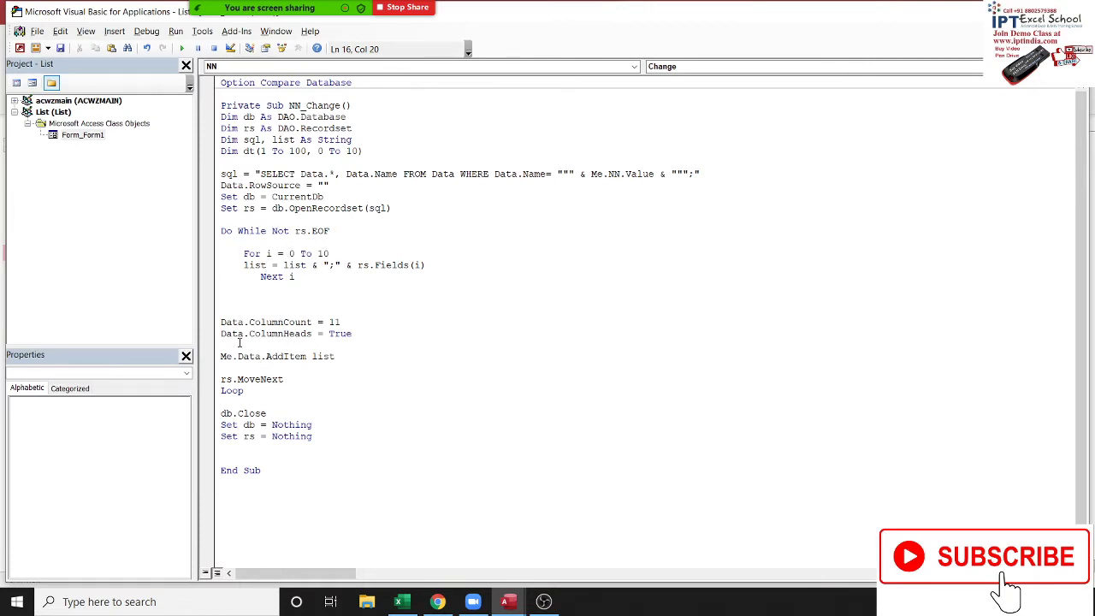
Try out me.Data.ColumnHeads above the AddItem line, then delete it again
{"action": "left_click", "coordinate": [306, 348]}
{"action": "type", "text": "m"}
{"action": "type", "text": "e."}
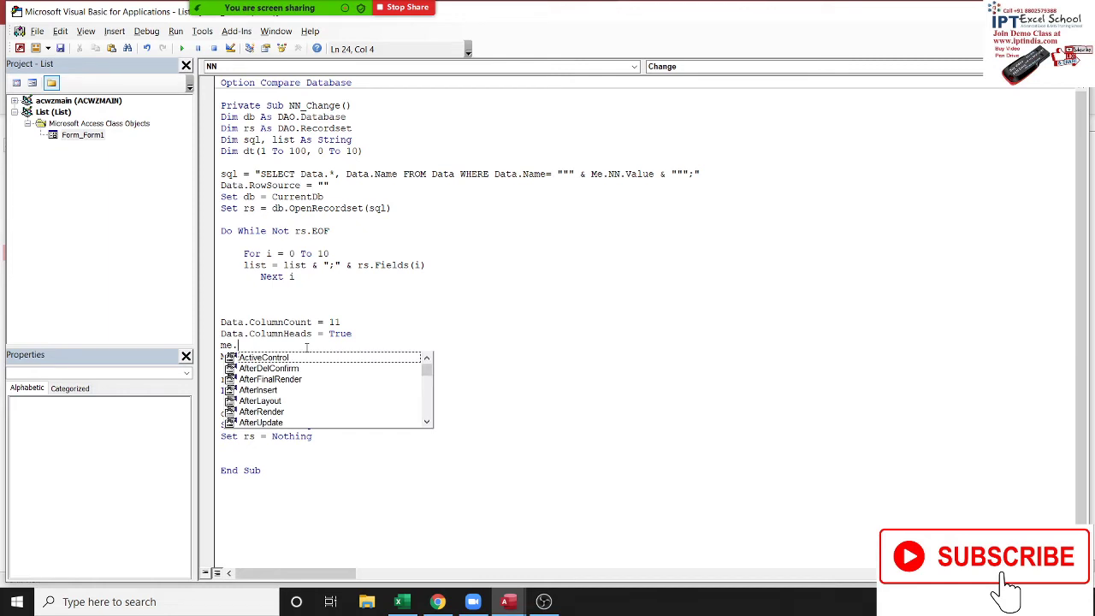
{"action": "type", "text": "col"}
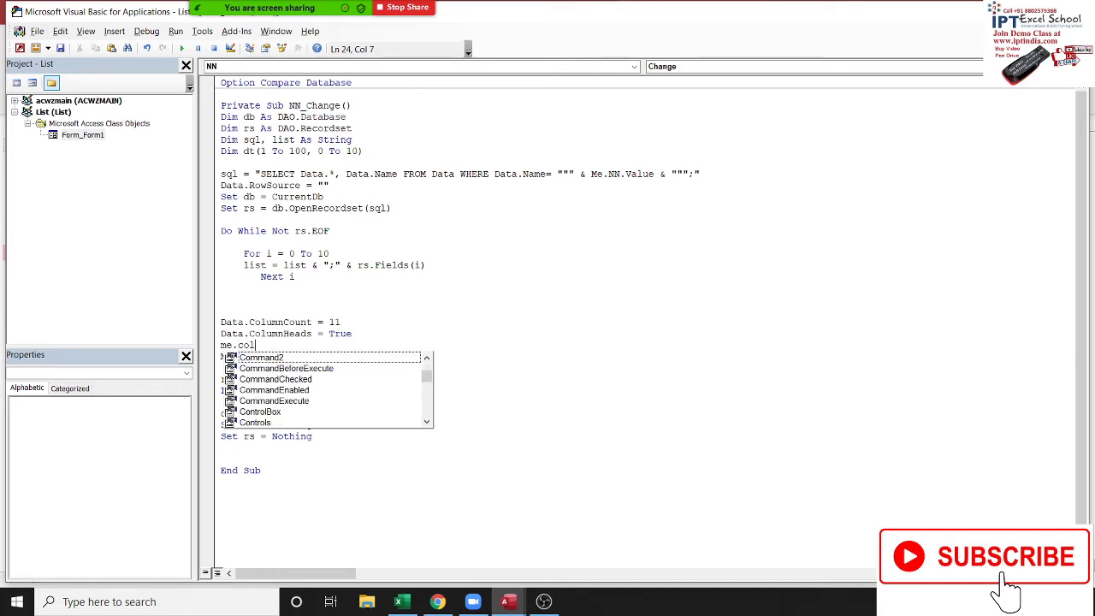
{"action": "key", "text": "BackSpace"}
{"action": "key", "text": "BackSpace"}
{"action": "key", "text": "BackSpace"}
{"action": "type", "text": "dar"}
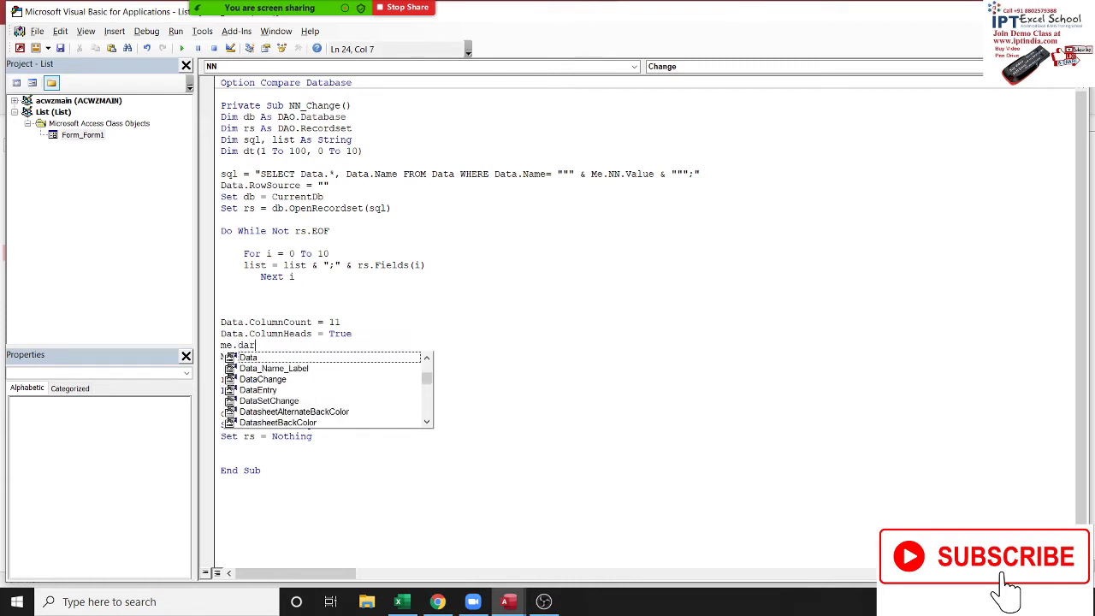
{"action": "key", "text": "BackSpace"}
{"action": "key", "text": "Tab"}
{"action": "key", "text": "BackSpace"}
{"action": "type", "text": "a."}
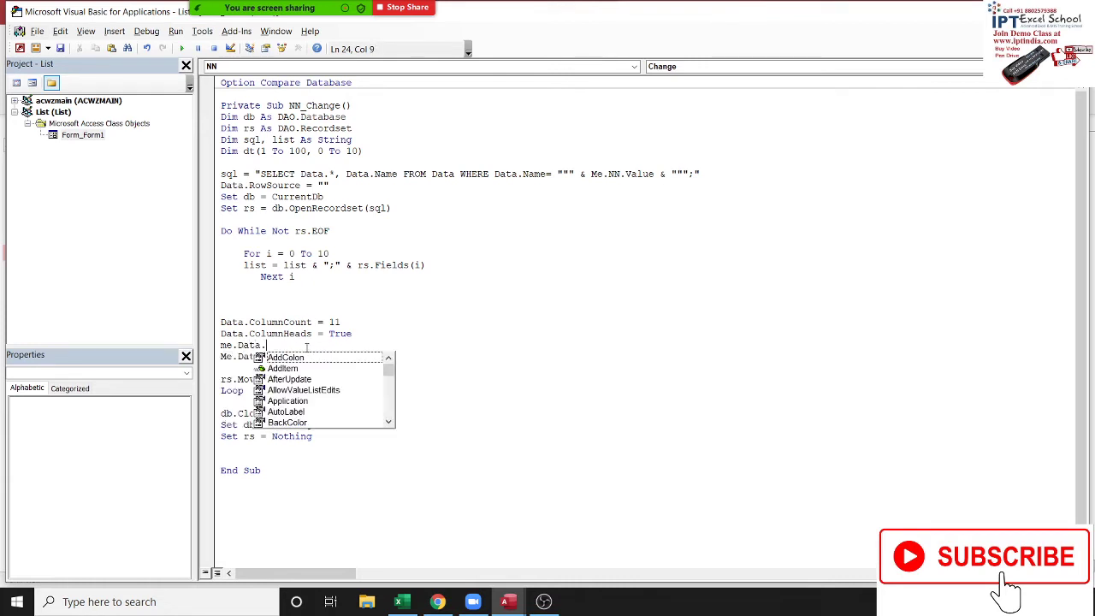
{"action": "type", "text": "ol"}
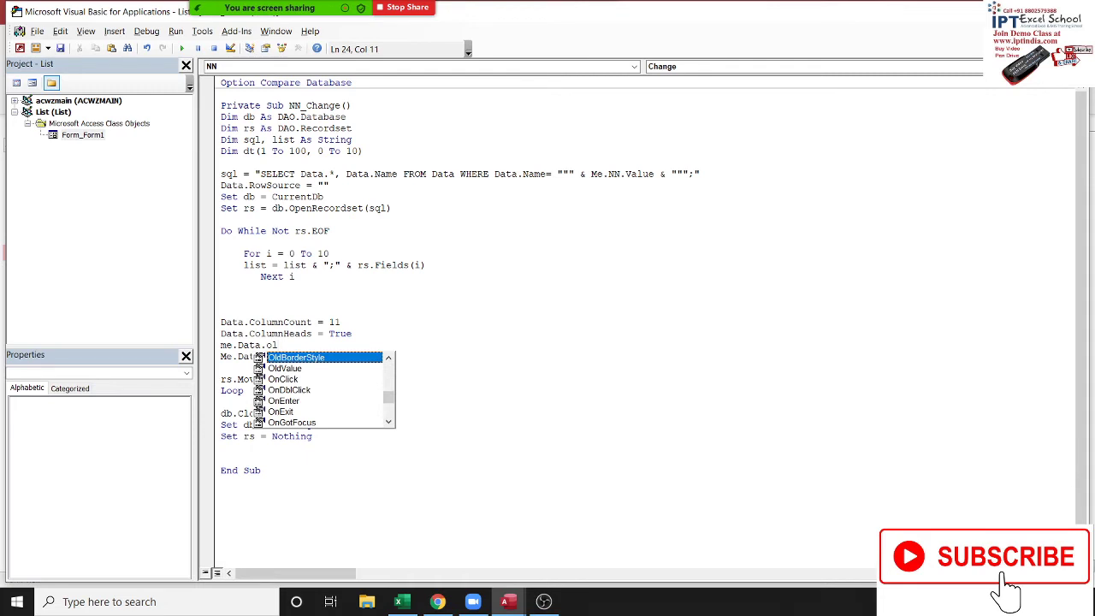
{"action": "key", "text": "BackSpace"}
{"action": "key", "text": "BackSpace"}
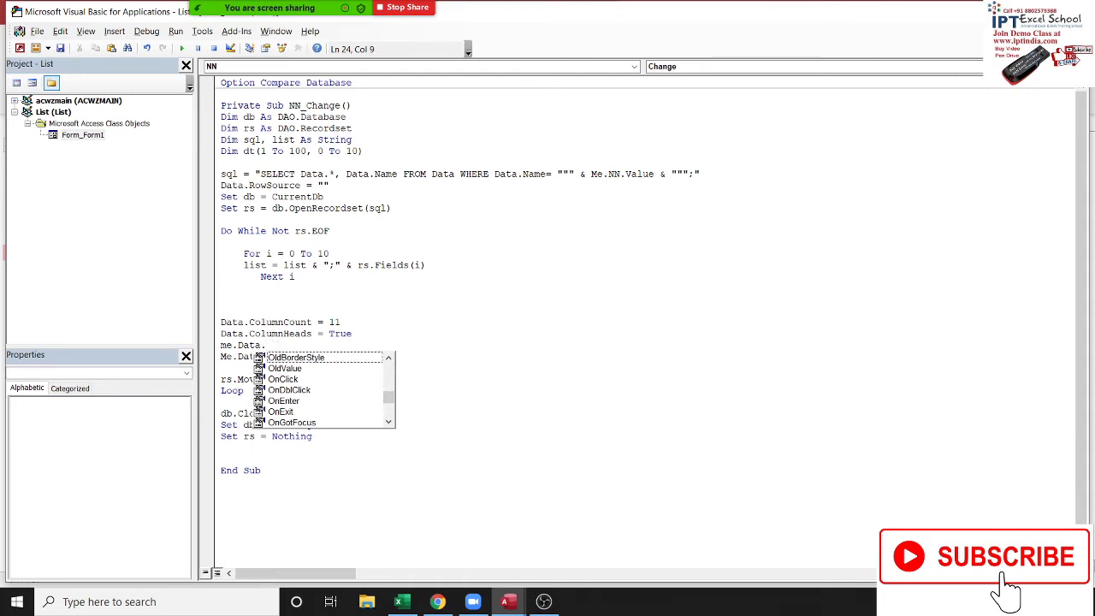
{"action": "type", "text": "com"}
{"action": "key", "text": "Down"}
{"action": "key", "text": "Down"}
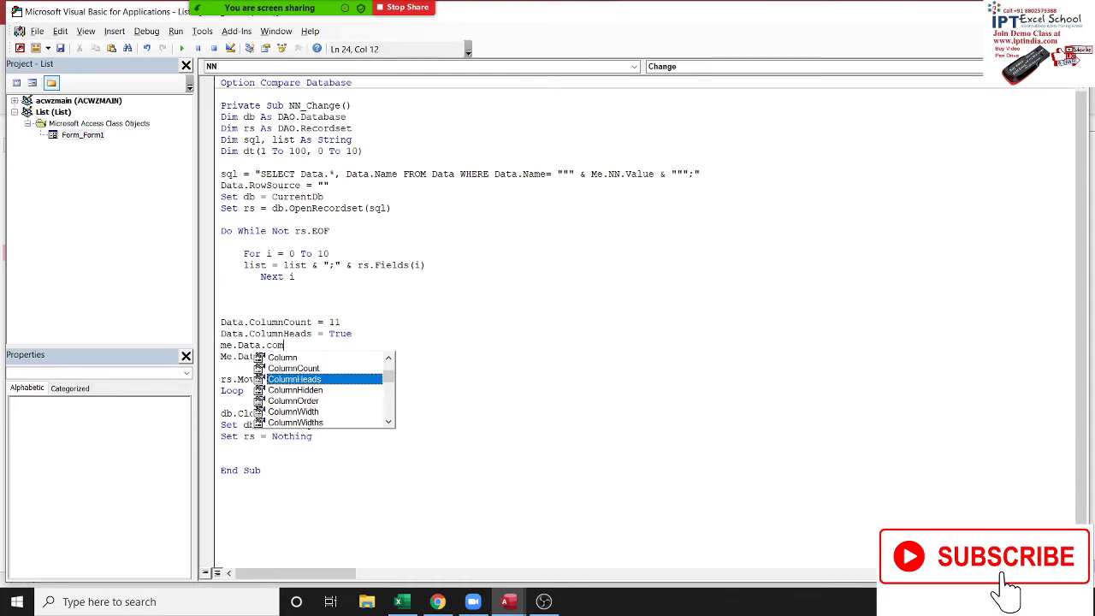
{"action": "key", "text": "Tab"}
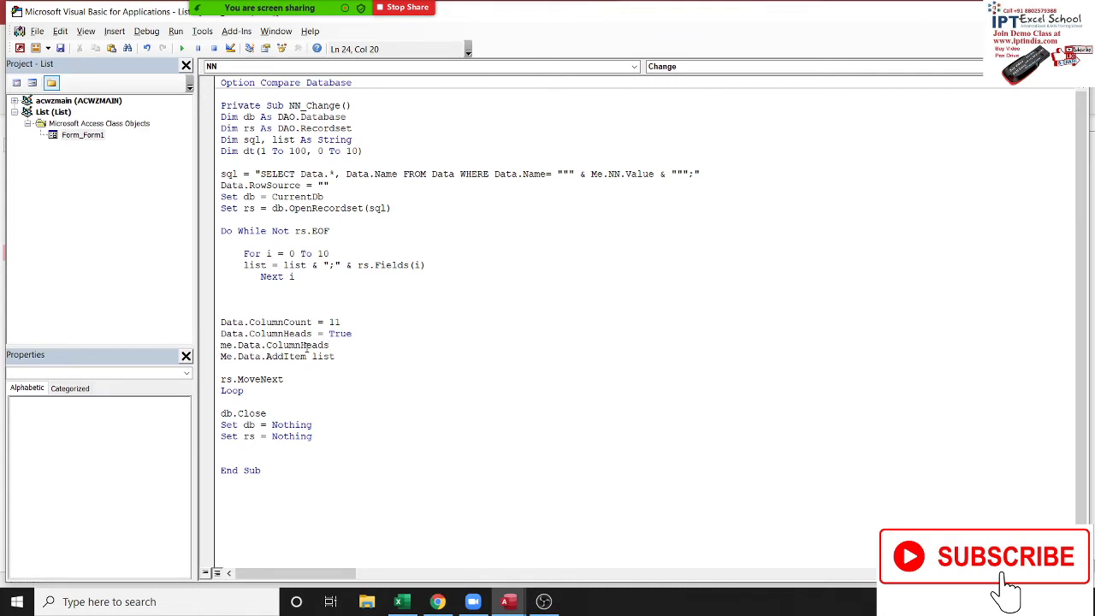
{"action": "key", "text": "BackSpace"}
{"action": "key", "text": "BackSpace"}
{"action": "key", "text": "BackSpace"}
{"action": "key", "text": "BackSpace"}
{"action": "key", "text": "BackSpace"}
{"action": "key", "text": "BackSpace"}
{"action": "key", "text": "BackSpace"}
{"action": "key", "text": "BackSpace"}
{"action": "key", "text": "BackSpace"}
{"action": "key", "text": "BackSpace"}
Switch between the Access windows and bring up the Excel workbook of monthly figures
{"action": "key", "text": "alt+F11"}
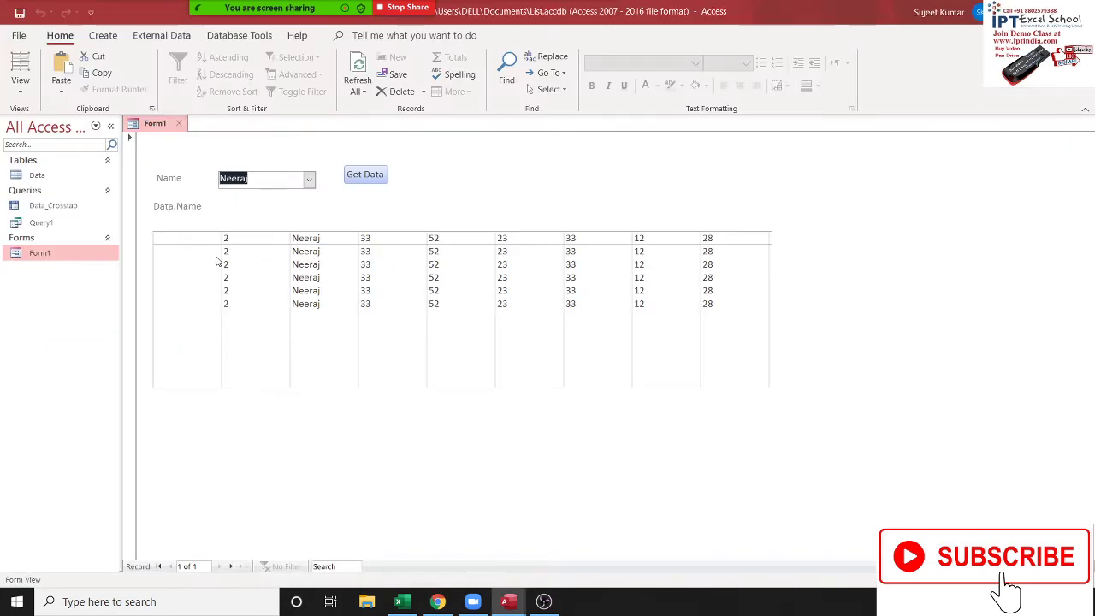
{"action": "key", "text": "alt+F11"}
{"action": "key", "text": "alt+F11"}
{"action": "key", "text": "alt+Tab"}
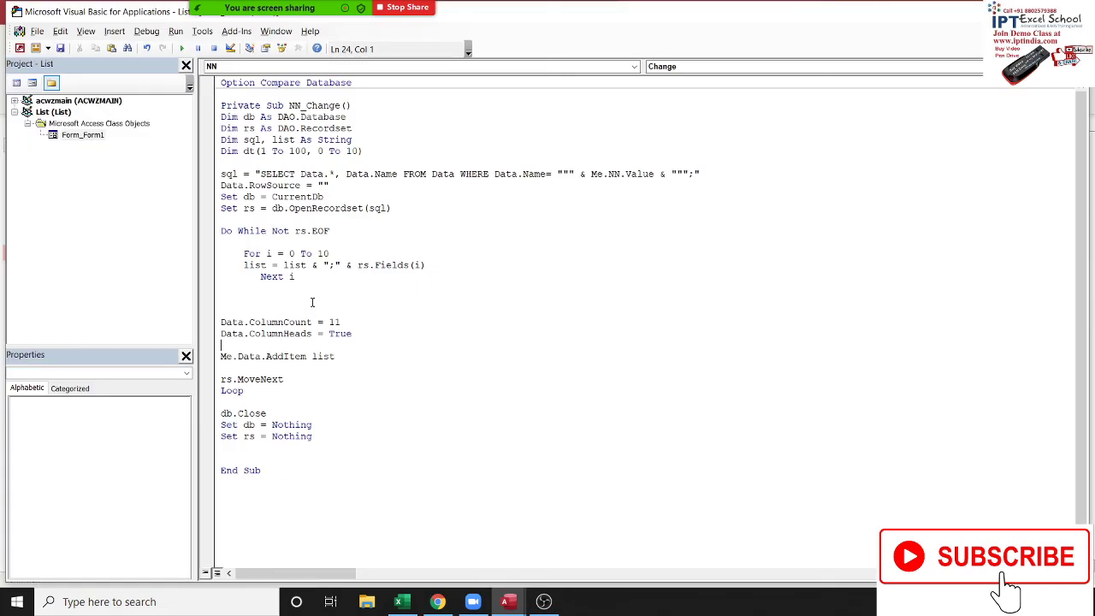
{"action": "key", "text": "alt+F11"}
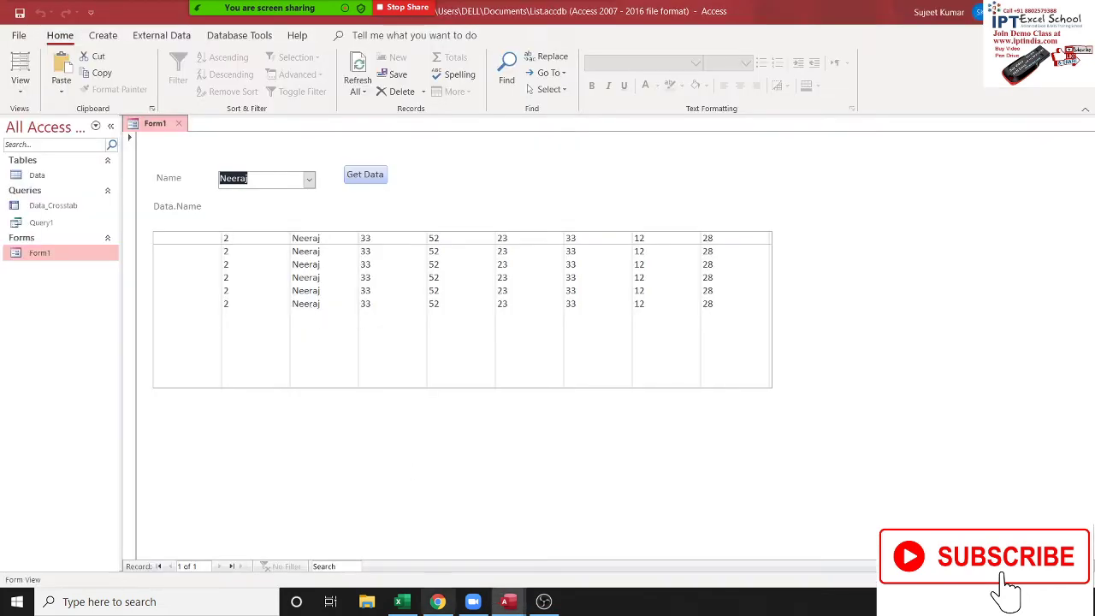
{"action": "left_click", "coordinate": [402, 602]}
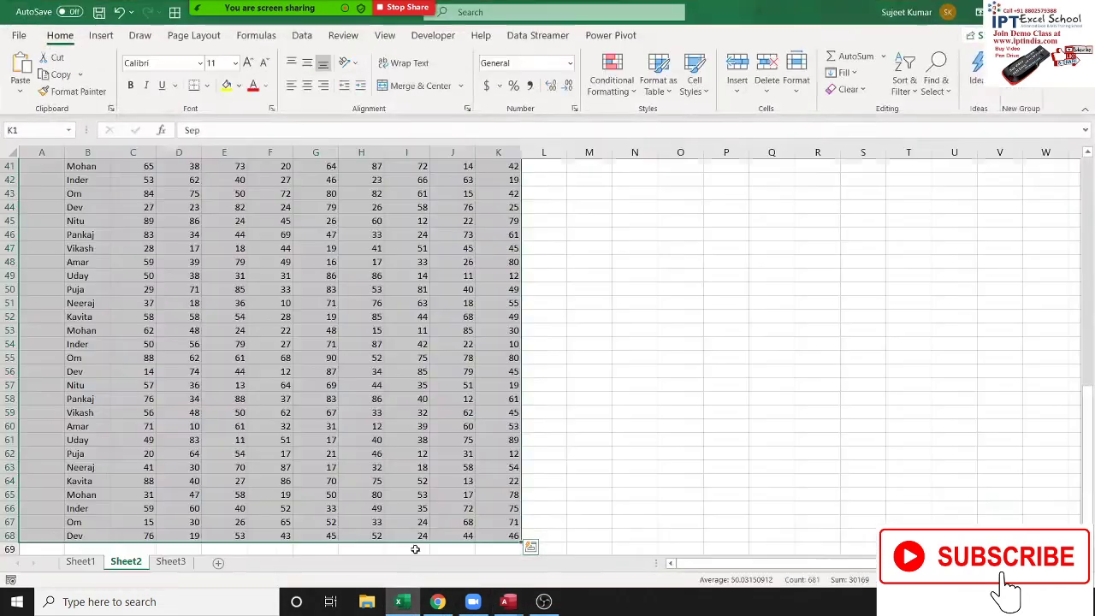
Enter =TEXTJOIN(";",,A1:K1) in cell L1 to join the header names
{"action": "left_click", "coordinate": [616, 234]}
{"action": "key", "text": "ctrl+Up"}
{"action": "key", "text": "Left"}
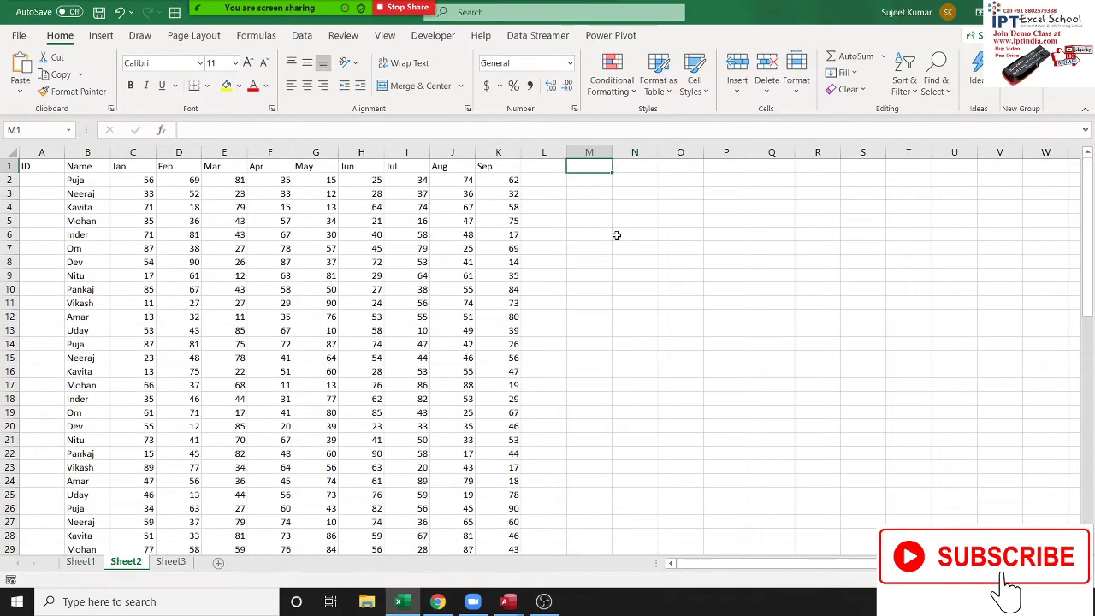
{"action": "key", "text": "Left"}
{"action": "type", "text": "=c"}
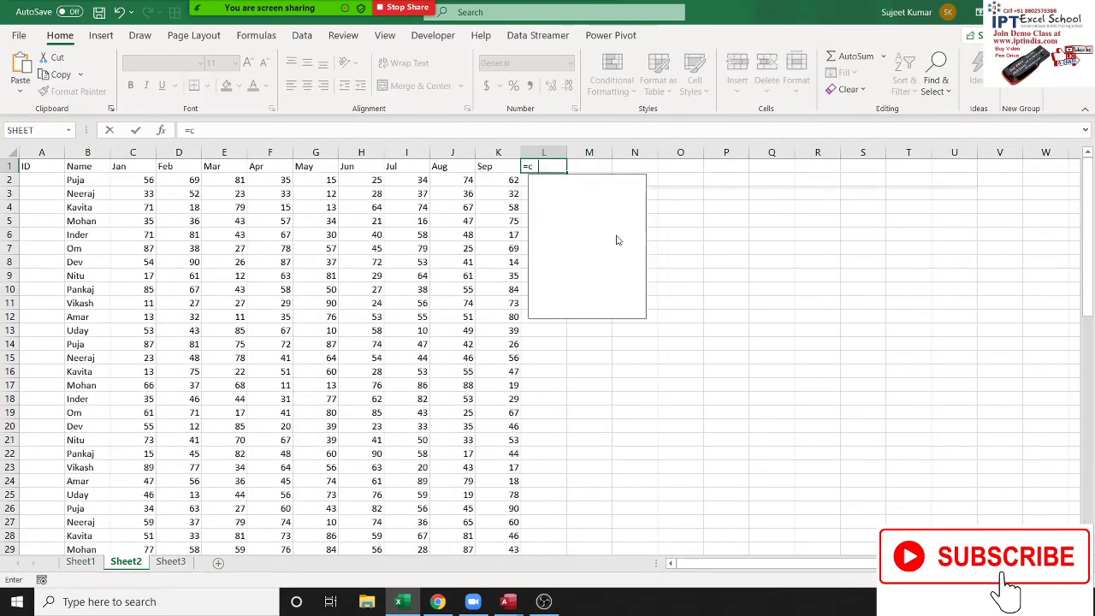
{"action": "type", "text": "ol"}
{"action": "key", "text": "BackSpace"}
{"action": "key", "text": "BackSpace"}
{"action": "key", "text": "BackSpace"}
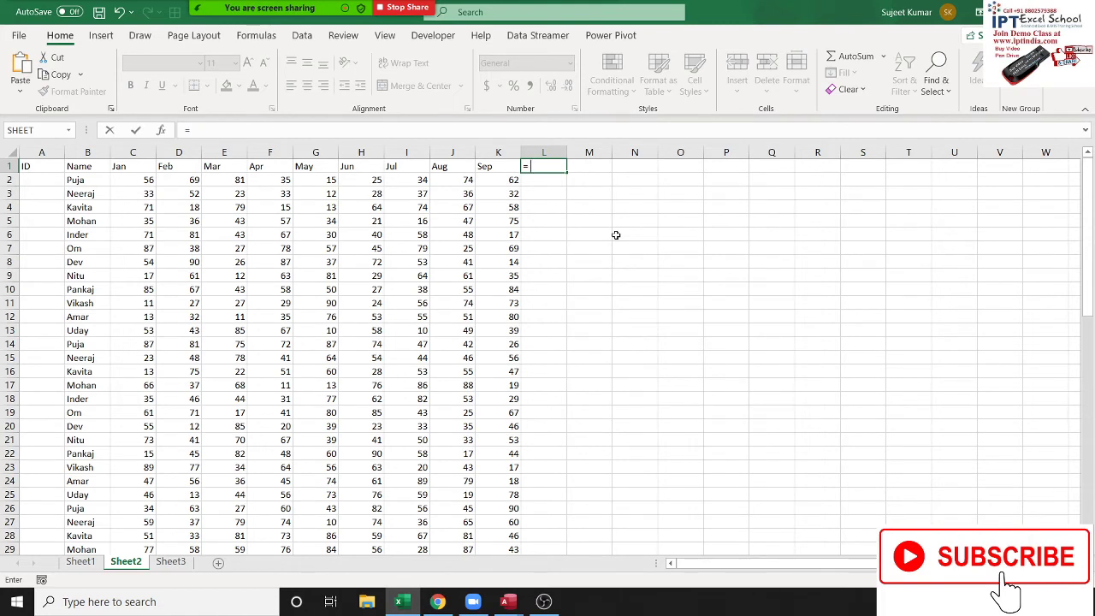
{"action": "type", "text": "joi"}
{"action": "key", "text": "Tab"}
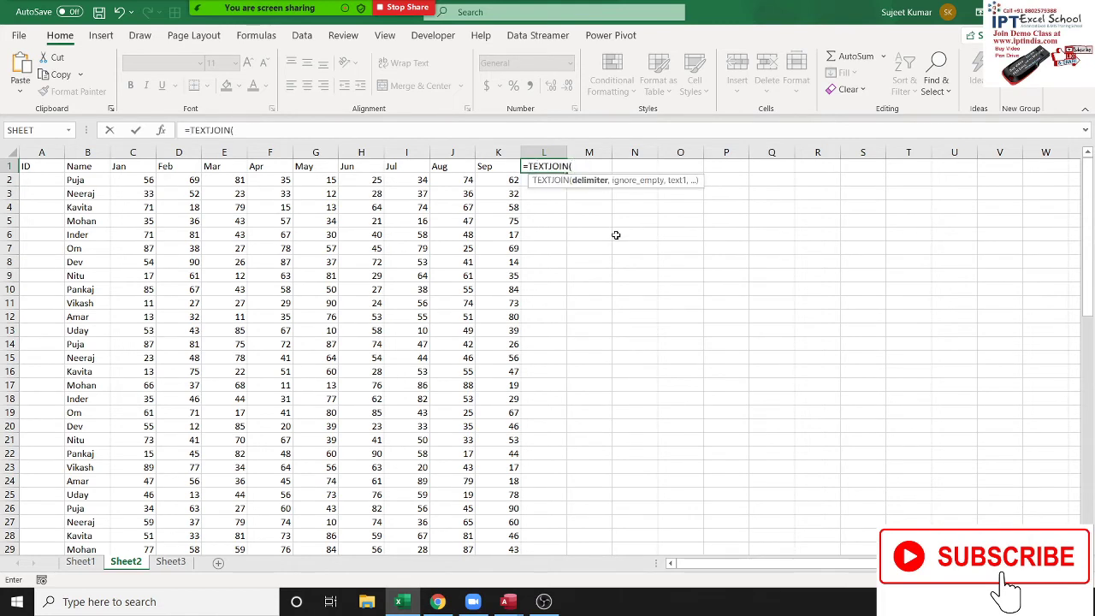
{"action": "type", "text": "\";\","}
{"action": "type", "text": ";\""}
{"action": "type", "text": ","}
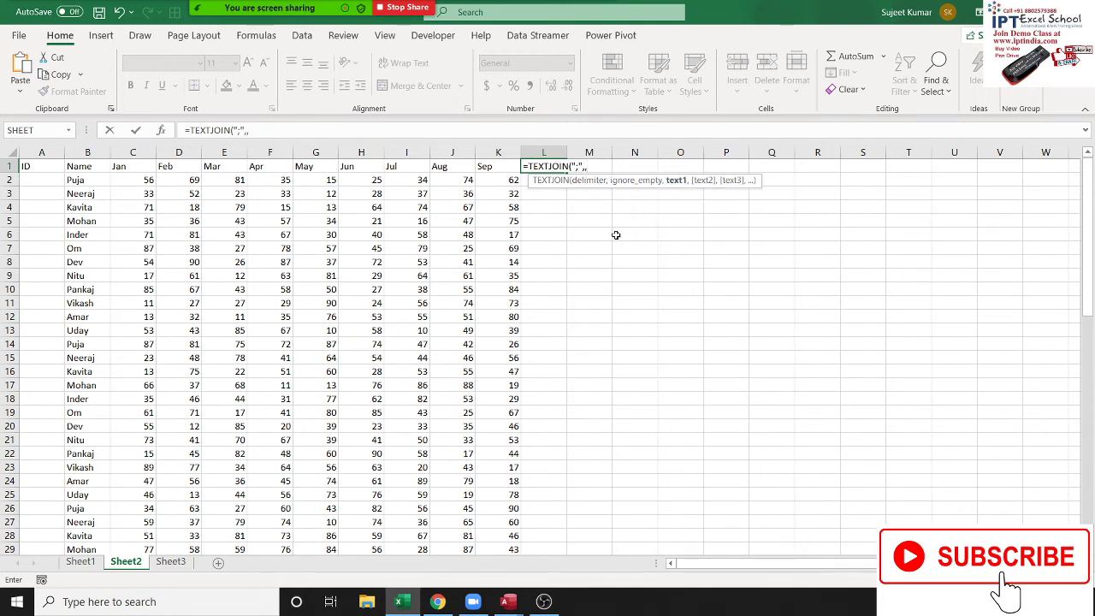
{"action": "left_click_drag", "start_coordinate": [33, 168], "coordinate": [489, 164]}
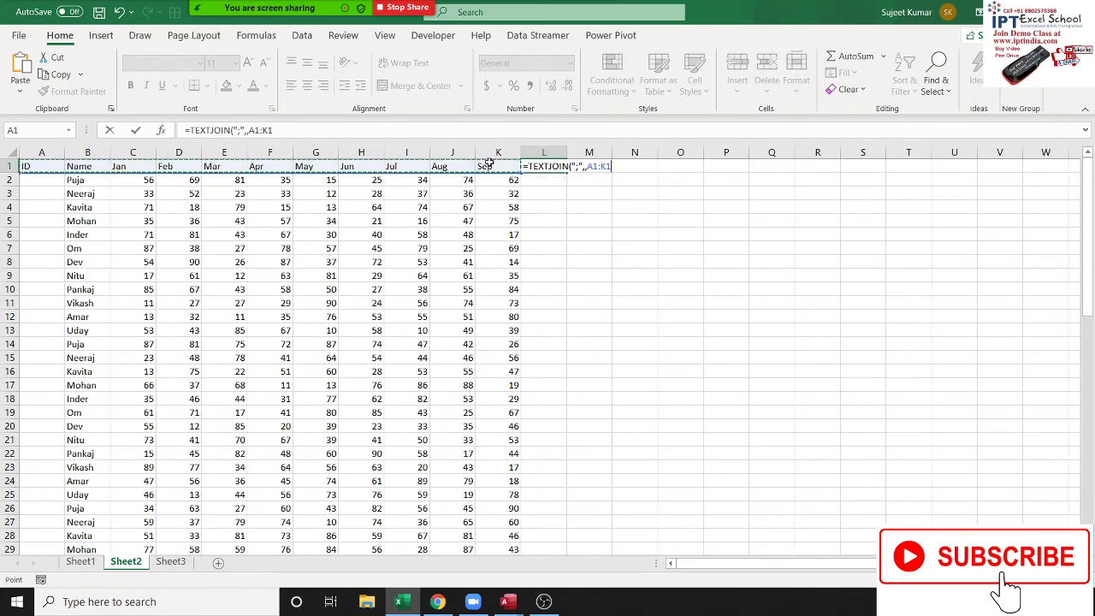
{"action": "key", "text": "Return"}
Copy L1's joined header text and return to the VBA editor
{"action": "left_click", "coordinate": [547, 169]}
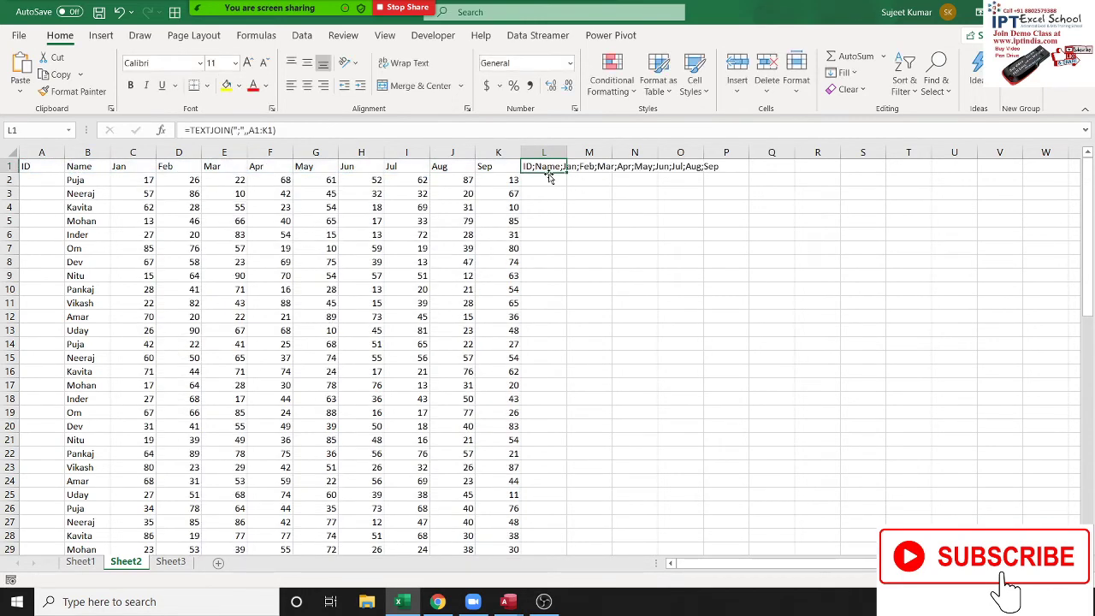
{"action": "key", "text": "ctrl+c"}
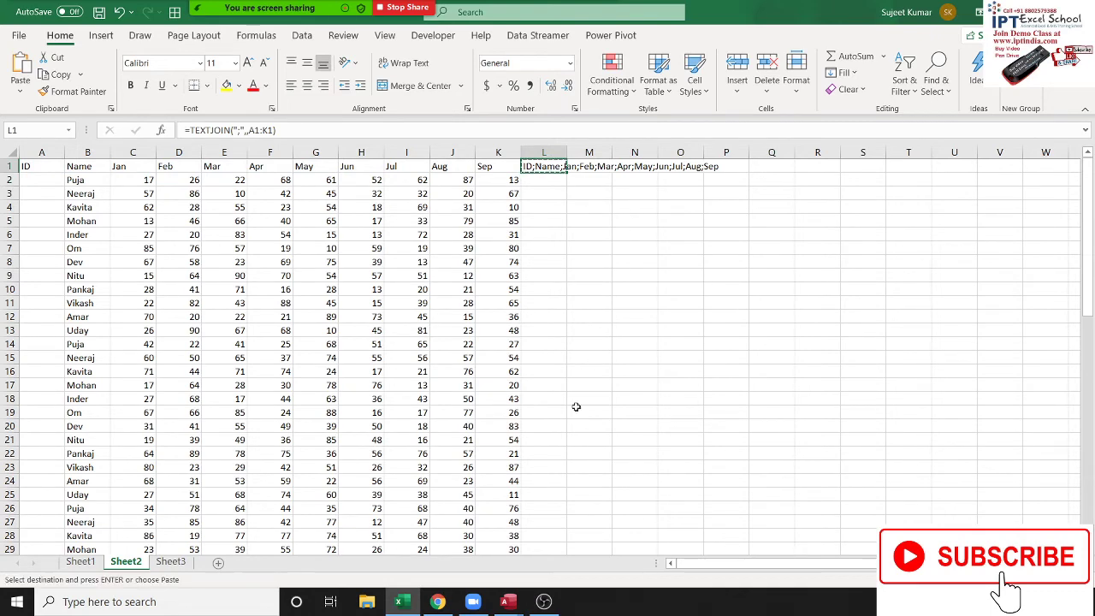
{"action": "key", "text": "alt+Tab"}
{"action": "key", "text": "alt+Tab"}
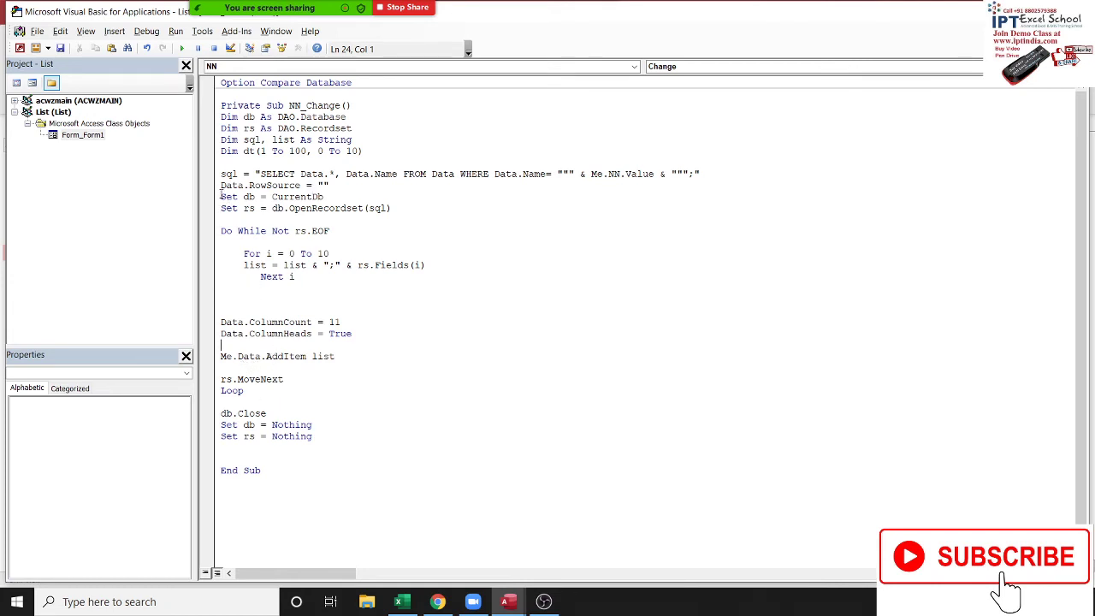
Insert Data.AddItem "ID;Name;Jan;Feb;Mar;Apr;May;Jun;Jul;Aug;Sep" above Set db = CurrentDb, then return to the form
{"action": "left_click", "coordinate": [221, 195]}
{"action": "key", "text": "Return"}
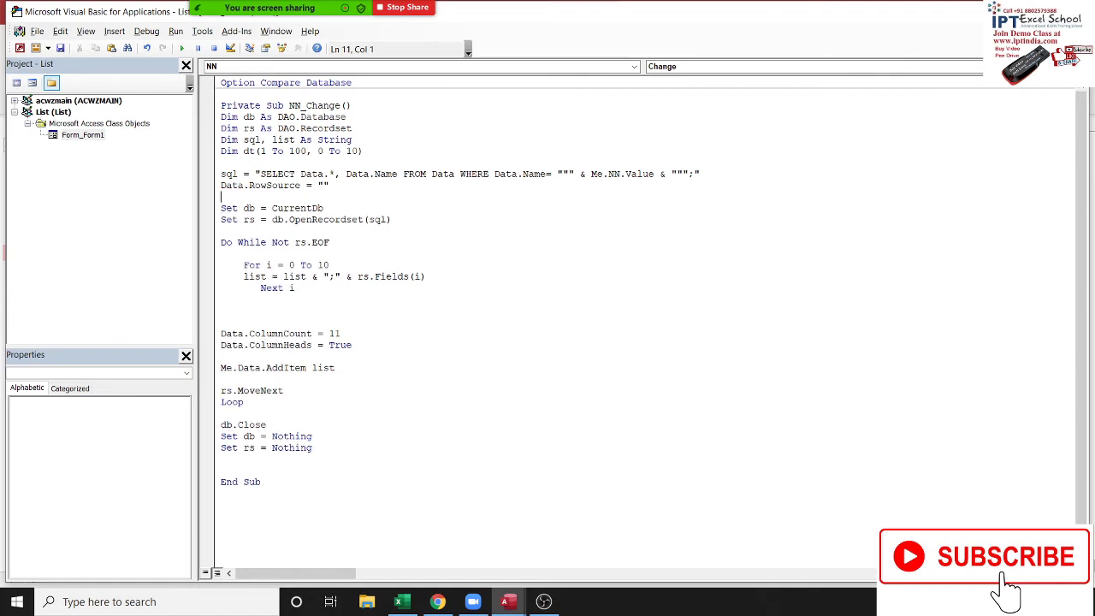
{"action": "type", "text": "da"}
{"action": "type", "text": "ta.a"}
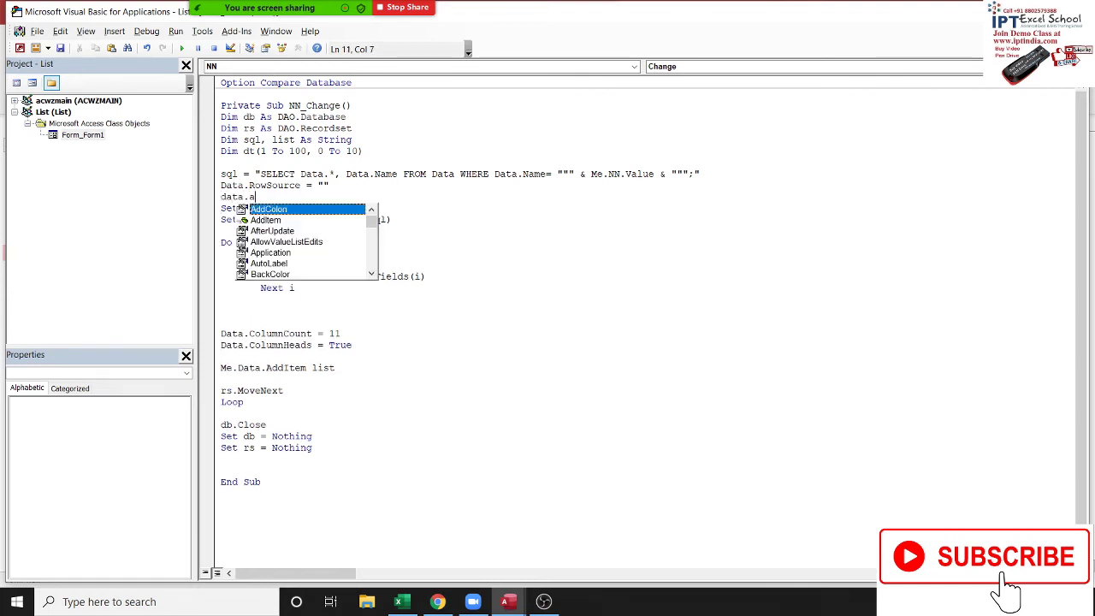
{"action": "type", "text": "d"}
{"action": "key", "text": "Tab"}
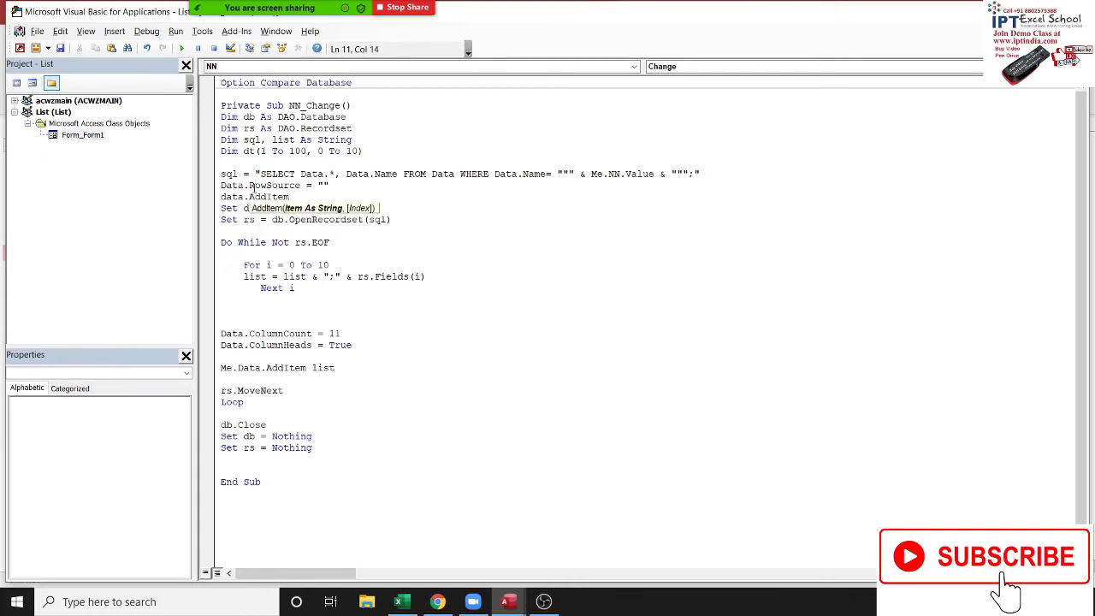
{"action": "key", "text": "ctrl+v"}
{"action": "key", "text": "Return"}
{"action": "left_click", "coordinate": [299, 197]}
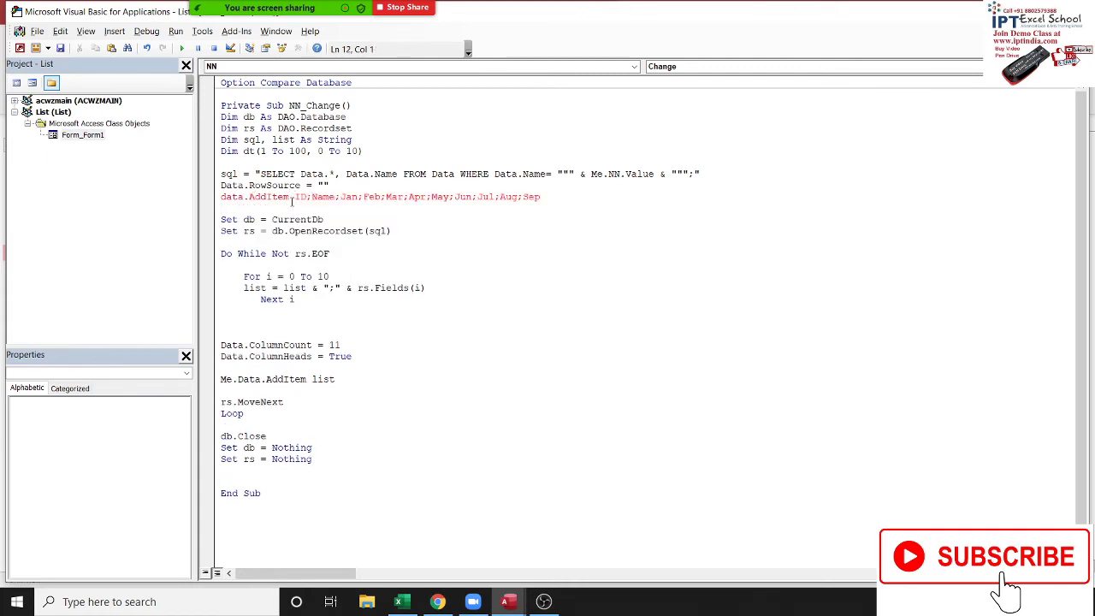
{"action": "type", "text": "\""}
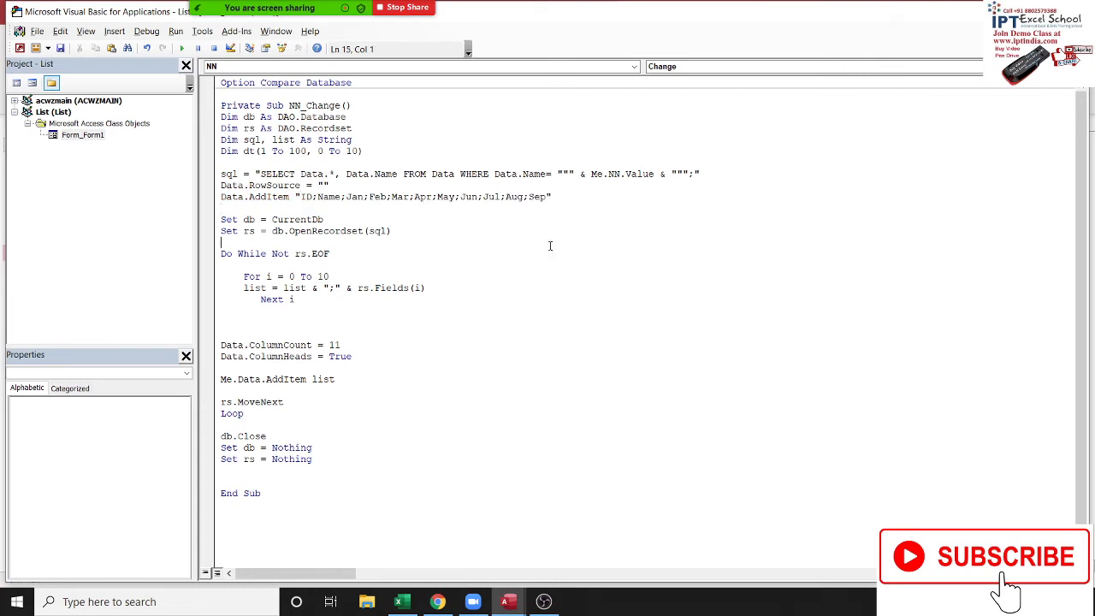
{"action": "key", "text": "alt+F11"}
{"action": "left_click", "coordinate": [308, 179]}
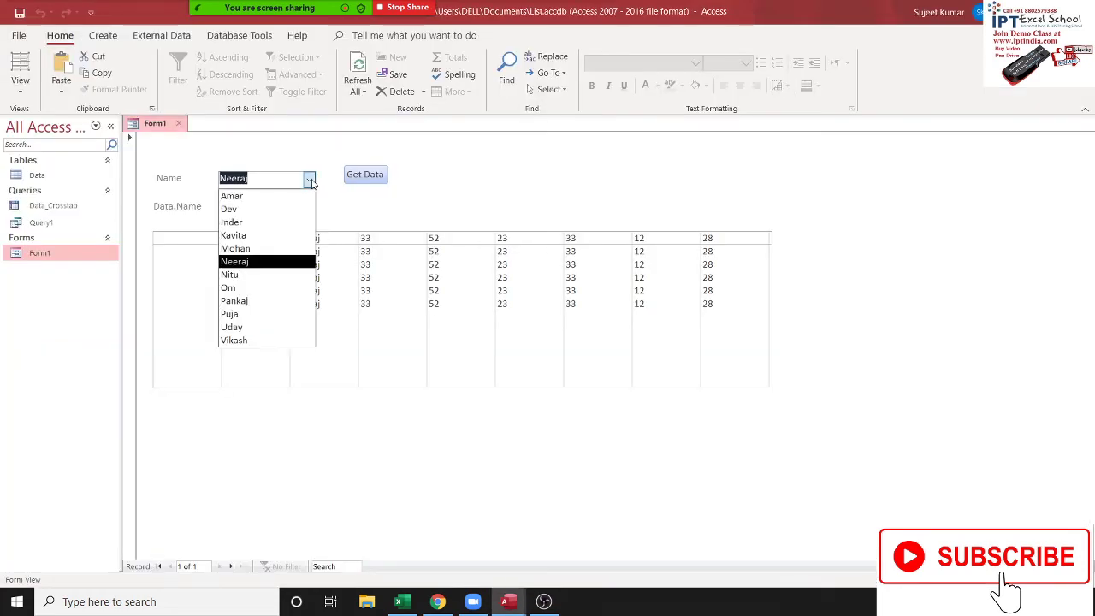
After loading Inder, change the field loop from For i = 0 To 10 to For i = 1 To 11
{"action": "left_click", "coordinate": [298, 224]}
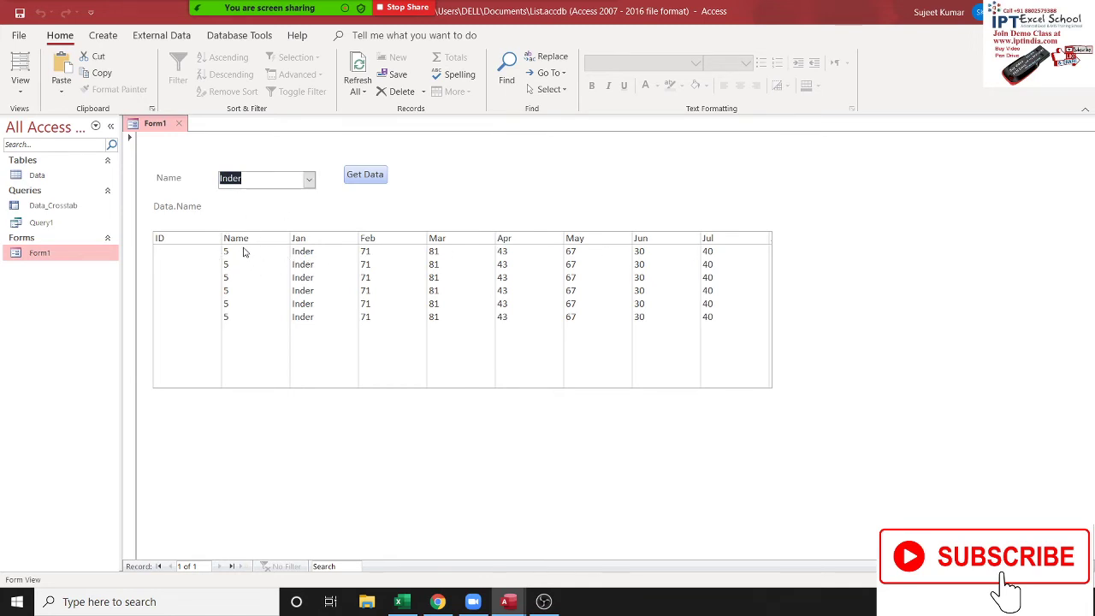
{"action": "key", "text": "alt+F11"}
{"action": "left_click", "coordinate": [348, 320]}
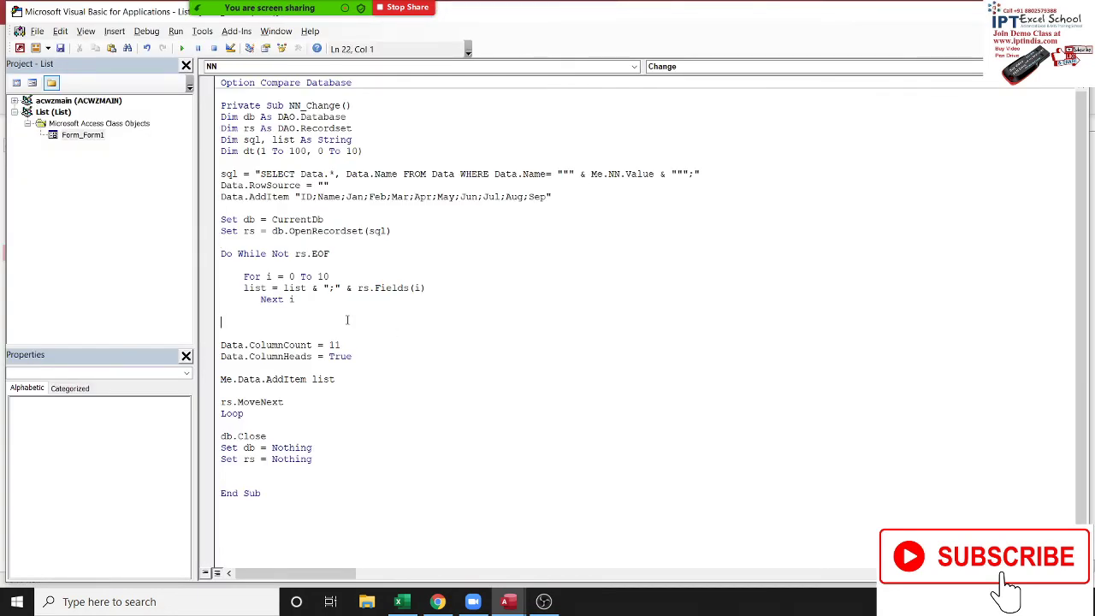
{"action": "double_click", "coordinate": [291, 277]}
{"action": "type", "text": "1"}
{"action": "left_click", "coordinate": [371, 323]}
{"action": "double_click", "coordinate": [325, 277]}
{"action": "type", "text": "11"}
{"action": "left_click", "coordinate": [327, 317]}
{"action": "key", "text": "alt+F11"}
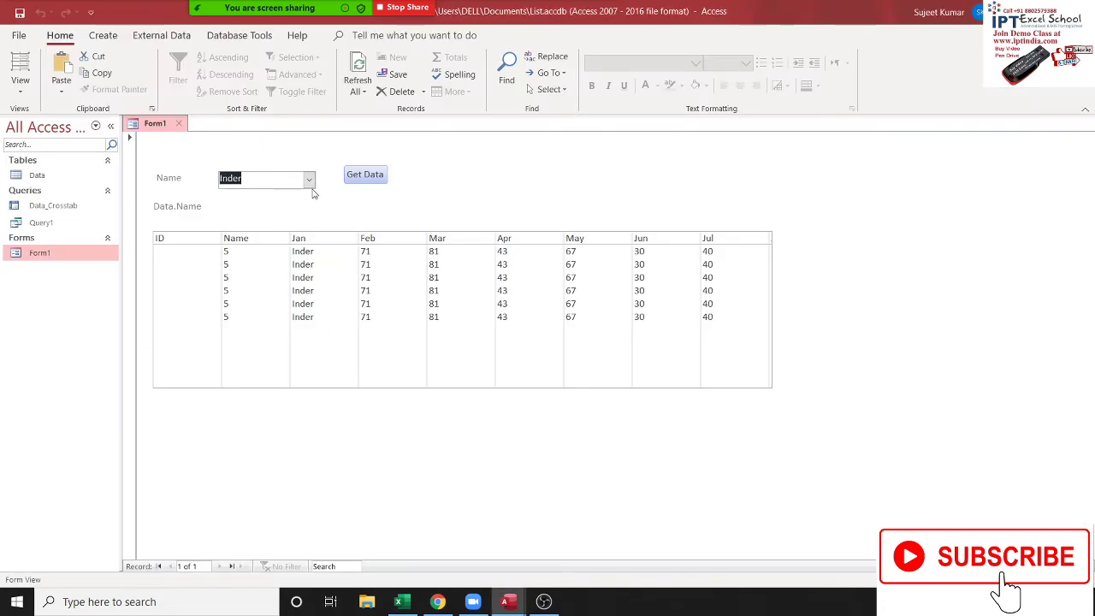
{"action": "left_click", "coordinate": [309, 179]}
Debug the error, change rs.Fields(i) to rs.Fields(i - 1), and reset the code
{"action": "left_click", "coordinate": [285, 237]}
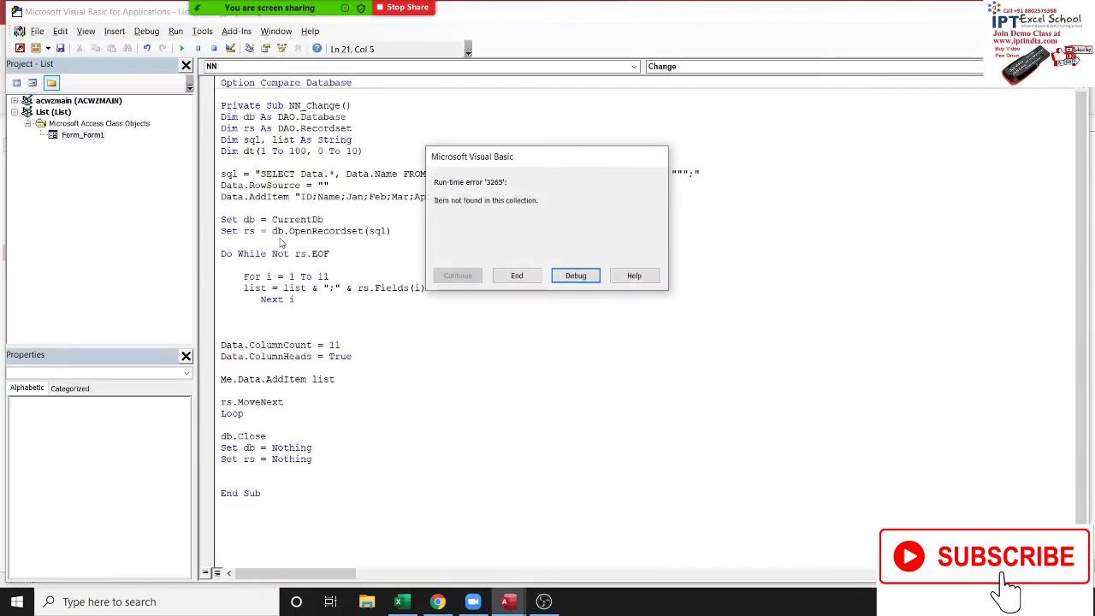
{"action": "left_click", "coordinate": [575, 275]}
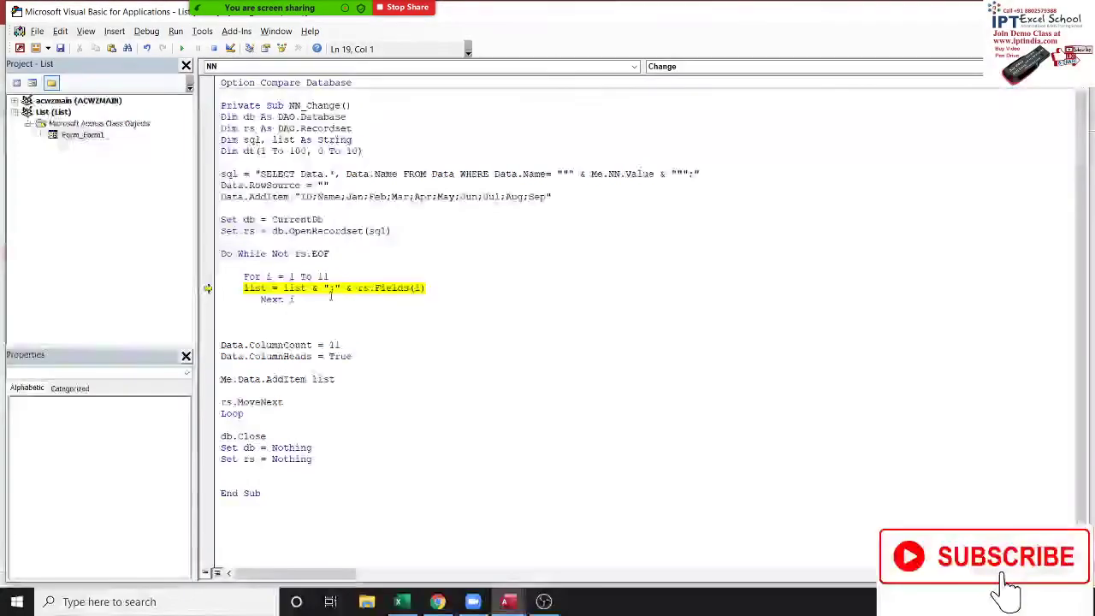
{"action": "left_click", "coordinate": [426, 291]}
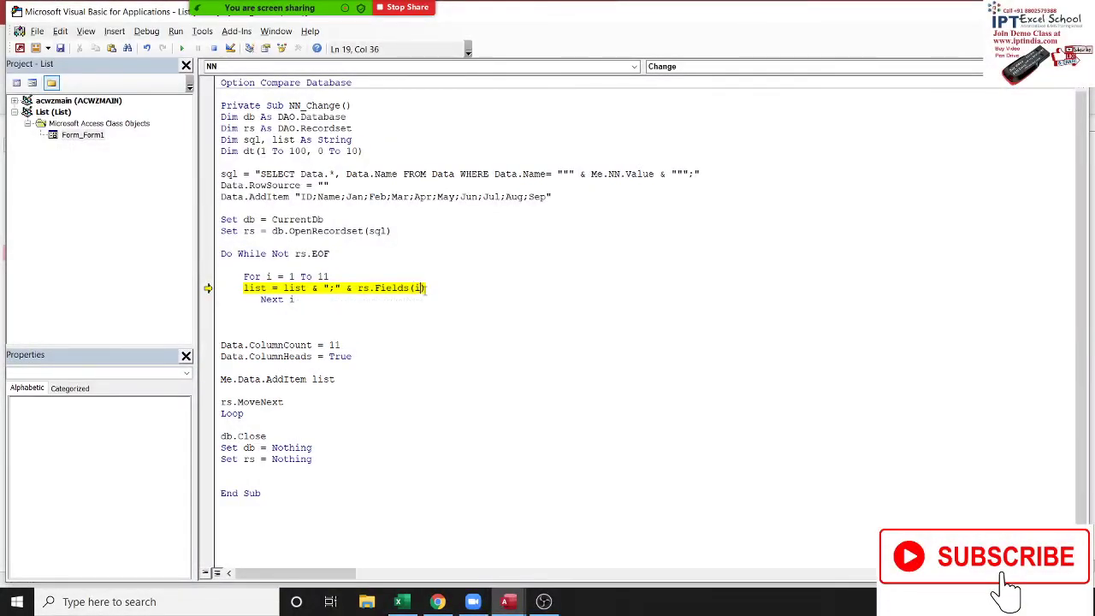
{"action": "type", "text": "-1"}
{"action": "left_click", "coordinate": [417, 313]}
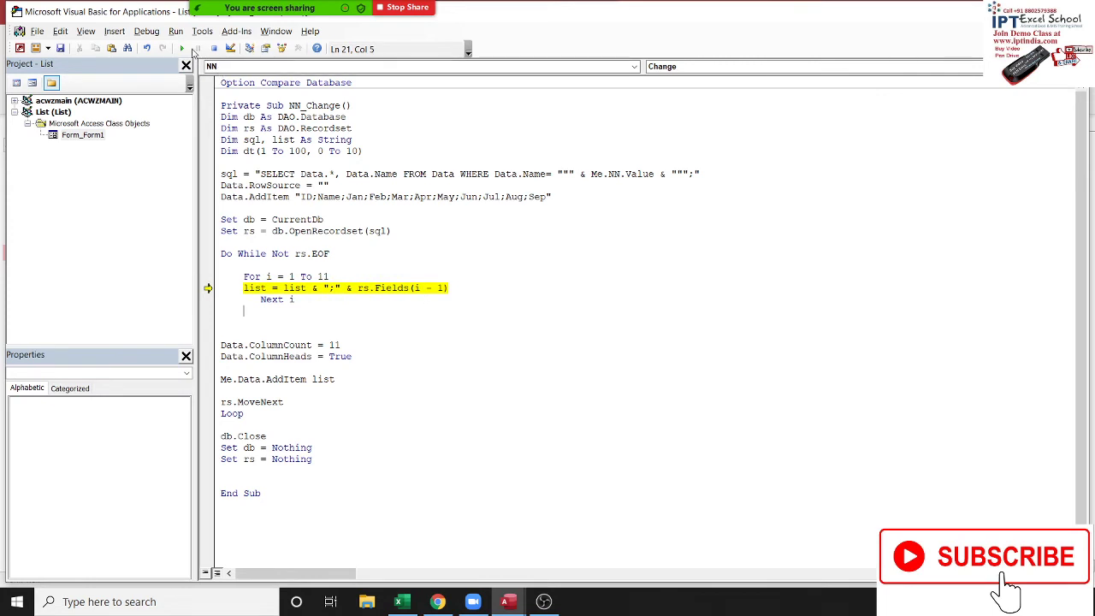
{"action": "left_click", "coordinate": [213, 49]}
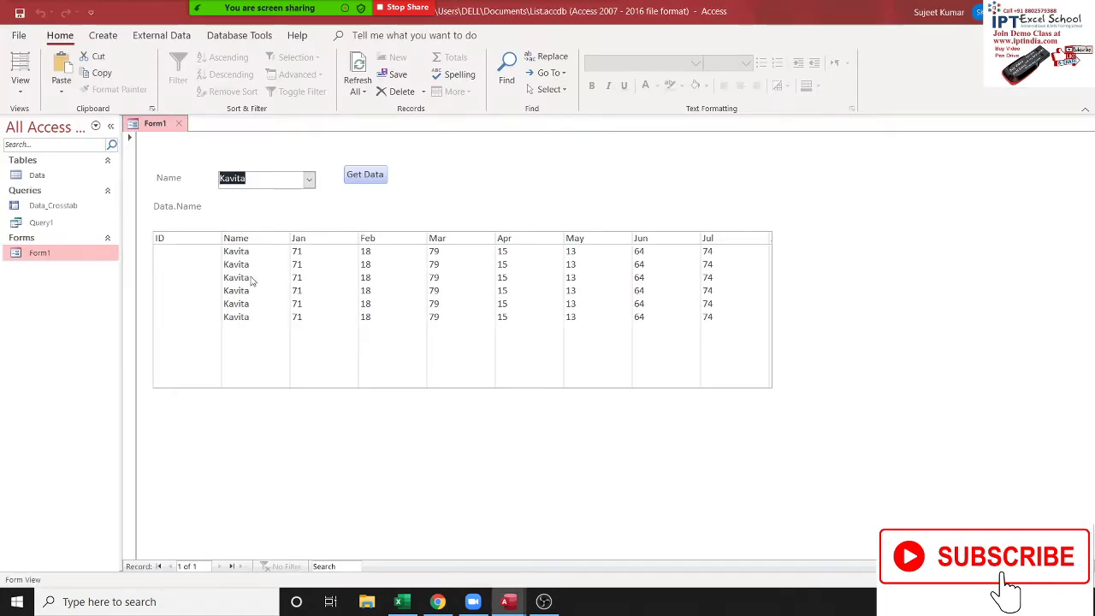
Retest the form with Kavita, Neeraj and Pankaj, then go back to the code
{"action": "left_click", "coordinate": [253, 267]}
{"action": "left_click", "coordinate": [259, 316]}
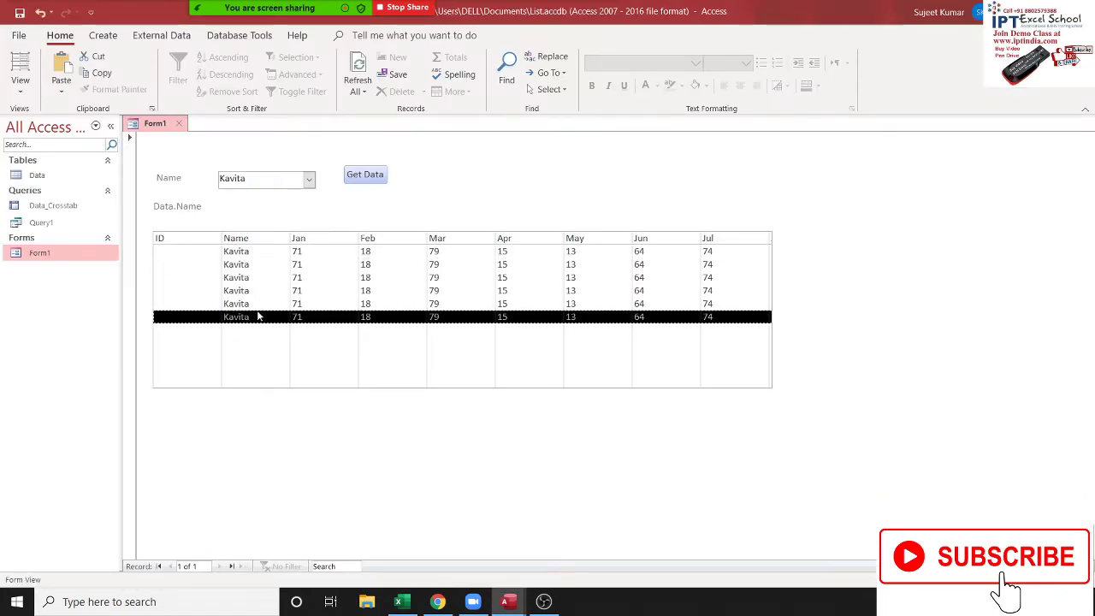
{"action": "left_click", "coordinate": [309, 179]}
{"action": "left_click", "coordinate": [298, 258]}
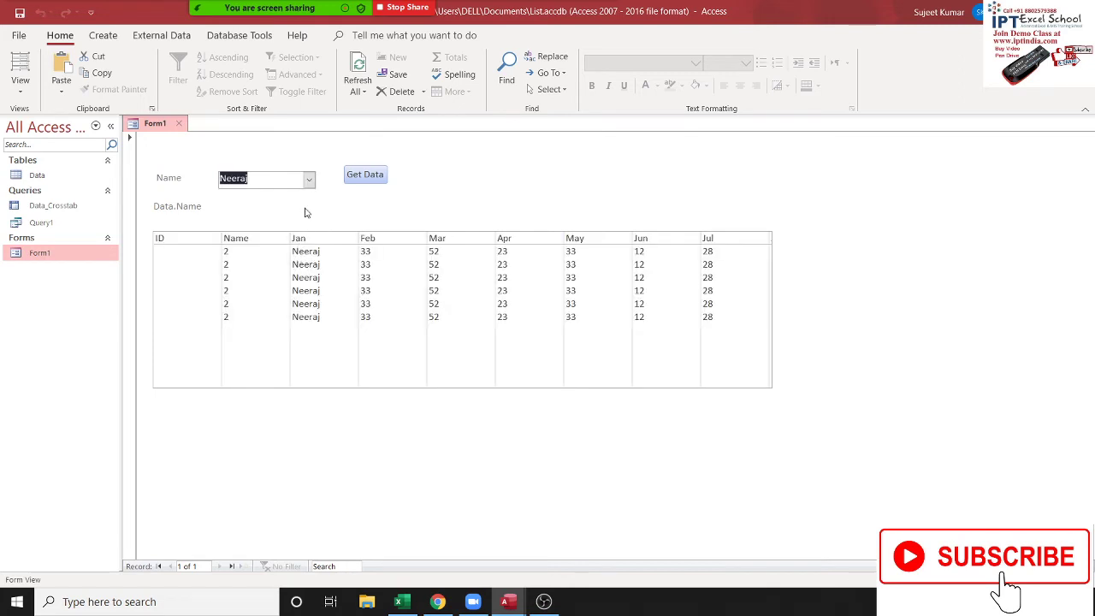
{"action": "left_click", "coordinate": [309, 179]}
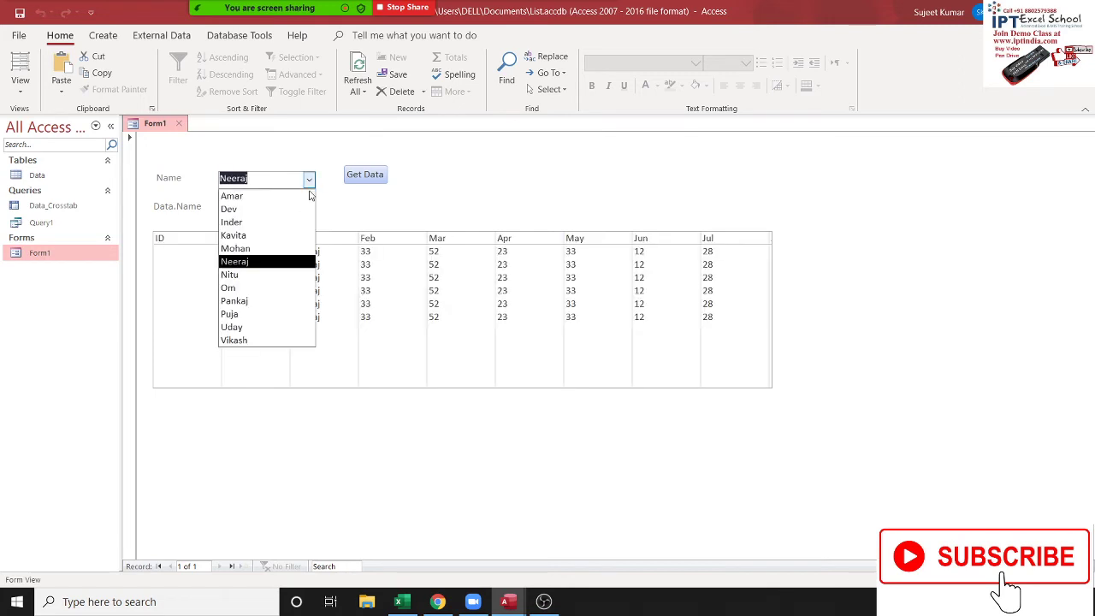
{"action": "left_click", "coordinate": [287, 301]}
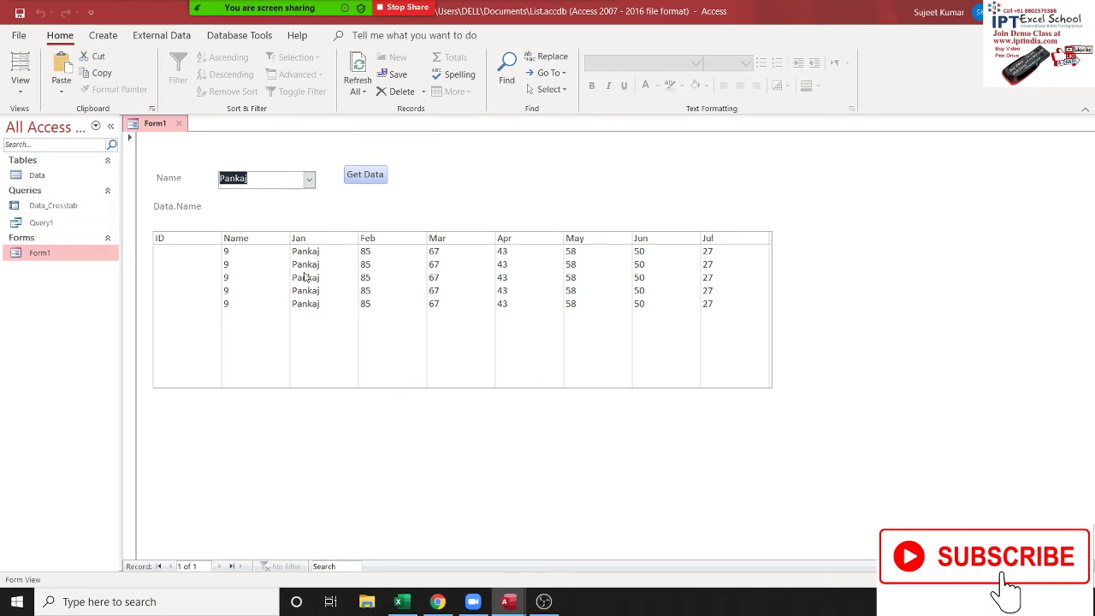
{"action": "key", "text": "alt+F11"}
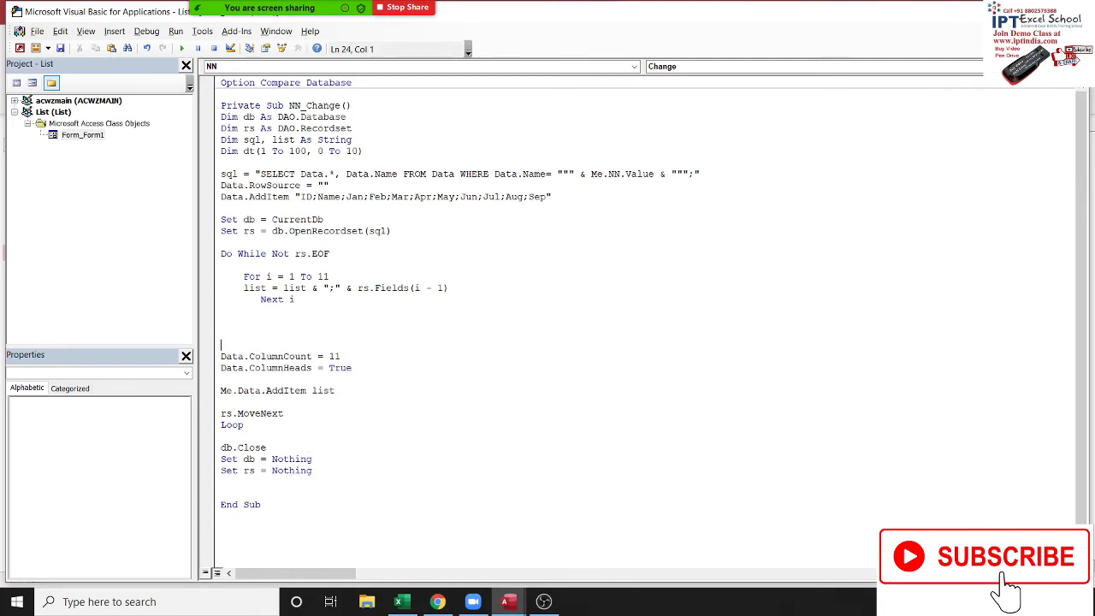
Add list = Right(list, Len(list) - 1) above Data.ColumnCount, fixing the compile error, then return to the form
{"action": "key", "text": "Return"}
{"action": "type", "text": "right"}
{"action": "type", "text": "("}
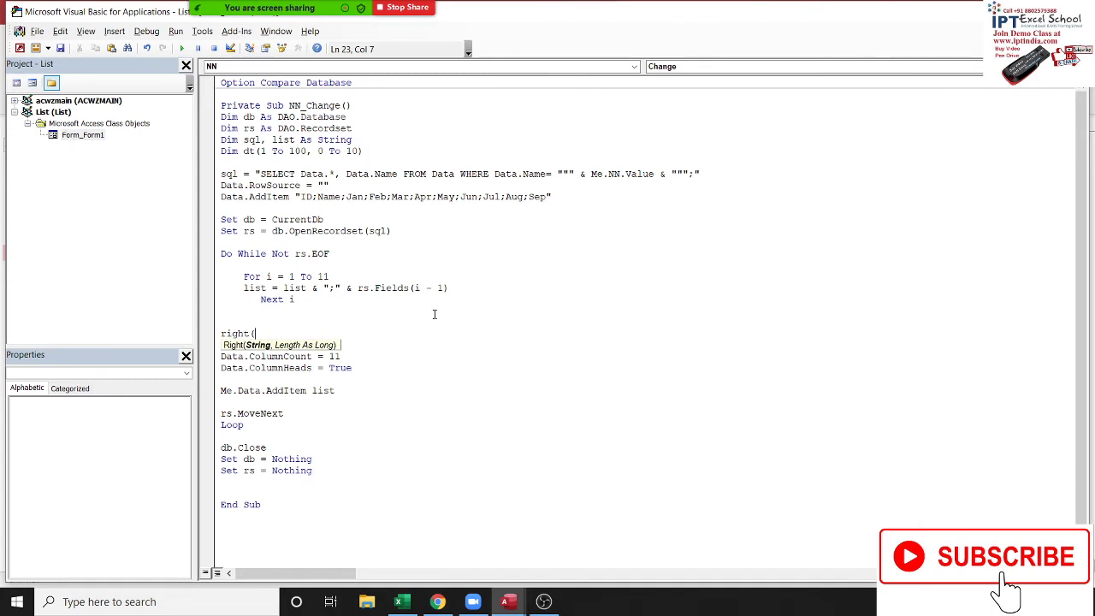
{"action": "type", "text": "list"}
{"action": "type", "text": ",len"}
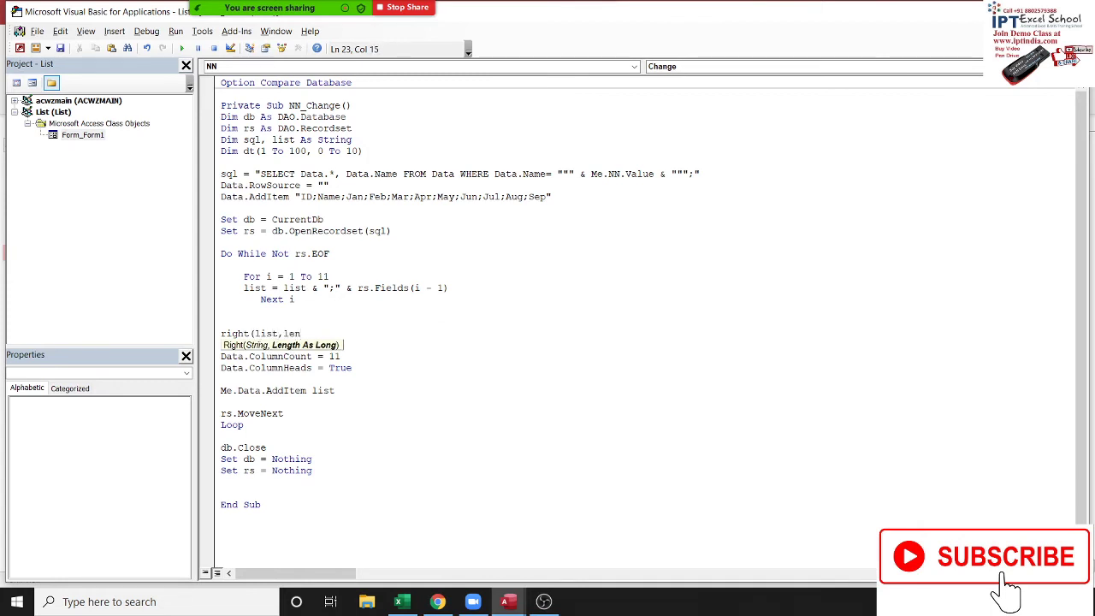
{"action": "type", "text": "(lisrt"}
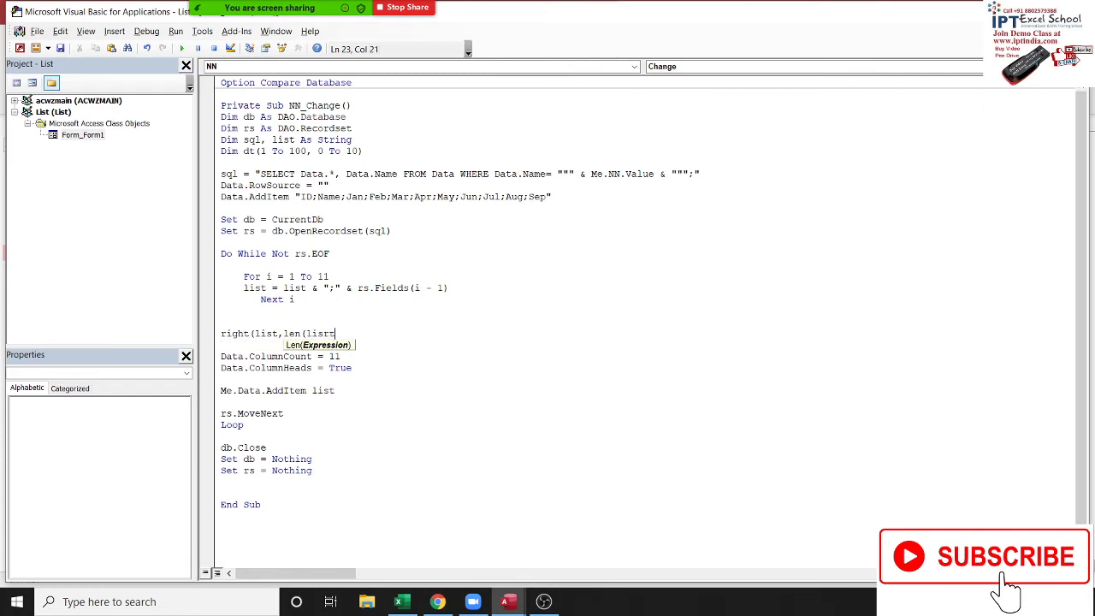
{"action": "key", "text": "BackSpace"}
{"action": "key", "text": "BackSpace"}
{"action": "type", "text": "t"}
{"action": "type", "text": ")-1"}
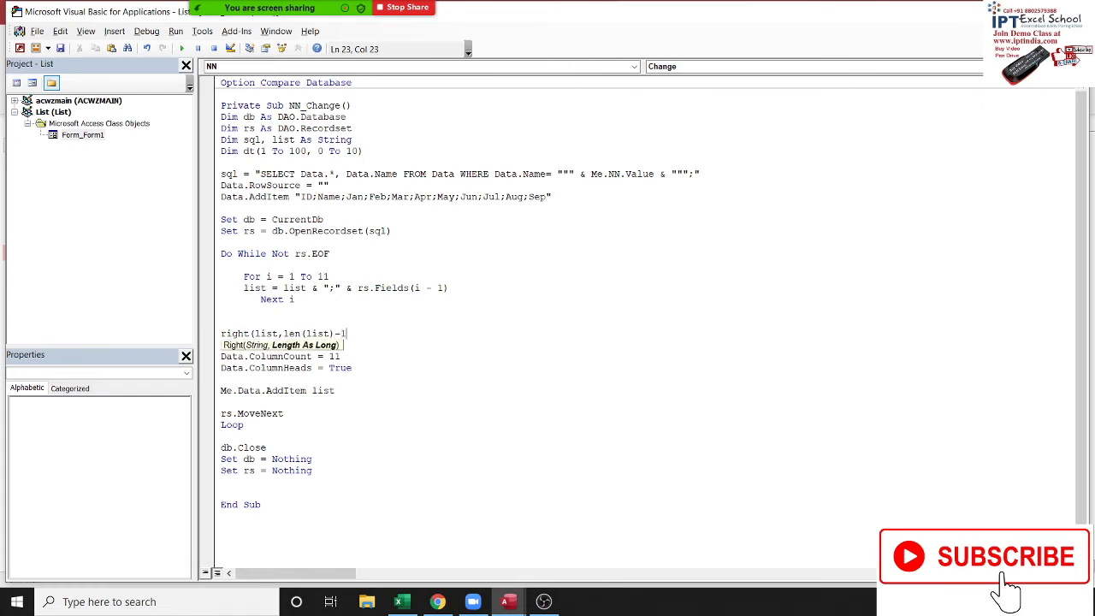
{"action": "type", "text": ")"}
{"action": "left_click", "coordinate": [386, 325]}
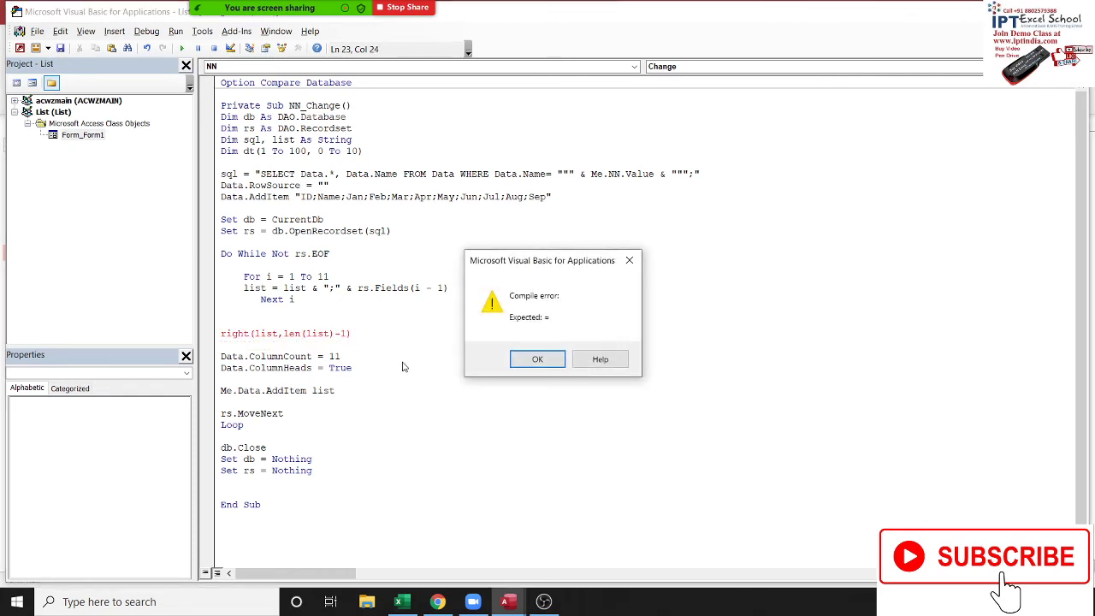
{"action": "key", "text": "Return"}
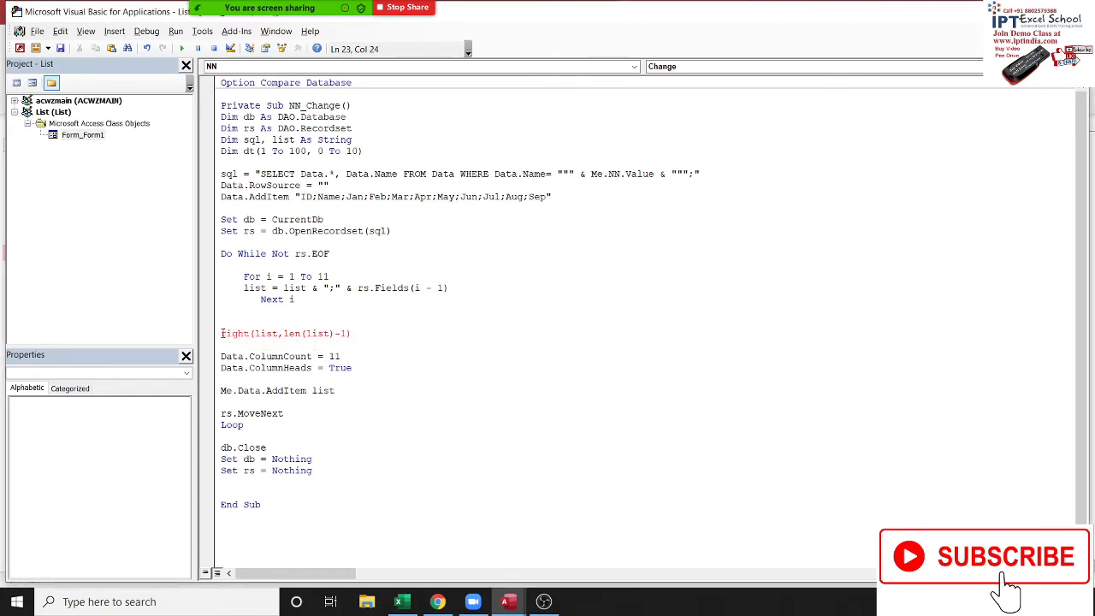
{"action": "type", "text": "list "}
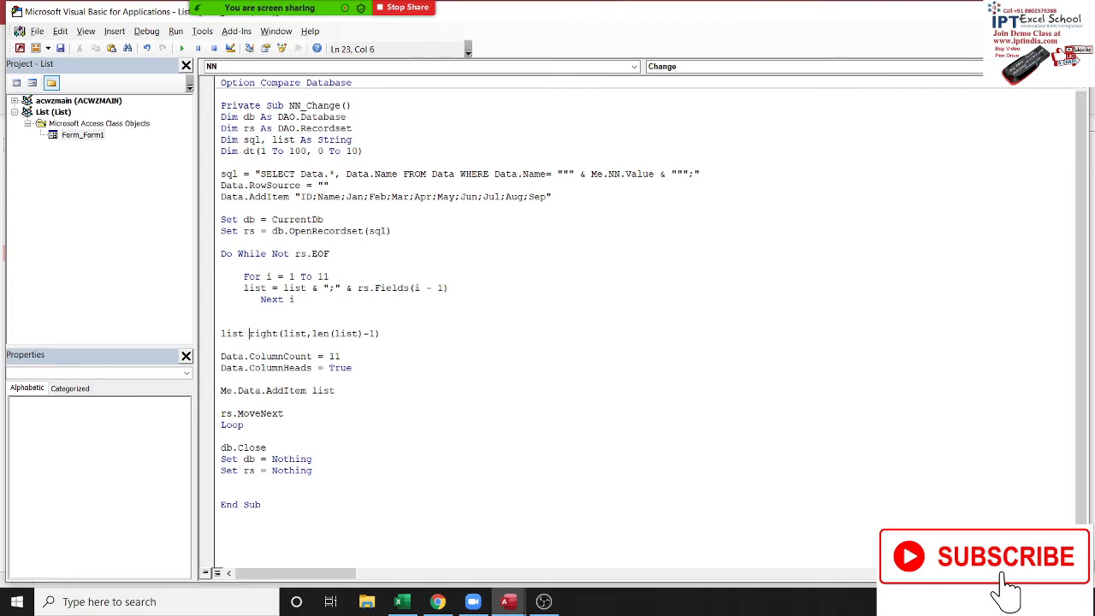
{"action": "type", "text": "="}
{"action": "key", "text": "Down"}
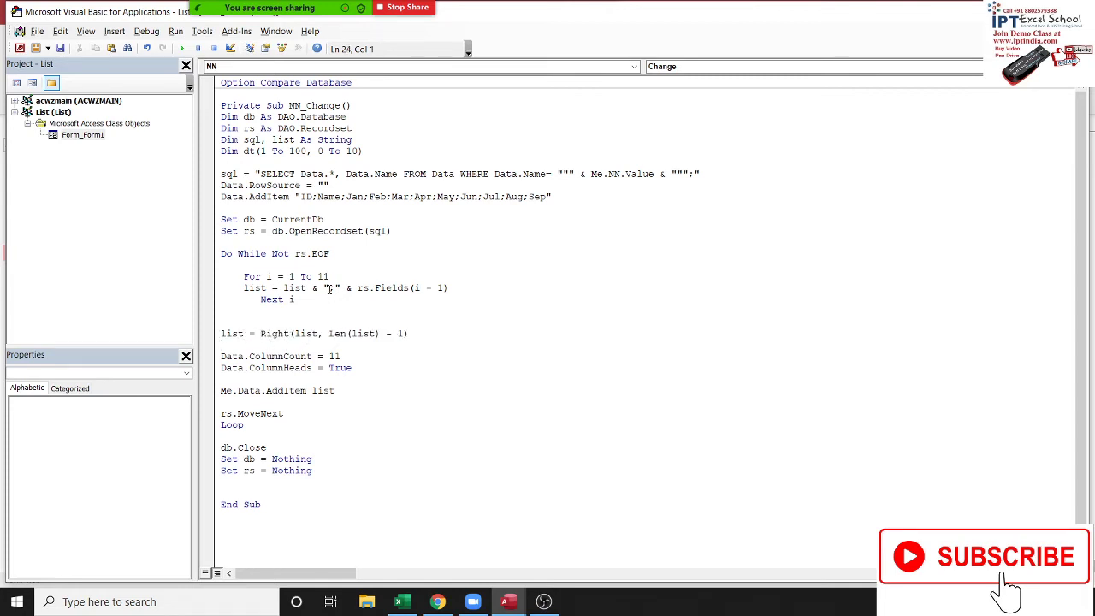
{"action": "left_click", "coordinate": [394, 380]}
{"action": "key", "text": "alt+F11"}
Show Kavita's and then Nitu's records, check the trimming line in between, and return to the code
{"action": "left_click", "coordinate": [309, 180]}
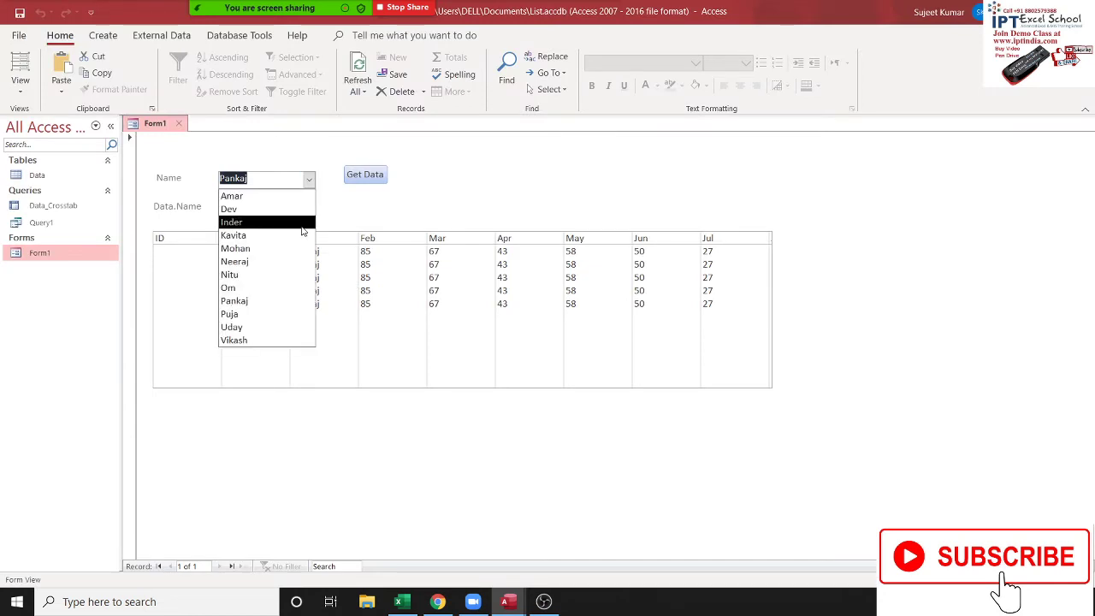
{"action": "left_click", "coordinate": [301, 234]}
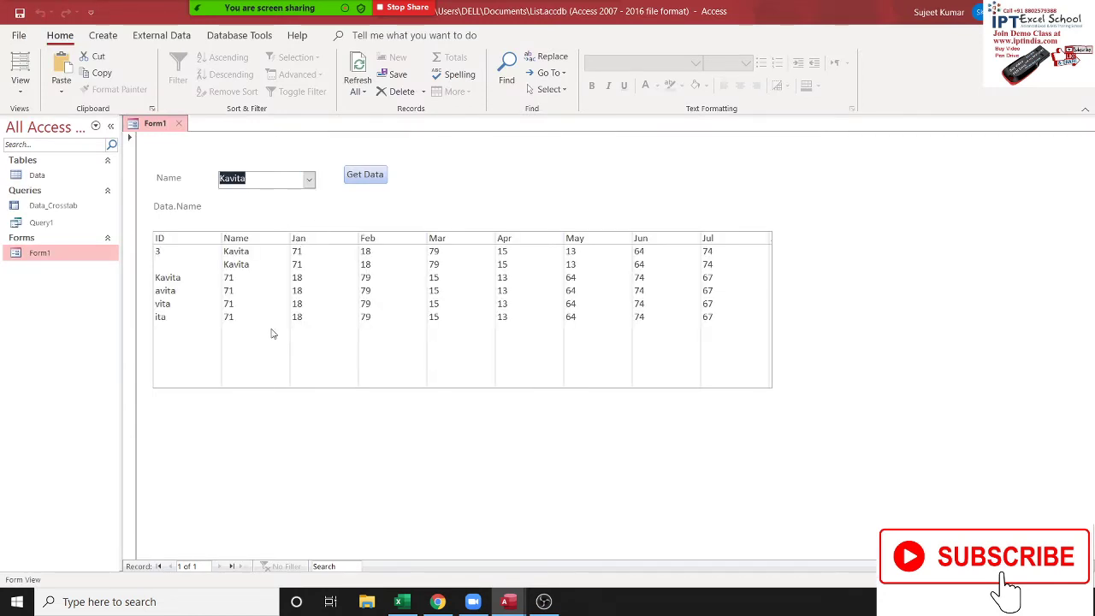
{"action": "key", "text": "alt+F11"}
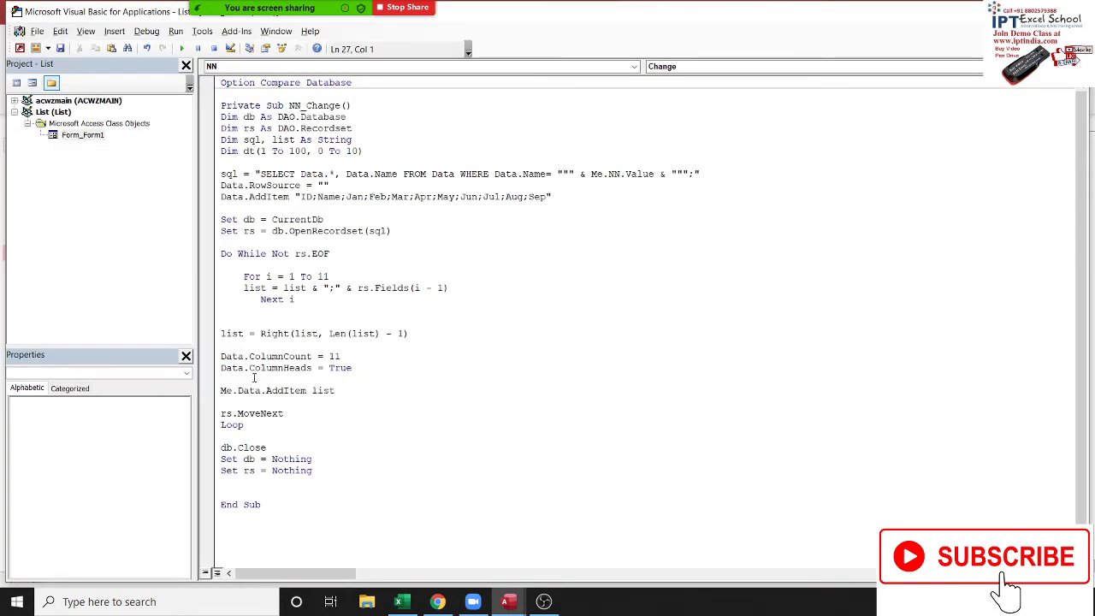
{"action": "left_click", "coordinate": [300, 333]}
{"action": "key", "text": "alt+F11"}
{"action": "left_click", "coordinate": [309, 178]}
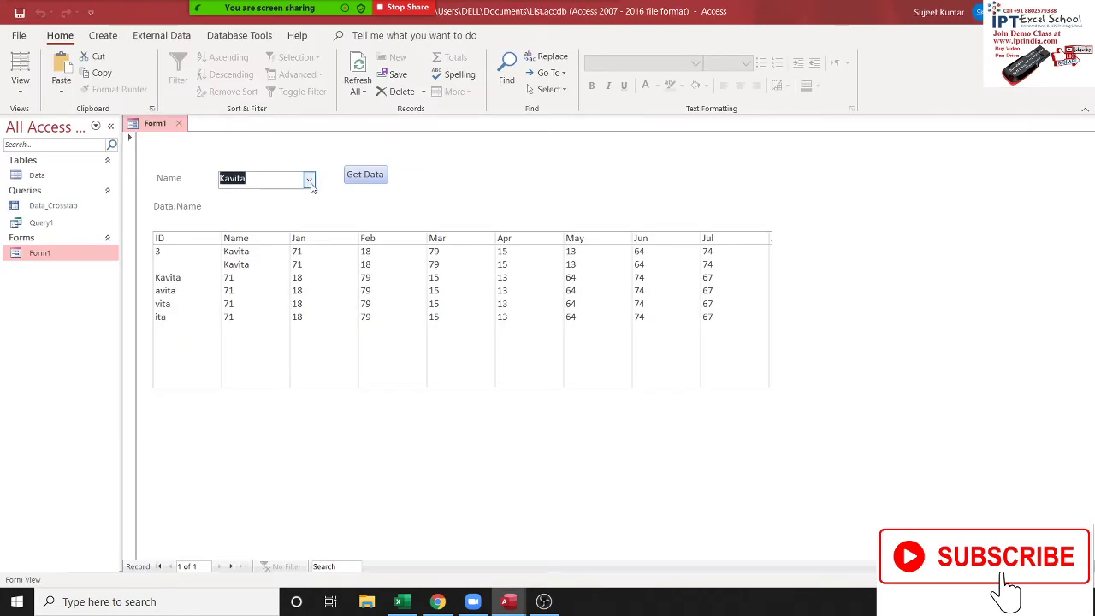
{"action": "left_click", "coordinate": [281, 283]}
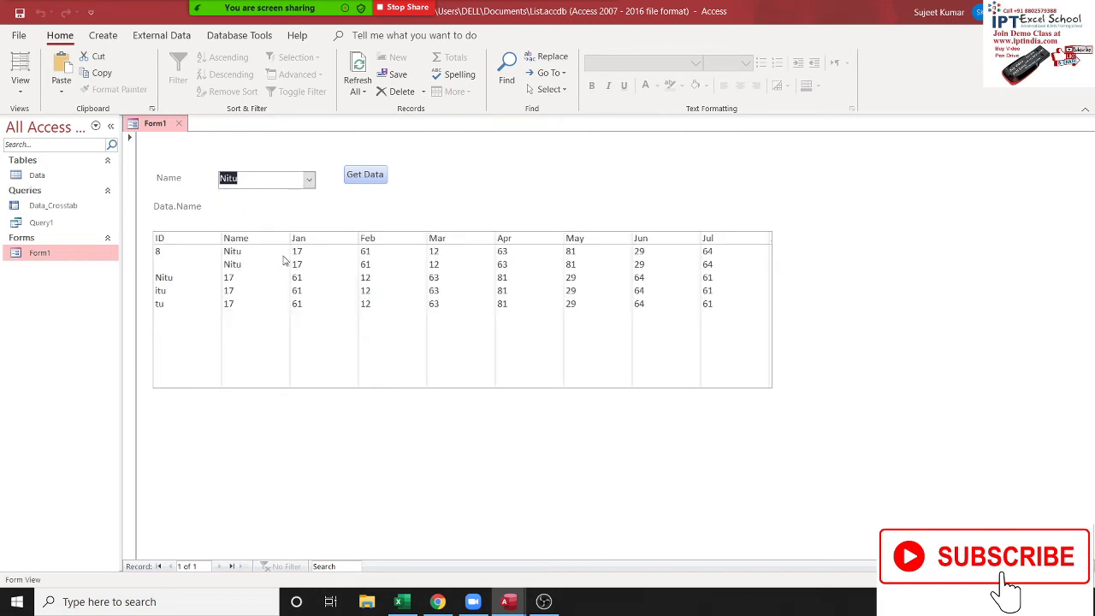
{"action": "key", "text": "alt+F11"}
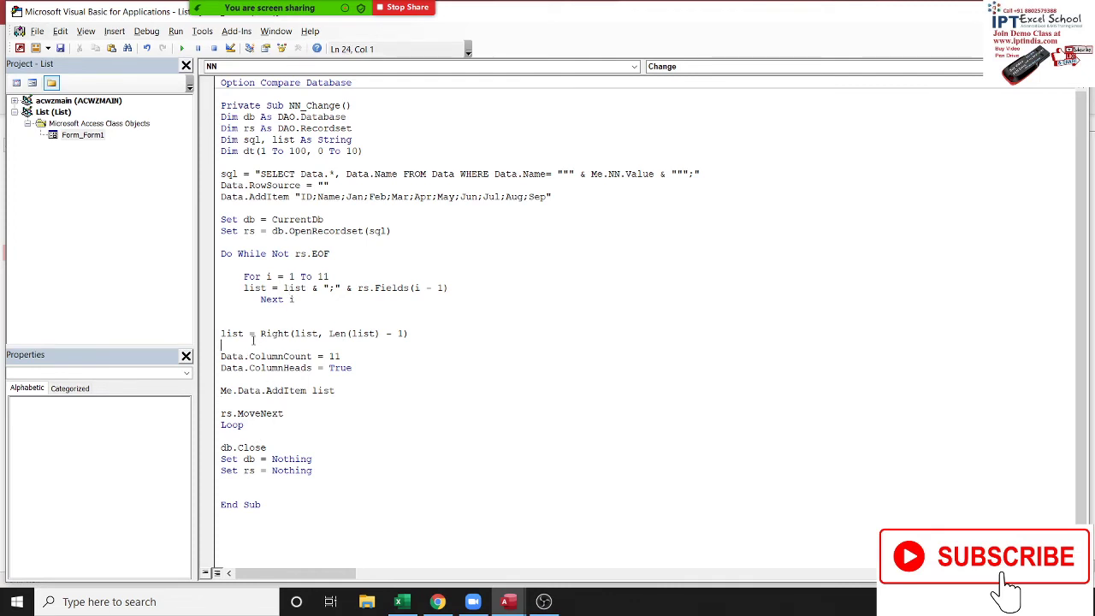
Add list = "" after Me.Data.AddItem list, correcting the liat typo
{"action": "left_click", "coordinate": [251, 401]}
{"action": "type", "text": "iat="}
{"action": "key", "text": "Return"}
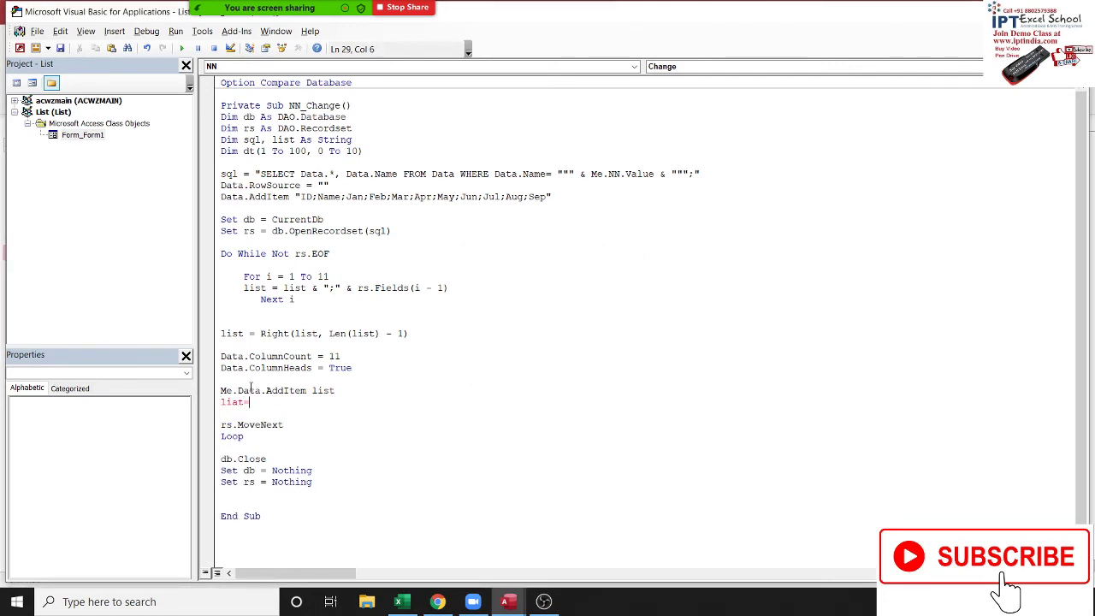
{"action": "type", "text": "\"\""}
{"action": "left_click", "coordinate": [287, 425]}
{"action": "left_click", "coordinate": [238, 402]}
{"action": "key", "text": "BackSpace"}
{"action": "type", "text": "s"}
Test Inder, Kavita and Mohan in the form, select record ID 16, and return to the code
{"action": "key", "text": "alt+F11"}
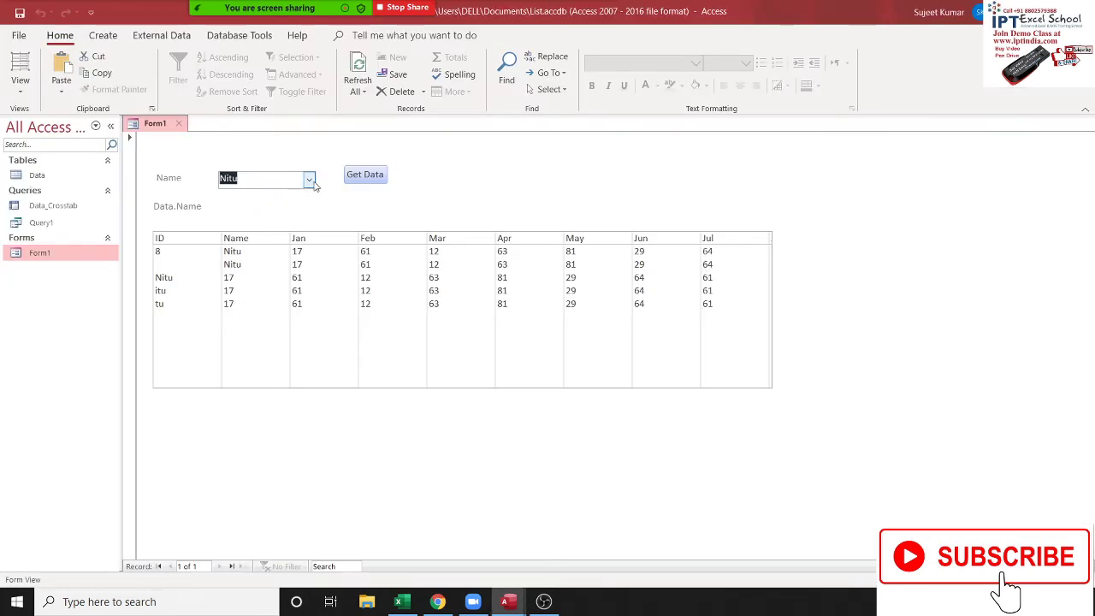
{"action": "left_click", "coordinate": [309, 180]}
{"action": "left_click", "coordinate": [294, 222]}
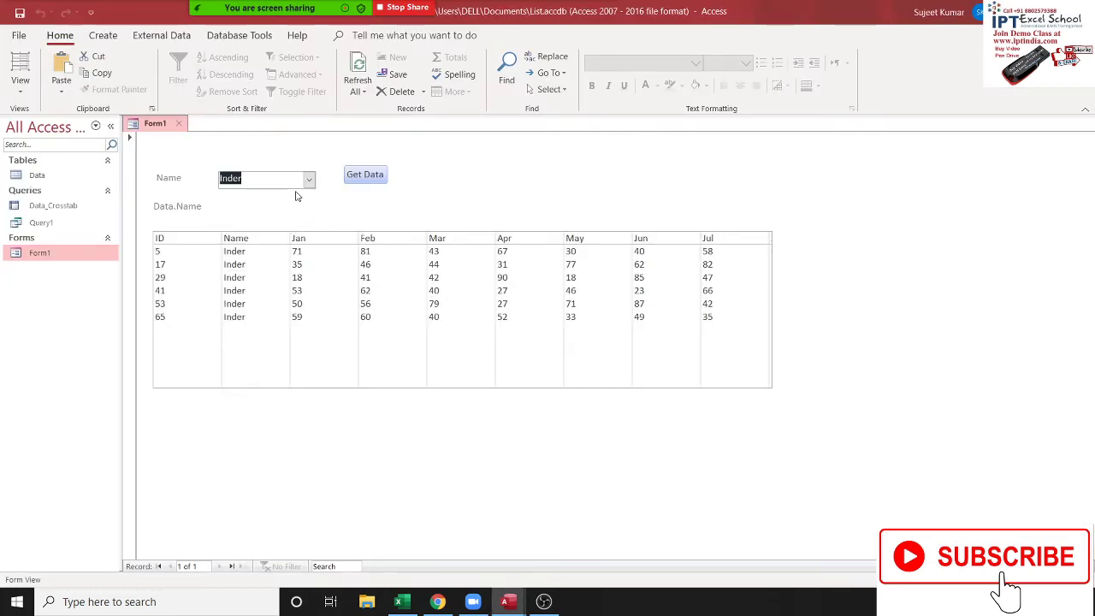
{"action": "left_click", "coordinate": [309, 180]}
{"action": "left_click", "coordinate": [291, 236]}
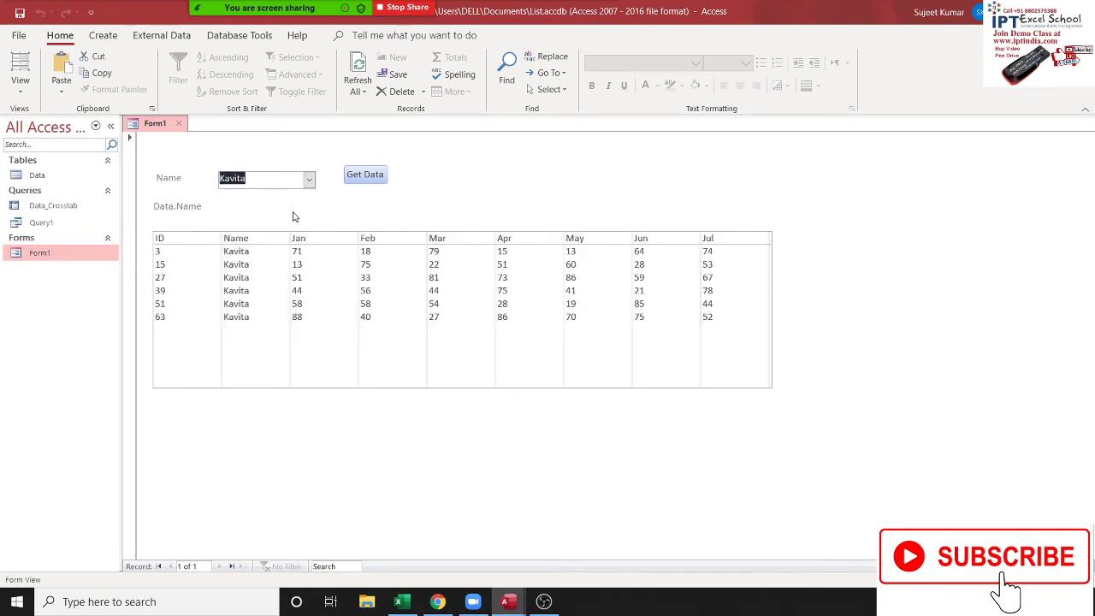
{"action": "left_click", "coordinate": [308, 180]}
{"action": "left_click", "coordinate": [293, 248]}
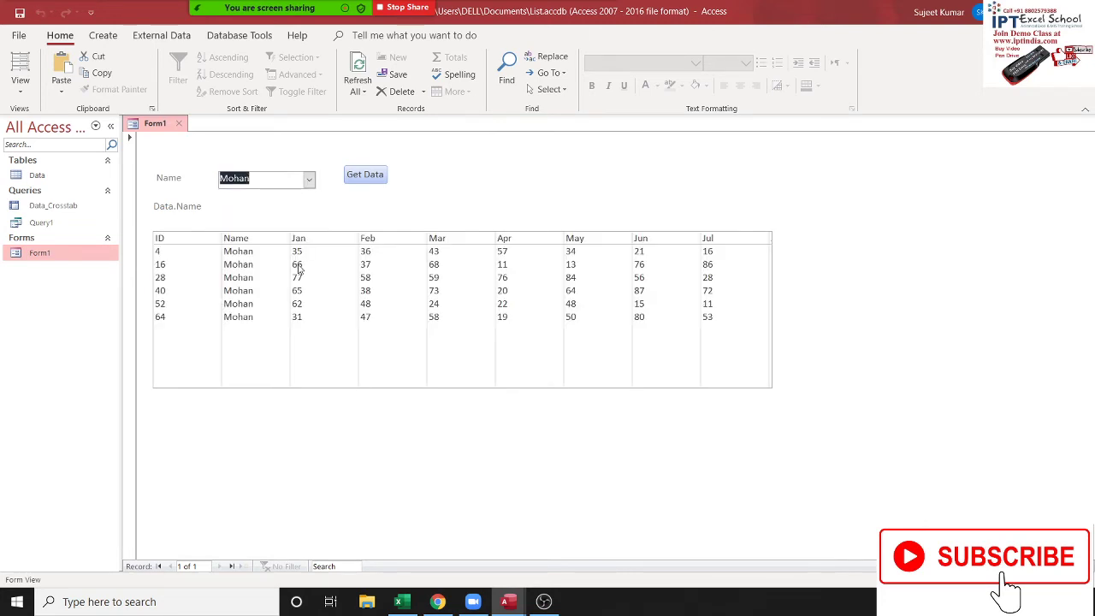
{"action": "left_click", "coordinate": [299, 267]}
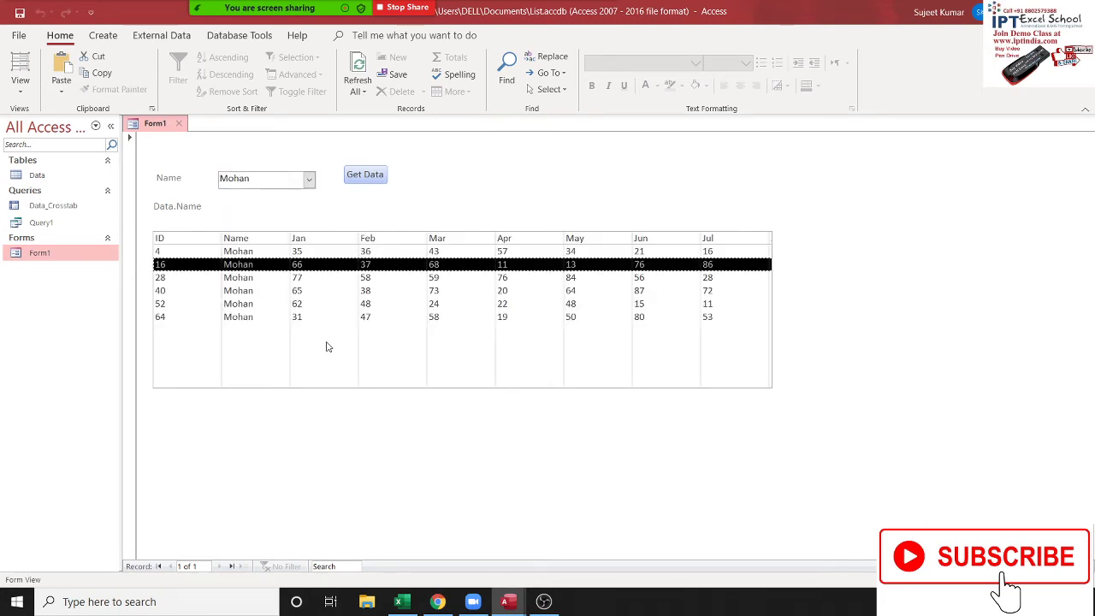
{"action": "key", "text": "alt+F11"}
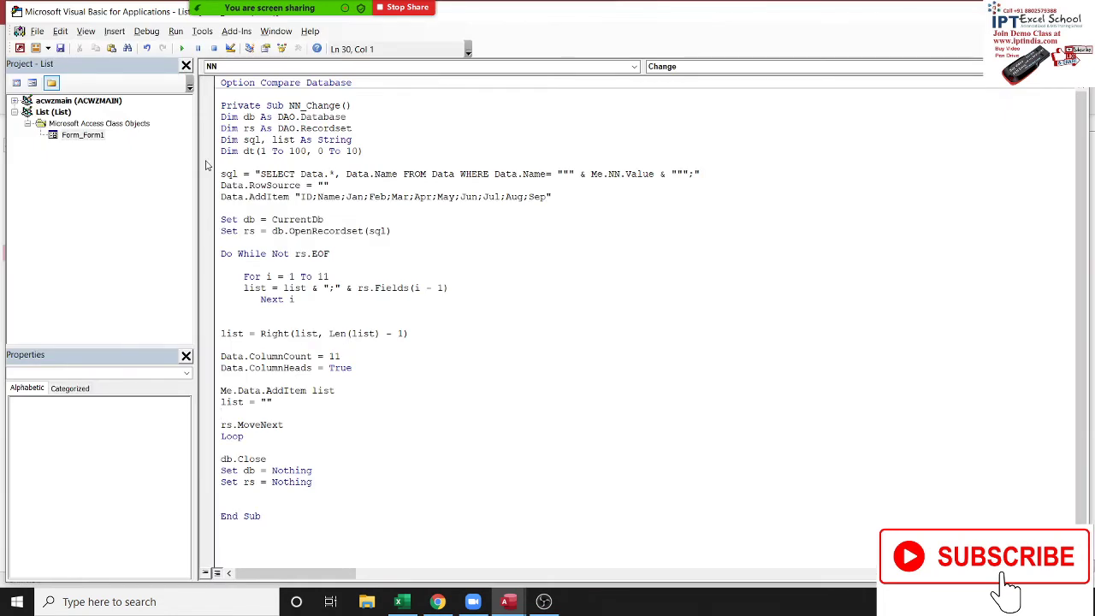
Create an NN_DblClick procedure containing MsgBox NN.Value, then select record ID 40 on the form
{"action": "left_click", "coordinate": [779, 74]}
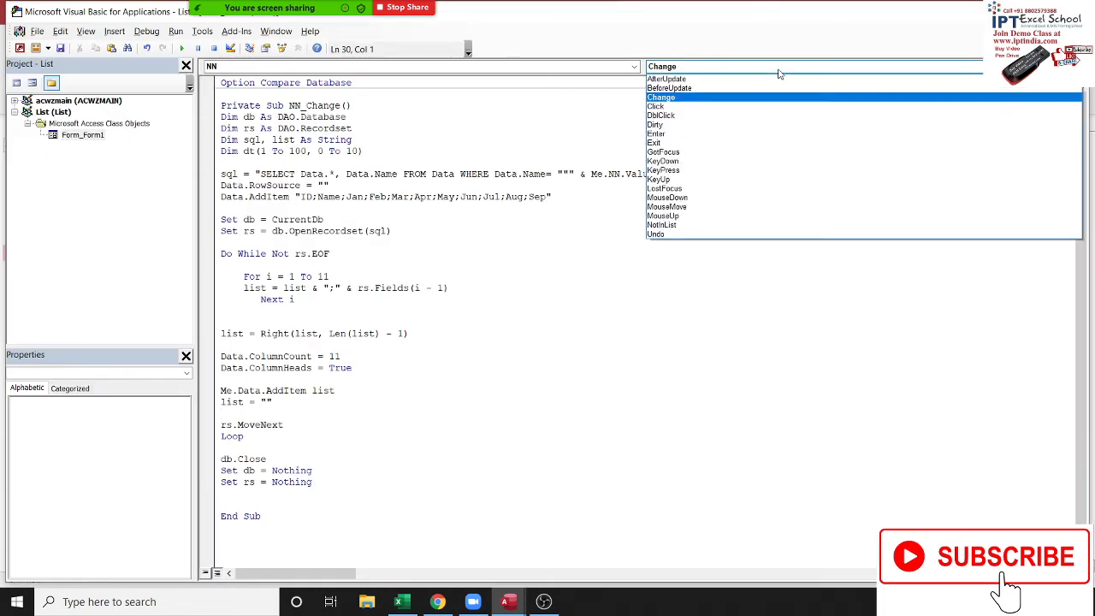
{"action": "left_click", "coordinate": [779, 116]}
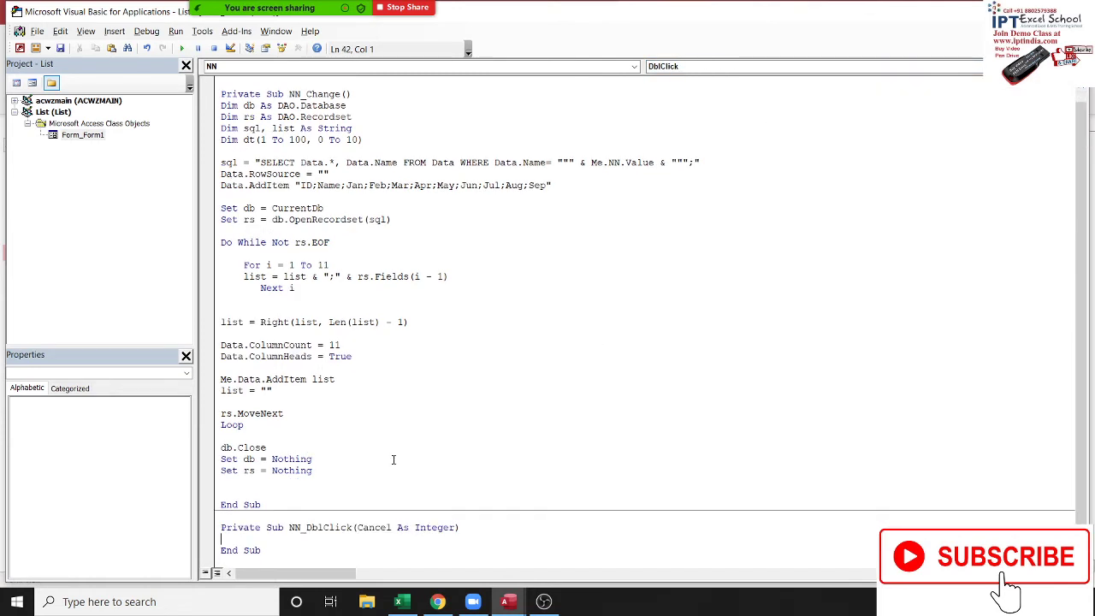
{"action": "key", "text": "Return"}
{"action": "type", "text": "msgbox "}
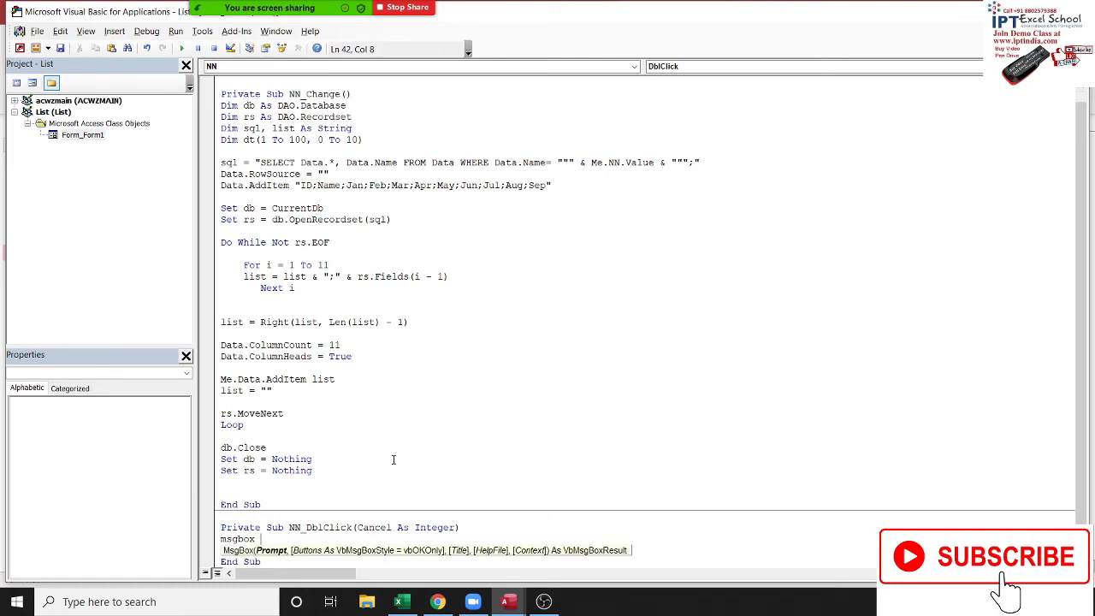
{"action": "type", "text": "nn"}
{"action": "type", "text": ".va"}
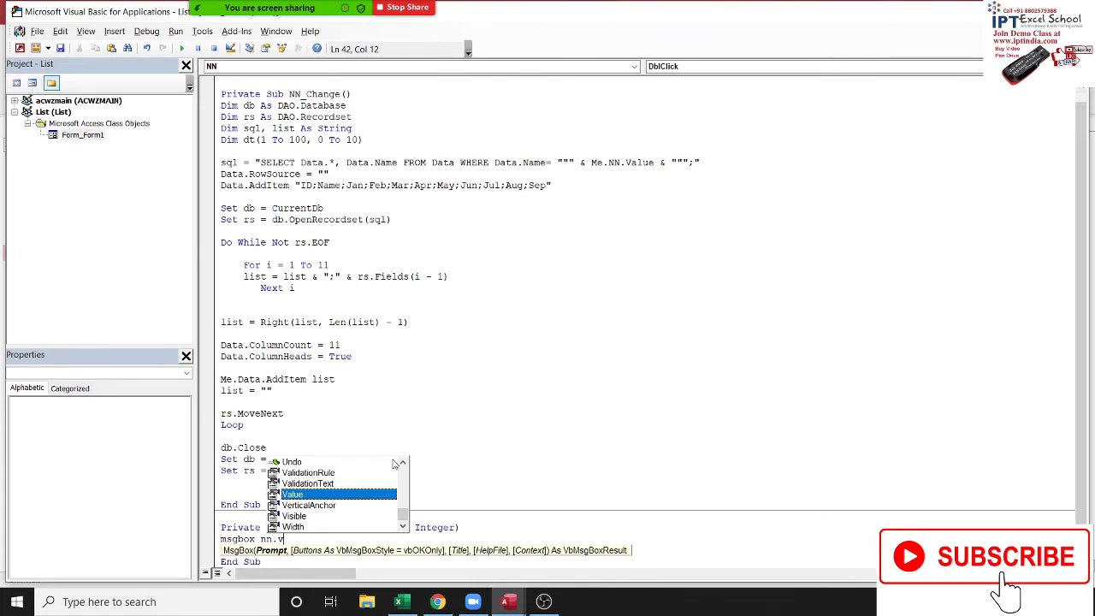
{"action": "key", "text": "Tab"}
{"action": "left_click", "coordinate": [462, 453]}
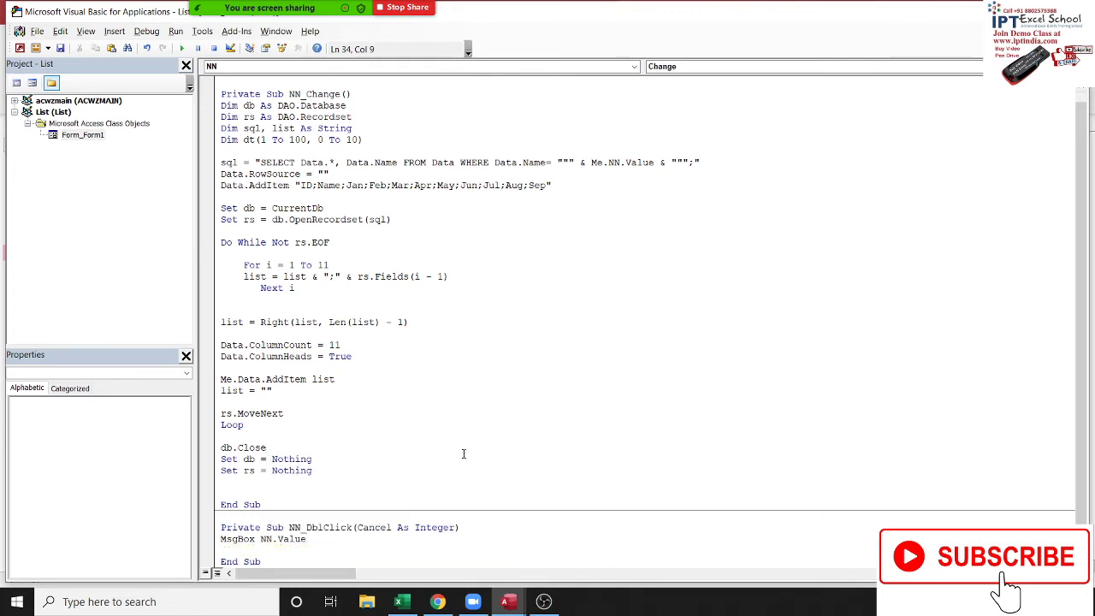
{"action": "key", "text": "alt+F11"}
{"action": "left_click", "coordinate": [318, 293]}
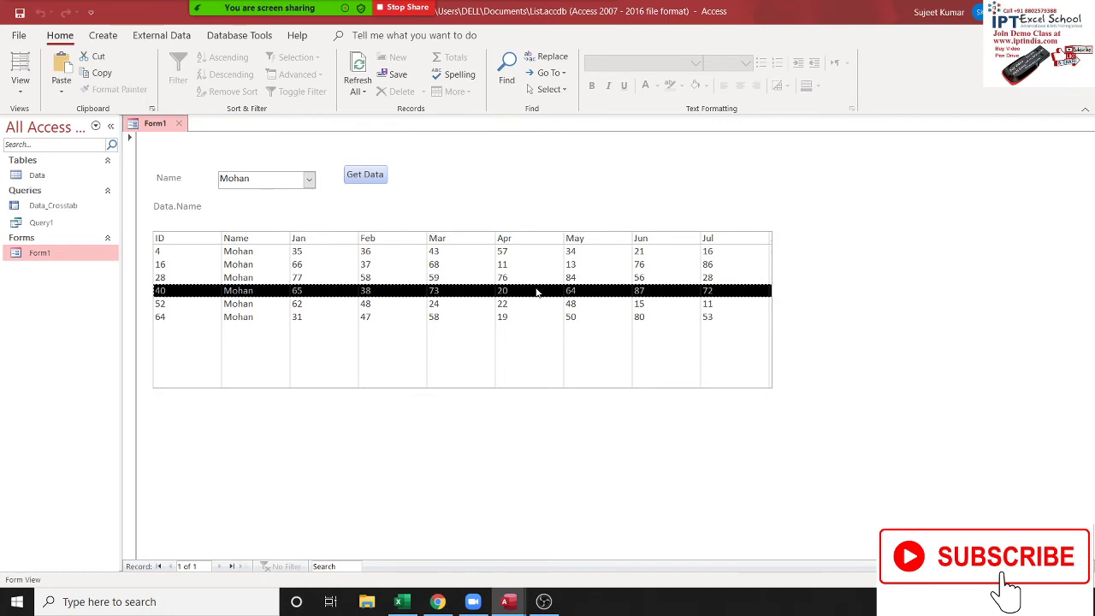
Select records ID 52 and 28 on the form, checking the double-click procedure in between
{"action": "left_click", "coordinate": [502, 308]}
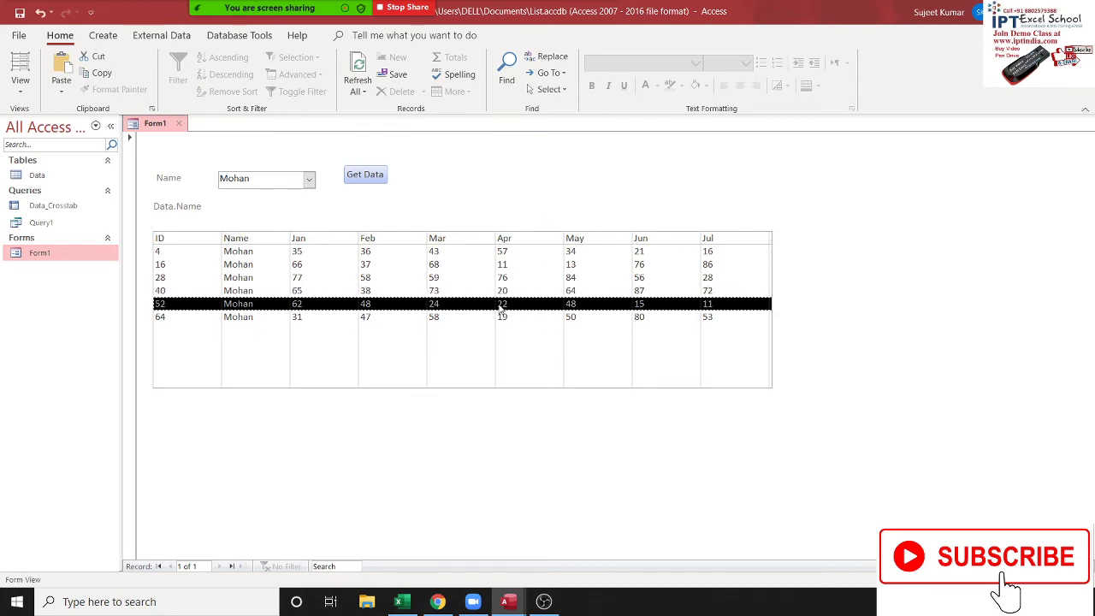
{"action": "key", "text": "alt+F11"}
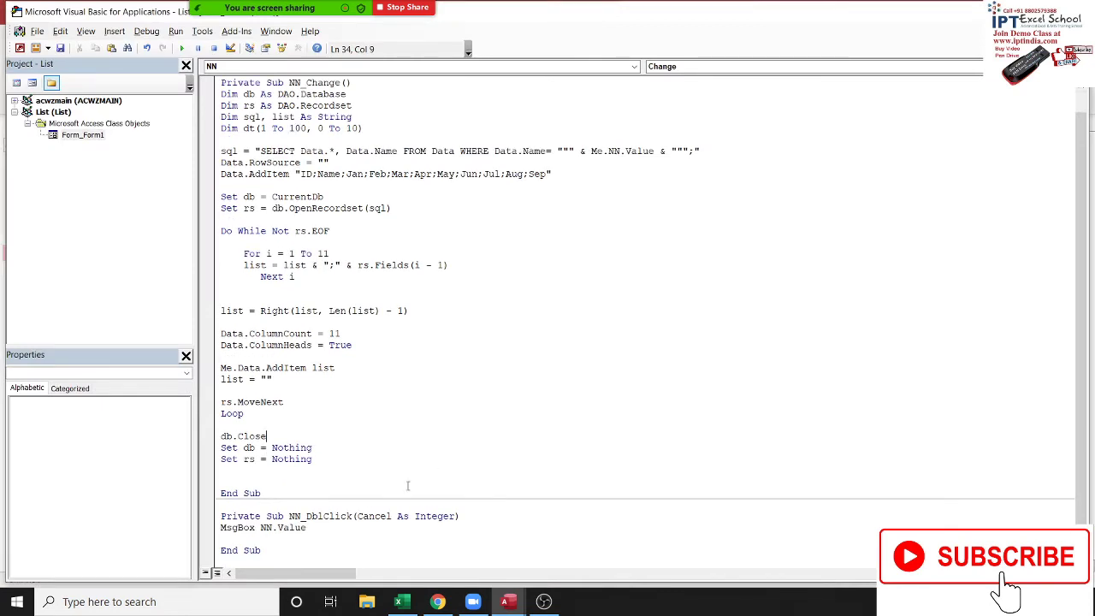
{"action": "left_click", "coordinate": [333, 538]}
{"action": "key", "text": "alt+F11"}
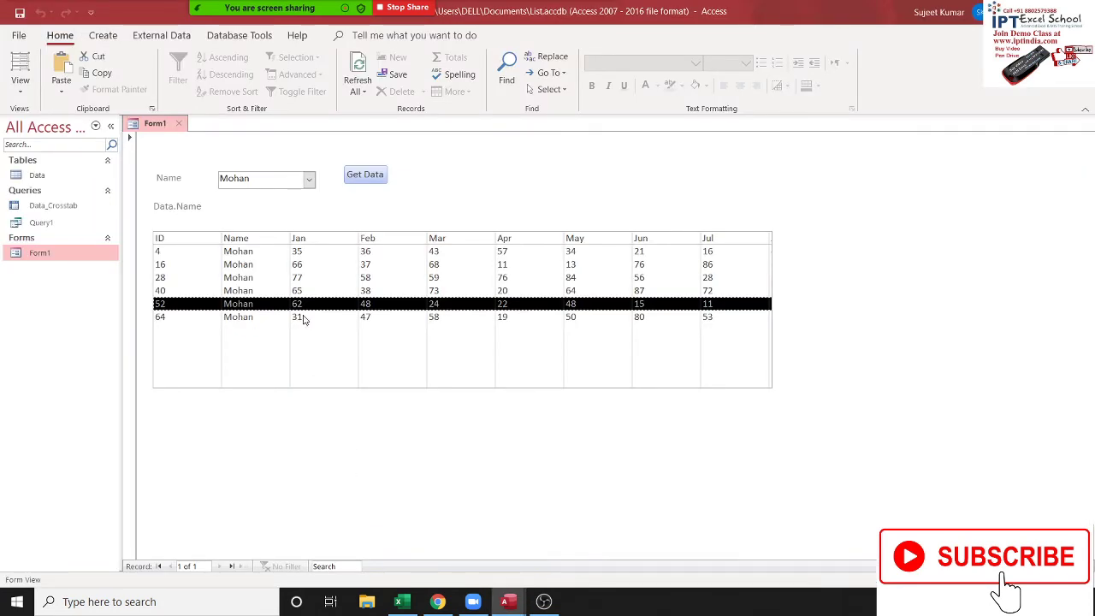
{"action": "left_click", "coordinate": [301, 280]}
{"action": "key", "text": "alt+F11"}
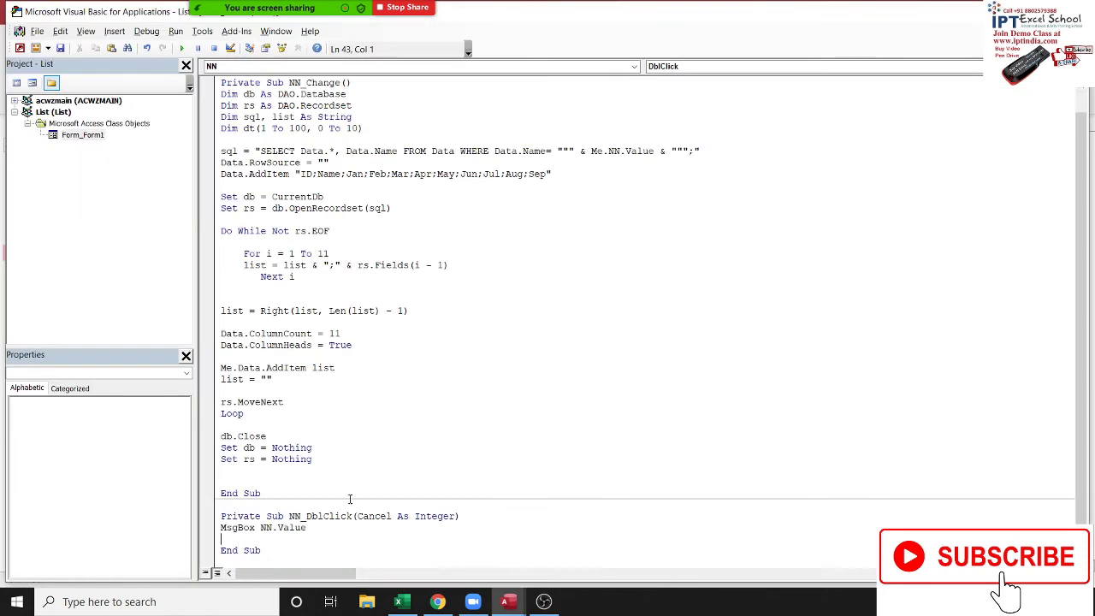
{"action": "key", "text": "alt+F11"}
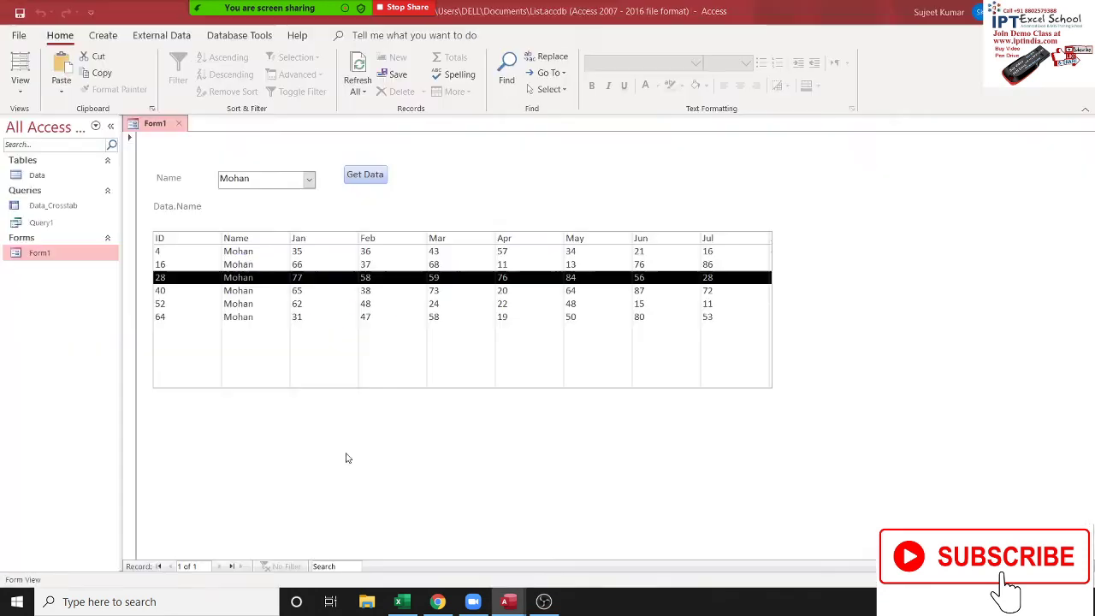
Close and reopen Form1, show Inder's records, and double-click the ID 17 row
{"action": "left_click", "coordinate": [179, 124]}
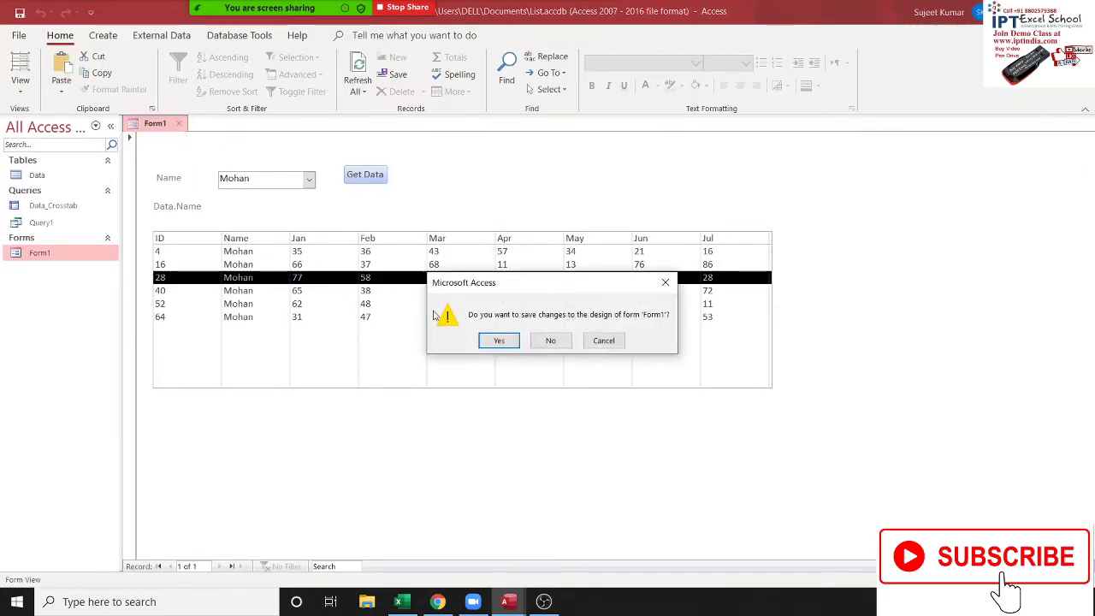
{"action": "left_click", "coordinate": [498, 341]}
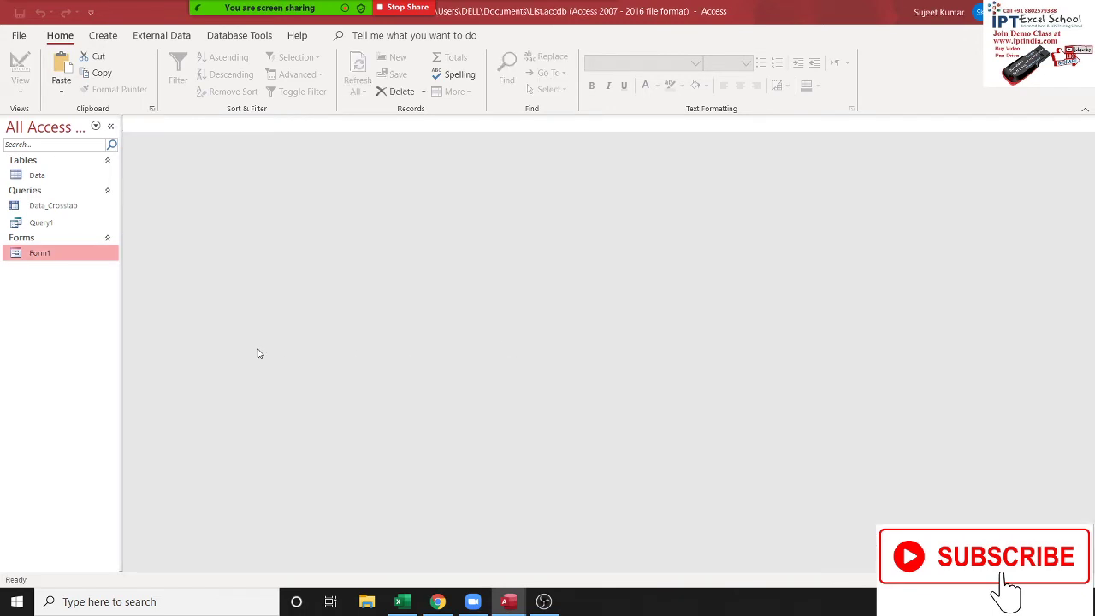
{"action": "double_click", "coordinate": [111, 256]}
{"action": "left_click", "coordinate": [312, 186]}
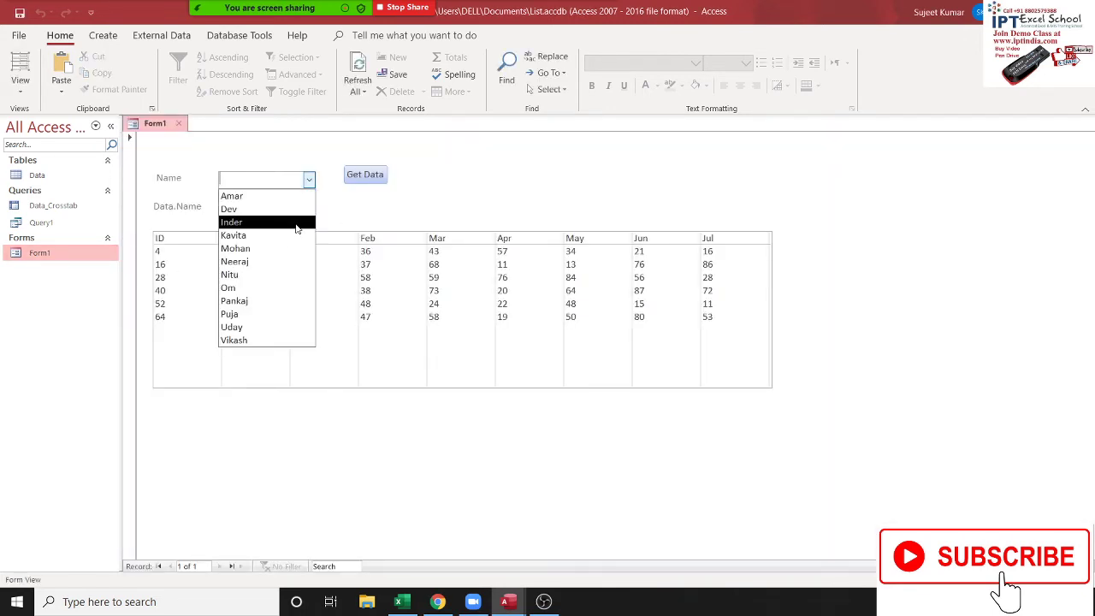
{"action": "left_click", "coordinate": [298, 223]}
{"action": "left_click", "coordinate": [300, 268]}
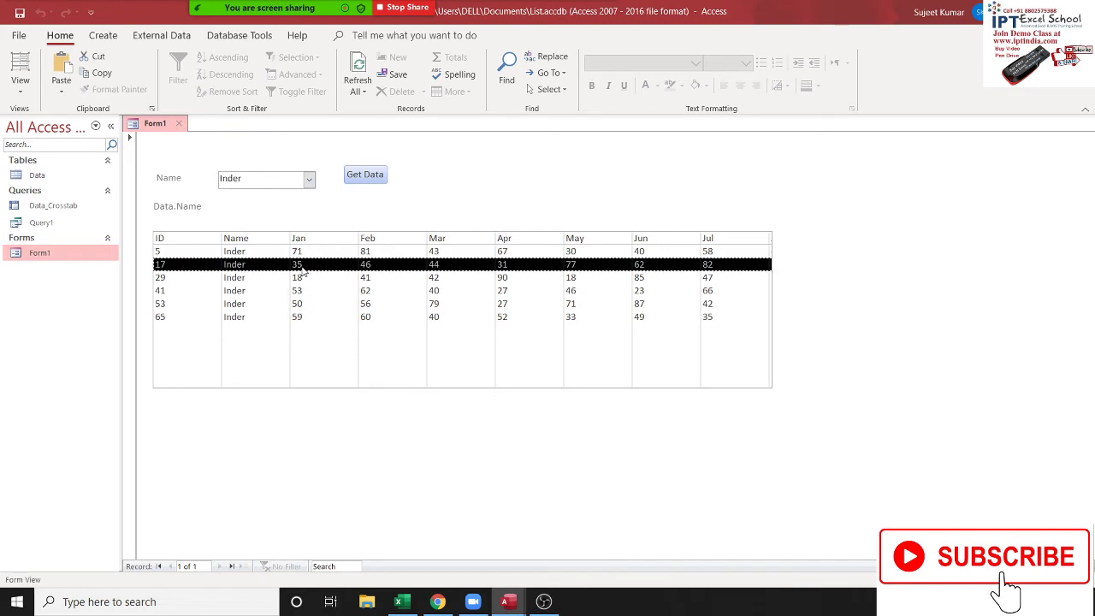
{"action": "double_click", "coordinate": [309, 254]}
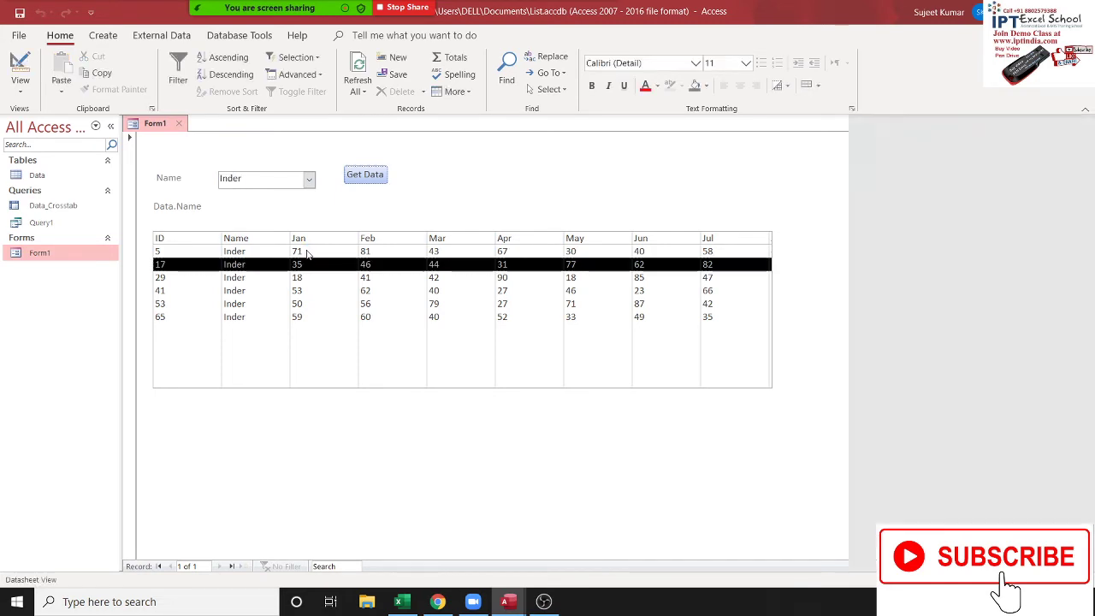
Close the Query1 datasheet, select record ID 53, and close Form1
{"action": "left_click", "coordinate": [247, 123]}
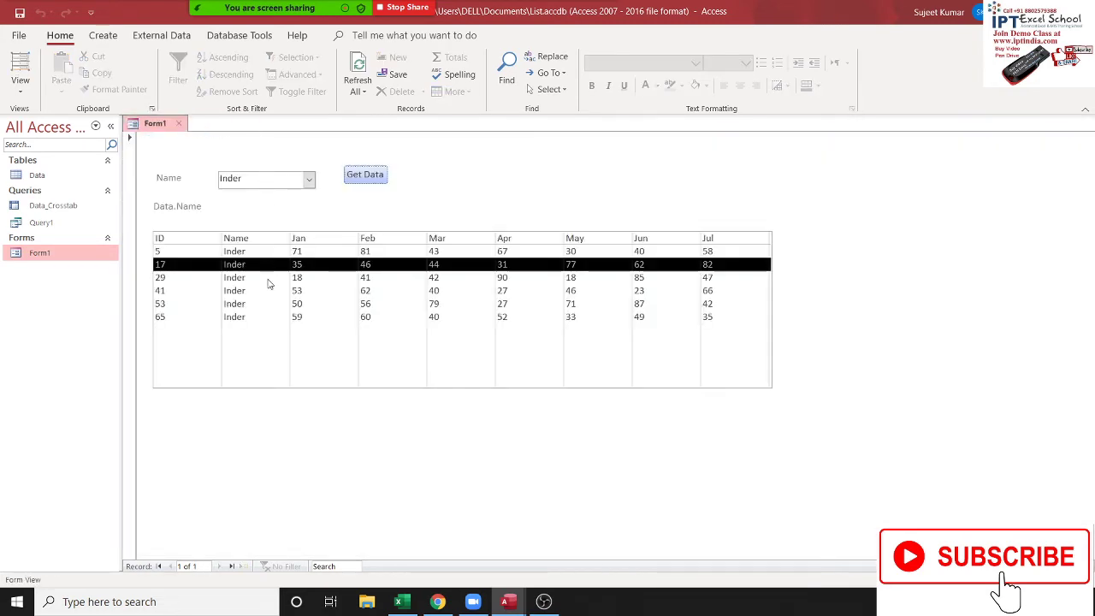
{"action": "left_click", "coordinate": [267, 303]}
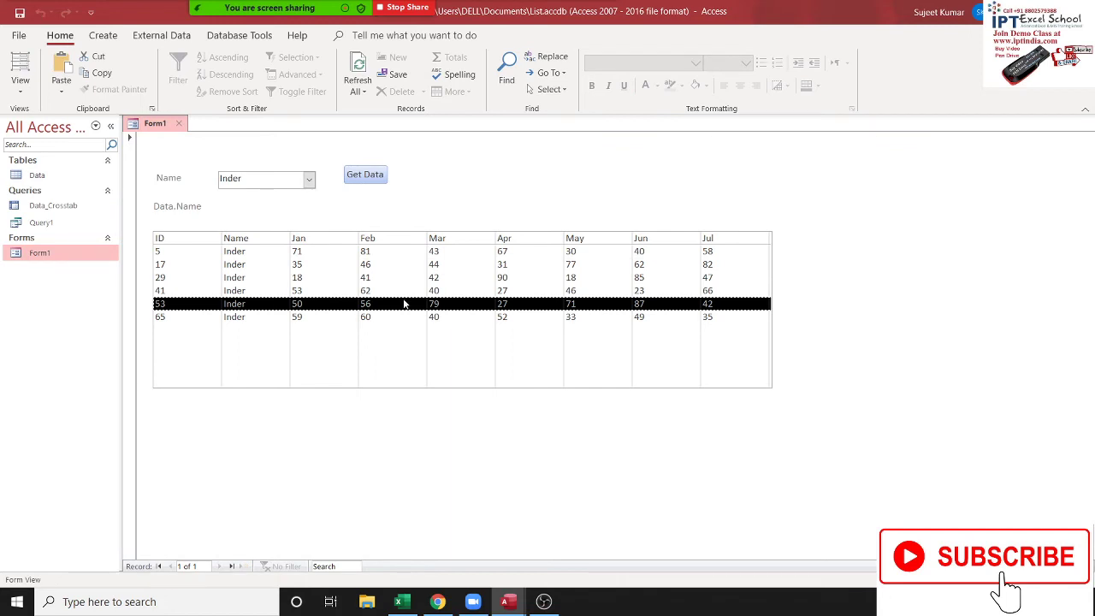
{"action": "key", "text": "alt+F11"}
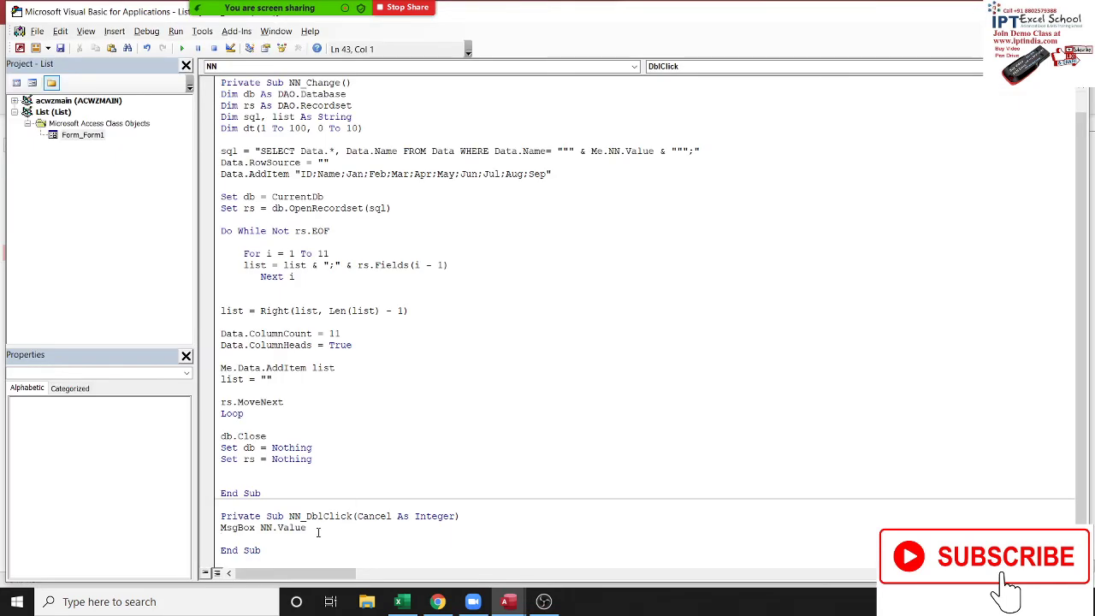
{"action": "key", "text": "alt+F11"}
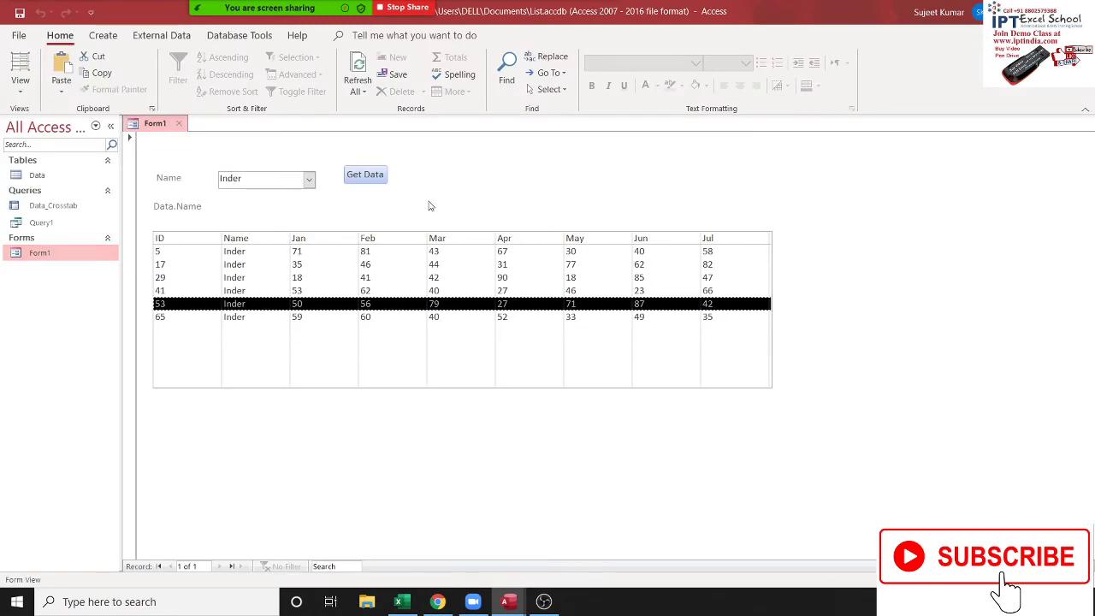
{"action": "left_click", "coordinate": [178, 123]}
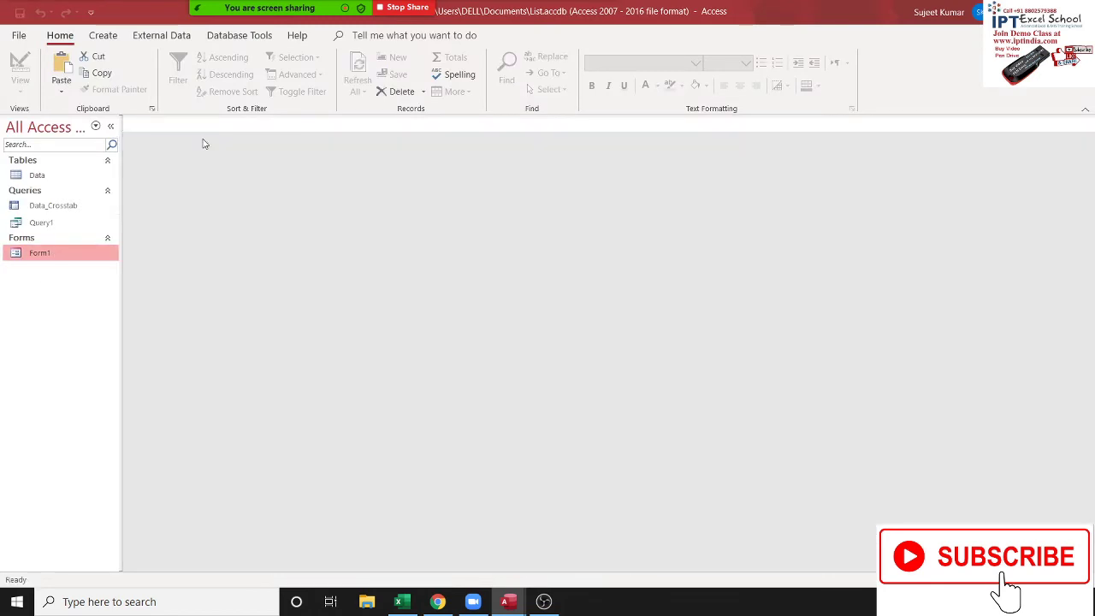
Open Form1 in Design View and choose Code Builder for the Data list box's On Dbl Click event
{"action": "right_click", "coordinate": [62, 253]}
{"action": "left_click", "coordinate": [94, 303]}
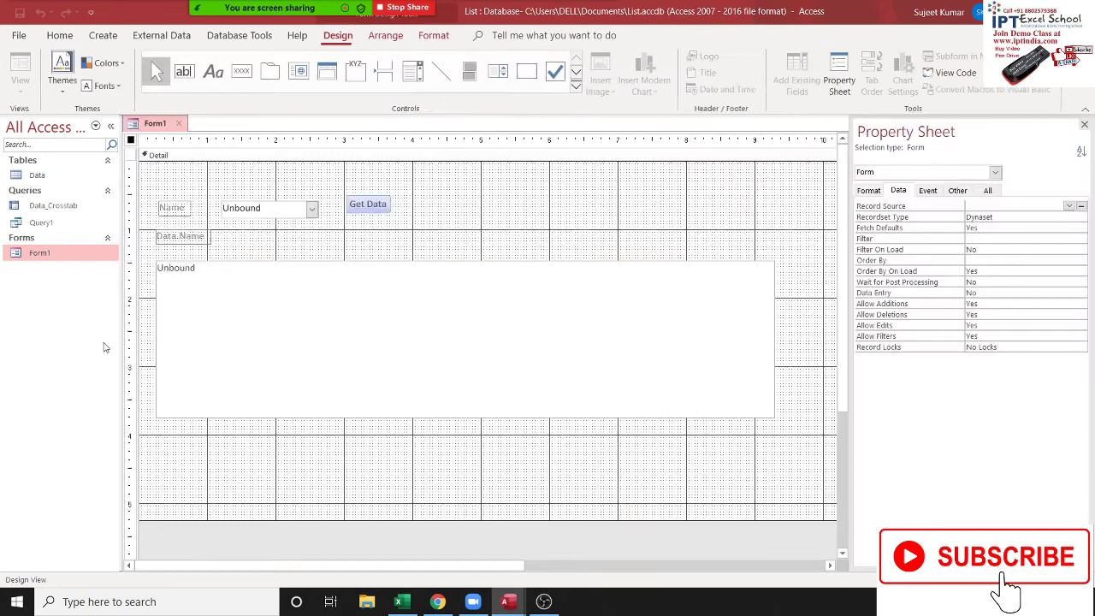
{"action": "left_click", "coordinate": [570, 254]}
{"action": "left_click", "coordinate": [528, 303]}
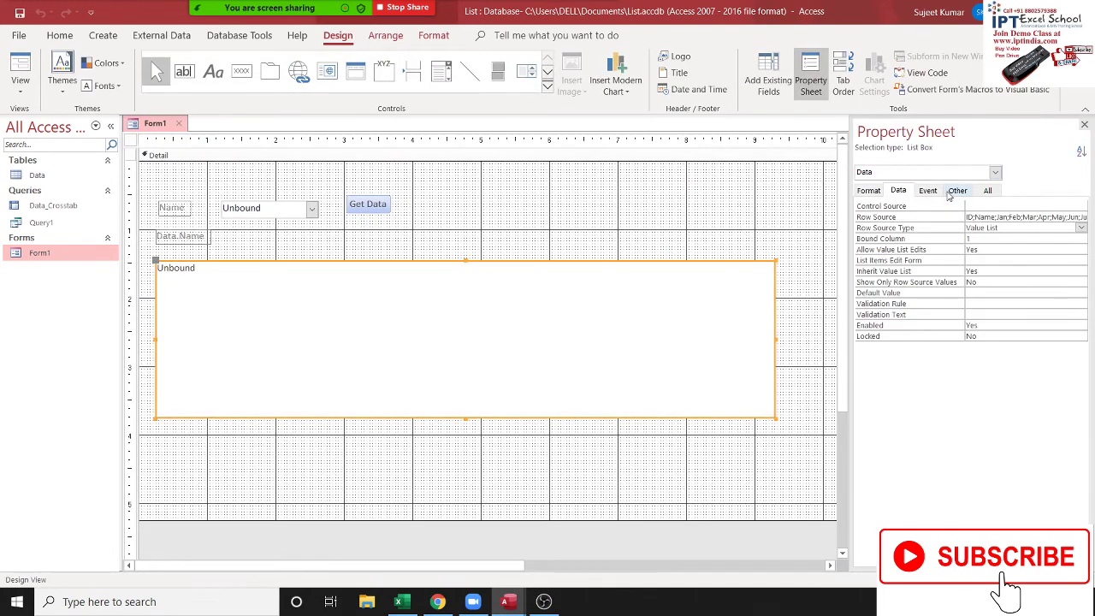
{"action": "left_click", "coordinate": [937, 192]}
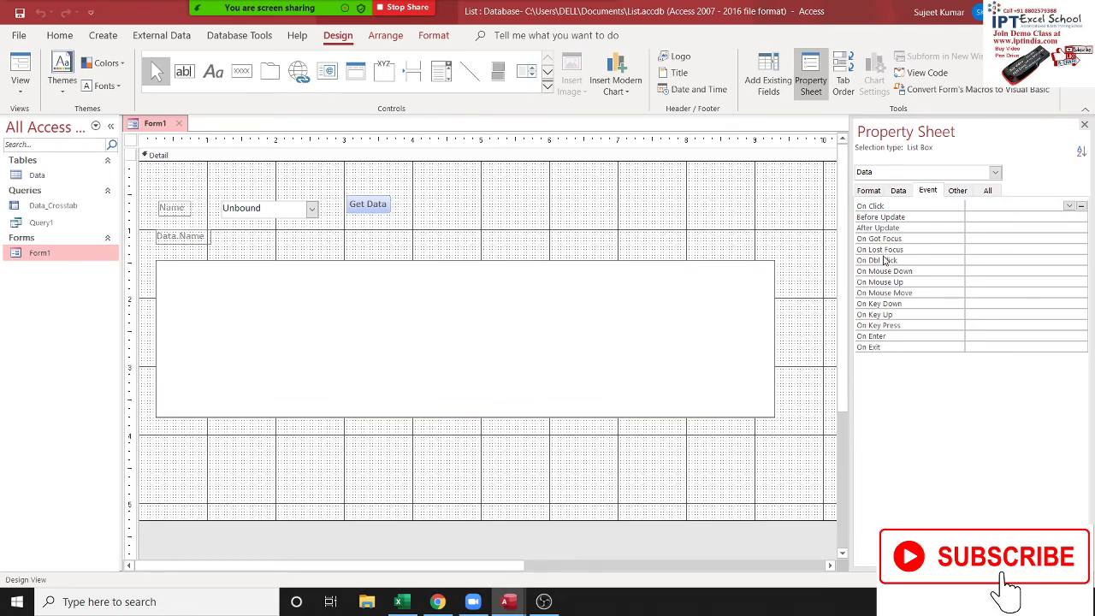
{"action": "left_click", "coordinate": [978, 259]}
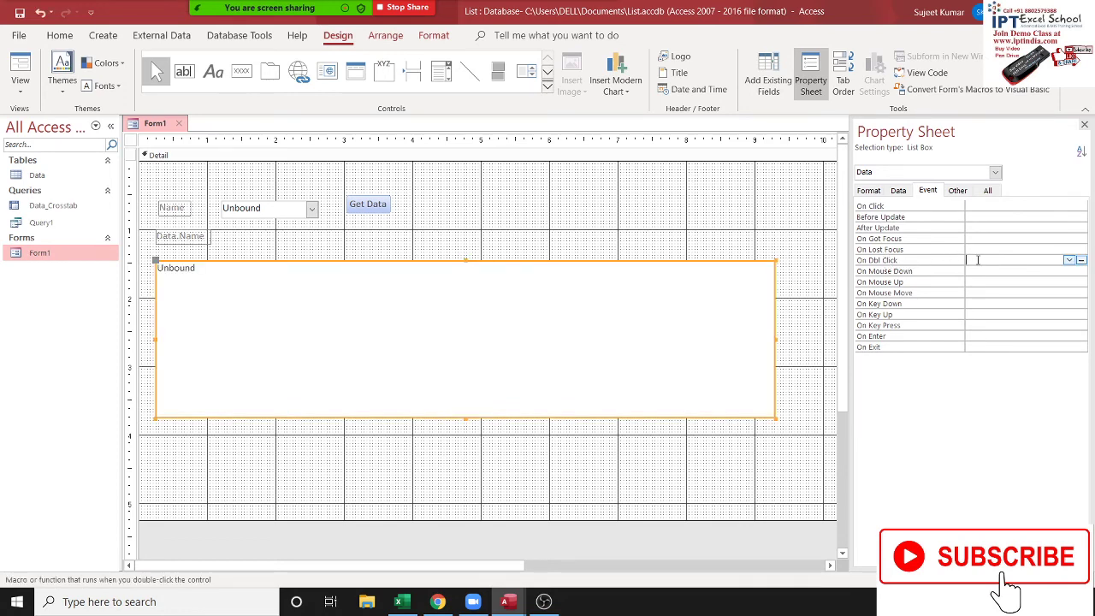
{"action": "left_click", "coordinate": [1080, 261]}
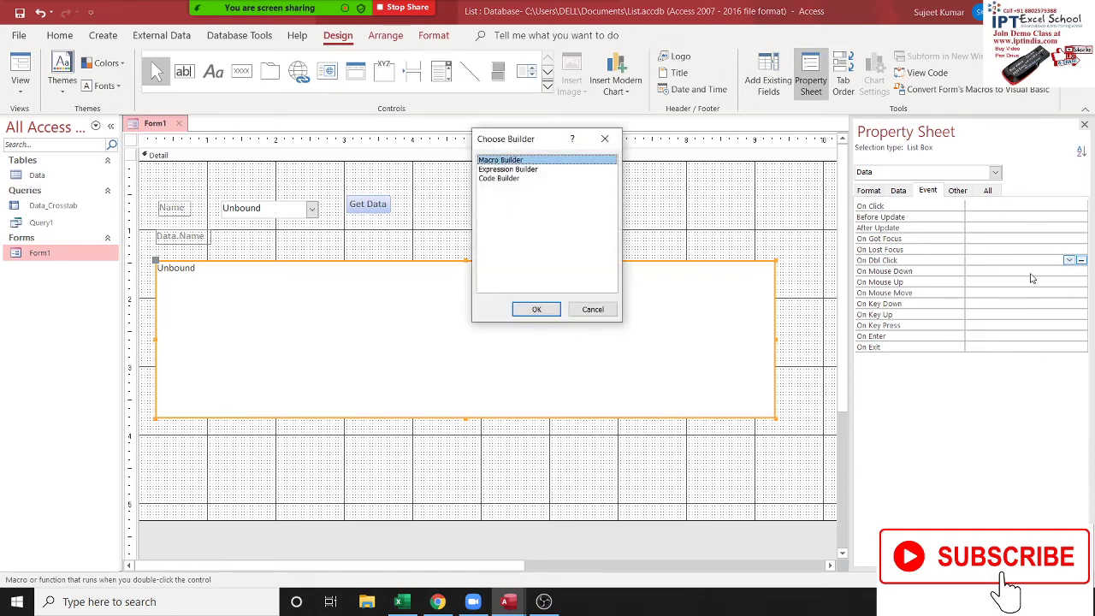
{"action": "left_click", "coordinate": [501, 179]}
{"action": "double_click", "coordinate": [500, 179]}
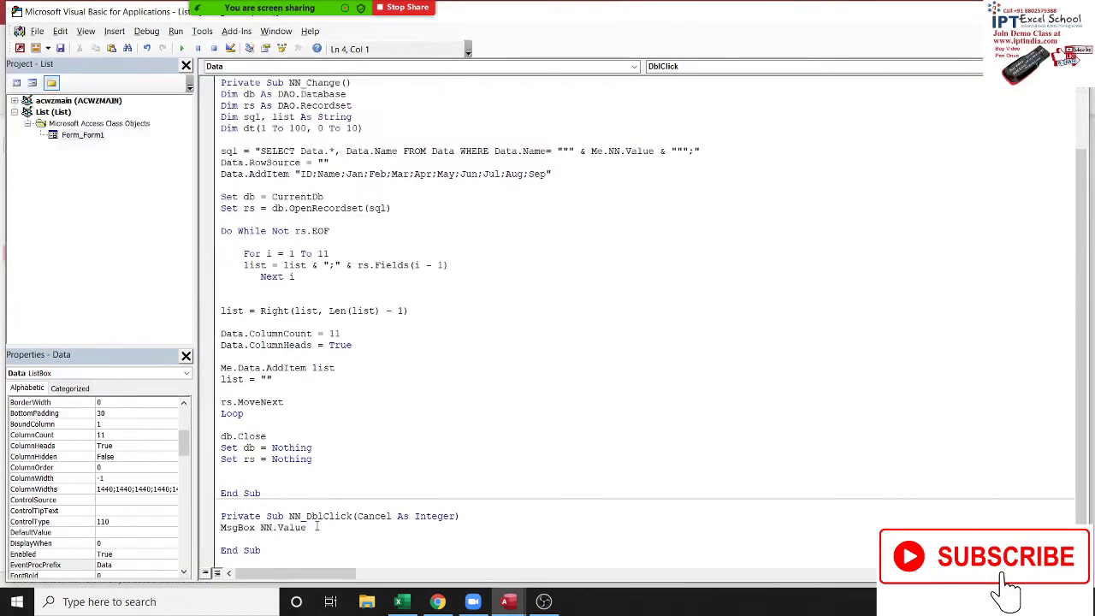
Rename the NN_DblClick procedure to Data_DblClick
{"action": "left_click", "coordinate": [274, 538]}
{"action": "double_click", "coordinate": [299, 516]}
{"action": "left_click", "coordinate": [299, 515]}
{"action": "key", "text": "BackSpace"}
{"action": "key", "text": "BackSpace"}
{"action": "type", "text": "Da"}
{"action": "type", "text": "ta"}
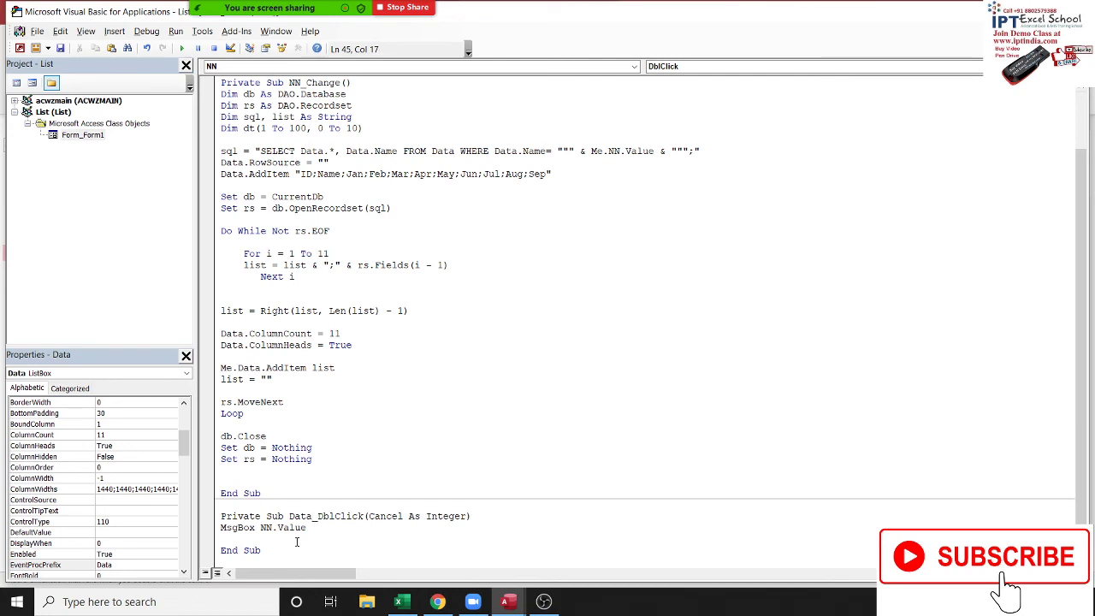
{"action": "left_click", "coordinate": [340, 310]}
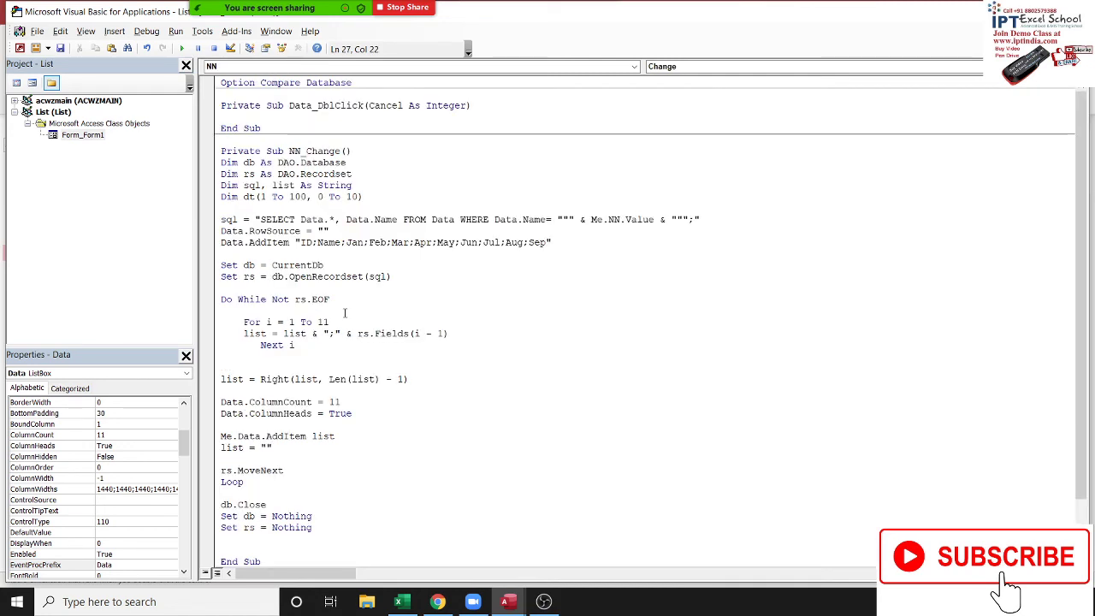
Add MsgBox NN.Value inside the empty Data_DblClick procedure and return to the form design
{"action": "left_click", "coordinate": [257, 118]}
{"action": "key", "text": "Return"}
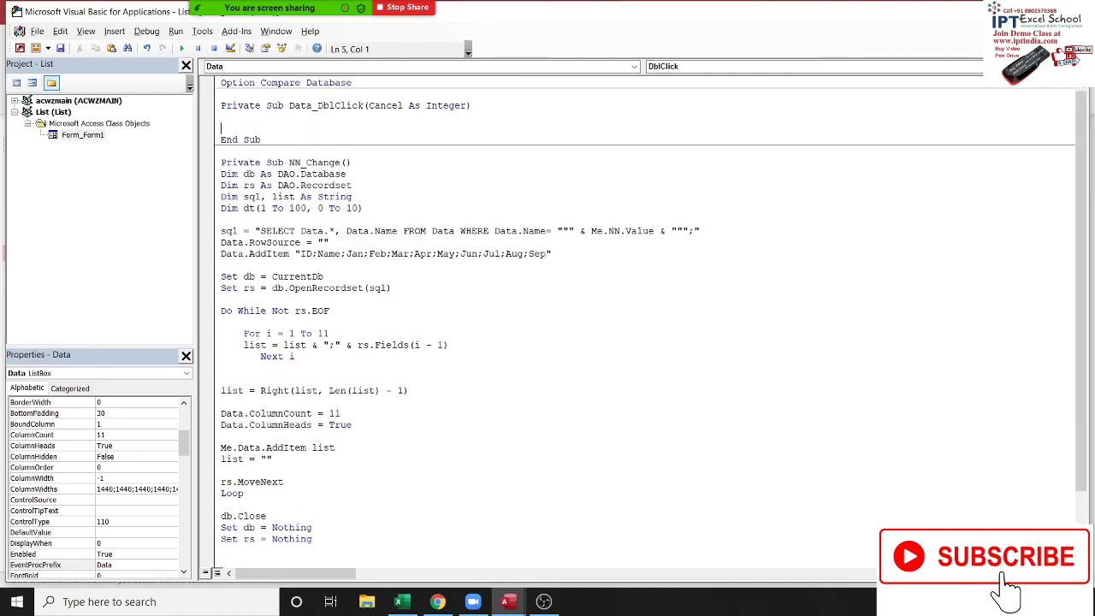
{"action": "type", "text": "msg"}
{"action": "type", "text": "box n"}
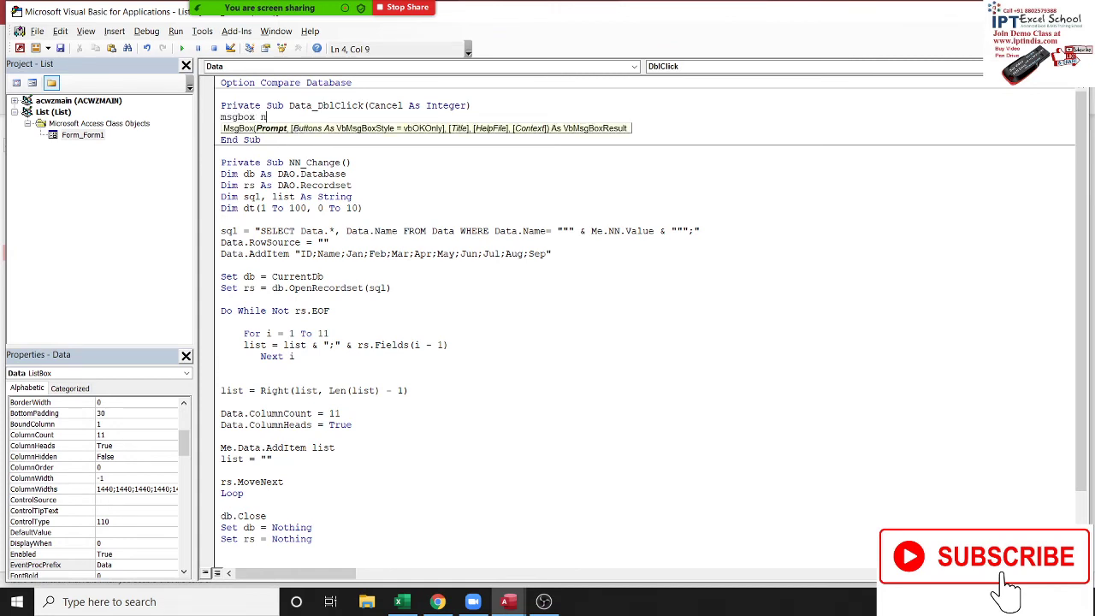
{"action": "type", "text": "n.v"}
{"action": "key", "text": "Down"}
{"action": "key", "text": "Down"}
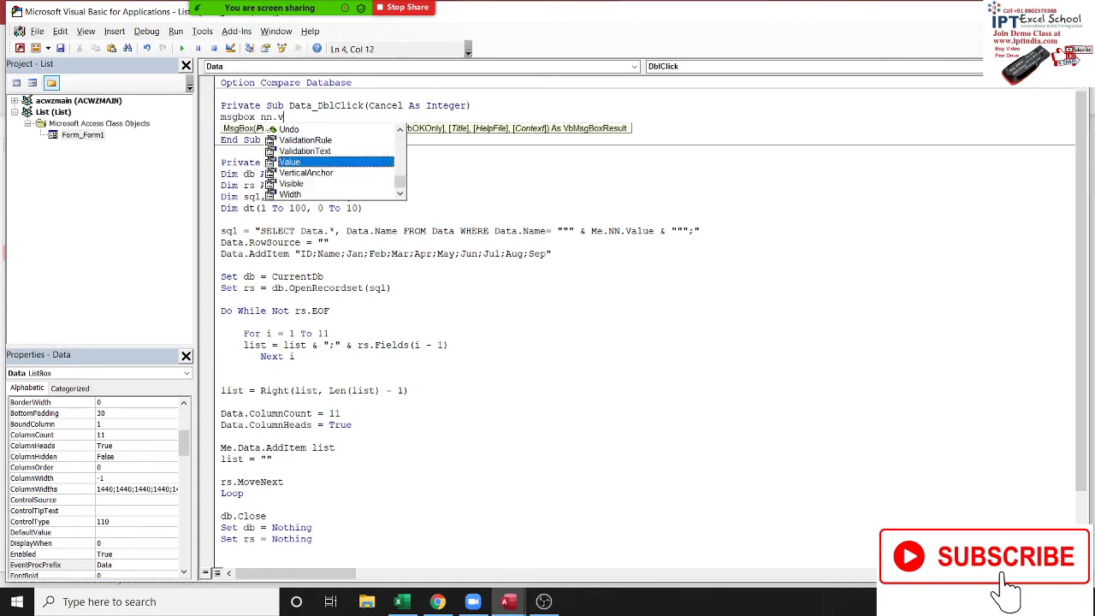
{"action": "key", "text": "Tab"}
{"action": "left_click", "coordinate": [354, 173]}
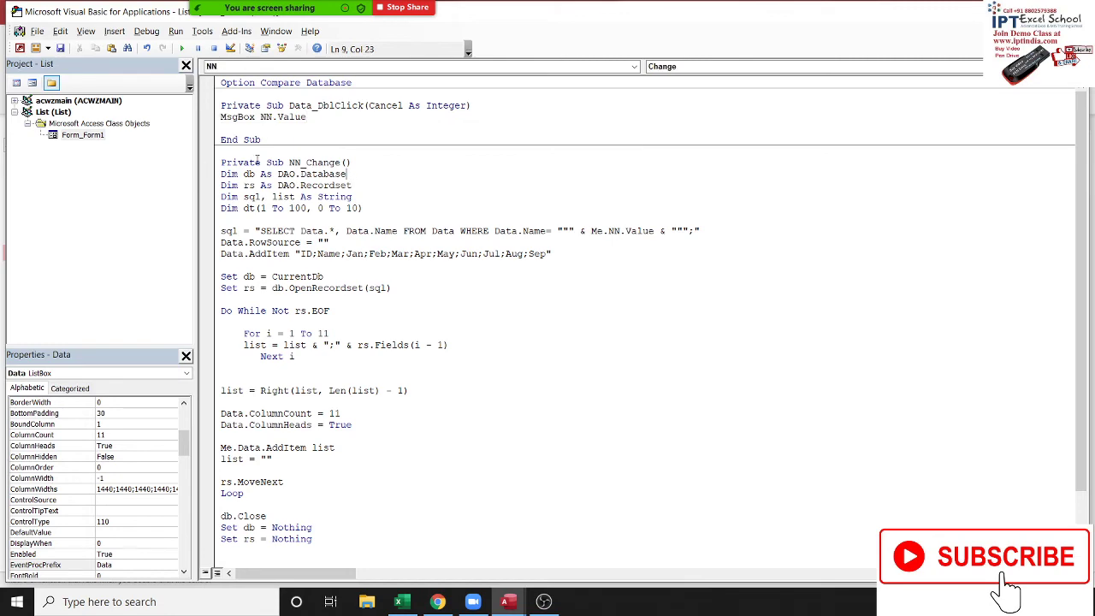
{"action": "key", "text": "alt+F11"}
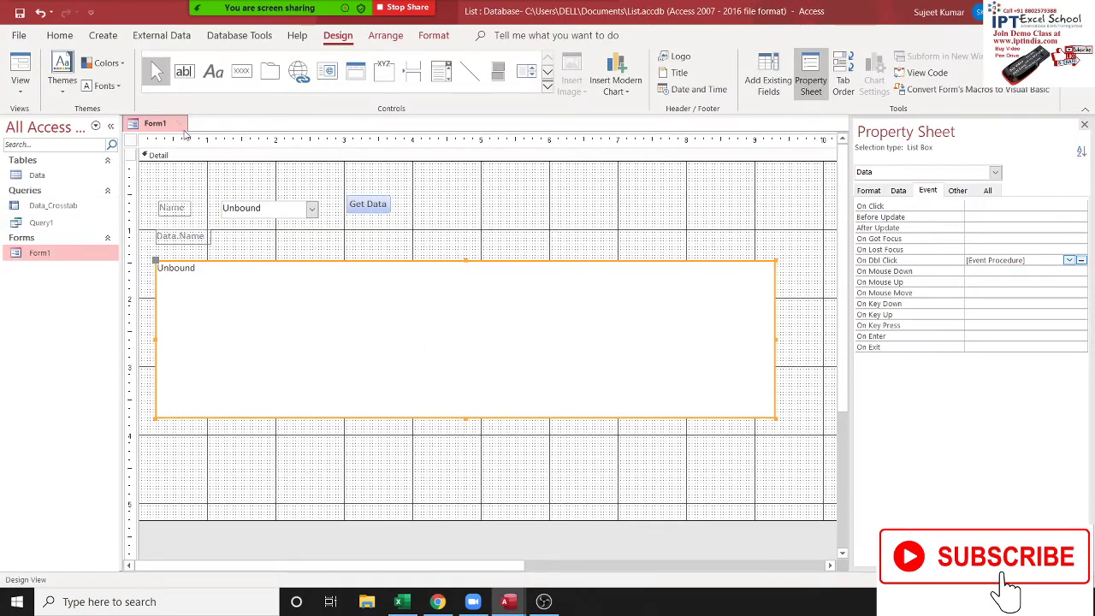
Save Form1 and run it, then pick a record row and dismiss the On Click error
{"action": "left_click", "coordinate": [179, 123]}
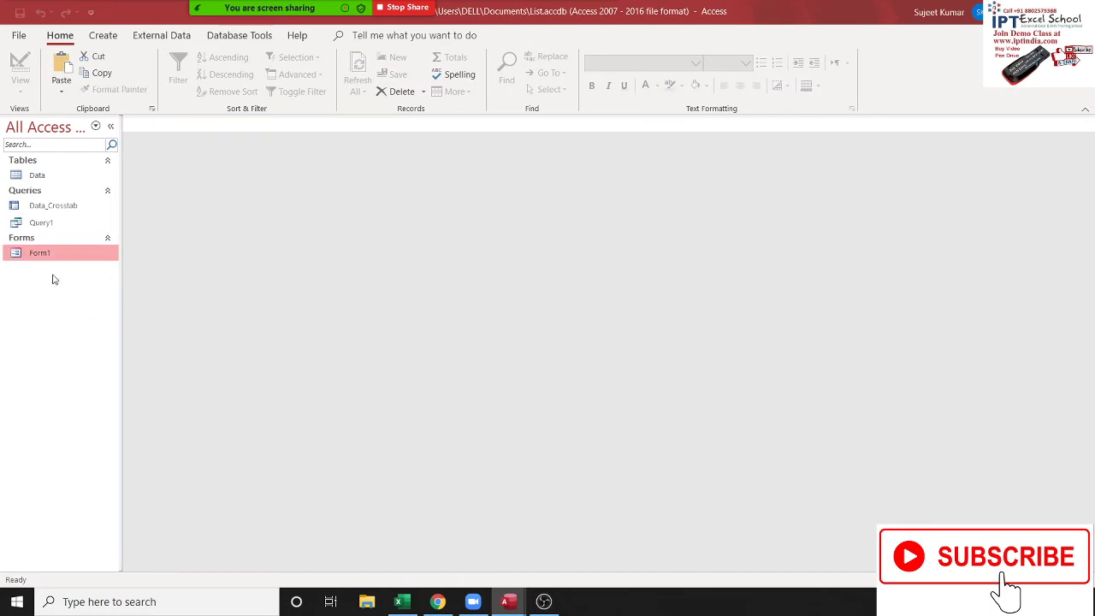
{"action": "double_click", "coordinate": [59, 253]}
{"action": "left_click", "coordinate": [276, 283]}
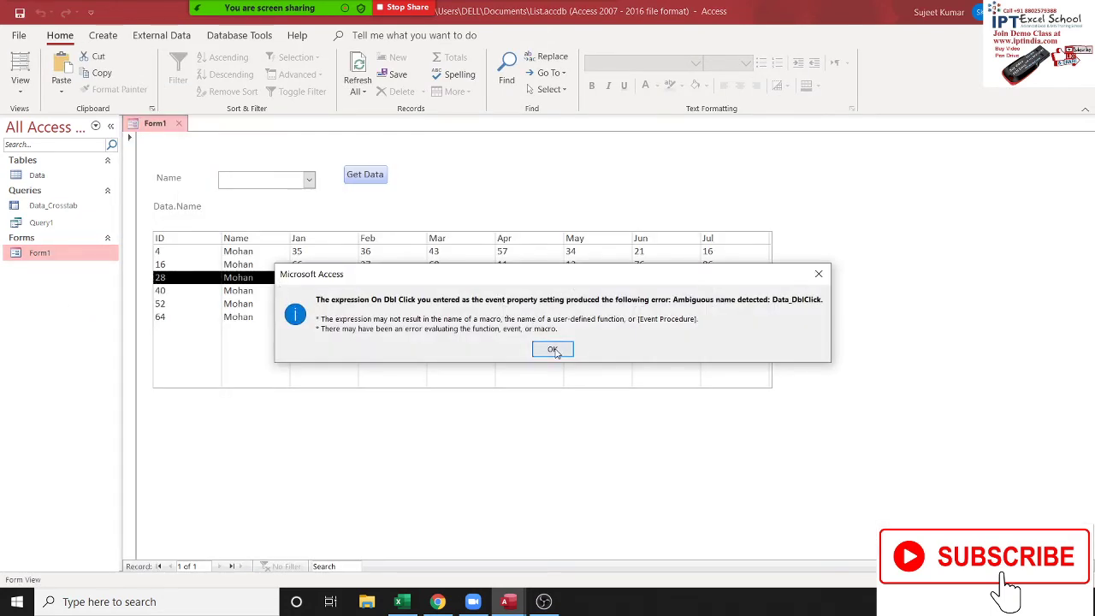
{"action": "left_click", "coordinate": [554, 350]}
Double-click row 52, dismiss the 'Ambiguous name detected: Data_DblClick' error, and go back to the code
{"action": "double_click", "coordinate": [391, 304]}
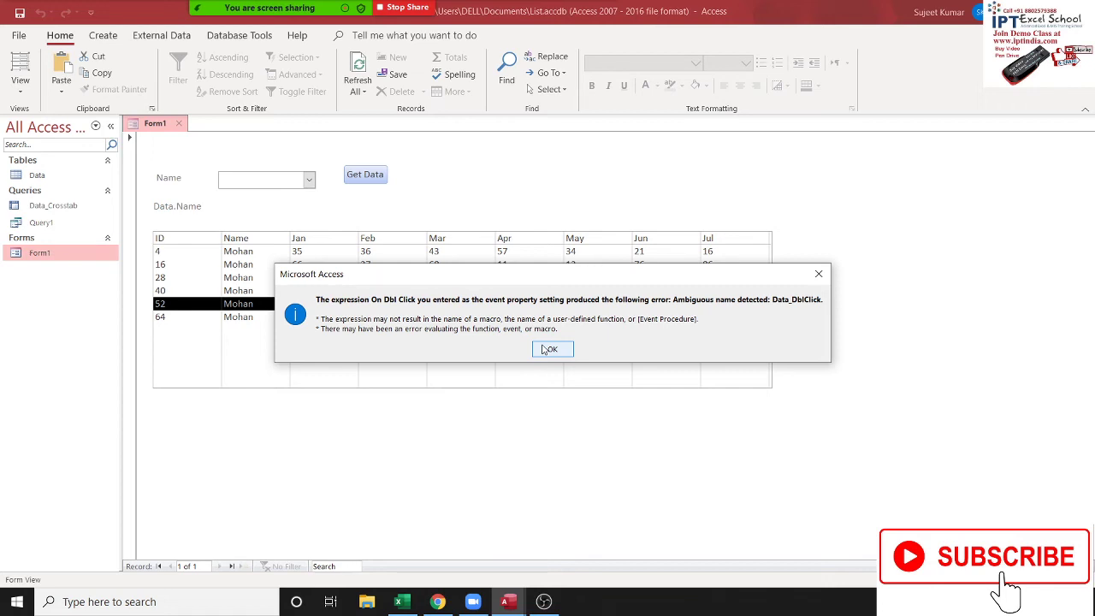
{"action": "left_click", "coordinate": [544, 350]}
{"action": "key", "text": "alt+Tab"}
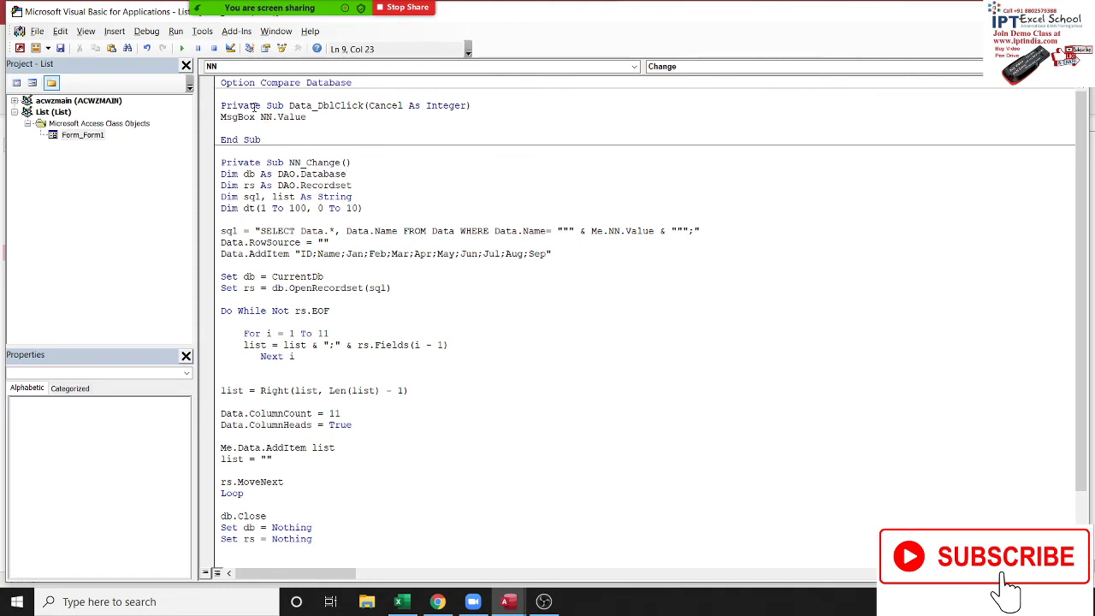
Add an empty Click procedure for the Data list box from the event dropdown
{"action": "left_click", "coordinate": [396, 125]}
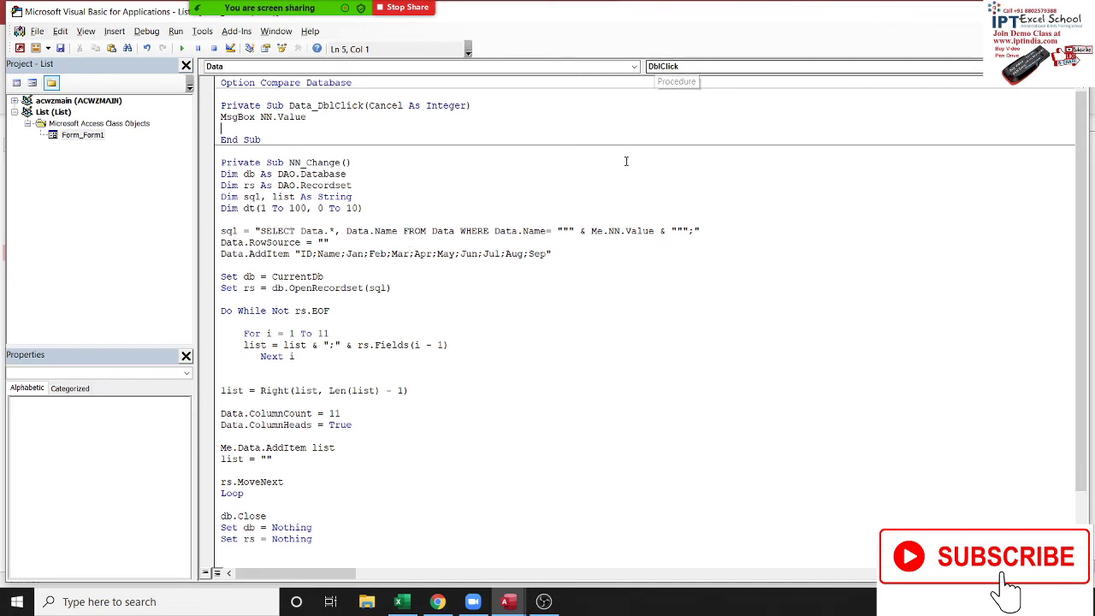
{"action": "scroll", "coordinate": [623, 164], "scroll_direction": "down", "scroll_amount": 2}
{"action": "scroll", "coordinate": [623, 171], "scroll_direction": "up", "scroll_amount": 1}
{"action": "scroll", "coordinate": [638, 129], "scroll_direction": "up", "scroll_amount": 1}
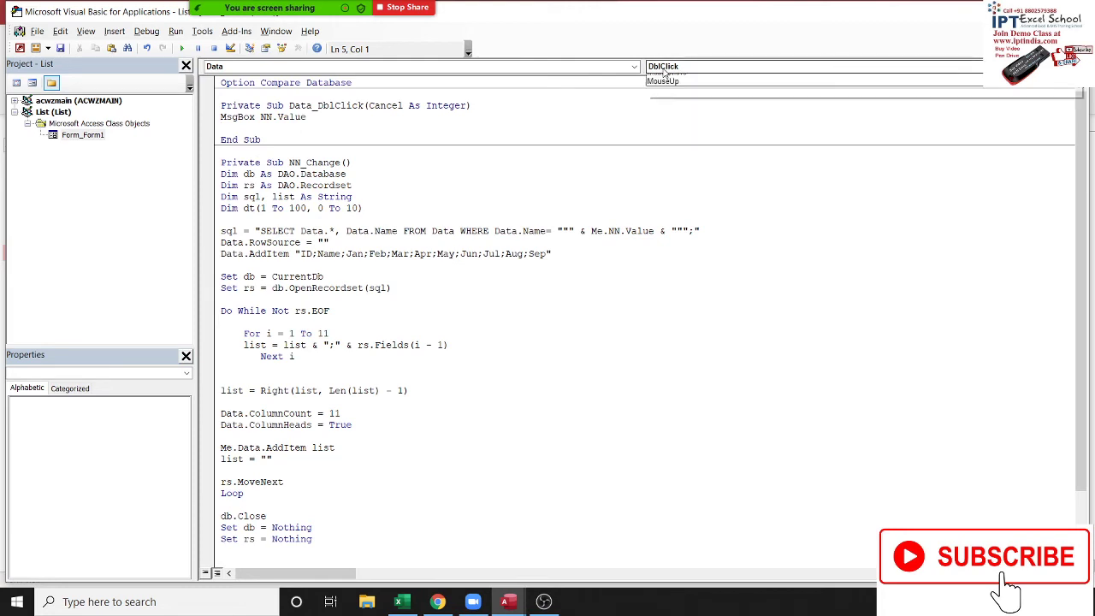
{"action": "left_click", "coordinate": [664, 68]}
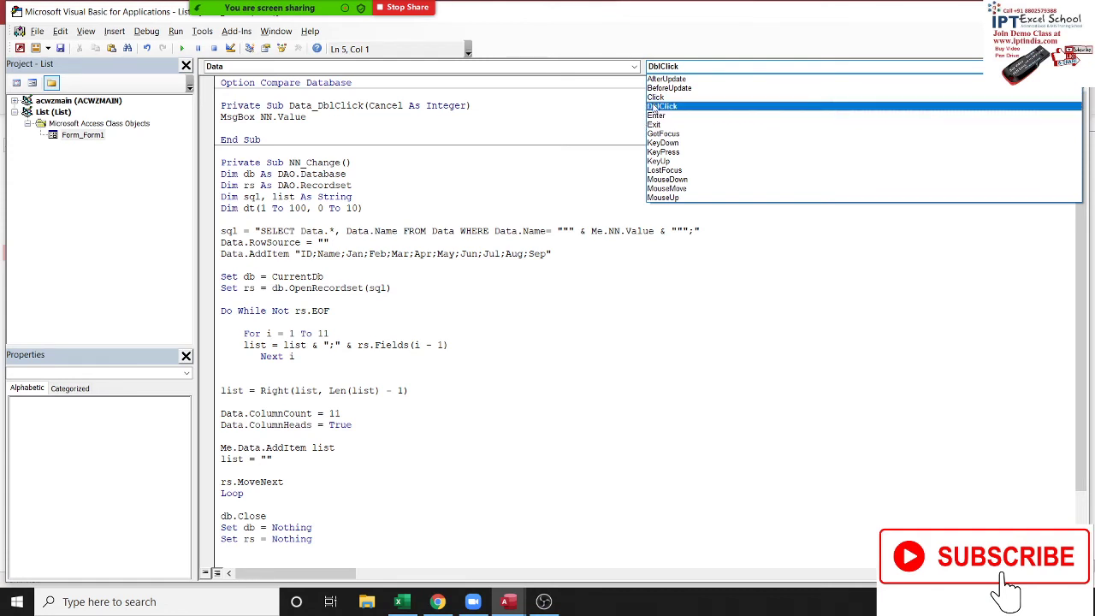
{"action": "left_click", "coordinate": [656, 96]}
Change the MsgBox line from NN.Value to Data.Value and return to the form
{"action": "left_click", "coordinate": [310, 163]}
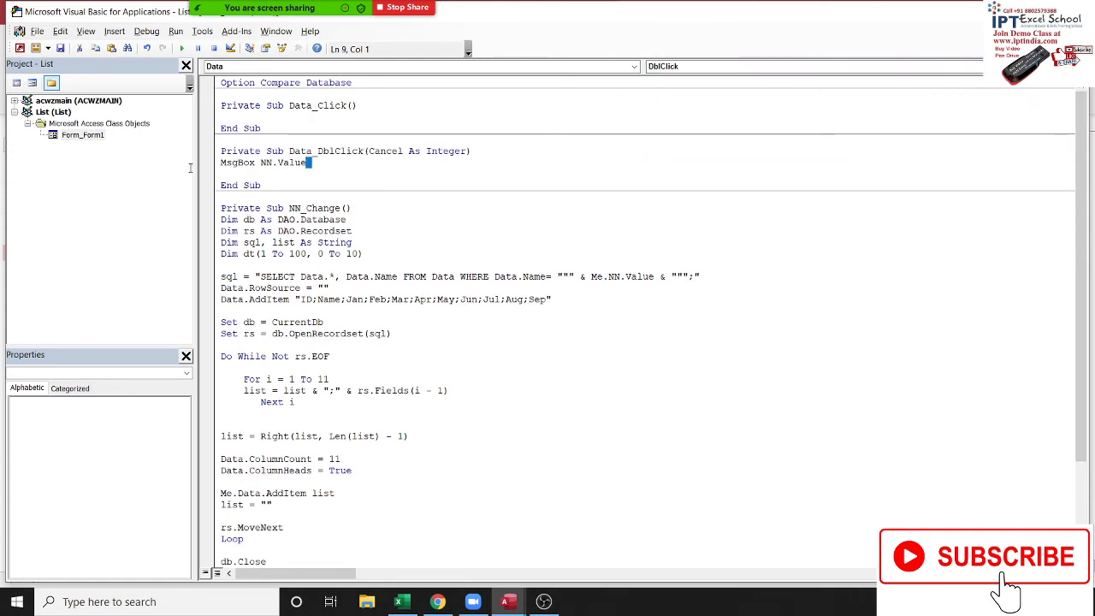
{"action": "left_click", "coordinate": [214, 163], "text": "shift"}
{"action": "left_click", "coordinate": [306, 127]}
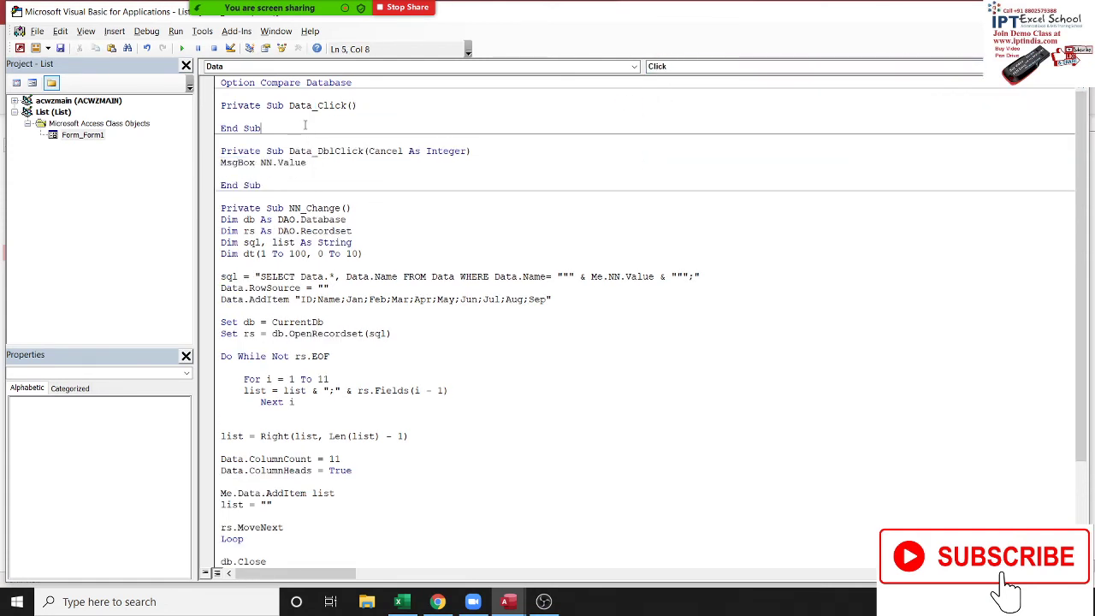
{"action": "double_click", "coordinate": [302, 163]}
{"action": "left_click", "coordinate": [271, 162]}
{"action": "double_click", "coordinate": [269, 162]}
{"action": "type", "text": "data"}
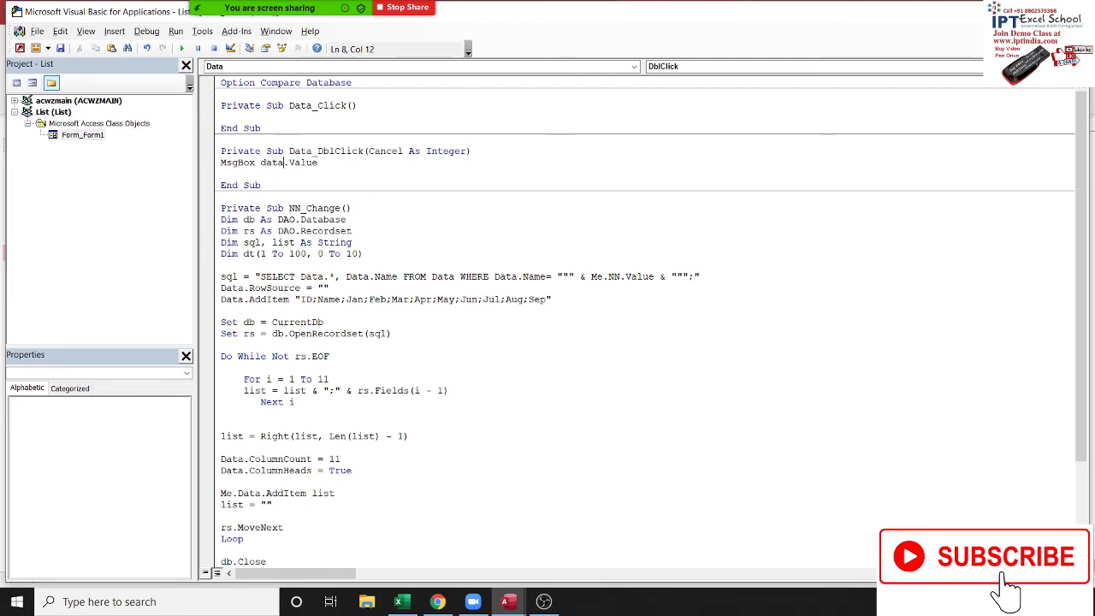
{"action": "left_click", "coordinate": [325, 181]}
{"action": "key", "text": "alt+F11"}
Click record rows, including rows 52 and 64, dismissing the ambiguous-name error each time
{"action": "left_click", "coordinate": [341, 270]}
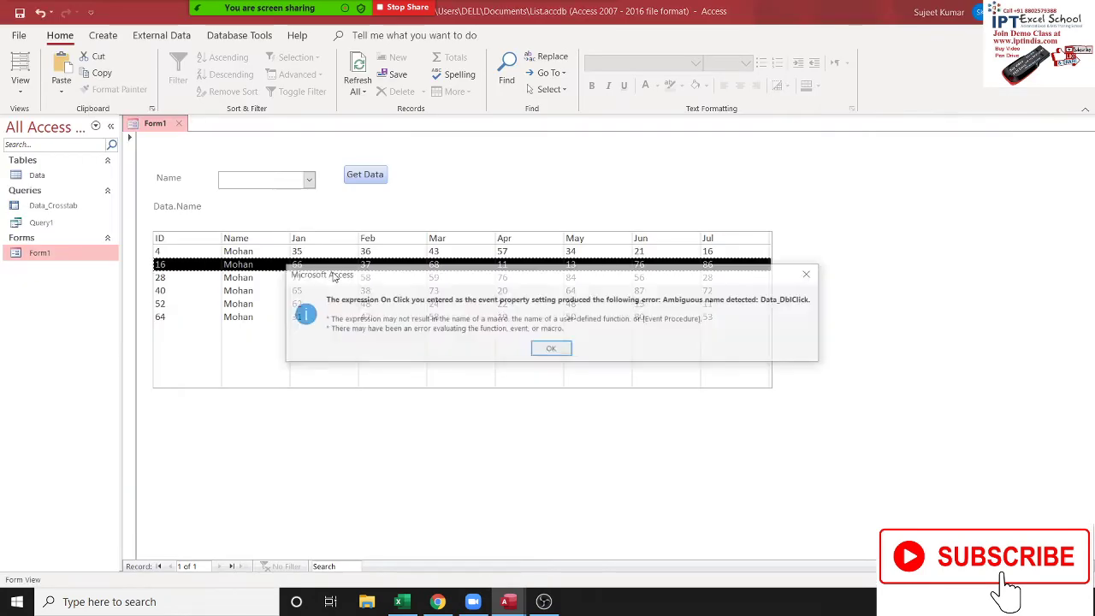
{"action": "left_click", "coordinate": [535, 350]}
{"action": "left_click", "coordinate": [417, 304]}
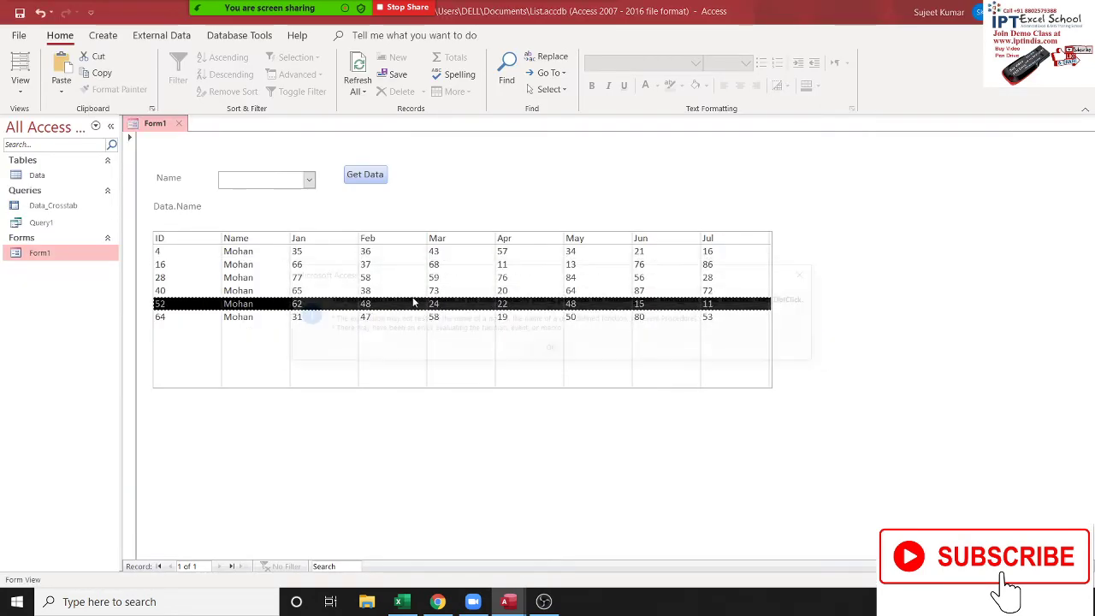
{"action": "left_click", "coordinate": [549, 350]}
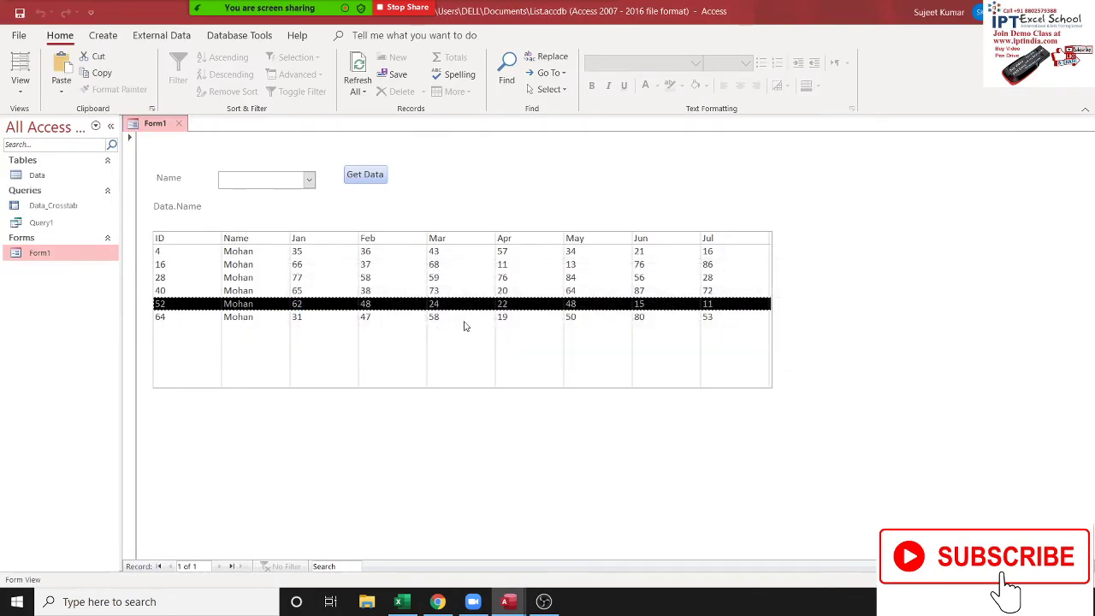
{"action": "left_click", "coordinate": [404, 322]}
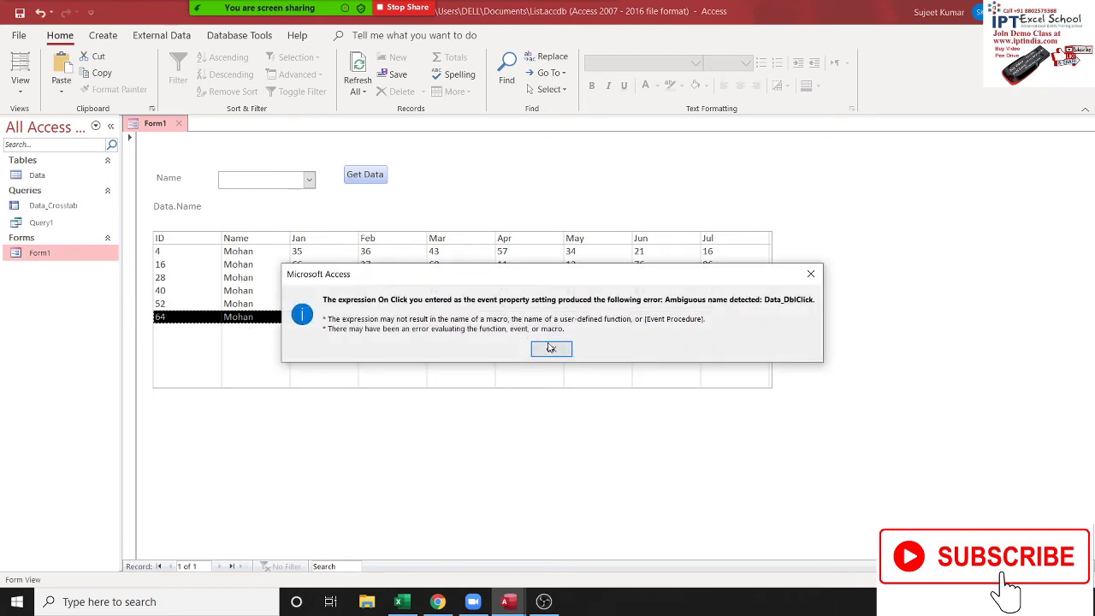
{"action": "left_click", "coordinate": [543, 346]}
Pick Inder, then another name, in the Name combo, dismiss the errors, and open the code module
{"action": "left_click", "coordinate": [308, 179]}
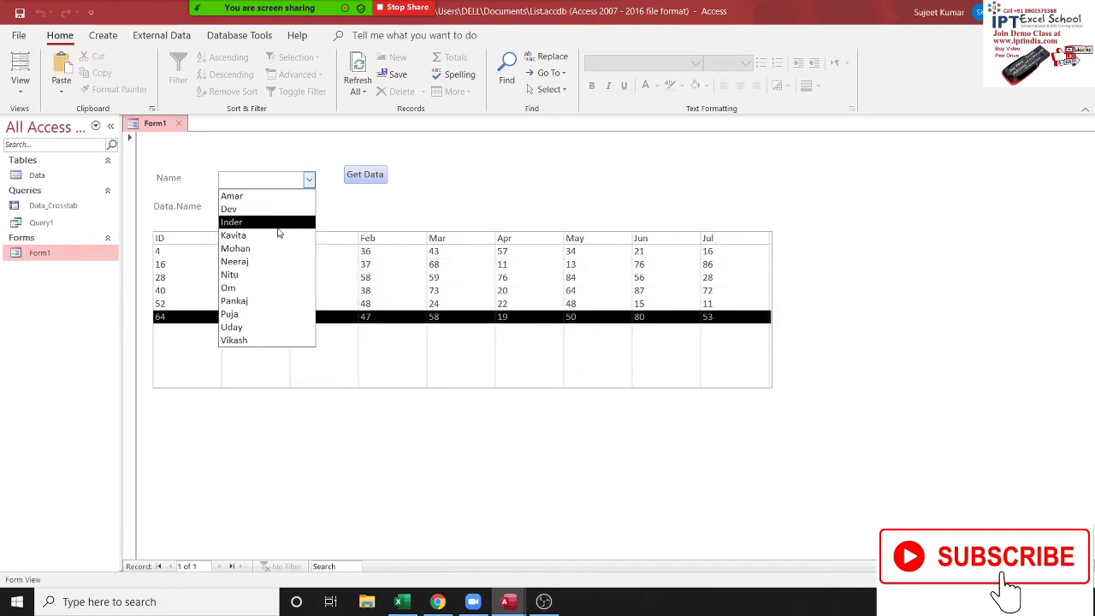
{"action": "left_click", "coordinate": [276, 232]}
{"action": "left_click", "coordinate": [552, 349]}
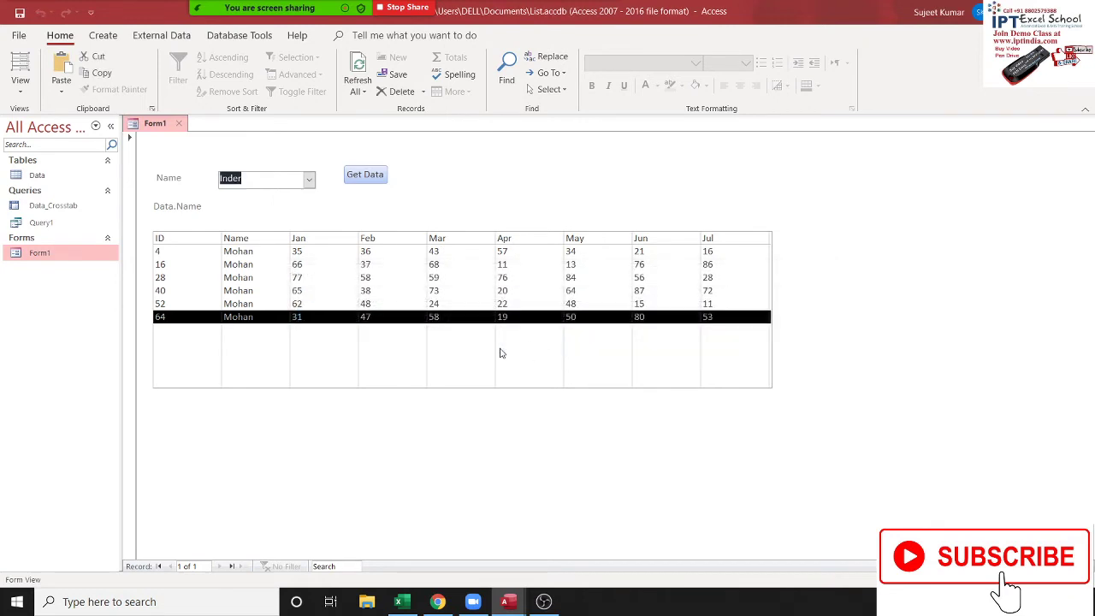
{"action": "left_click", "coordinate": [308, 180]}
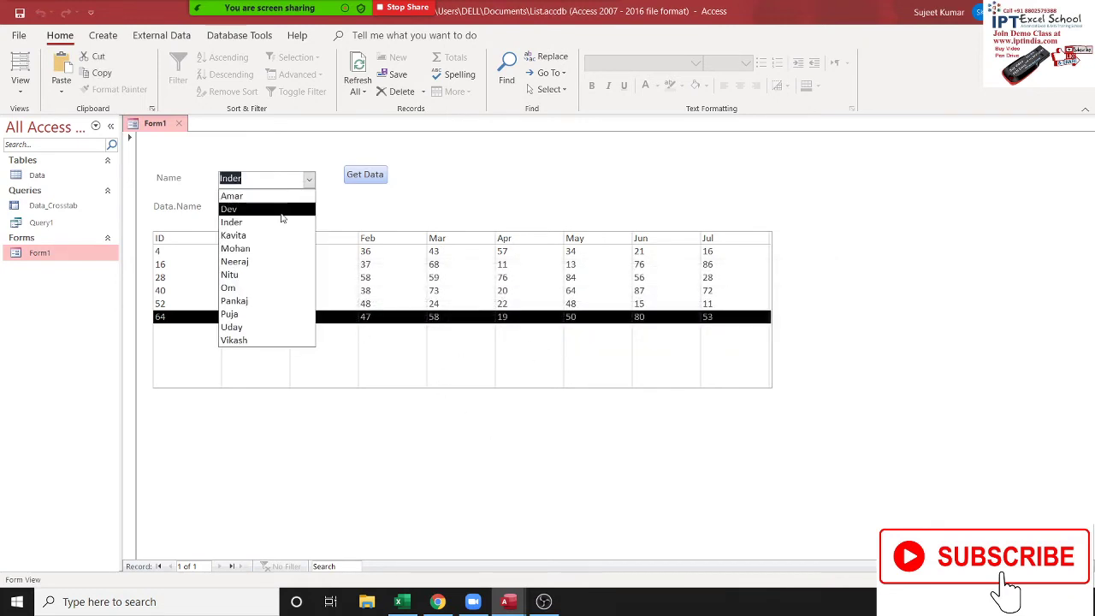
{"action": "left_click", "coordinate": [272, 236]}
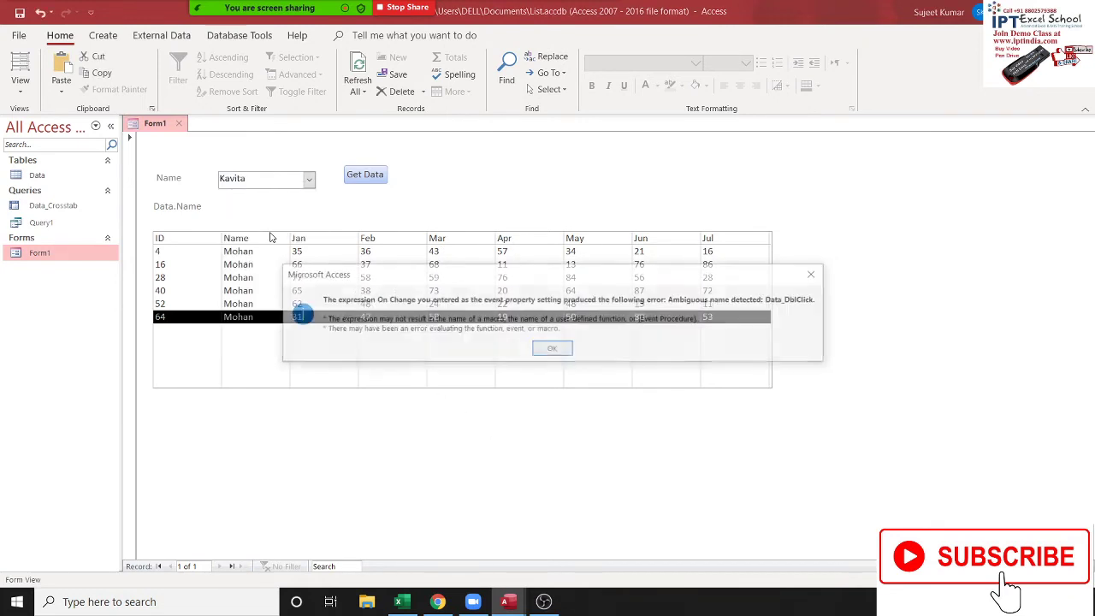
{"action": "left_click", "coordinate": [535, 350]}
{"action": "key", "text": "alt+F11"}
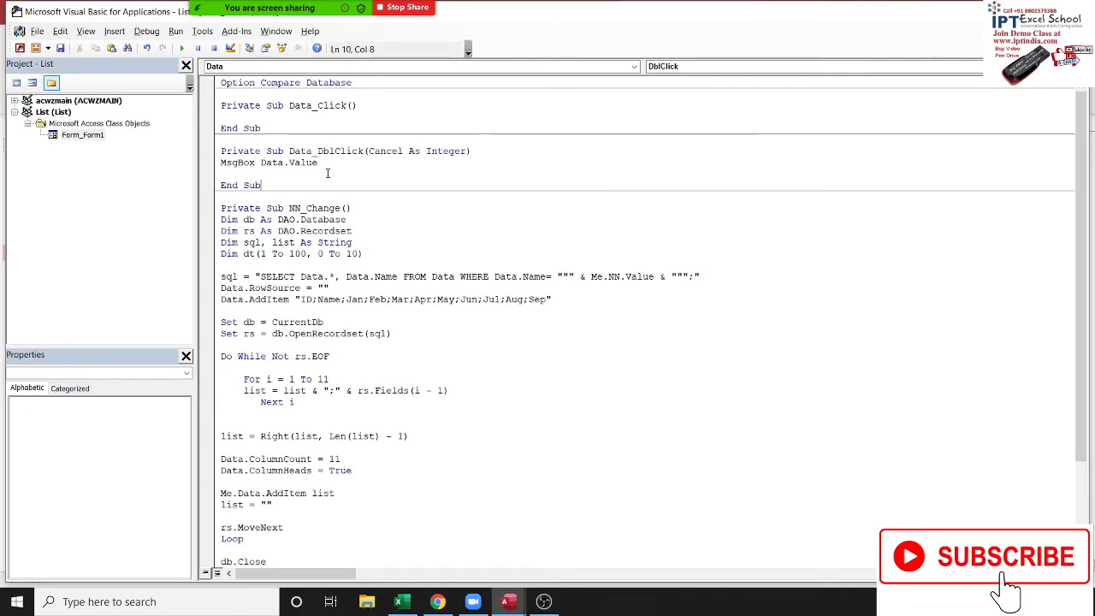
Delete the empty Data_Click procedure and the duplicate Data_DblClick procedure at the end
{"action": "left_click_drag", "start_coordinate": [266, 140], "coordinate": [221, 103]}
{"action": "key", "text": "Delete"}
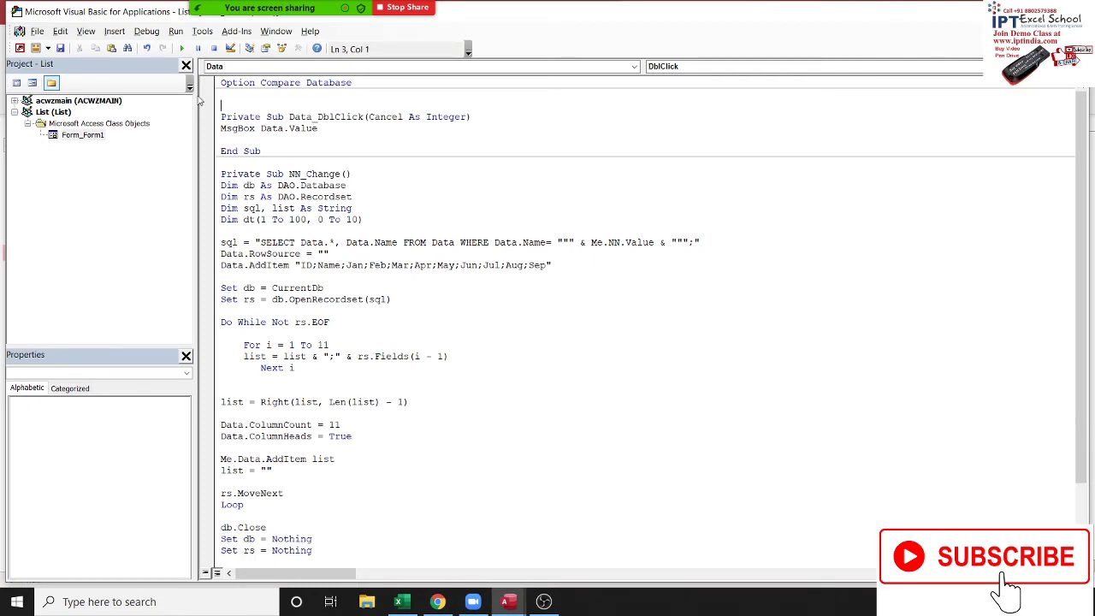
{"action": "scroll", "coordinate": [280, 459], "scroll_direction": "down", "scroll_amount": 3}
{"action": "left_click_drag", "start_coordinate": [268, 552], "coordinate": [206, 514]}
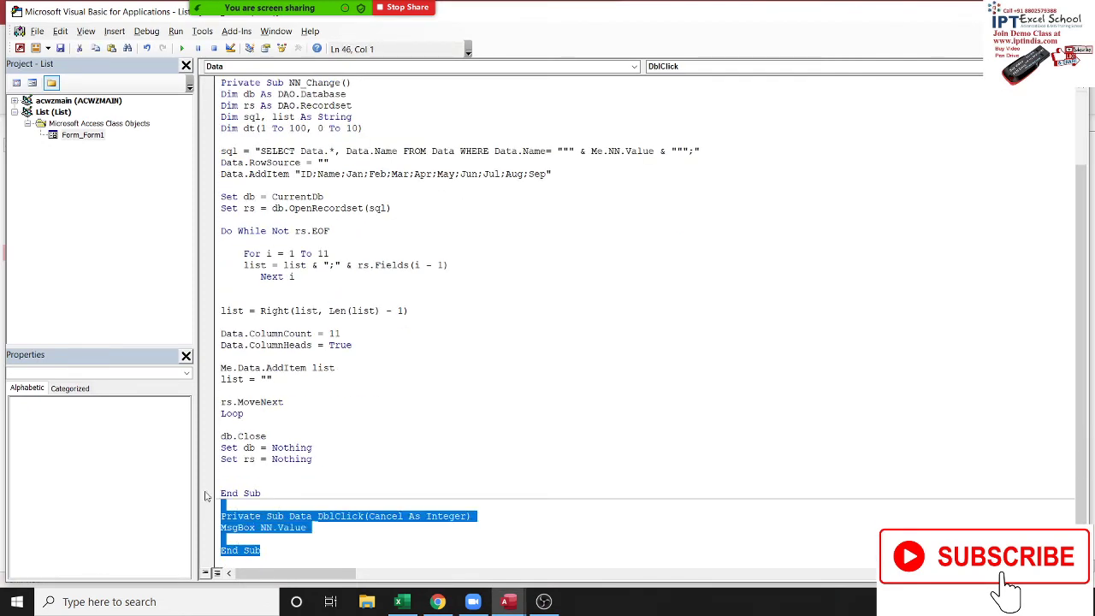
{"action": "key", "text": "Delete"}
{"action": "left_click", "coordinate": [393, 253]}
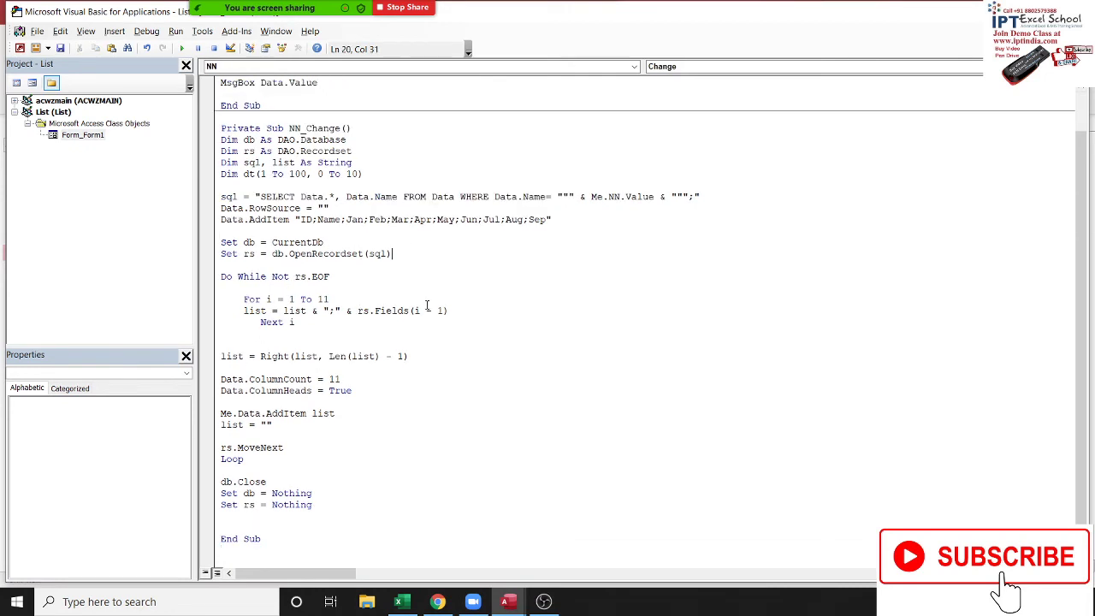
{"action": "scroll", "coordinate": [414, 349], "scroll_direction": "up", "scroll_amount": 1}
{"action": "key", "text": "alt+F11"}
Load Mohan's records and confirm that double-clicking rows shows IDs 28, 52 and 64
{"action": "left_click", "coordinate": [308, 178]}
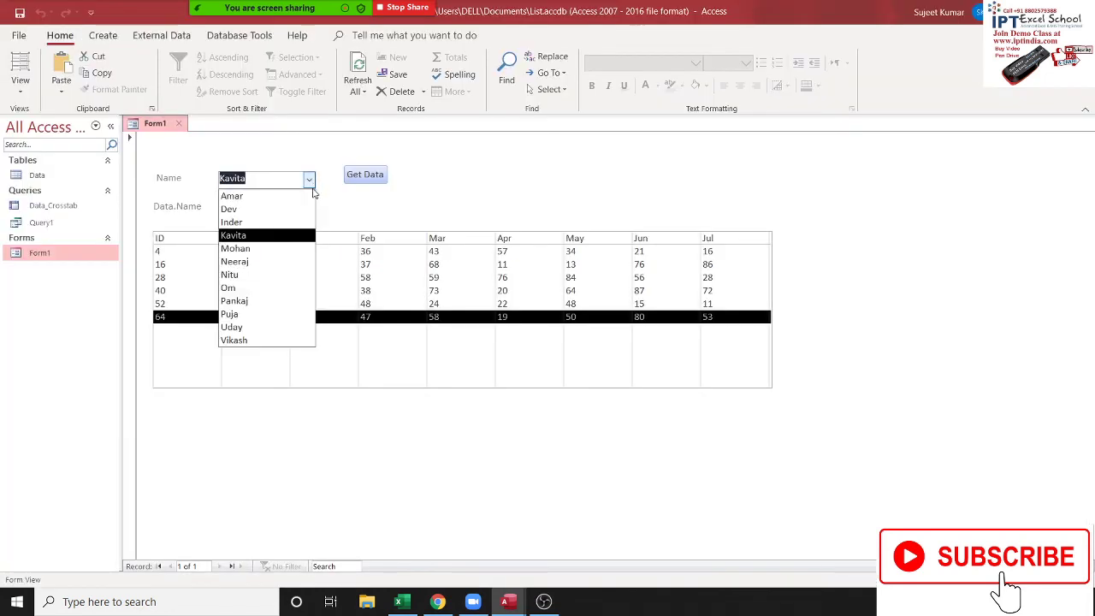
{"action": "left_click", "coordinate": [268, 249]}
{"action": "left_click", "coordinate": [313, 283]}
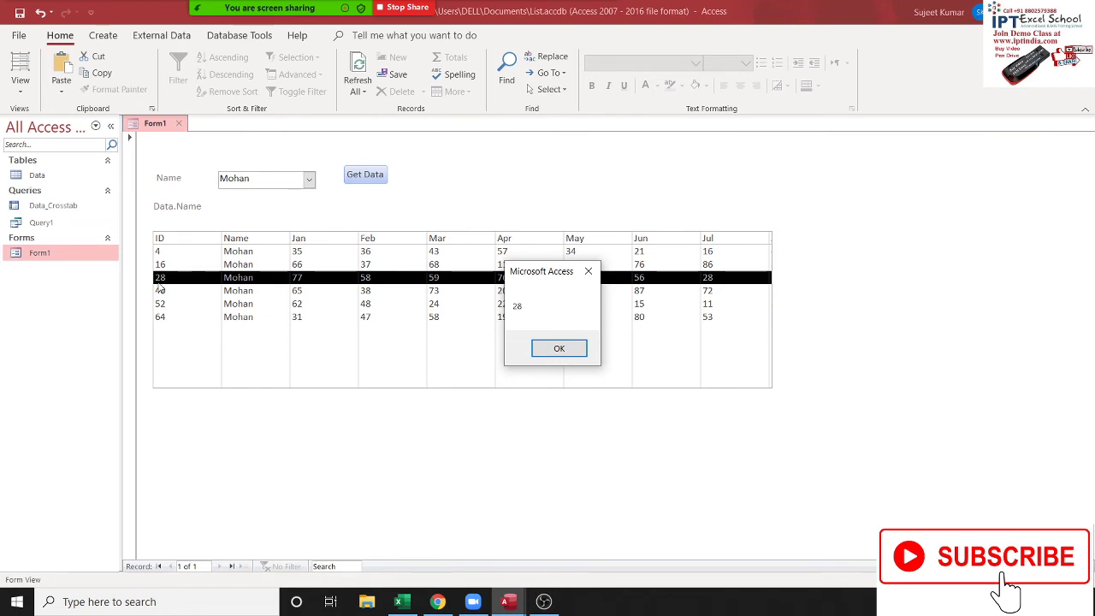
{"action": "left_click", "coordinate": [547, 349]}
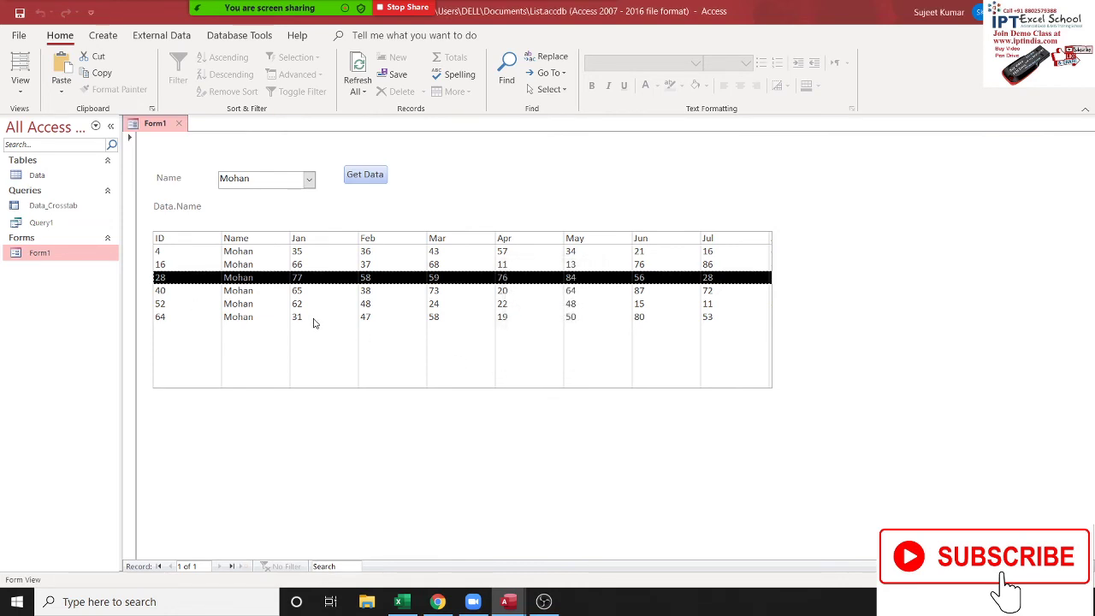
{"action": "left_click", "coordinate": [270, 304]}
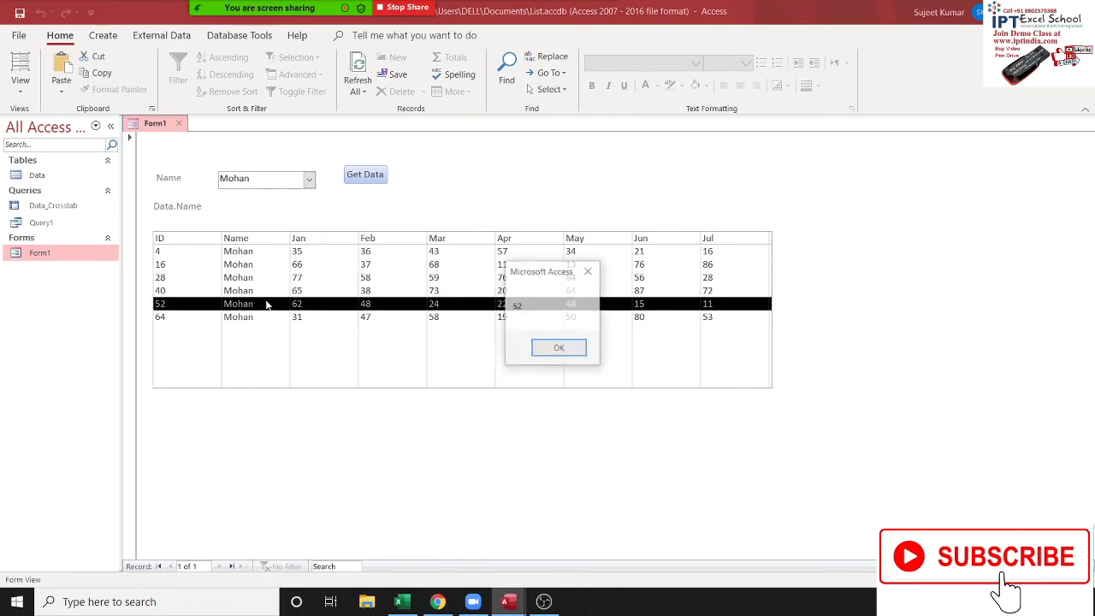
{"action": "left_click", "coordinate": [573, 355]}
{"action": "left_click", "coordinate": [464, 317]}
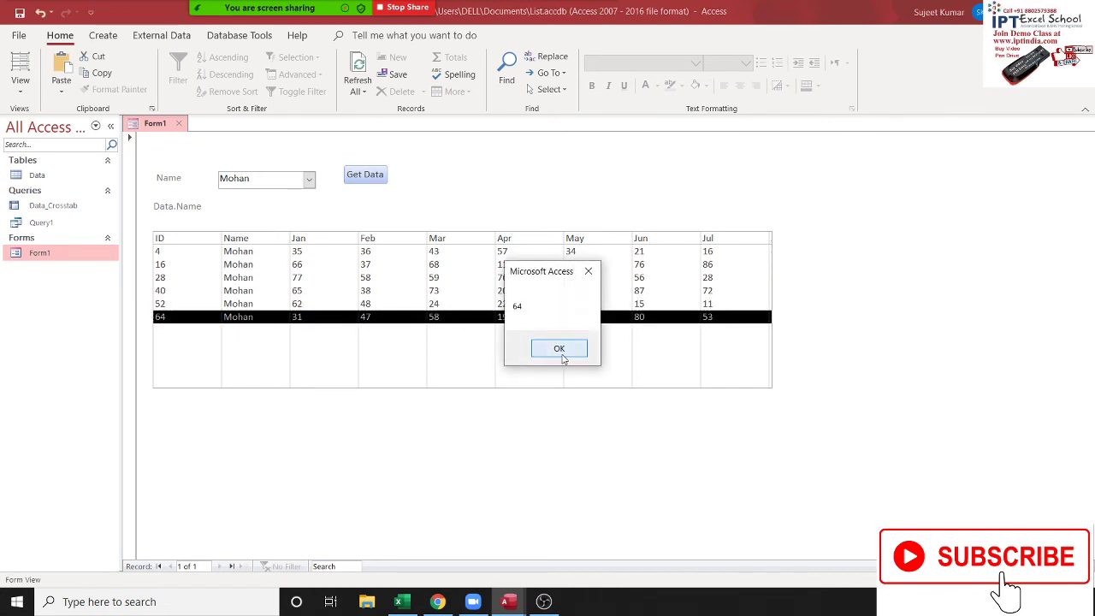
{"action": "left_click", "coordinate": [561, 350]}
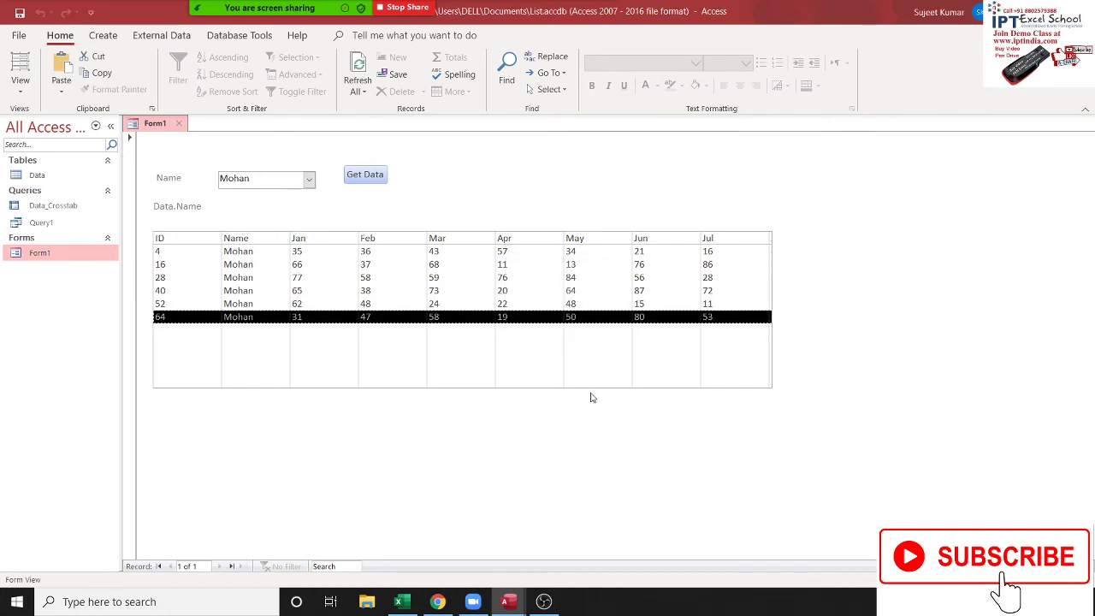
{"action": "key", "text": "alt+F11"}
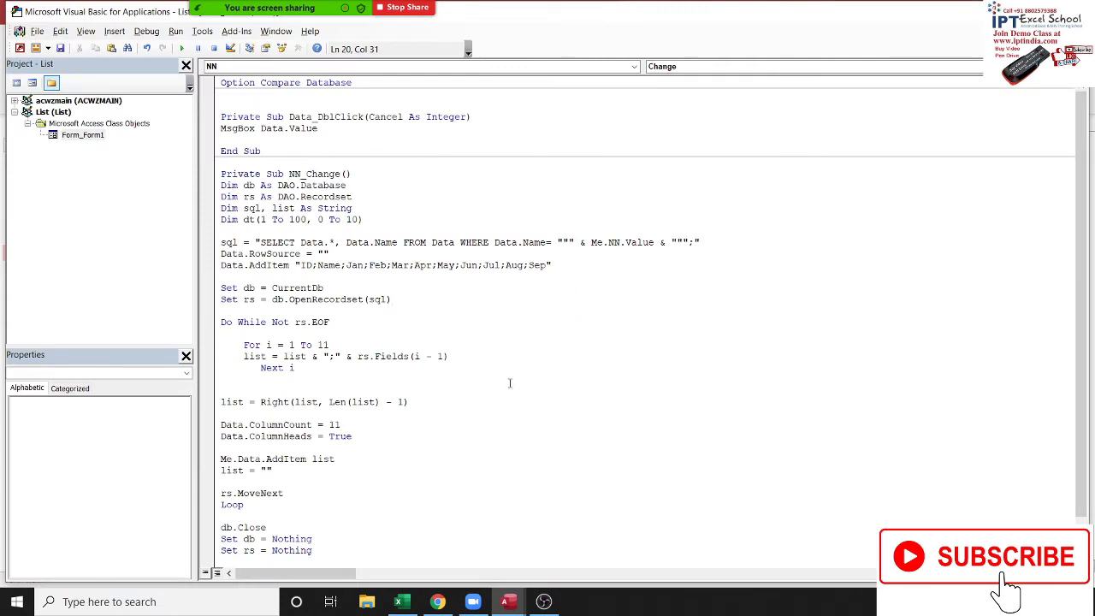
Return to Form1, still listing Mohan's six monthly rows, and switch the ribbon to Create
{"action": "scroll", "coordinate": [508, 382], "scroll_direction": "down", "scroll_amount": 1}
{"action": "scroll", "coordinate": [506, 380], "scroll_direction": "down", "scroll_amount": 1}
{"action": "scroll", "coordinate": [503, 380], "scroll_direction": "up", "scroll_amount": 2}
{"action": "key", "text": "alt+F11"}
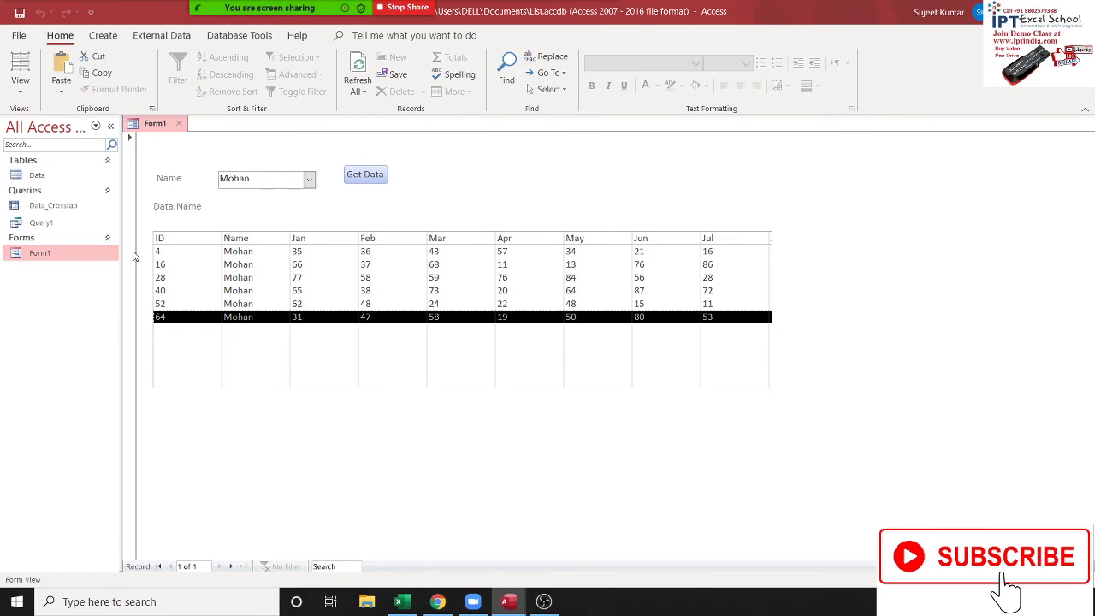
{"action": "left_click", "coordinate": [102, 38]}
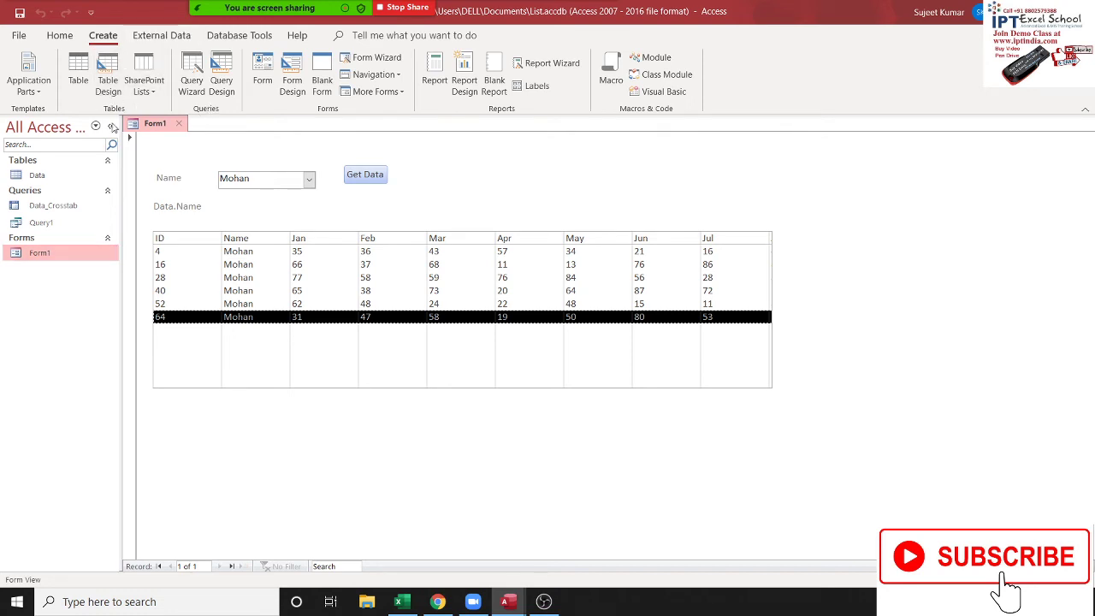
Generate a form from the Data table, narrow its text boxes, and save it as Data
{"action": "double_click", "coordinate": [68, 175]}
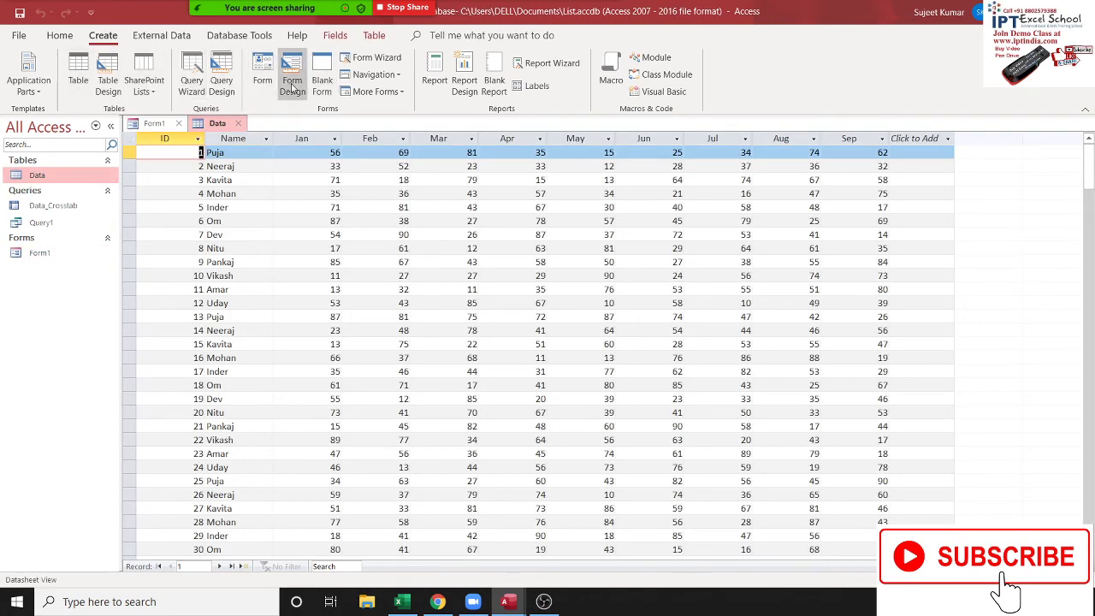
{"action": "left_click", "coordinate": [263, 86]}
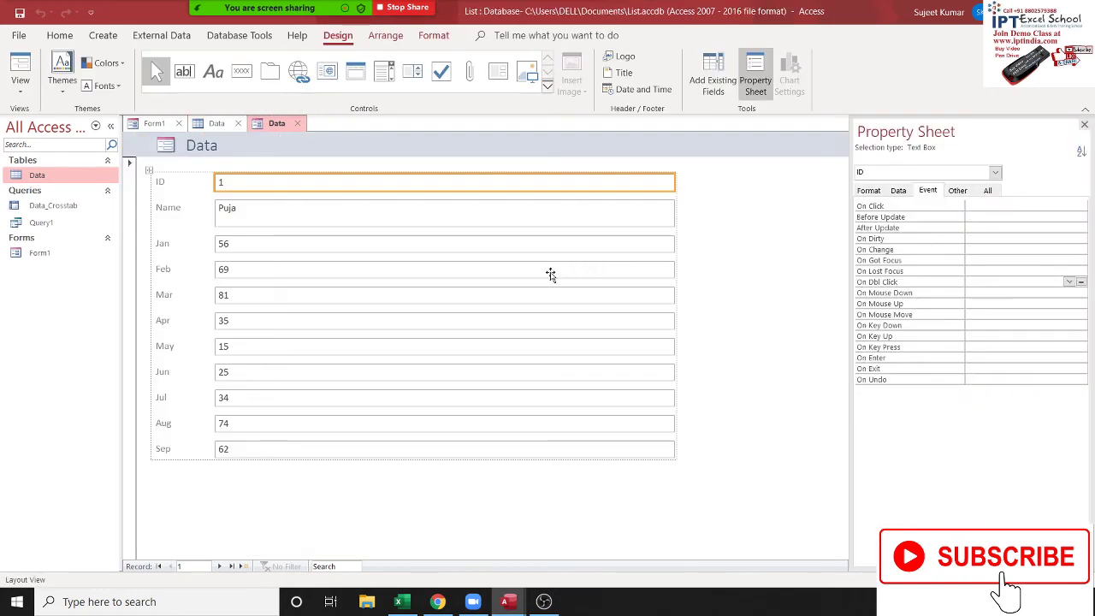
{"action": "left_click", "coordinate": [670, 222]}
{"action": "left_click_drag", "start_coordinate": [674, 215], "coordinate": [525, 240]}
{"action": "left_click", "coordinate": [650, 242]}
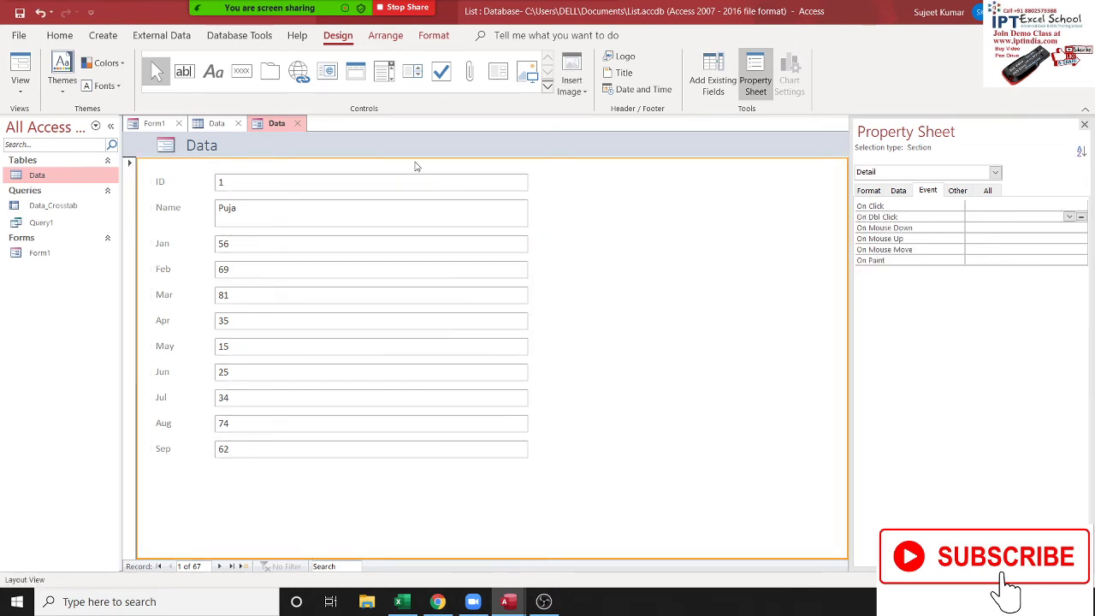
{"action": "left_click", "coordinate": [297, 123]}
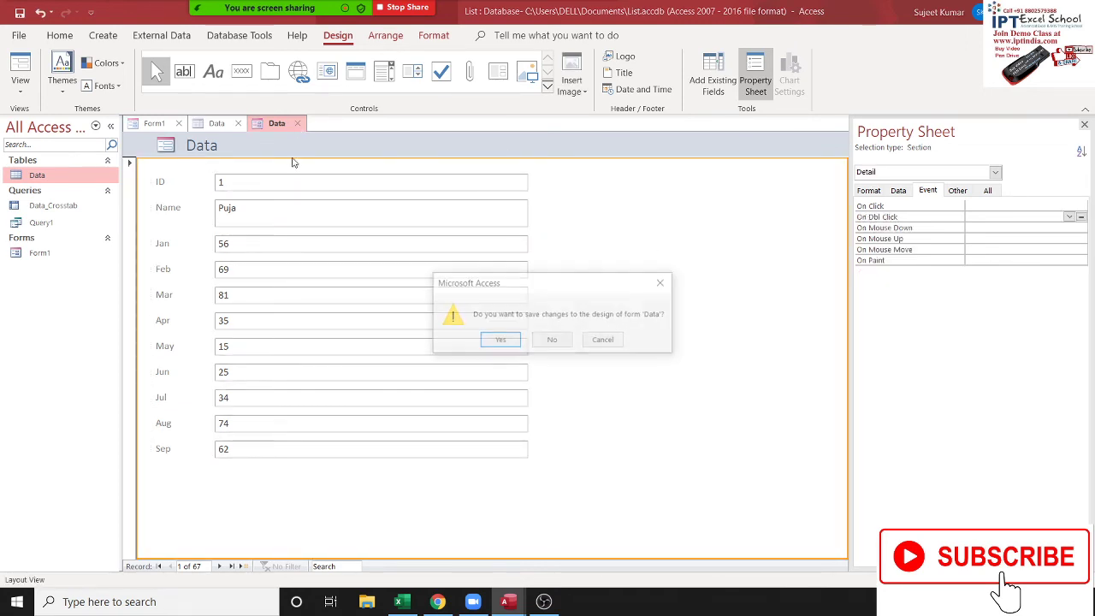
{"action": "left_click", "coordinate": [503, 340]}
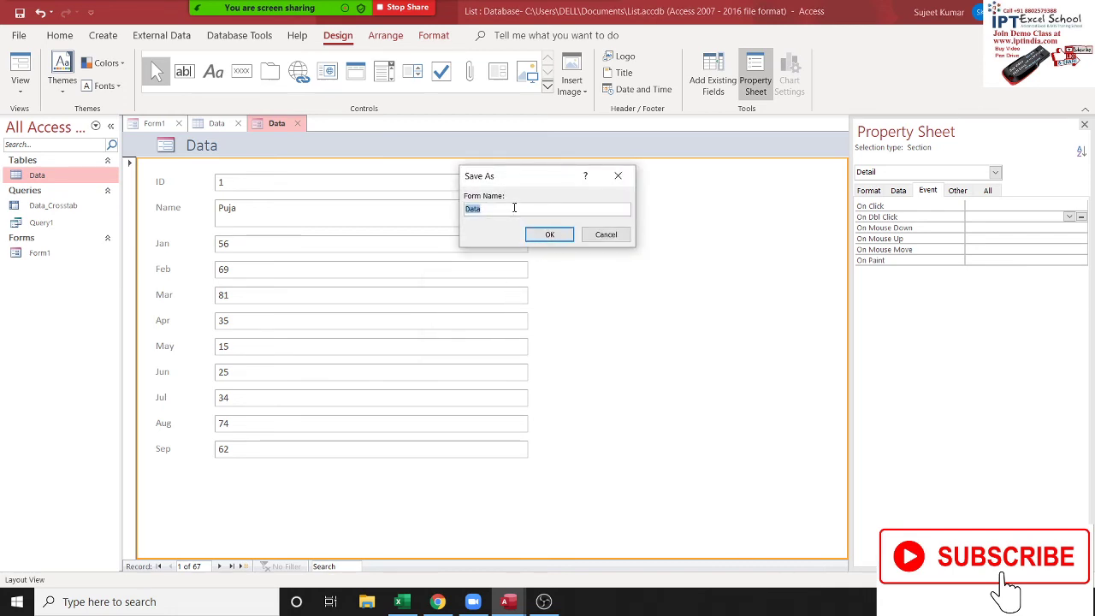
{"action": "left_click", "coordinate": [549, 235]}
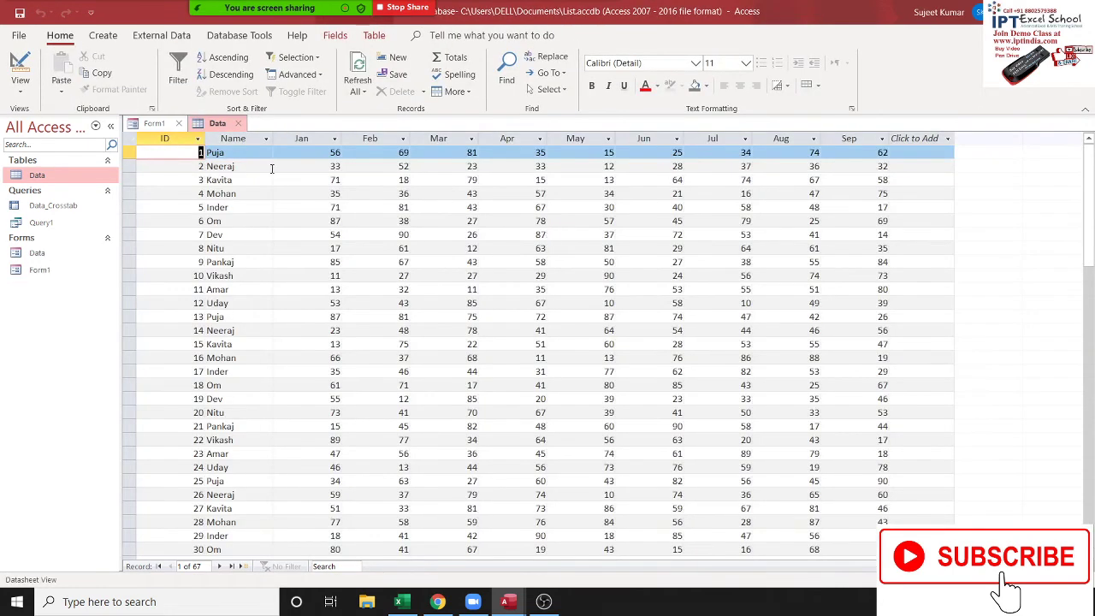
{"action": "key", "text": "alt+F11"}
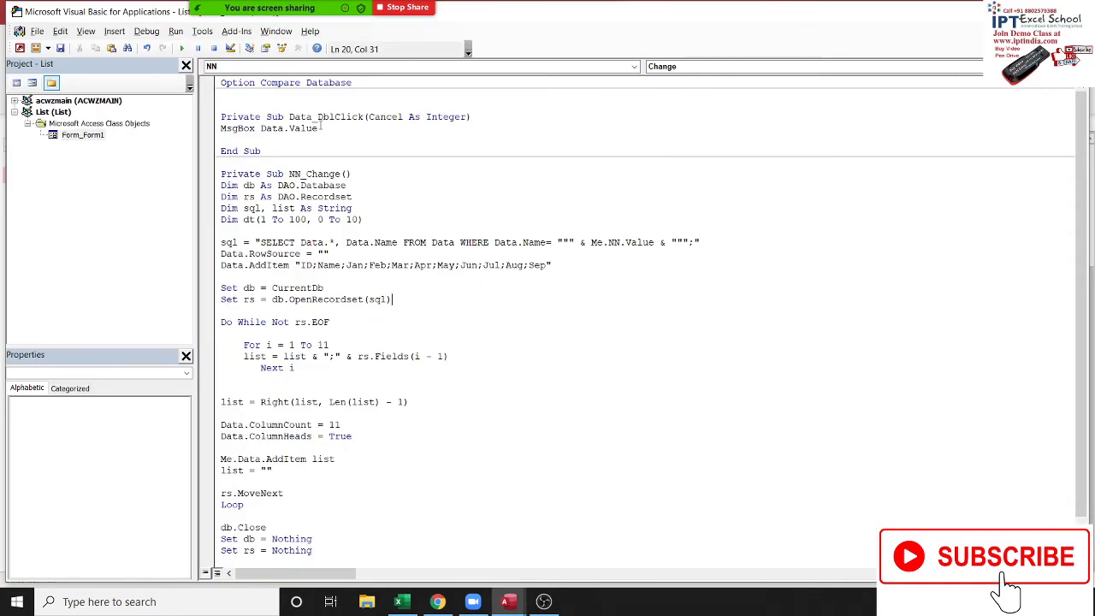
Replace the MsgBox Data.Value line with a form_data.show statement
{"action": "left_click_drag", "start_coordinate": [324, 134], "coordinate": [213, 137]}
{"action": "key", "text": "Delete"}
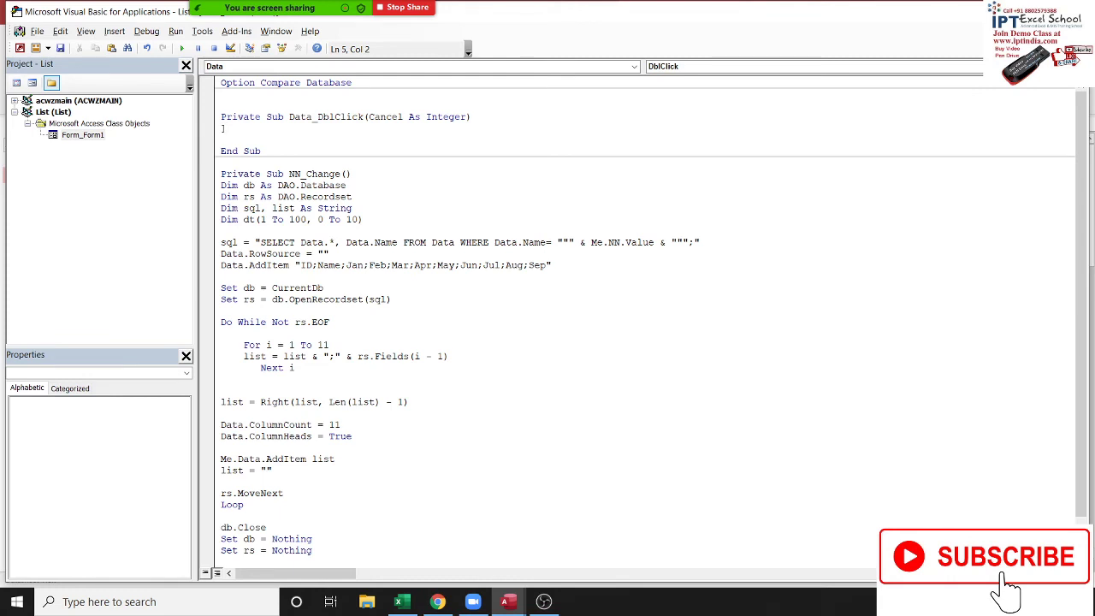
{"action": "key", "text": "Return"}
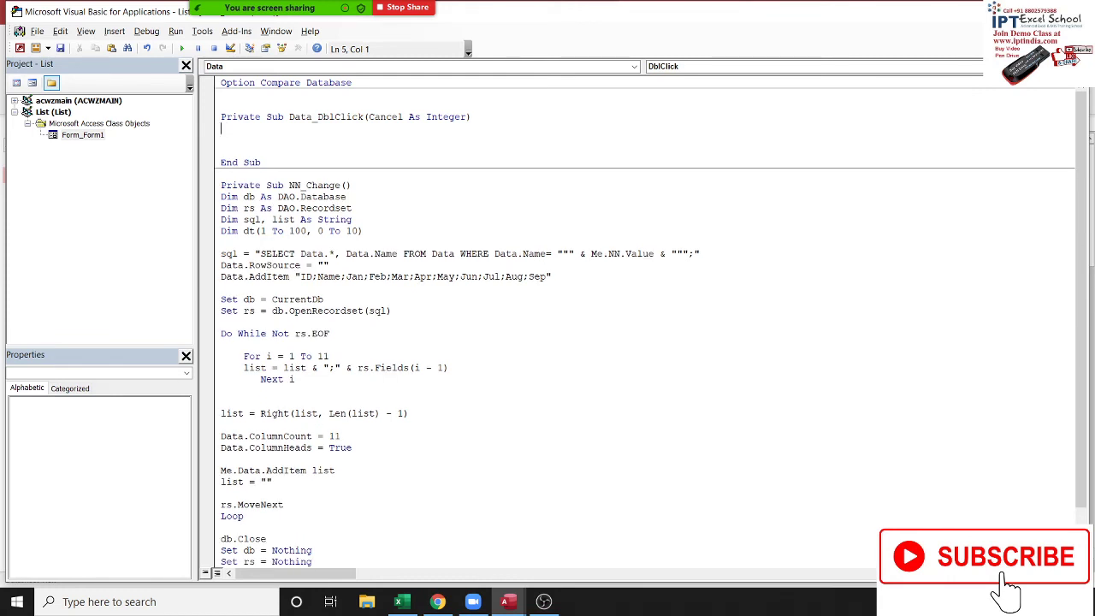
{"action": "type", "text": "data"}
{"action": "key", "text": "BackSpace"}
{"action": "key", "text": "BackSpace"}
{"action": "key", "text": "BackSpace"}
{"action": "key", "text": "alt+F11"}
{"action": "key", "text": "alt+F11"}
{"action": "type", "text": "form"}
{"action": "type", "text": "data"}
{"action": "type", "text": "."}
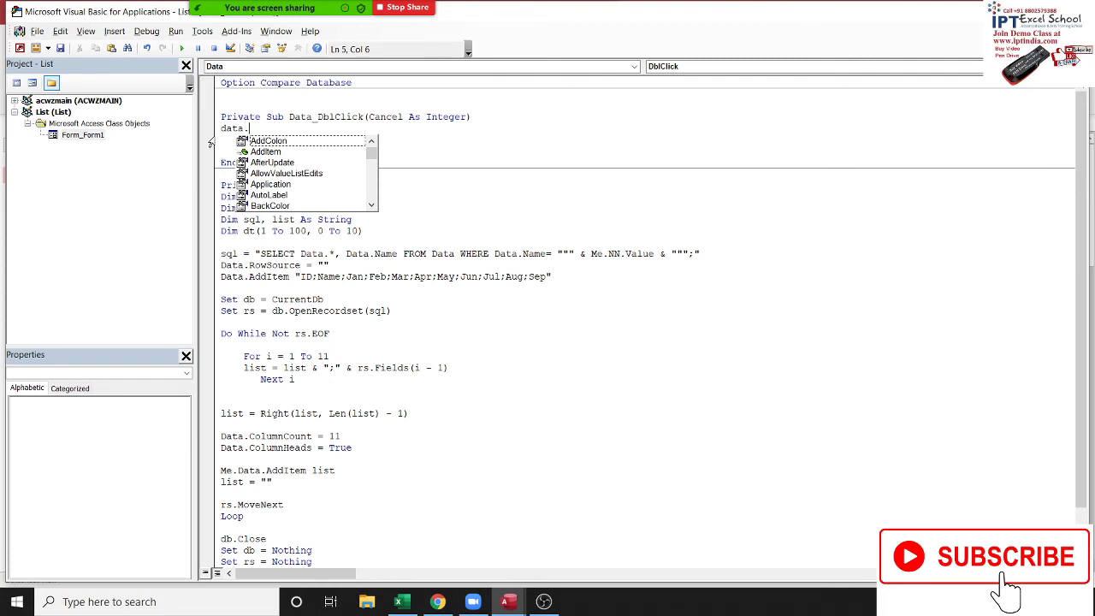
{"action": "type", "text": "sho"}
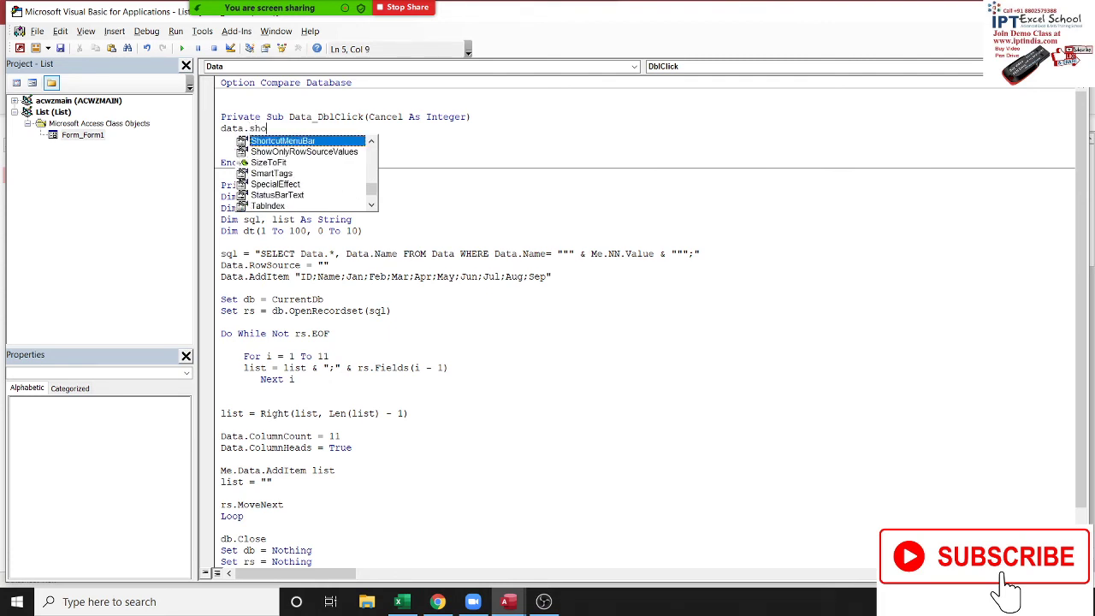
{"action": "key", "text": "BackSpace"}
{"action": "key", "text": "BackSpace"}
{"action": "key", "text": "BackSpace"}
{"action": "key", "text": "BackSpace"}
{"action": "key", "text": "BackSpace"}
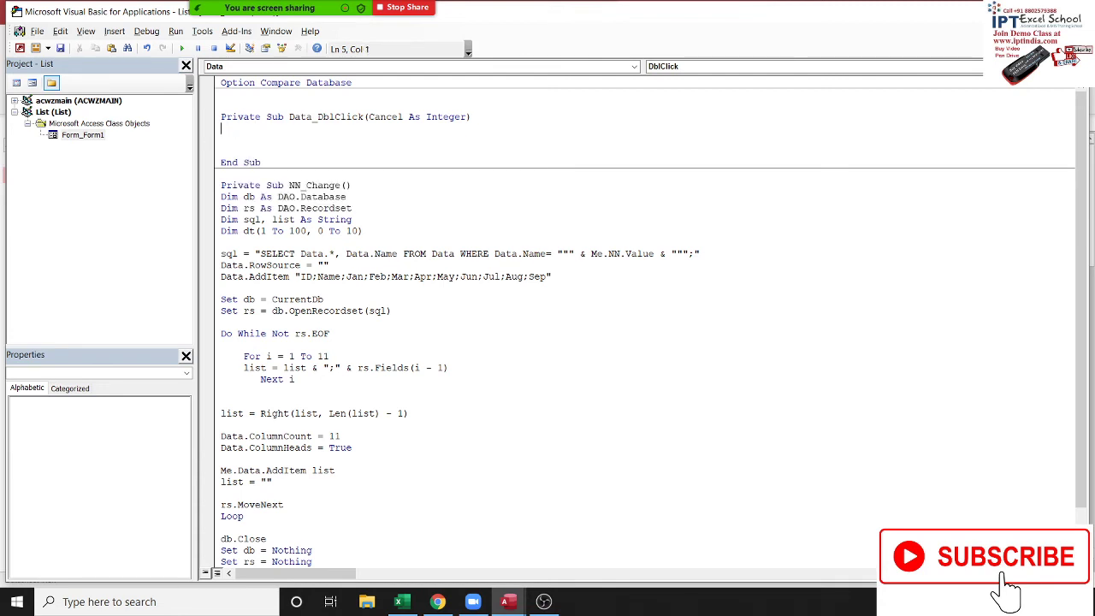
{"action": "key", "text": "BackSpace"}
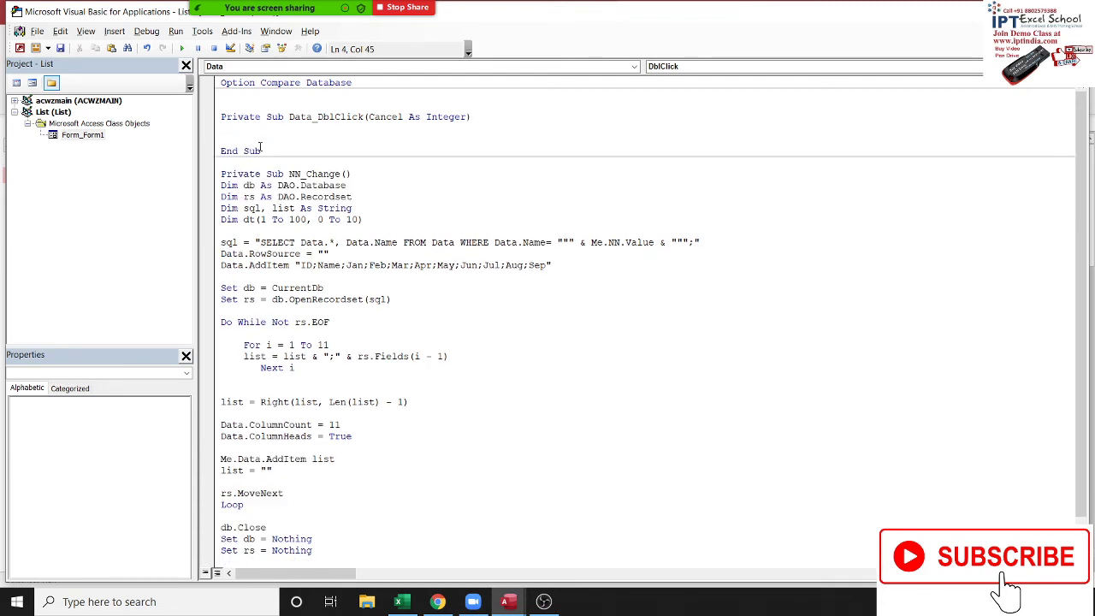
{"action": "key", "text": "Return"}
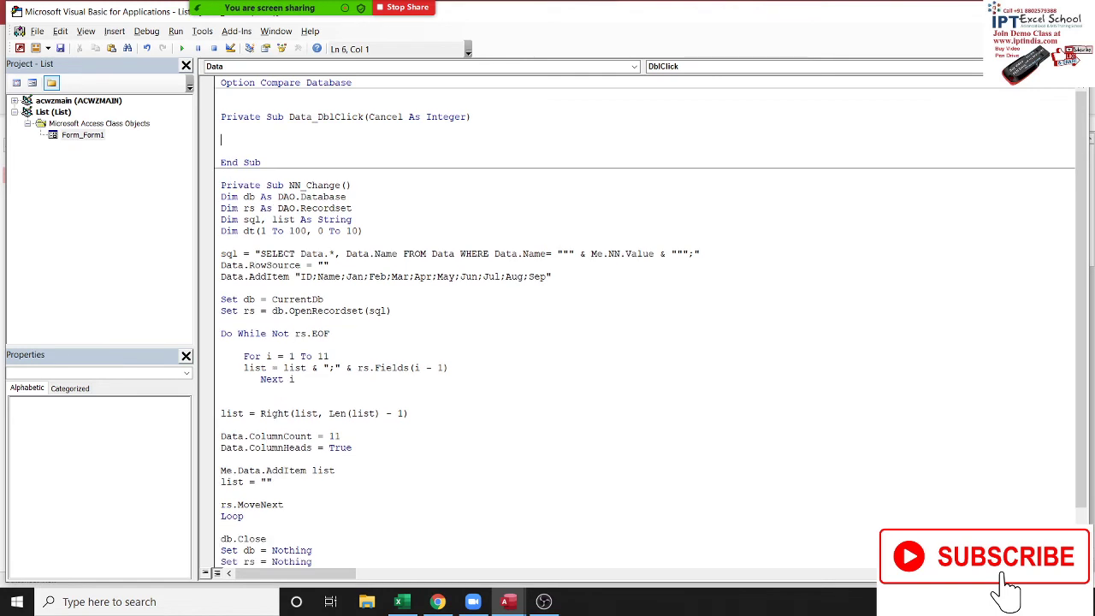
{"action": "type", "text": "form_"}
{"action": "type", "text": "d"}
{"action": "type", "text": "ata."}
{"action": "type", "text": "show"}
{"action": "key", "text": "Return"}
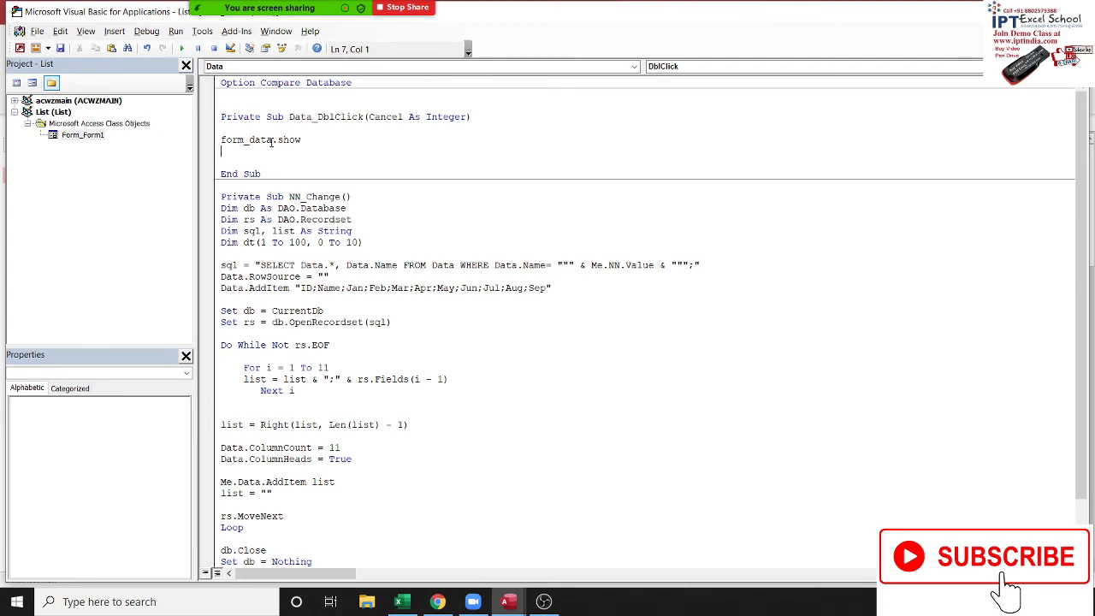
Add the line form_data.id = Me.Data.Value below it, then return to Access
{"action": "left_click_drag", "start_coordinate": [272, 141], "coordinate": [218, 141]}
{"action": "key", "text": "ctrl+c"}
{"action": "left_click", "coordinate": [232, 156]}
{"action": "key", "text": "ctrl+v"}
{"action": "type", "text": "id="}
{"action": "type", "text": "me."}
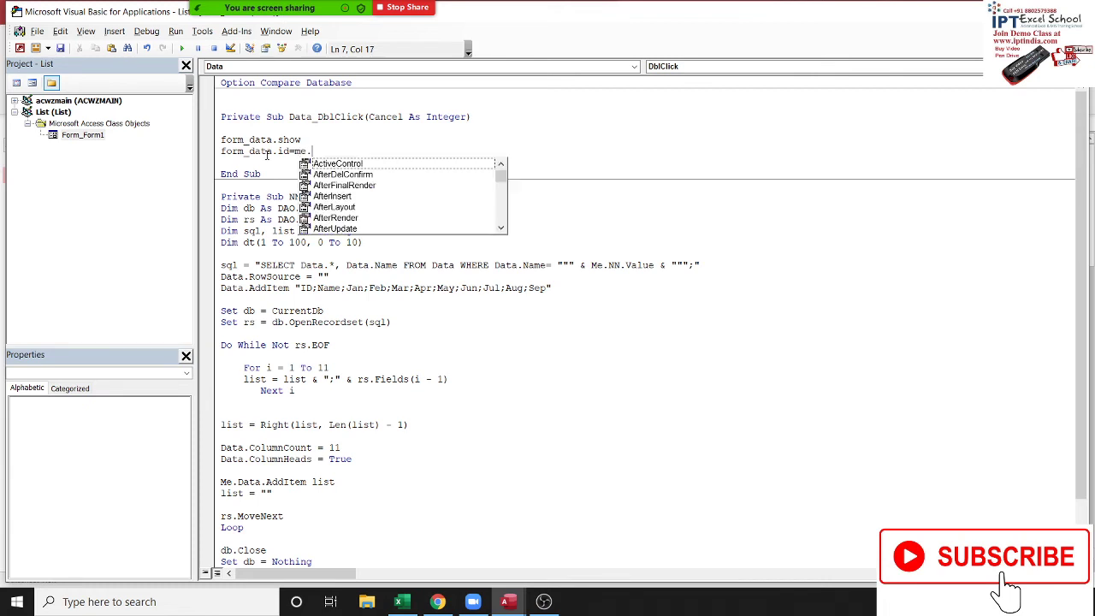
{"action": "type", "text": "datya"}
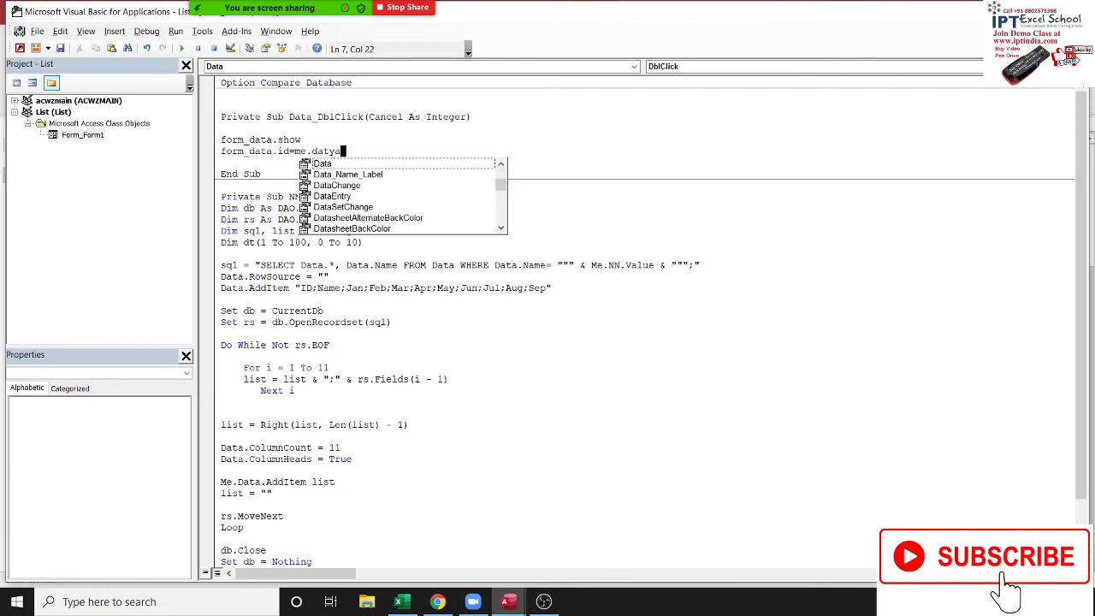
{"action": "key", "text": "BackSpace"}
{"action": "key", "text": "BackSpace"}
{"action": "type", "text": "."}
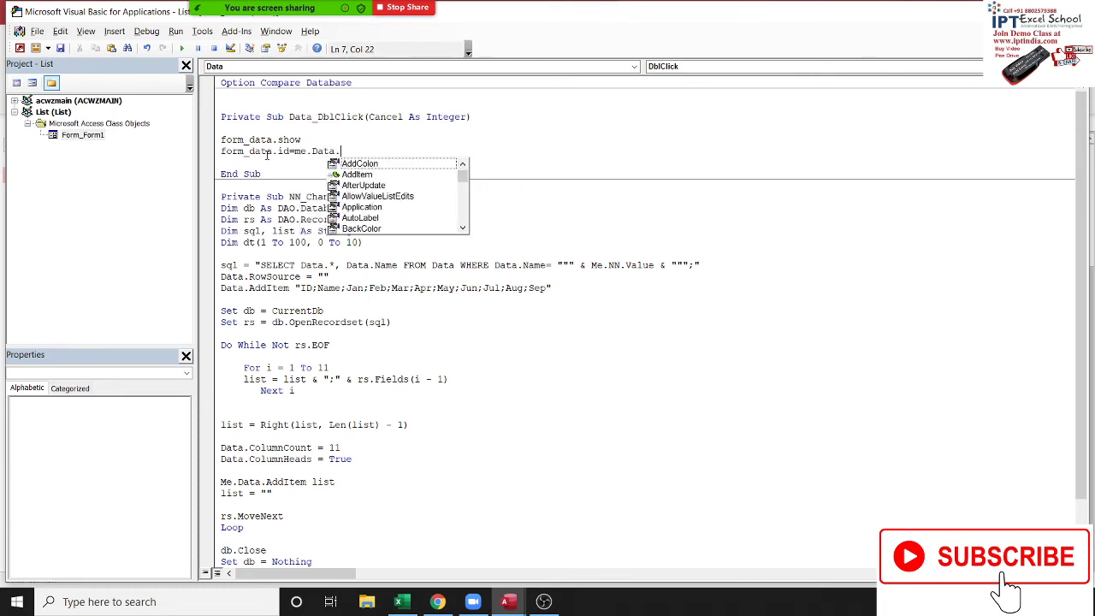
{"action": "type", "text": "va"}
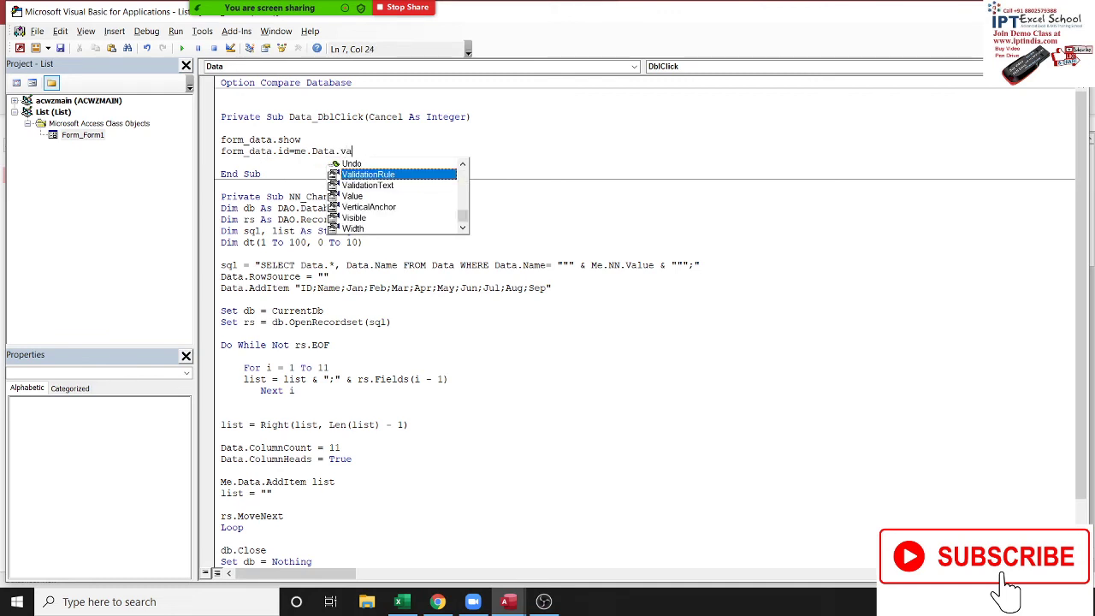
{"action": "key", "text": "Down"}
{"action": "key", "text": "Down"}
{"action": "key", "text": "Tab"}
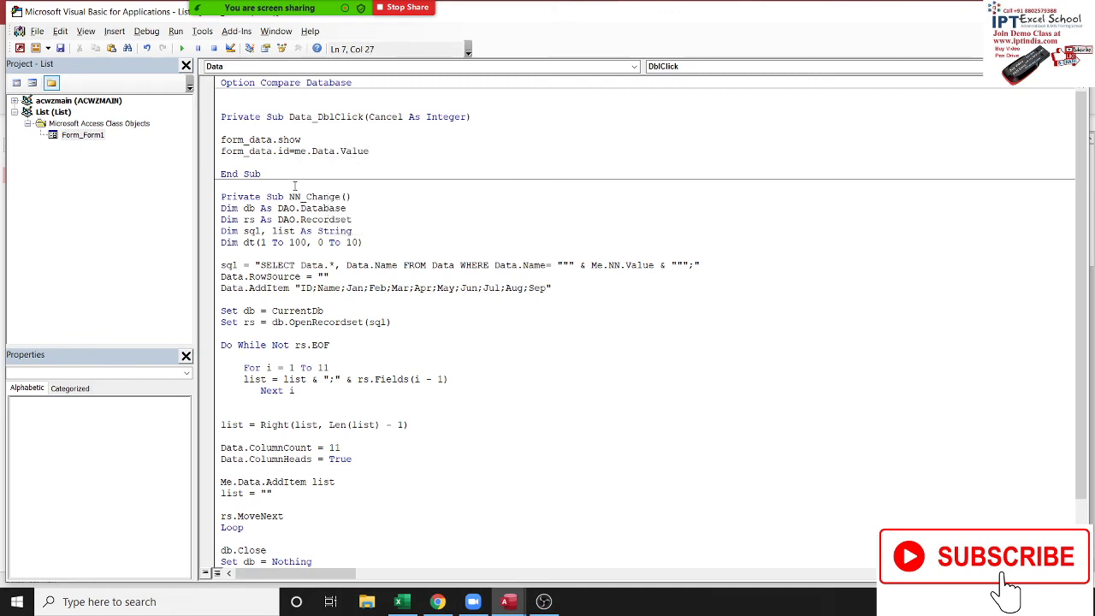
{"action": "left_click", "coordinate": [294, 186]}
{"action": "left_click", "coordinate": [305, 169]}
{"action": "key", "text": "alt+F11"}
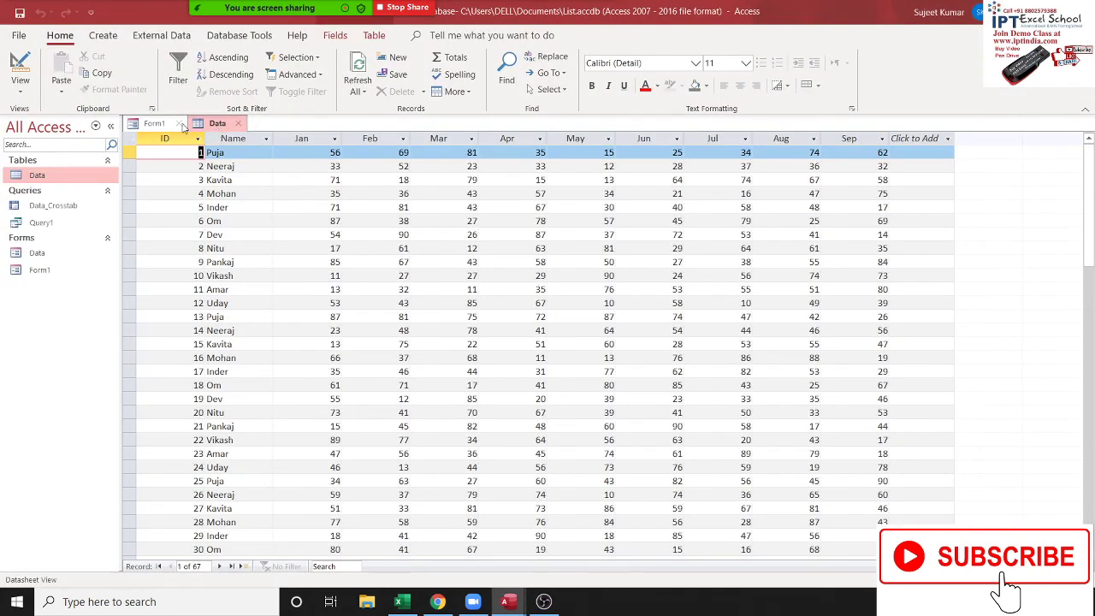
Close Form1, saving changes, and the Data table, then reopen Form1 in form view
{"action": "left_click", "coordinate": [182, 126]}
{"action": "left_click", "coordinate": [509, 338]}
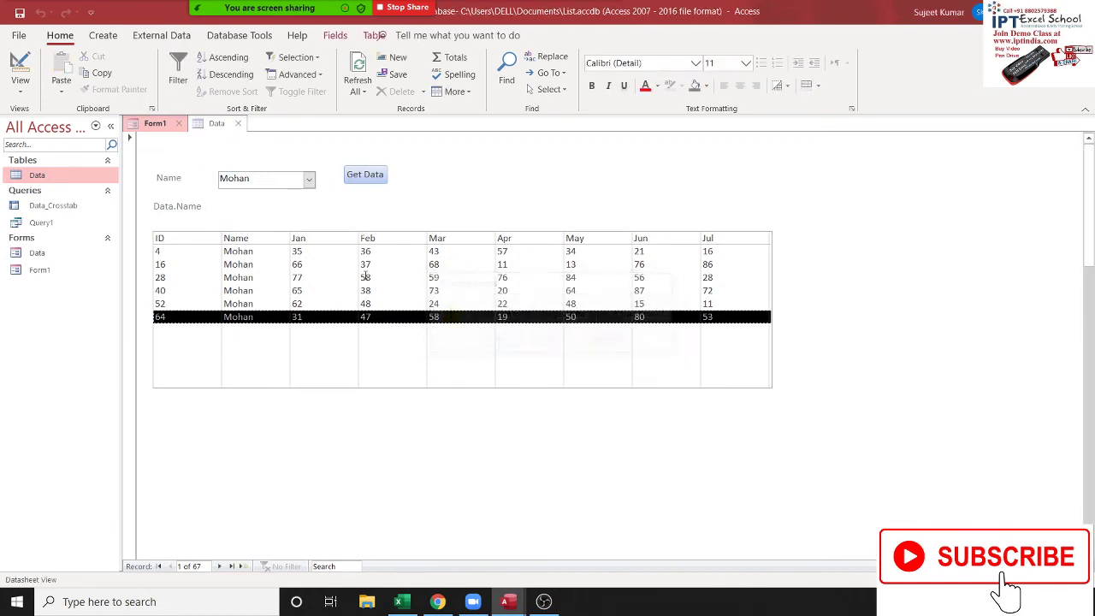
{"action": "left_click", "coordinate": [177, 128]}
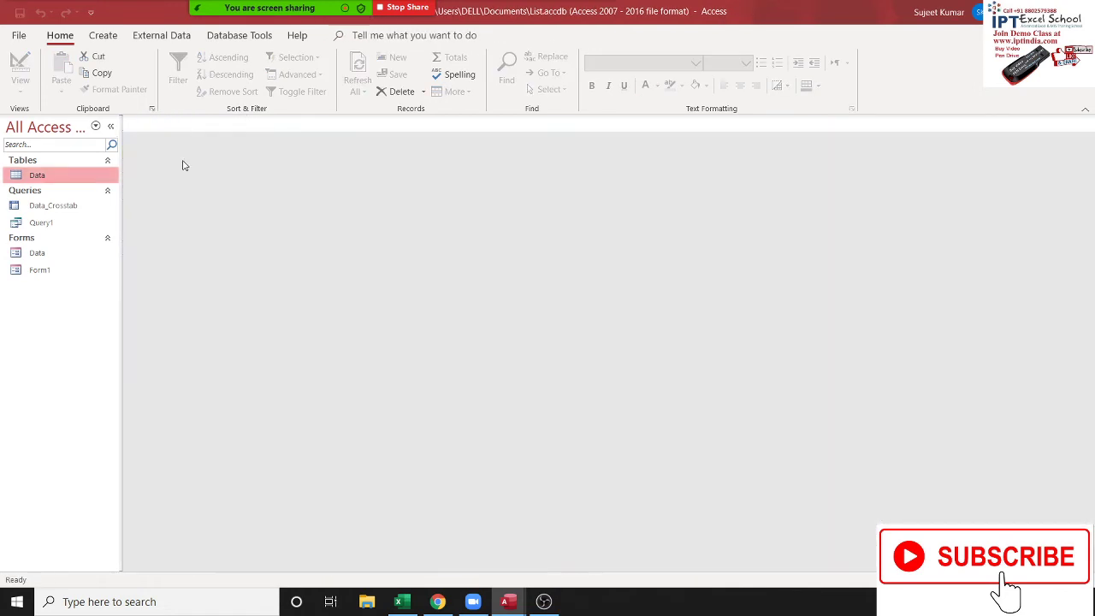
{"action": "left_click", "coordinate": [49, 271]}
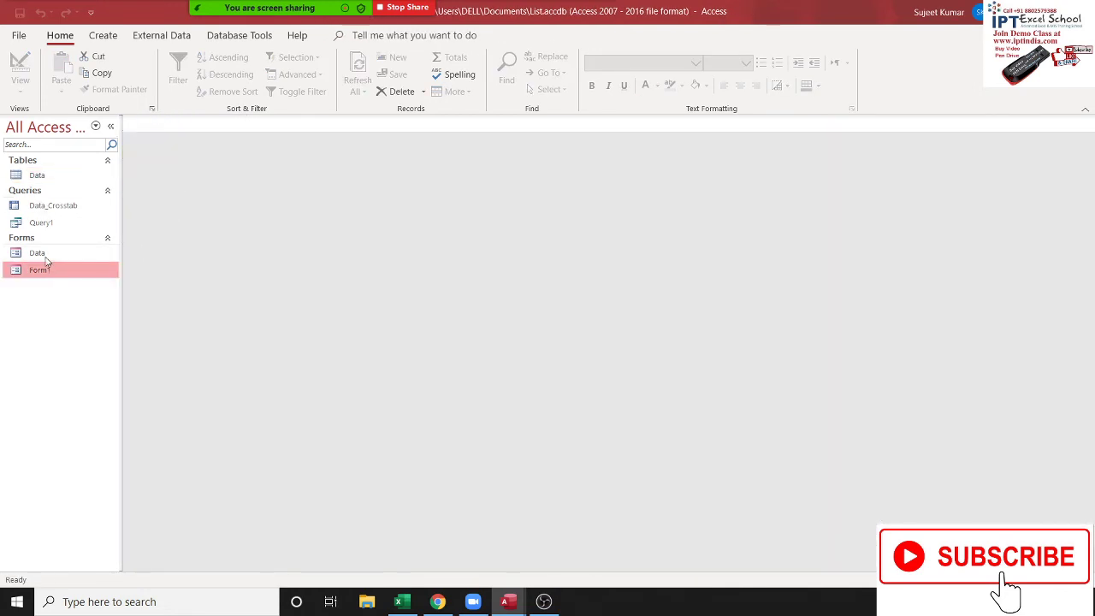
{"action": "left_click", "coordinate": [43, 254]}
{"action": "left_click", "coordinate": [49, 271]}
{"action": "double_click", "coordinate": [49, 271]}
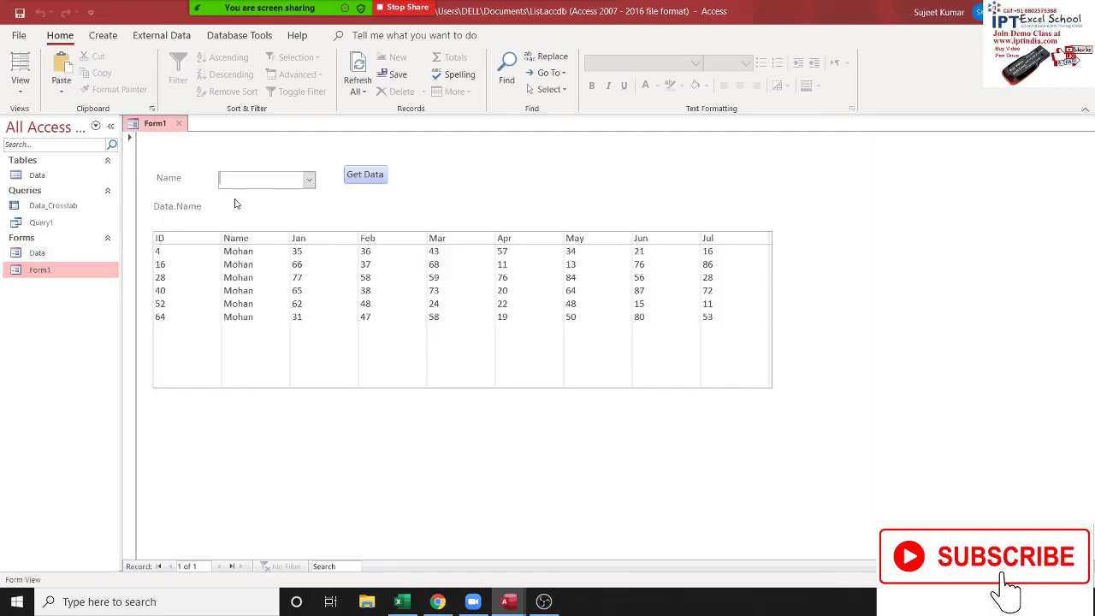
Load Inder's records, double-click the ID 17 row, and debug the Object required error
{"action": "left_click", "coordinate": [307, 180]}
{"action": "left_click", "coordinate": [276, 219]}
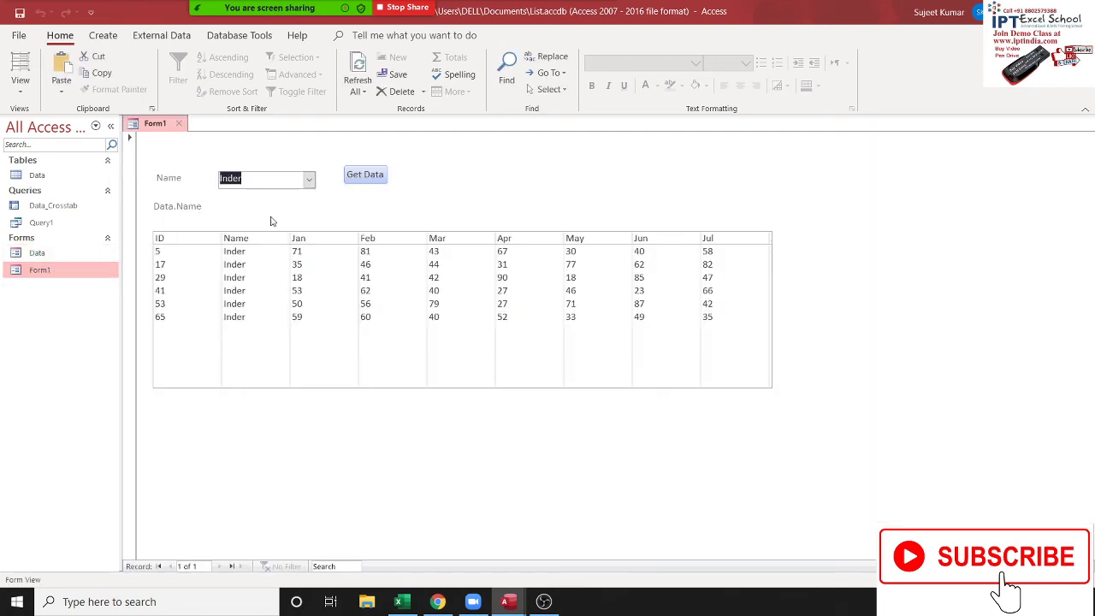
{"action": "left_click", "coordinate": [275, 270]}
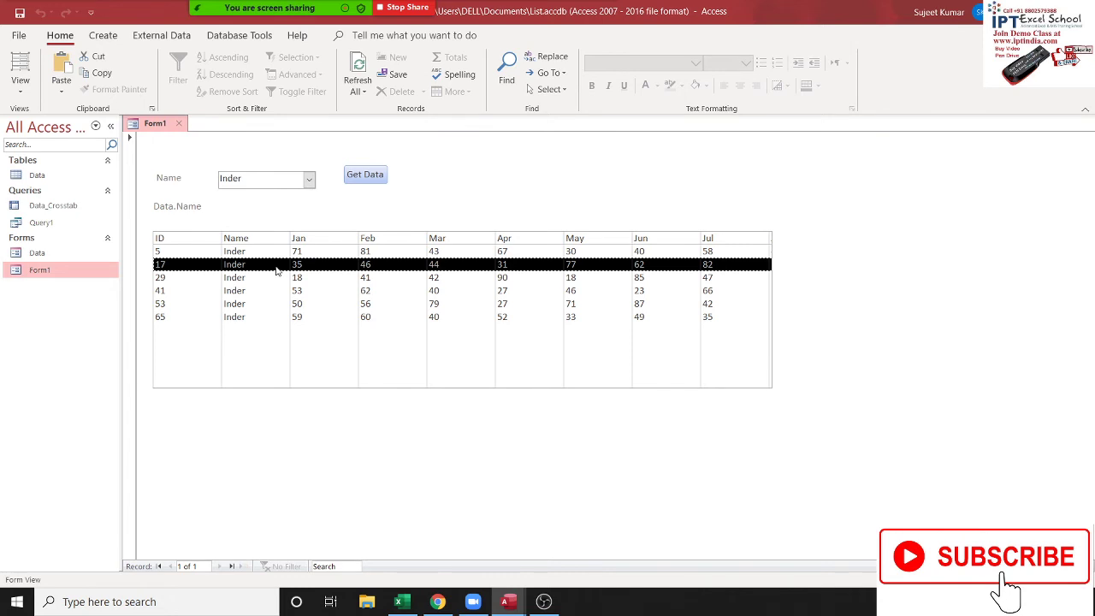
{"action": "double_click", "coordinate": [275, 270]}
{"action": "left_click", "coordinate": [578, 272]}
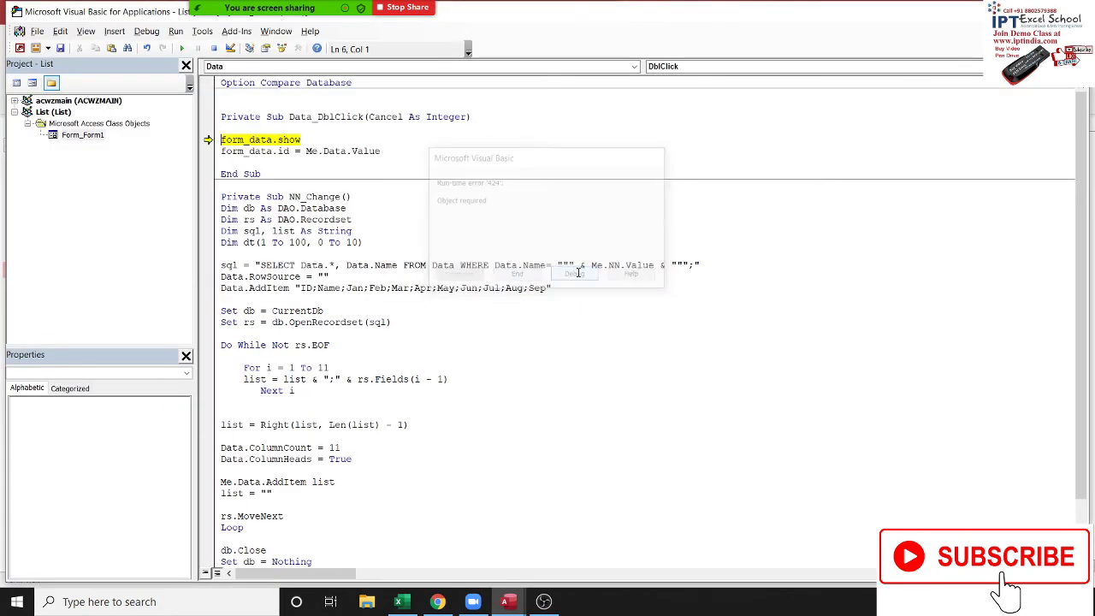
{"action": "left_click", "coordinate": [82, 134]}
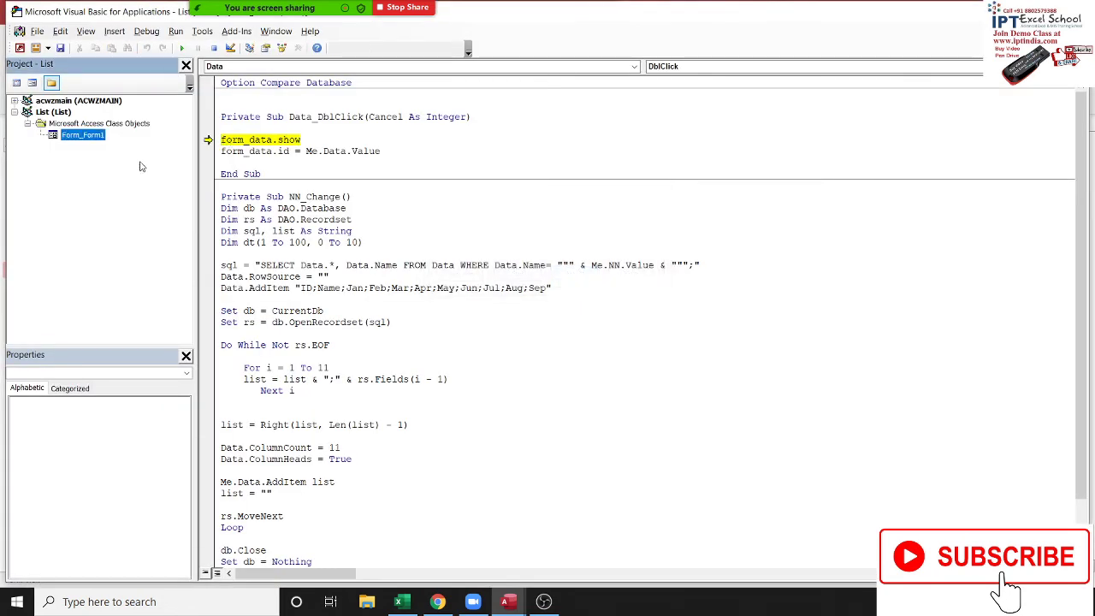
{"action": "key", "text": "alt+F11"}
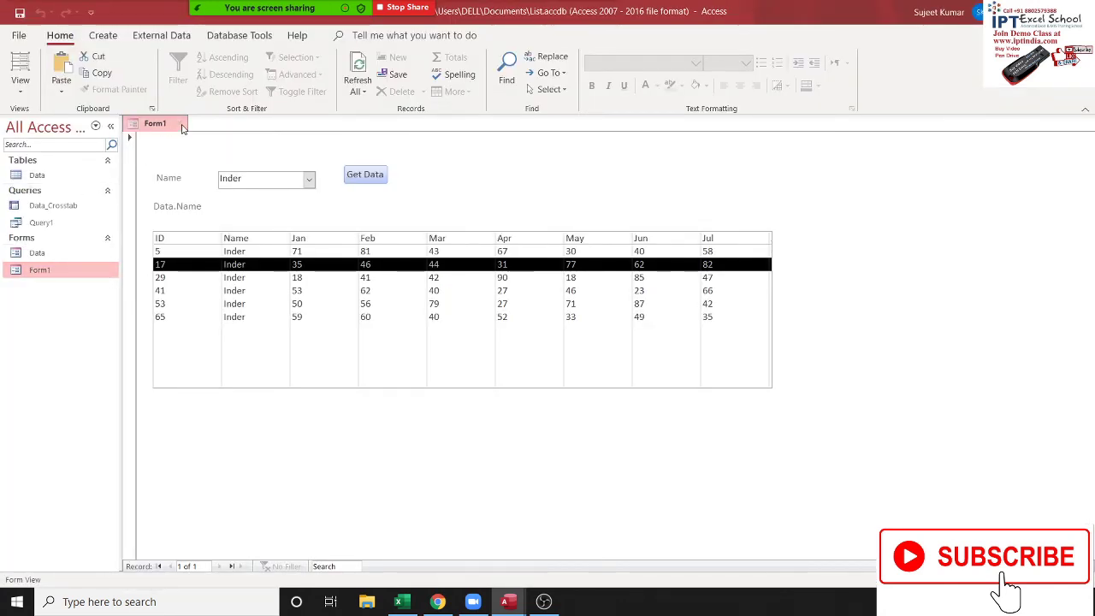
Close Form1, open it in design view, and inspect form_data's value in the halted code
{"action": "left_click", "coordinate": [179, 124]}
{"action": "right_click", "coordinate": [71, 269]}
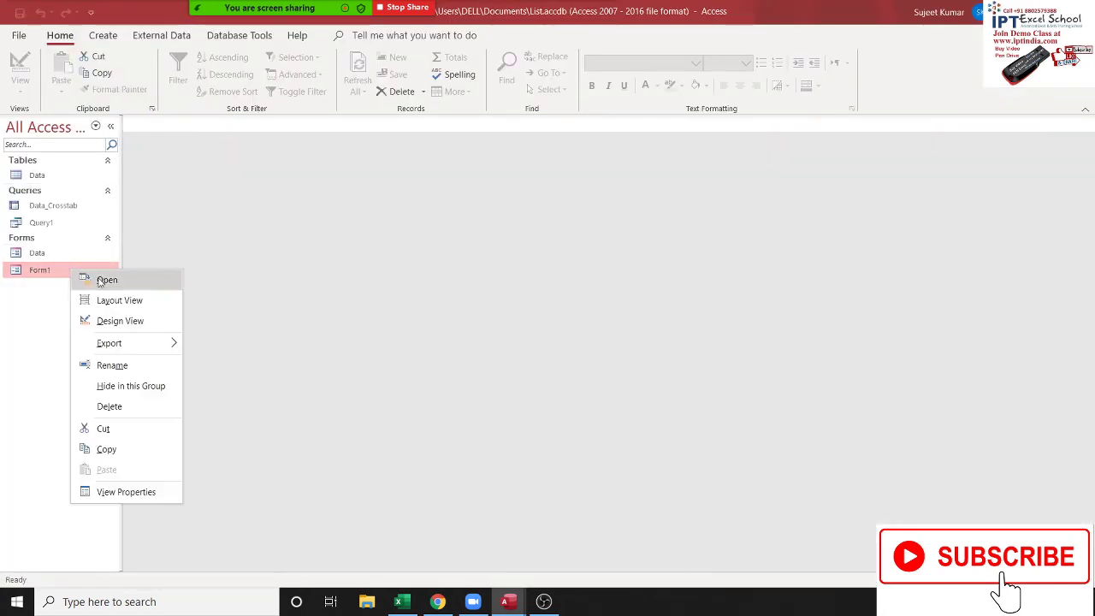
{"action": "left_click", "coordinate": [118, 321]}
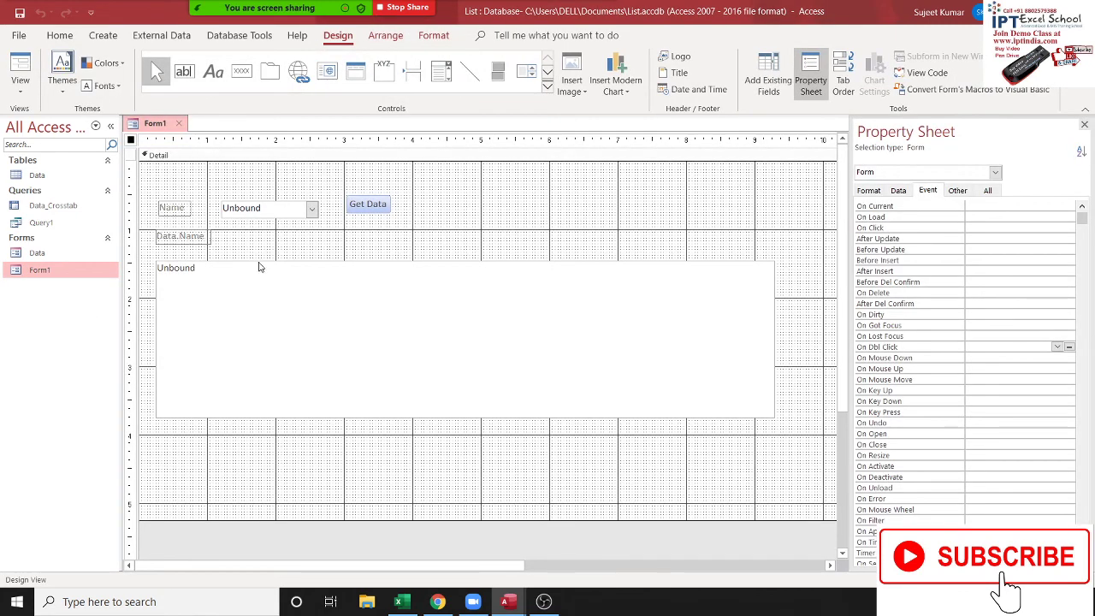
{"action": "right_click", "coordinate": [53, 258]}
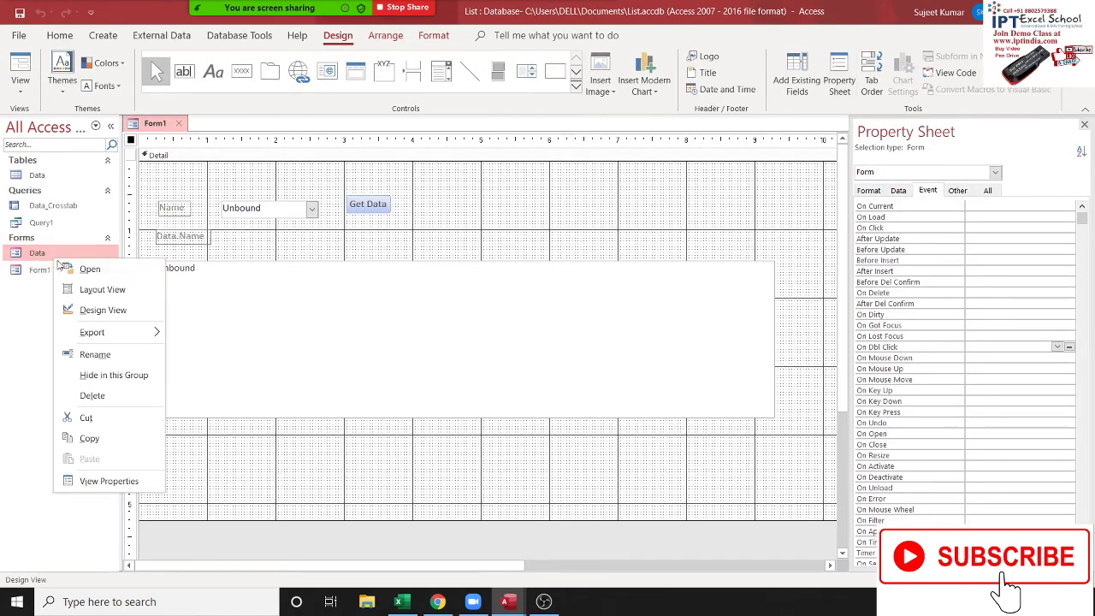
{"action": "left_click", "coordinate": [128, 313]}
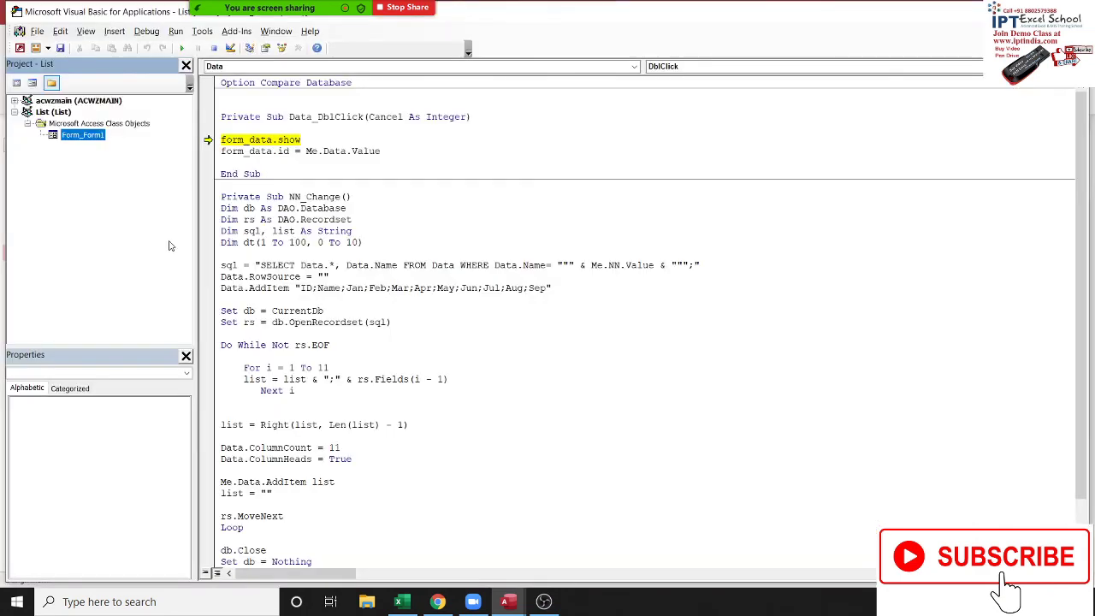
{"action": "double_click", "coordinate": [246, 139]}
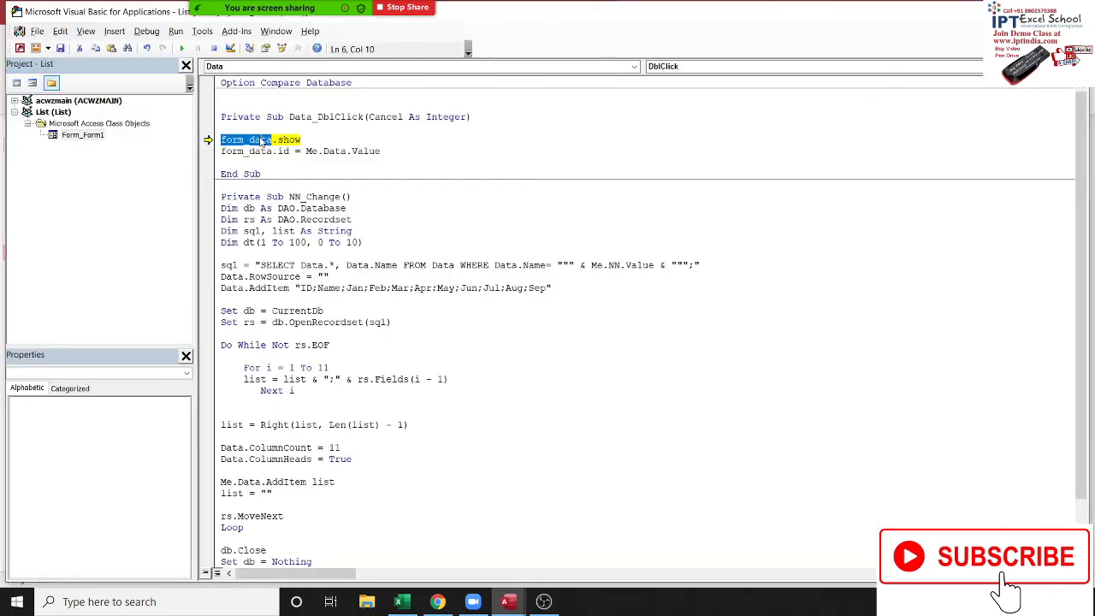
Open Form1 and the Data form, close both again, and go back to the halted code
{"action": "key", "text": "alt+Tab"}
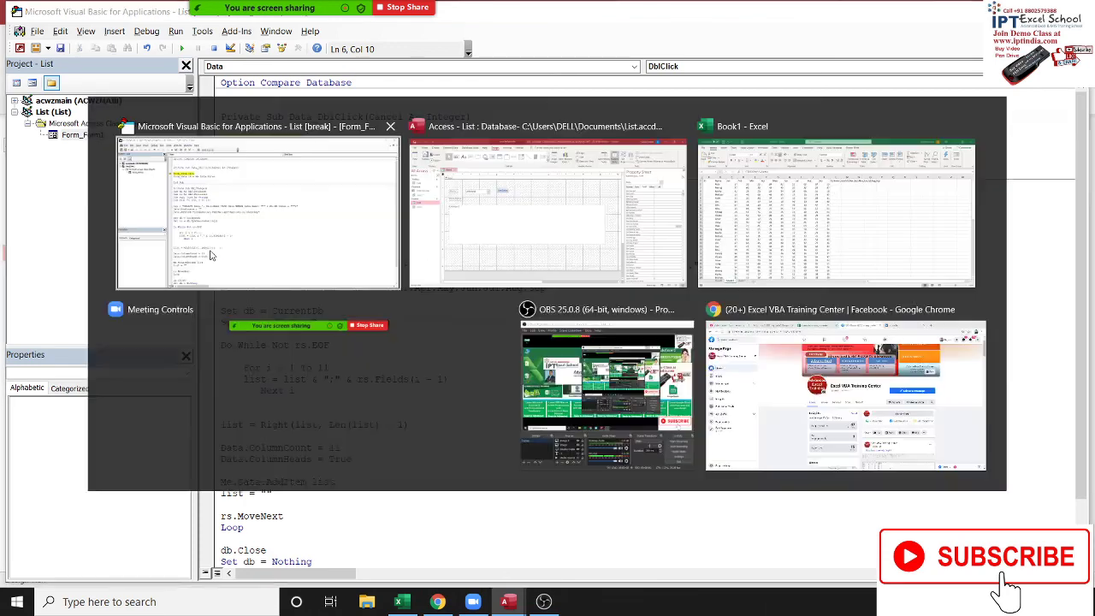
{"action": "double_click", "coordinate": [56, 272]}
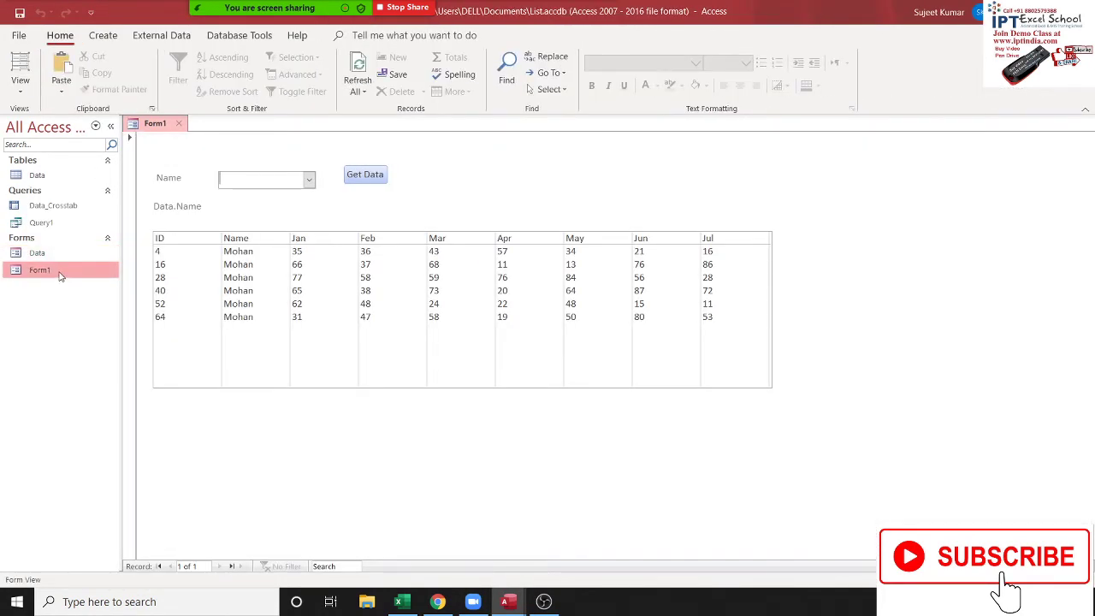
{"action": "double_click", "coordinate": [65, 256]}
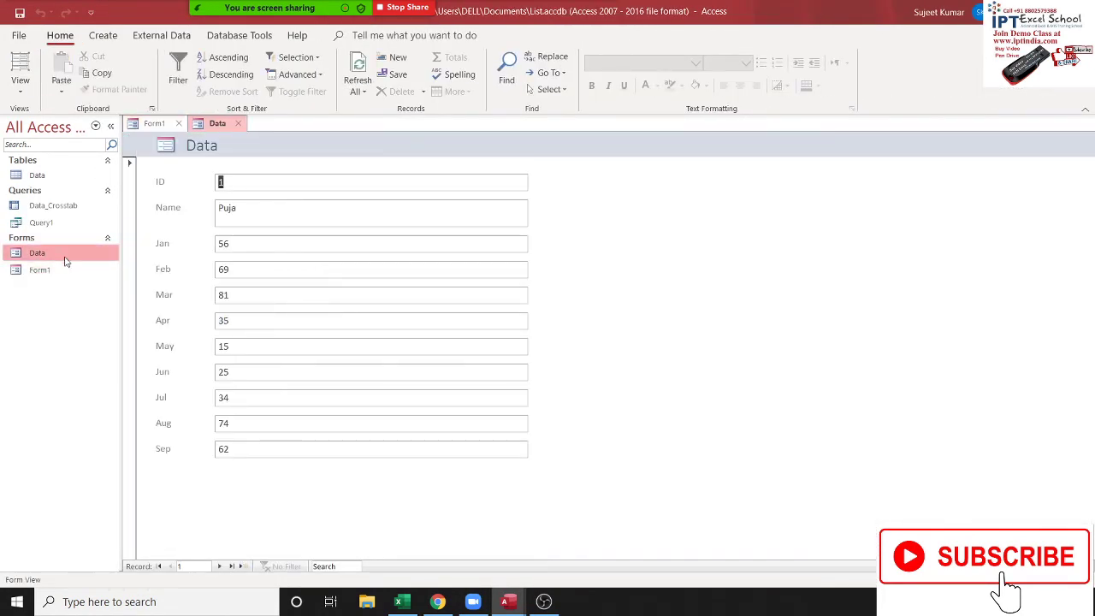
{"action": "left_click", "coordinate": [179, 124]}
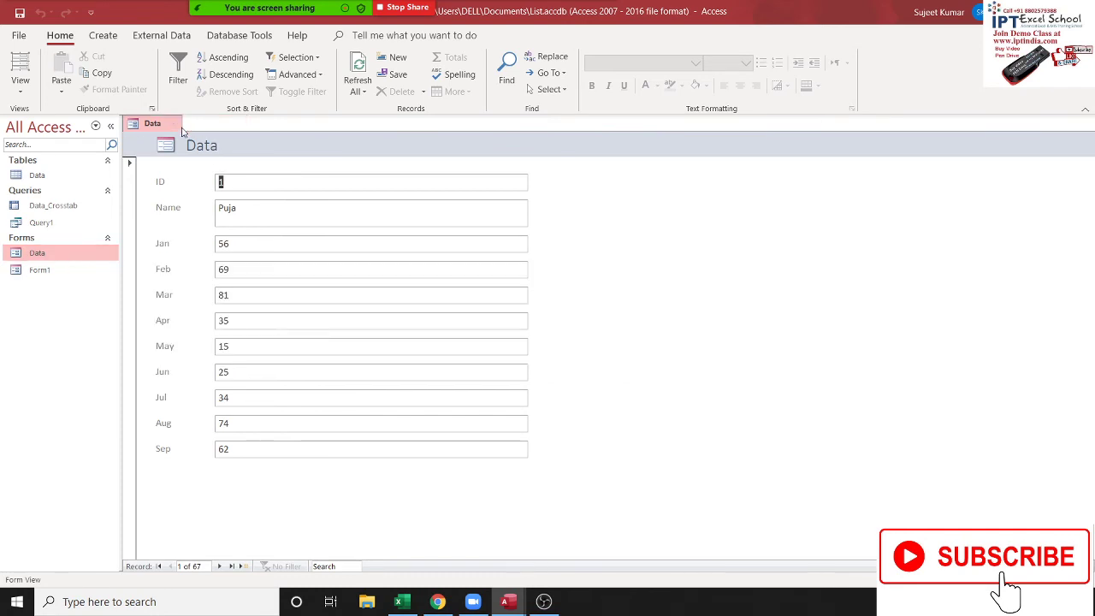
{"action": "left_click", "coordinate": [175, 124]}
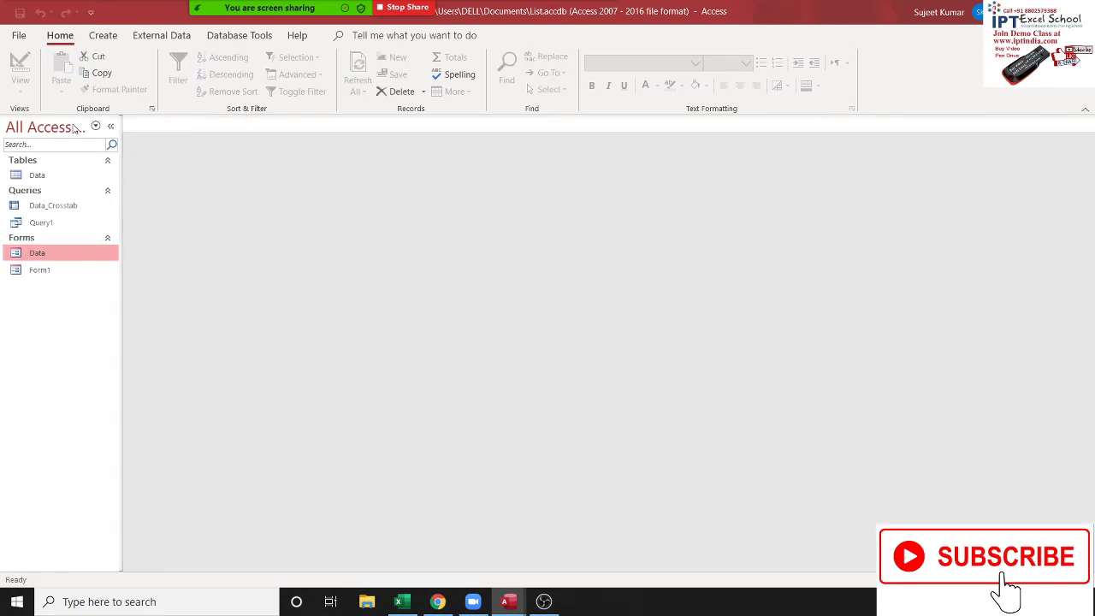
{"action": "key", "text": "alt+F11"}
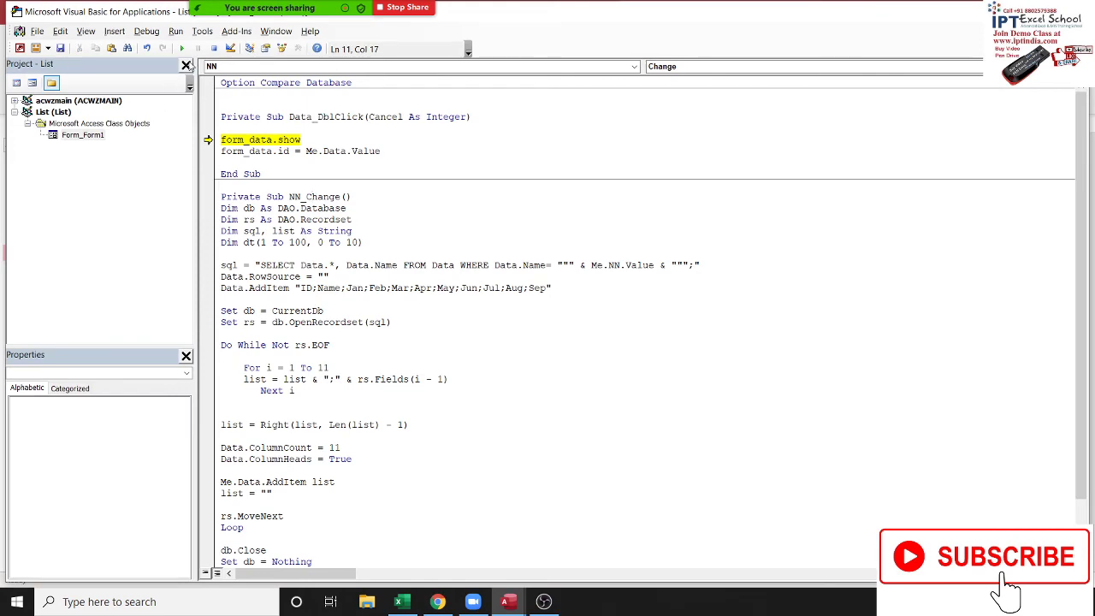
Reset the halted code and open the Data form in design view
{"action": "left_click", "coordinate": [216, 49]}
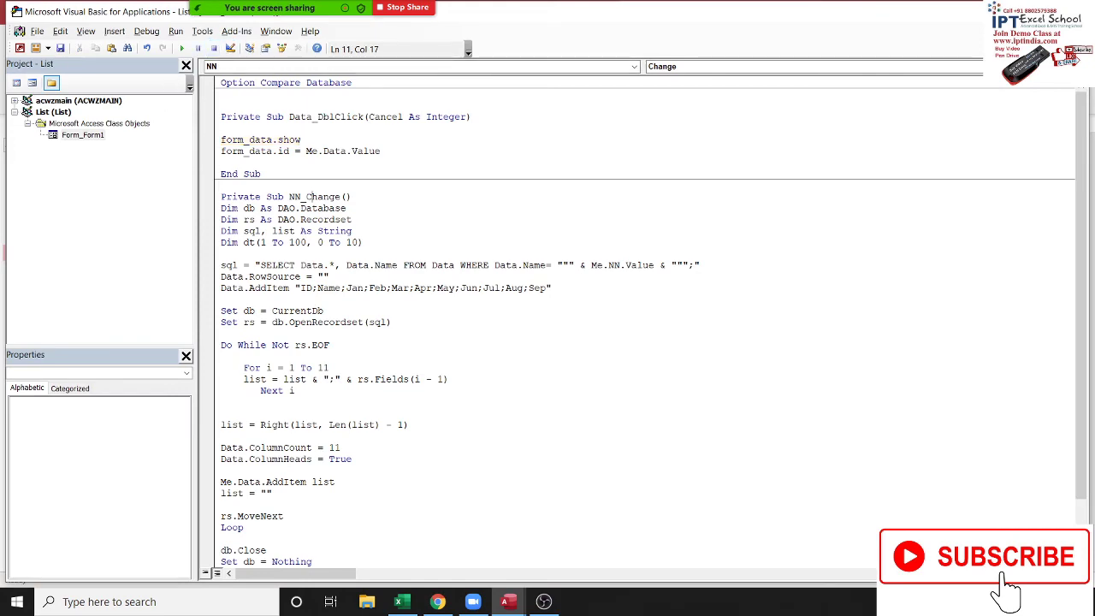
{"action": "key", "text": "alt+F11"}
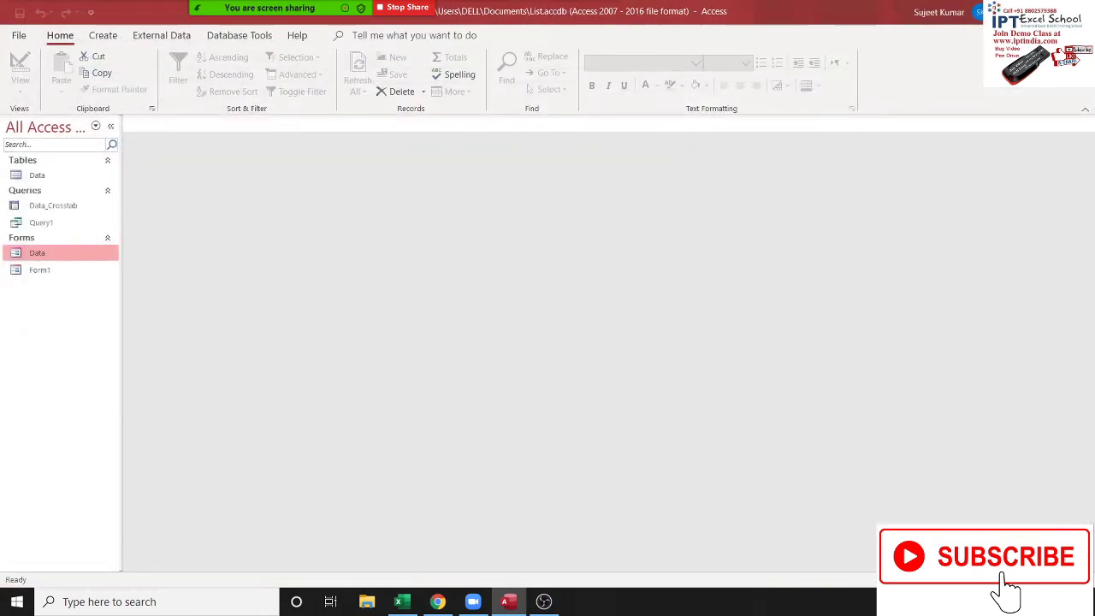
{"action": "right_click", "coordinate": [37, 255]}
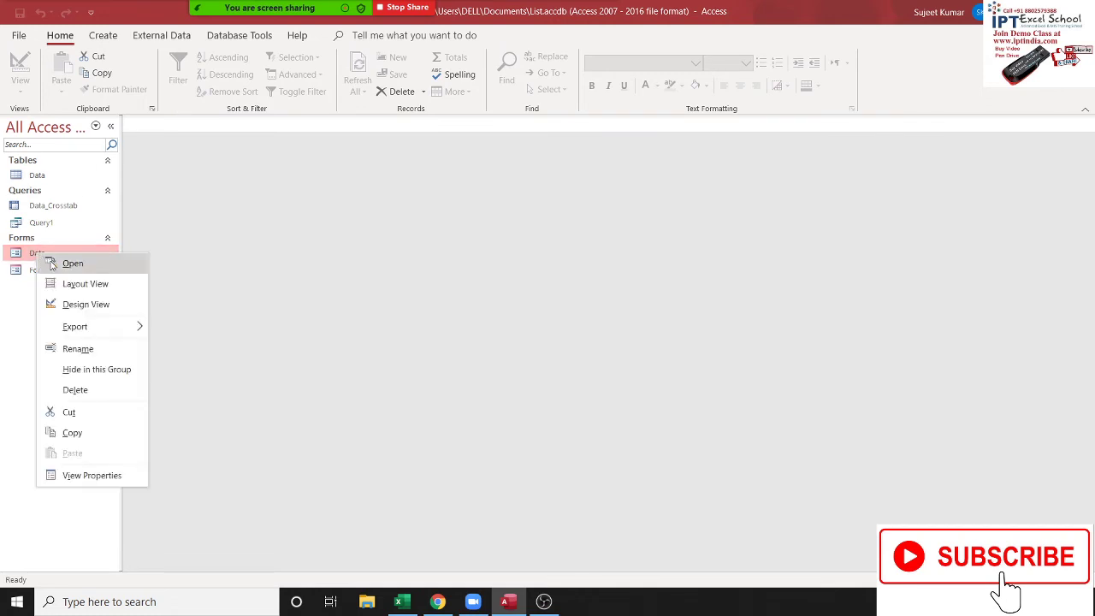
{"action": "left_click", "coordinate": [85, 304]}
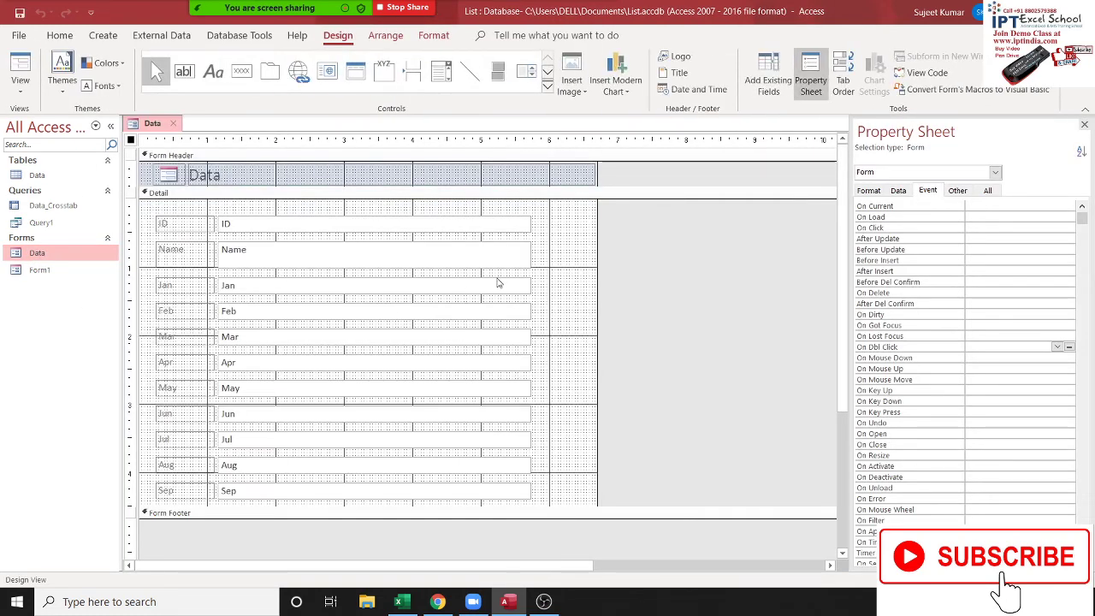
Select the Data form's Jan, Name and ID text boxes in turn
{"action": "left_click", "coordinate": [484, 284]}
{"action": "scroll", "coordinate": [481, 300], "scroll_direction": "down", "scroll_amount": 3}
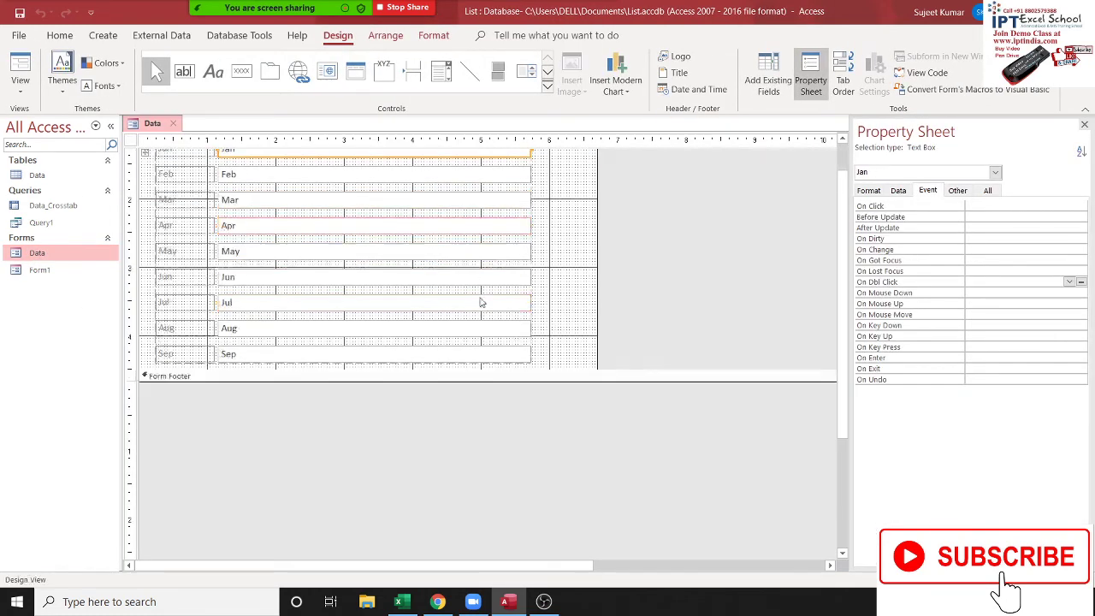
{"action": "scroll", "coordinate": [481, 301], "scroll_direction": "down", "scroll_amount": 5}
{"action": "scroll", "coordinate": [481, 301], "scroll_direction": "up", "scroll_amount": 8}
{"action": "left_click", "coordinate": [528, 251]}
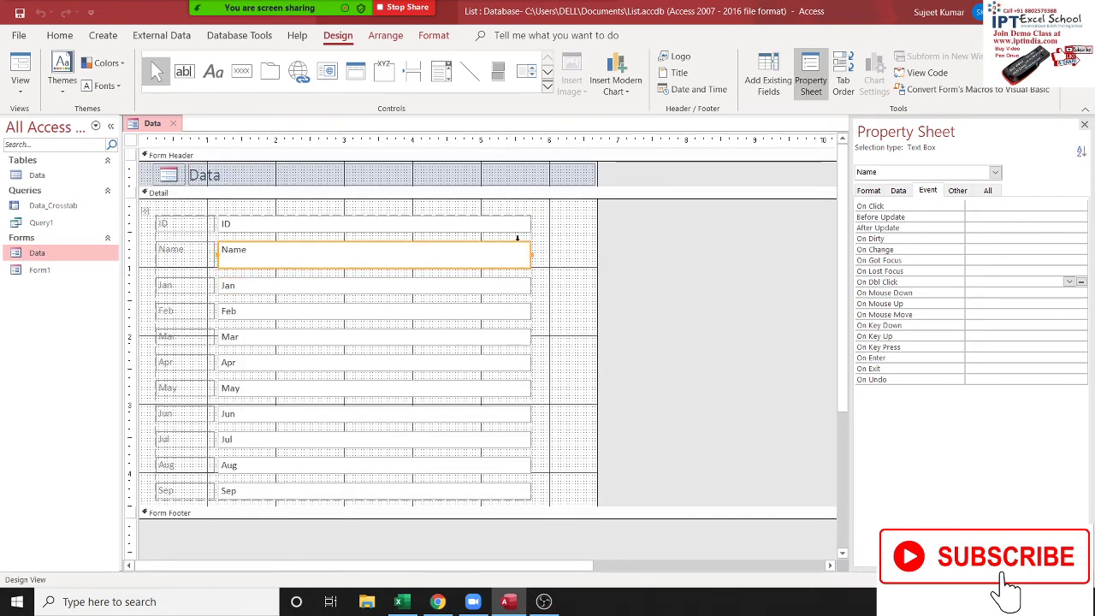
{"action": "left_click", "coordinate": [519, 226]}
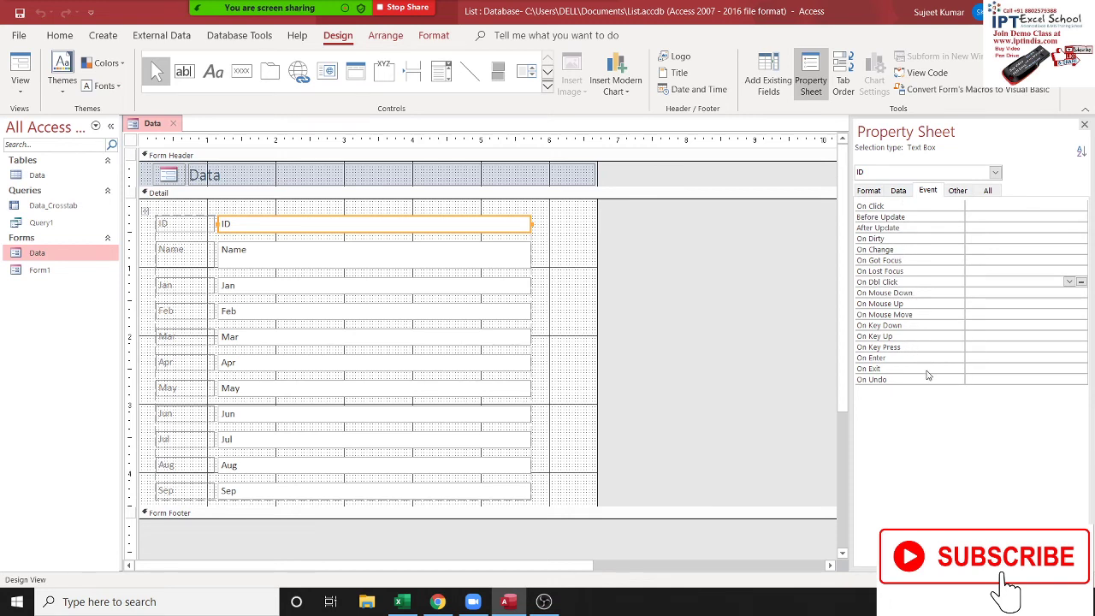
Review the ID text box's Other, Data and Event properties, including its On Enter choices
{"action": "left_click", "coordinate": [957, 191]}
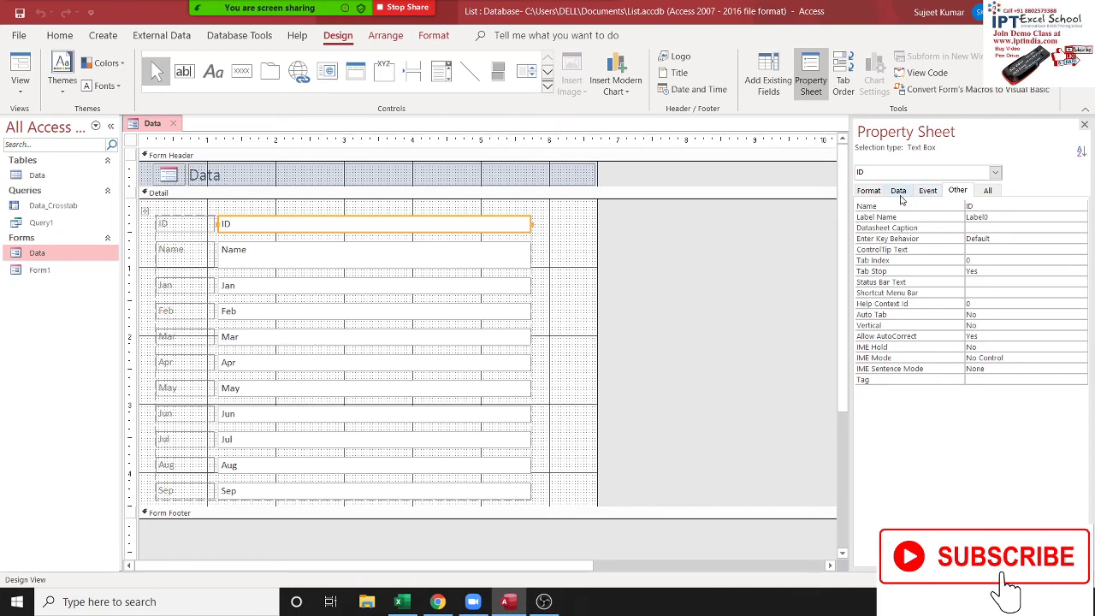
{"action": "left_click", "coordinate": [899, 193]}
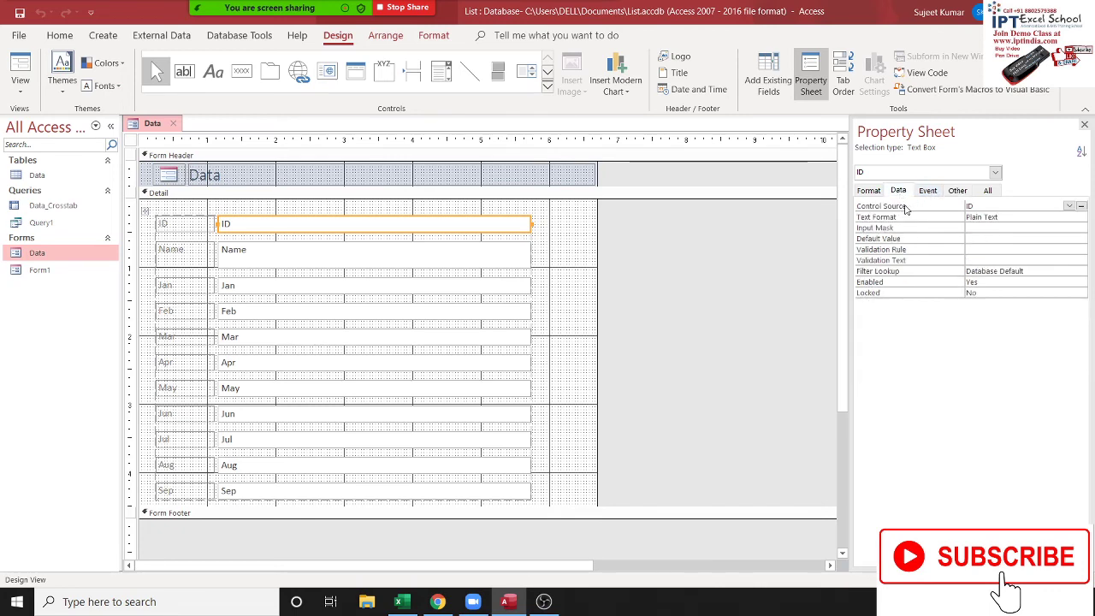
{"action": "left_click", "coordinate": [926, 192]}
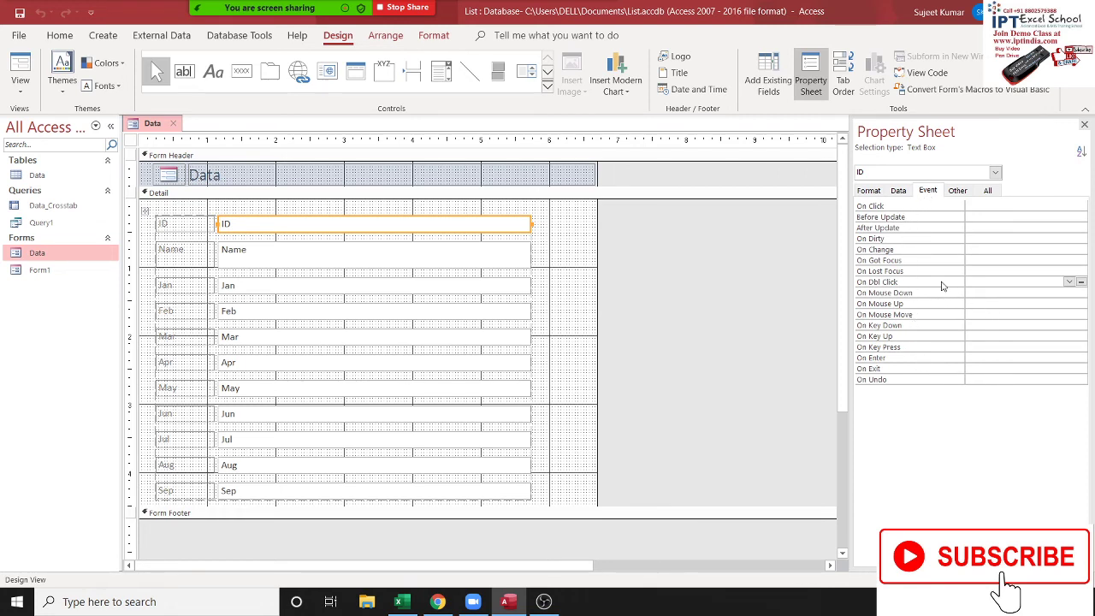
{"action": "left_click", "coordinate": [995, 358]}
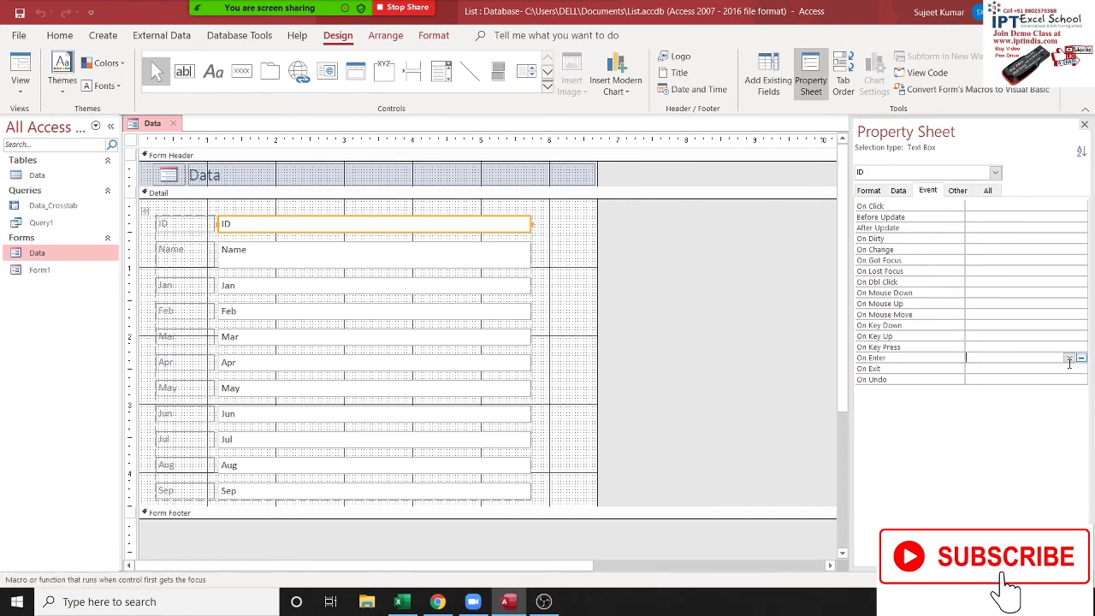
{"action": "left_click", "coordinate": [1071, 359]}
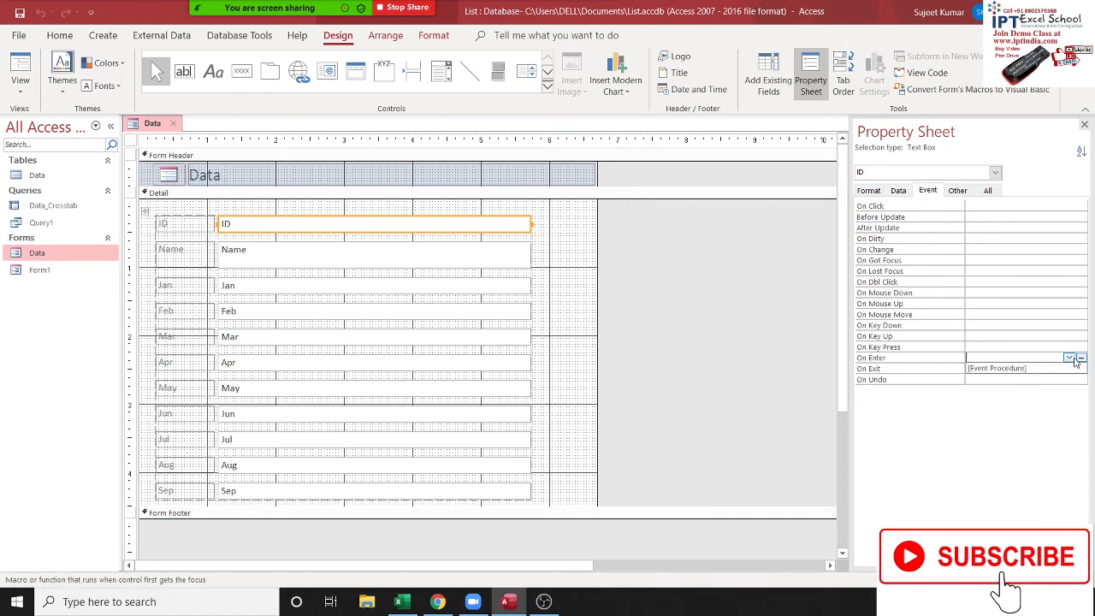
Set the Detail section's On Click to [Event Procedure] and open its code stub
{"action": "left_click", "coordinate": [565, 220]}
{"action": "left_click", "coordinate": [565, 220]}
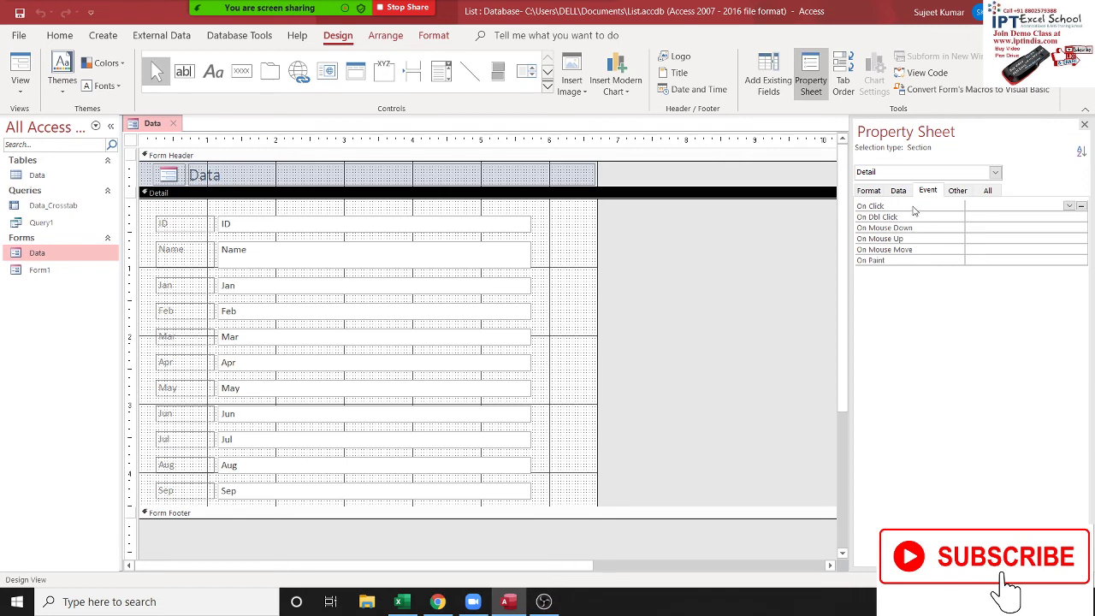
{"action": "left_click", "coordinate": [1074, 207]}
{"action": "left_click", "coordinate": [1055, 217]}
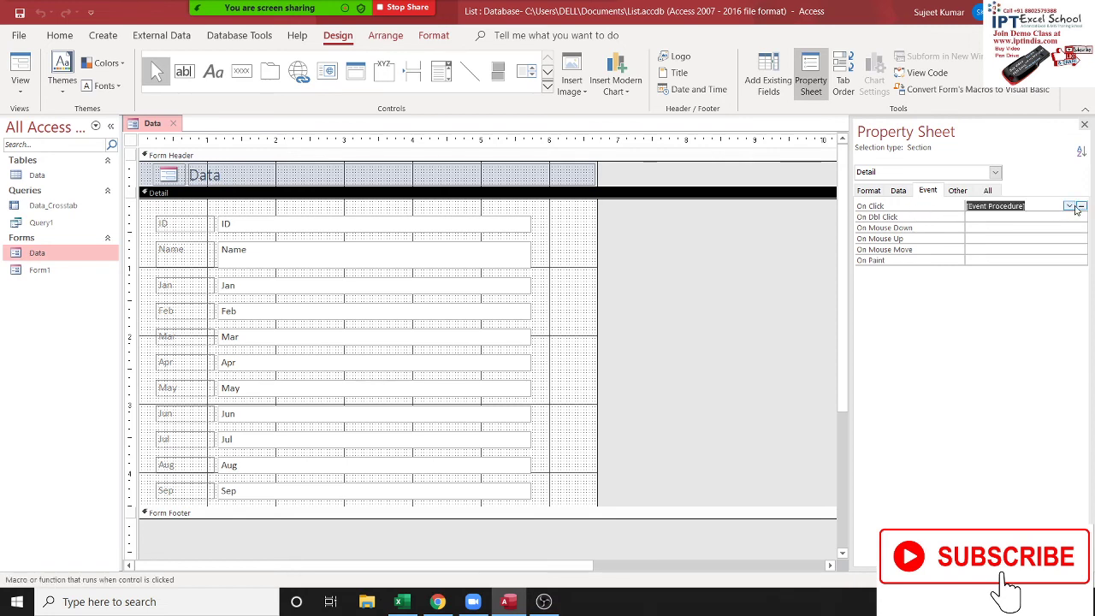
{"action": "left_click", "coordinate": [1080, 207]}
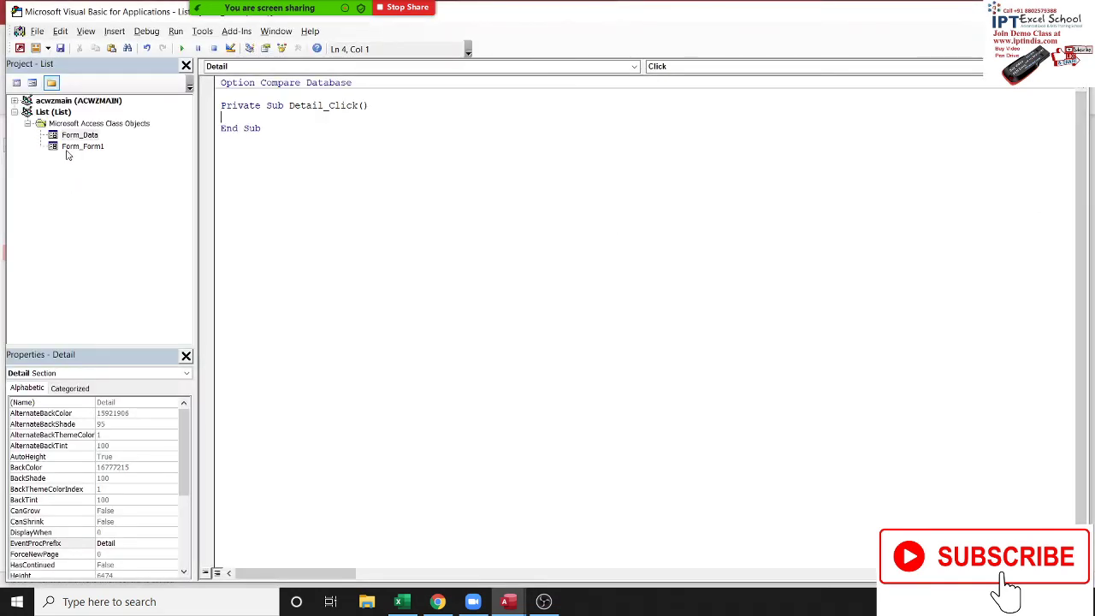
Write Me.ID = Form_Form1.Data.Value inside the Detail_Click sub
{"action": "key", "text": "Return"}
{"action": "type", "text": ".id"}
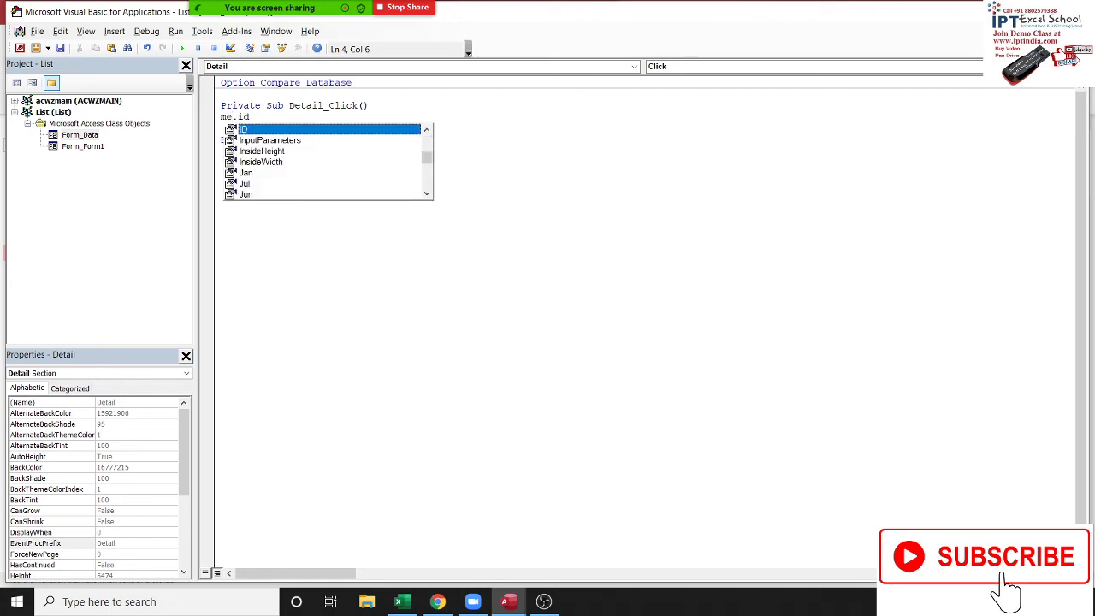
{"action": "type", "text": "="}
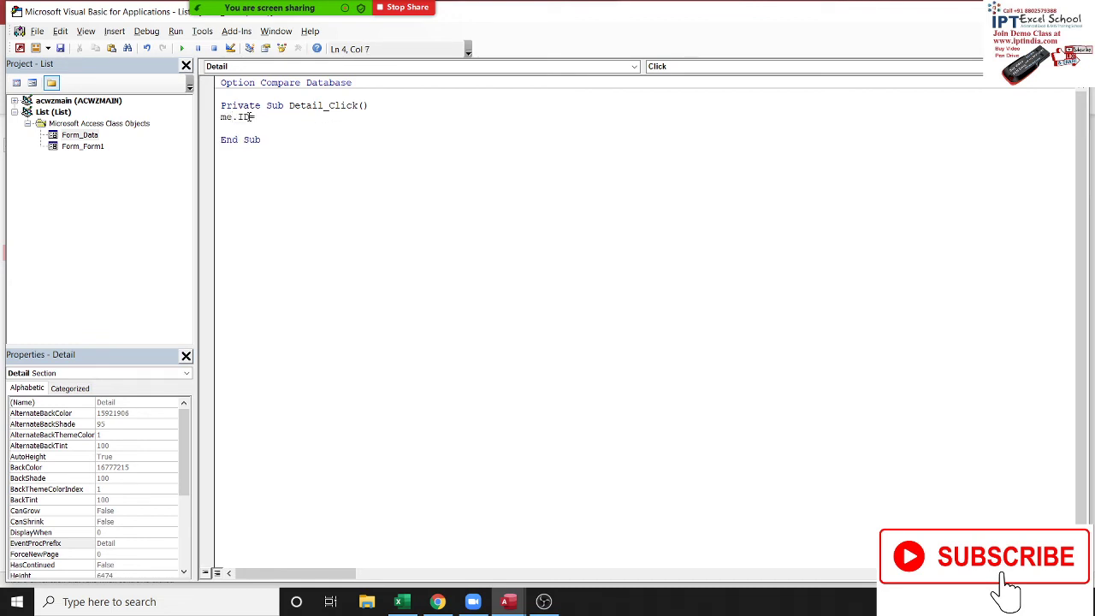
{"action": "type", "text": "form_form1"}
{"action": "type", "text": ".v"}
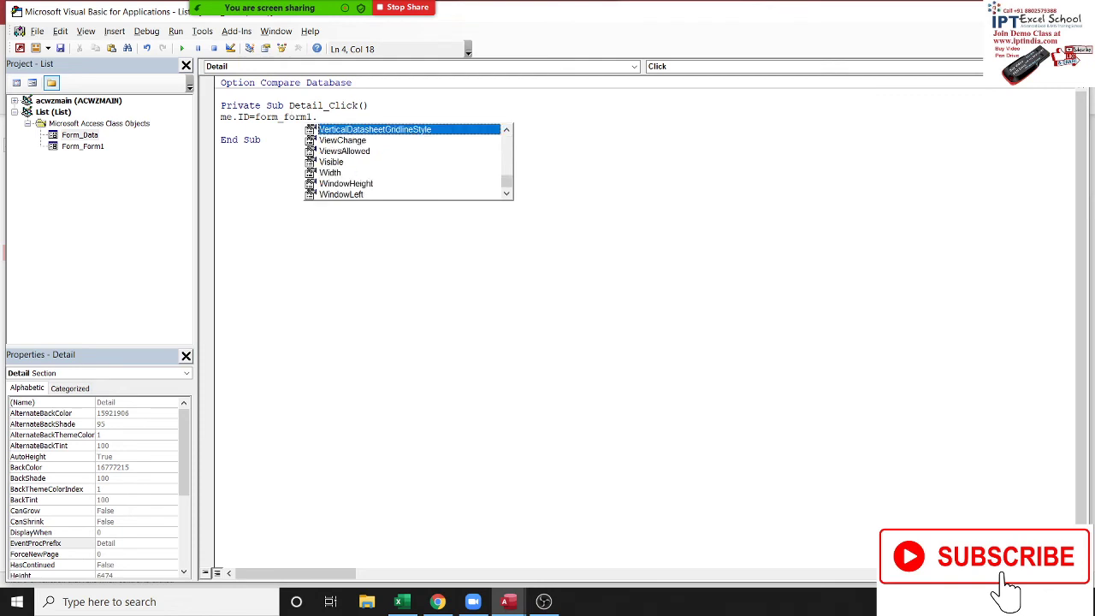
{"action": "key", "text": "BackSpace"}
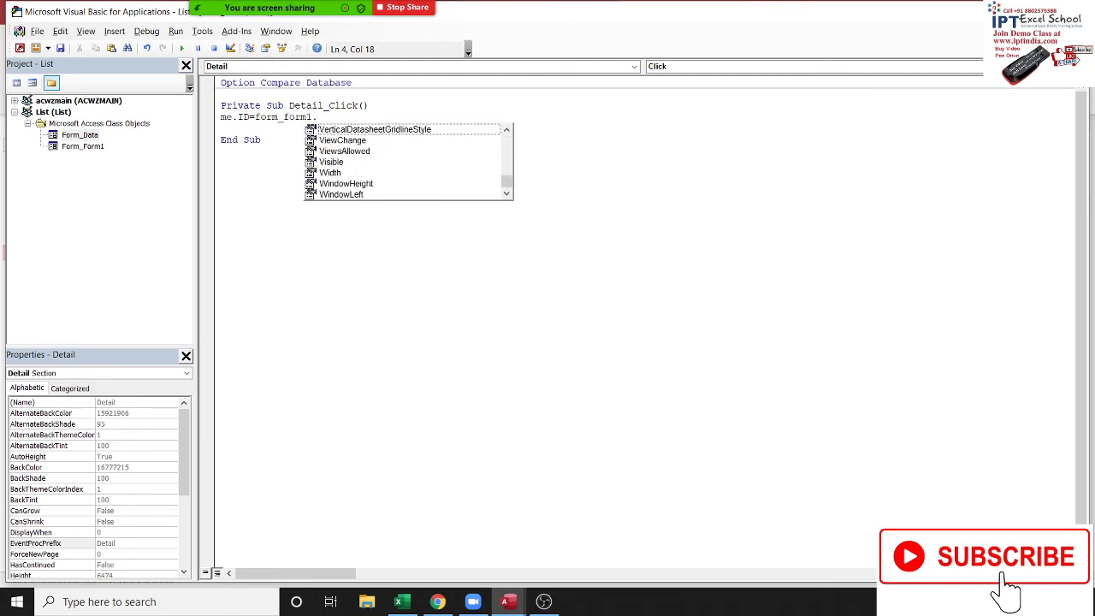
{"action": "type", "text": "Data.v"}
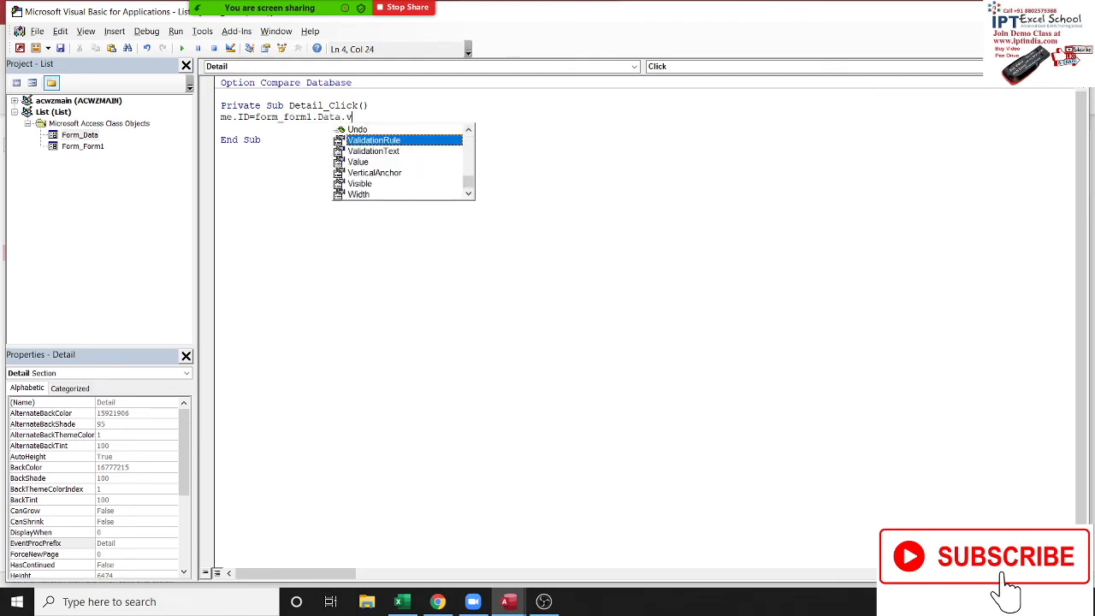
{"action": "type", "text": "l"}
{"action": "key", "text": "Tab"}
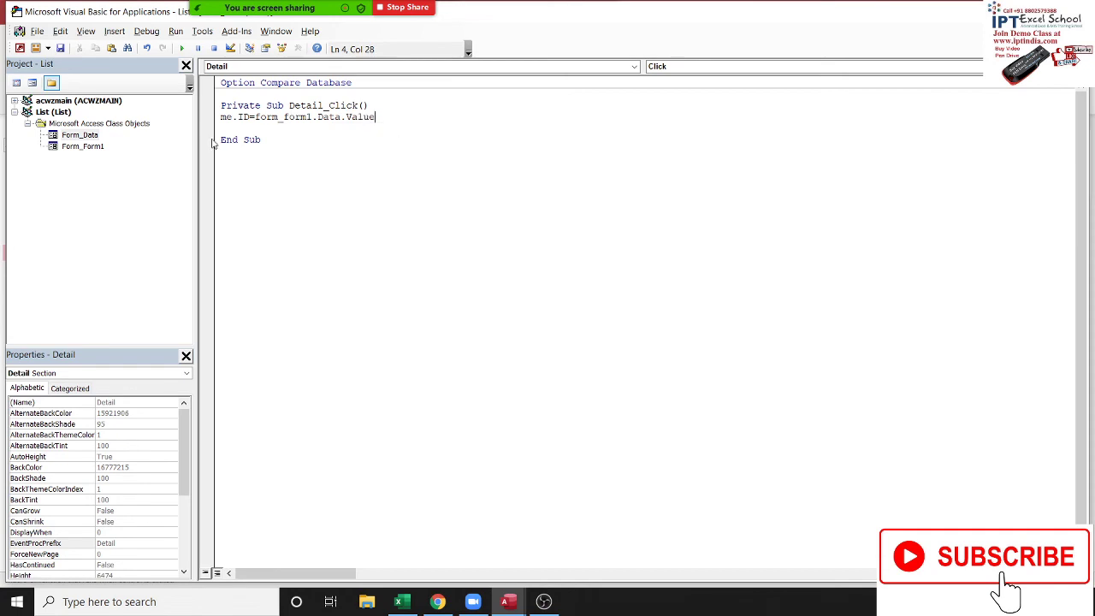
{"action": "left_click", "coordinate": [356, 147]}
In Form1's Data_DblClick, search Form_Data's members for an open method, then clear the partial reference
{"action": "left_click", "coordinate": [113, 149]}
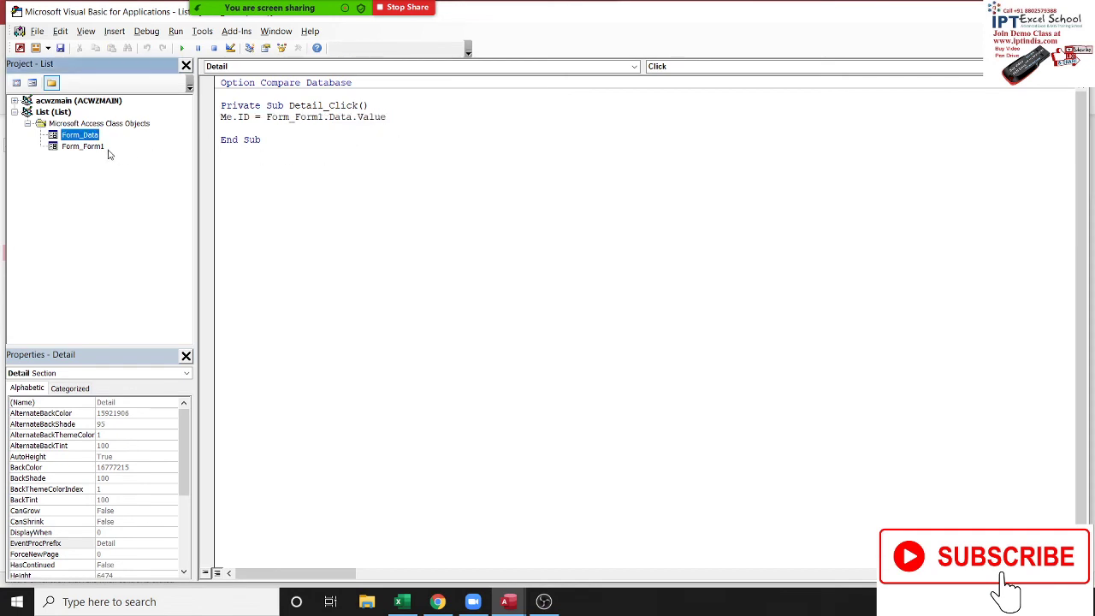
{"action": "double_click", "coordinate": [98, 146]}
{"action": "left_click", "coordinate": [265, 163]}
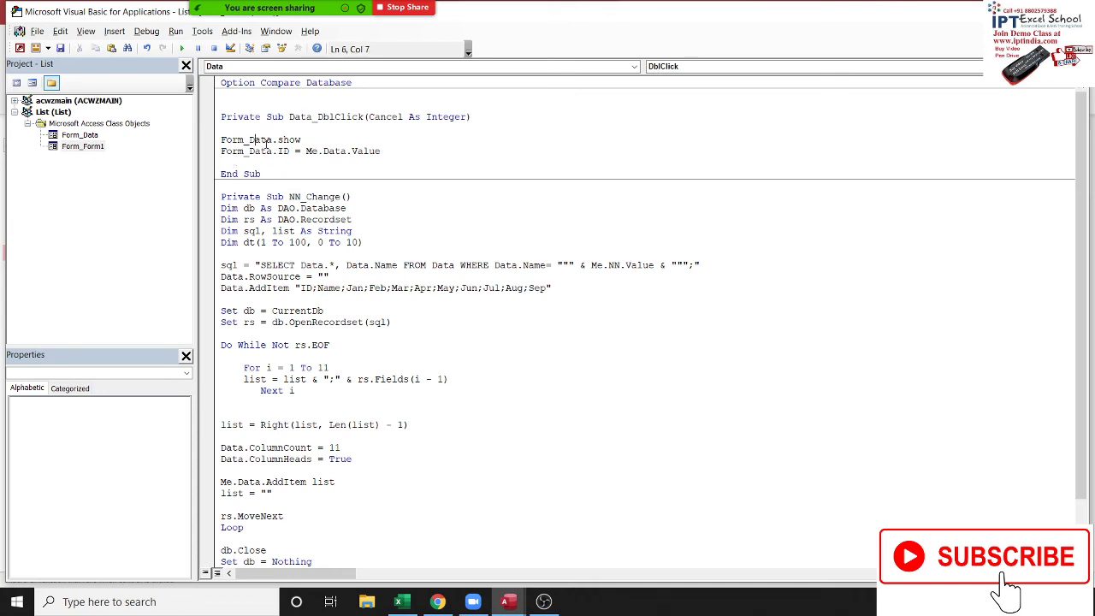
{"action": "key", "text": "BackSpace"}
{"action": "key", "text": "BackSpace"}
{"action": "key", "text": "BackSpace"}
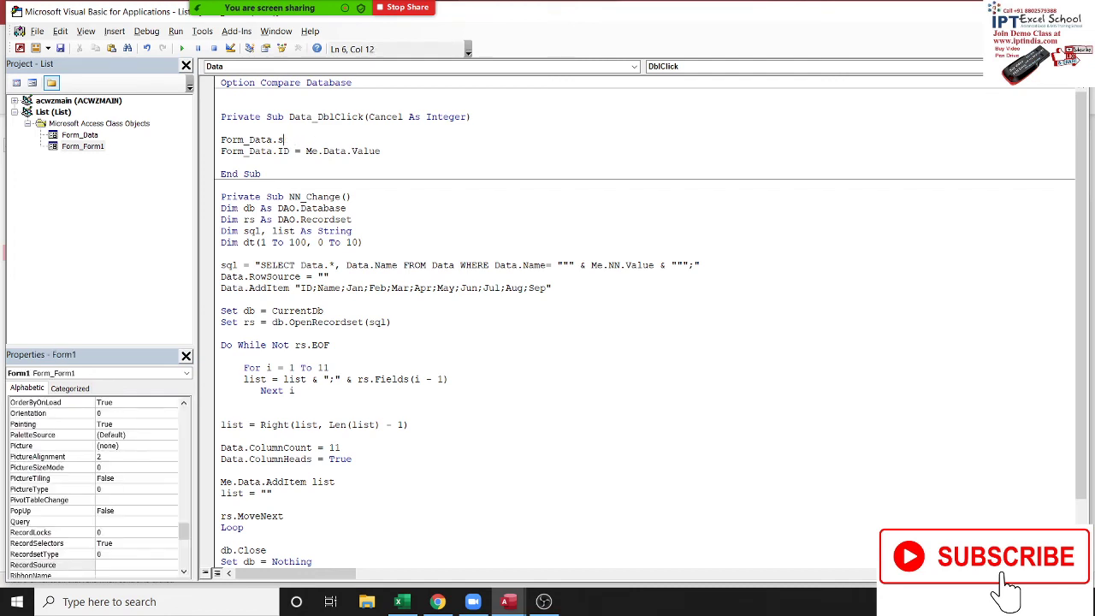
{"action": "type", "text": "."}
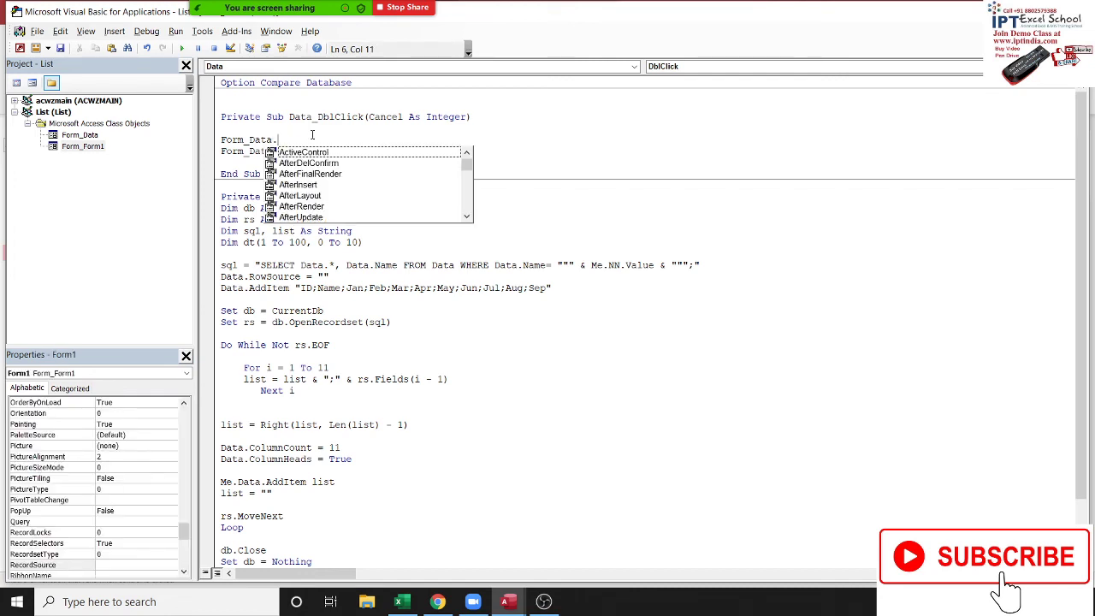
{"action": "key", "text": "Down"}
{"action": "key", "text": "Down"}
{"action": "key", "text": "Down"}
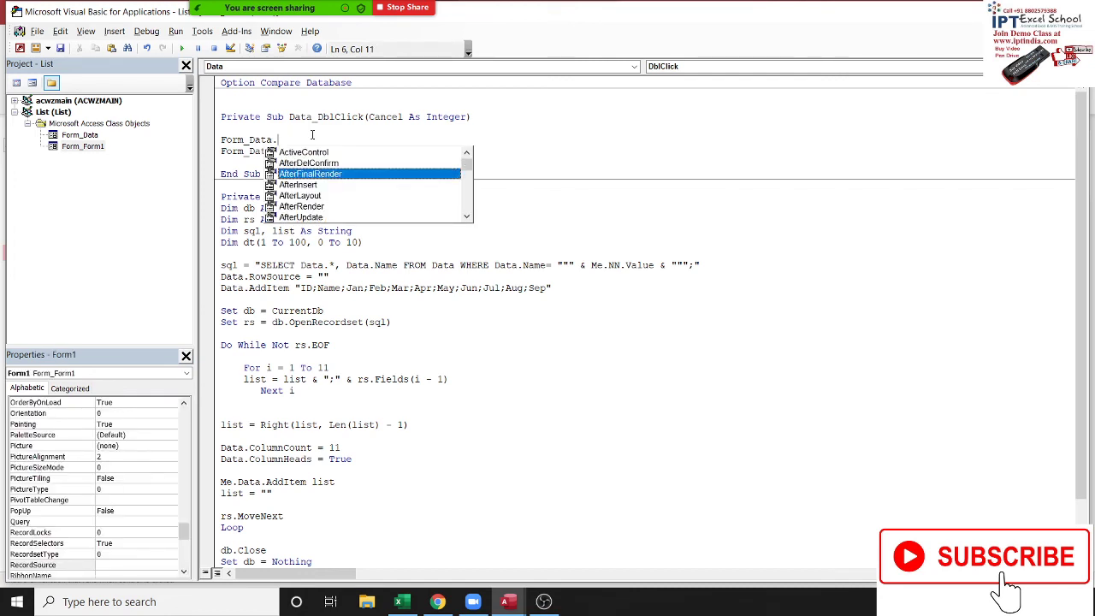
{"action": "key", "text": "Down"}
{"action": "key", "text": "Down"}
{"action": "key", "text": "Down"}
{"action": "key", "text": "Down"}
{"action": "key", "text": "Down"}
{"action": "key", "text": "Down"}
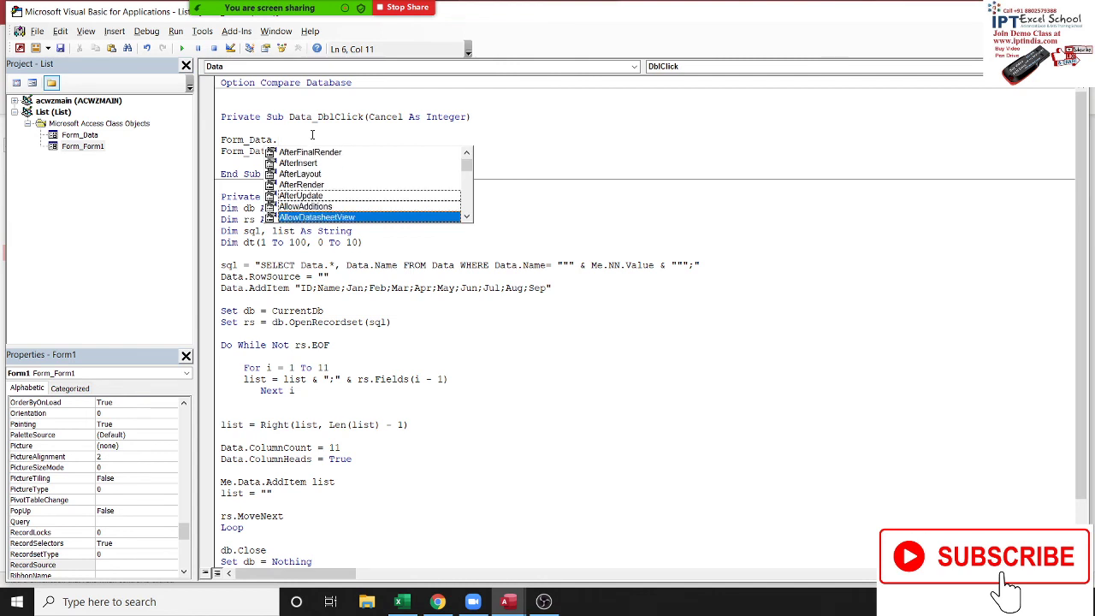
{"action": "key", "text": "Down"}
{"action": "key", "text": "Down"}
{"action": "key", "text": "Down"}
{"action": "key", "text": "Down"}
{"action": "key", "text": "Down"}
{"action": "key", "text": "Down"}
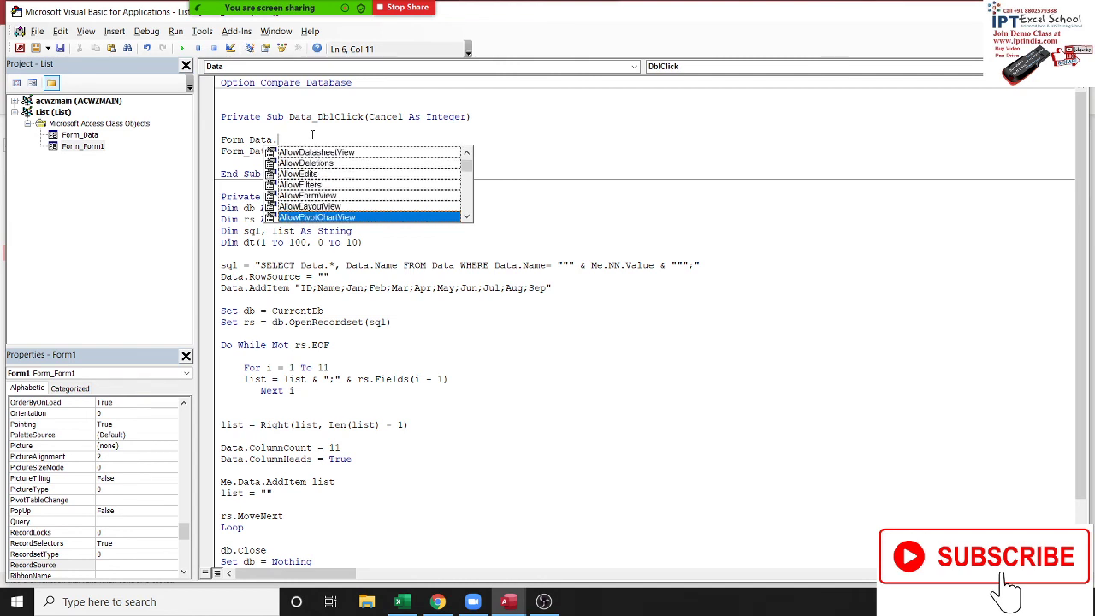
{"action": "key", "text": "Down"}
{"action": "key", "text": "Down"}
{"action": "key", "text": "Down"}
{"action": "key", "text": "Down"}
{"action": "key", "text": "Down"}
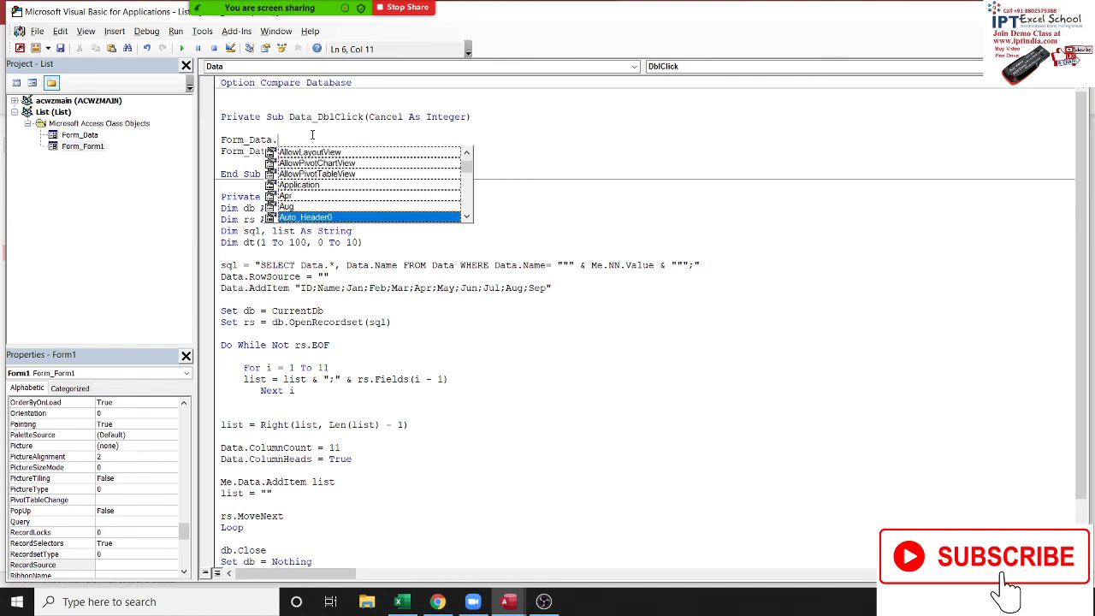
{"action": "key", "text": "Down"}
{"action": "key", "text": "Down"}
{"action": "key", "text": "Down"}
{"action": "key", "text": "Down"}
{"action": "key", "text": "Down"}
{"action": "key", "text": "Down"}
{"action": "type", "text": "s"}
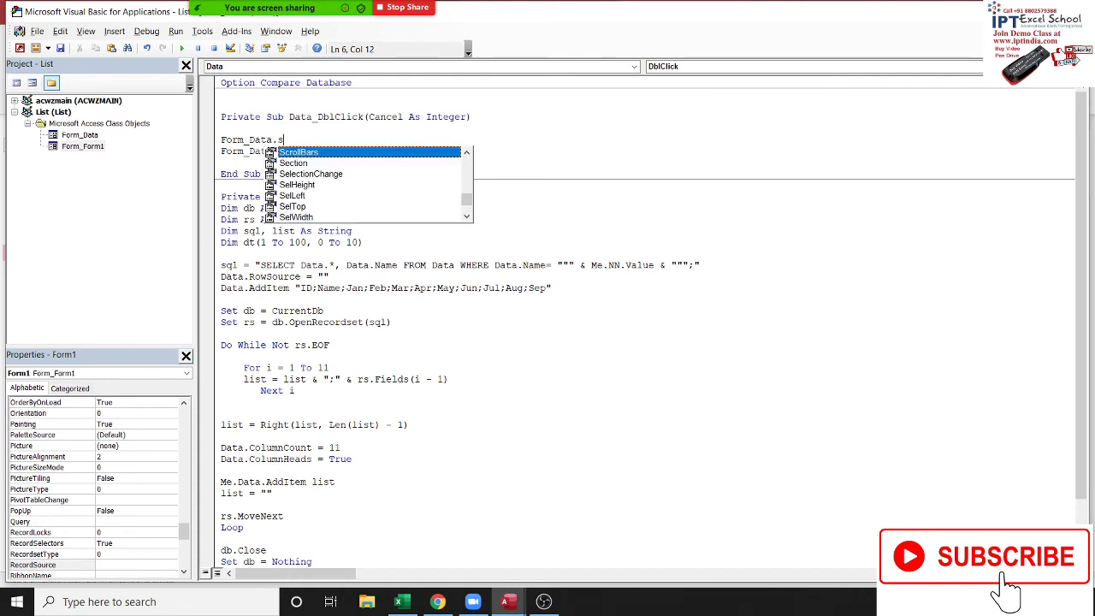
{"action": "key", "text": "Down"}
{"action": "key", "text": "Down"}
{"action": "key", "text": "Down"}
{"action": "key", "text": "Down"}
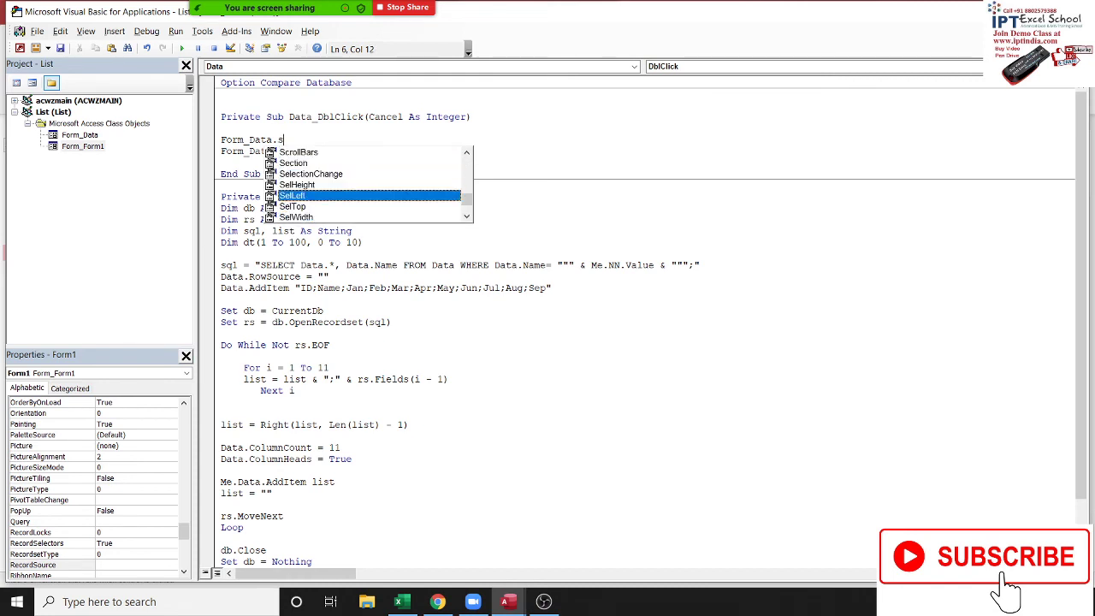
{"action": "key", "text": "Down"}
{"action": "key", "text": "Down"}
{"action": "key", "text": "Down"}
{"action": "key", "text": "Down"}
{"action": "key", "text": "Down"}
{"action": "key", "text": "Down"}
{"action": "key", "text": "Down"}
{"action": "key", "text": "Down"}
{"action": "key", "text": "Down"}
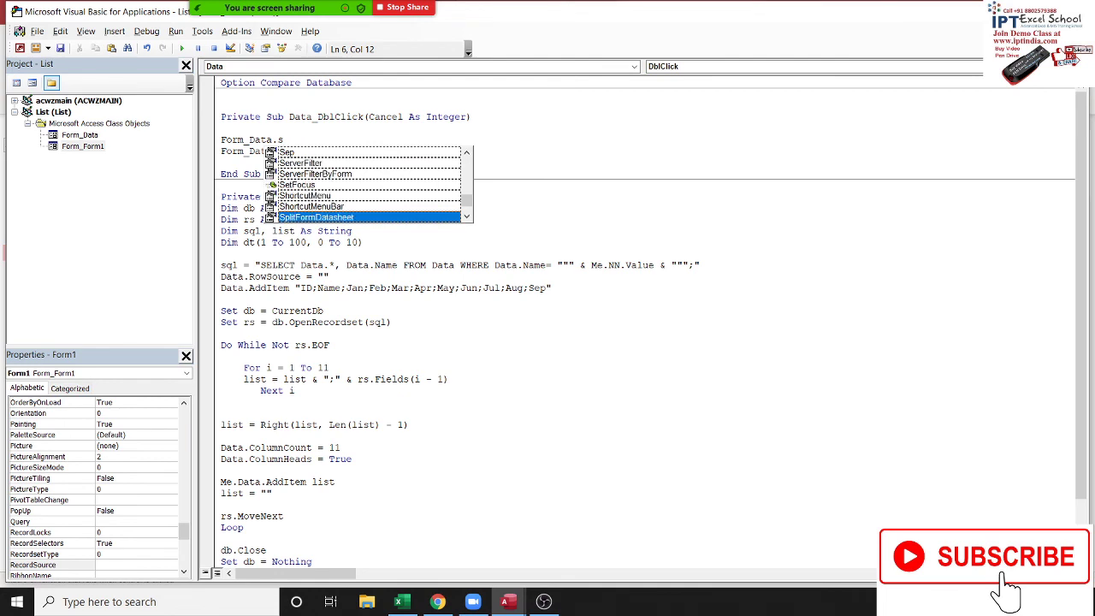
{"action": "key", "text": "Down"}
{"action": "key", "text": "Down"}
{"action": "key", "text": "Down"}
{"action": "key", "text": "Down"}
{"action": "key", "text": "Down"}
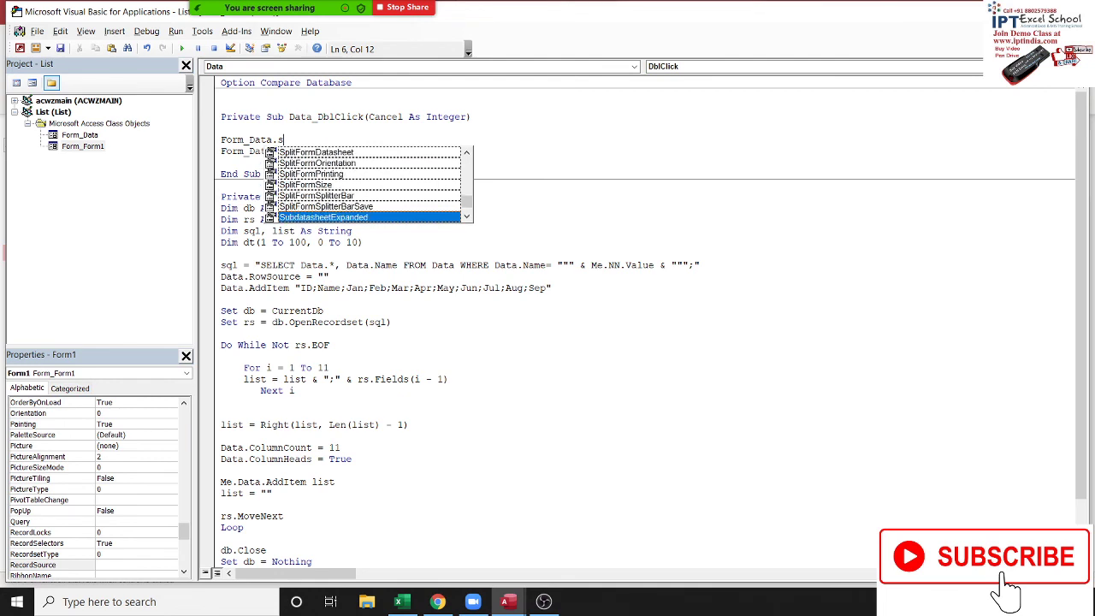
{"action": "key", "text": "Down"}
{"action": "key", "text": "Down"}
{"action": "key", "text": "Down"}
{"action": "type", "text": "o"}
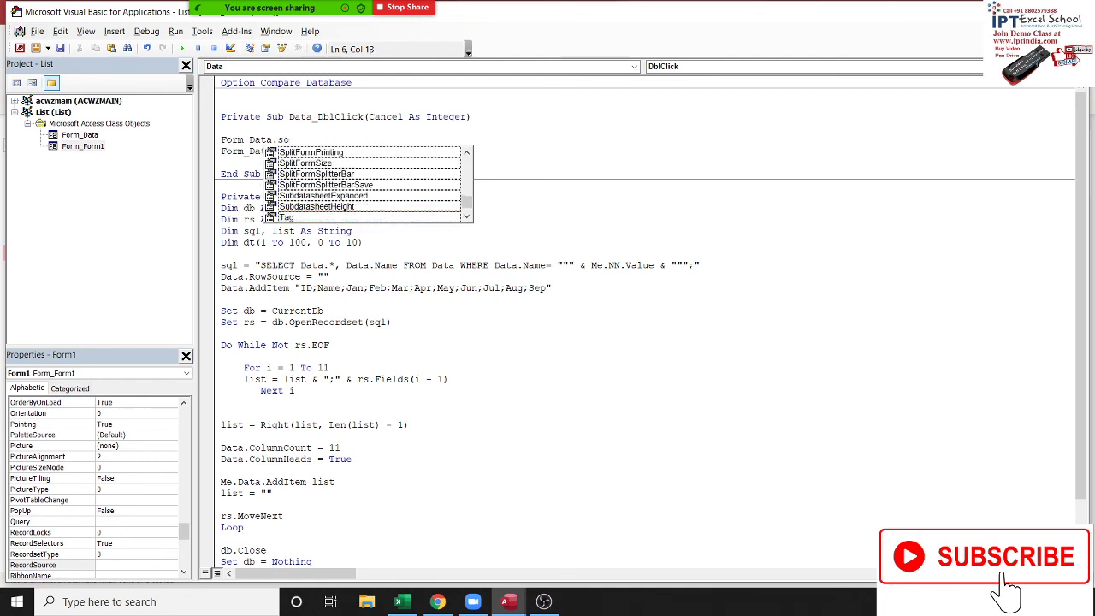
{"action": "key", "text": "BackSpace"}
{"action": "key", "text": "BackSpace"}
{"action": "type", "text": "op"}
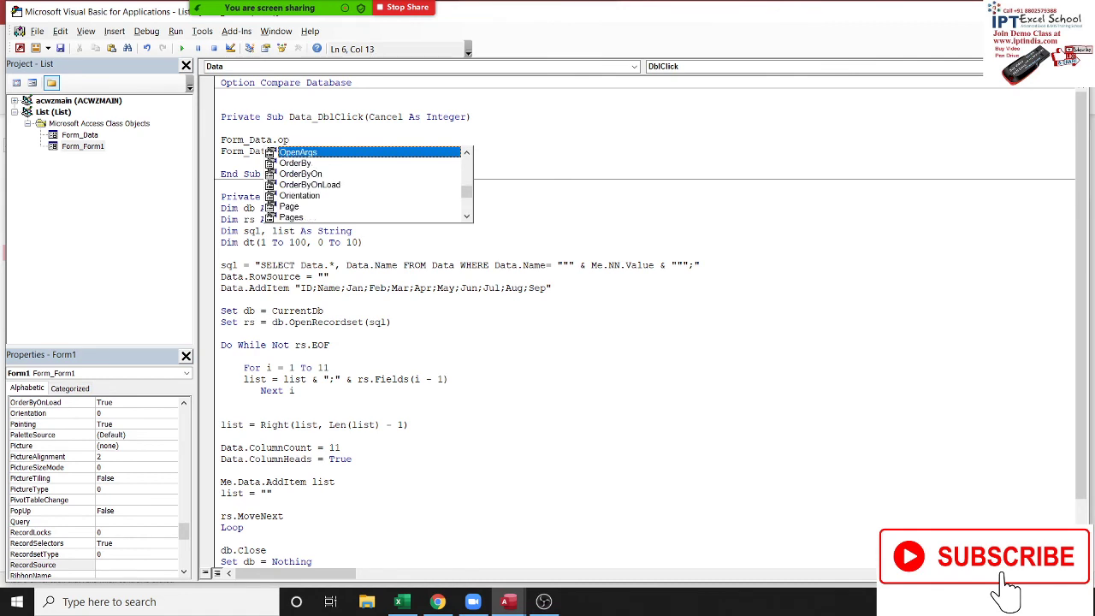
{"action": "key", "text": "Up"}
{"action": "key", "text": "Down"}
{"action": "key", "text": "Up"}
{"action": "key", "text": "Down"}
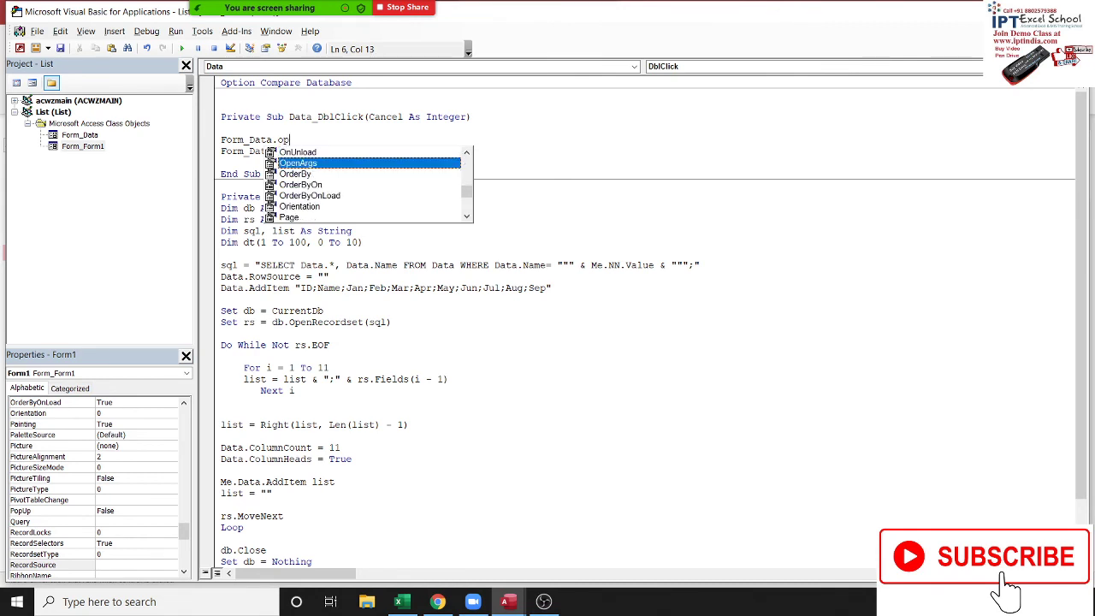
{"action": "key", "text": "Down"}
{"action": "key", "text": "Down"}
{"action": "key", "text": "Down"}
{"action": "key", "text": "Down"}
{"action": "key", "text": "Down"}
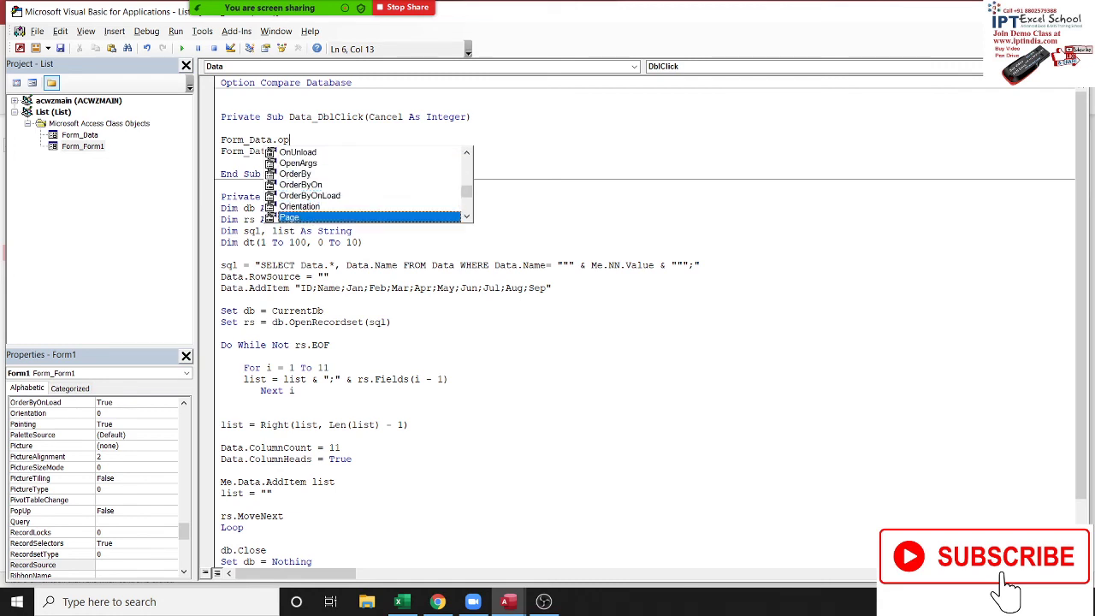
{"action": "key", "text": "Down"}
{"action": "key", "text": "Down"}
{"action": "key", "text": "Down"}
{"action": "key", "text": "Down"}
{"action": "key", "text": "Down"}
{"action": "key", "text": "Down"}
{"action": "key", "text": "Down"}
{"action": "key", "text": "Down"}
{"action": "key", "text": "Down"}
{"action": "key", "text": "Down"}
{"action": "key", "text": "Down"}
{"action": "key", "text": "Down"}
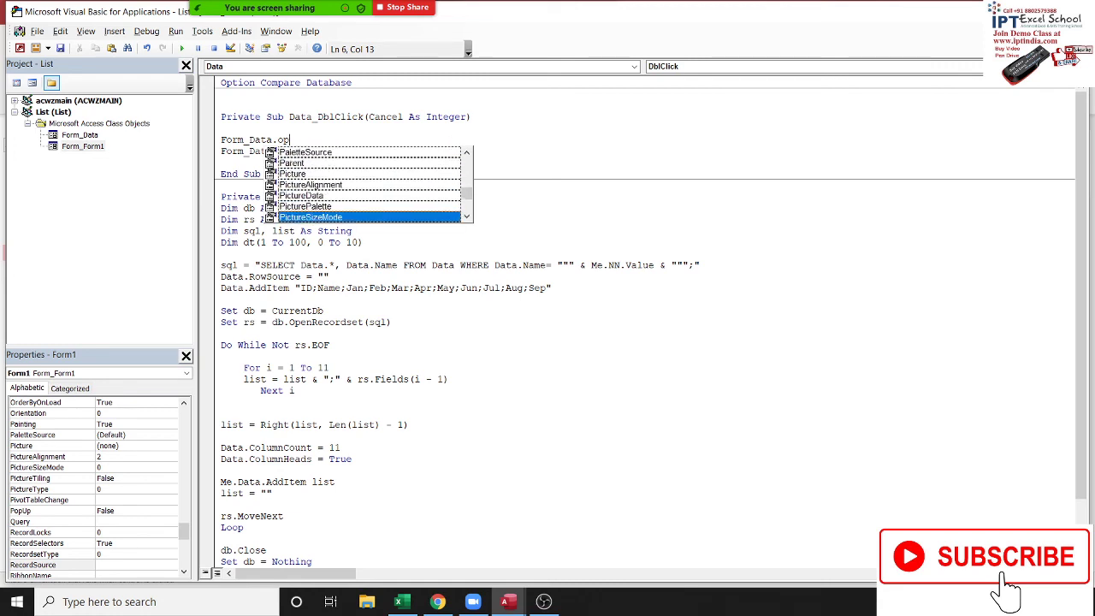
{"action": "key", "text": "Down"}
{"action": "key", "text": "Down"}
{"action": "key", "text": "Down"}
{"action": "key", "text": "Down"}
{"action": "key", "text": "Down"}
{"action": "key", "text": "Down"}
{"action": "key", "text": "Down"}
{"action": "key", "text": "Down"}
{"action": "key", "text": "Down"}
{"action": "key", "text": "Down"}
{"action": "key", "text": "Down"}
{"action": "key", "text": "Down"}
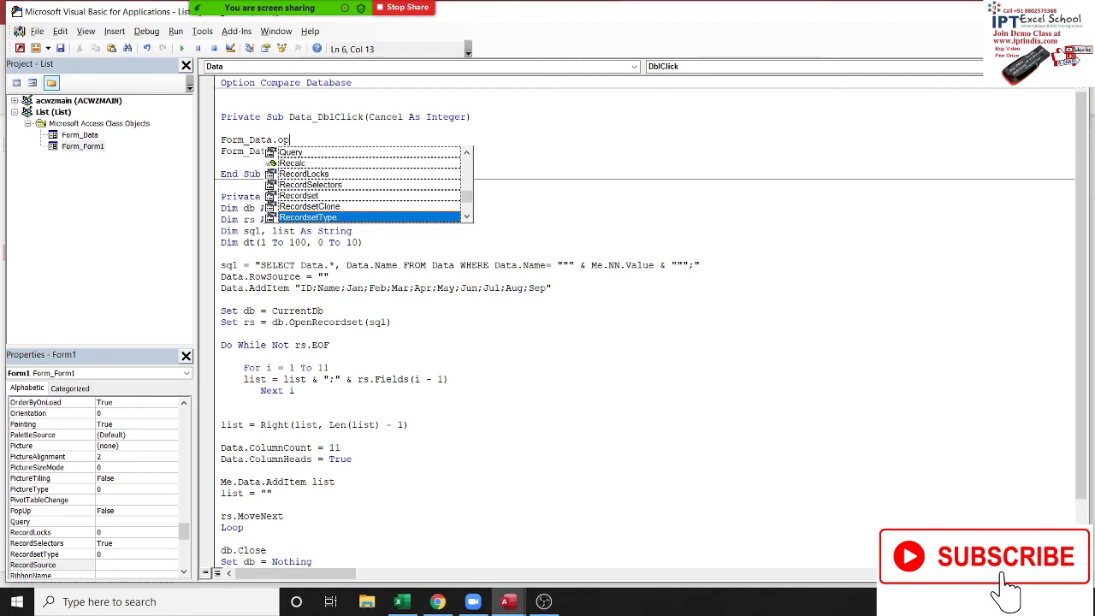
{"action": "key", "text": "Down"}
{"action": "key", "text": "Down"}
{"action": "key", "text": "Down"}
{"action": "key", "text": "Down"}
{"action": "key", "text": "Down"}
{"action": "key", "text": "Down"}
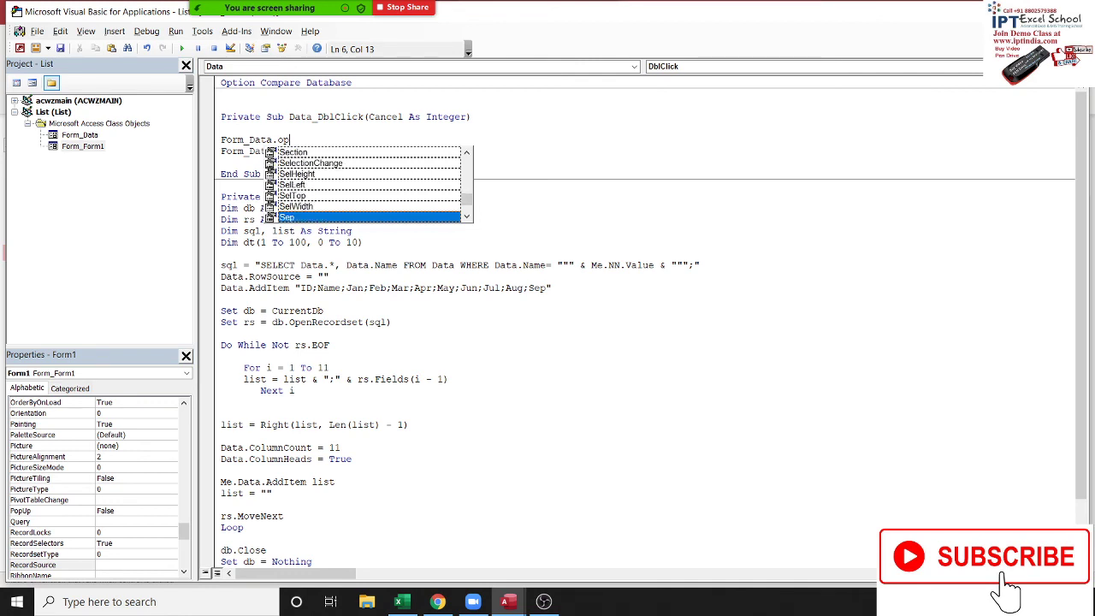
{"action": "key", "text": "Down"}
{"action": "key", "text": "Down"}
{"action": "key", "text": "Down"}
{"action": "key", "text": "Down"}
{"action": "key", "text": "Down"}
{"action": "key", "text": "Down"}
{"action": "key", "text": "Down"}
{"action": "key", "text": "Down"}
{"action": "key", "text": "Down"}
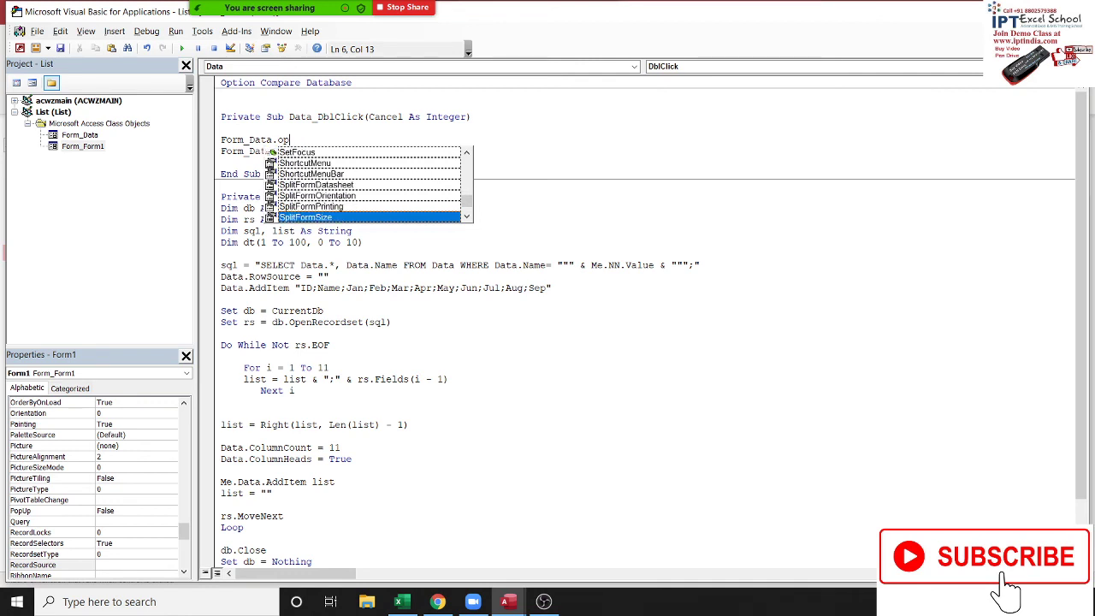
{"action": "key", "text": "Down"}
{"action": "key", "text": "Down"}
{"action": "key", "text": "Down"}
{"action": "key", "text": "BackSpace"}
{"action": "key", "text": "BackSpace"}
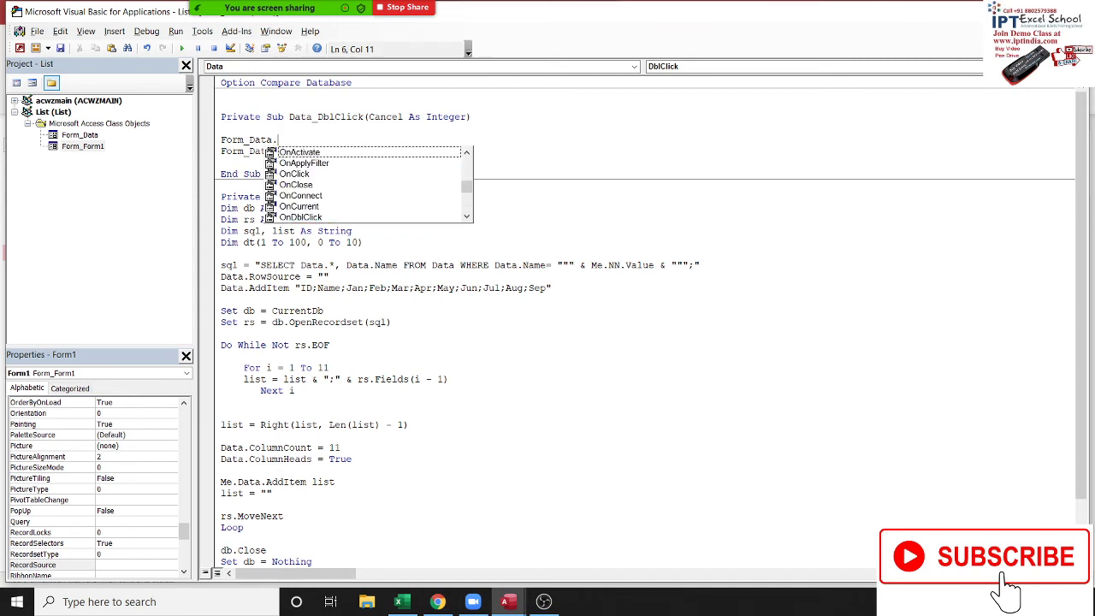
{"action": "key", "text": "BackSpace"}
{"action": "key", "text": "BackSpace"}
{"action": "key", "text": "BackSpace"}
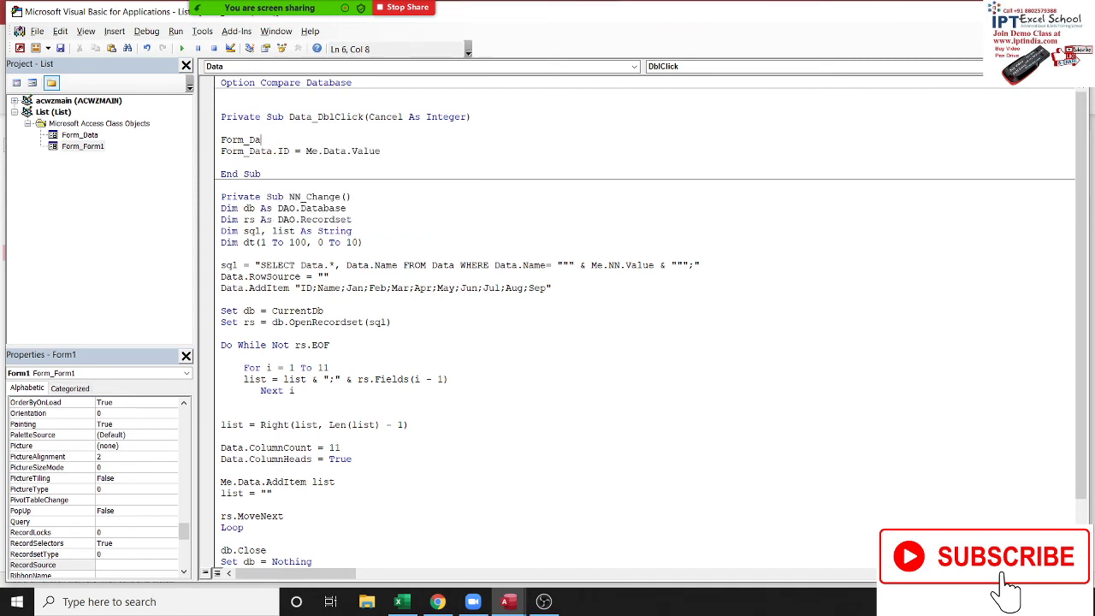
{"action": "key", "text": "BackSpace"}
{"action": "key", "text": "BackSpace"}
{"action": "key", "text": "BackSpace"}
{"action": "key", "text": "BackSpace"}
{"action": "key", "text": "BackSpace"}
{"action": "key", "text": "BackSpace"}
{"action": "key", "text": "BackSpace"}
{"action": "key", "text": "BackSpace"}
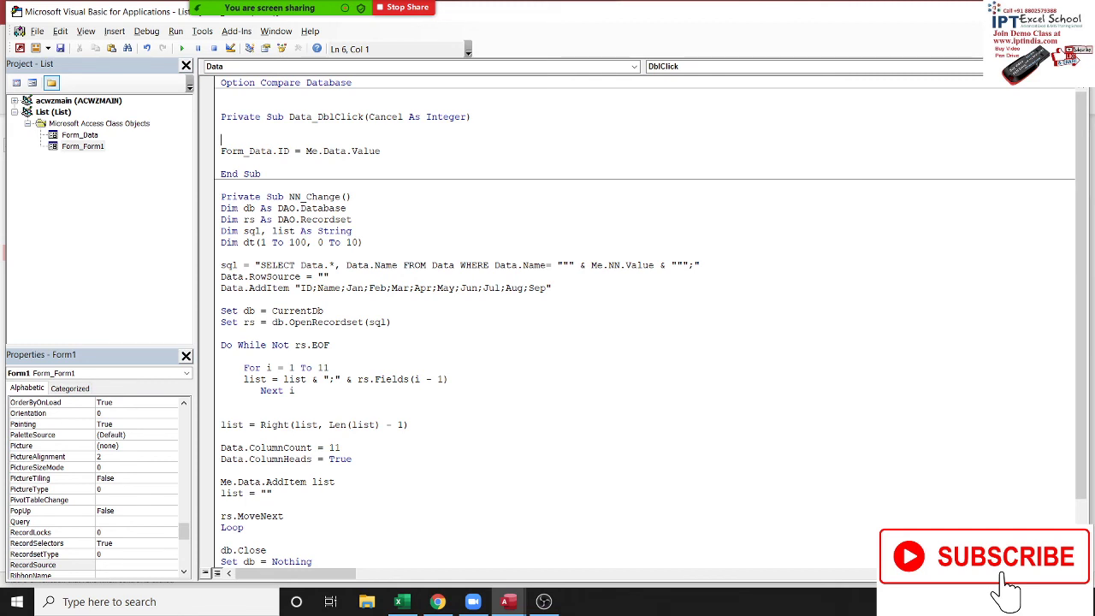
Add the line DoCmd.OpenForm "Data" to Data_DblClick and return to Access
{"action": "type", "text": "do."}
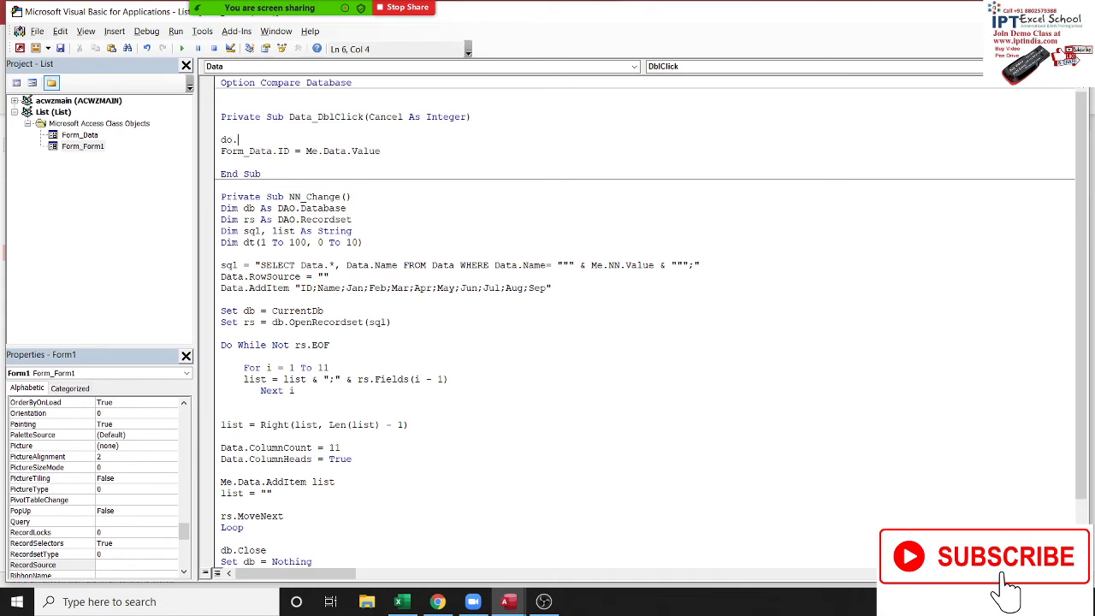
{"action": "type", "text": "cmd"}
{"action": "key", "text": "BackSpace"}
{"action": "key", "text": "BackSpace"}
{"action": "key", "text": "BackSpace"}
{"action": "type", "text": "cmd."}
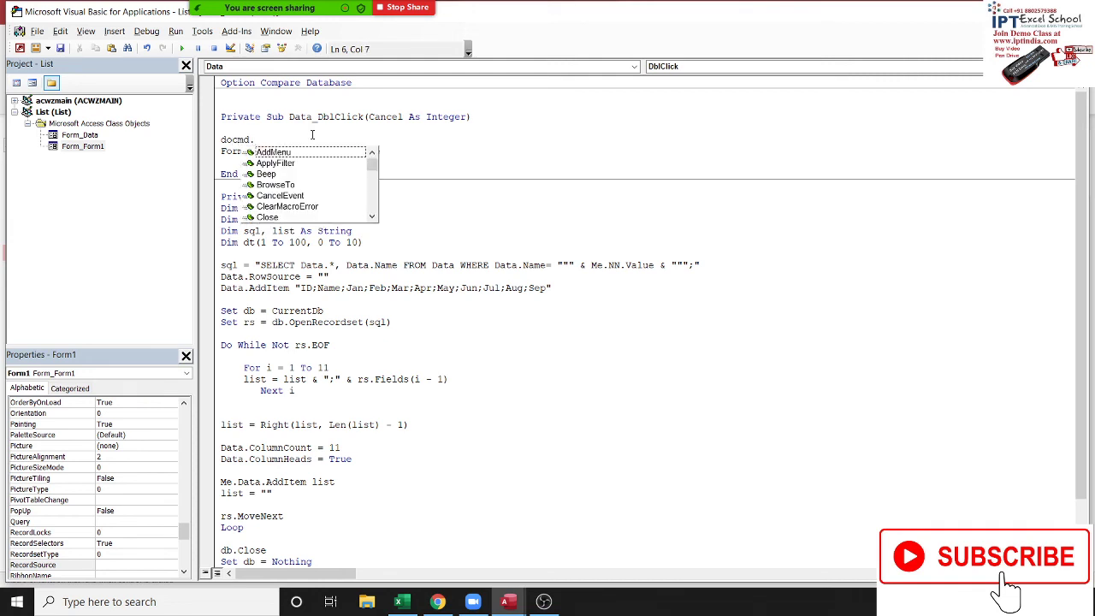
{"action": "type", "text": "op"}
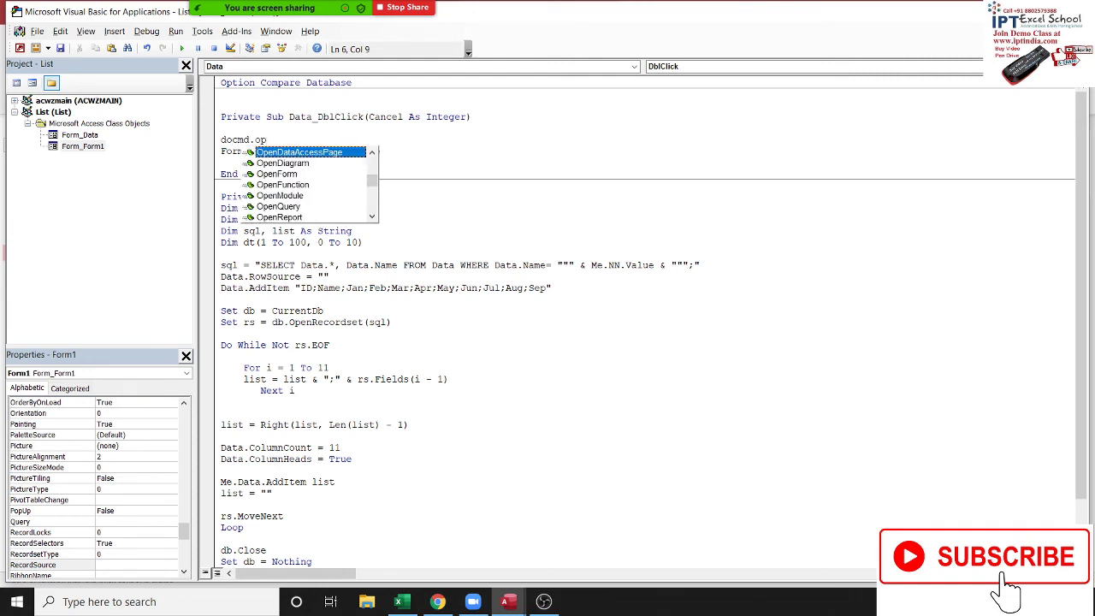
{"action": "key", "text": "Down"}
{"action": "key", "text": "Down"}
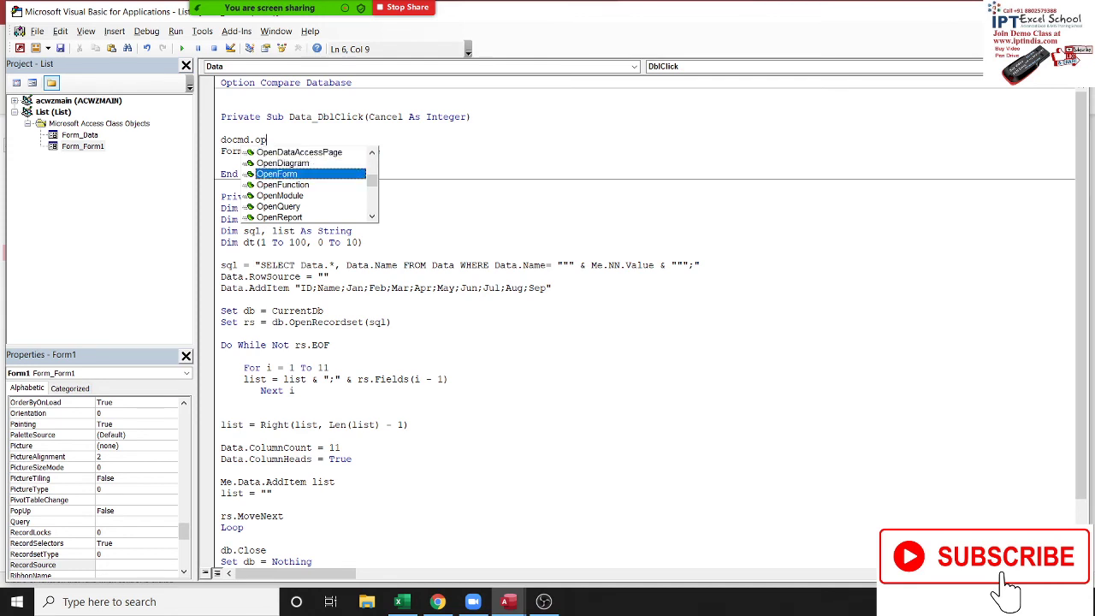
{"action": "key", "text": "space"}
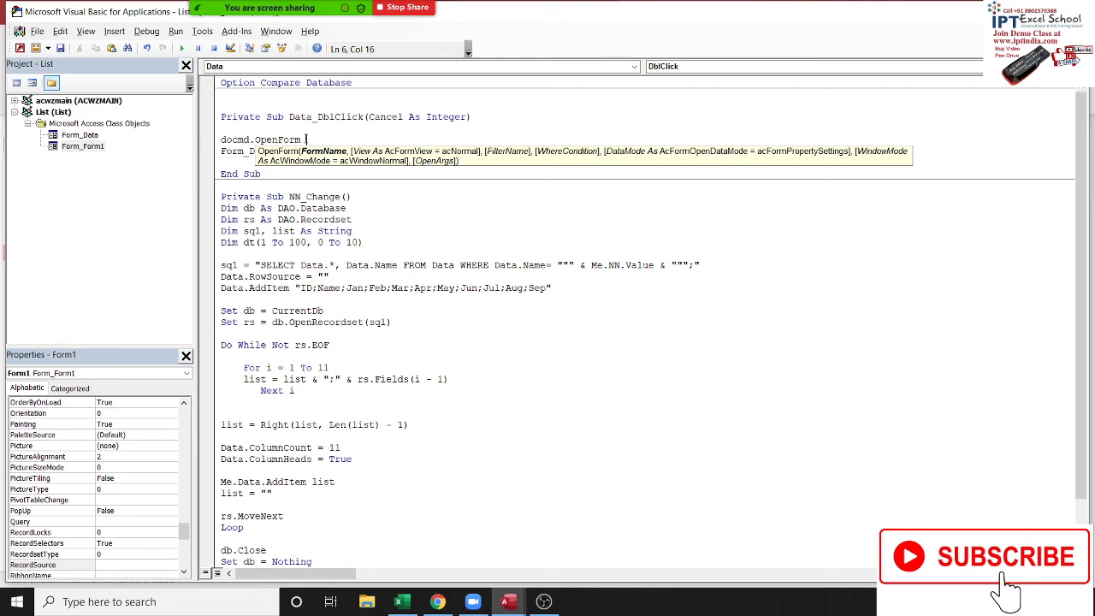
{"action": "type", "text": "\""}
{"action": "type", "text": "Data\""}
{"action": "left_click", "coordinate": [385, 209]}
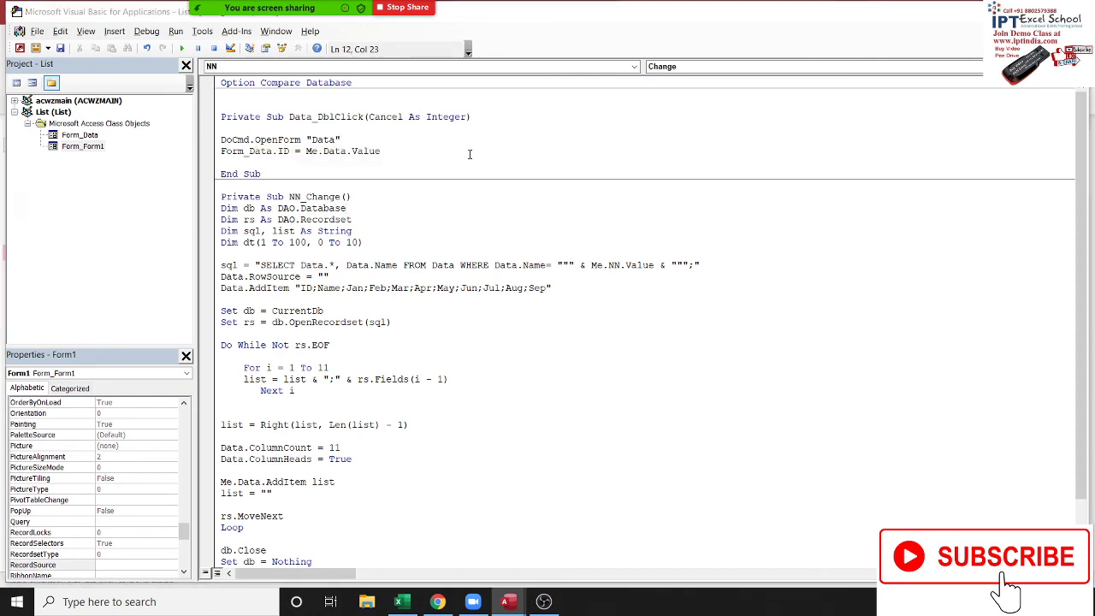
{"action": "key", "text": "alt+F11"}
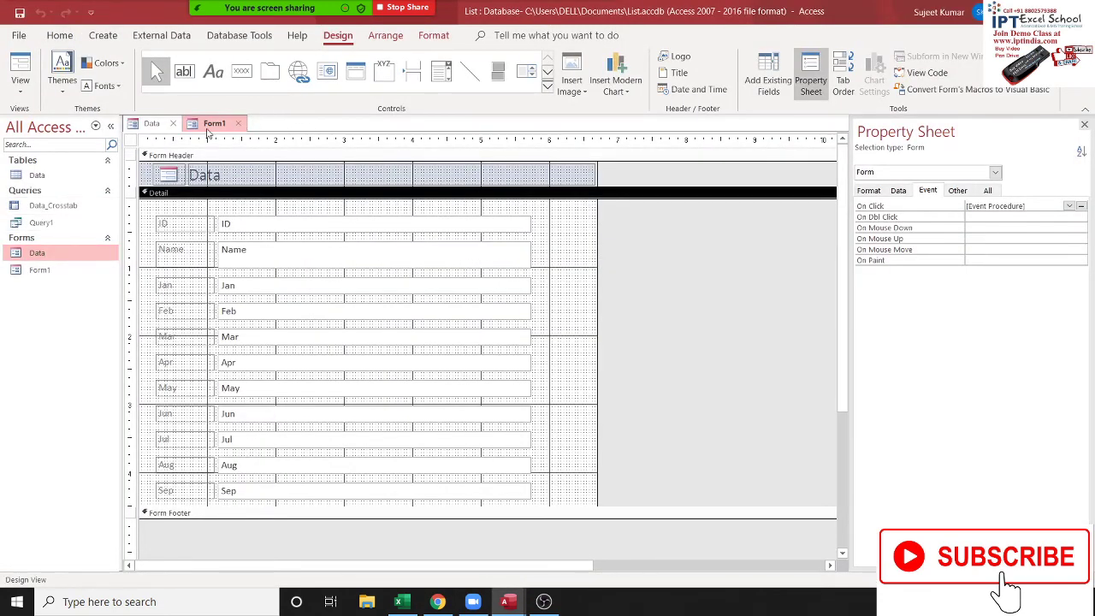
Save both forms and close their design views
{"action": "left_click", "coordinate": [238, 123]}
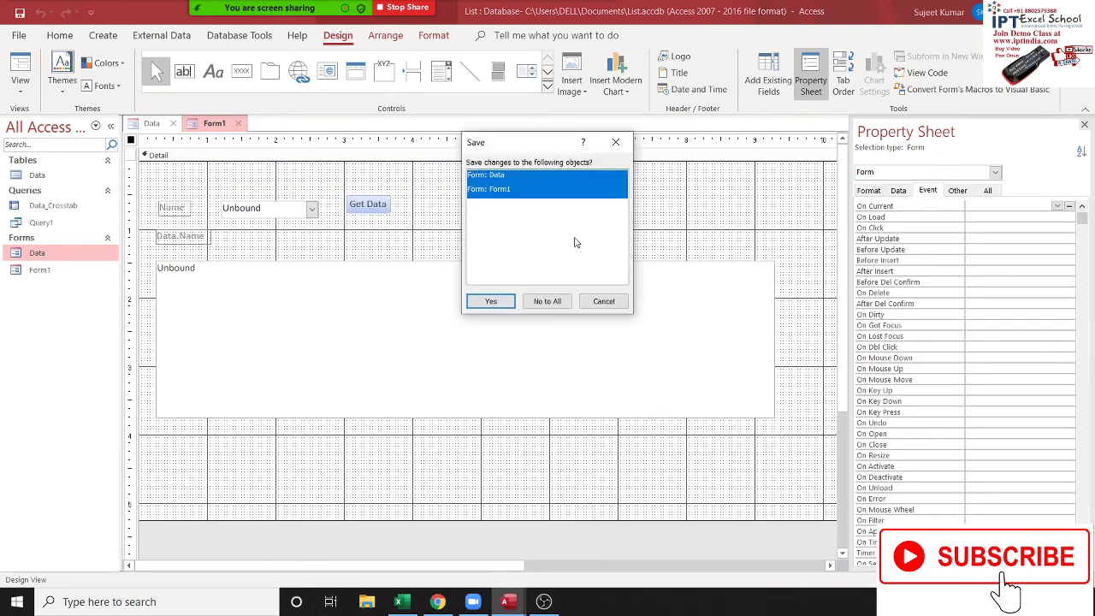
{"action": "left_click", "coordinate": [485, 302]}
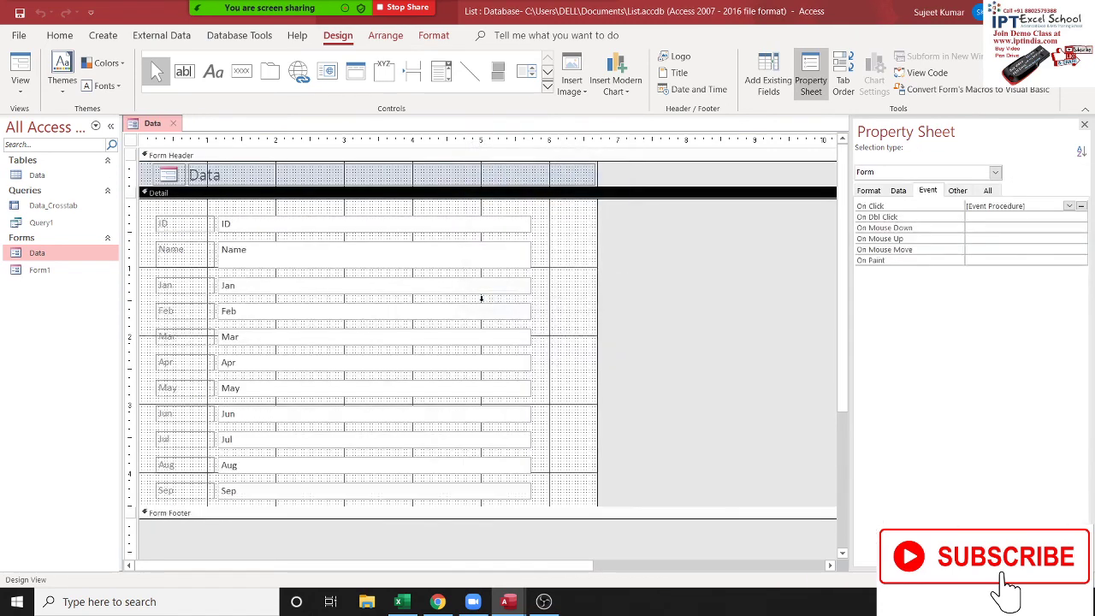
{"action": "left_click", "coordinate": [172, 123]}
Open Form1, list Inder's records, and double-click the ID 17 row to test
{"action": "double_click", "coordinate": [39, 270]}
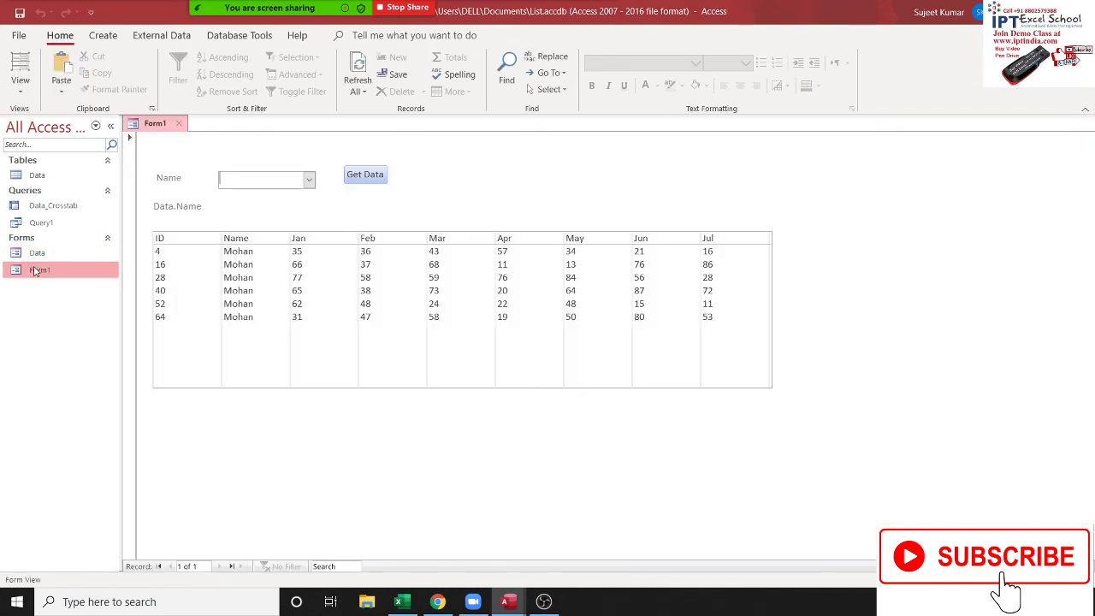
{"action": "left_click", "coordinate": [309, 180]}
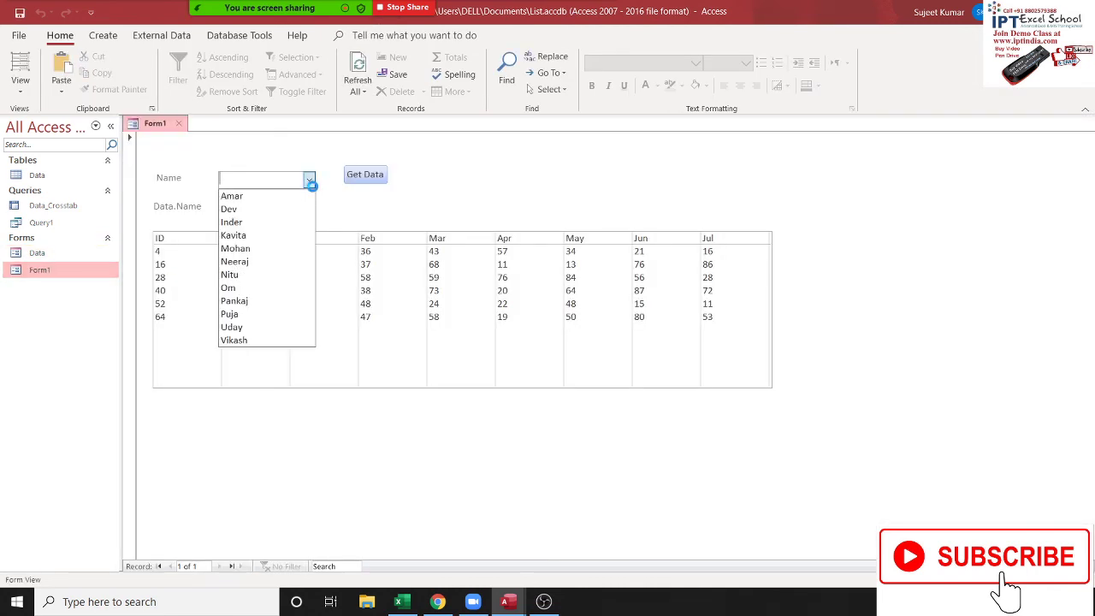
{"action": "left_click", "coordinate": [248, 222]}
{"action": "double_click", "coordinate": [297, 270]}
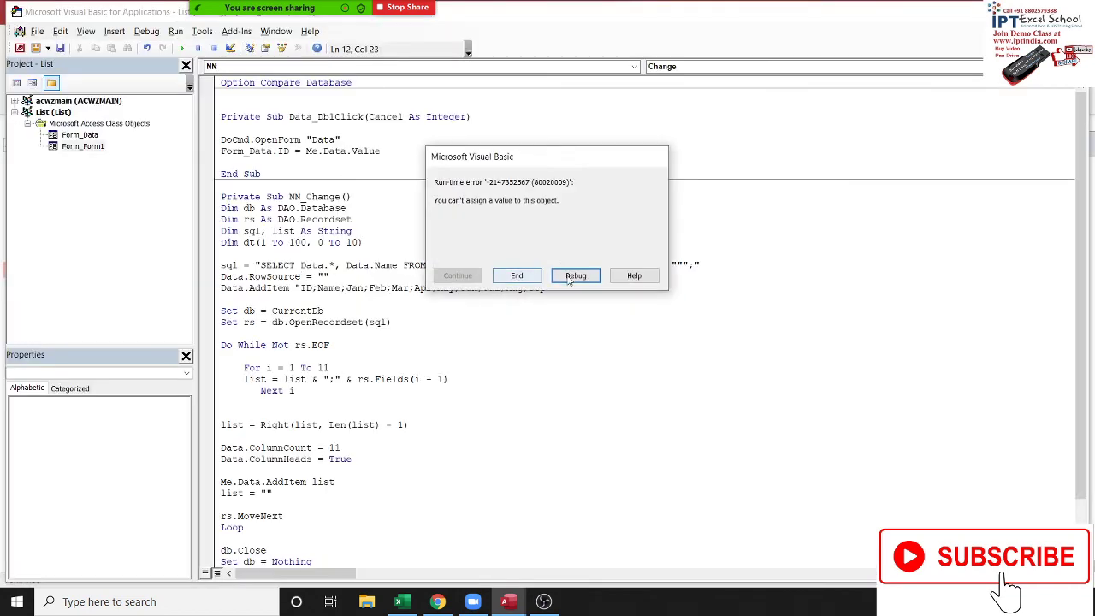
Debug the run-time error and retry the paused code at the failing line
{"action": "left_click", "coordinate": [575, 276]}
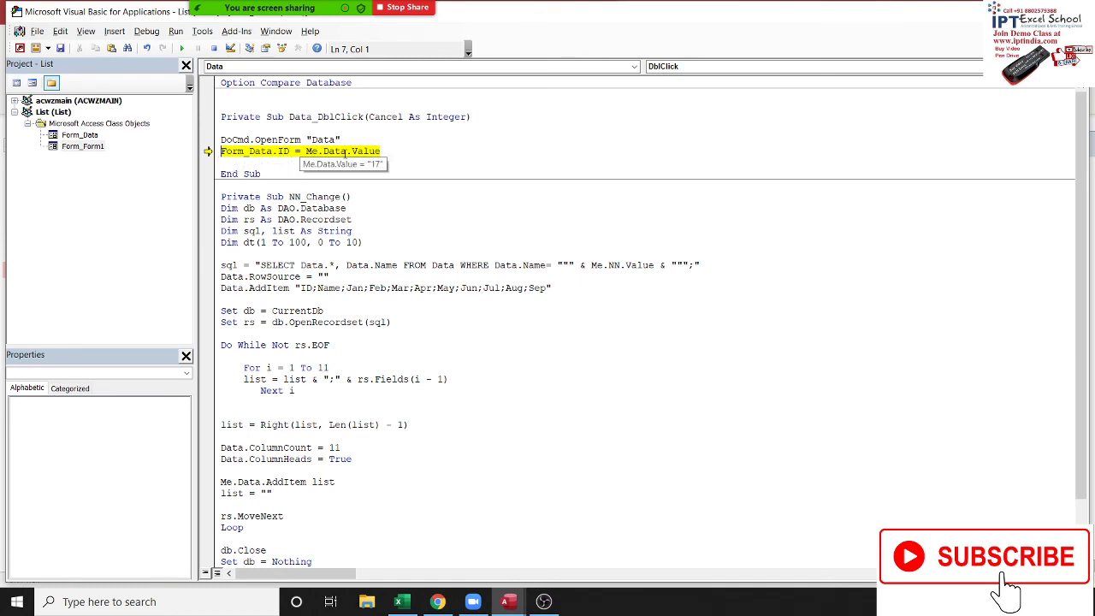
{"action": "left_click", "coordinate": [181, 49]}
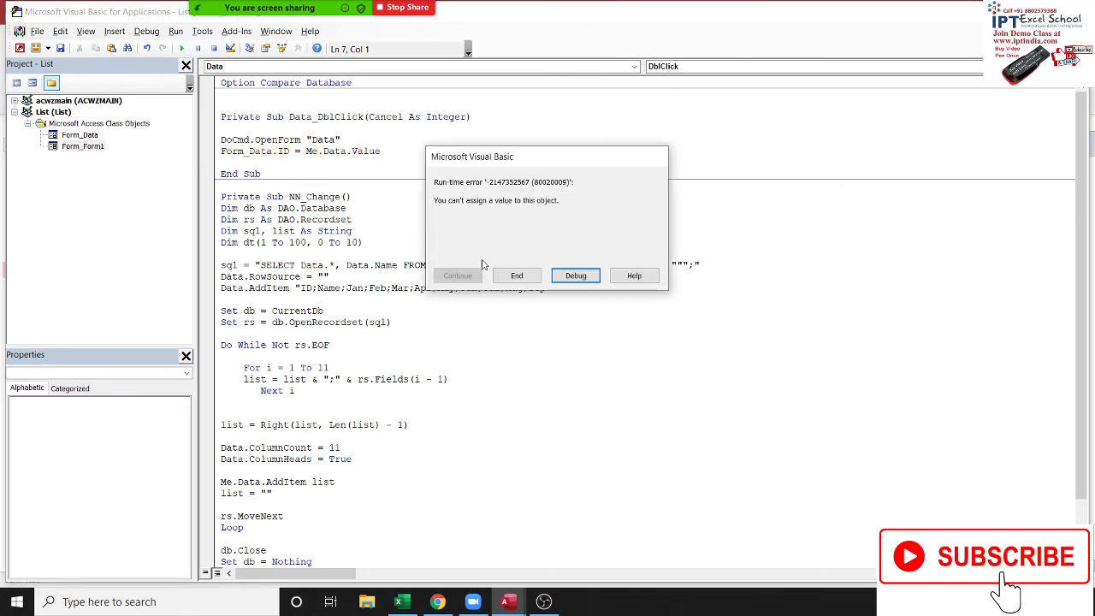
{"action": "left_click", "coordinate": [576, 276]}
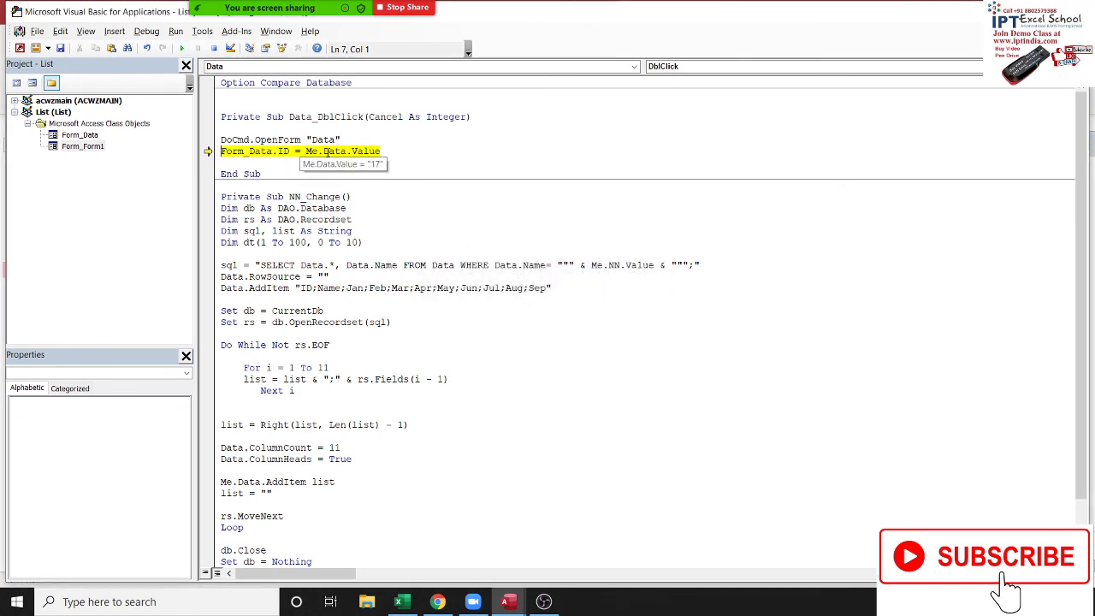
{"action": "left_click", "coordinate": [181, 49]}
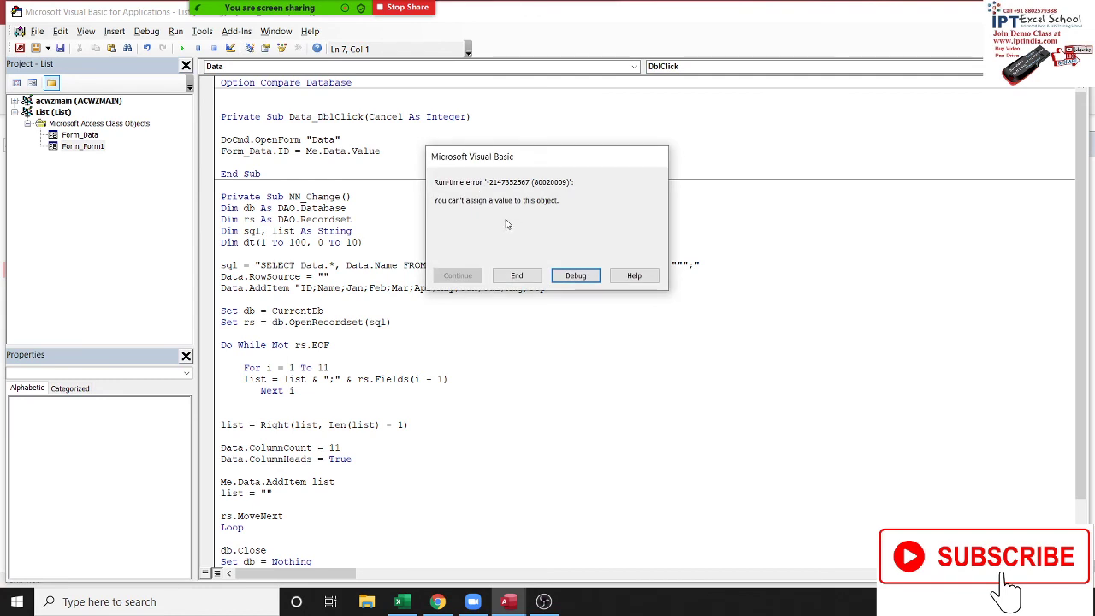
{"action": "left_click", "coordinate": [589, 281]}
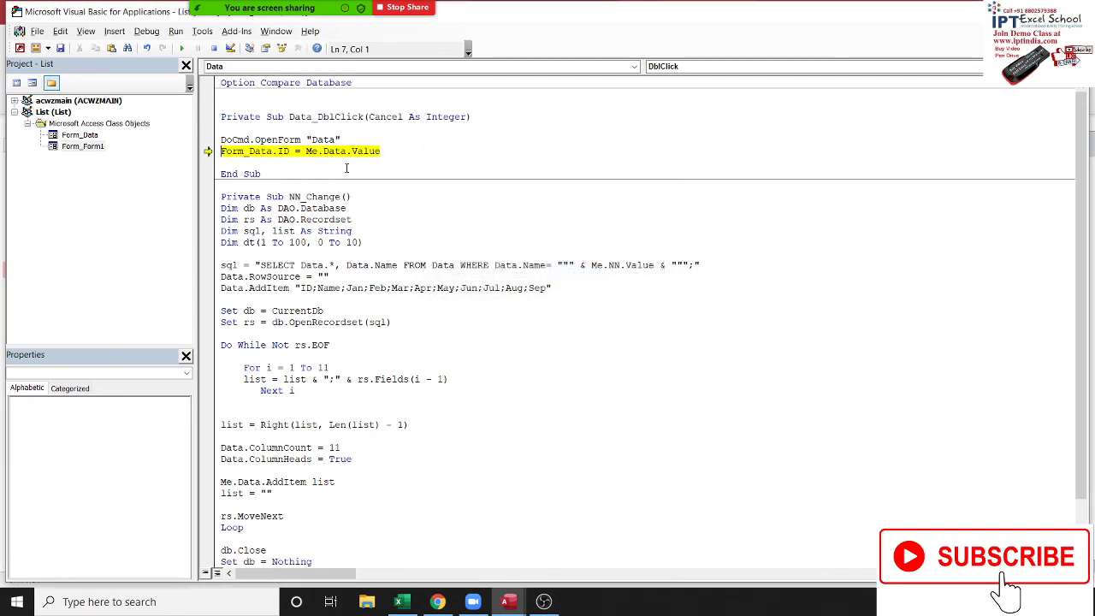
Change the line to Form_Data.ID = Val(Me.Data.Value) and rerun with F5
{"action": "left_click", "coordinate": [305, 151]}
{"action": "type", "text": "val("}
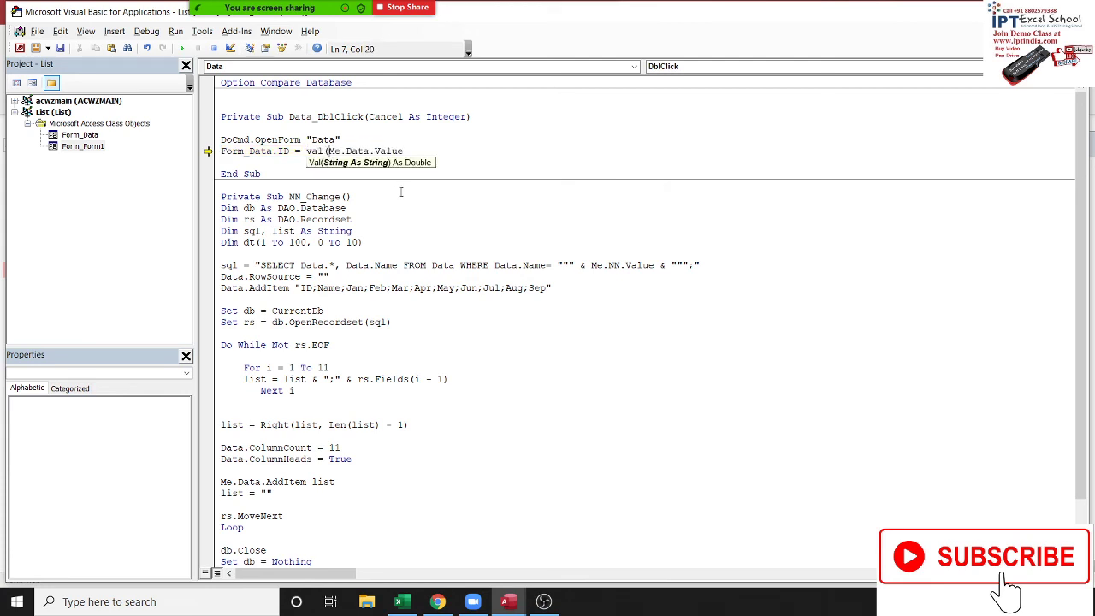
{"action": "key", "text": "End"}
{"action": "type", "text": ")"}
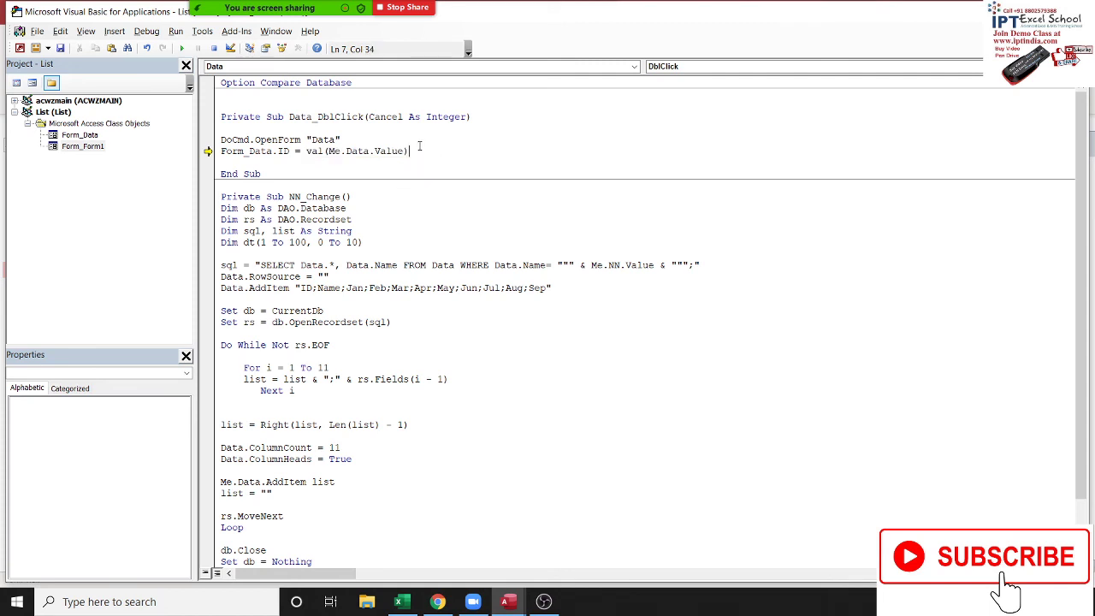
{"action": "left_click", "coordinate": [377, 196]}
{"action": "key", "text": "F5"}
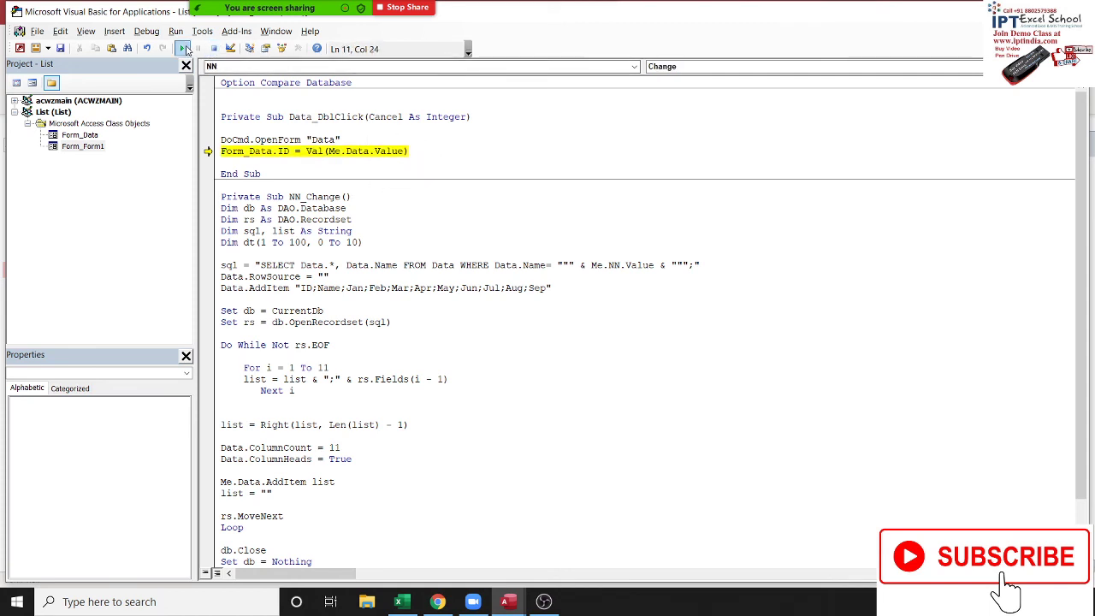
Continue past the still-failing line and check the opened Data form in Access
{"action": "left_click", "coordinate": [575, 276]}
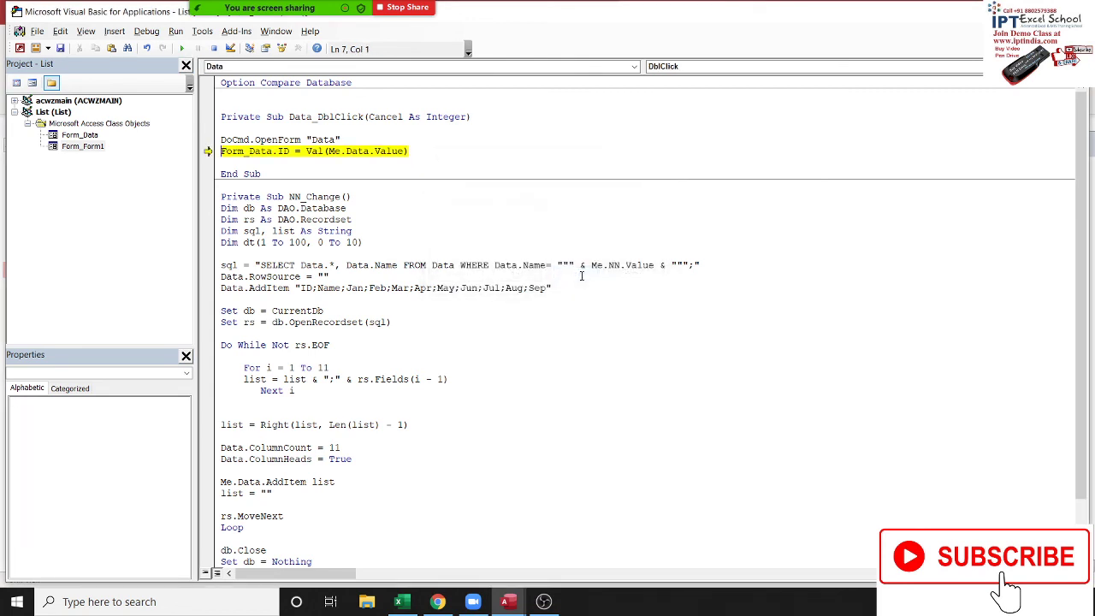
{"action": "left_click", "coordinate": [181, 49]}
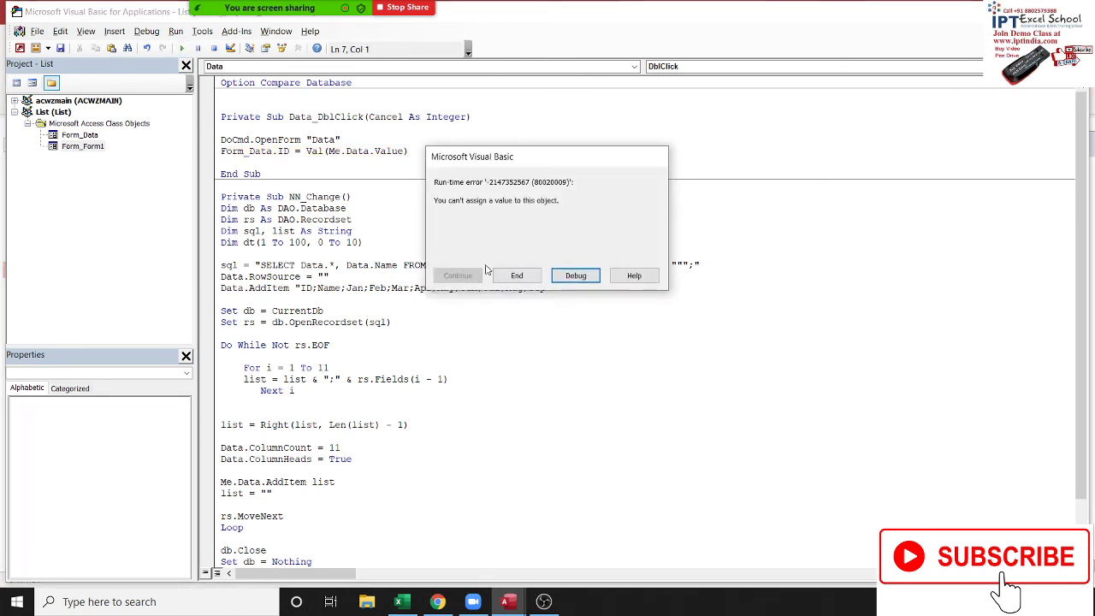
{"action": "left_click", "coordinate": [587, 274]}
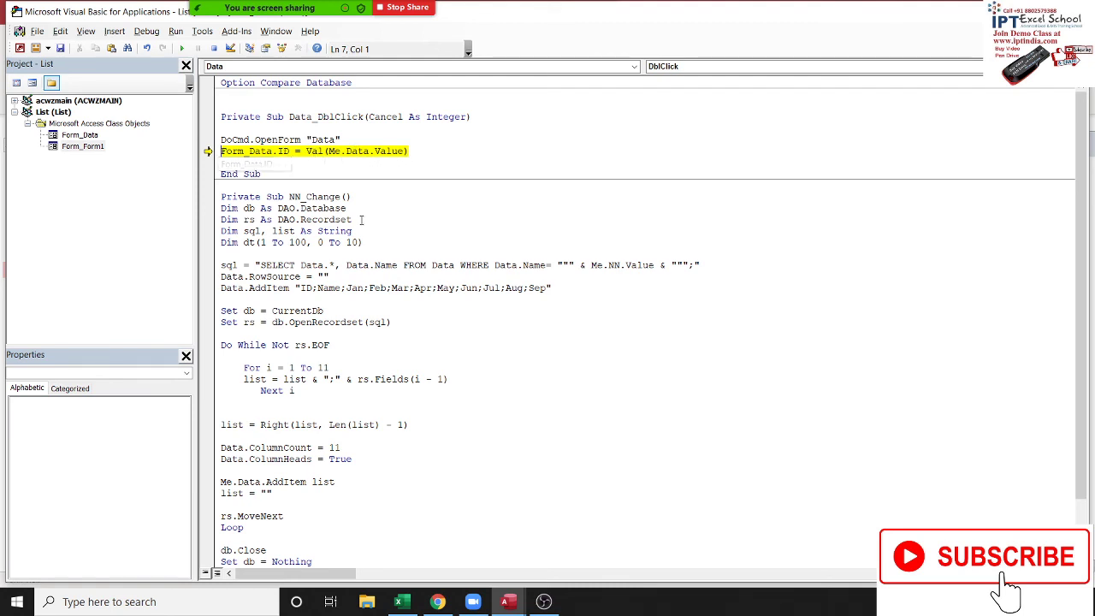
{"action": "key", "text": "alt+F11"}
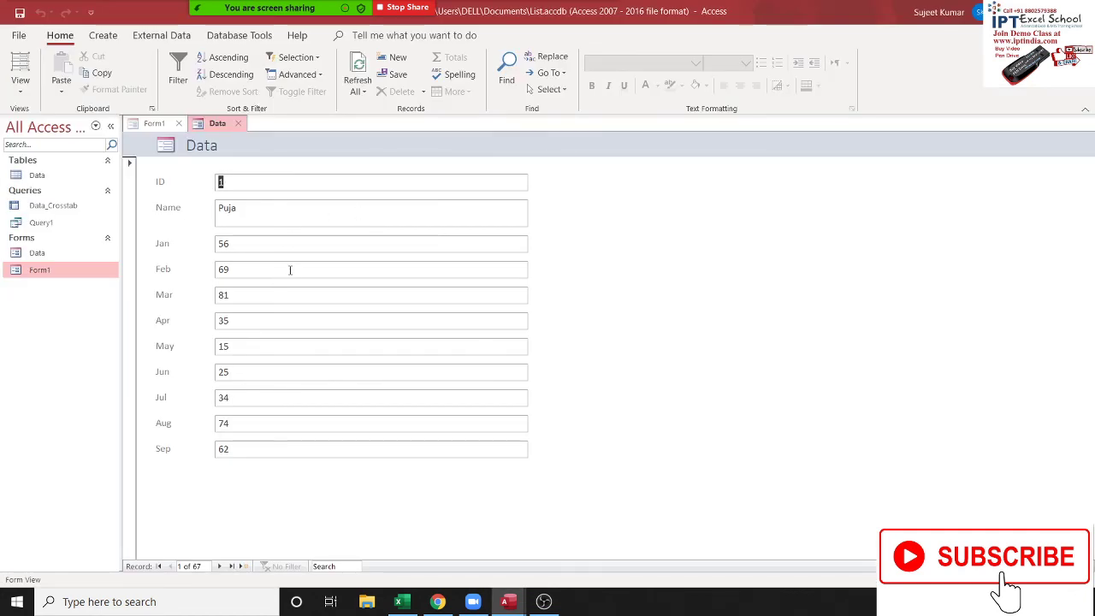
Stop the paused VBA code run with Reset
{"action": "key", "text": "alt+F11"}
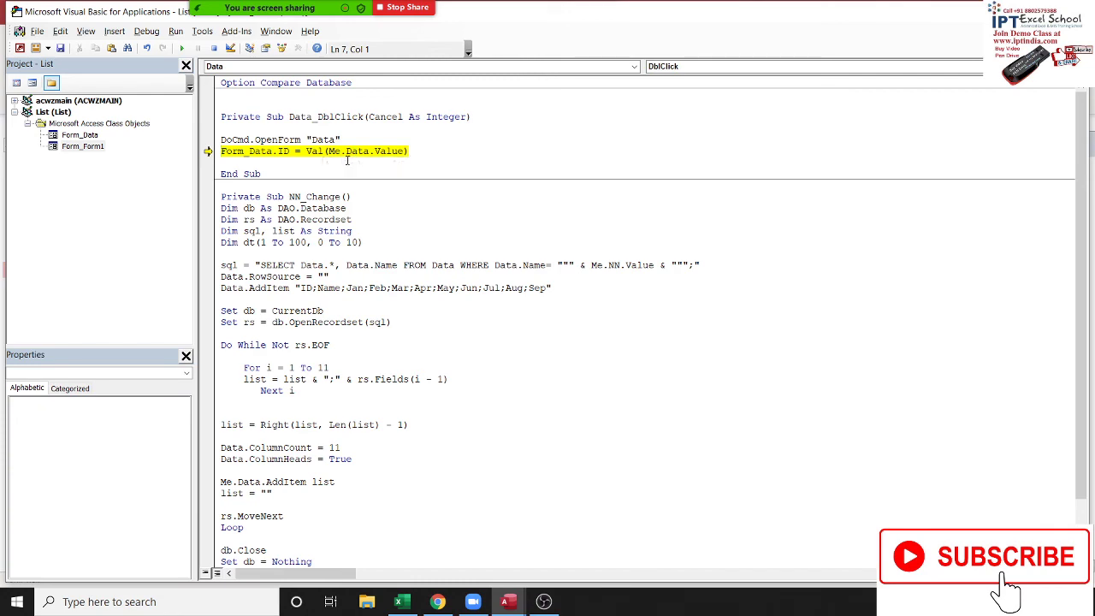
{"action": "key", "text": "alt+F11"}
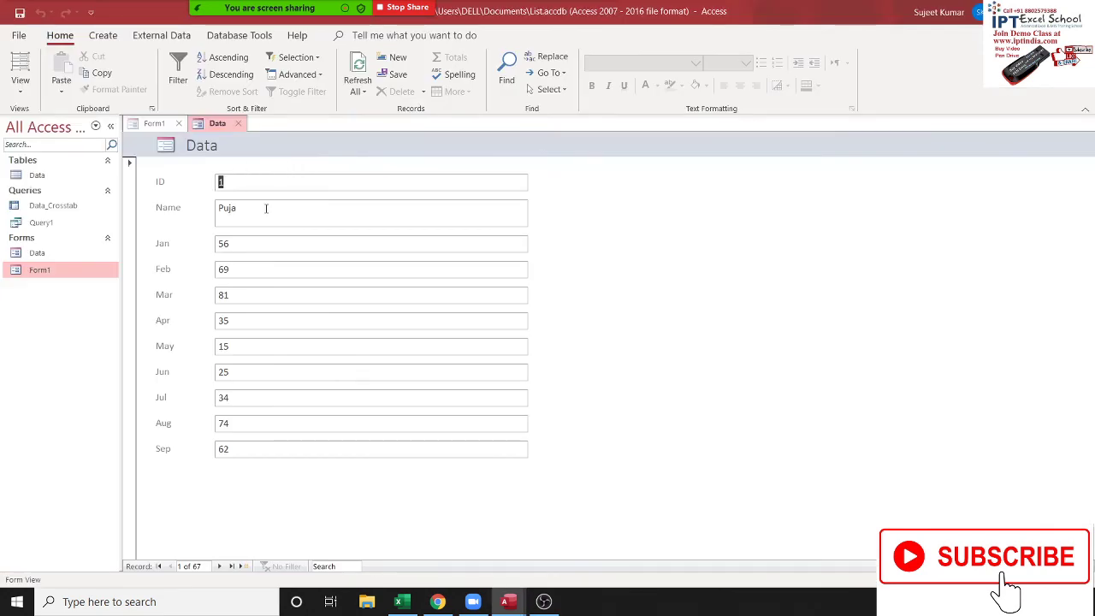
{"action": "key", "text": "alt+F11"}
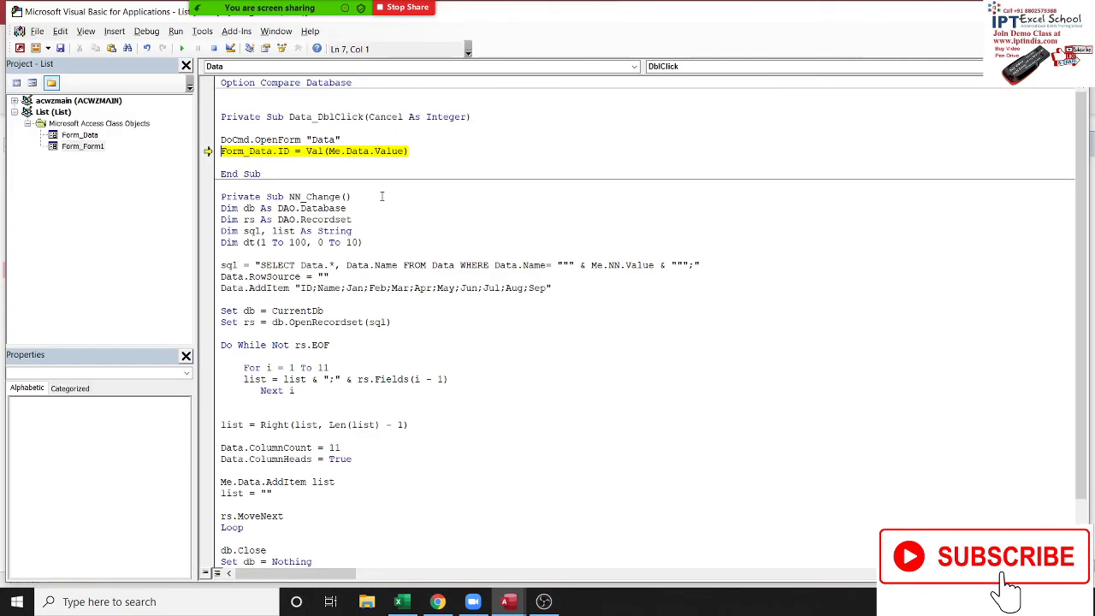
{"action": "left_click", "coordinate": [214, 49]}
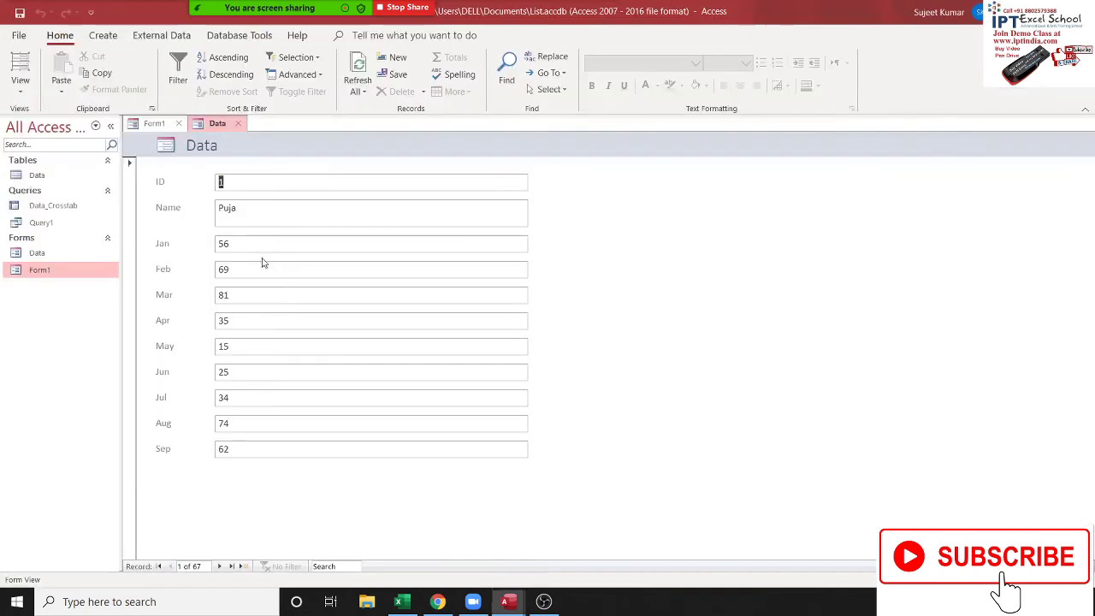
Try editing the record's ID on the Data form, then close the form
{"action": "key", "text": "alt+F11"}
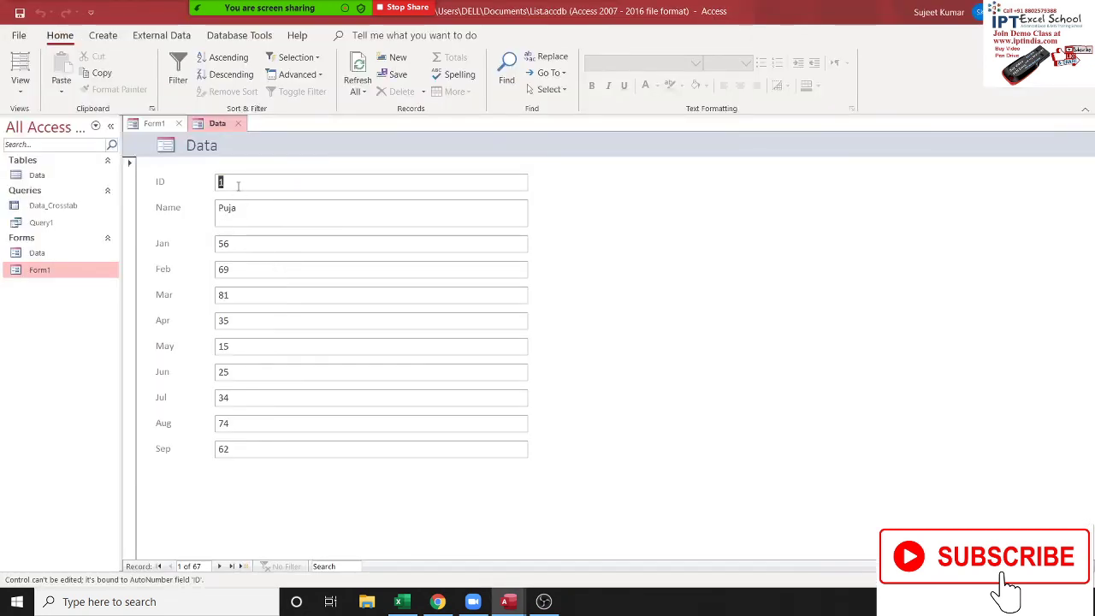
{"action": "left_click", "coordinate": [425, 291]}
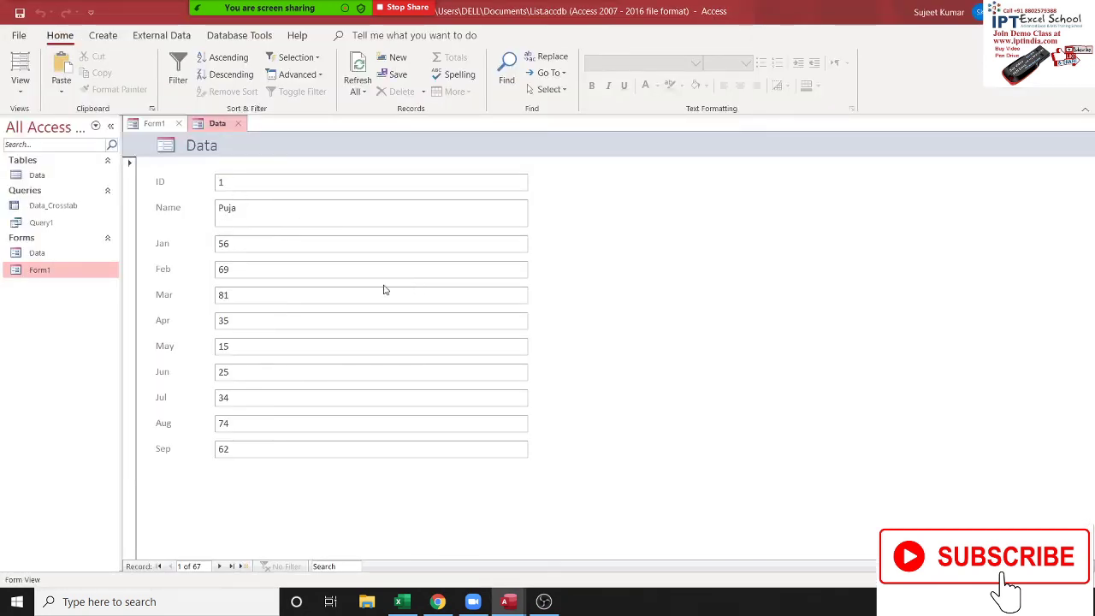
{"action": "left_click", "coordinate": [241, 124]}
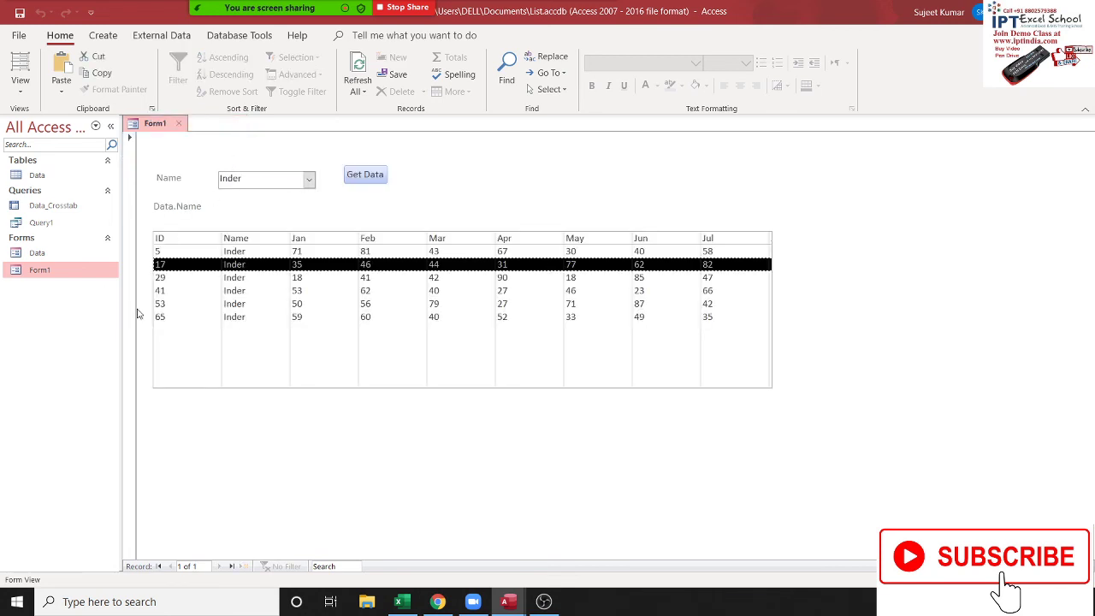
{"action": "left_click", "coordinate": [62, 259]}
Open the Data form in Design View and draw a new text box at the top of Detail
{"action": "right_click", "coordinate": [63, 259]}
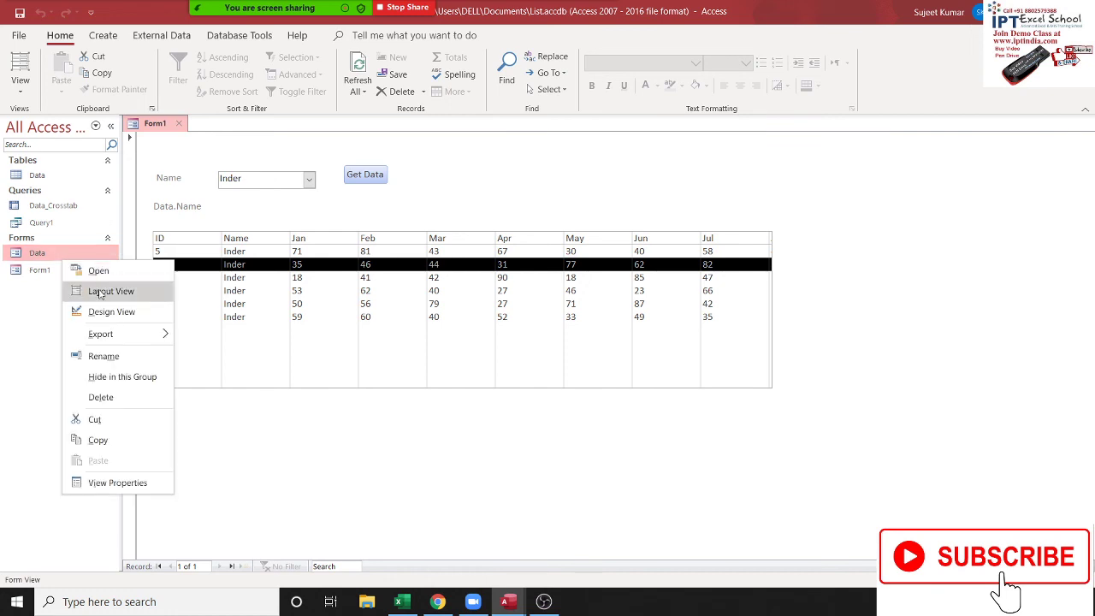
{"action": "left_click", "coordinate": [111, 313]}
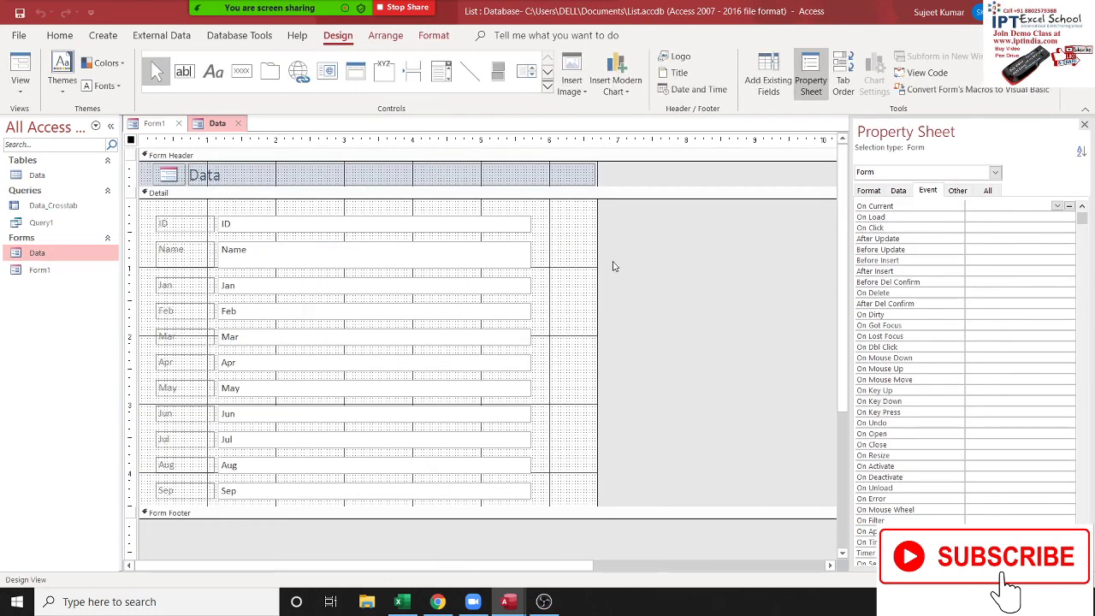
{"action": "left_click", "coordinate": [579, 253]}
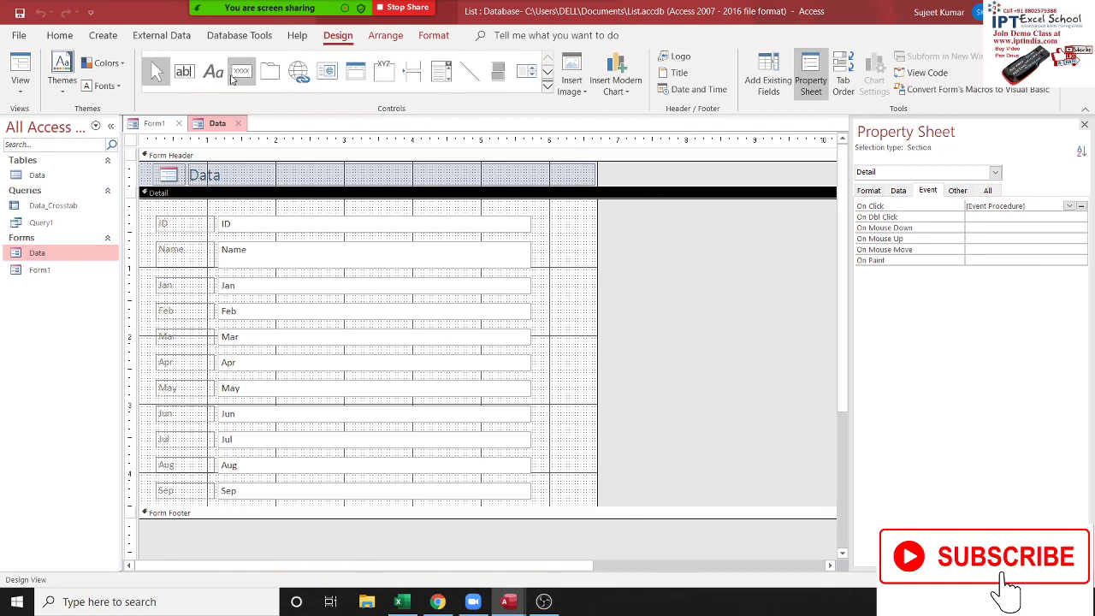
{"action": "left_click", "coordinate": [175, 79]}
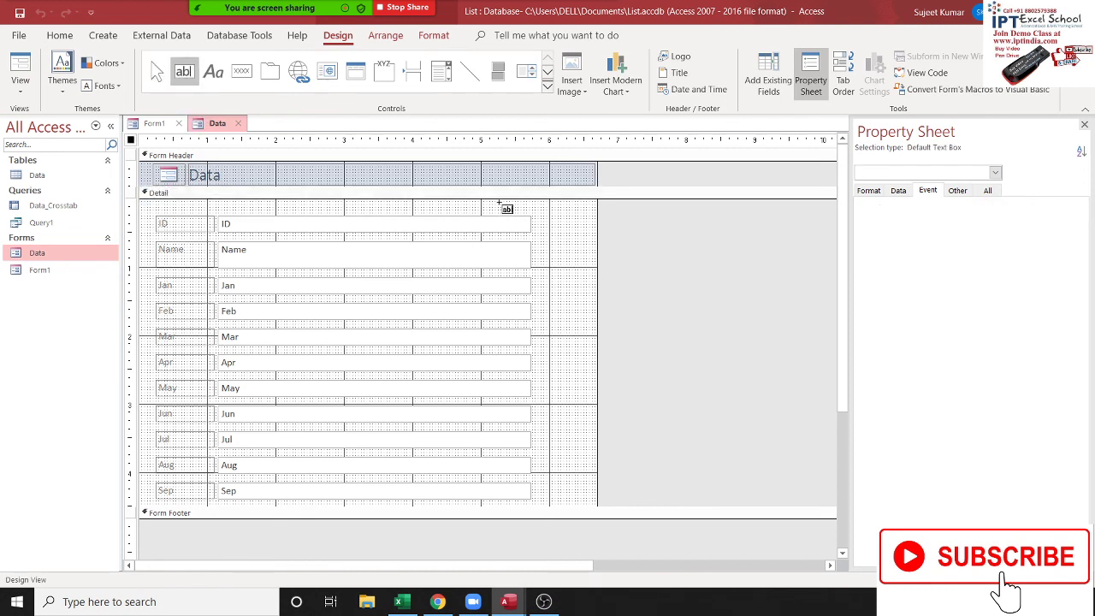
{"action": "left_click_drag", "start_coordinate": [498, 202], "coordinate": [557, 216]}
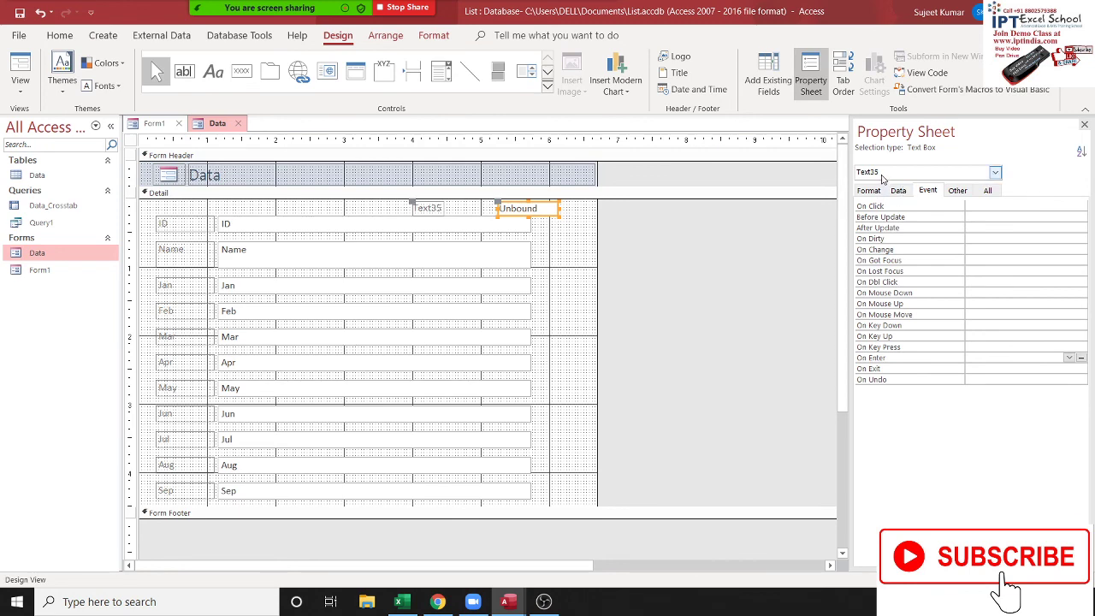
Rename the new text box from Text35 to ID in the Property Sheet's All tab
{"action": "left_click", "coordinate": [989, 191]}
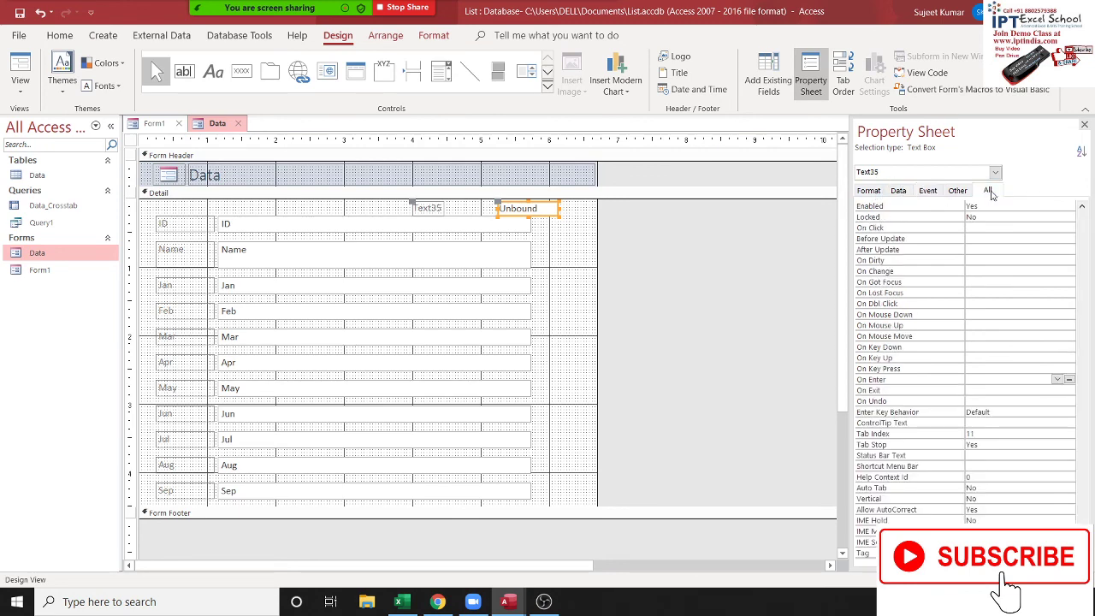
{"action": "scroll", "coordinate": [1027, 342], "scroll_direction": "down", "scroll_amount": 5}
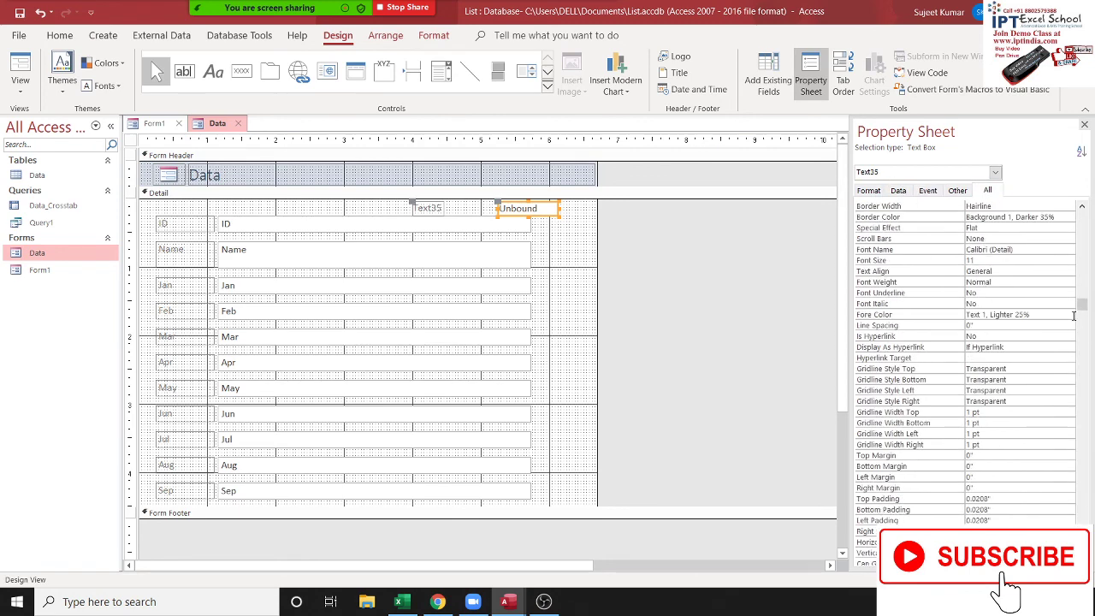
{"action": "left_click_drag", "start_coordinate": [1082, 308], "coordinate": [1082, 213]}
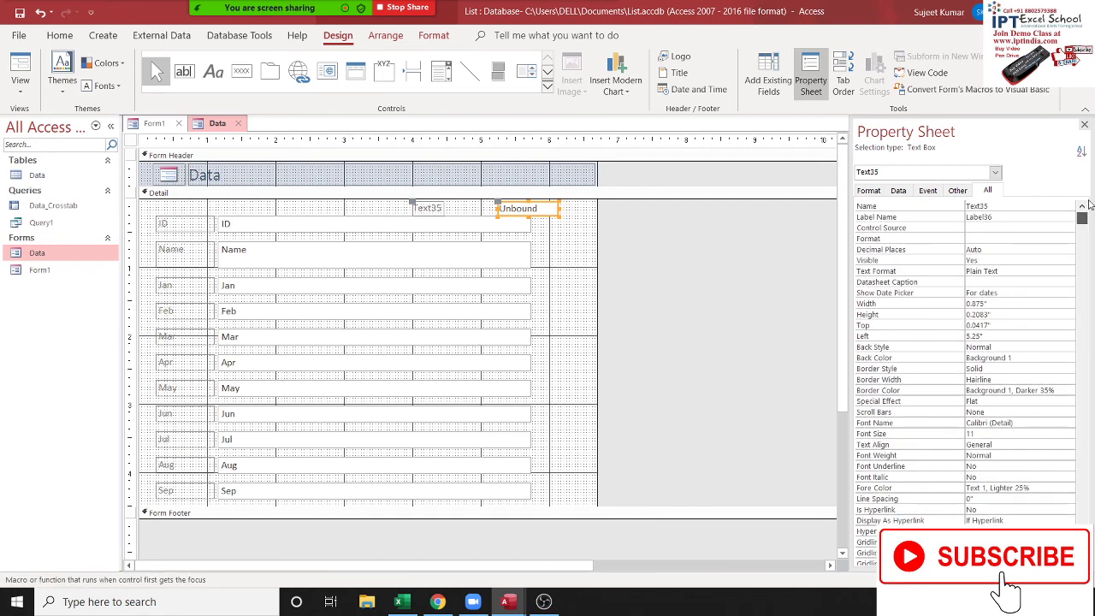
{"action": "double_click", "coordinate": [1001, 205]}
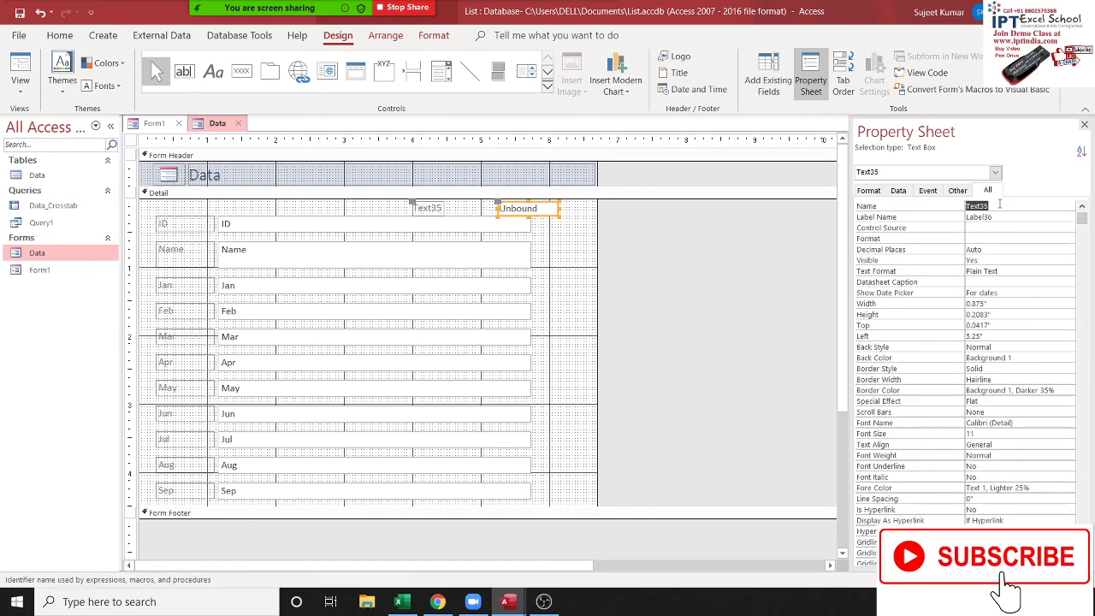
{"action": "type", "text": "ID"}
{"action": "left_click", "coordinate": [753, 227]}
Change Form_Data.ID to Form_Data.IID in the double-click code
{"action": "key", "text": "alt+F11"}
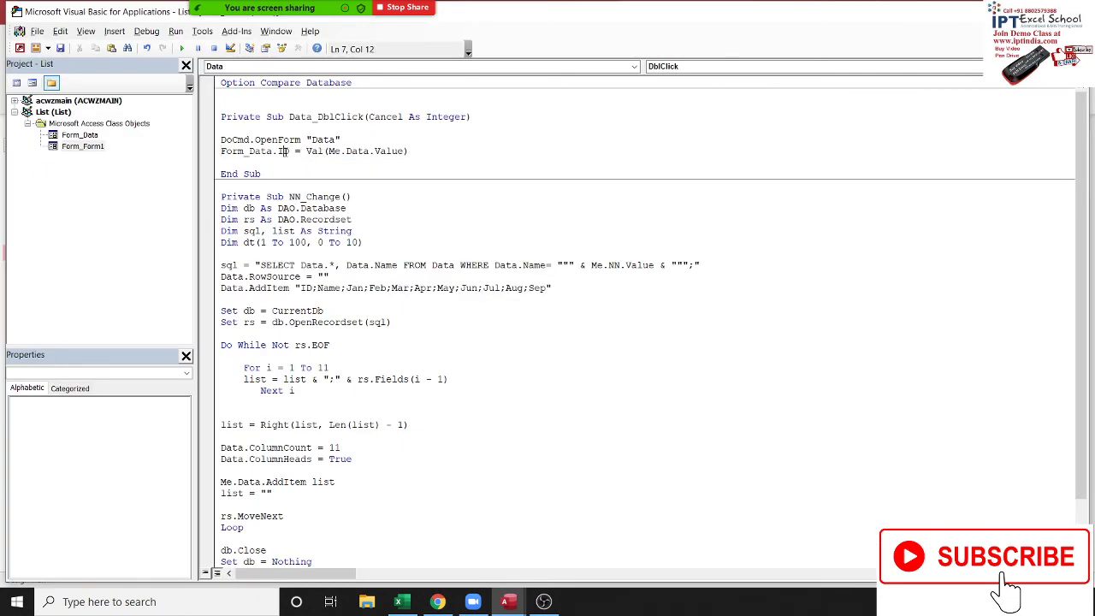
{"action": "double_click", "coordinate": [284, 152]}
{"action": "type", "text": "IID"}
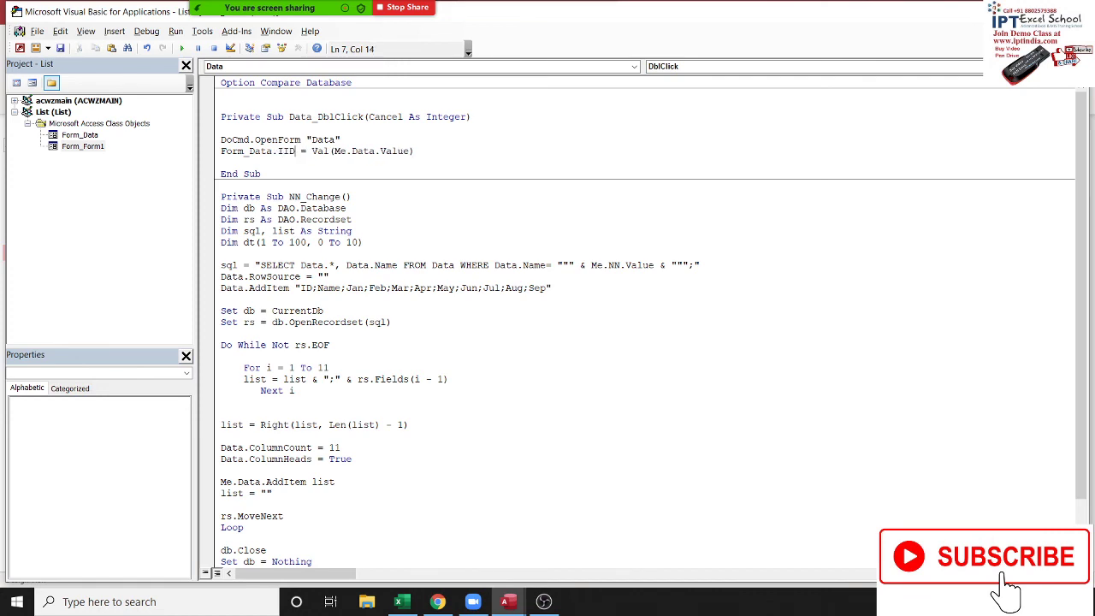
{"action": "left_click", "coordinate": [289, 178]}
{"action": "key", "text": "alt+F11"}
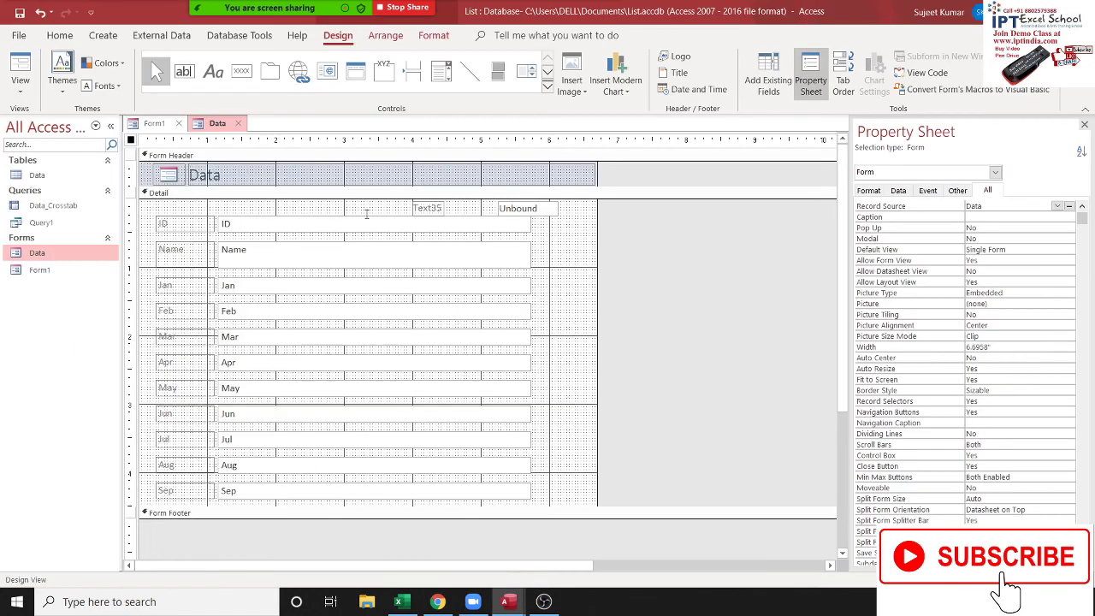
Save and close the Data design, then double-click the ID 29 row and inspect the new box
{"action": "left_click", "coordinate": [238, 123]}
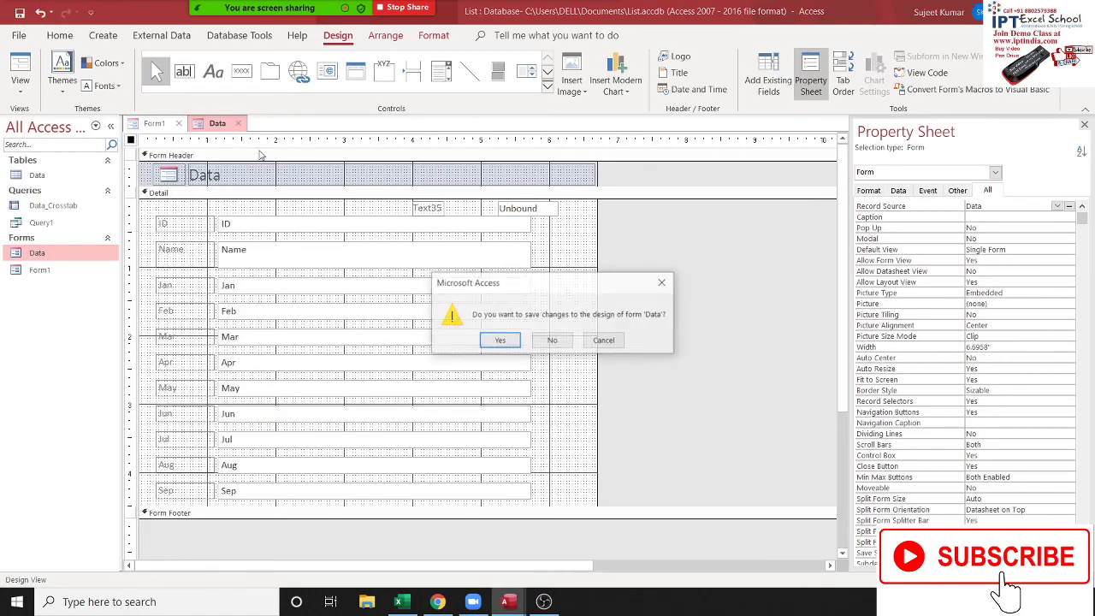
{"action": "left_click", "coordinate": [551, 340]}
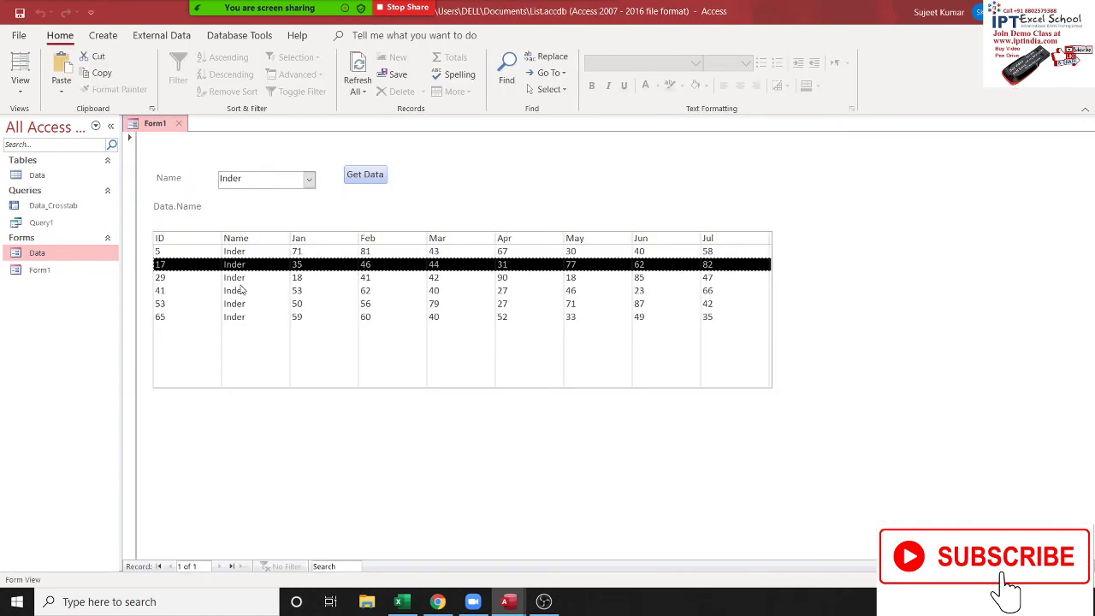
{"action": "left_click", "coordinate": [237, 280]}
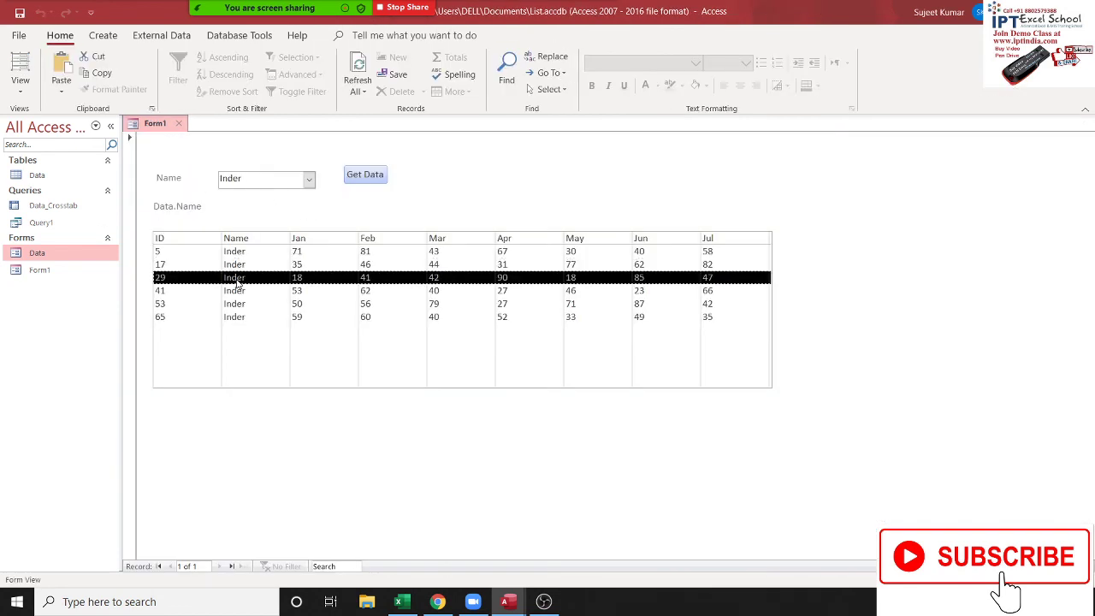
{"action": "double_click", "coordinate": [237, 280]}
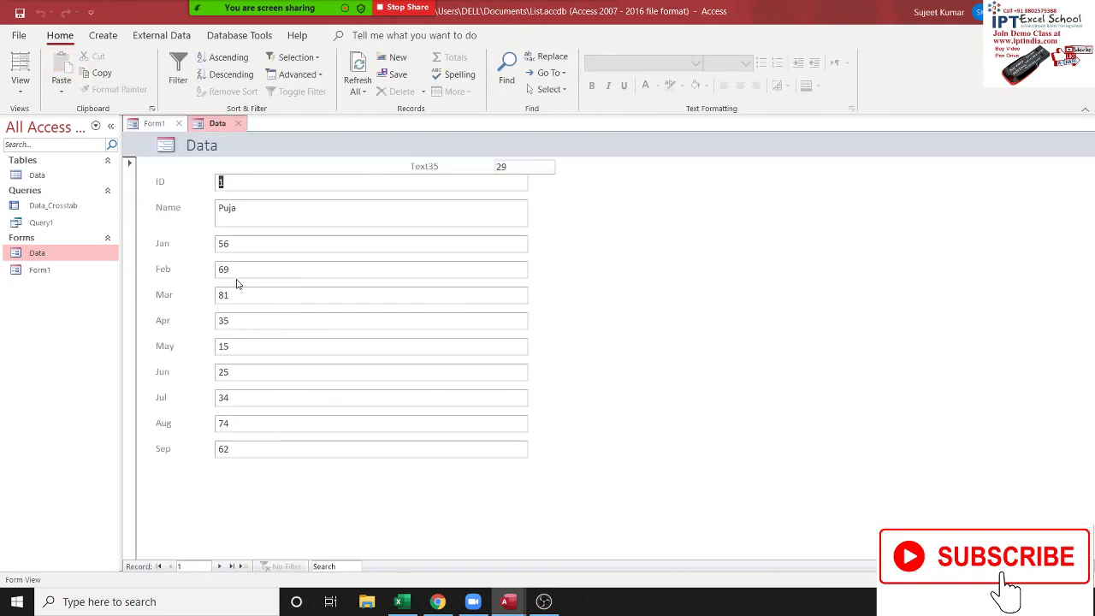
{"action": "left_click", "coordinate": [520, 166]}
{"action": "left_click", "coordinate": [518, 168]}
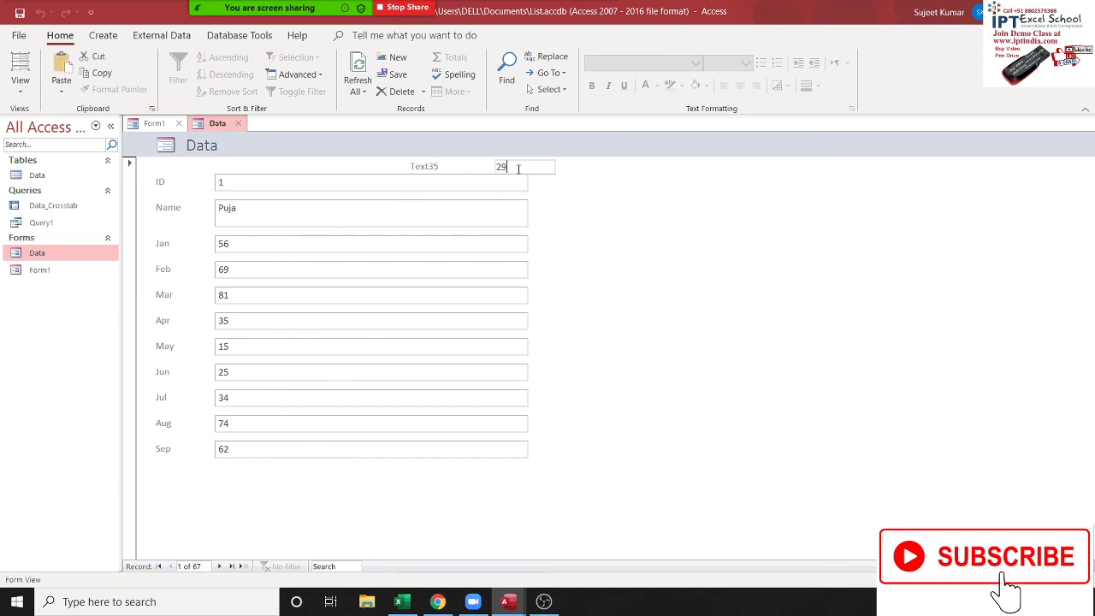
{"action": "double_click", "coordinate": [519, 169]}
Jump the Data form to records 25 and 29, then double-click Form1's ID 17 row
{"action": "left_click", "coordinate": [197, 566]}
{"action": "key", "text": "BackSpace"}
{"action": "type", "text": "25"}
{"action": "key", "text": "Return"}
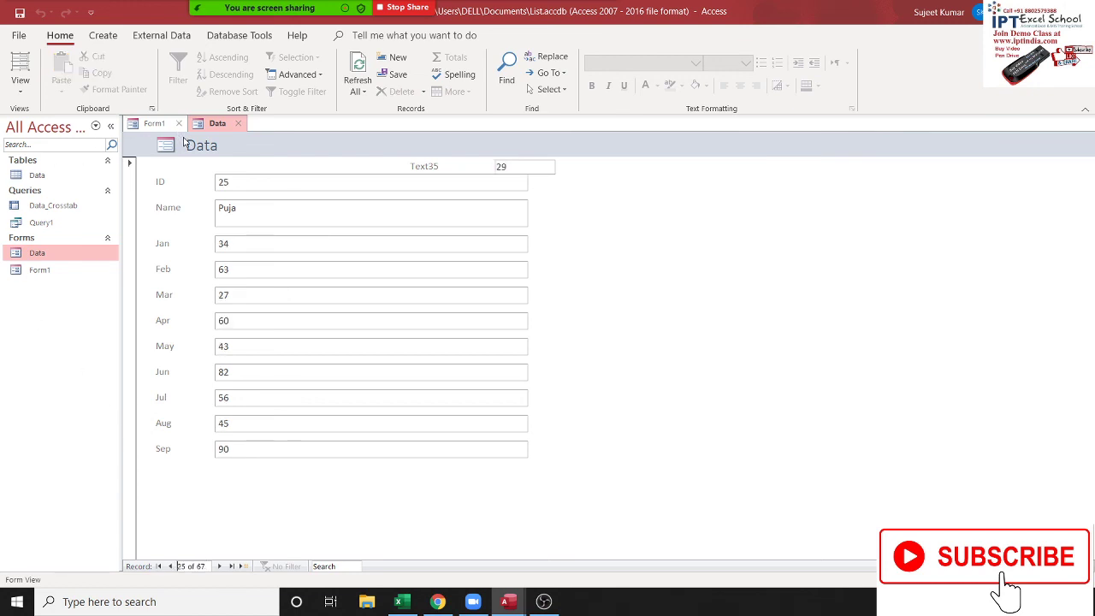
{"action": "left_click", "coordinate": [195, 563]}
{"action": "double_click", "coordinate": [195, 564]}
{"action": "type", "text": "29"}
{"action": "key", "text": "Return"}
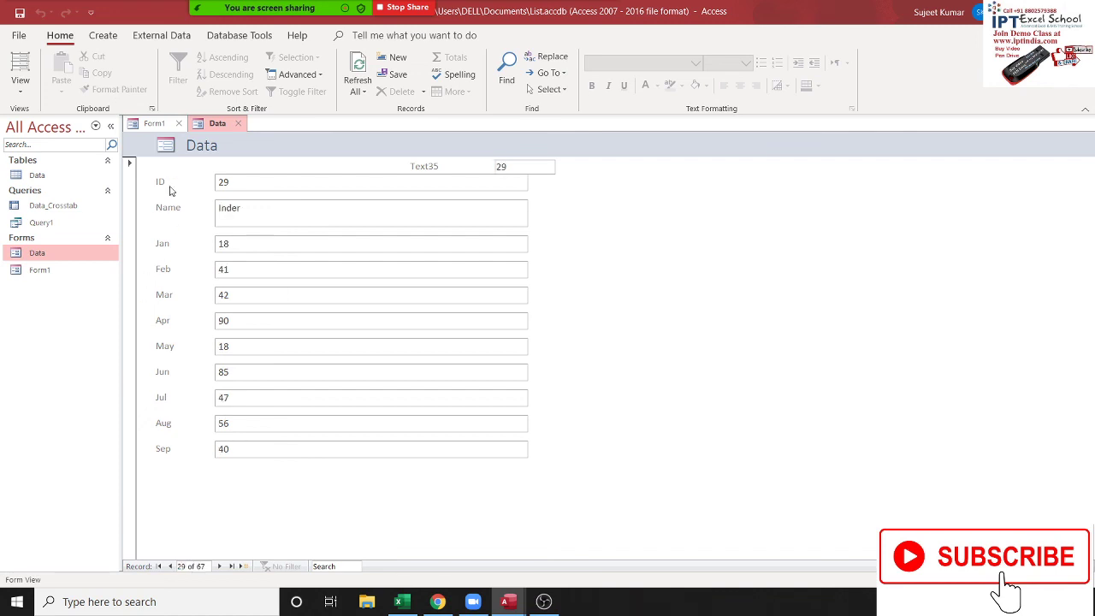
{"action": "left_click", "coordinate": [159, 124]}
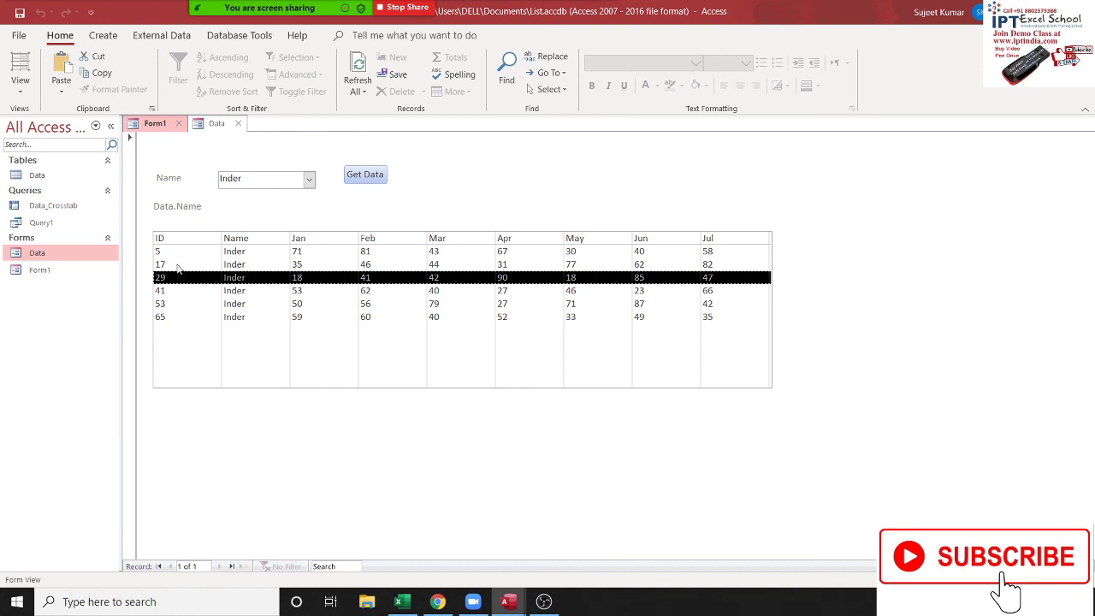
{"action": "double_click", "coordinate": [177, 268]}
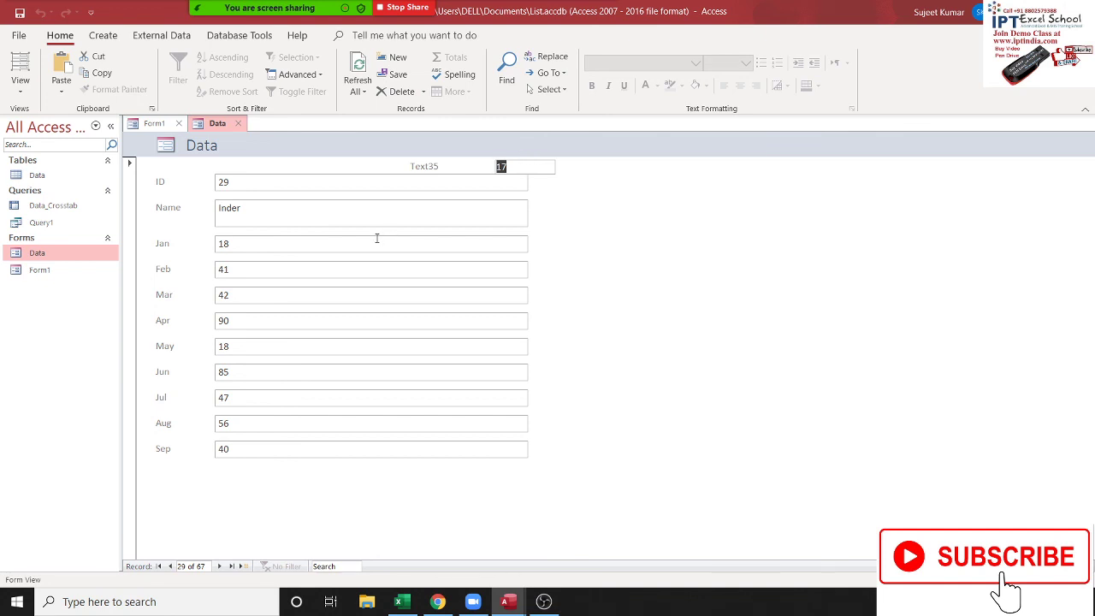
In the VBA editor, replace the IID member on the double-click line with Recordset from IntelliSense
{"action": "key", "text": "alt+F11"}
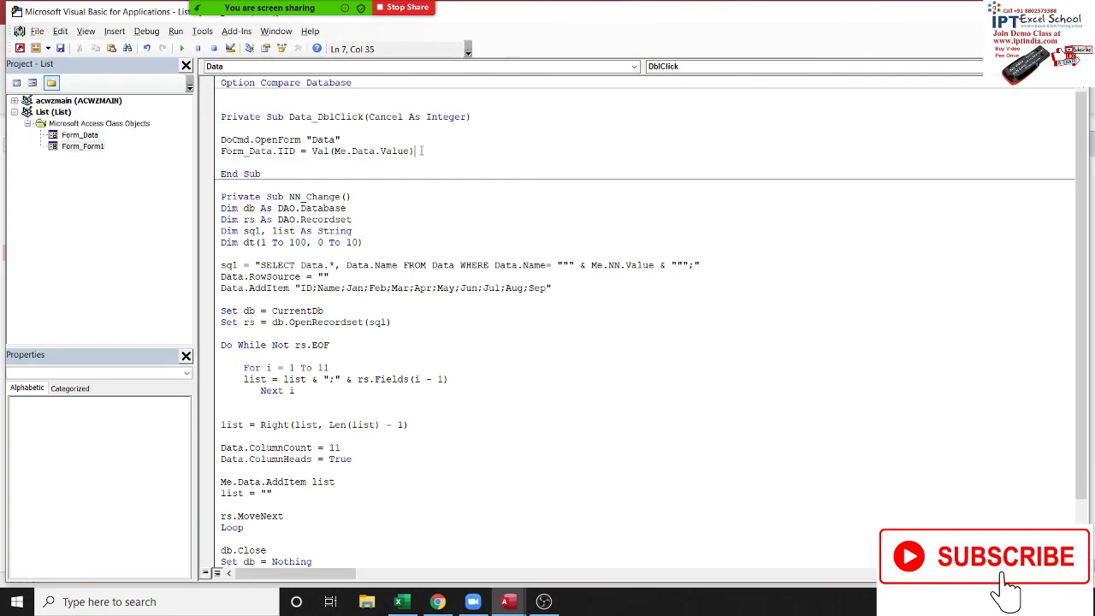
{"action": "left_click_drag", "start_coordinate": [414, 151], "coordinate": [300, 151]}
{"action": "key", "text": "shift+Left"}
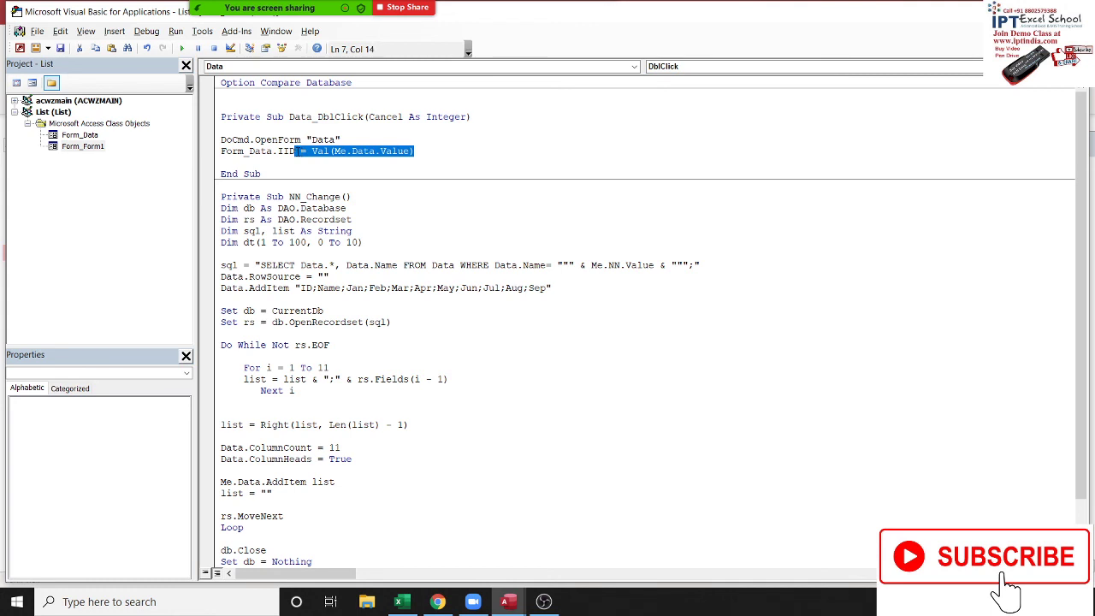
{"action": "key", "text": "shift+Right"}
{"action": "key", "text": "Delete"}
{"action": "type", "text": "."}
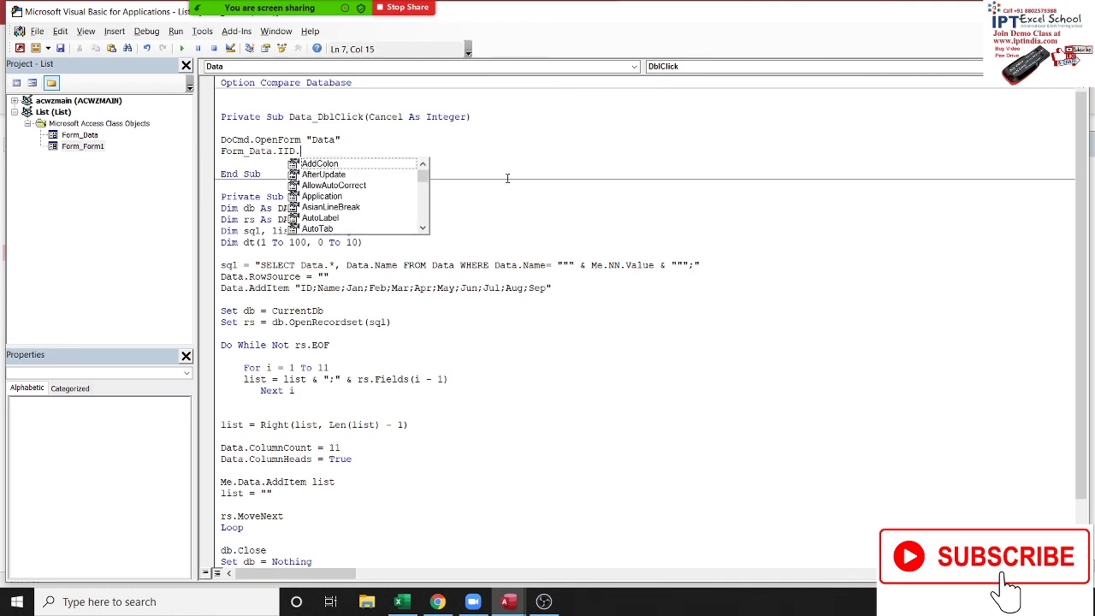
{"action": "type", "text": "rec"}
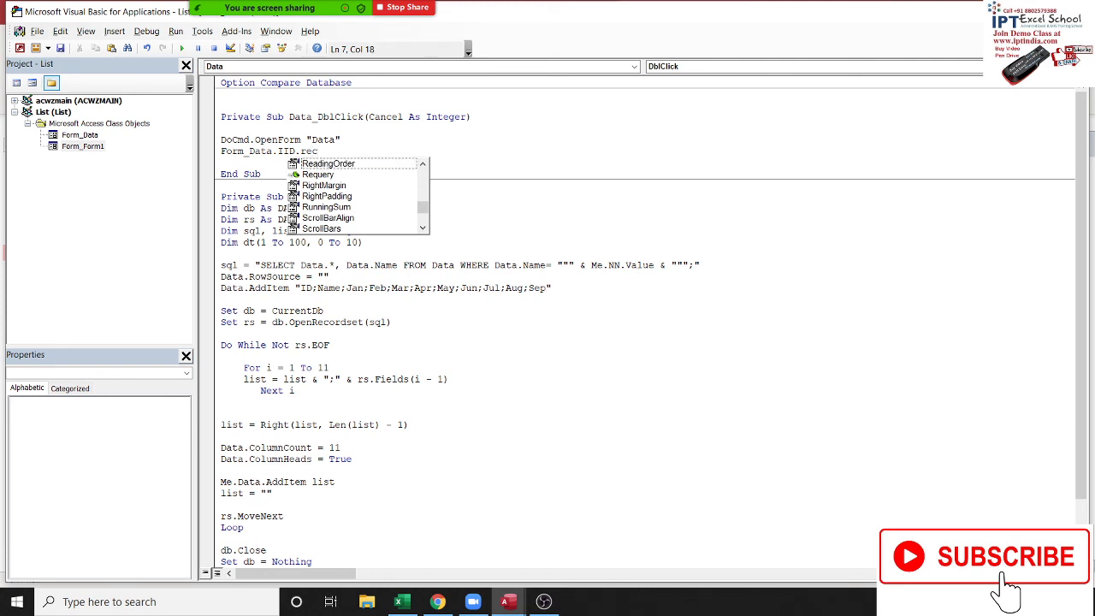
{"action": "key", "text": "BackSpace"}
{"action": "key", "text": "BackSpace"}
{"action": "key", "text": "BackSpace"}
{"action": "key", "text": "BackSpace"}
{"action": "key", "text": "BackSpace"}
{"action": "key", "text": "BackSpace"}
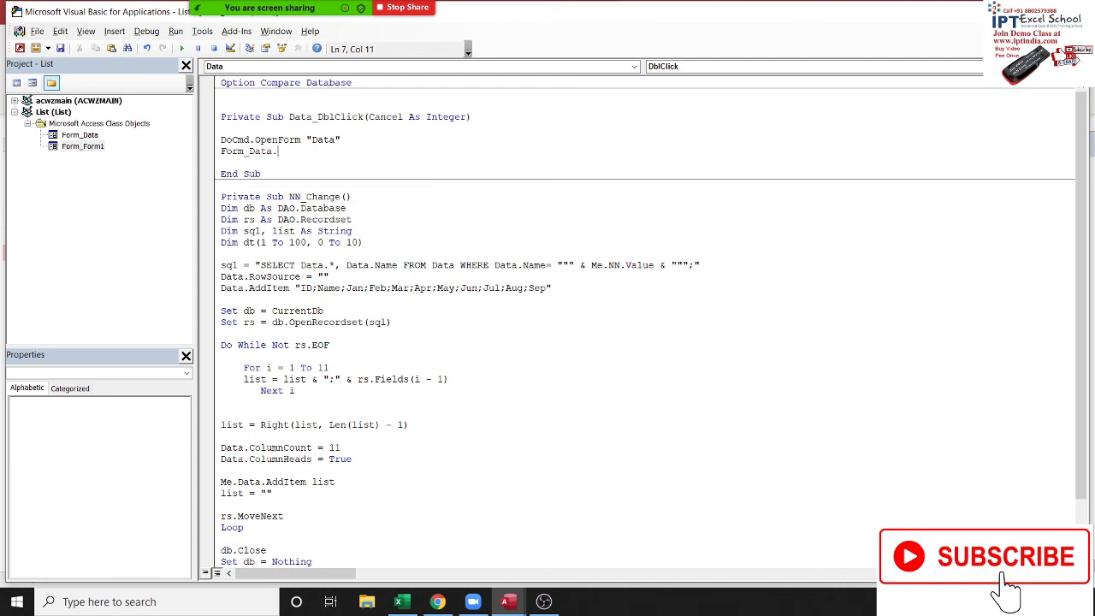
{"action": "key", "text": "BackSpace"}
{"action": "key", "text": "BackSpace"}
{"action": "type", "text": ".re"}
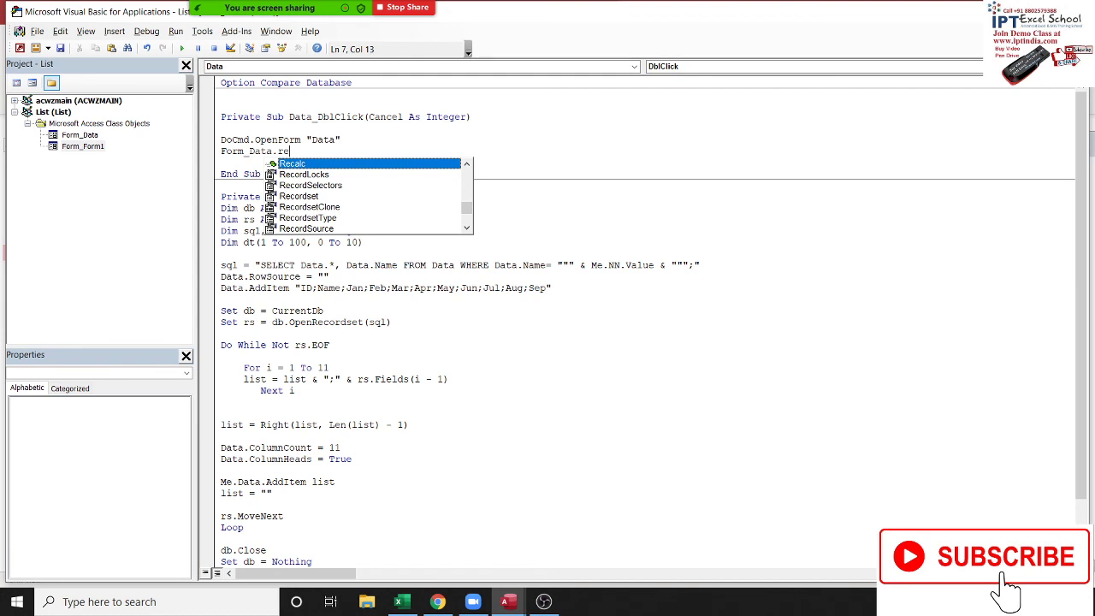
{"action": "key", "text": "Down"}
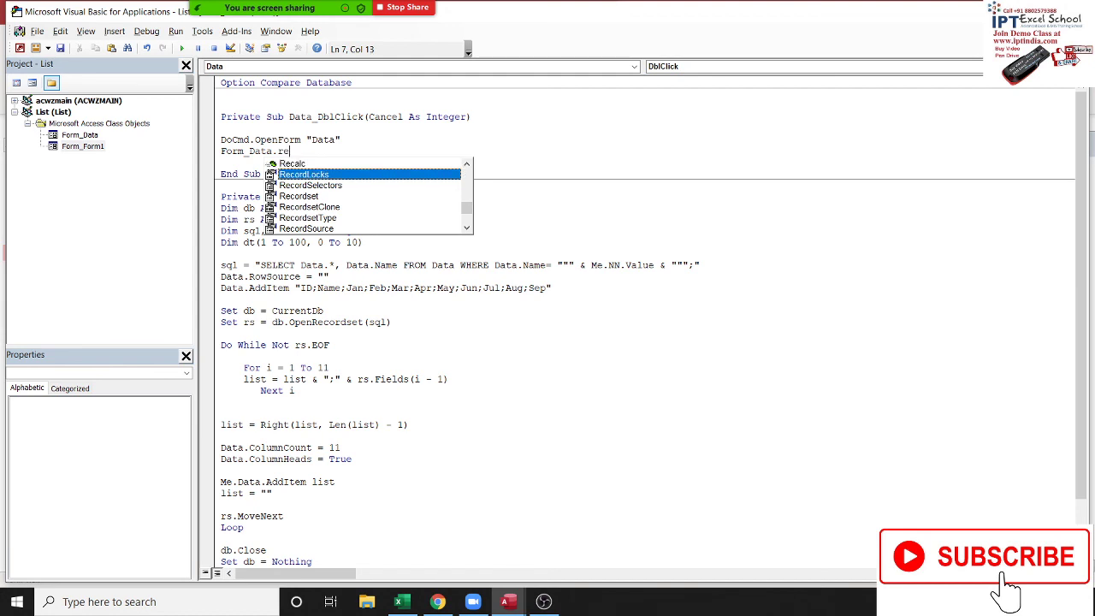
{"action": "key", "text": "Down"}
{"action": "key", "text": "Down"}
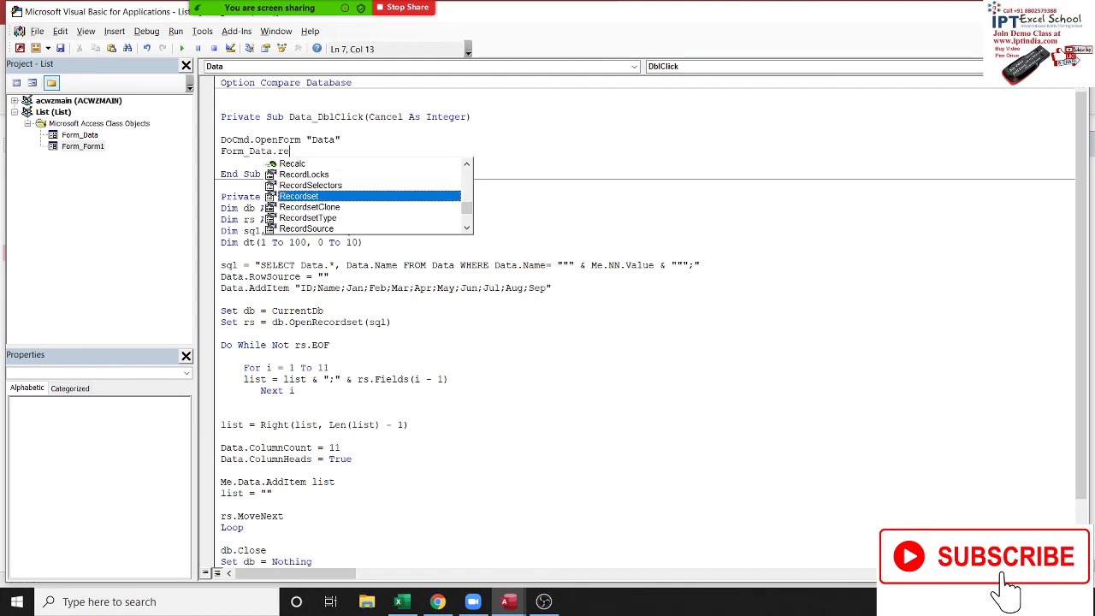
{"action": "key", "text": "Down"}
{"action": "key", "text": "Down"}
{"action": "key", "text": "Down"}
{"action": "key", "text": "Down"}
{"action": "key", "text": "Down"}
{"action": "key", "text": "Down"}
{"action": "key", "text": "Down"}
{"action": "key", "text": "Down"}
{"action": "key", "text": "Down"}
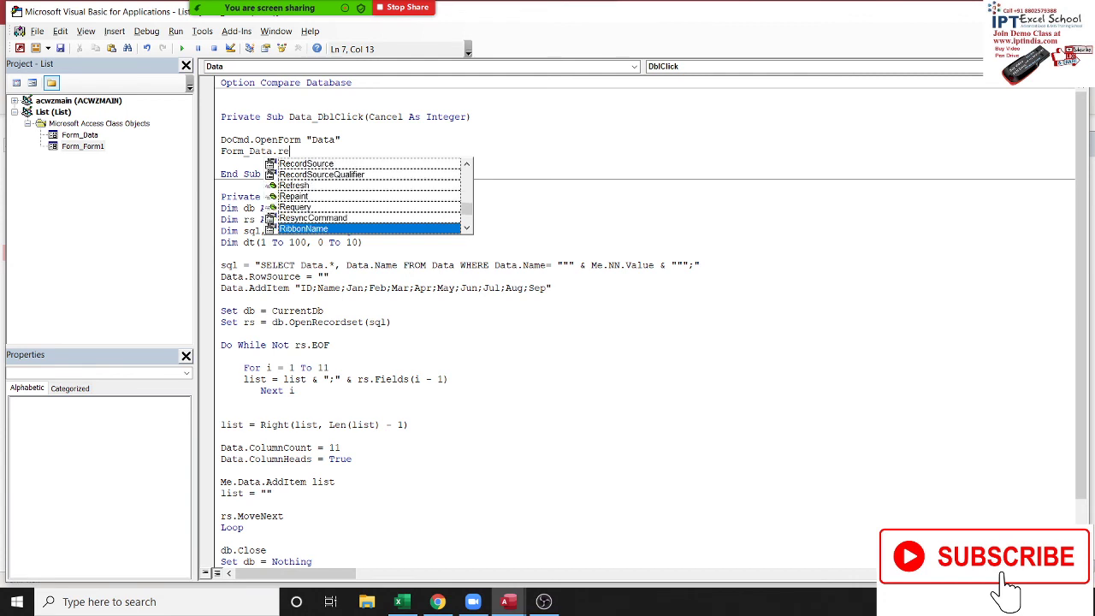
{"action": "key", "text": "Down"}
{"action": "key", "text": "Down"}
{"action": "key", "text": "Down"}
{"action": "key", "text": "Down"}
{"action": "key", "text": "Down"}
{"action": "key", "text": "Down"}
{"action": "key", "text": "Down"}
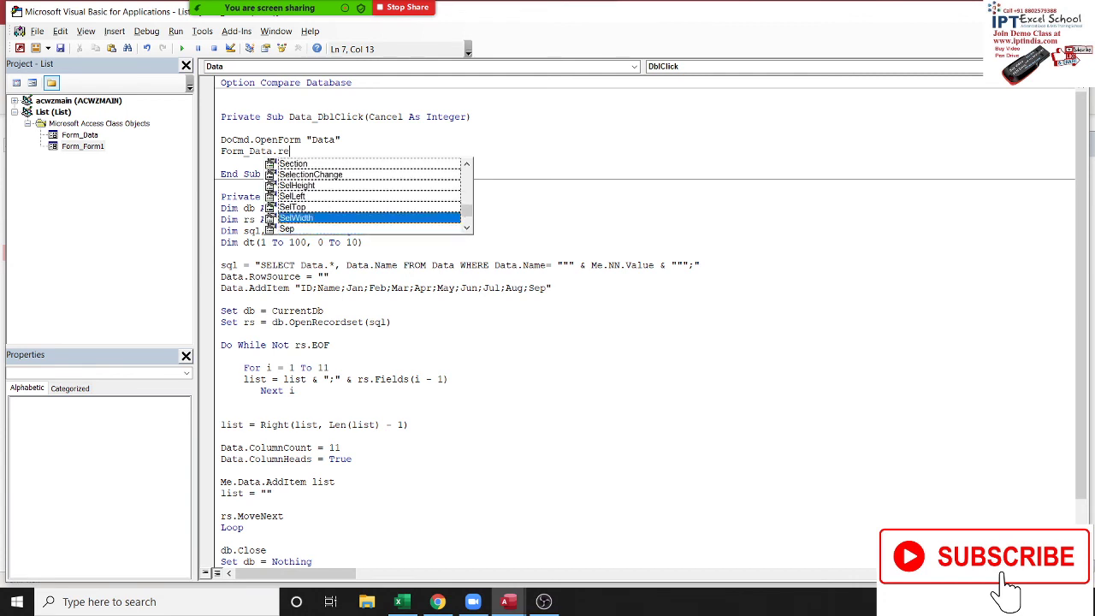
{"action": "key", "text": "Up"}
{"action": "key", "text": "Up"}
{"action": "key", "text": "Up"}
{"action": "key", "text": "Up"}
{"action": "key", "text": "Up"}
{"action": "key", "text": "Up"}
{"action": "key", "text": "Up"}
{"action": "key", "text": "Up"}
{"action": "key", "text": "Up"}
{"action": "key", "text": "Up"}
{"action": "key", "text": "Up"}
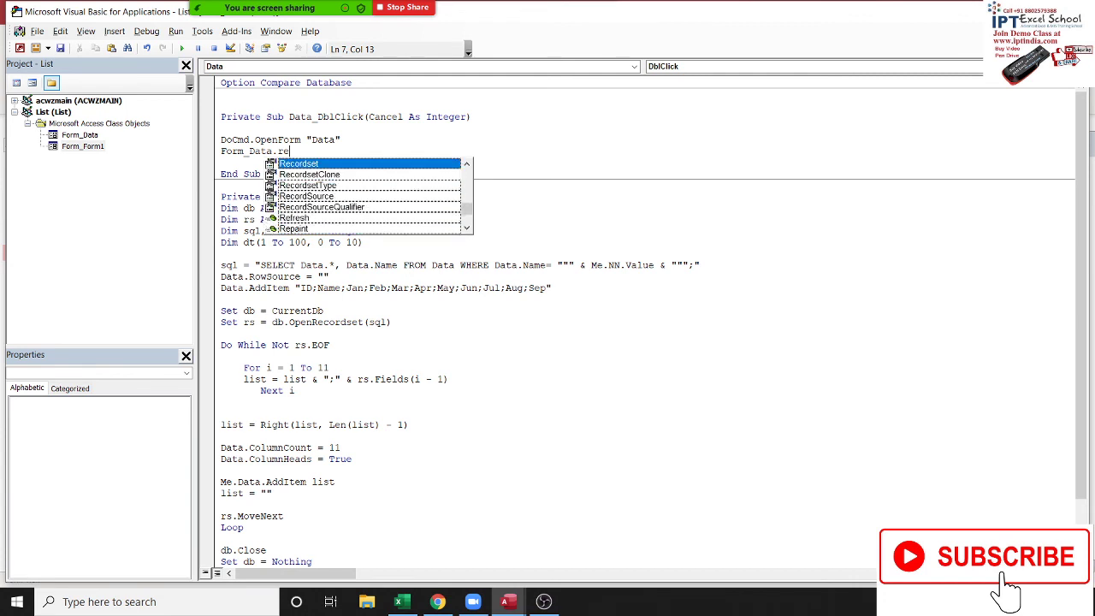
{"action": "key", "text": "Tab"}
Finish the line as Form_Data.Recordset = Val(Me.Data.Value) and commit the edit
{"action": "type", "text": "="}
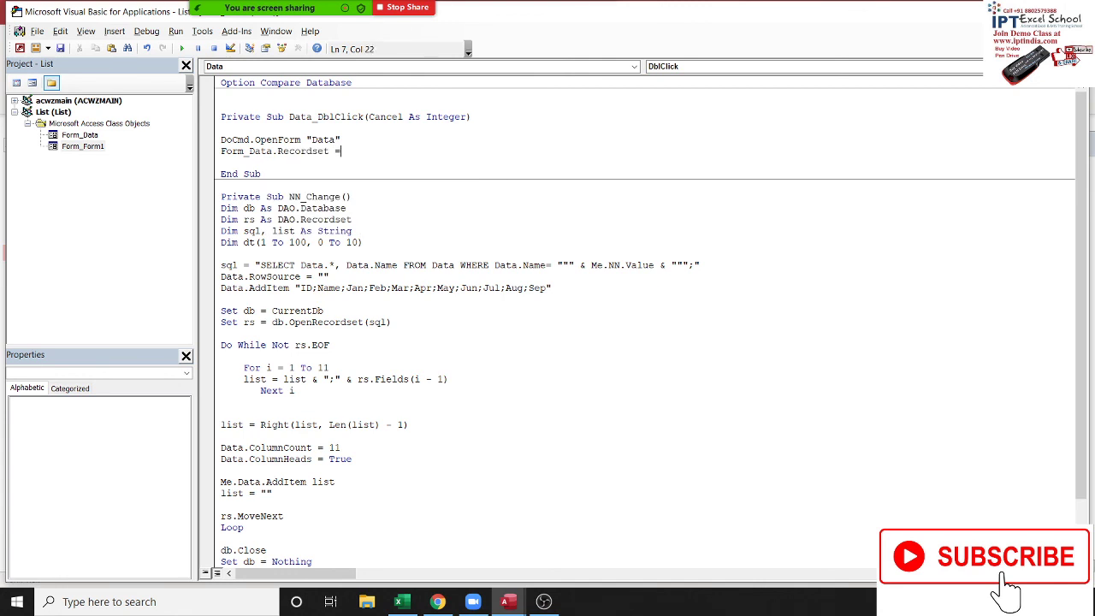
{"action": "key", "text": "BackSpace"}
{"action": "key", "text": "BackSpace"}
{"action": "key", "text": "BackSpace"}
{"action": "type", "text": "IID.re"}
{"action": "key", "text": "ctrl+z"}
{"action": "key", "text": "ctrl+z"}
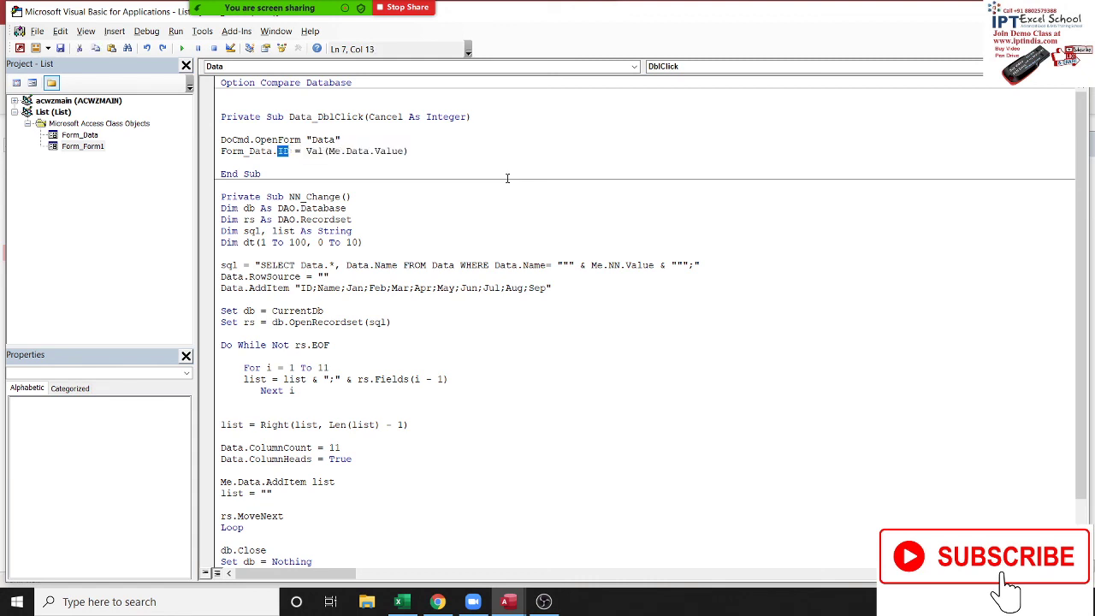
{"action": "key", "text": "BackSpace"}
{"action": "key", "text": "BackSpace"}
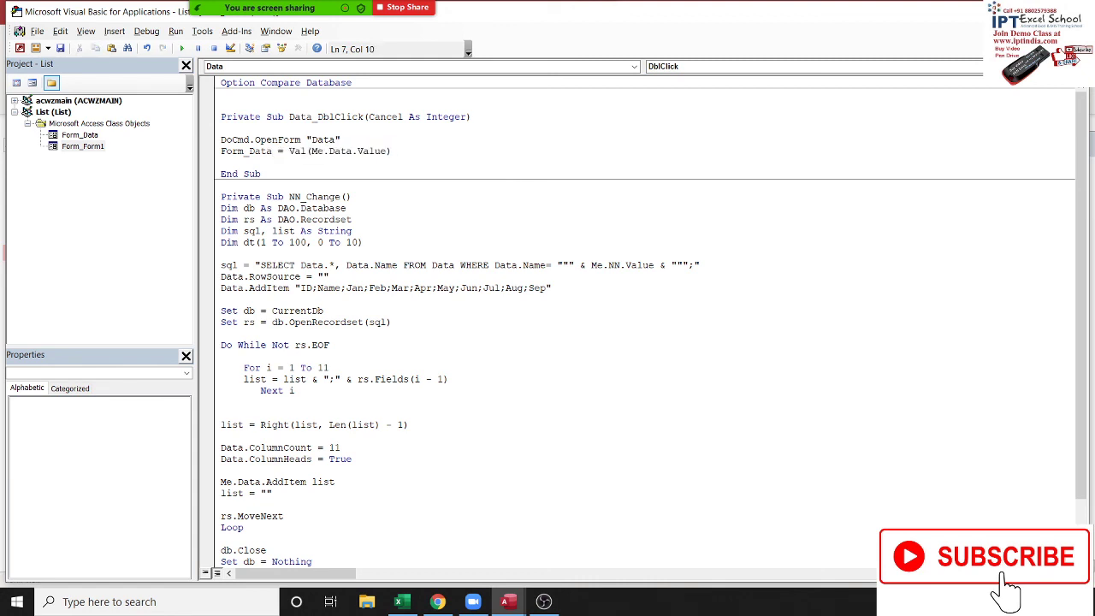
{"action": "type", "text": ".re"}
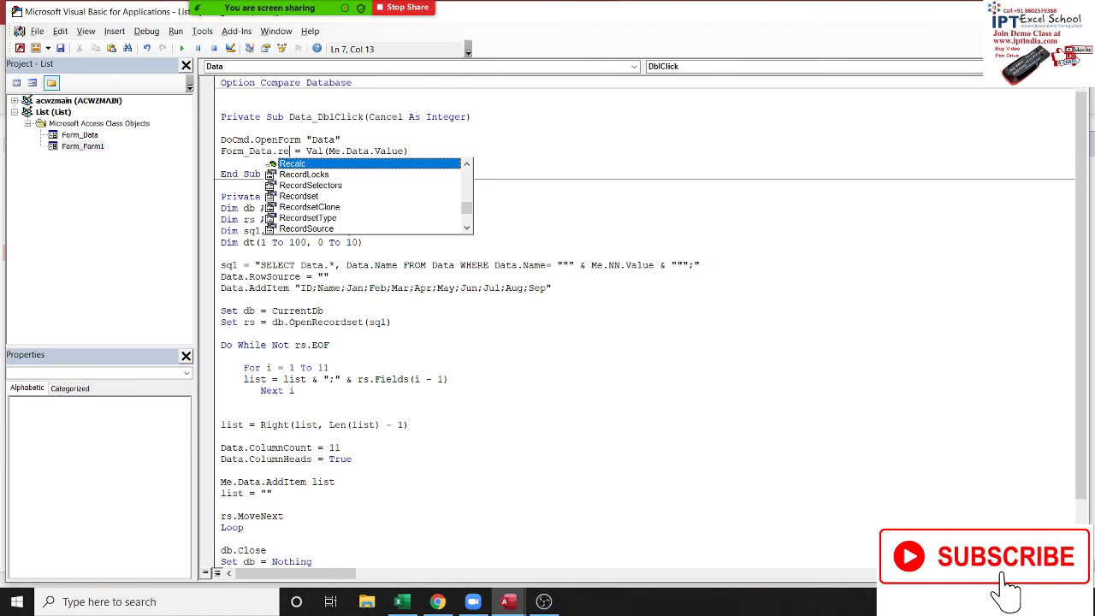
{"action": "key", "text": "Down"}
{"action": "key", "text": "Down"}
{"action": "key", "text": "Down"}
{"action": "key", "text": "Tab"}
{"action": "left_click", "coordinate": [521, 192]}
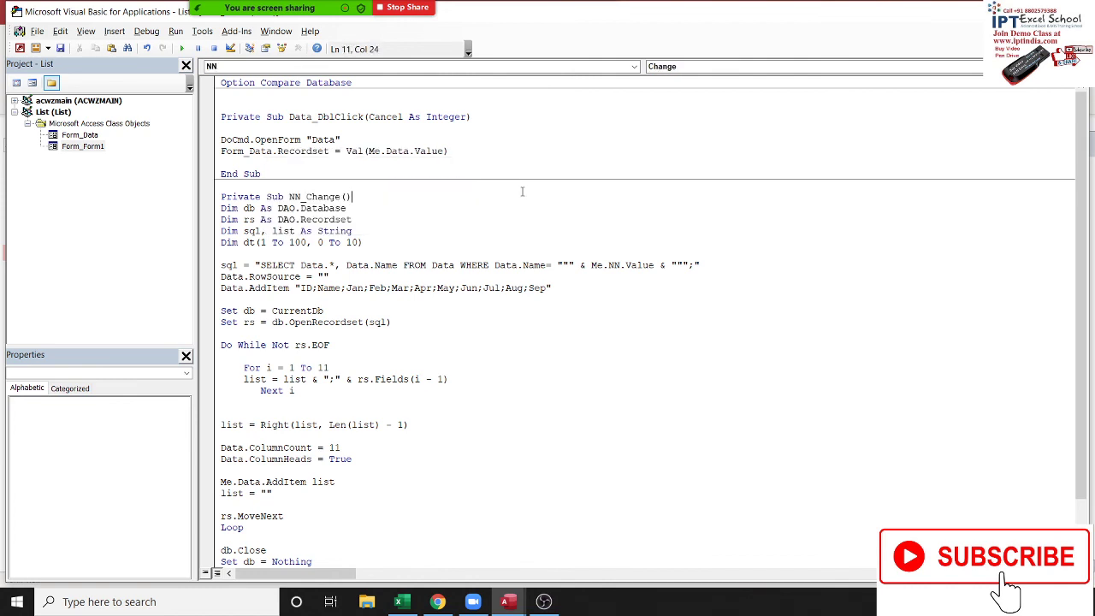
{"action": "left_click", "coordinate": [398, 160]}
In Access, close the Data form and test the code on the row with ID 17
{"action": "key", "text": "alt+F11"}
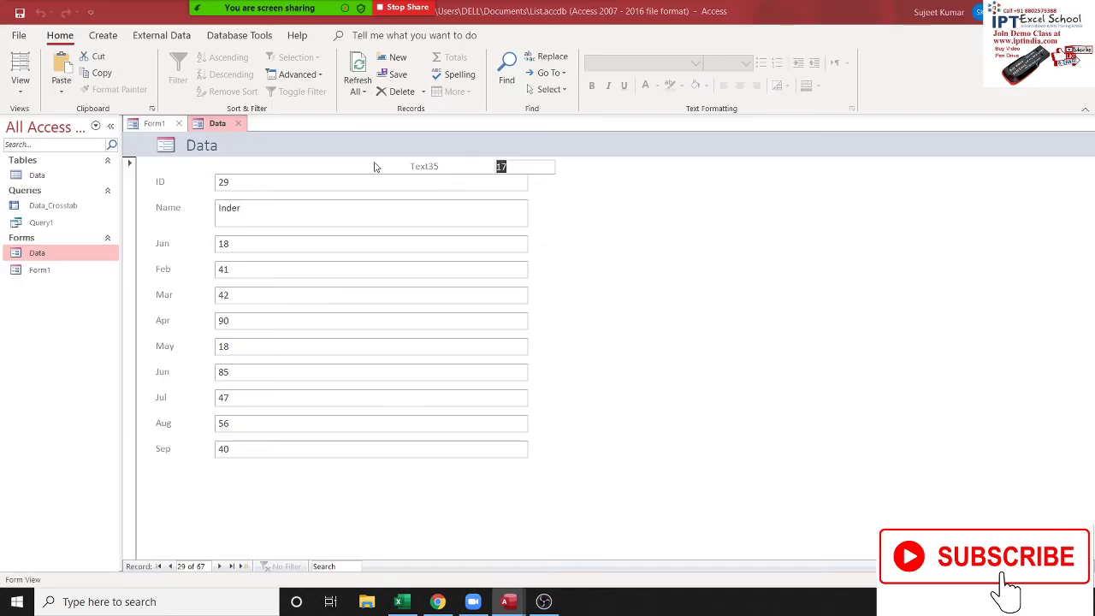
{"action": "left_click", "coordinate": [244, 123]}
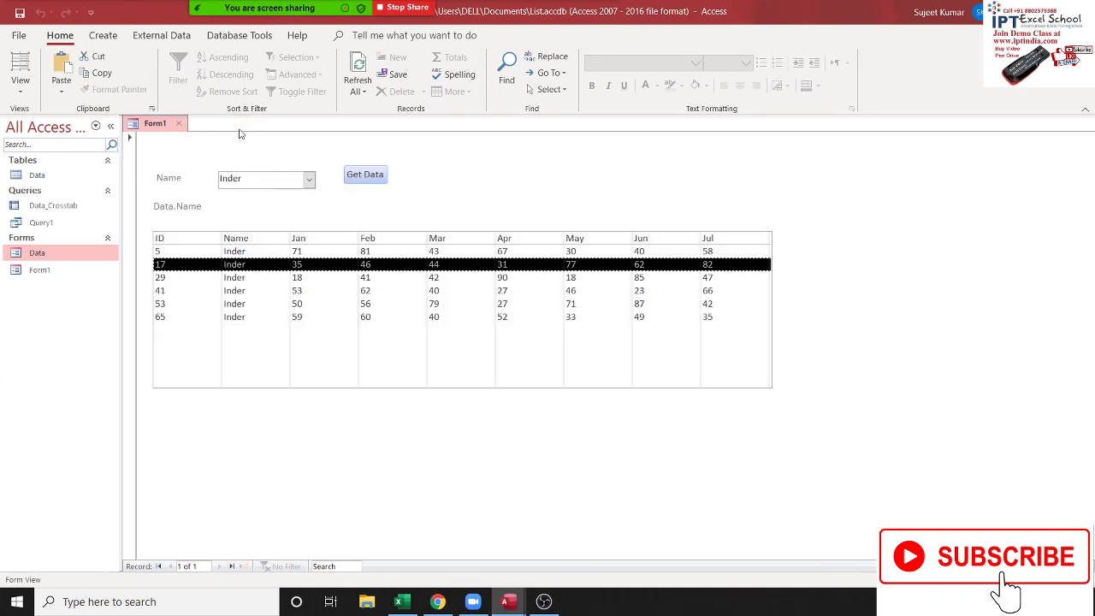
{"action": "double_click", "coordinate": [246, 283]}
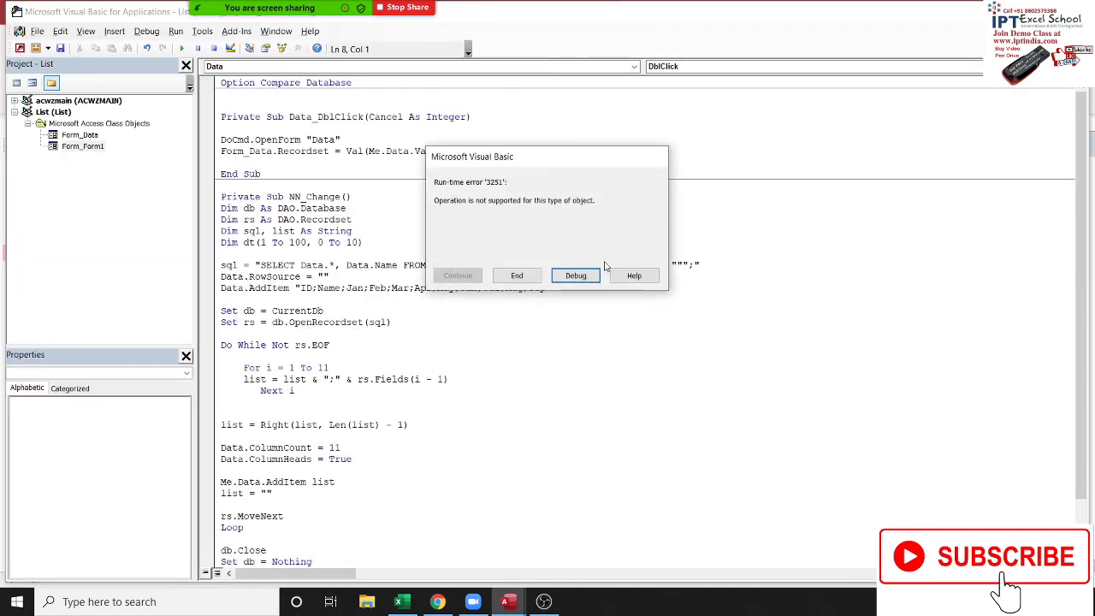
{"action": "left_click", "coordinate": [576, 275]}
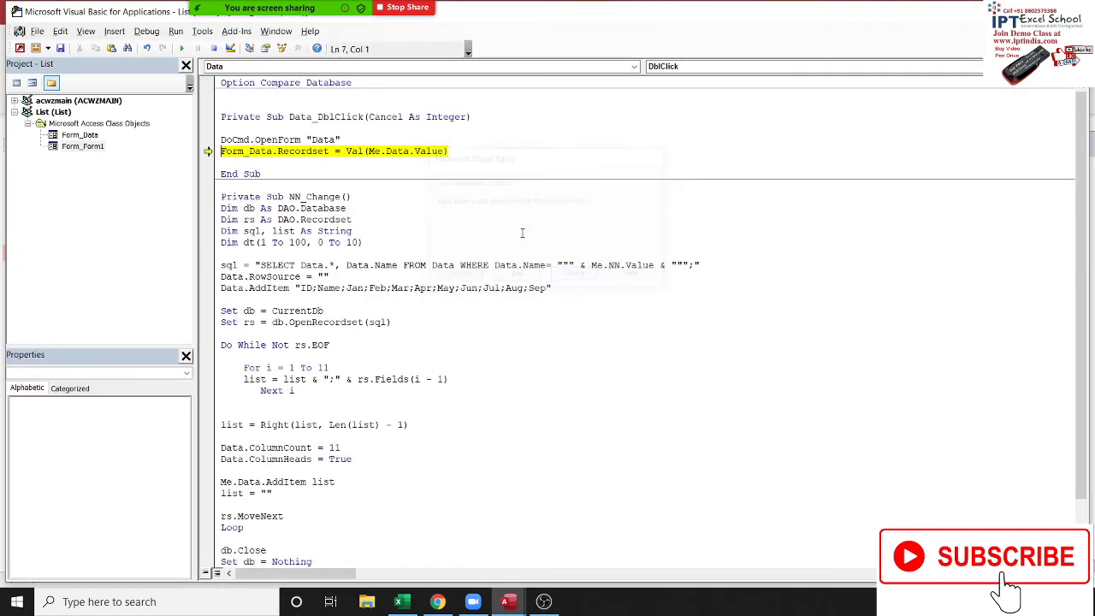
Replace Recordset by browsing other search- and record-related Form_Data members
{"action": "double_click", "coordinate": [299, 151]}
{"action": "key", "text": "BackSpace"}
{"action": "key", "text": "BackSpace"}
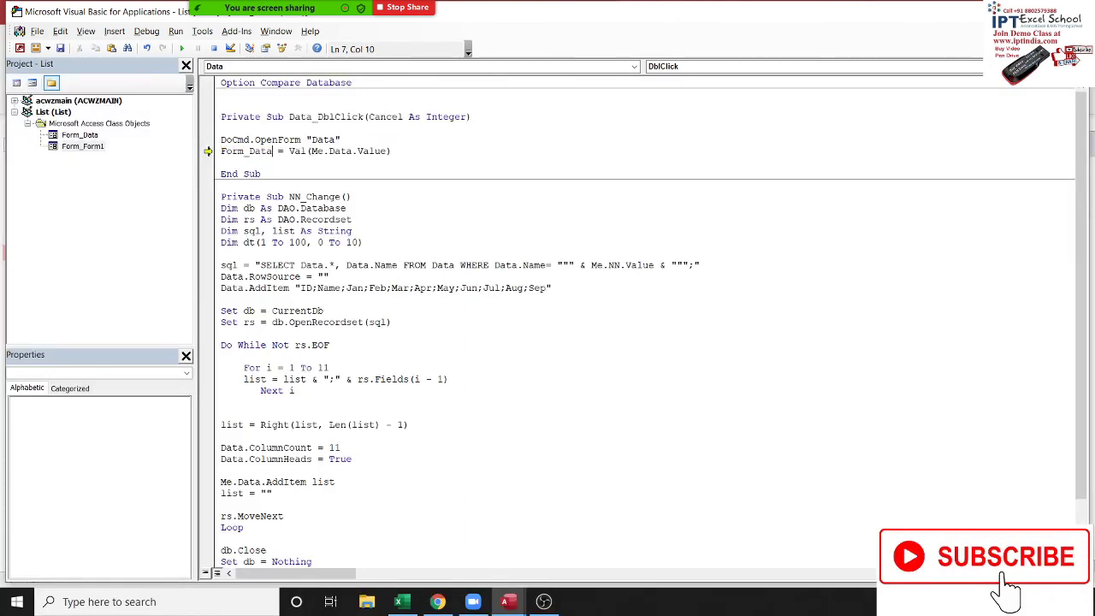
{"action": "type", "text": ".e"}
{"action": "key", "text": "BackSpace"}
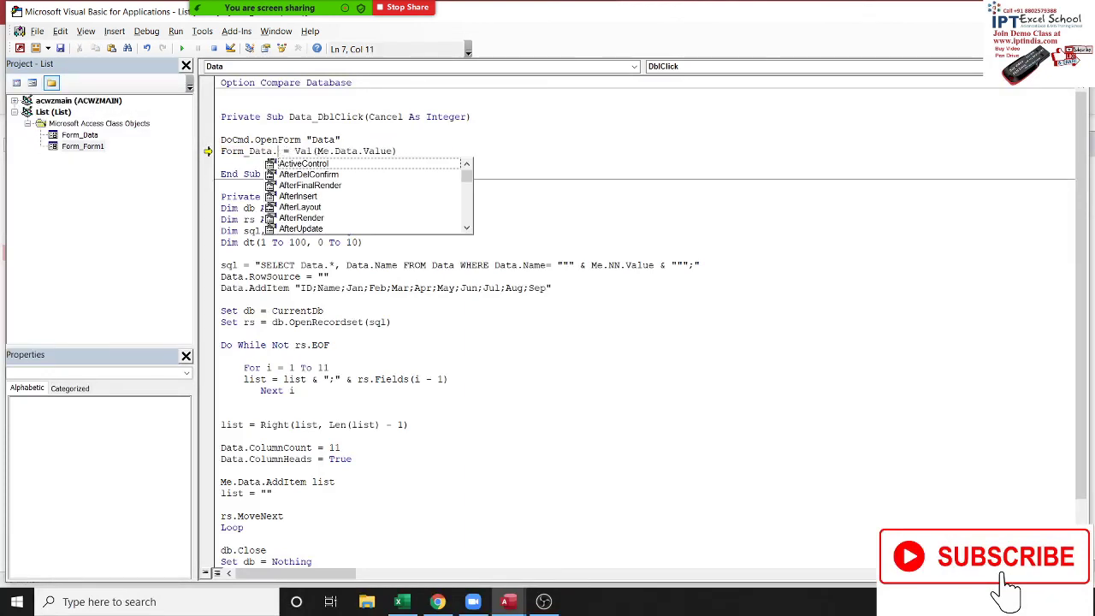
{"action": "type", "text": "se"}
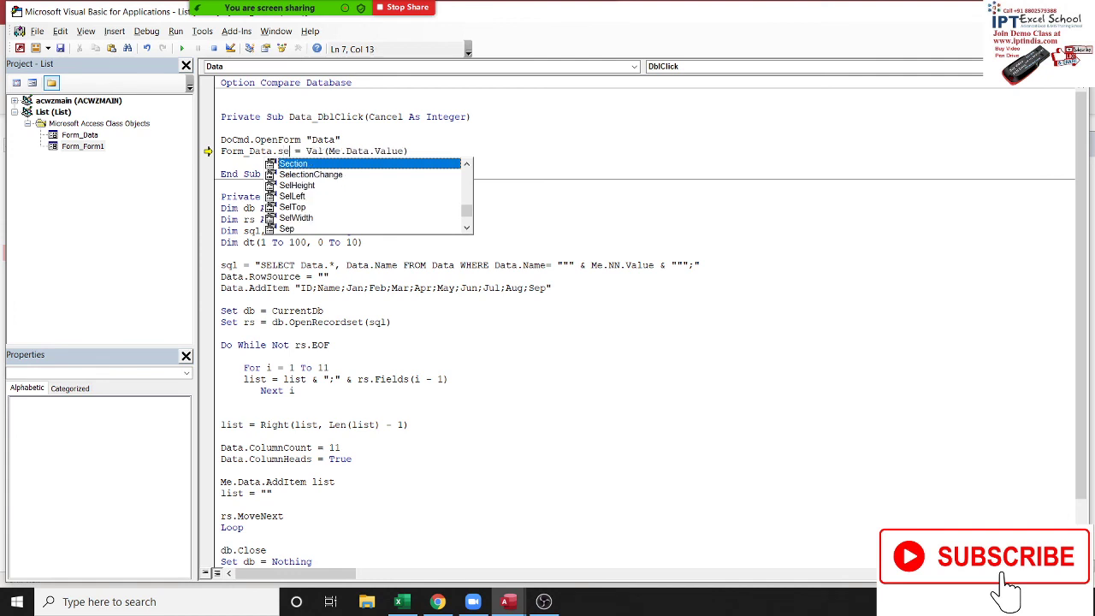
{"action": "type", "text": "ar"}
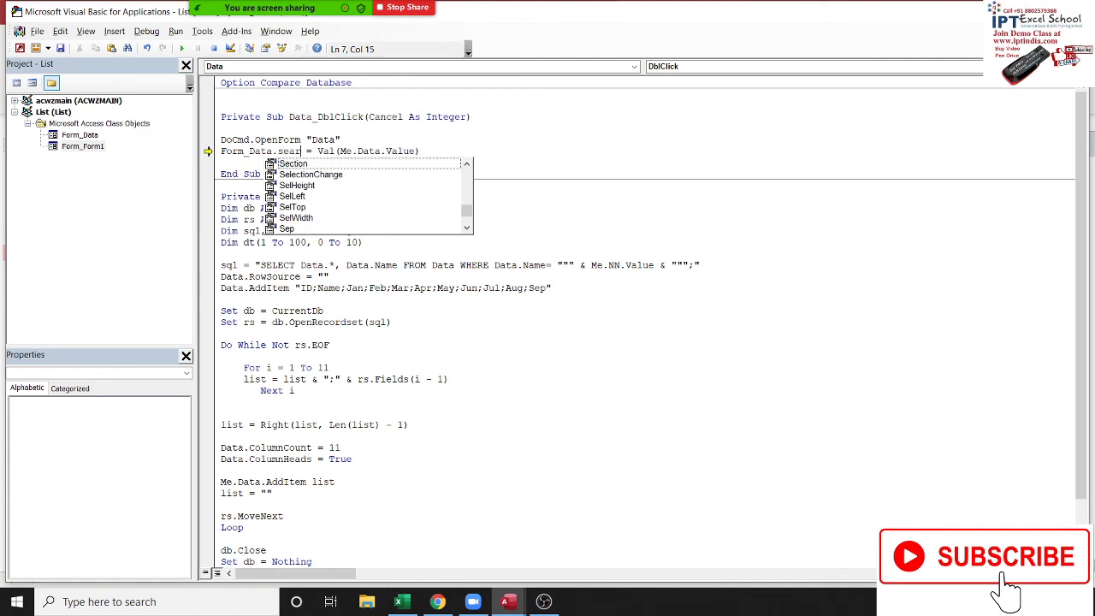
{"action": "key", "text": "BackSpace"}
{"action": "key", "text": "BackSpace"}
{"action": "key", "text": "BackSpace"}
{"action": "key", "text": "BackSpace"}
{"action": "key", "text": "BackSpace"}
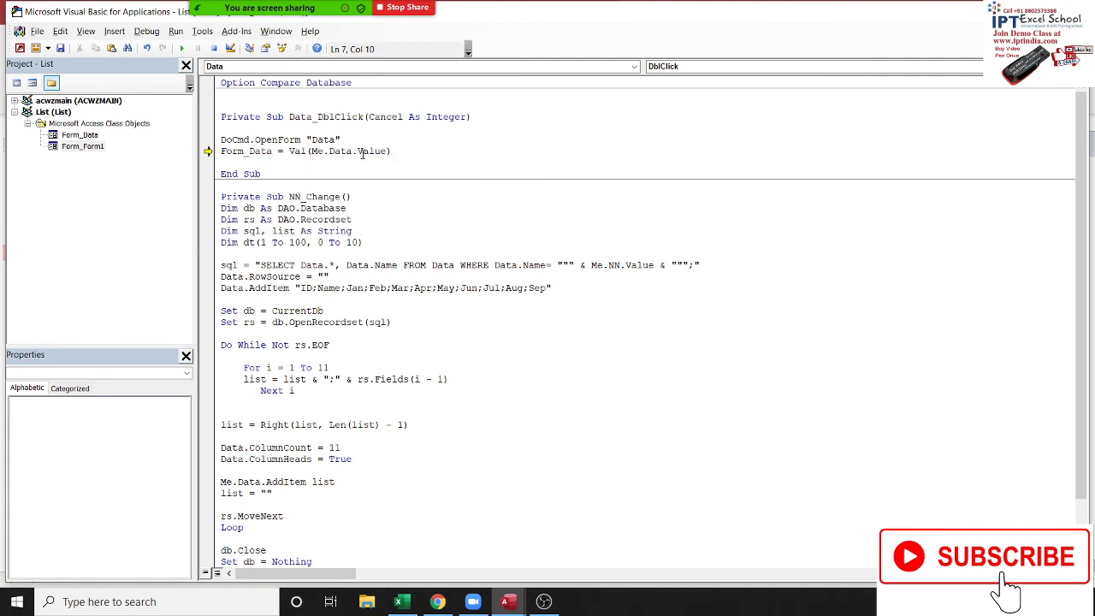
{"action": "type", "text": ".a"}
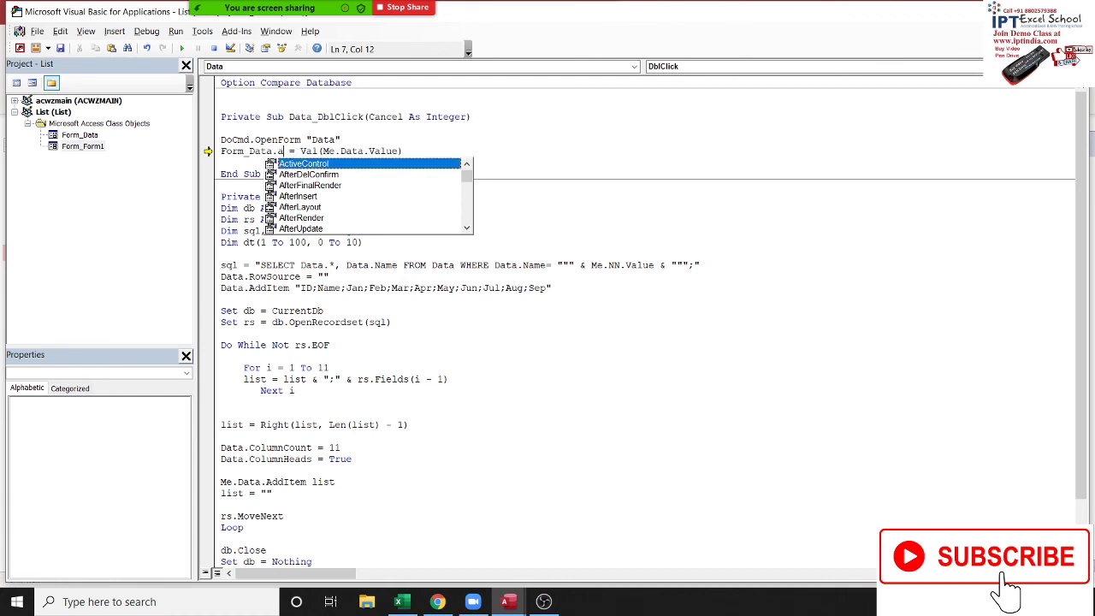
{"action": "key", "text": "BackSpace"}
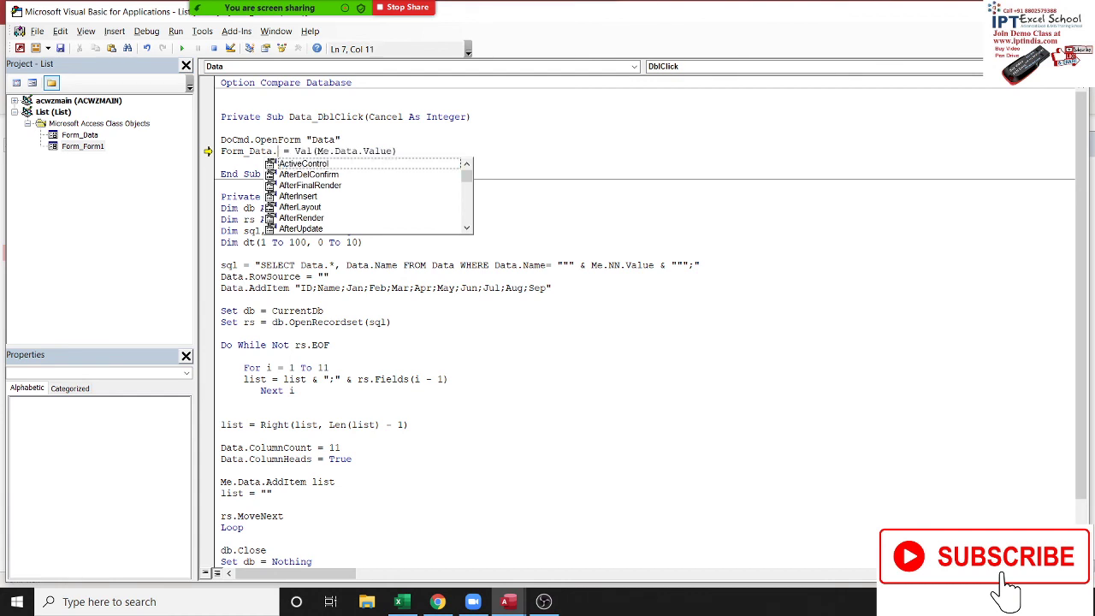
{"action": "type", "text": "sea"}
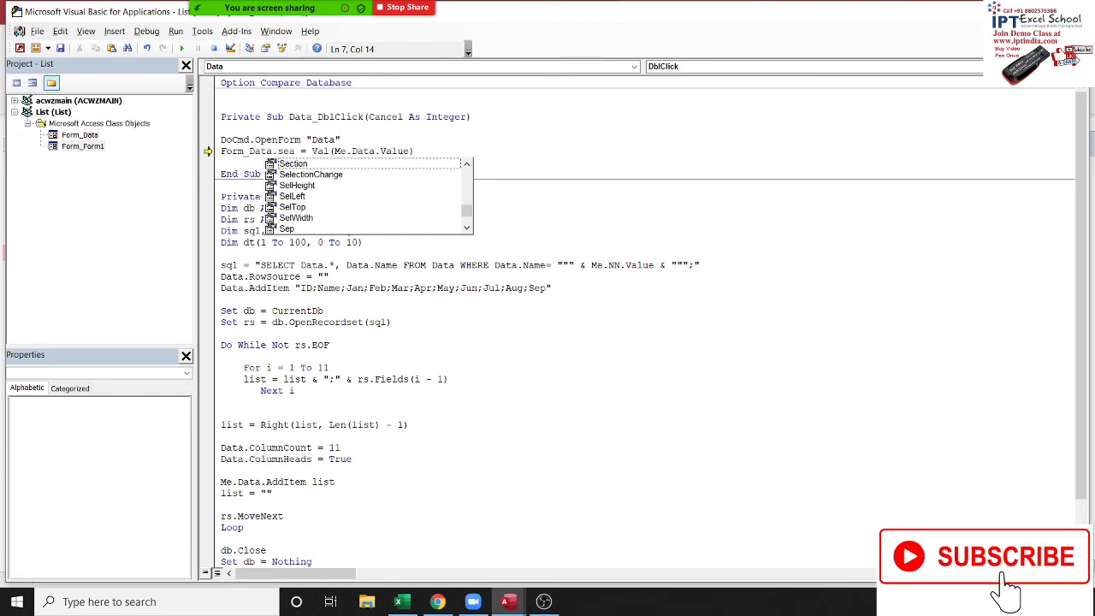
{"action": "key", "text": "BackSpace"}
{"action": "key", "text": "BackSpace"}
{"action": "key", "text": "BackSpace"}
{"action": "type", "text": "re"}
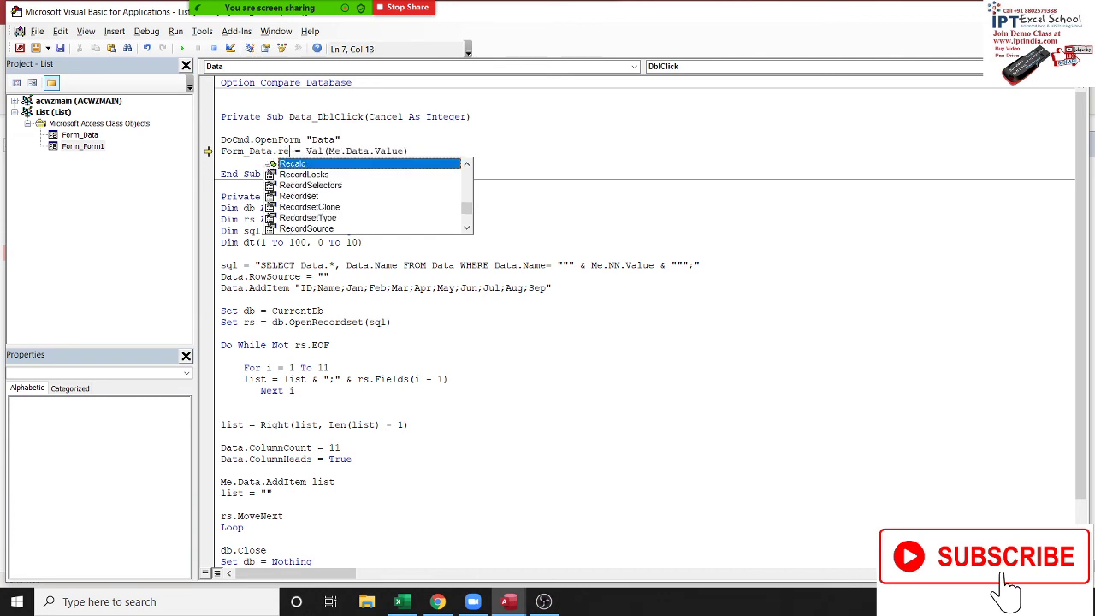
{"action": "key", "text": "Down"}
{"action": "key", "text": "Down"}
{"action": "key", "text": "Down"}
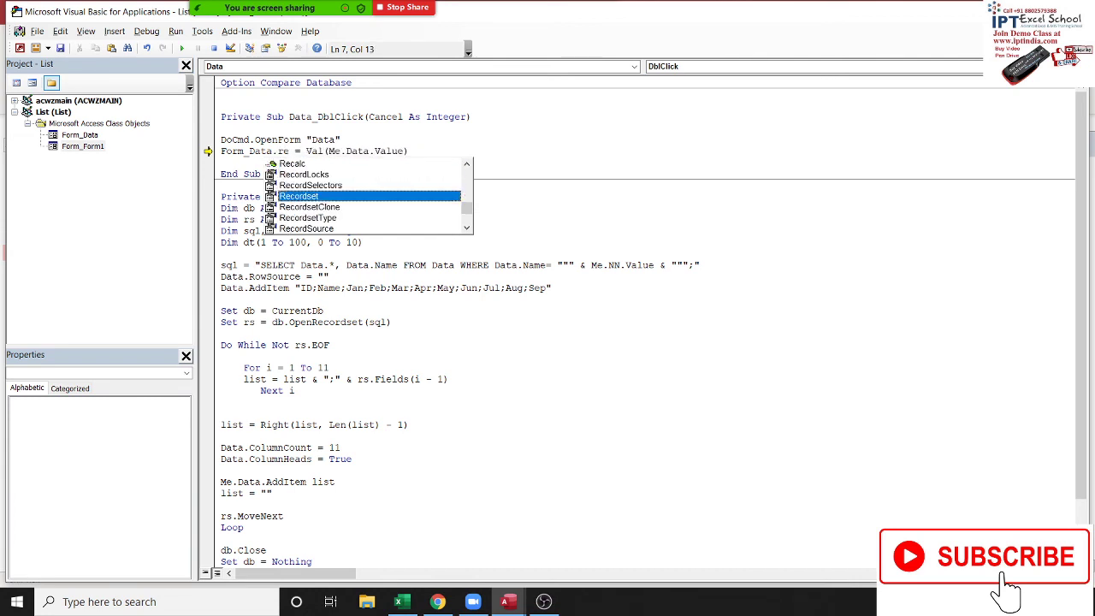
{"action": "key", "text": "Down"}
{"action": "key", "text": "Down"}
{"action": "key", "text": "Down"}
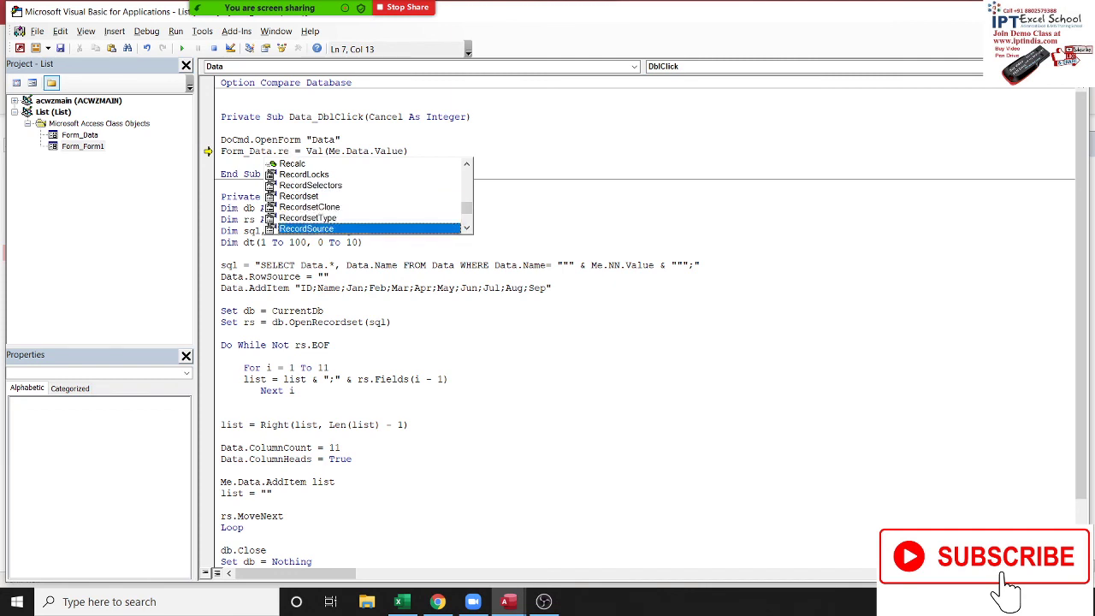
{"action": "key", "text": "Down"}
{"action": "key", "text": "Down"}
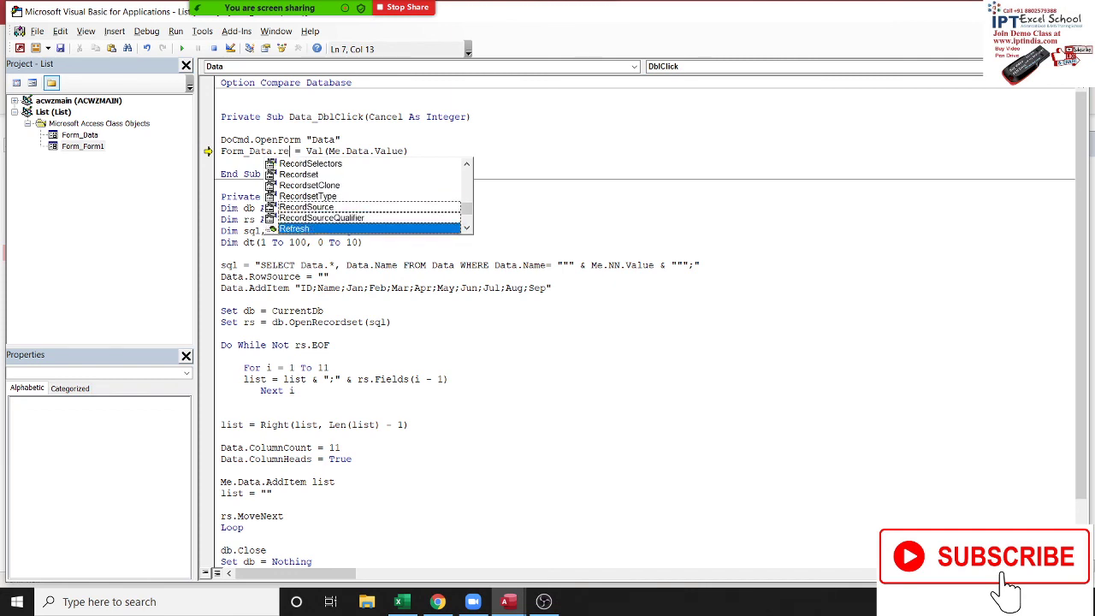
Change the member to GoToPage and rerun the code, raising 'Argument not optional'
{"action": "key", "text": "BackSpace"}
{"action": "key", "text": "BackSpace"}
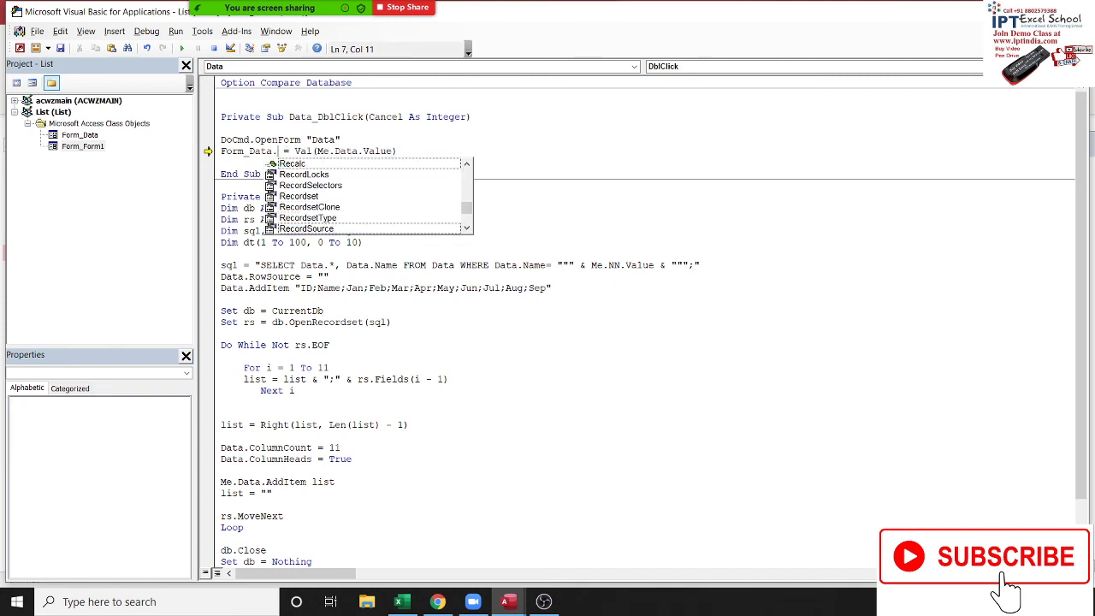
{"action": "type", "text": "goto"}
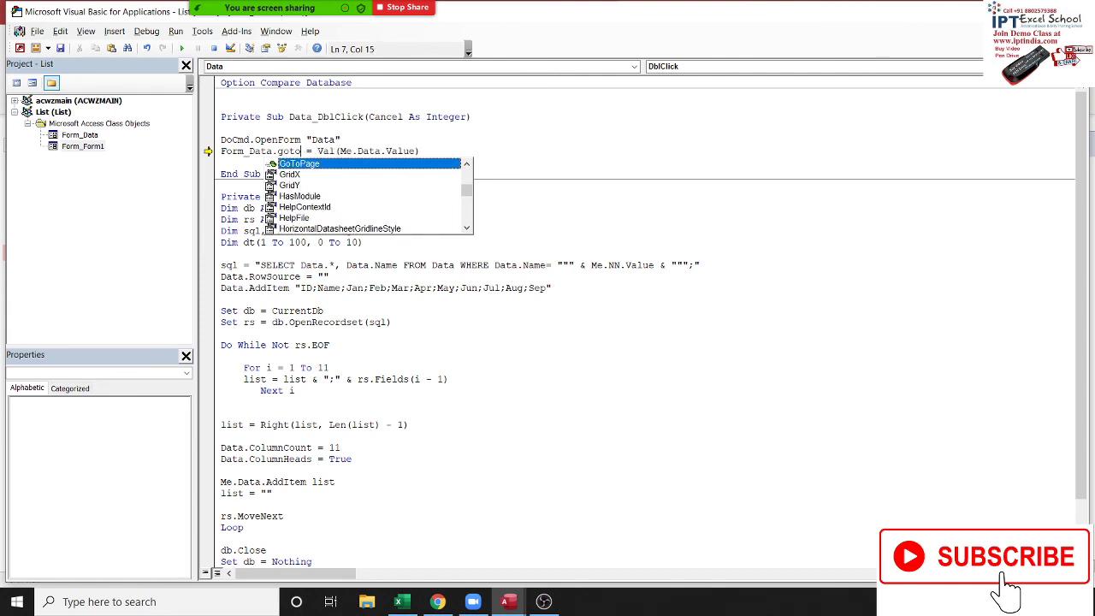
{"action": "key", "text": "Tab"}
{"action": "key", "text": "Down"}
{"action": "key", "text": "Down"}
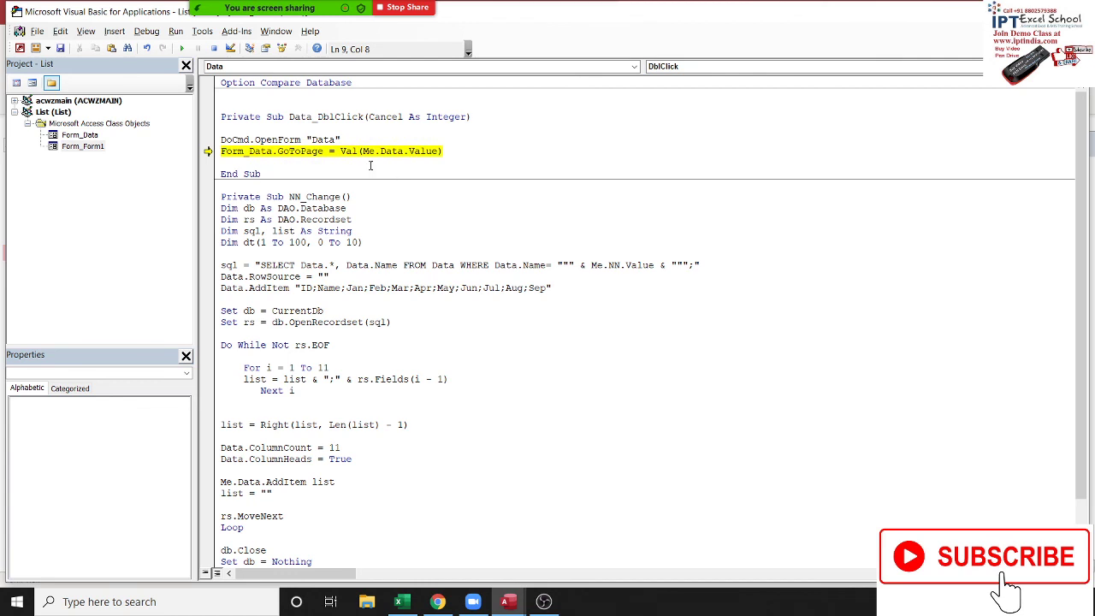
{"action": "left_click", "coordinate": [182, 48]}
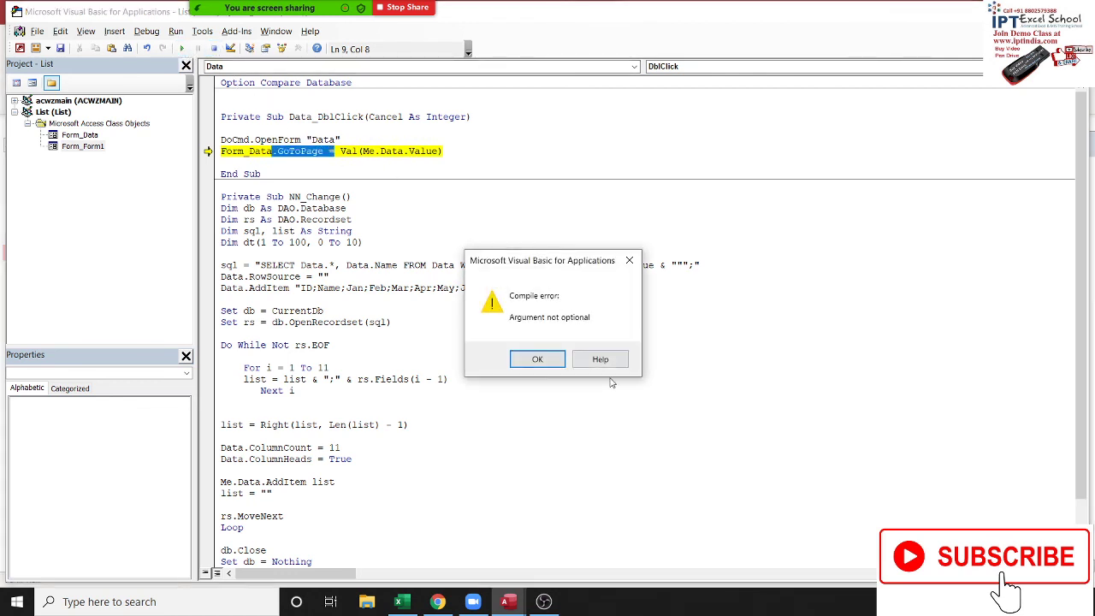
Dismiss the compile error, shorten the line to Form_Data.go Val(Me.Data.Value), and stop the paused run
{"action": "left_click", "coordinate": [546, 358]}
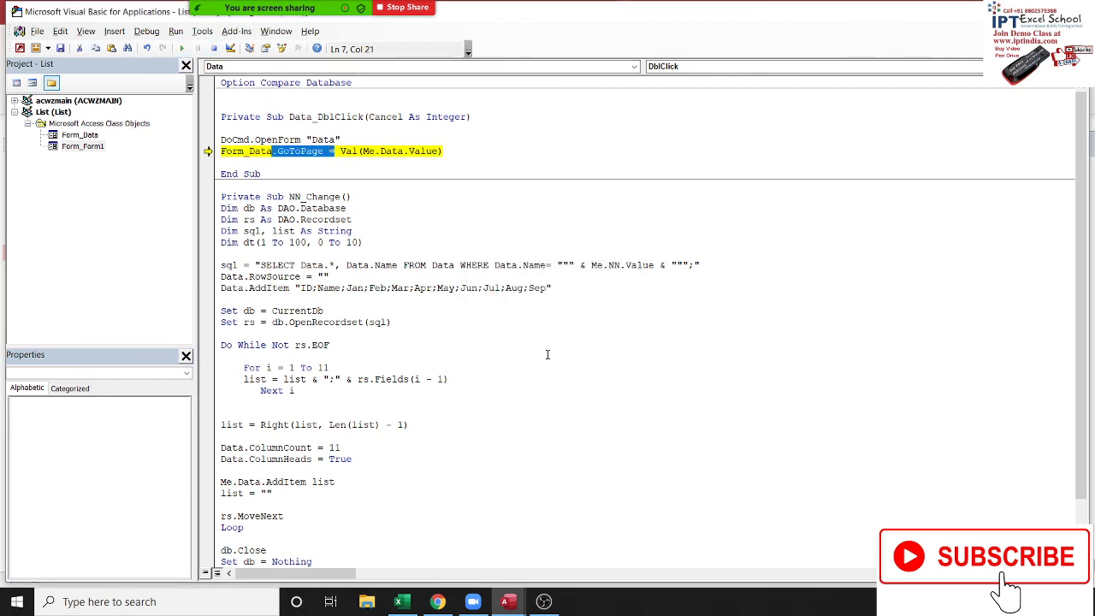
{"action": "key", "text": "BackSpace"}
{"action": "type", "text": ".g"}
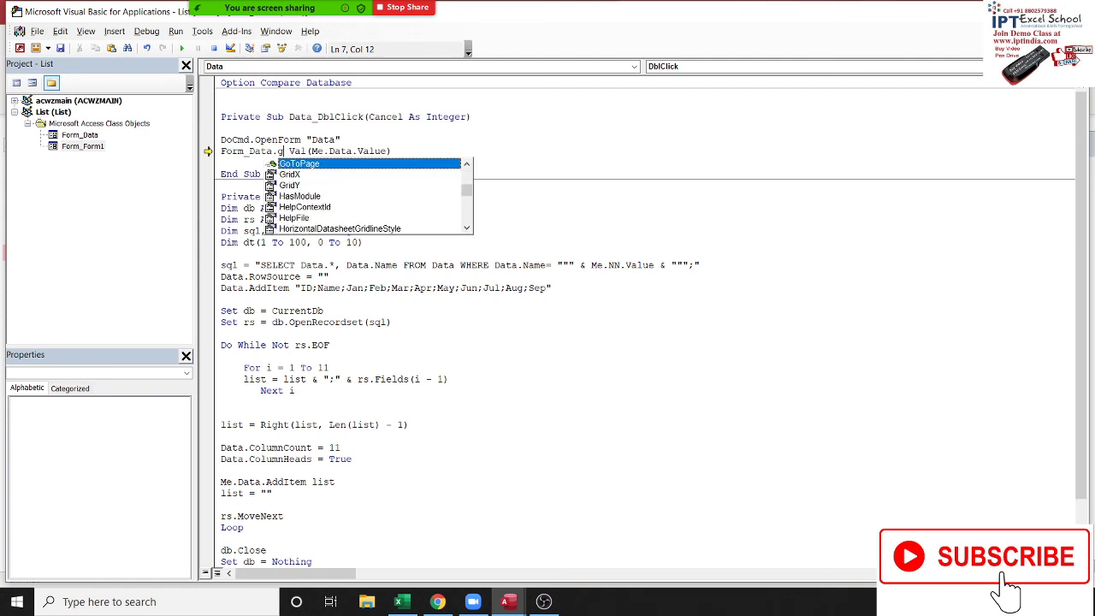
{"action": "type", "text": "o"}
{"action": "type", "text": "d"}
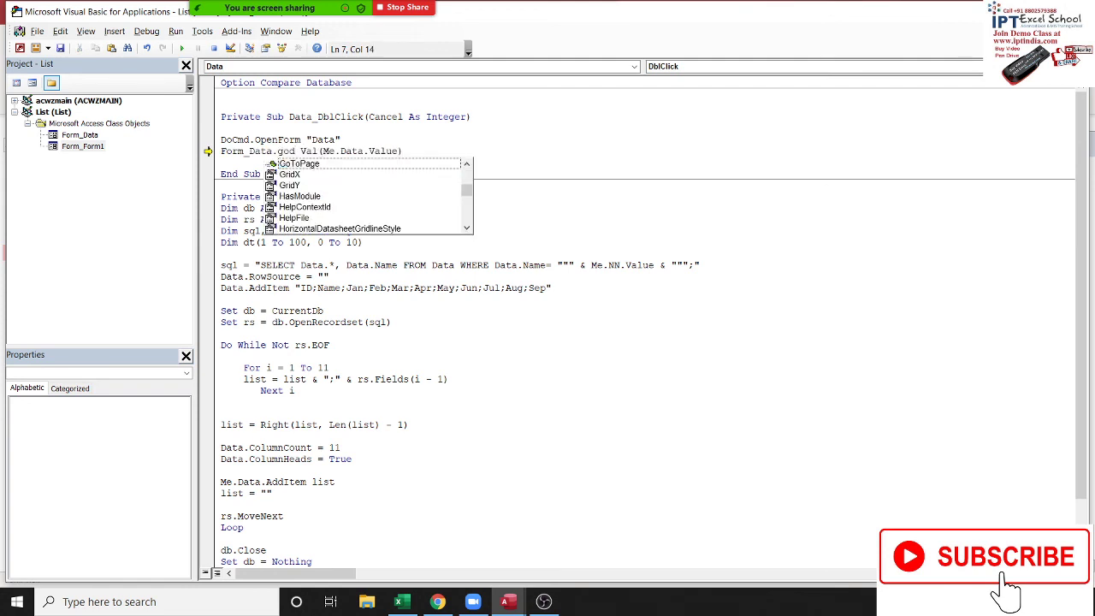
{"action": "key", "text": "BackSpace"}
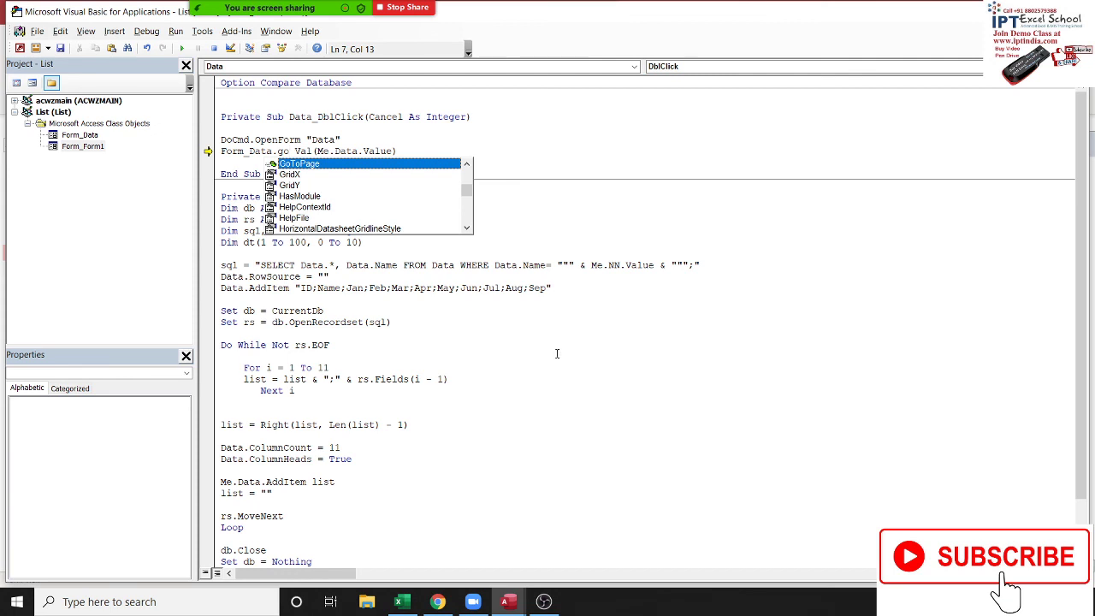
{"action": "key", "text": "Escape"}
{"action": "left_click", "coordinate": [210, 152]}
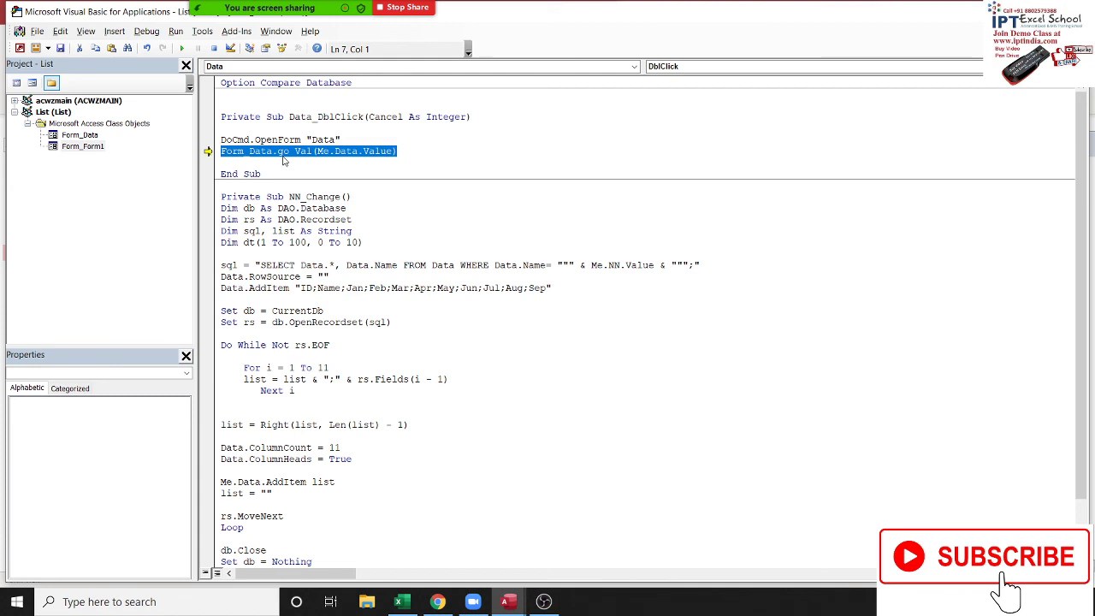
{"action": "left_click", "coordinate": [342, 164]}
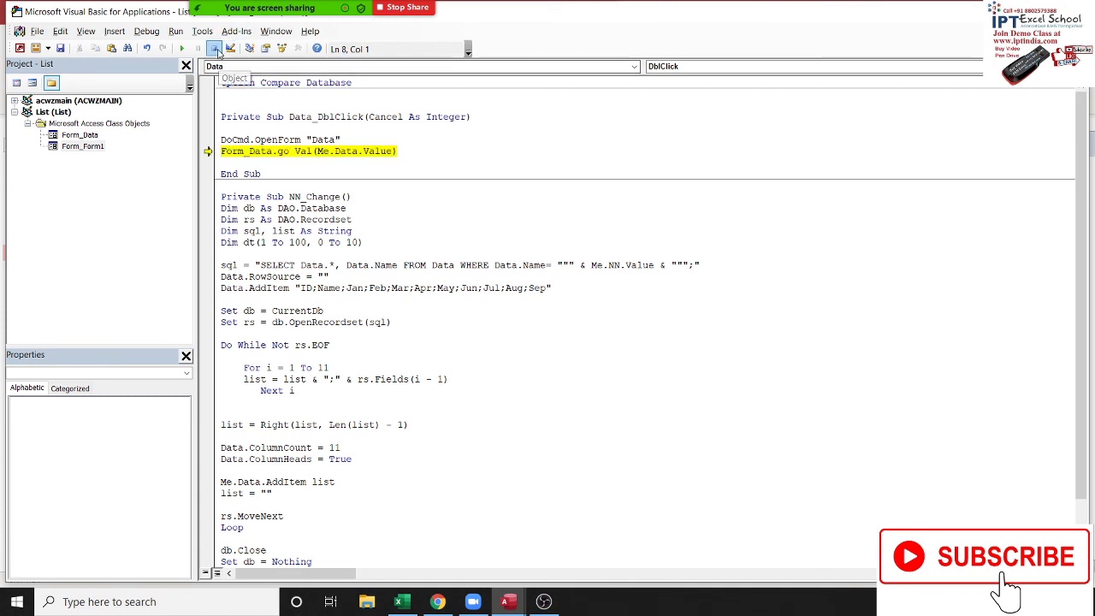
{"action": "key", "text": "F5"}
Open the Data form in Design View, then delete the ID field and undo the deletion
{"action": "key", "text": "alt+F11"}
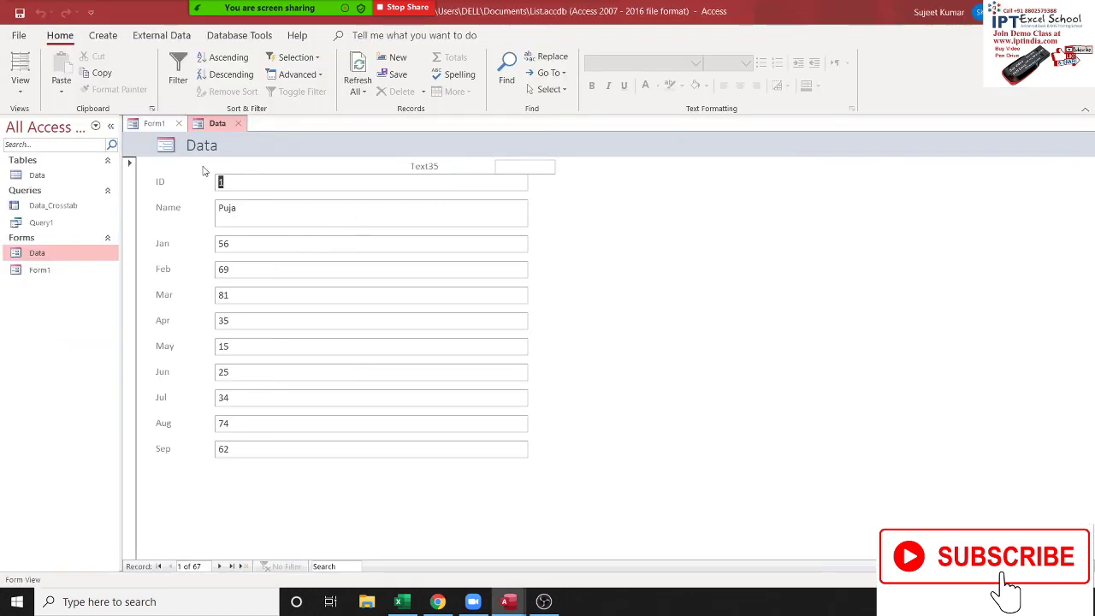
{"action": "right_click", "coordinate": [55, 257]}
{"action": "left_click", "coordinate": [101, 311]}
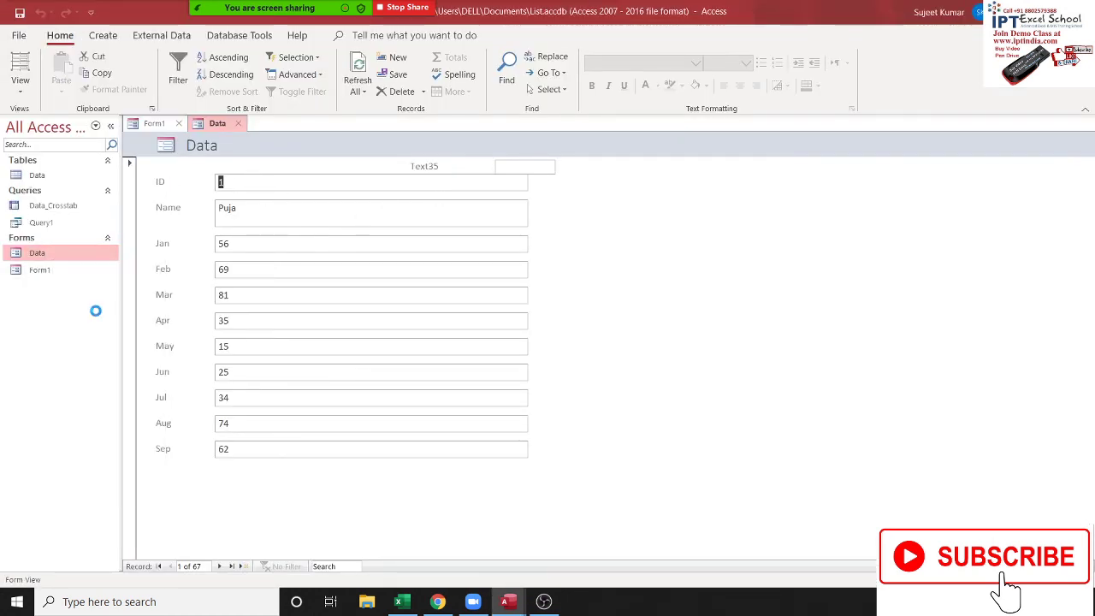
{"action": "left_click", "coordinate": [246, 228]}
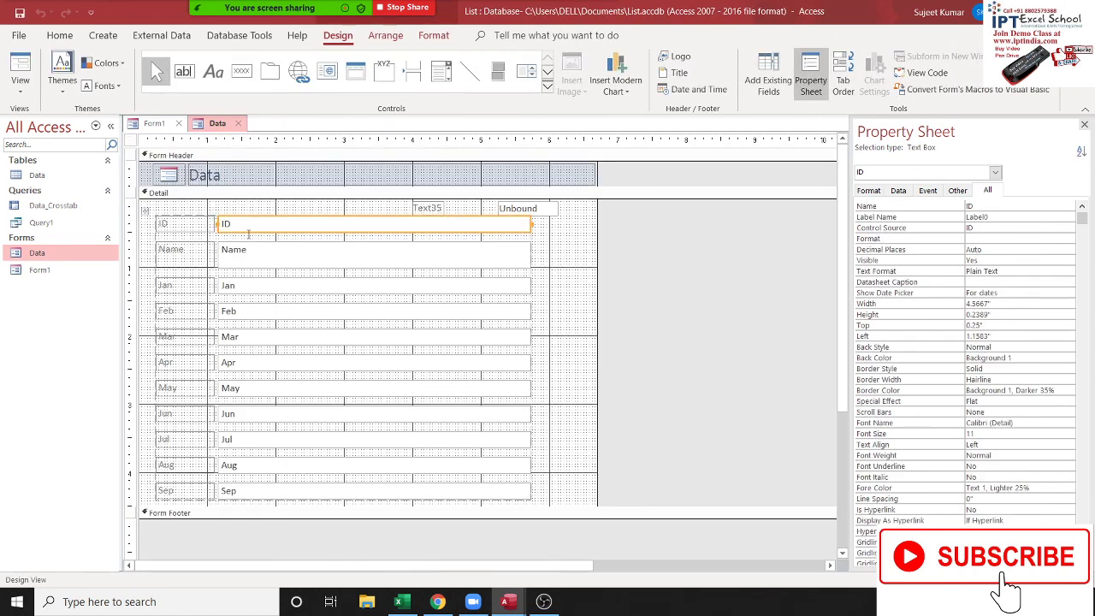
{"action": "left_click", "coordinate": [246, 228]}
{"action": "left_click", "coordinate": [171, 218]}
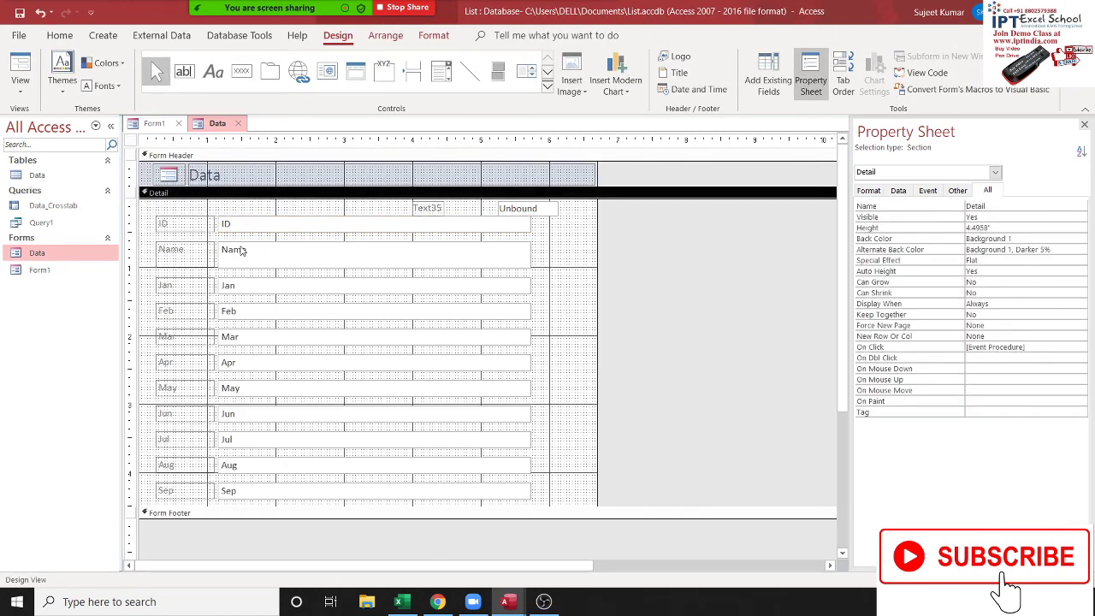
{"action": "left_click", "coordinate": [255, 231]}
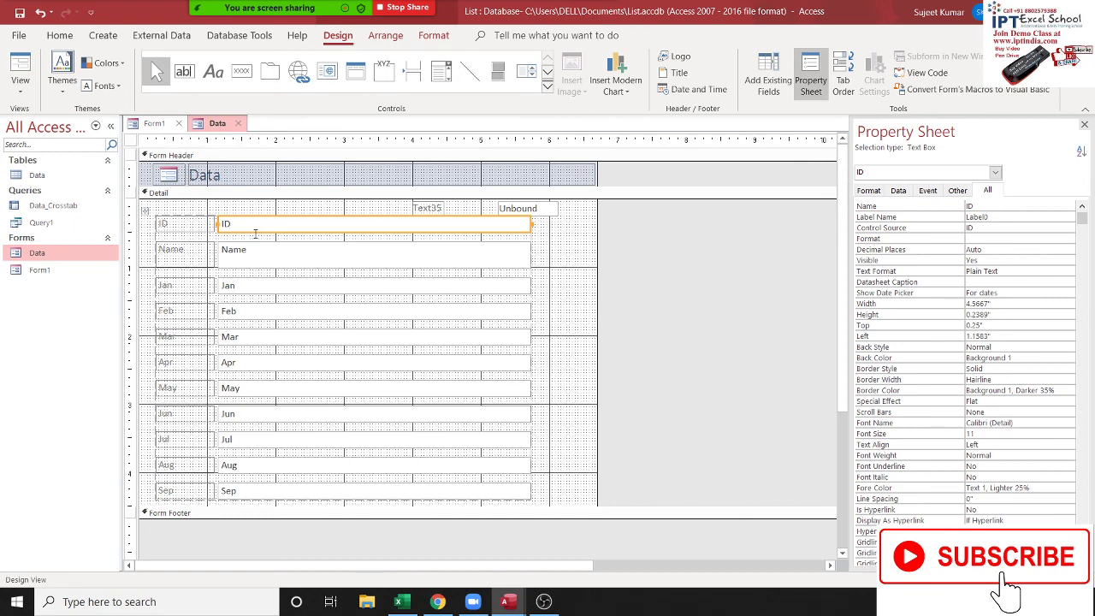
{"action": "key", "text": "Delete"}
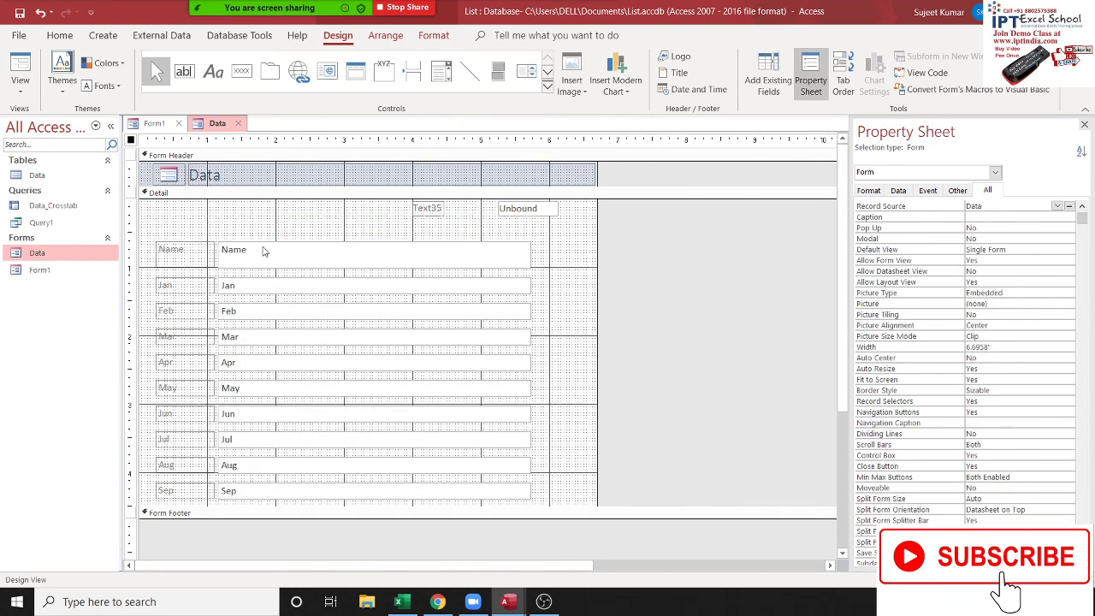
{"action": "key", "text": "ctrl+z"}
Inspect the ID text box's Label Name, Control Source and event properties
{"action": "left_click", "coordinate": [549, 233]}
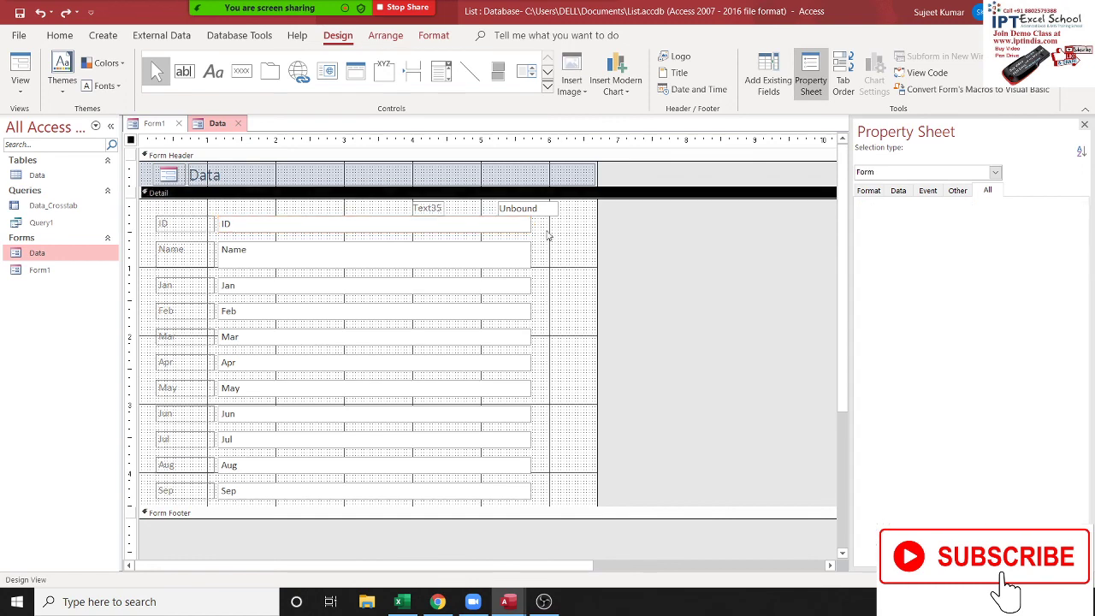
{"action": "left_click", "coordinate": [503, 230]}
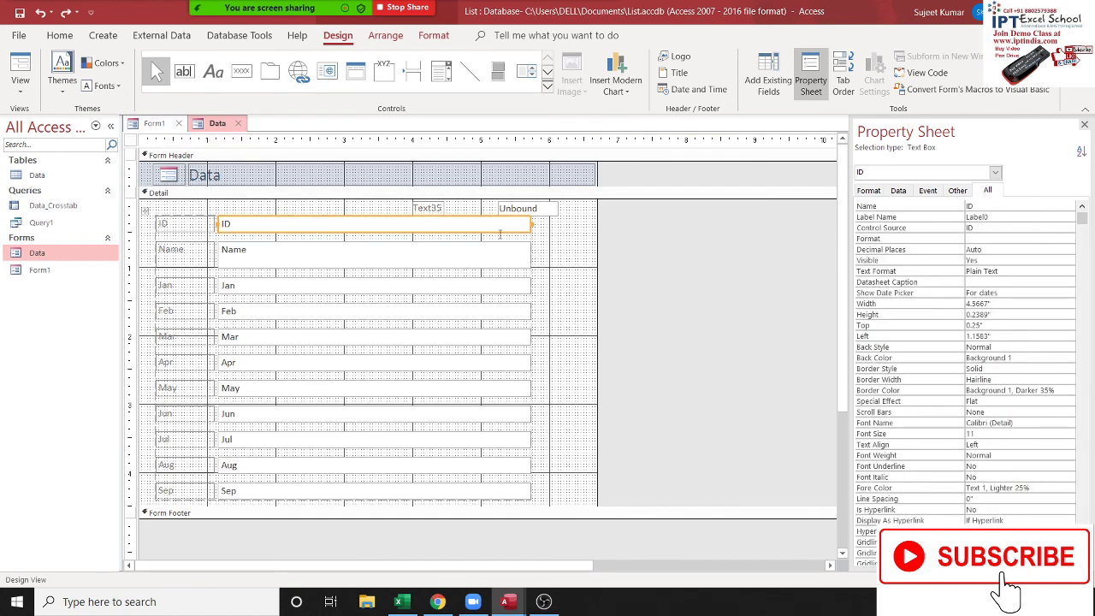
{"action": "key", "text": "ctrl+a"}
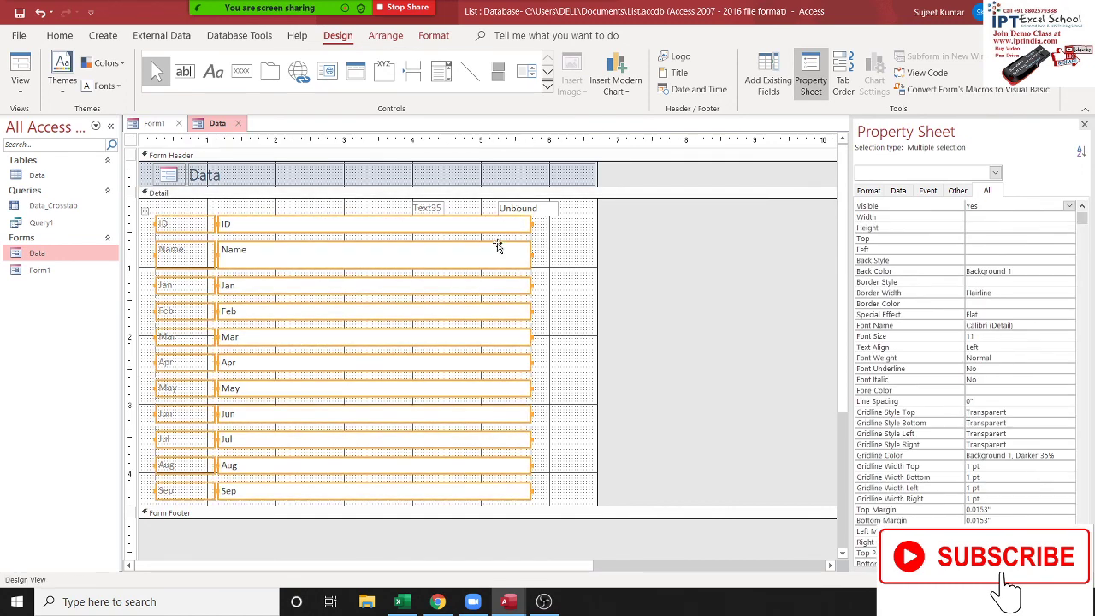
{"action": "left_click", "coordinate": [539, 250]}
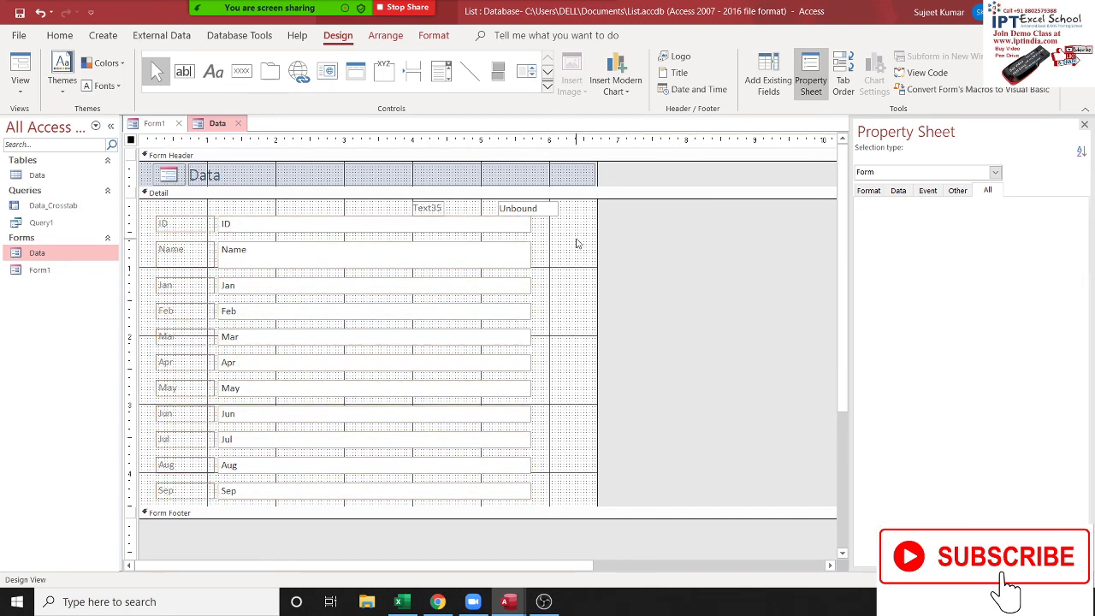
{"action": "left_click", "coordinate": [485, 230]}
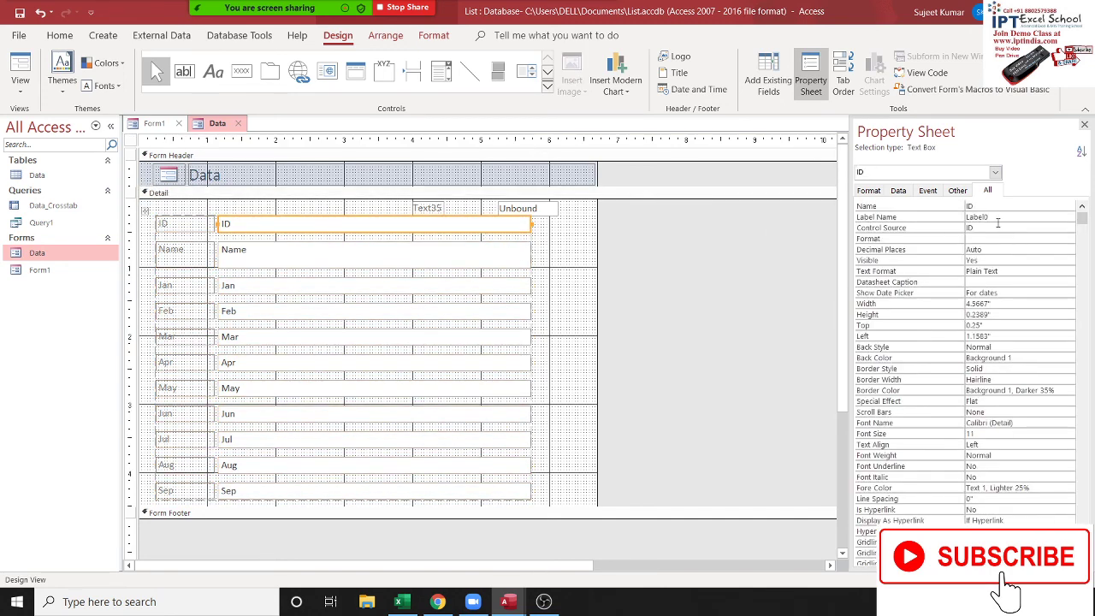
{"action": "double_click", "coordinate": [977, 217]}
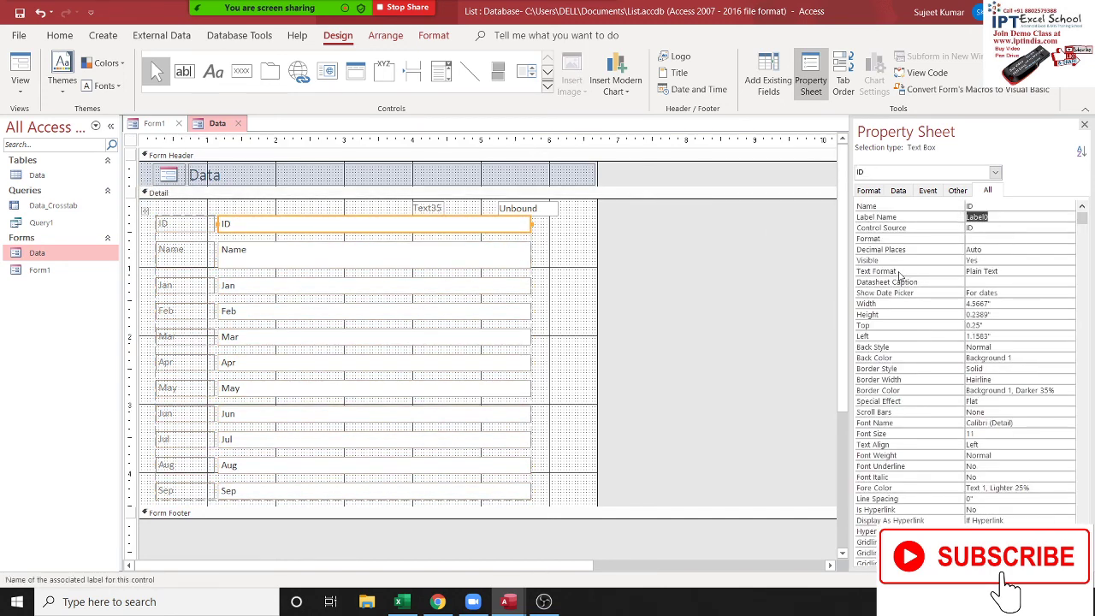
{"action": "left_click", "coordinate": [927, 190]}
{"action": "left_click", "coordinate": [898, 189]}
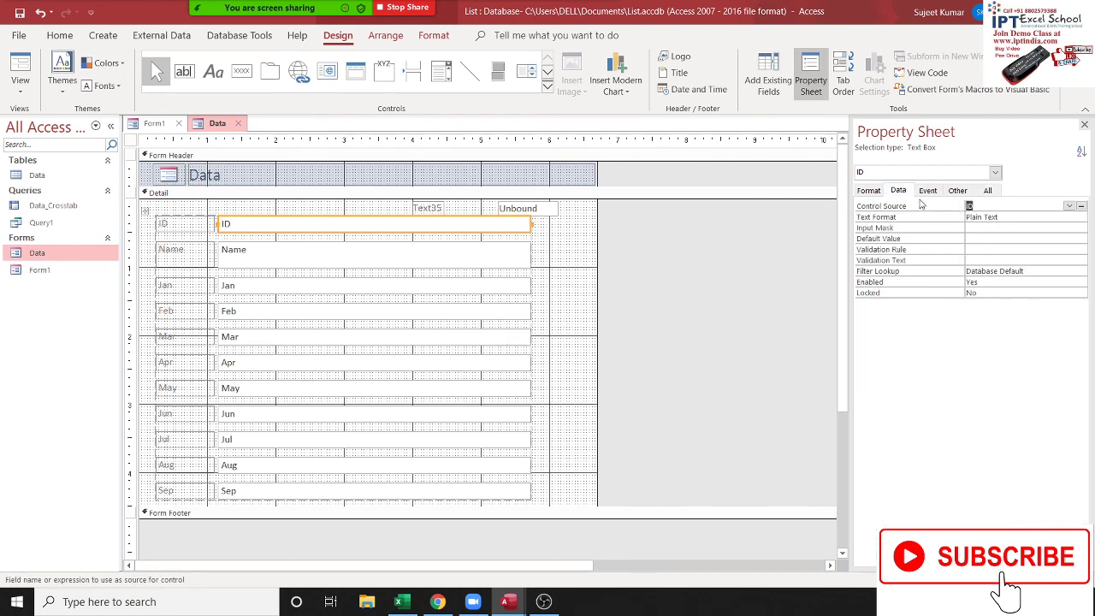
{"action": "left_click", "coordinate": [927, 190]}
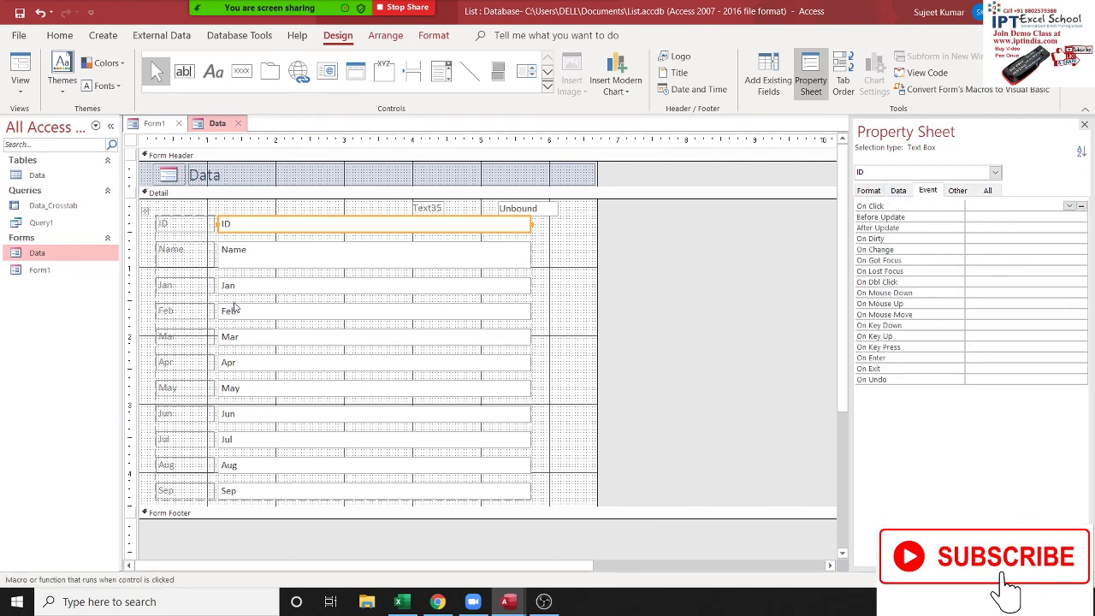
{"action": "scroll", "coordinate": [231, 308], "scroll_direction": "down", "scroll_amount": 5}
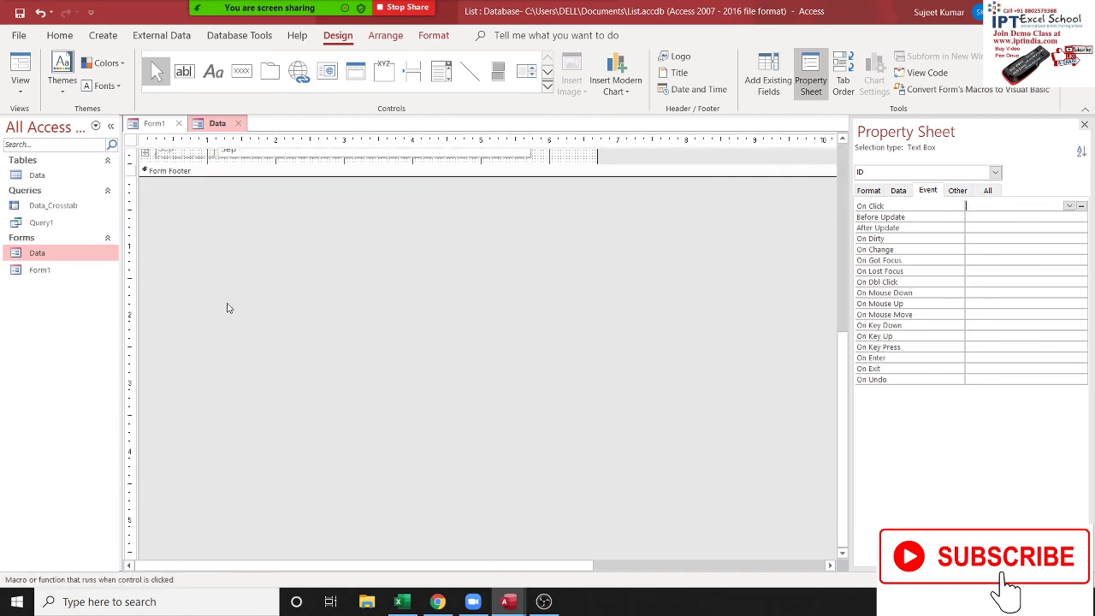
{"action": "scroll", "coordinate": [227, 308], "scroll_direction": "up", "scroll_amount": 5}
Delete all controls from the Detail section, then close Access, saving both forms
{"action": "key", "text": "ctrl+a"}
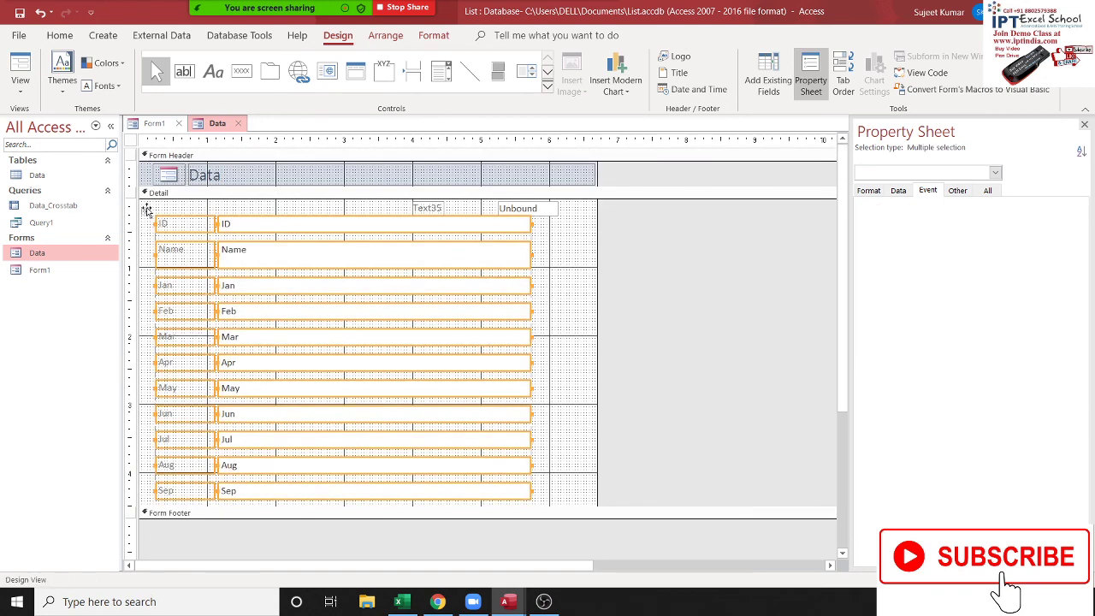
{"action": "key", "text": "Delete"}
{"action": "left_click", "coordinate": [417, 242]}
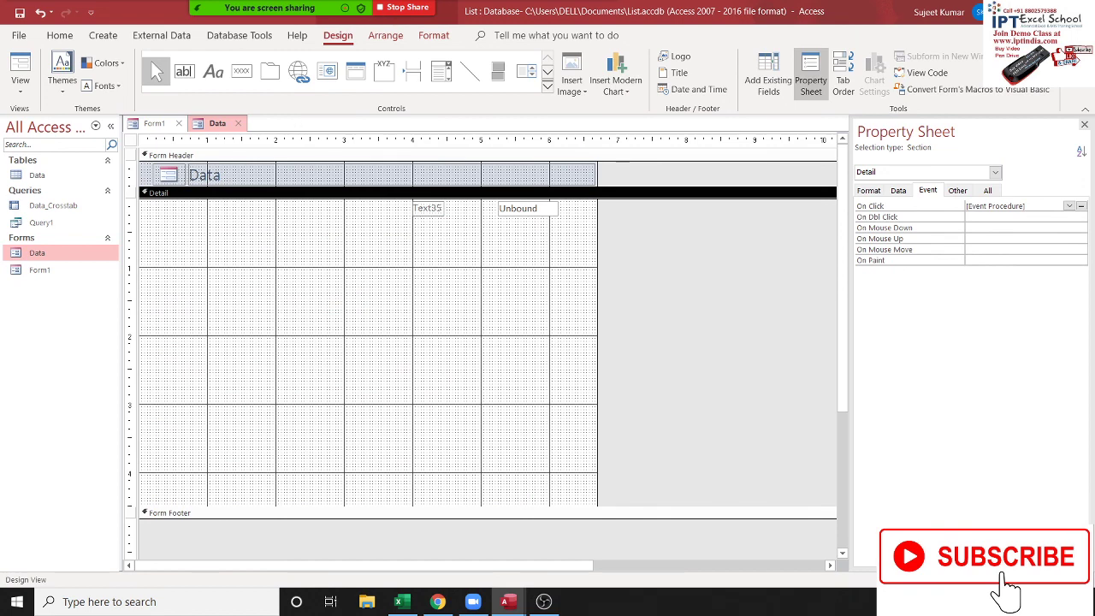
{"action": "left_click", "coordinate": [1079, 12]}
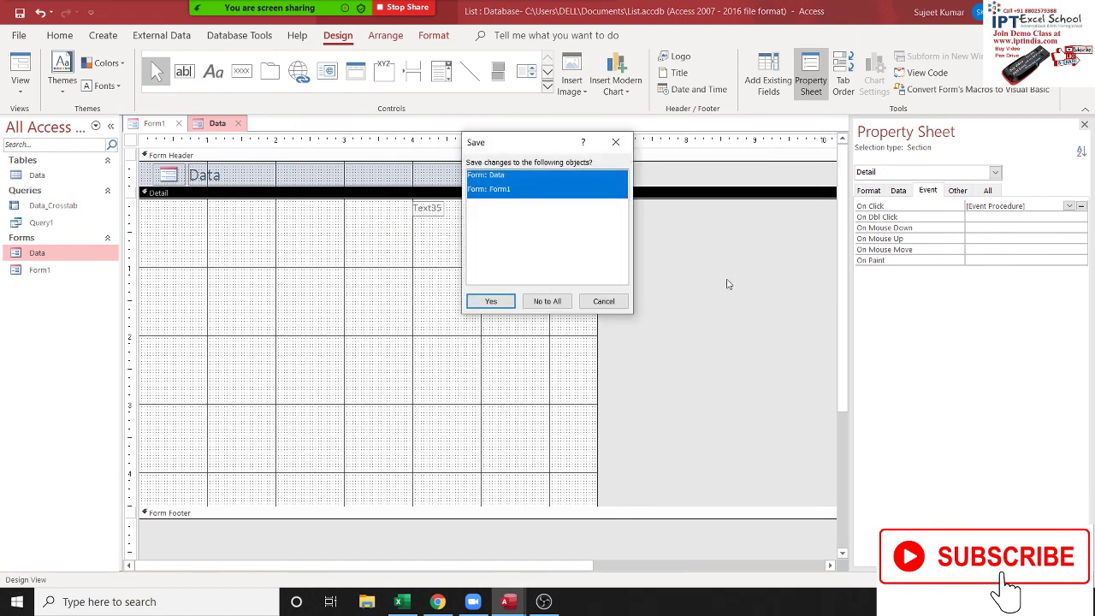
{"action": "left_click", "coordinate": [491, 302]}
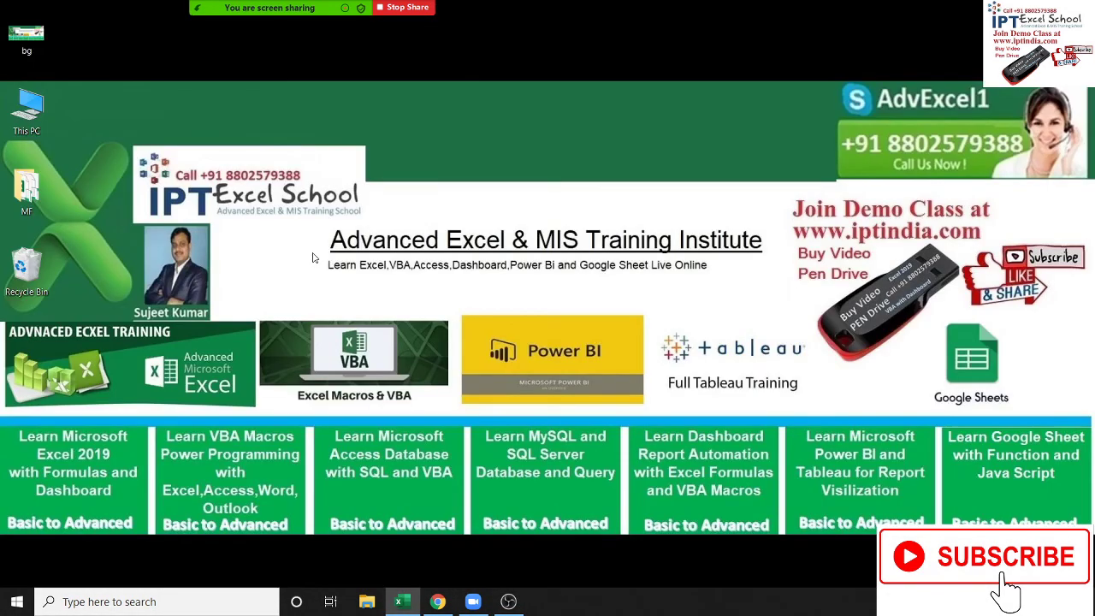
{"action": "mouse_move", "coordinate": [313, 17]}
{"action": "left_click", "coordinate": [597, 16]}
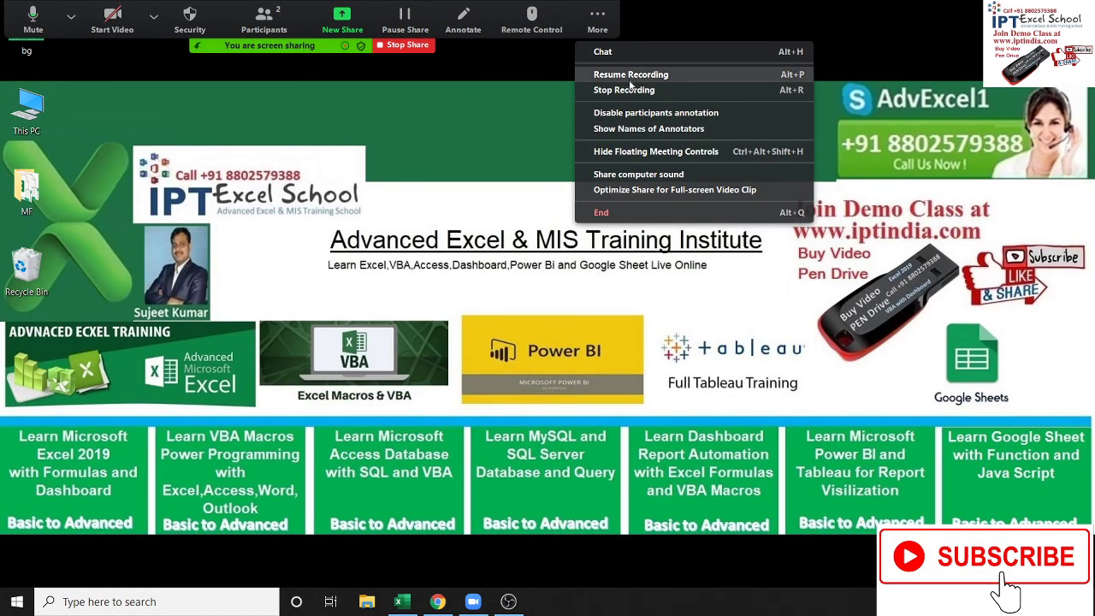